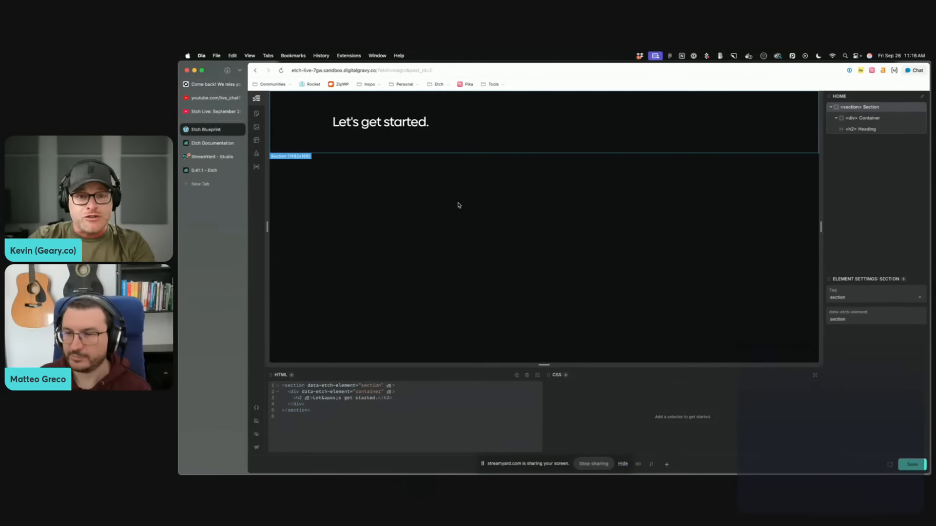
Step: Open geary.co in a new browser tab and look through the article cards on its blog page
key("super+t")
type("geary.co/")
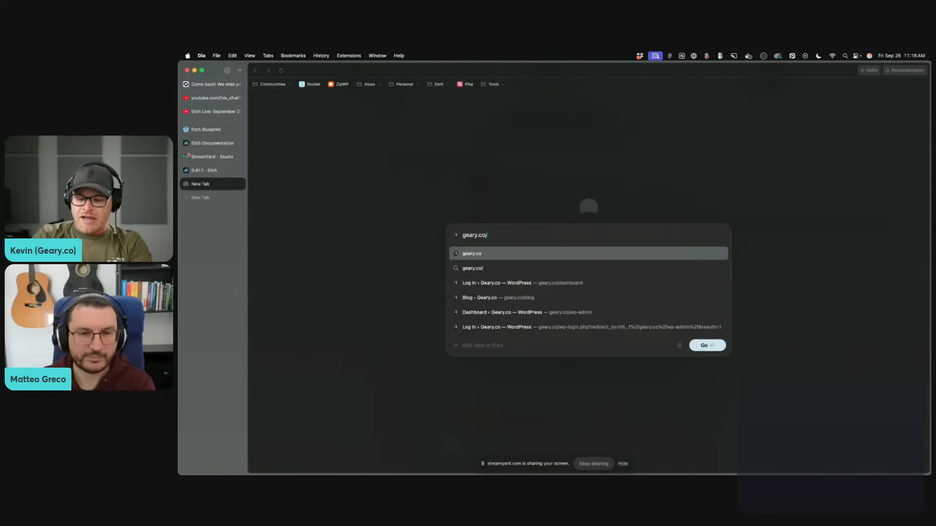
key("Return")
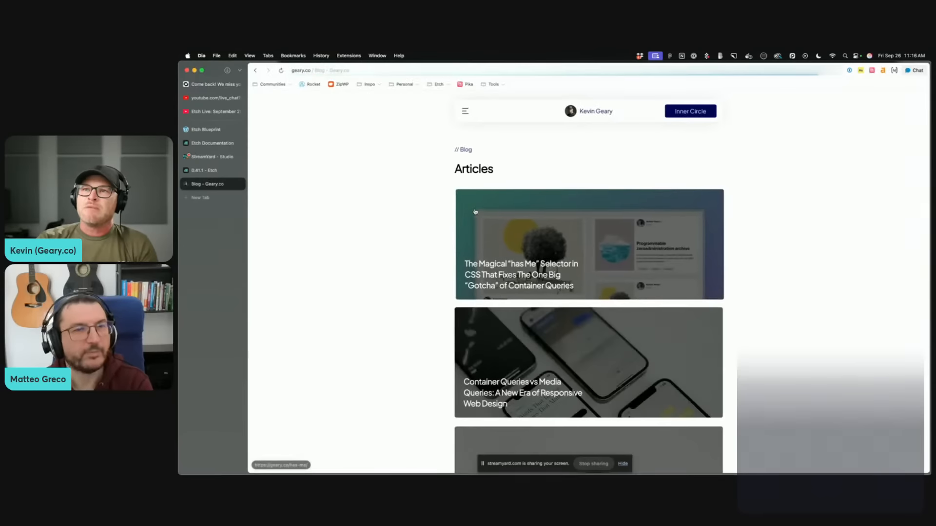
scroll(515, 190, "down", 3)
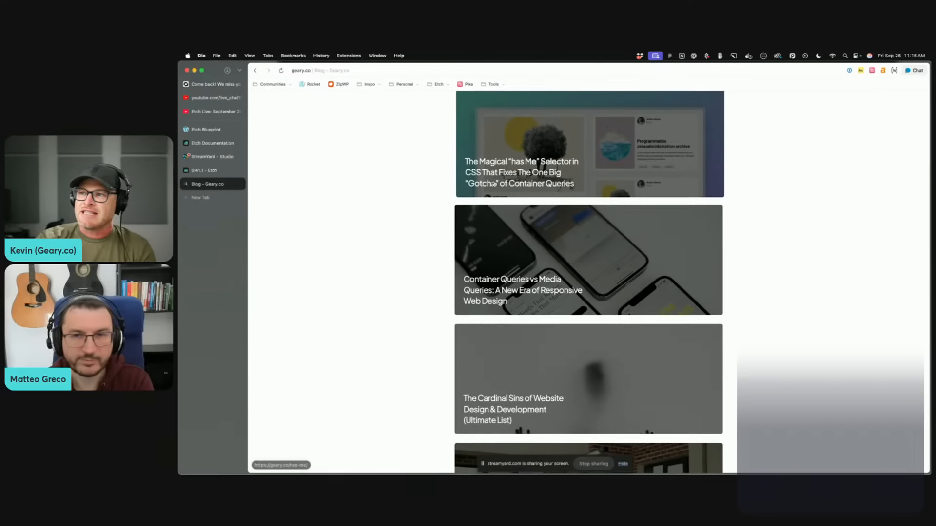
scroll(534, 270, "down", 3)
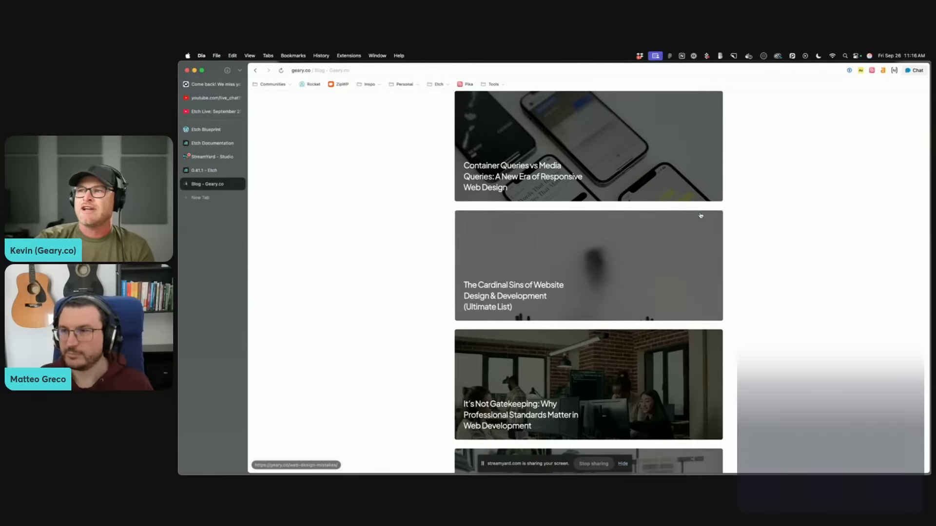
scroll(700, 215, "up", 3)
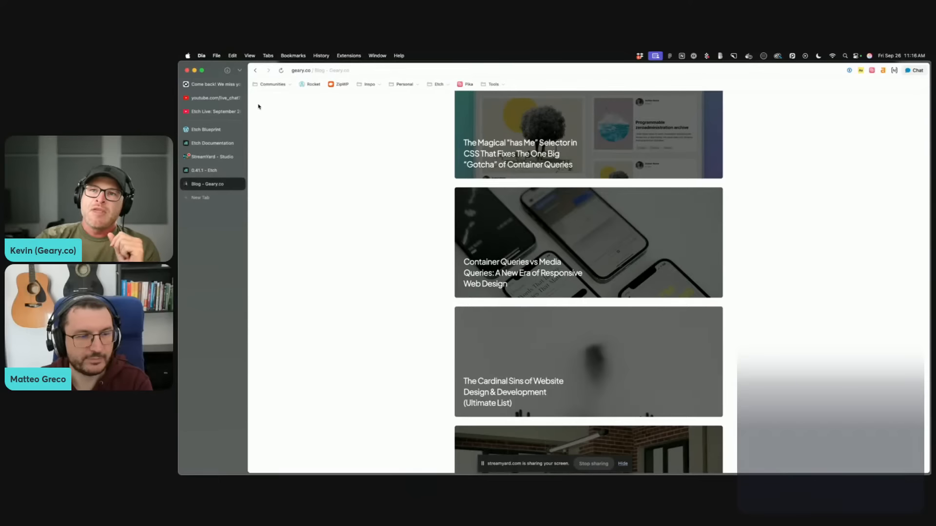
Step: Switch to the Jords+Co site and find the stat cards beside the "Strategy and conversion focused" card
left_click(211, 130)
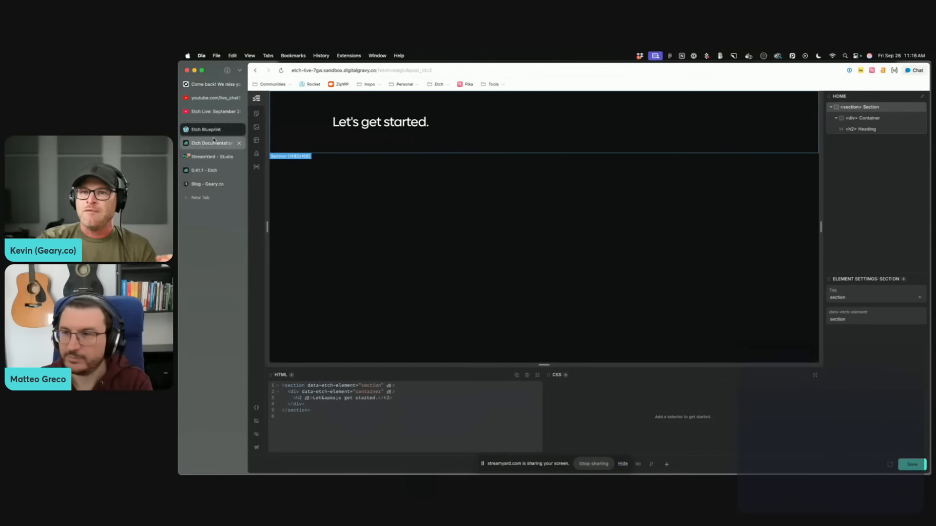
left_click(213, 83)
scroll(444, 209, "up", 3)
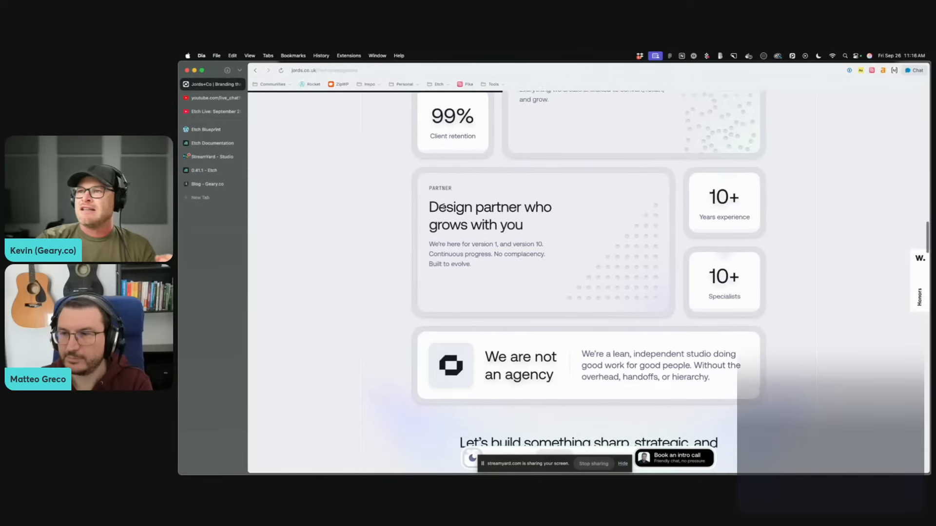
scroll(658, 204, "up", 4)
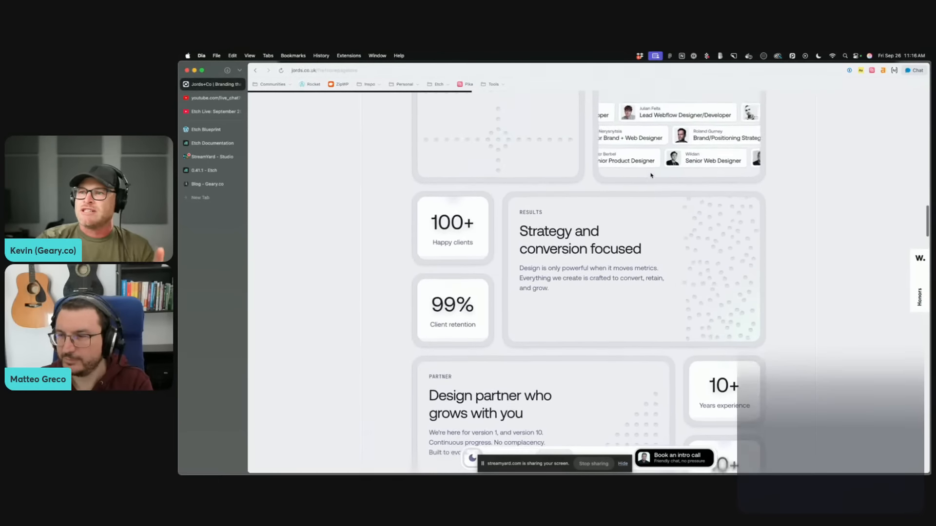
scroll(653, 174, "down", 2)
Step: Examine the number and label of the "Happy clients" stat card by highlighting its text, and clear the selection
left_click_drag(431, 181, 477, 197)
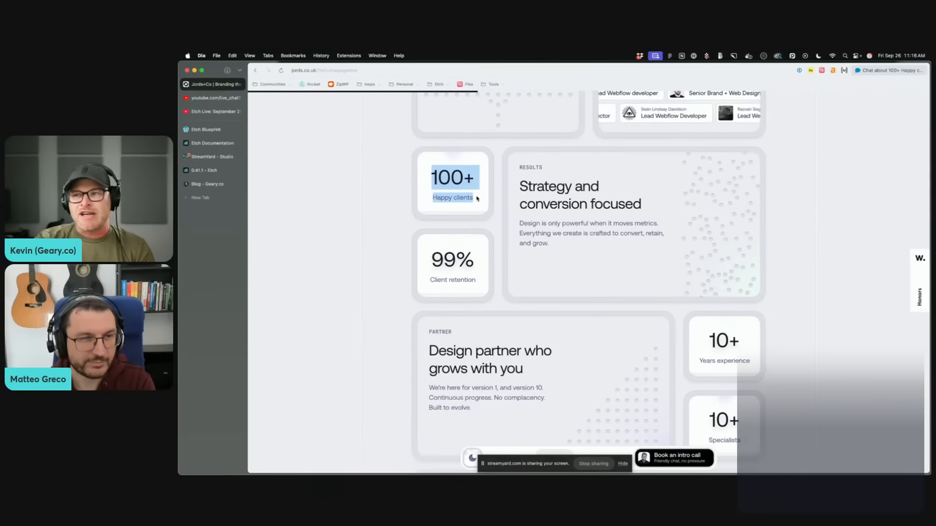
left_click(476, 198)
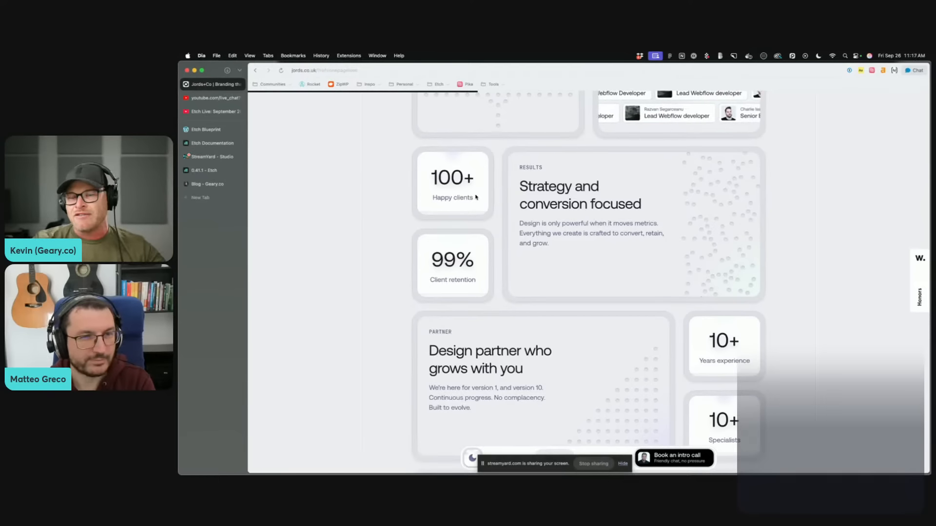
left_click_drag(446, 169, 486, 214)
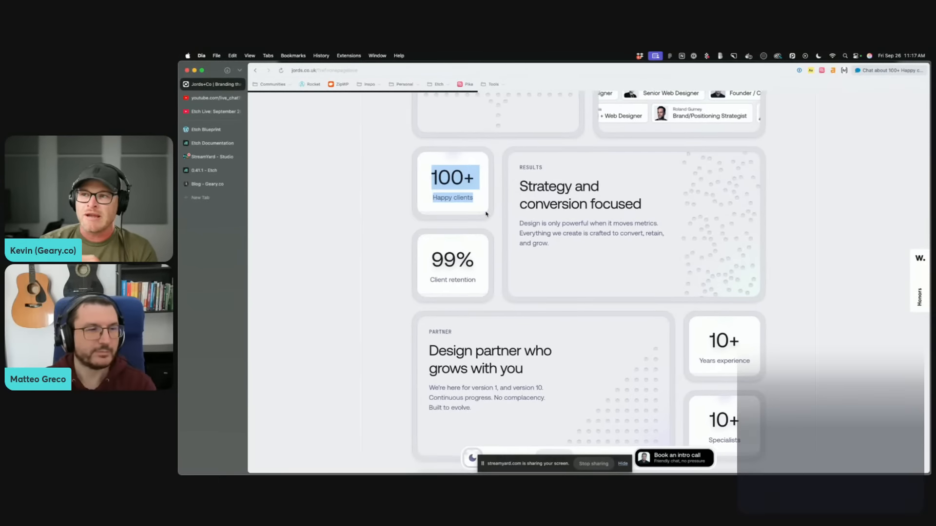
left_click(452, 187)
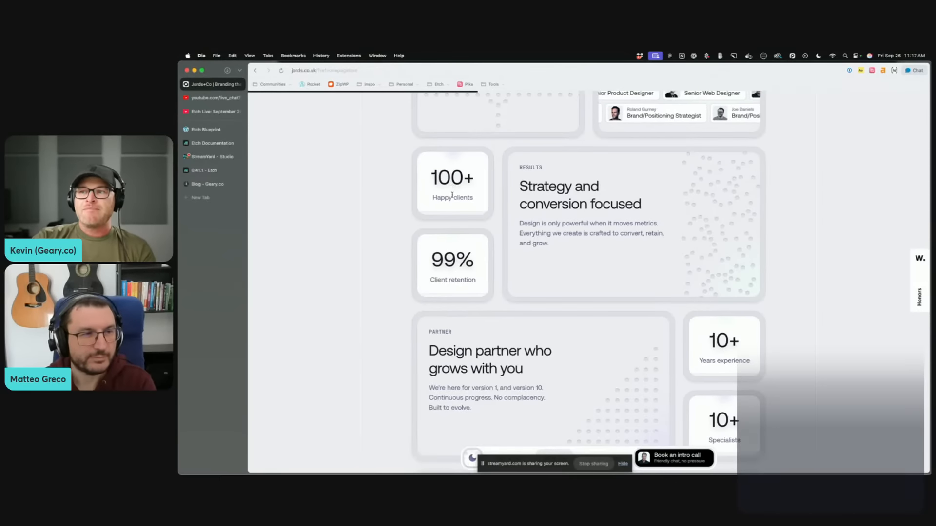
left_click_drag(433, 179, 477, 196)
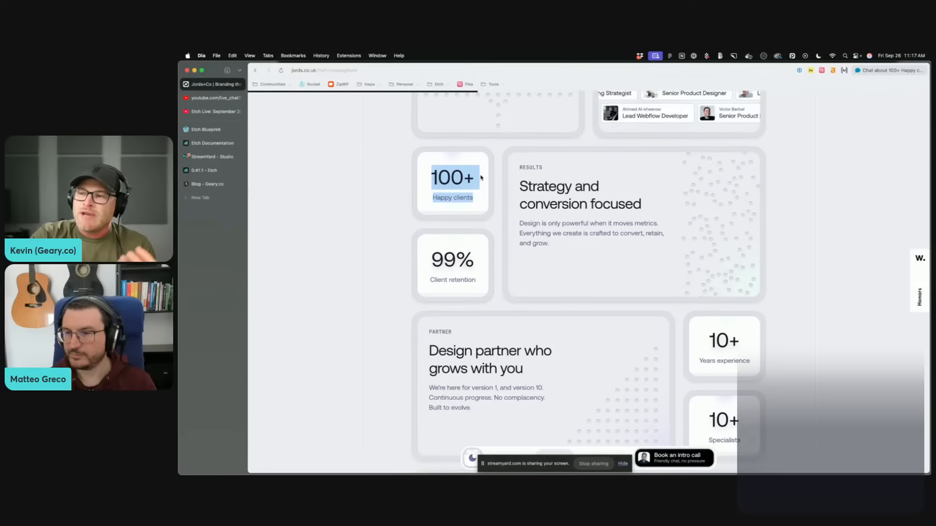
left_click_drag(477, 195, 404, 190)
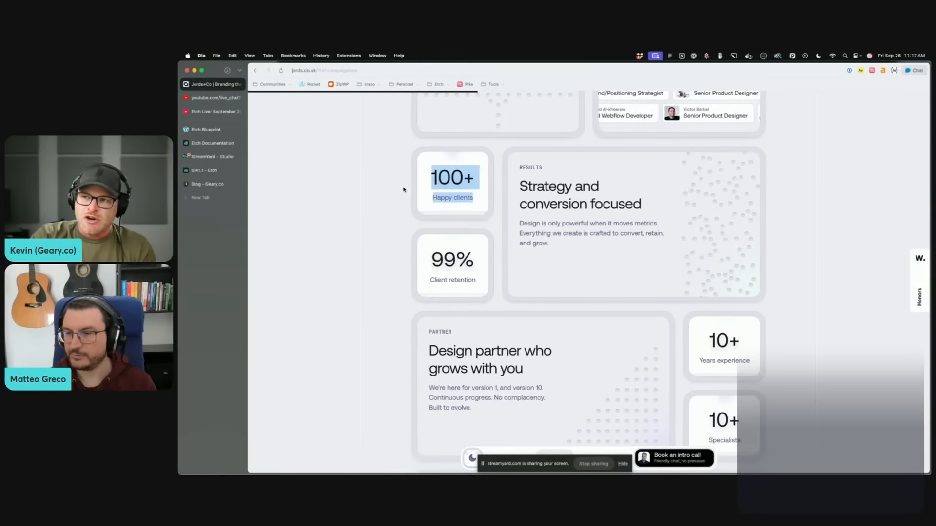
left_click(454, 200)
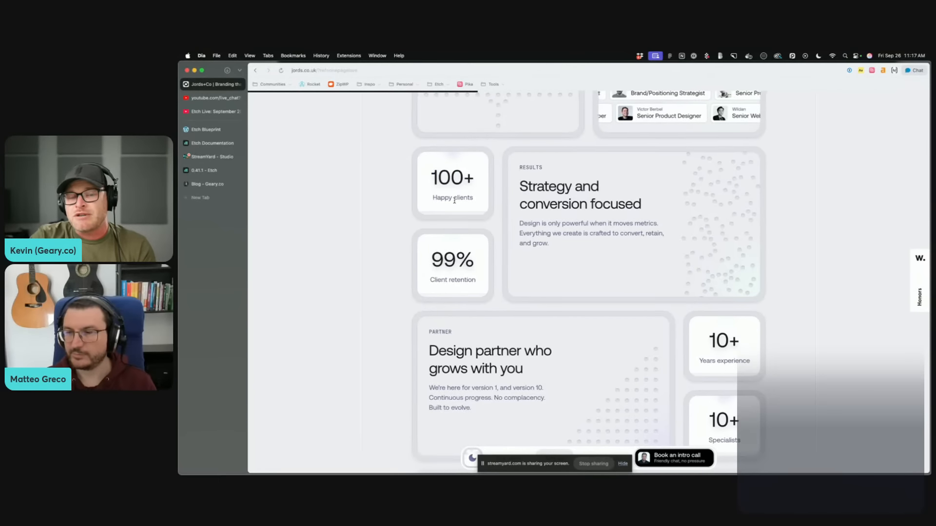
left_click_drag(429, 179, 478, 199)
left_click(442, 169)
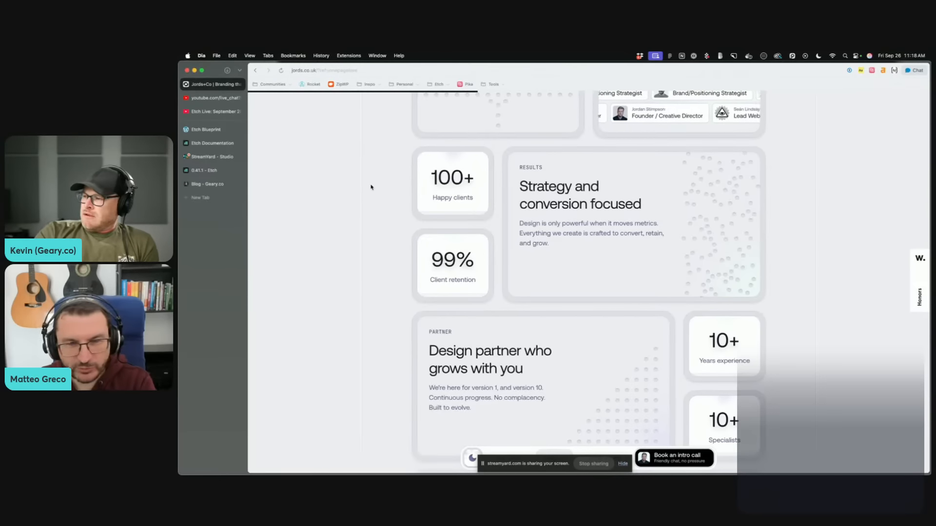
Step: Switch to StreamYard, turn off showing comments on stage, and pin its browser tab
left_click(212, 156)
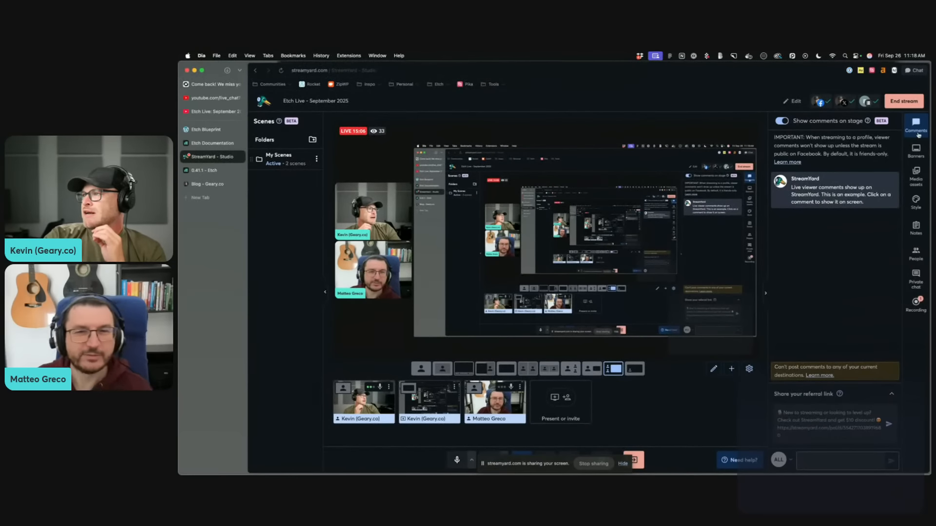
left_click(801, 124)
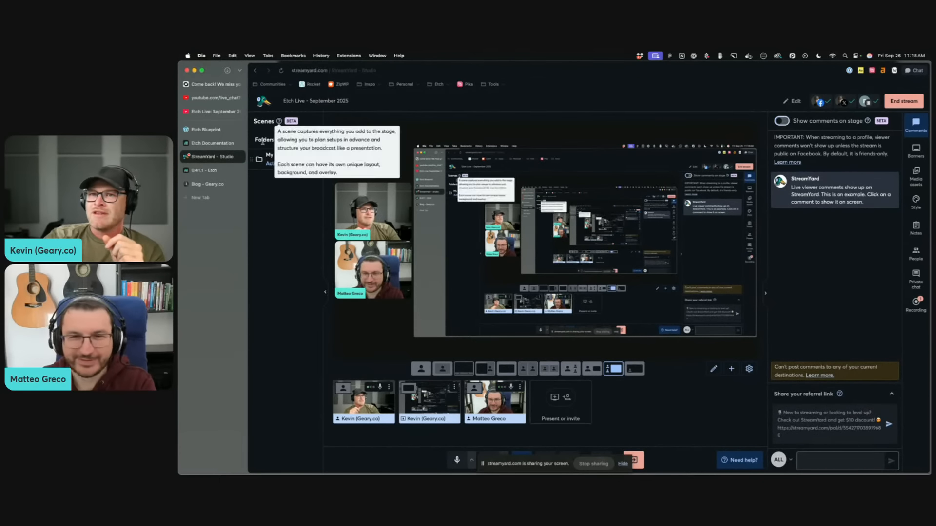
left_click(220, 170)
right_click(224, 158)
left_click(234, 166)
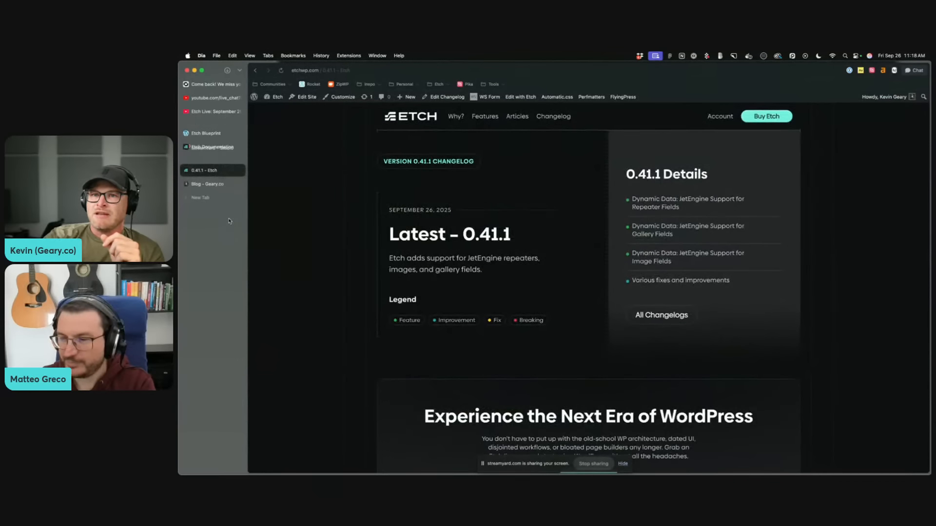
Step: Close the "0.41.1 - Etch" changelog and "Blog - Geary.co" browser tabs
left_click(239, 168)
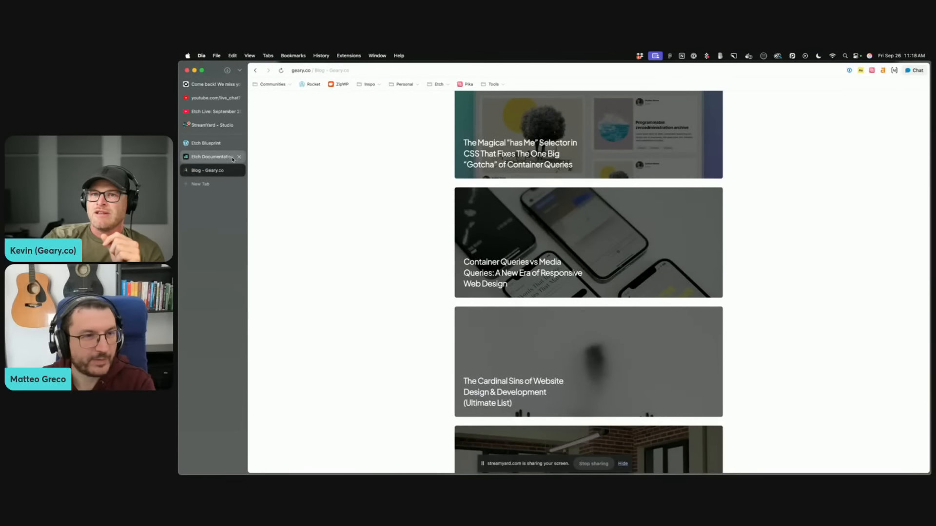
left_click(236, 157)
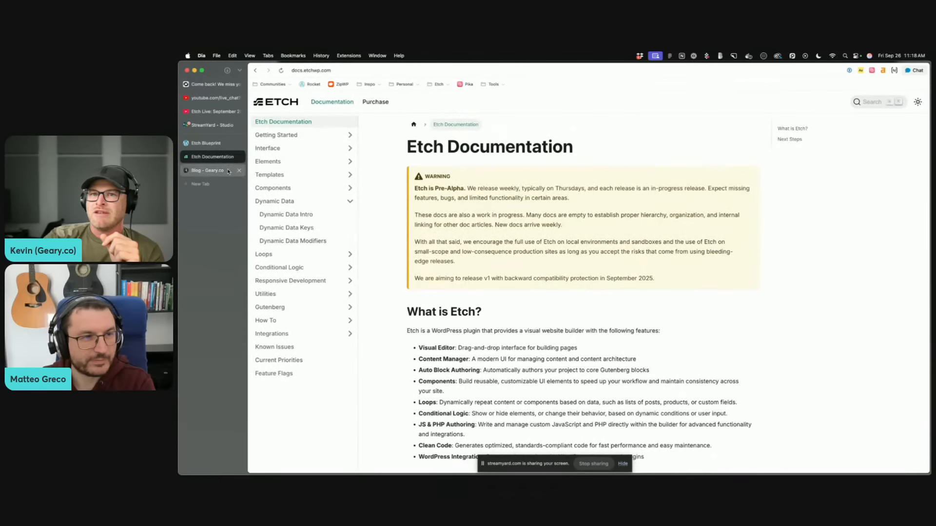
left_click(215, 170)
left_click(220, 142)
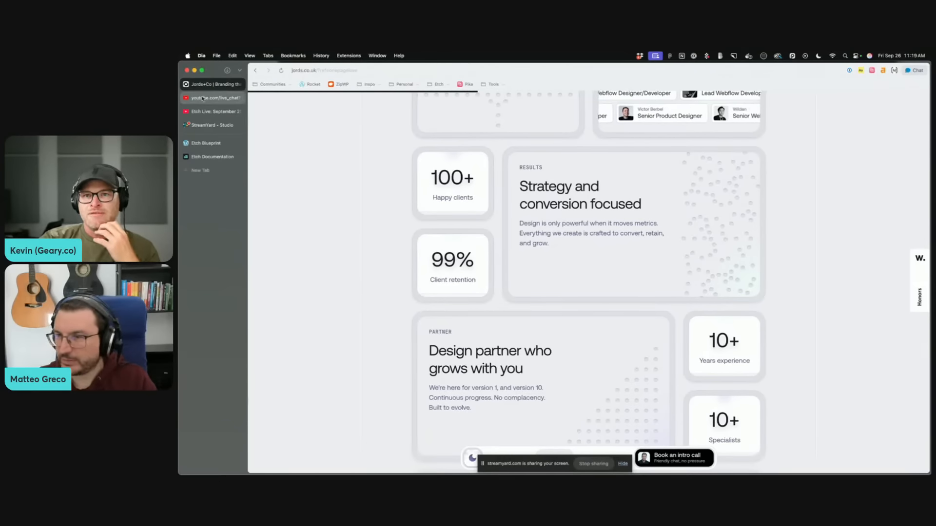
Step: Open the stream's YouTube chat and change its view from Top chat to Live chat
left_click(228, 99)
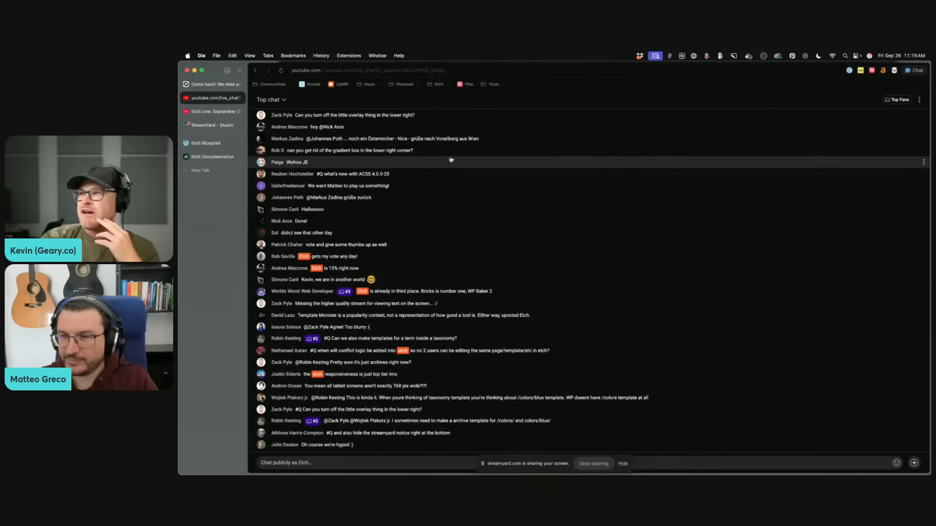
left_click(919, 100)
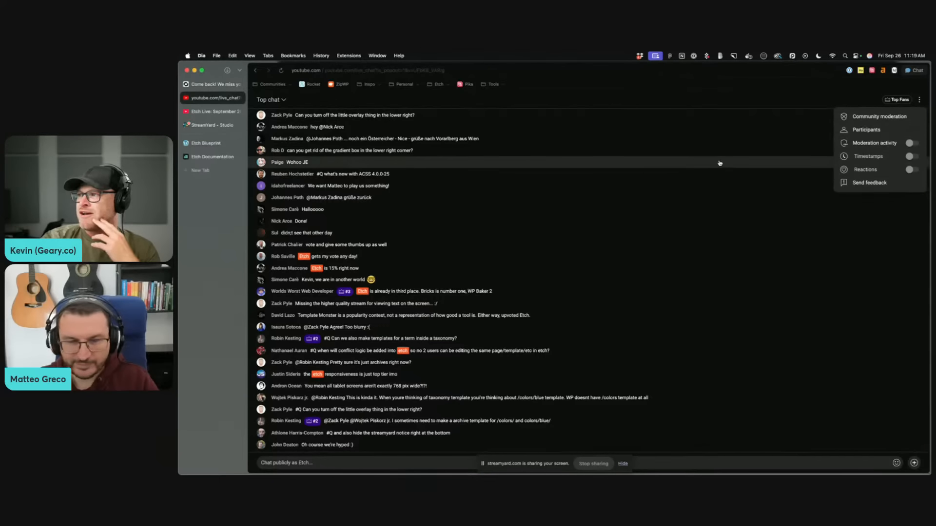
left_click(279, 100)
left_click(331, 137)
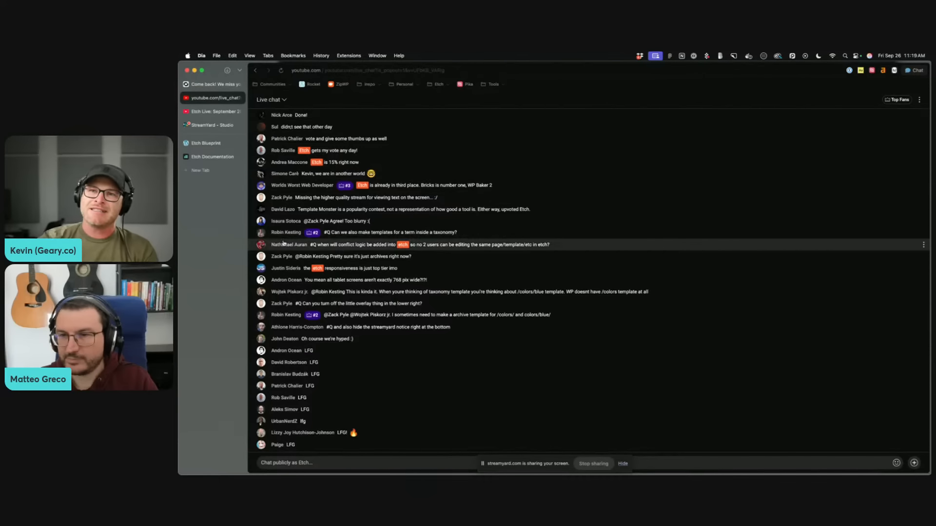
Step: Return to the Etch Blueprint page, delete the "Let's get started." section, and move the screen-sharing notice off the element bar
left_click(208, 157)
left_click(210, 144)
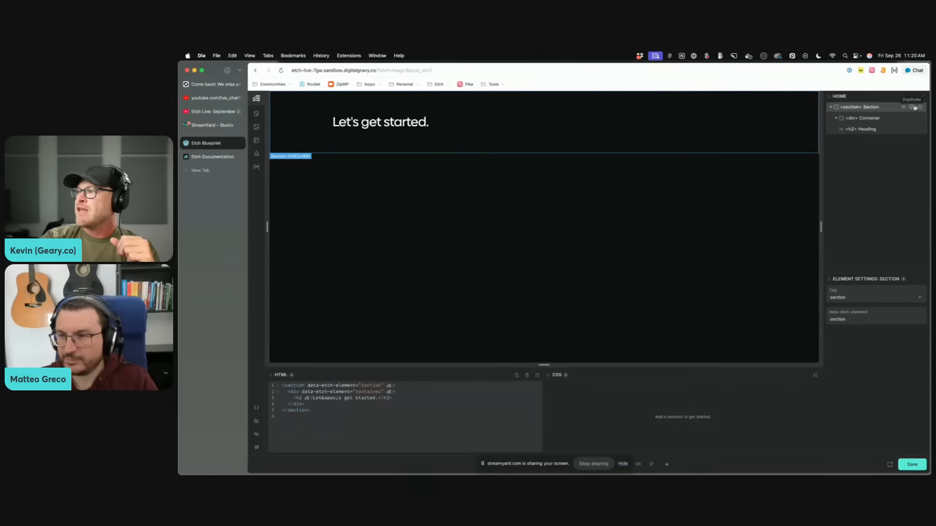
left_click(921, 109)
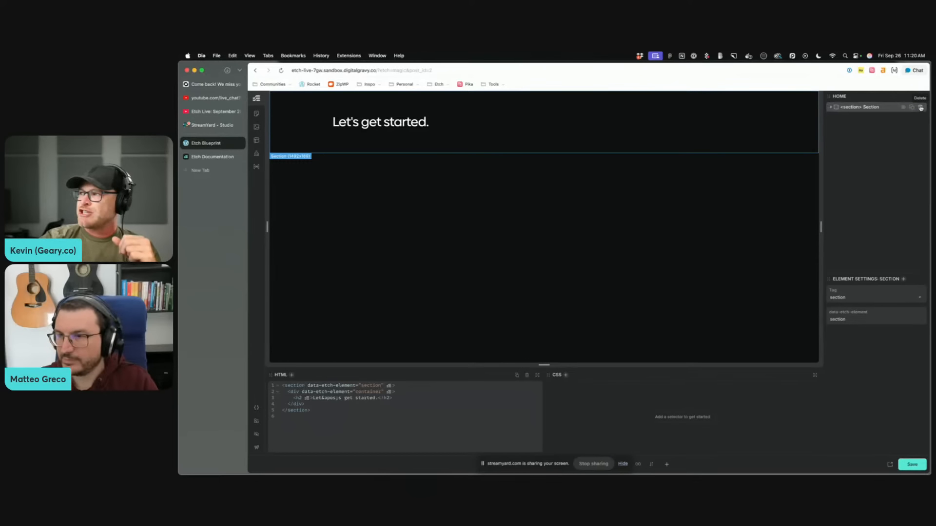
left_click(920, 107)
left_click_drag(549, 466, 180, 435)
Step: Add a new section to the Home page and rename its container as "Stats List"
left_click(502, 465)
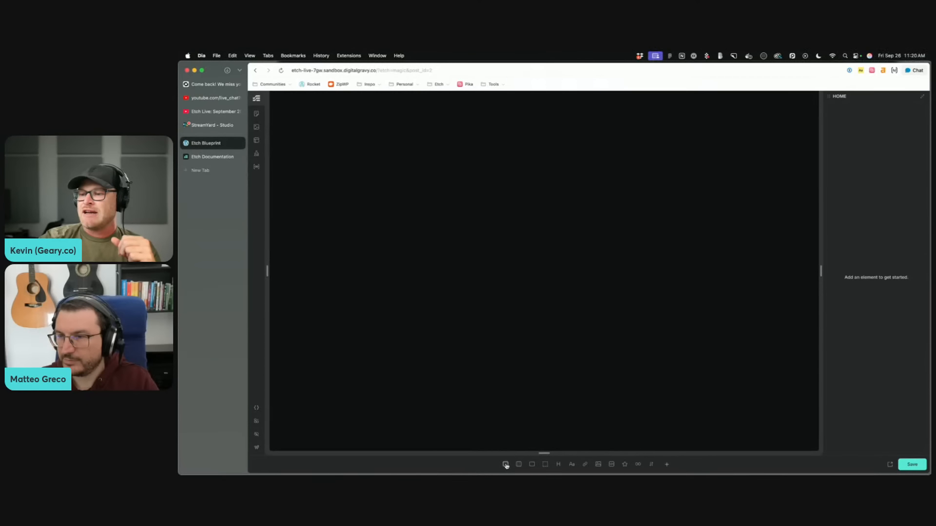
left_click(505, 464)
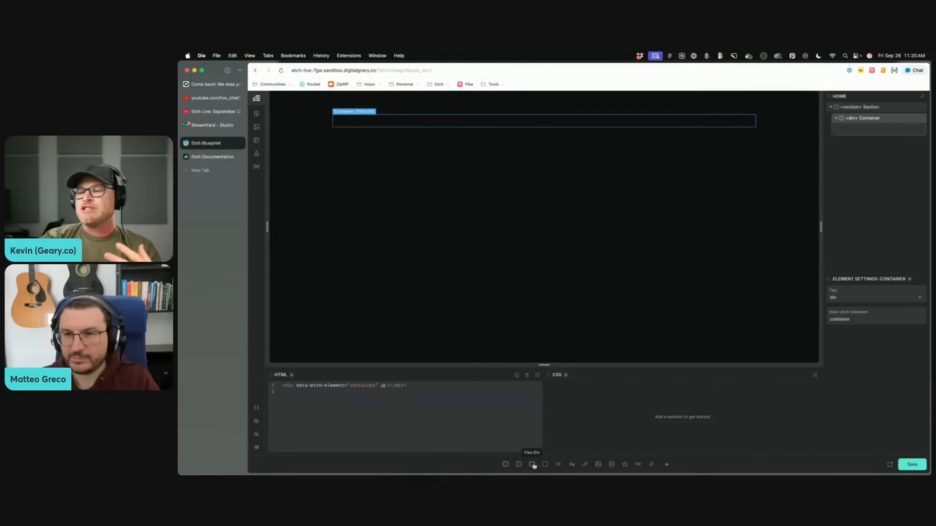
double_click(868, 118)
type("Sta")
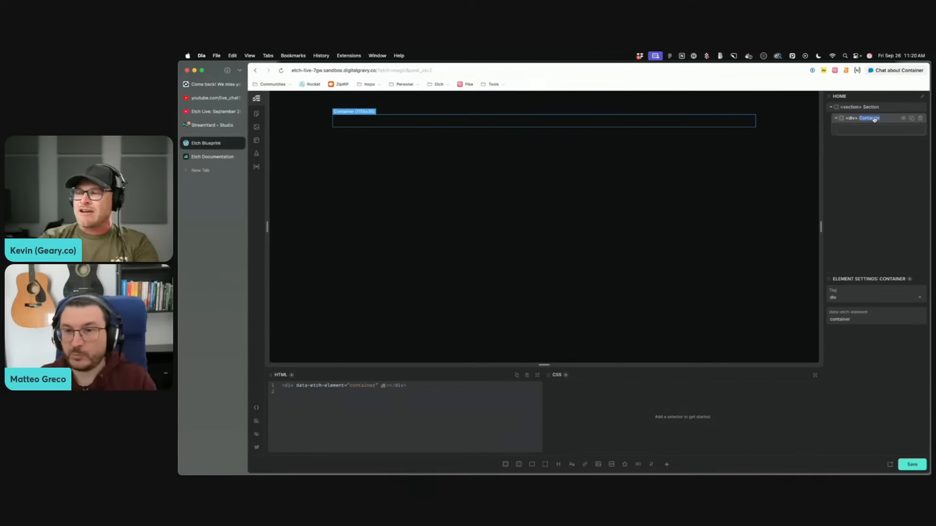
type("ts List")
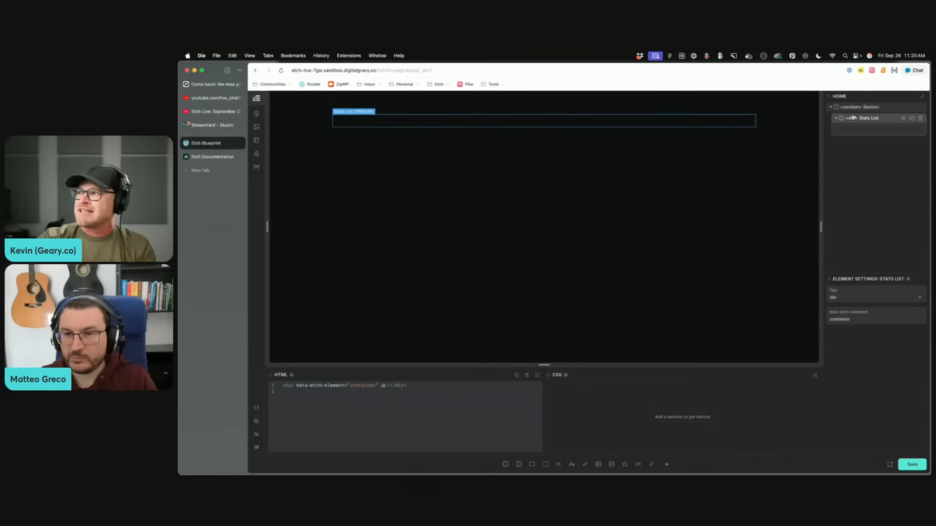
Step: Add a Flex Div inside Stats List, rename it "Stat Card" and change its tag to article
left_click(532, 464)
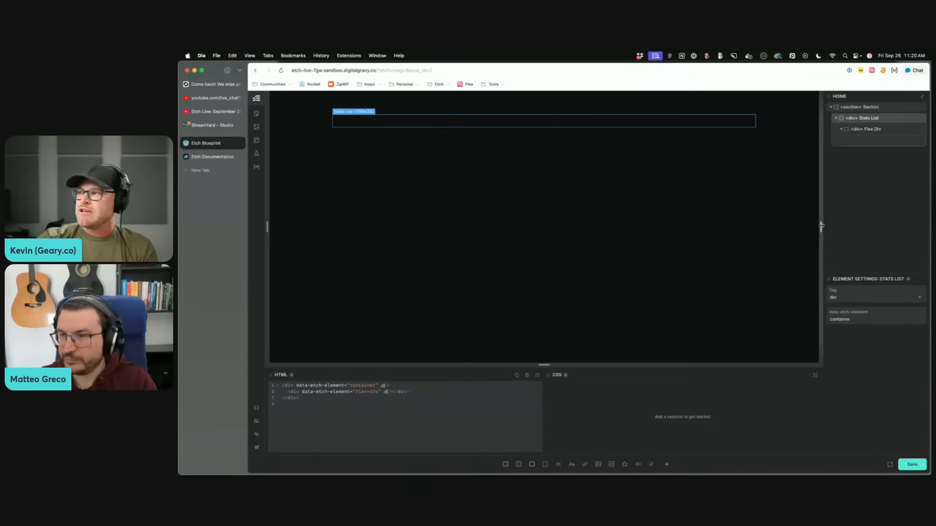
double_click(868, 129)
type("Stat C")
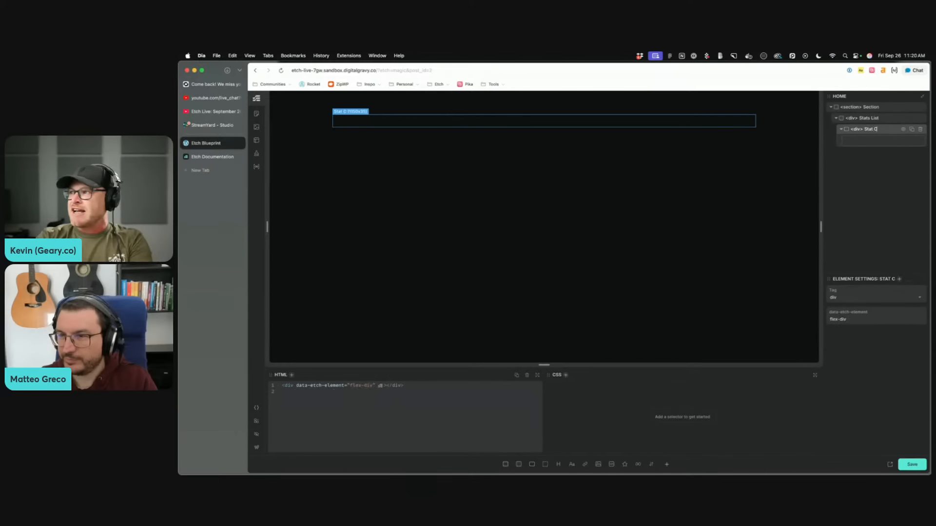
type("ard")
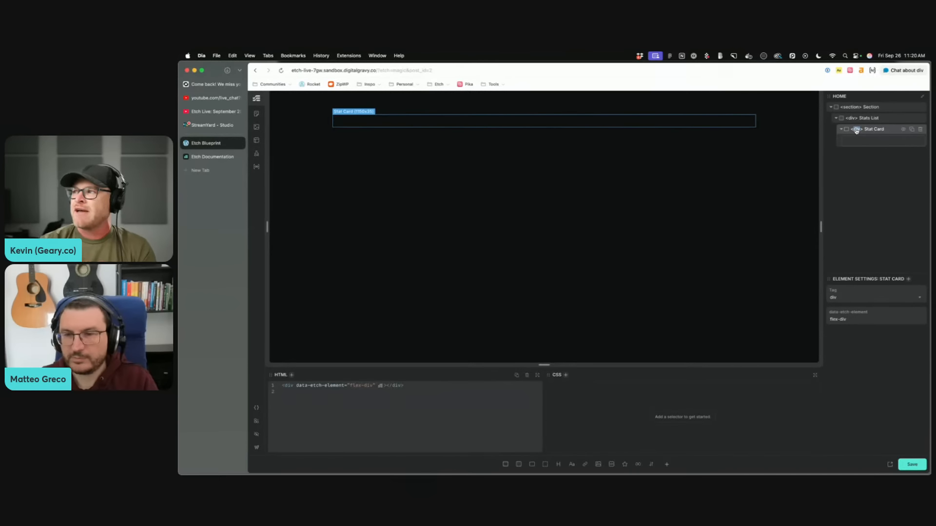
type("article")
key("Return")
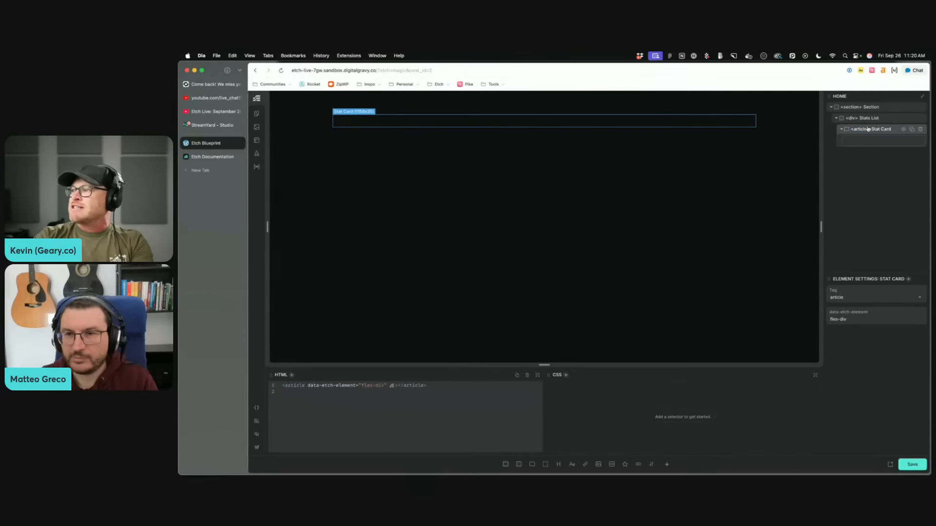
Step: Add two text elements inside the Stat Card and rename them "Stat" and "Stat Description"
left_click(572, 466)
left_click(572, 466)
double_click(862, 140)
type("S")
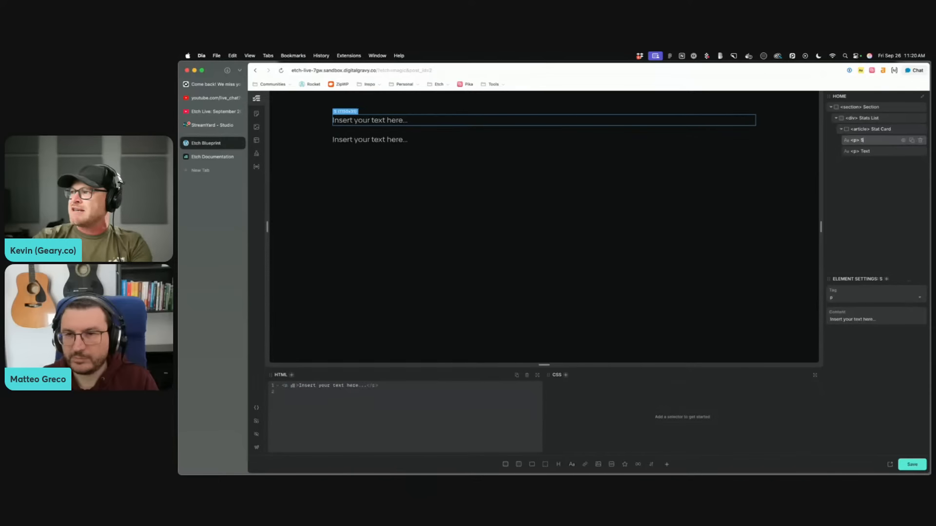
type("tat")
key("Return")
double_click(865, 151)
type("Stat Desc")
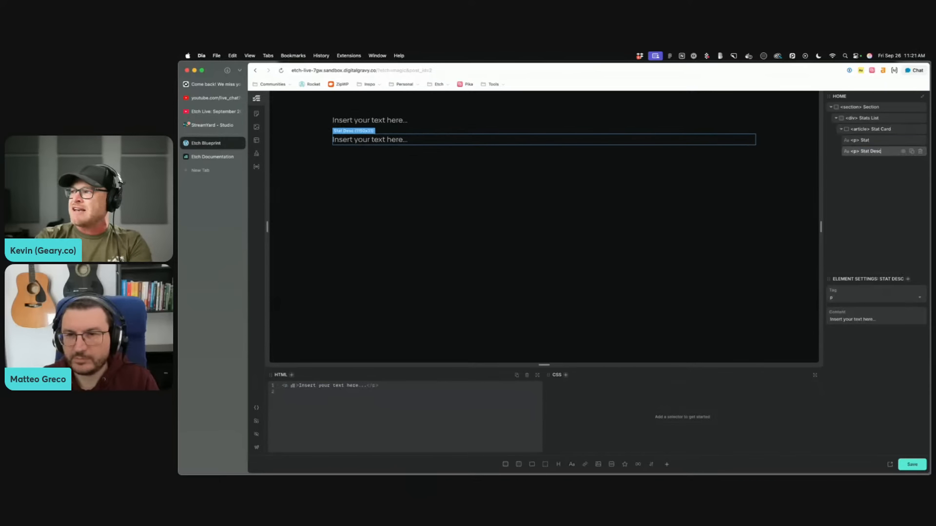
type("ription")
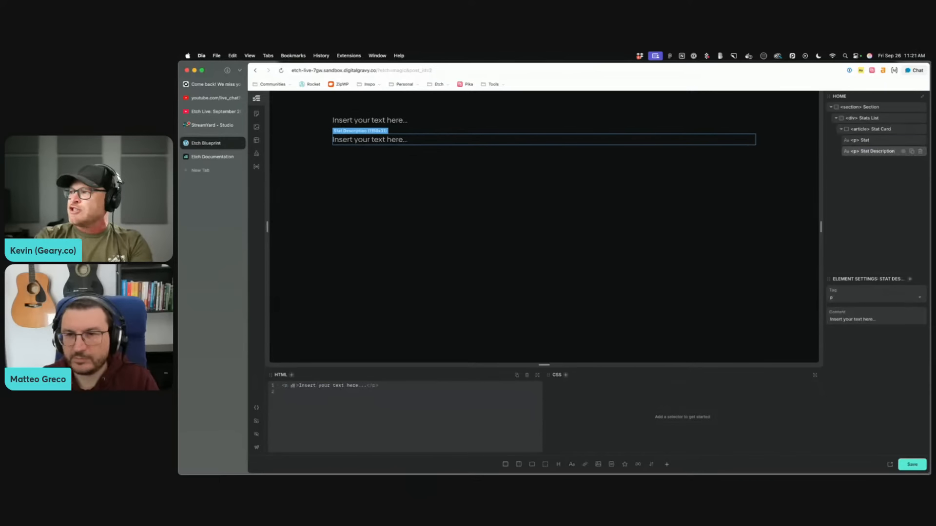
Step: Create BEM classes for the Stat Card and its child elements
left_click(887, 130)
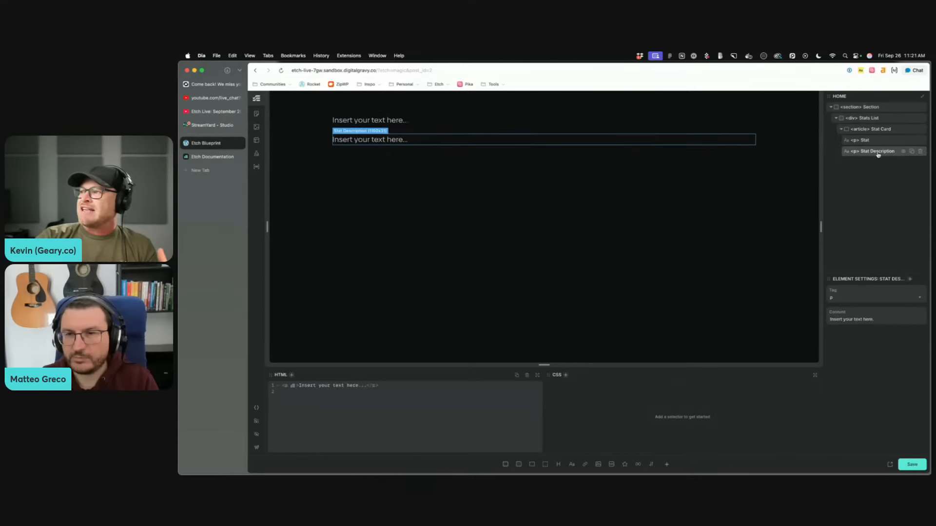
right_click(882, 130)
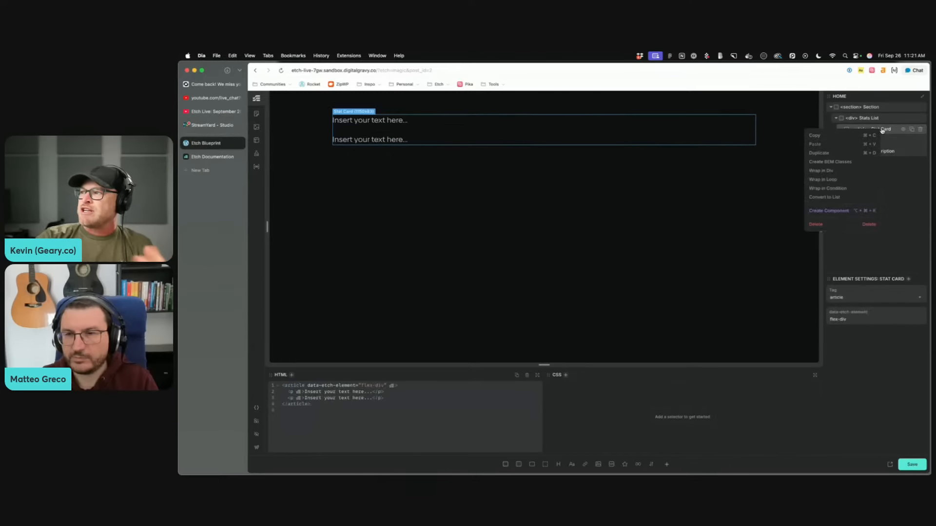
left_click(829, 162)
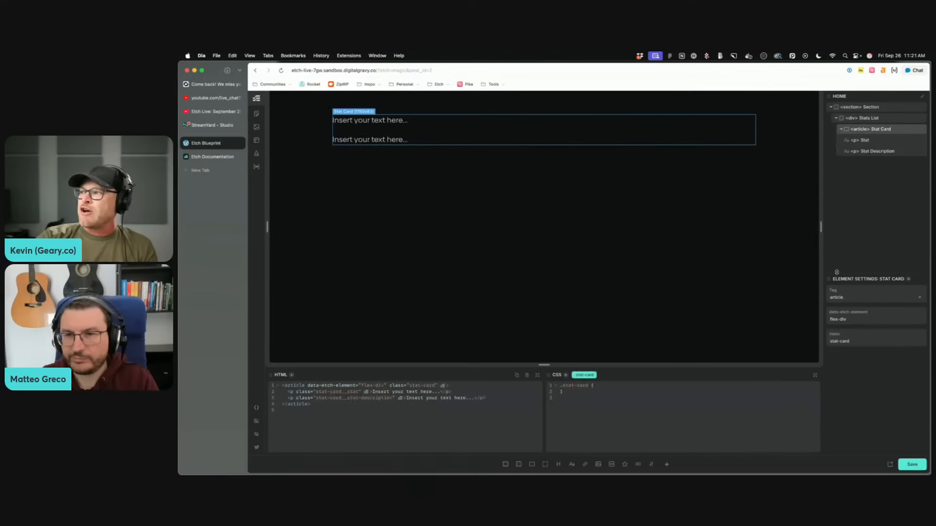
Step: Check the stat cards on the Jords+Co page for reference, and set the Stat text to "99.9%" in Etch Blueprint
left_click(387, 120)
left_click(211, 84)
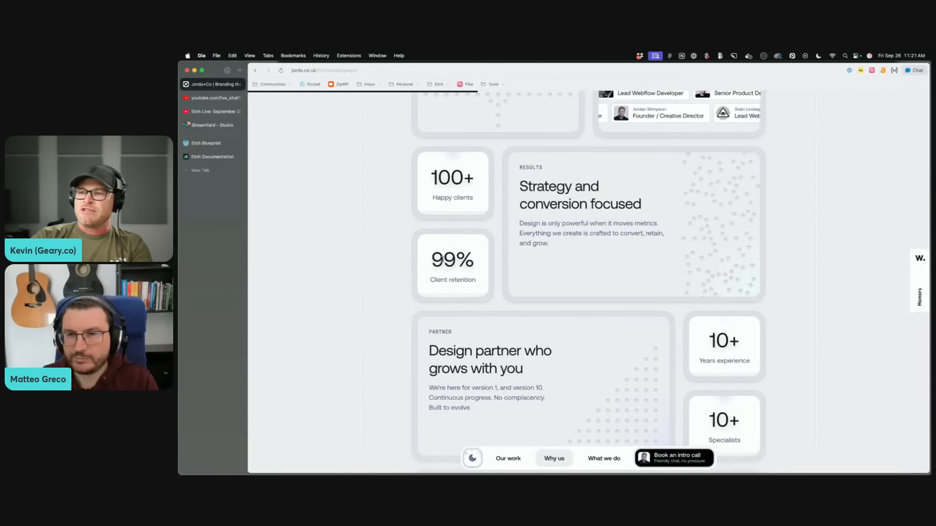
left_click_drag(439, 278, 480, 281)
left_click(480, 280)
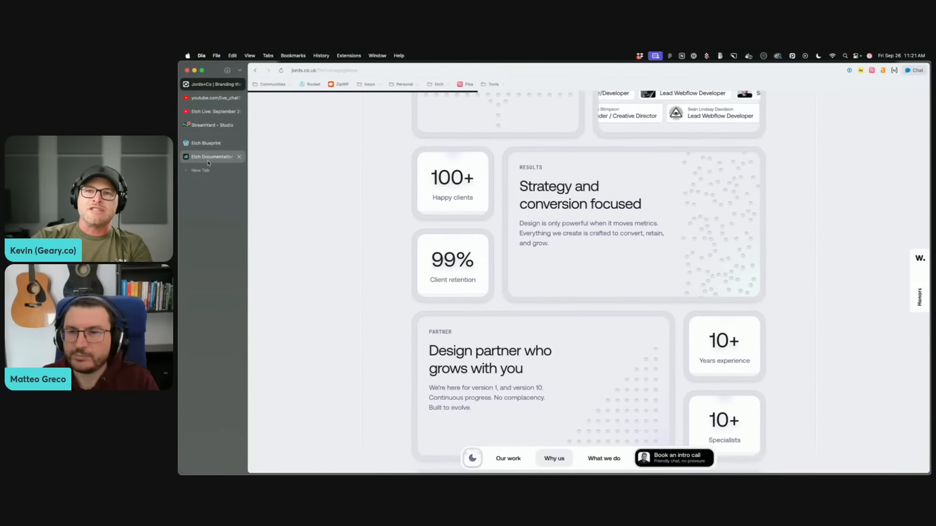
left_click(206, 143)
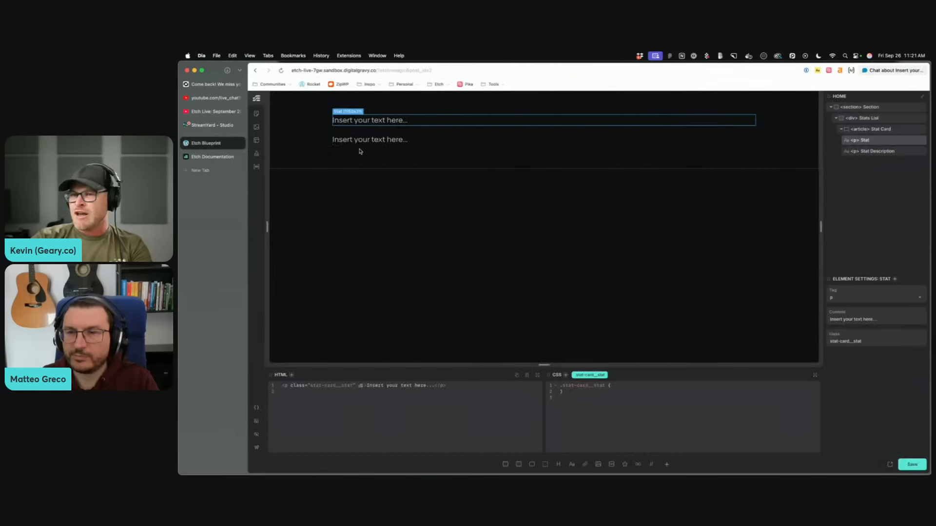
double_click(373, 120)
type("99%")
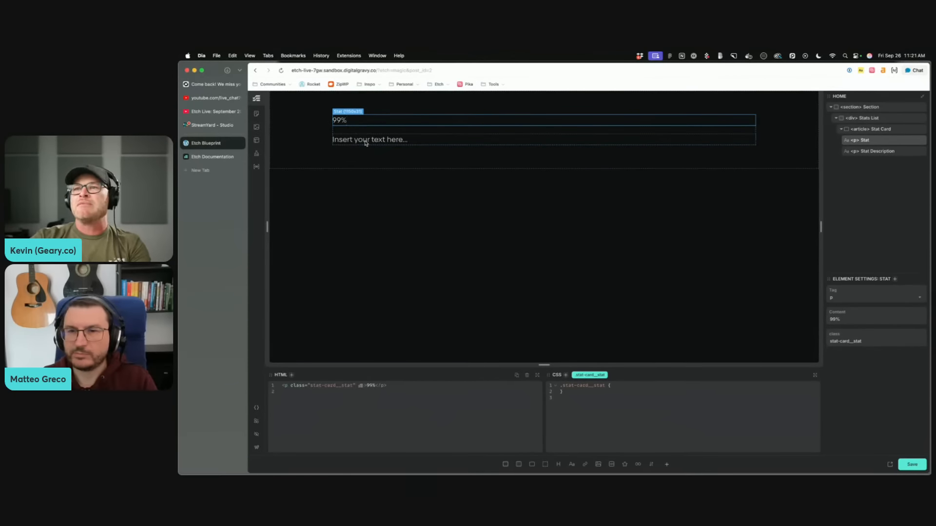
type(".9")
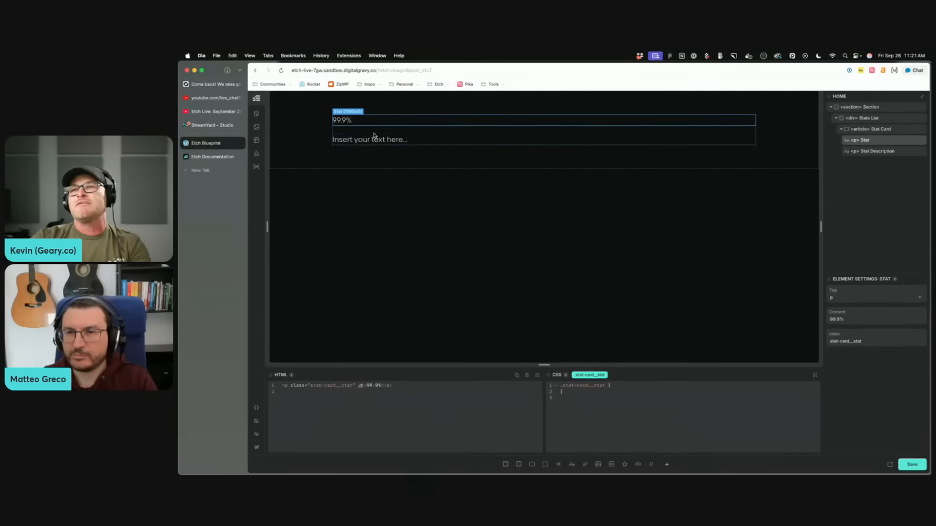
Step: Replace the Stat Description placeholder text with "Uptime"
left_click(373, 140)
triple_click(374, 140)
type("up")
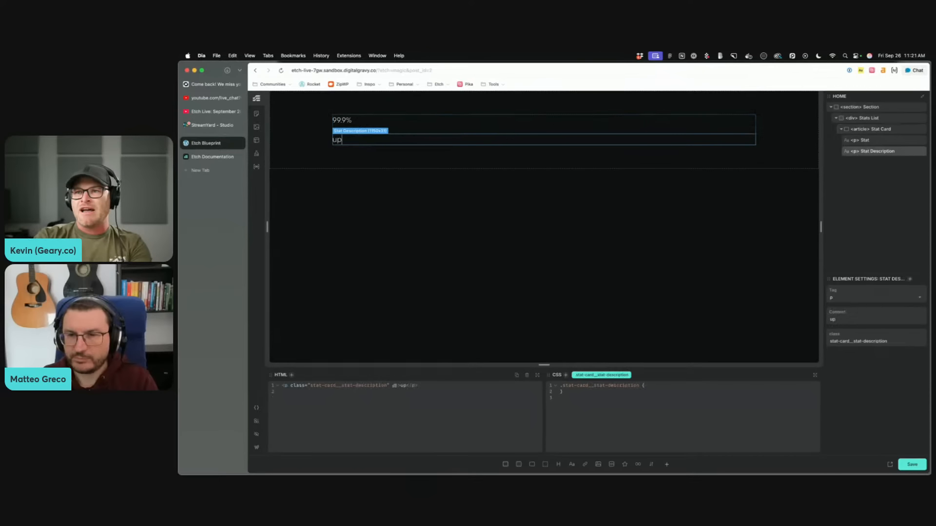
type("Time")
key("BackSpace")
key("BackSpace")
key("BackSpace")
key("BackSpace")
type("t")
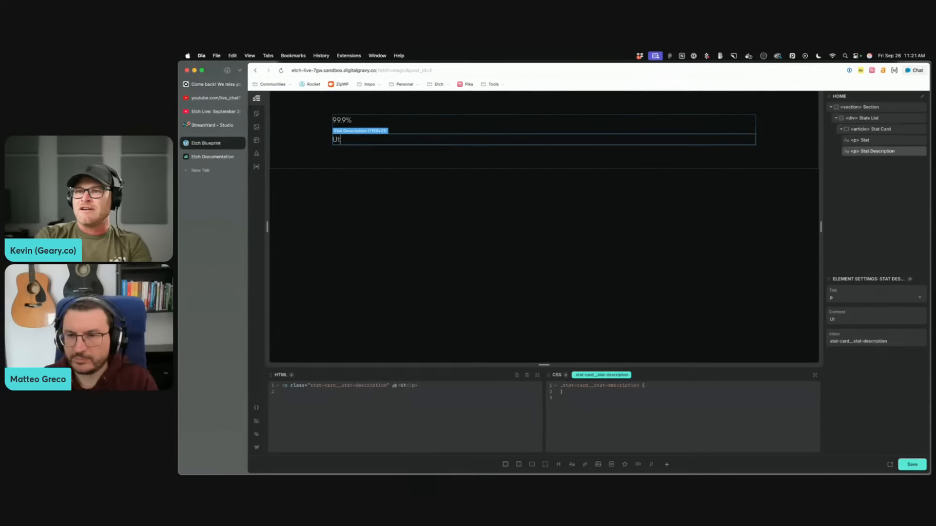
type("ptime")
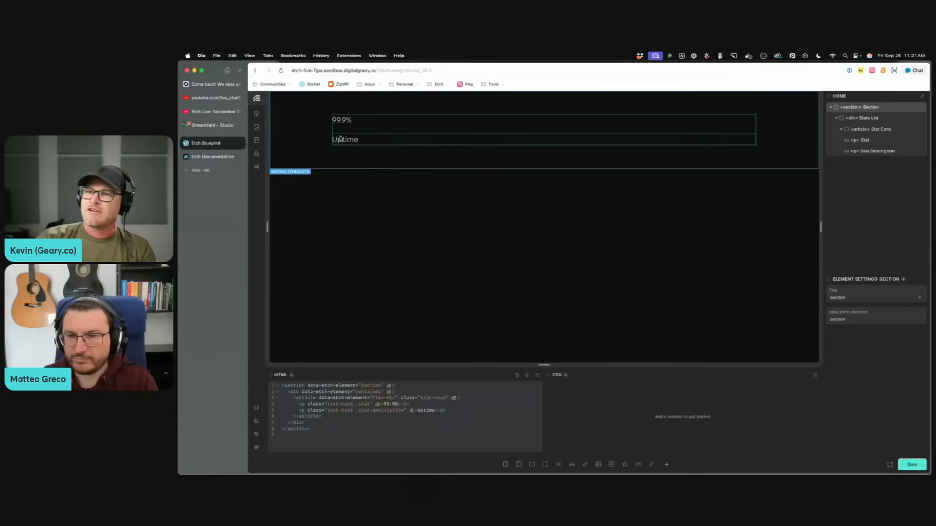
double_click(879, 154)
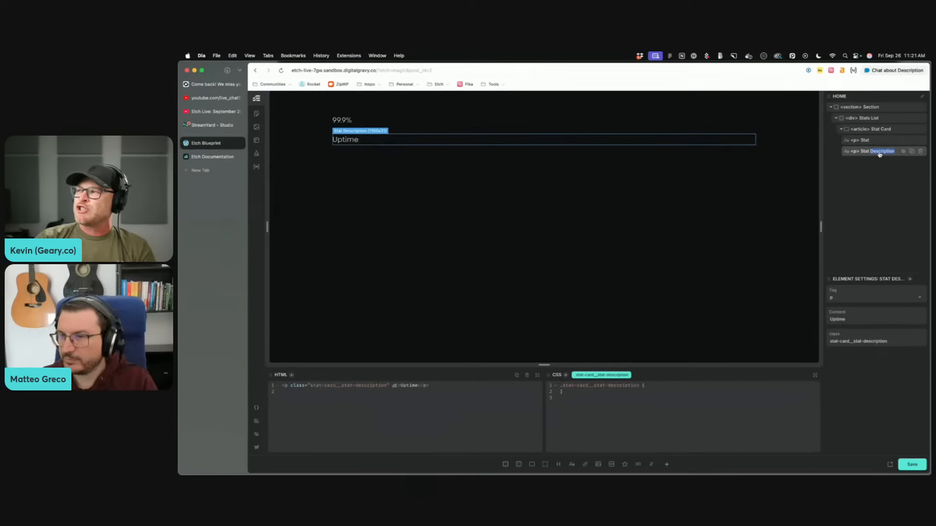
key("Left")
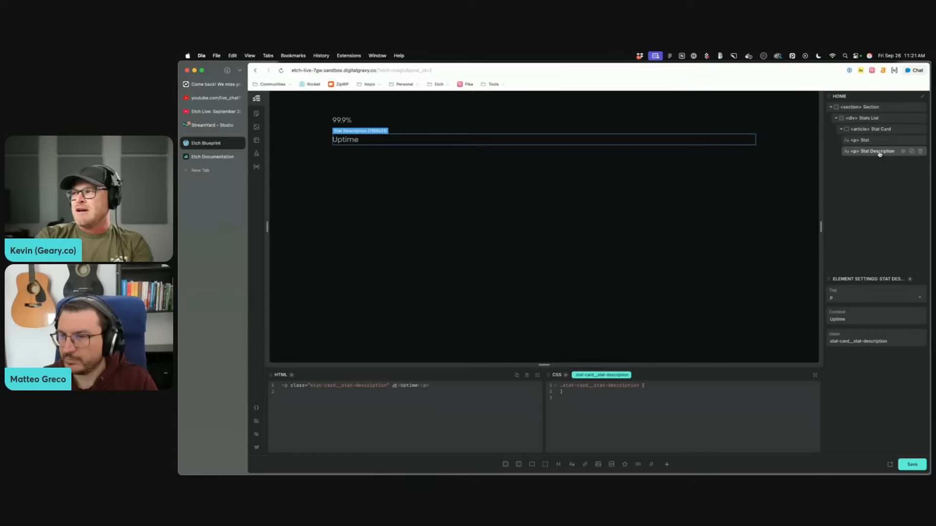
key("Escape")
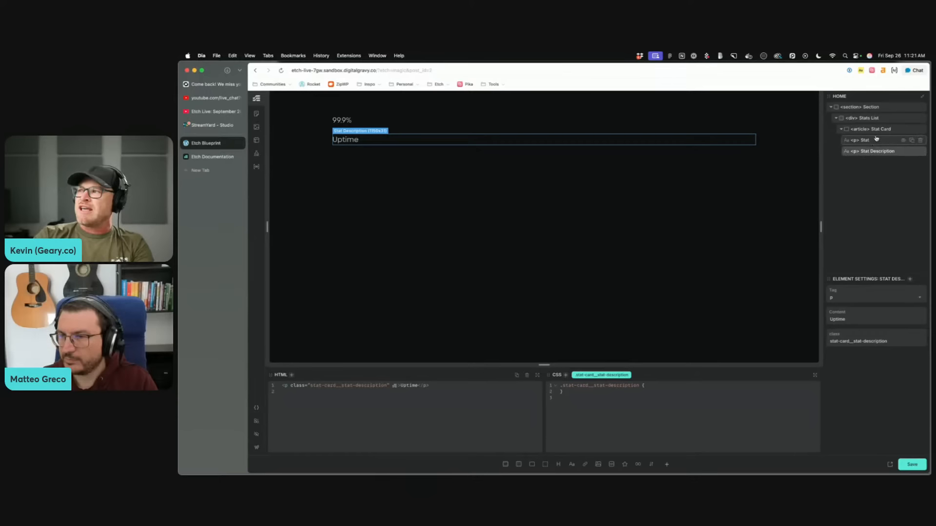
Step: Duplicate the Stat Description element, rename the copy "Stat Long Description" and save the page
left_click(911, 151)
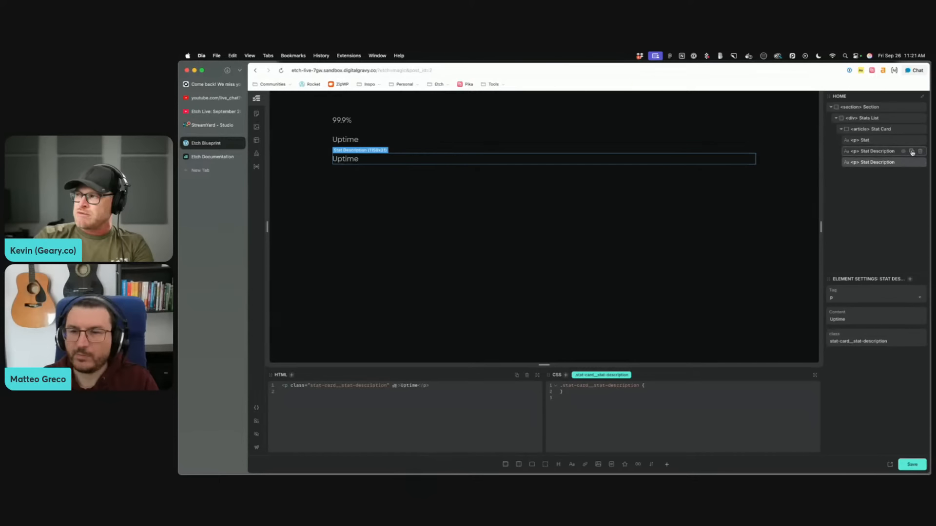
double_click(876, 164)
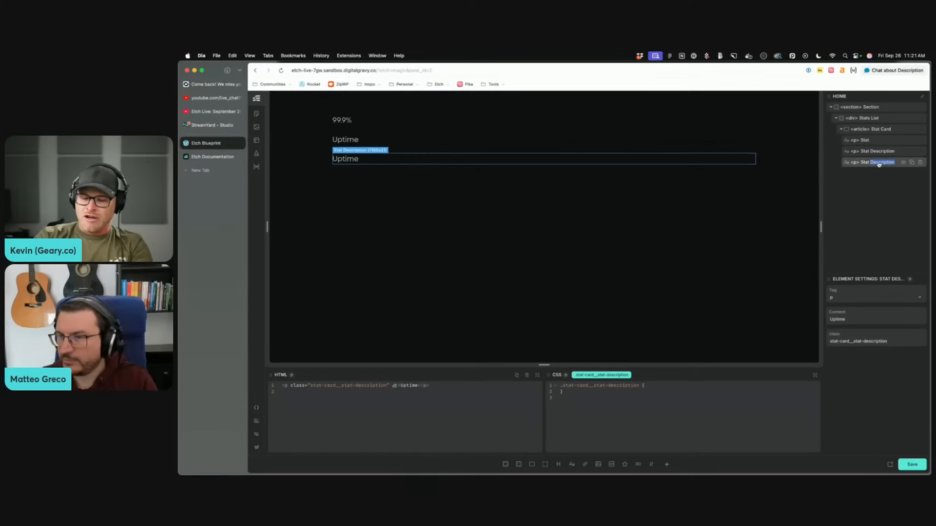
left_click(878, 165)
type("Long")
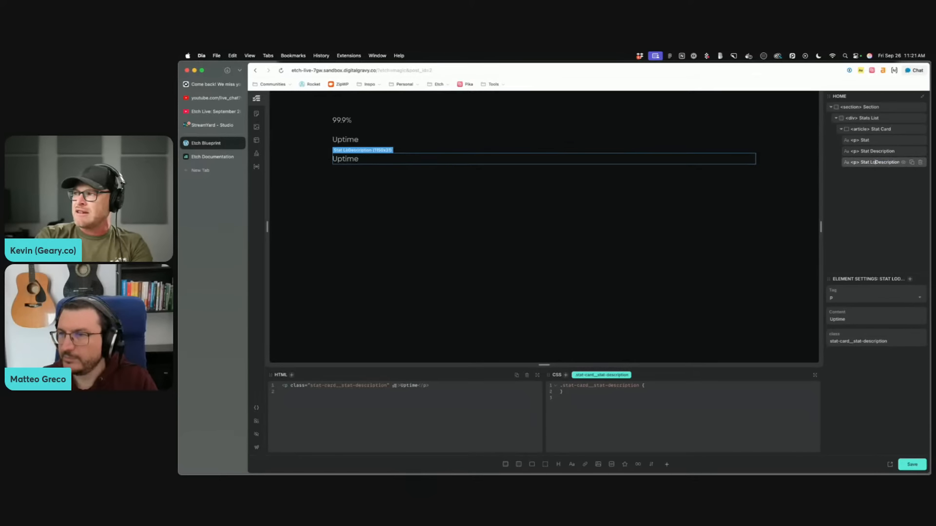
key("super+s")
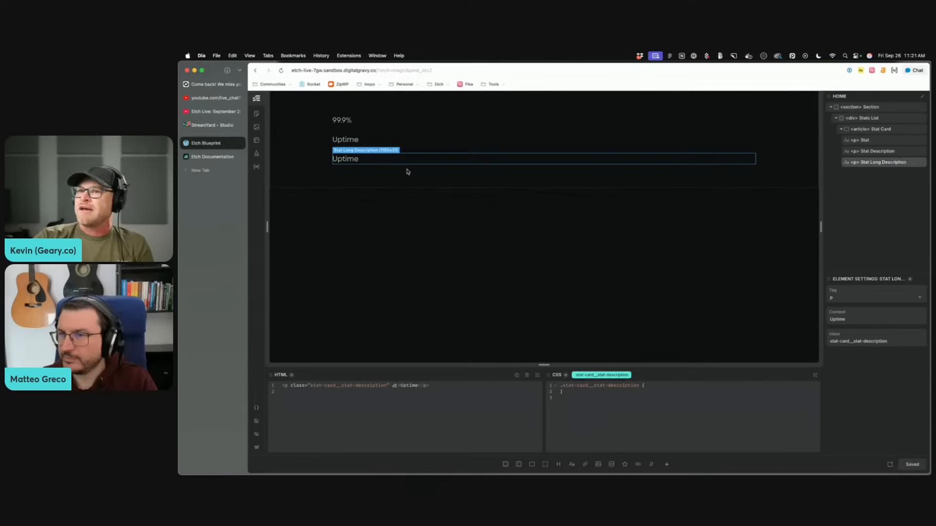
Step: Try the ipsum10 and ipsum20 placeholder shorthands in place of Stat Long Description's text, and clear the paragraph
left_click(335, 160)
double_click(341, 159)
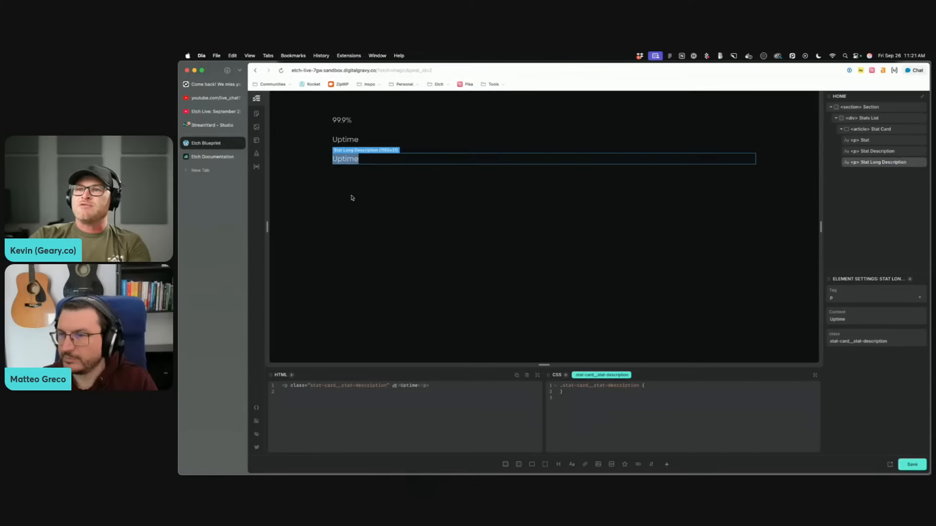
double_click(412, 386)
type("ipsum10")
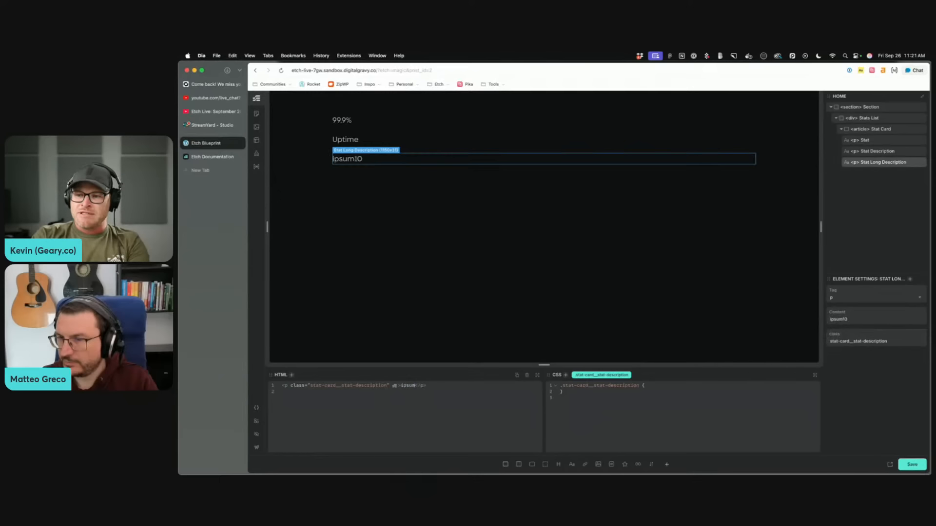
key("BackSpace")
key("BackSpace")
key("BackSpace")
key("BackSpace")
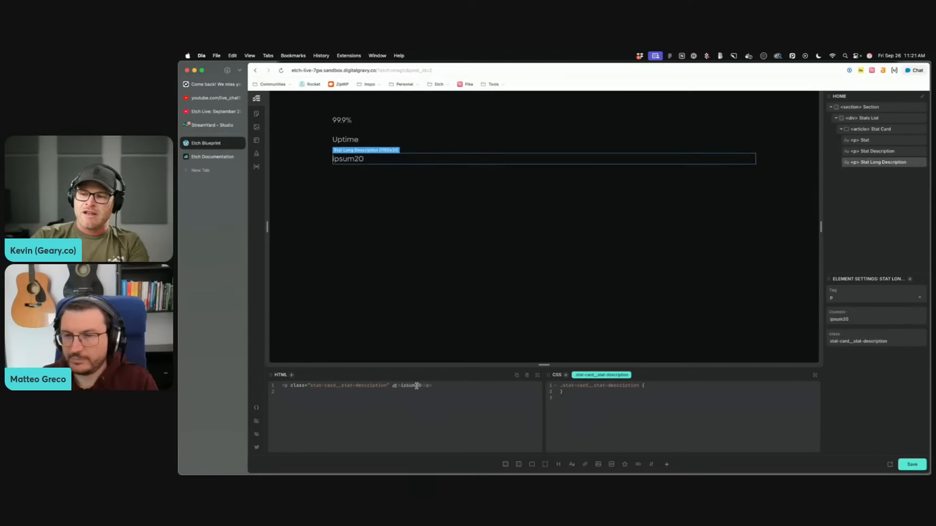
key("BackSpace")
key("BackSpace")
key("BackSpace")
key("BackSpace")
key("BackSpace")
key("BackSpace")
key("BackSpace")
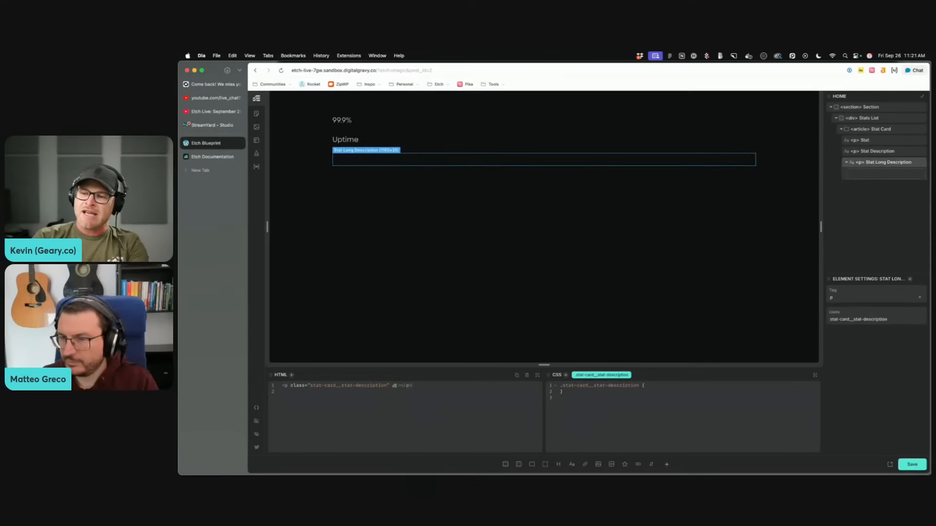
type("ipsum")
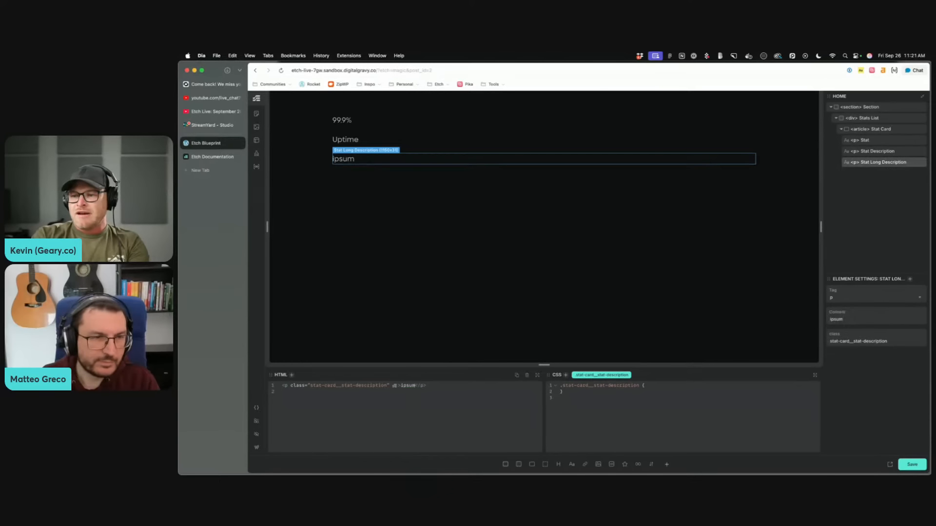
type("20")
key("BackSpace")
key("BackSpace")
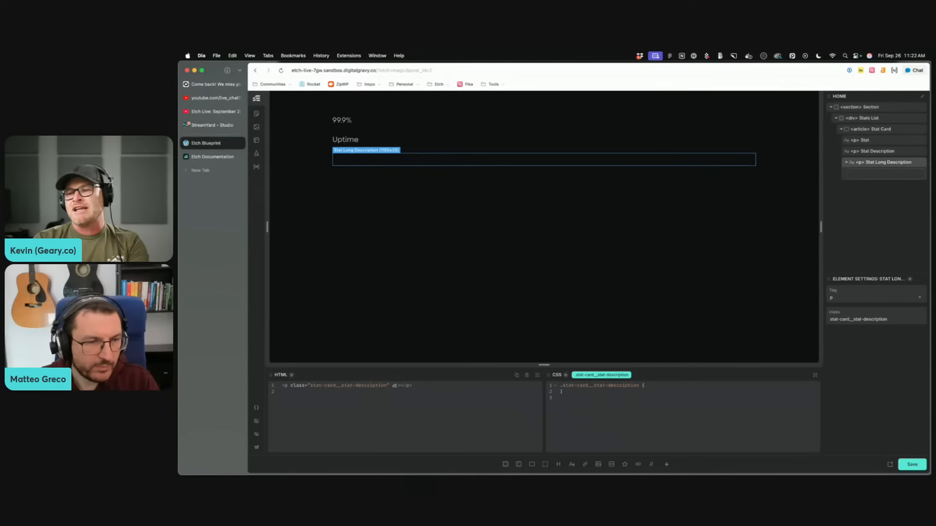
Step: Open websiteipsum.com in a new tab and copy "Don't be alarmed, this is just here to fill up space since your finalized copy isn't ready yet."
key("super+t")
type("websiteipsum.com")
key("Return")
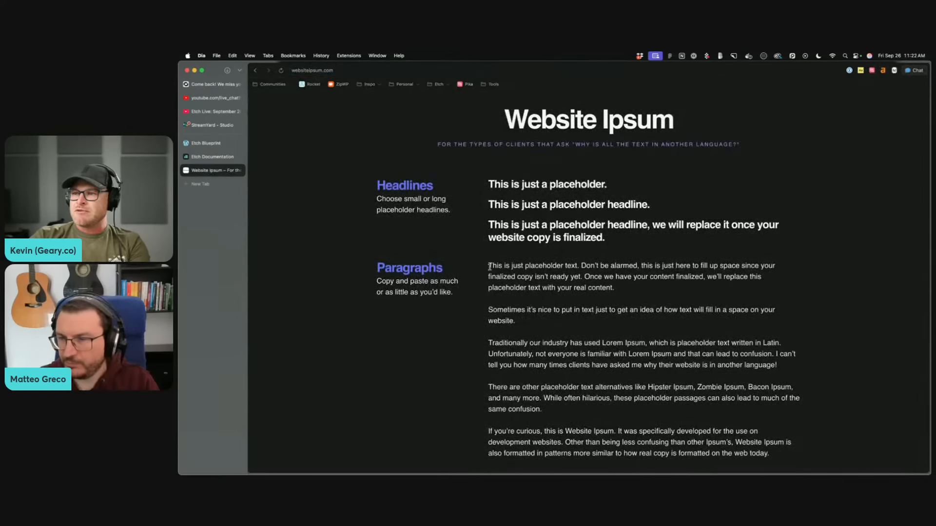
left_click_drag(488, 265, 688, 267)
double_click(585, 277)
left_click_drag(580, 266, 581, 276)
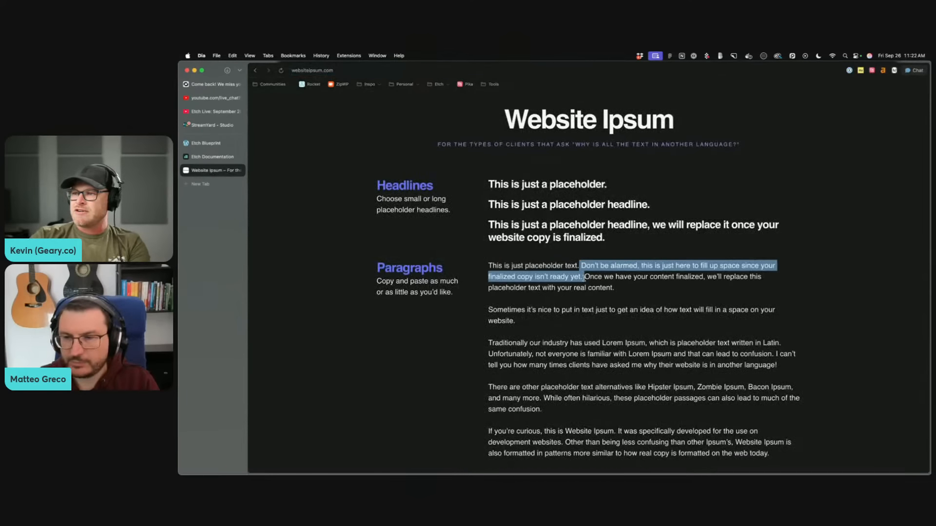
key("super+c")
Step: Return to Etch Blueprint, paste the copied sentence into Stat Long Description's HTML and repair the closing p tag
left_click(219, 156)
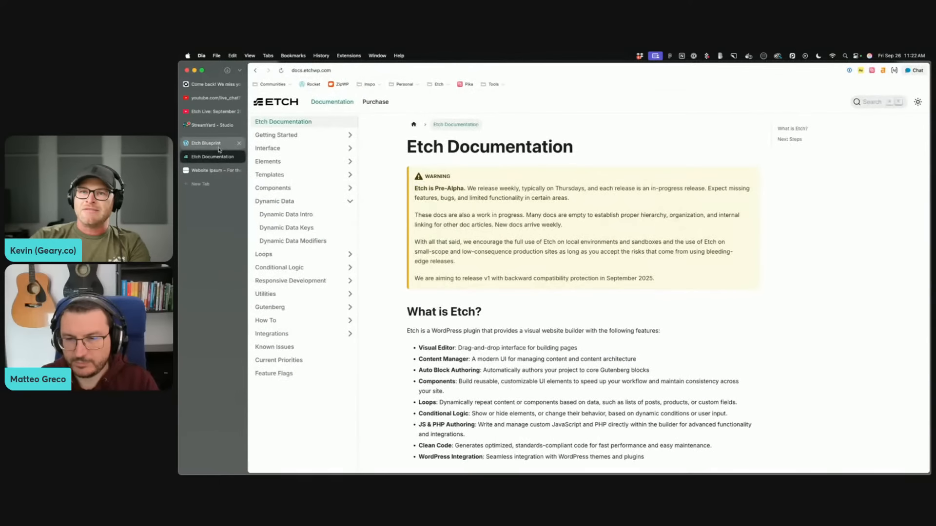
left_click(219, 144)
left_click(398, 386)
key("super+v")
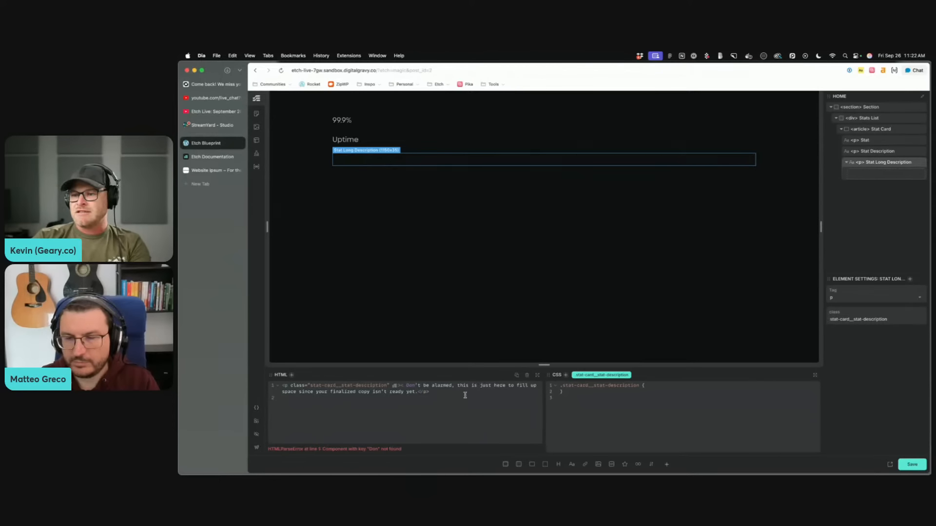
key("BackSpace")
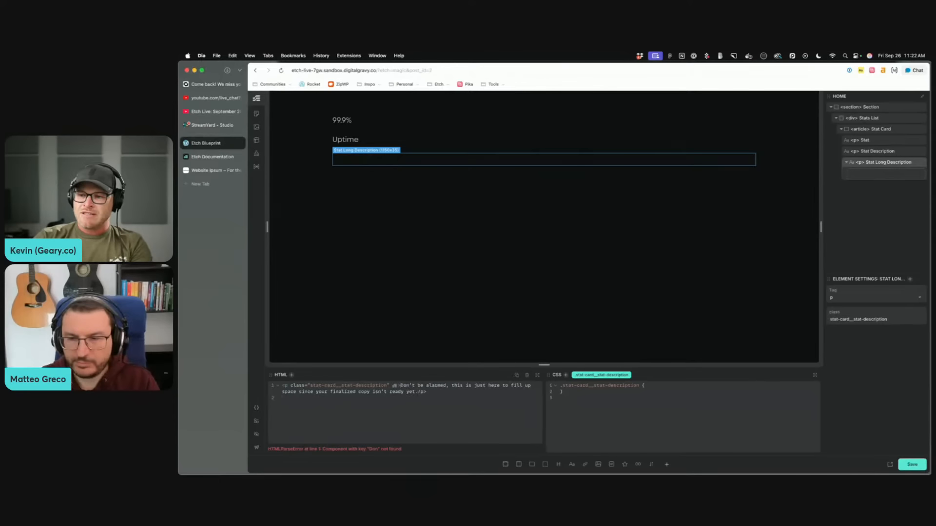
left_click(421, 392)
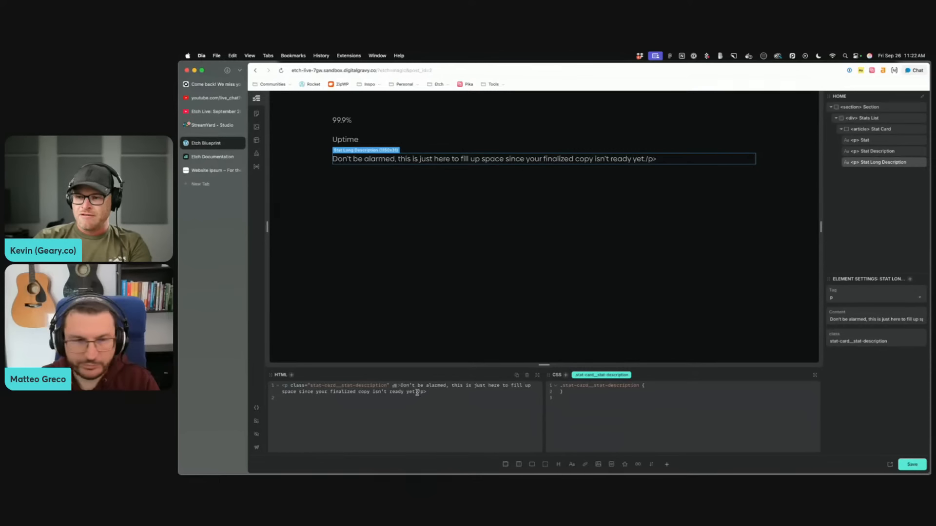
type("<")
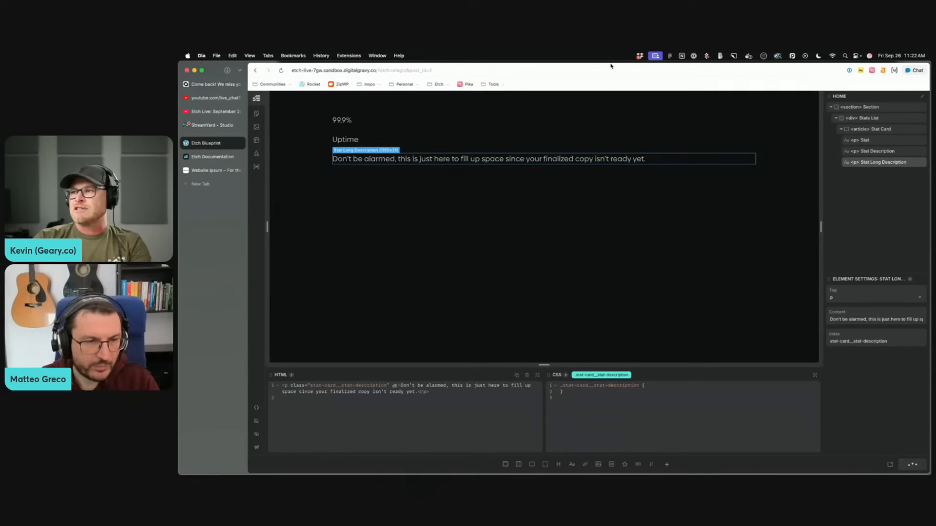
Step: Style the Stat element's stat-card__stat class with font-size: var(--h2), font-weight: 700 and color: var(--white)
left_click(342, 121)
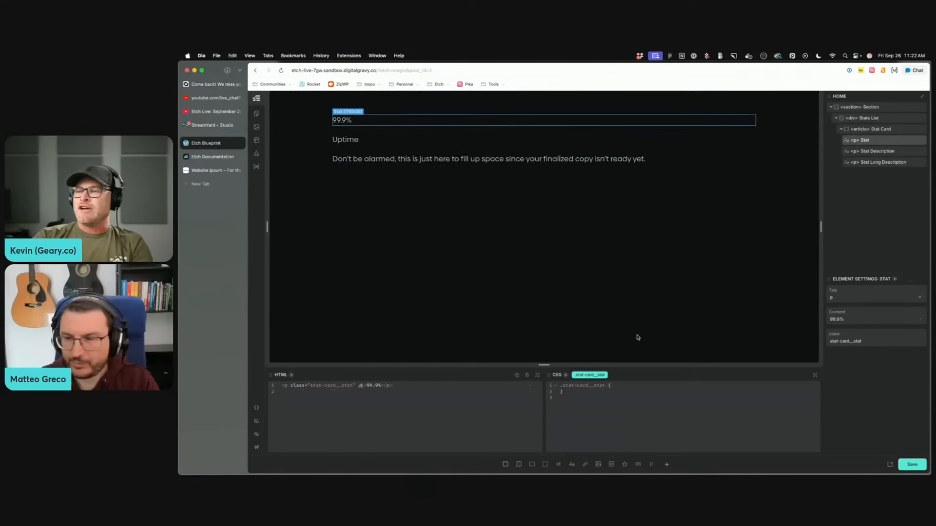
left_click(625, 386)
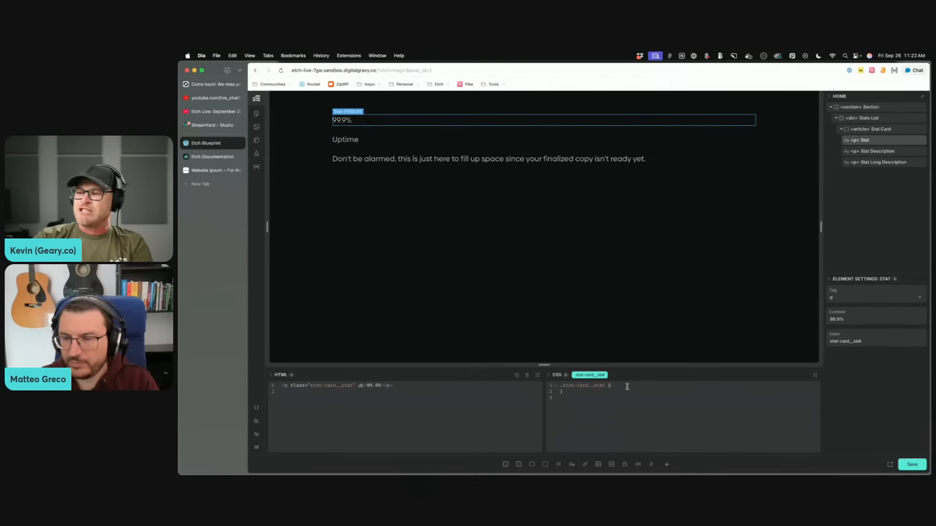
key("Return")
type("font-size:")
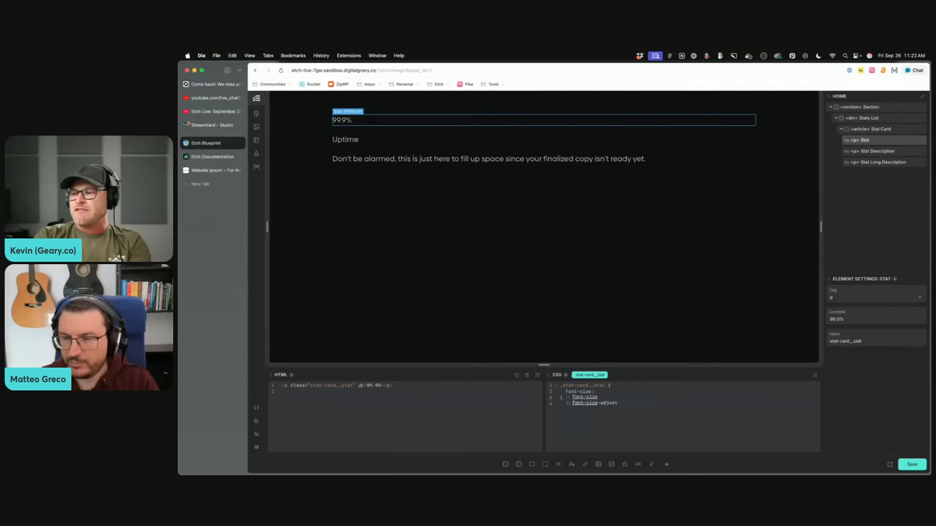
type(" var(--h")
key("Return")
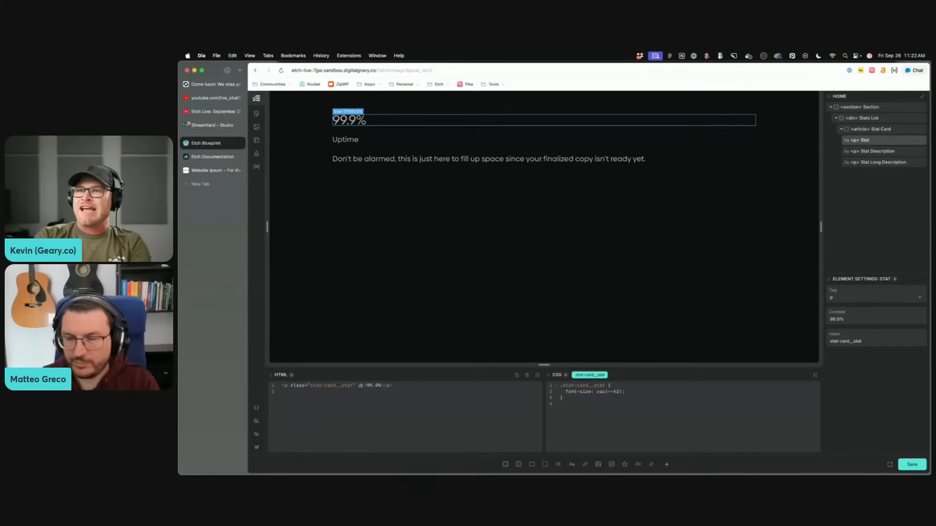
key("Return")
type("font-weight: 700;")
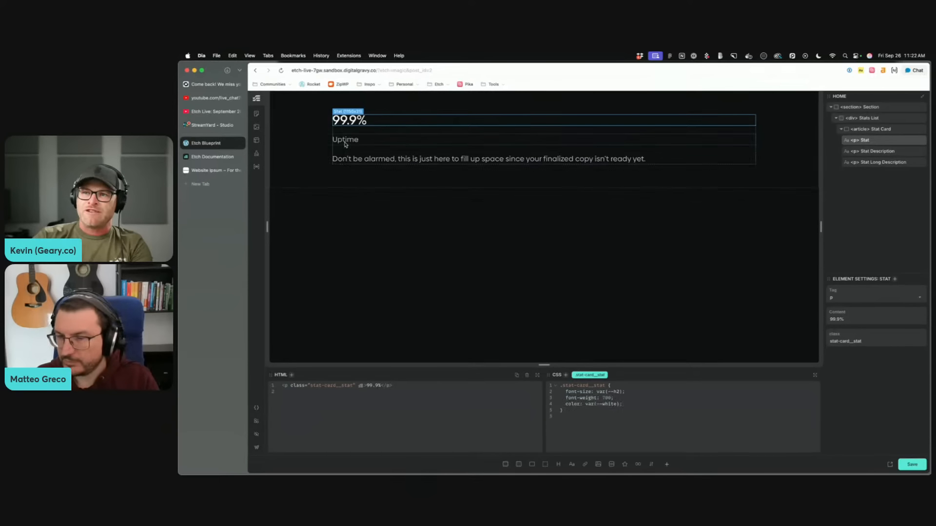
Step: Set font-size: var(--text-s) in the stat-card__stat-description class from the Stat Long Description element and save the page
left_click(346, 141)
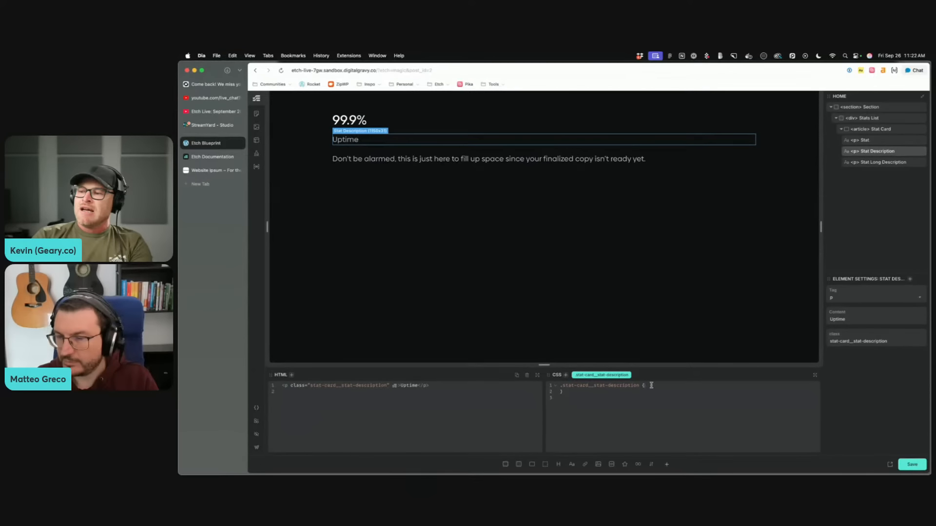
left_click(414, 159)
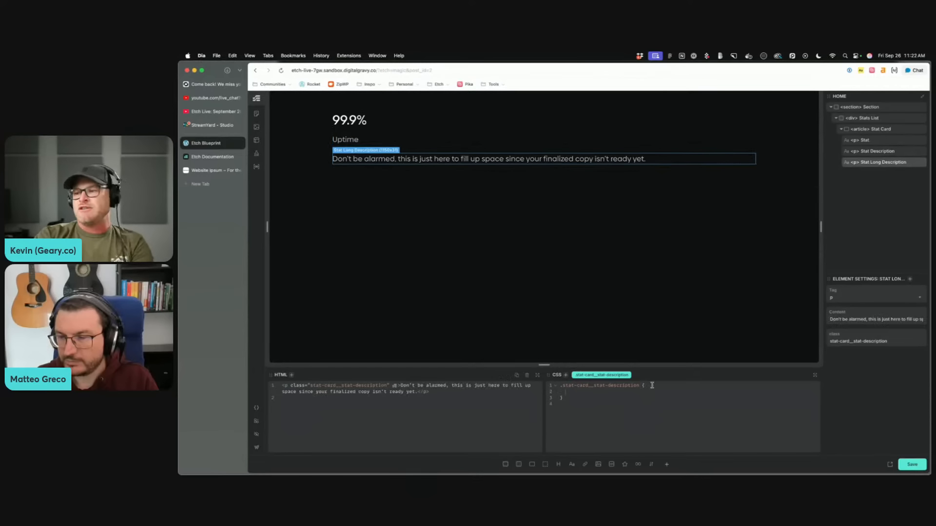
type("font-size:")
type(" var(--")
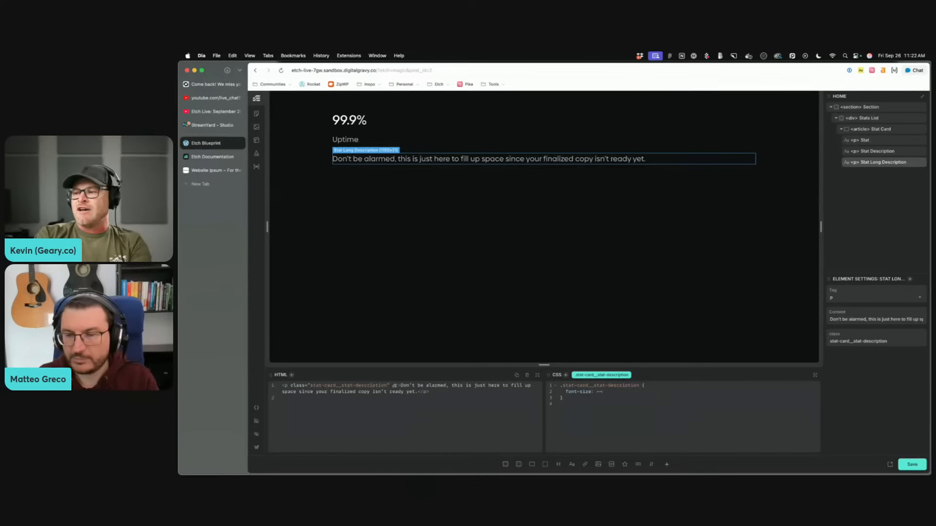
type("text-s")
key("Return")
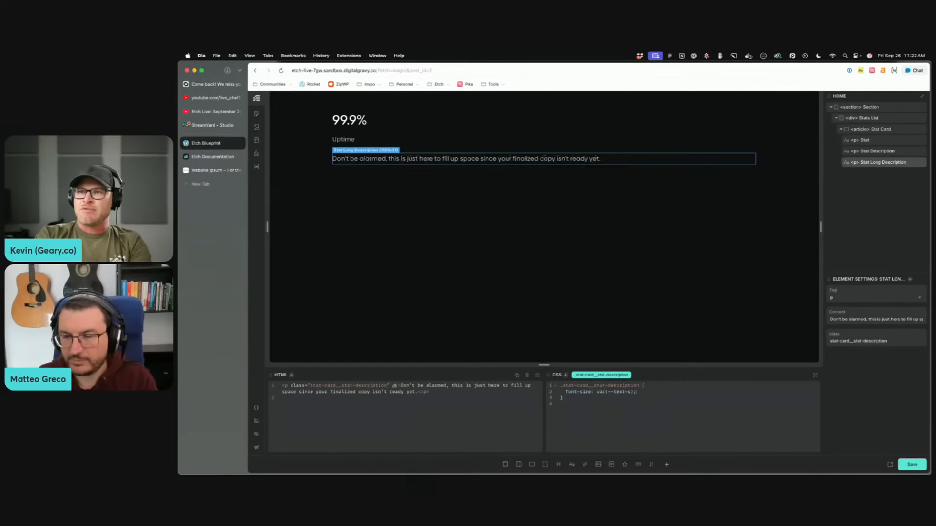
key("super+s")
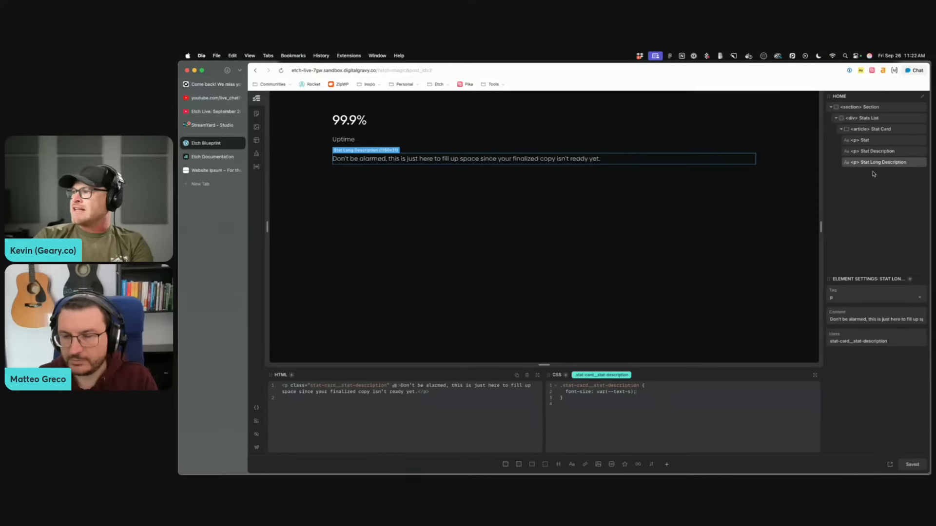
Step: Replace the class on Stat Long Description with the new selector .stat-card__long-description
left_click(628, 376)
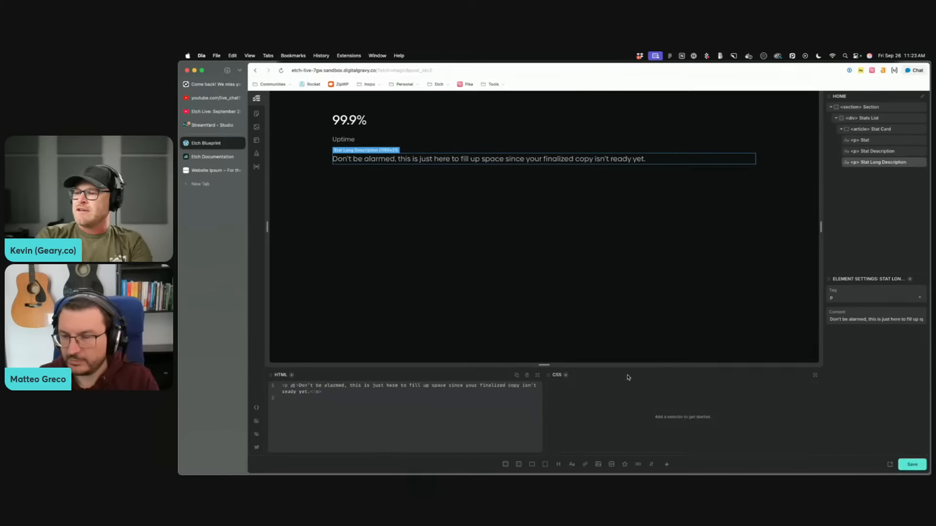
type(".stat-card_")
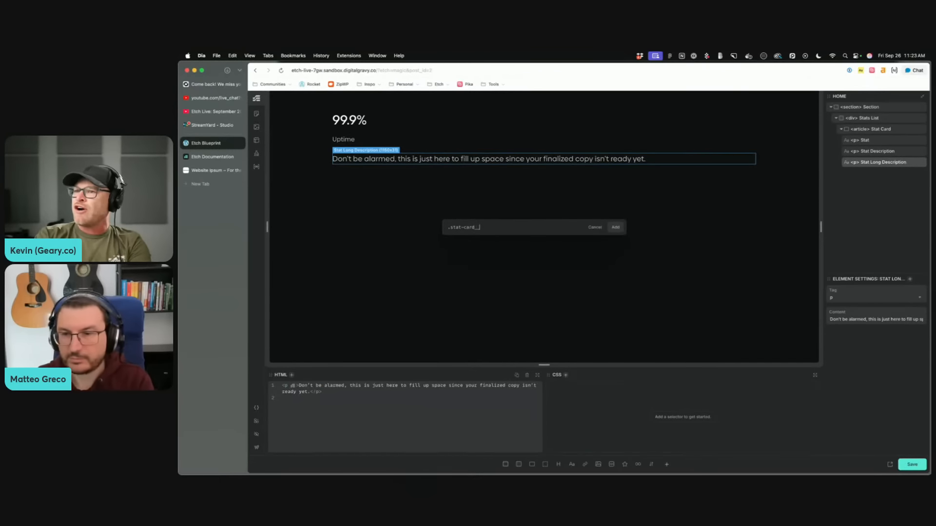
type("_long-descr")
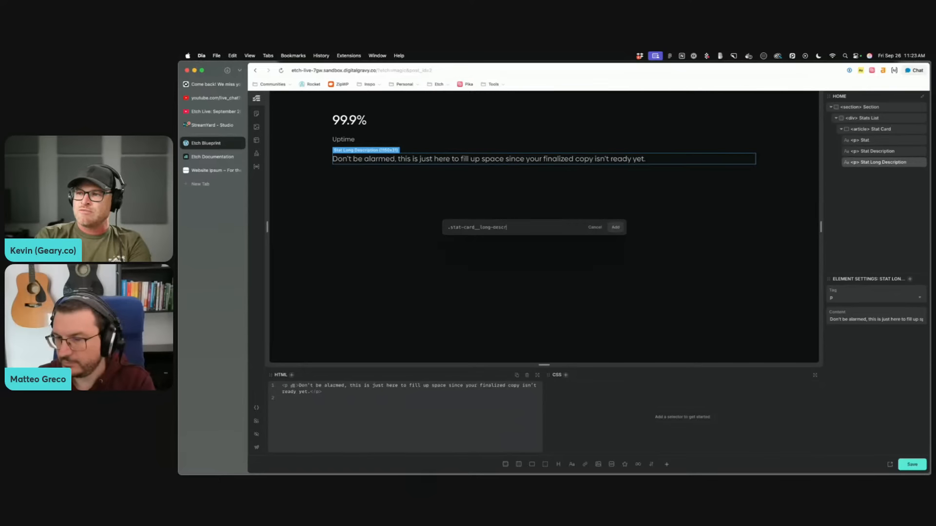
type("iption")
key("Return")
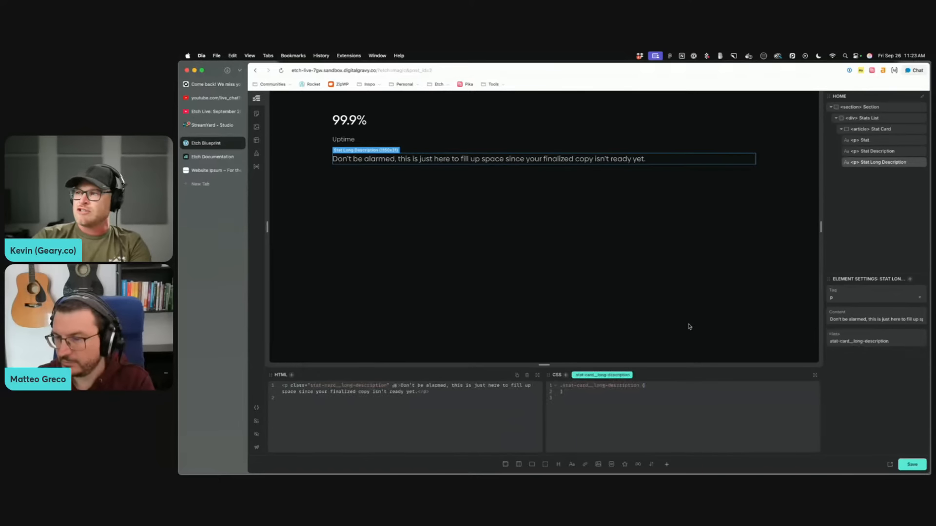
Step: Move the font-size: var(--text-s) rule from the stat-card__stat-description class to stat-card__long-description
left_click(872, 153)
left_click_drag(565, 391, 660, 392)
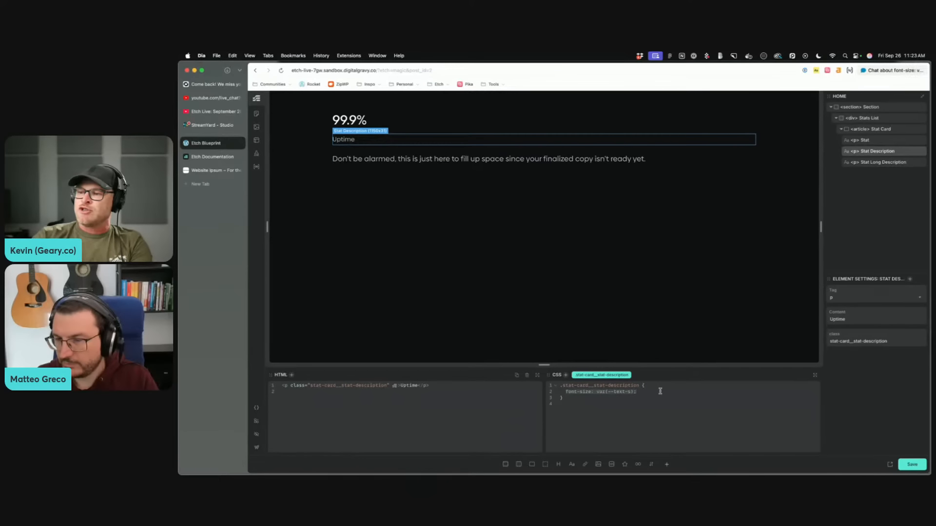
left_click(872, 162)
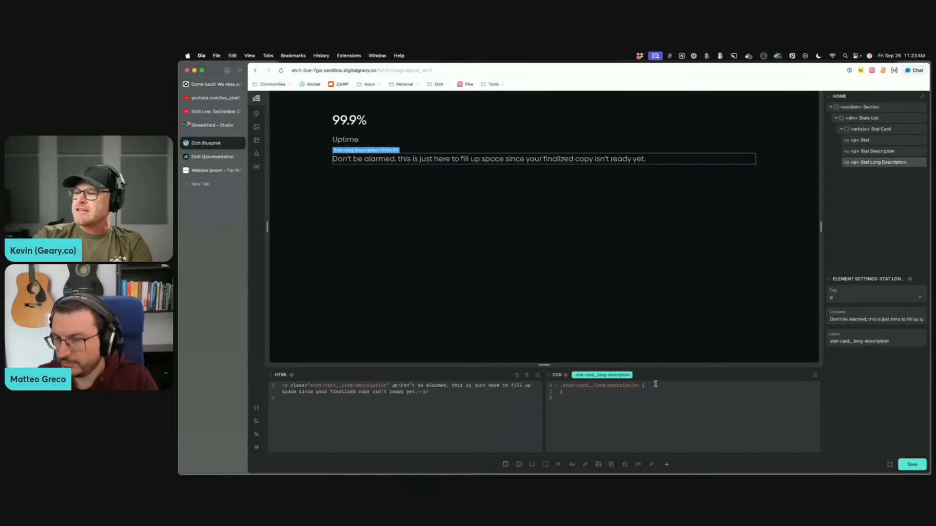
left_click(402, 131)
left_click(365, 142)
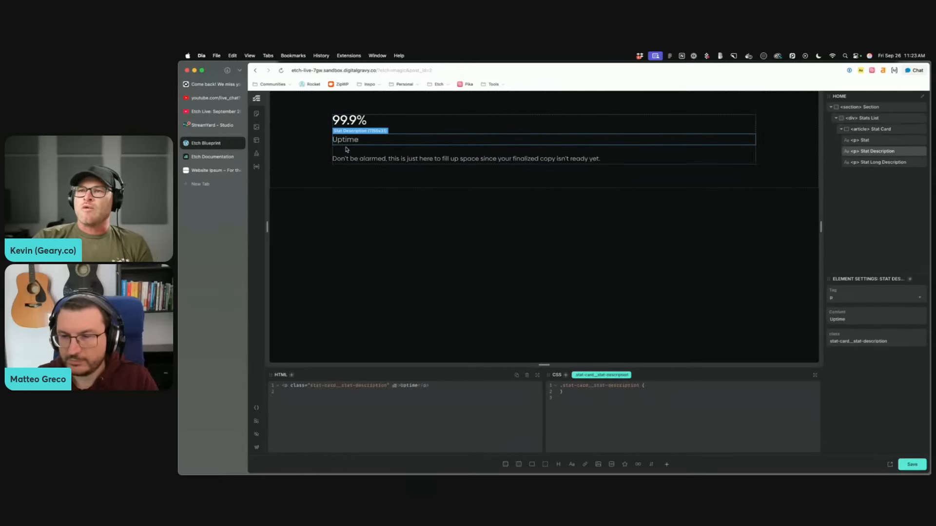
Step: Give the Stat Card's stat-card class justify-content: center, align-items: center and padding: 1em
left_click(349, 154)
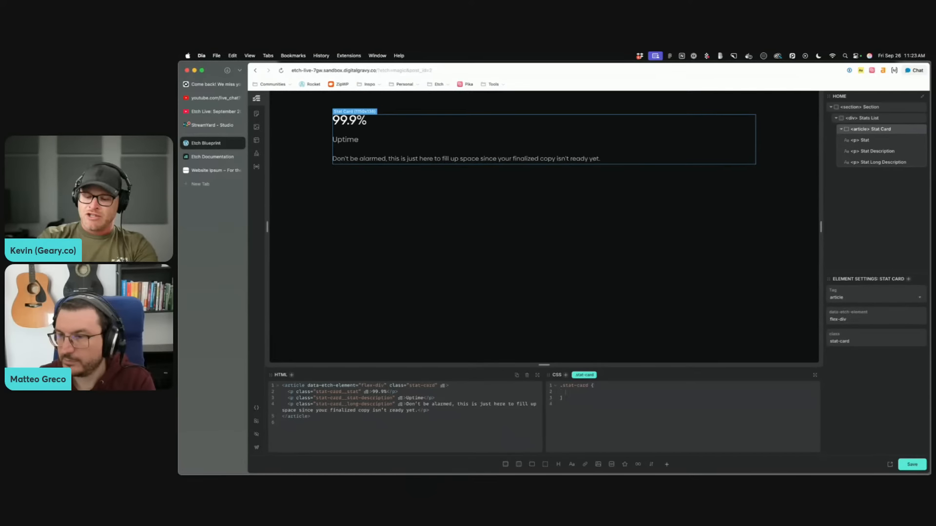
type("justify-content: center;")
key("Return")
type("align-items: center;")
key("Return")
type("padd")
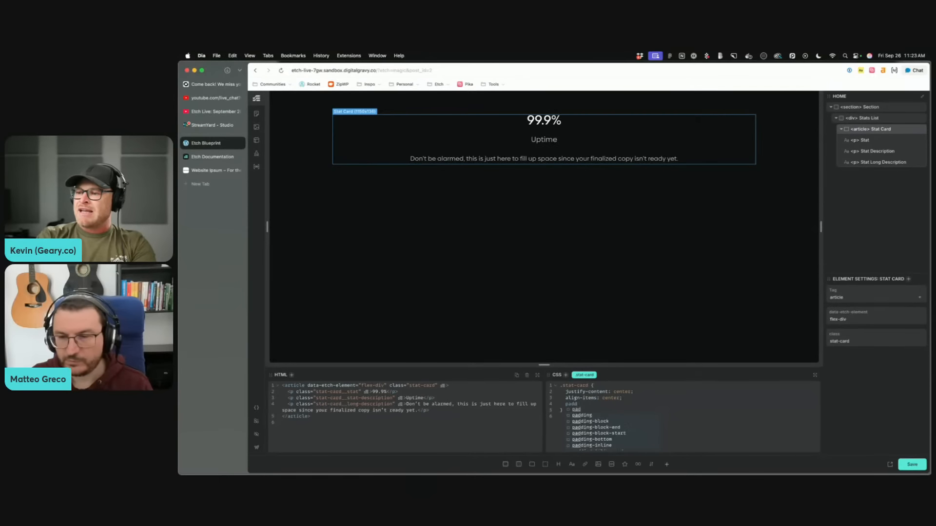
type("ing: 1em;")
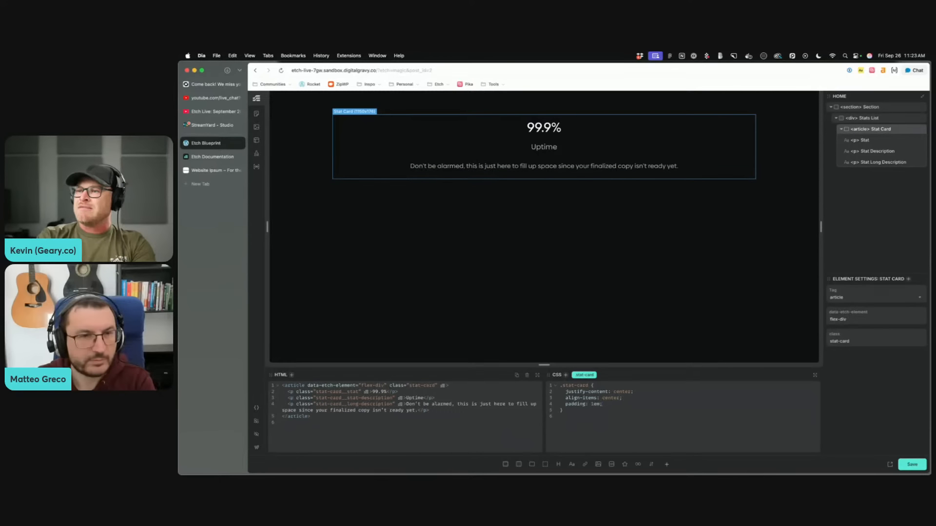
Step: Try var(--space-xs), 1em and 1rem as the Stat Card's padding
key("BackSpace")
key("BackSpace")
key("BackSpace")
key("BackSpace")
type("var(--space-xs);")
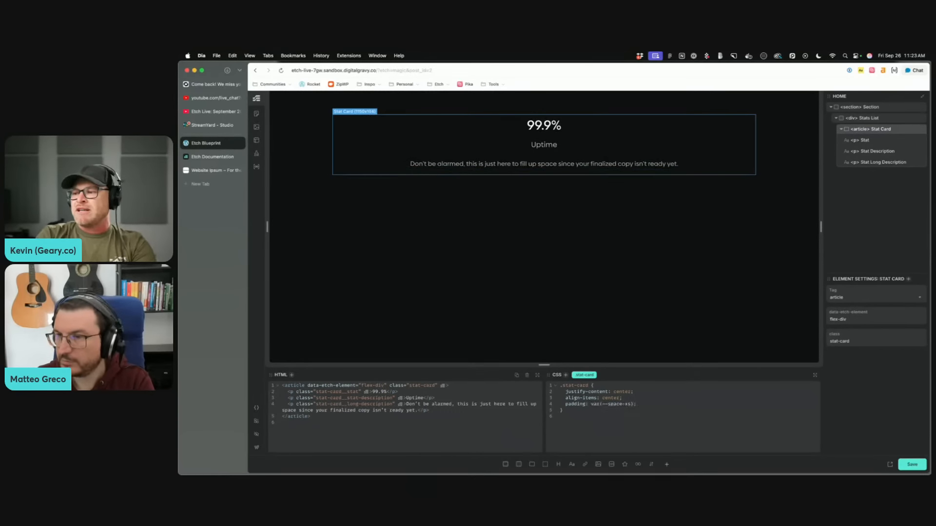
key("BackSpace")
key("BackSpace")
key("BackSpace")
key("BackSpace")
key("BackSpace")
key("BackSpace")
key("BackSpace")
key("BackSpace")
key("BackSpace")
key("BackSpace")
key("BackSpace")
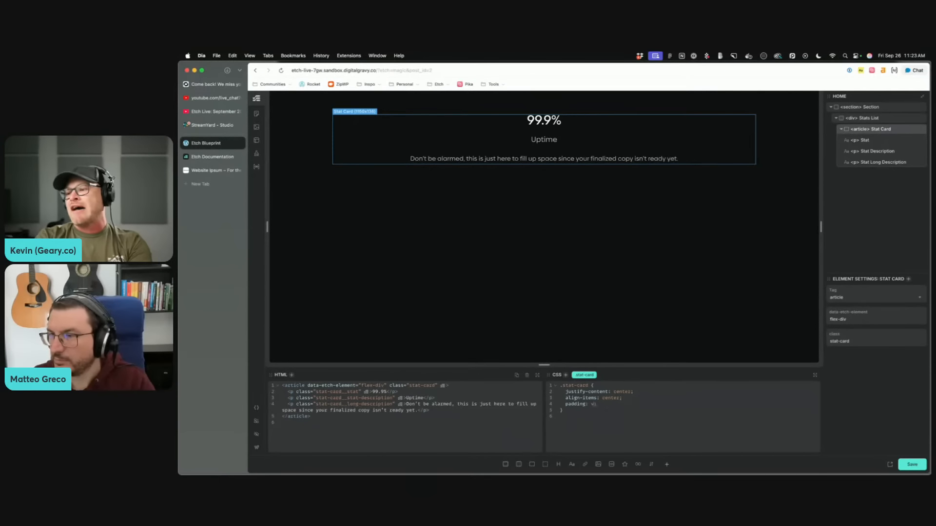
type("1em;")
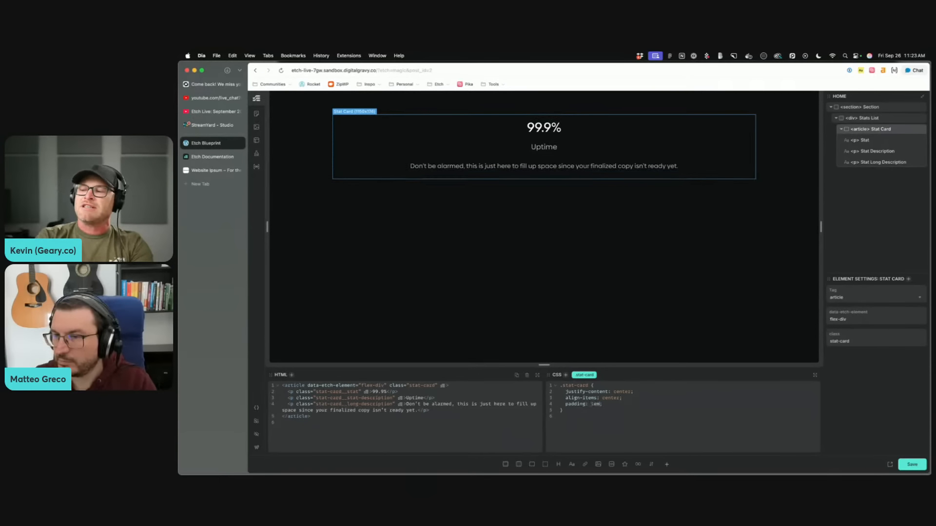
key("BackSpace")
key("BackSpace")
type("rem")
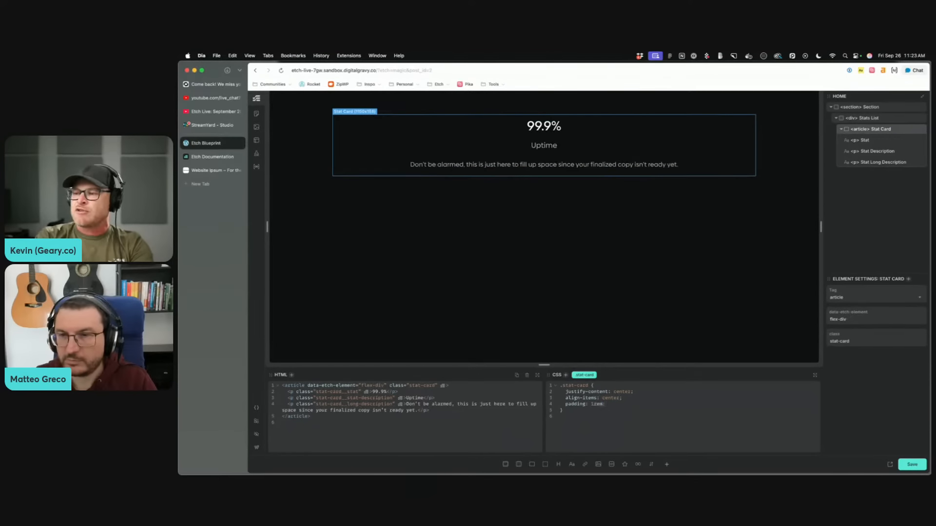
Step: Set the Stat Card's padding to var(--space-m)
key("BackSpace")
key("BackSpace")
key("BackSpace")
key("BackSpace")
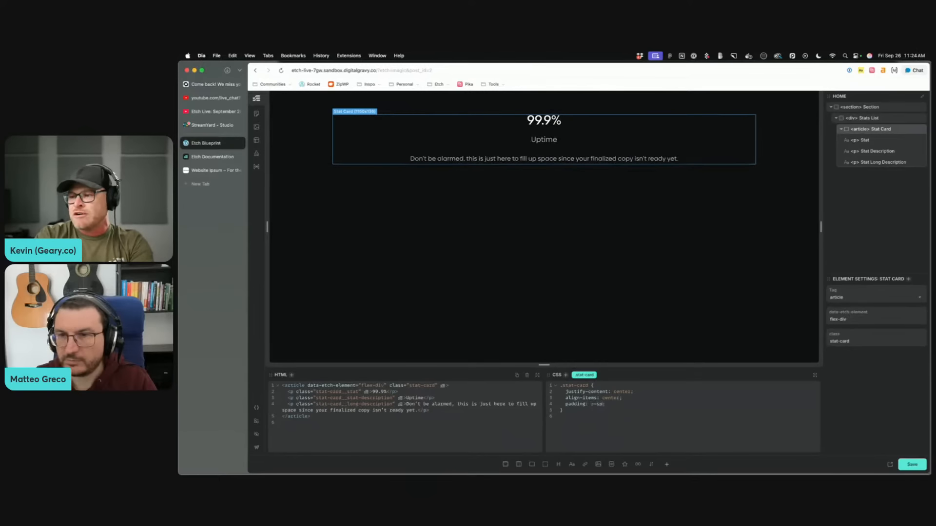
type("--s")
key("Return")
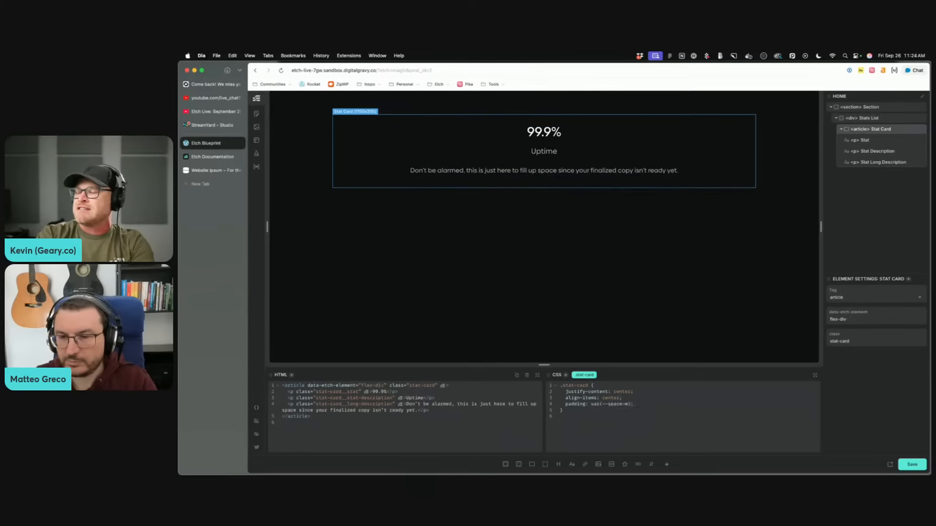
Step: Add border-radius: var(--radius) and border: var(--border) to the stat-card class, save the page and reselect the Stat Card
key("Return")
type("bac")
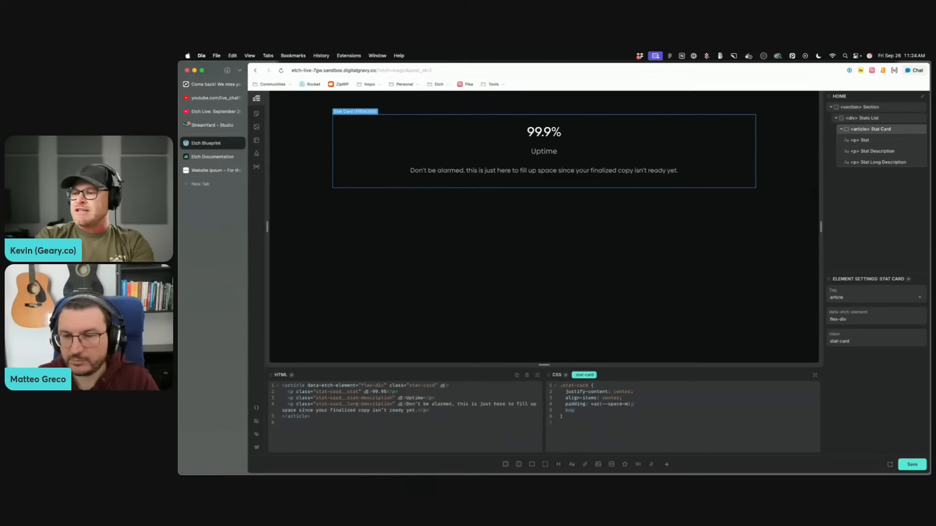
type("rder-ra")
key("Return")
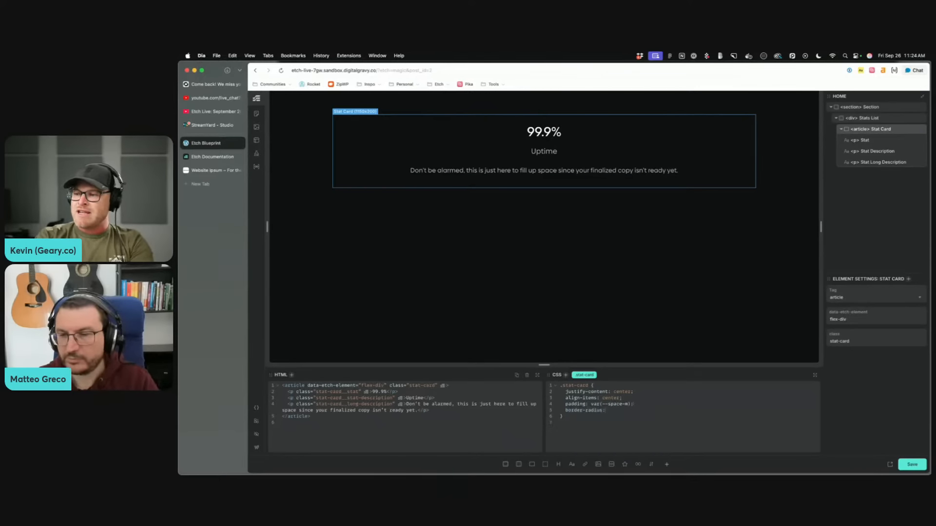
type("--radius")
key("Return")
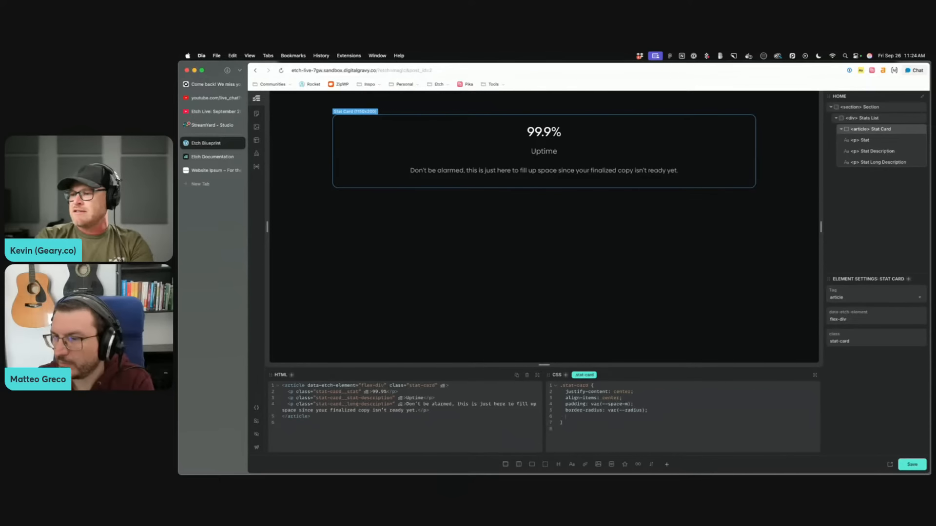
type("border")
key("Return")
type("--b")
key("Return")
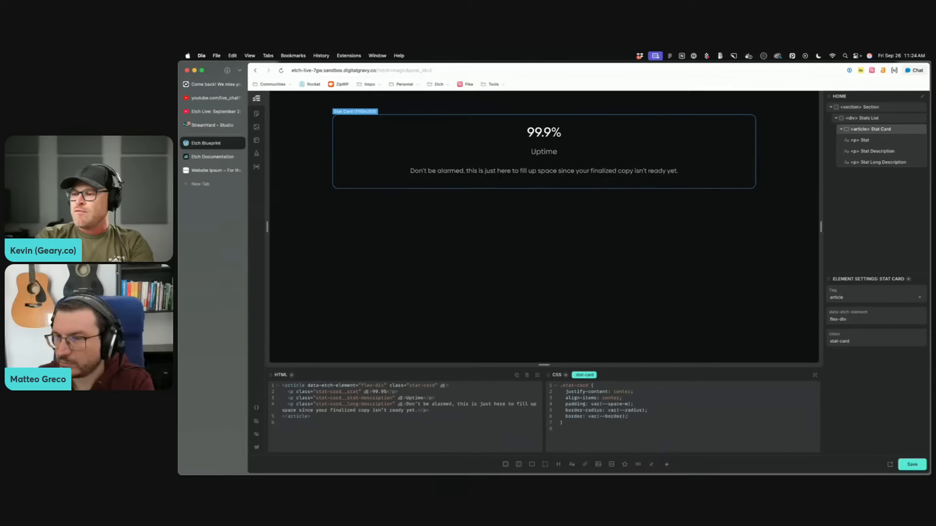
left_click(607, 197)
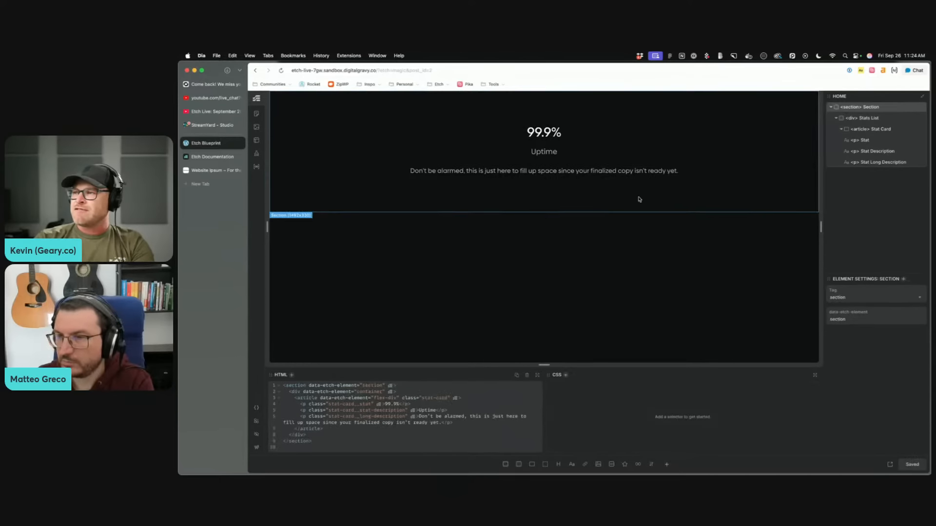
left_click(706, 173)
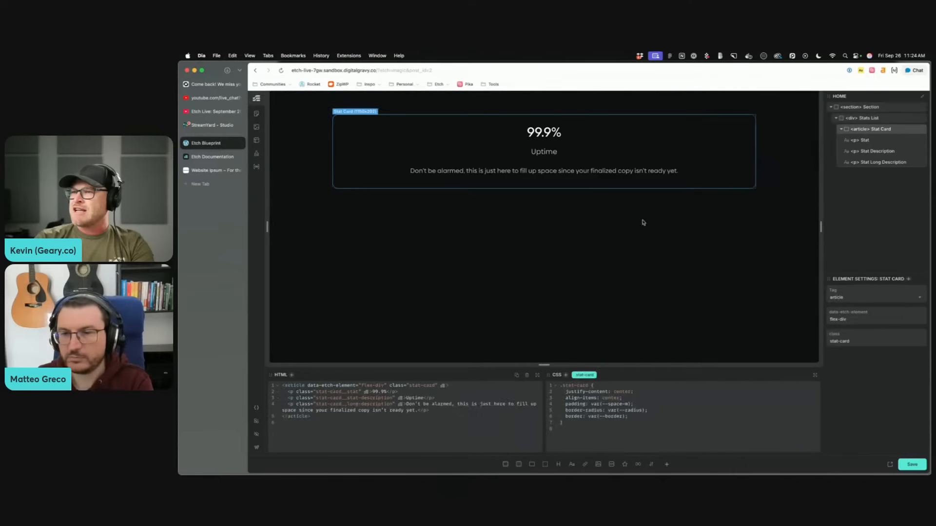
Step: Set the Default Border Scheme to Light in the Automatic.css Borders & Dividers settings, save them and close the dashboard
left_click(256, 407)
left_click(274, 125)
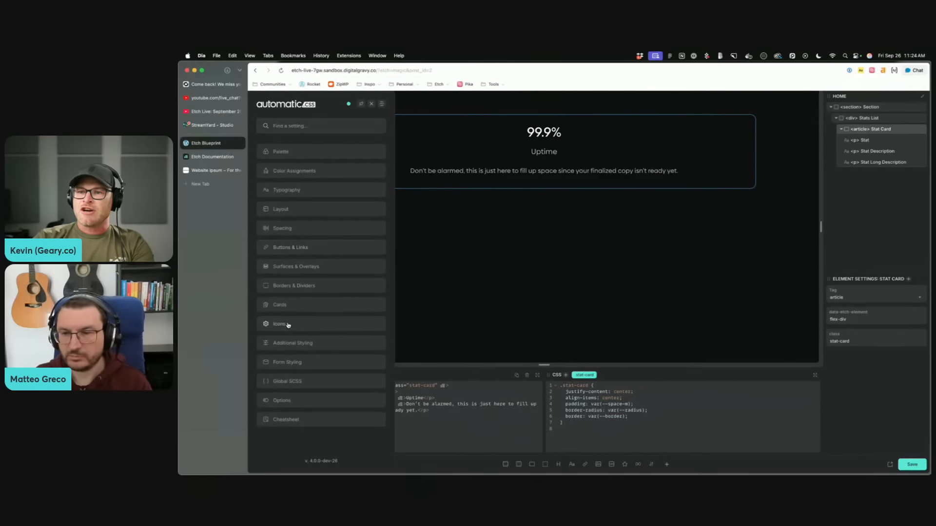
left_click(293, 287)
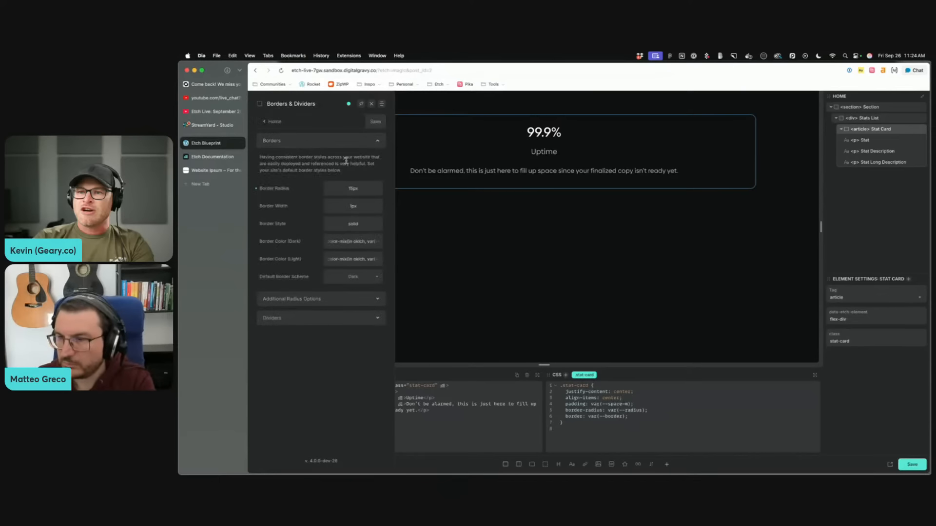
left_click(322, 298)
left_click(301, 142)
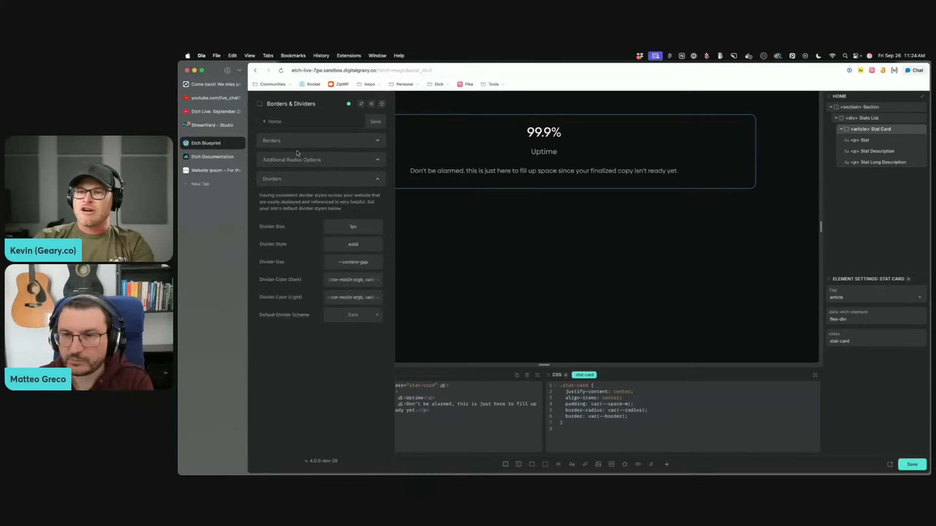
left_click(352, 277)
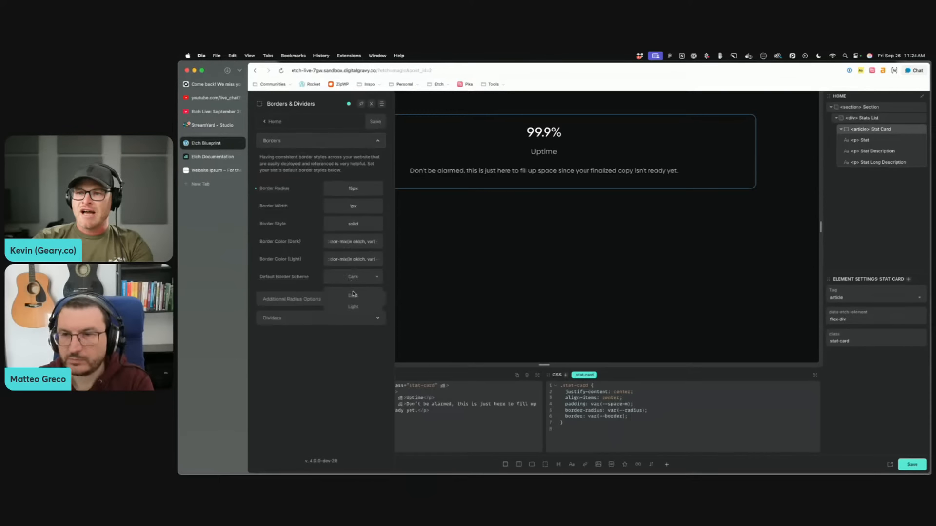
left_click(353, 307)
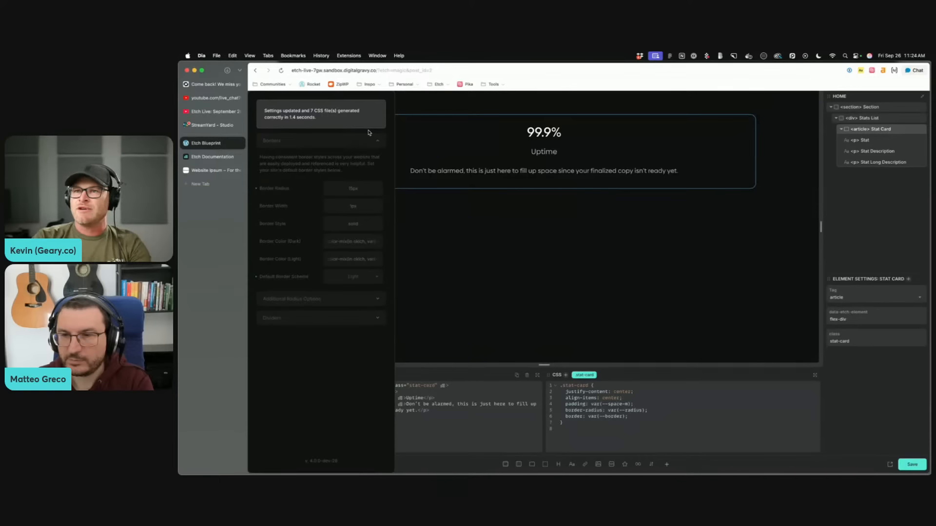
key("Escape")
left_click(318, 157)
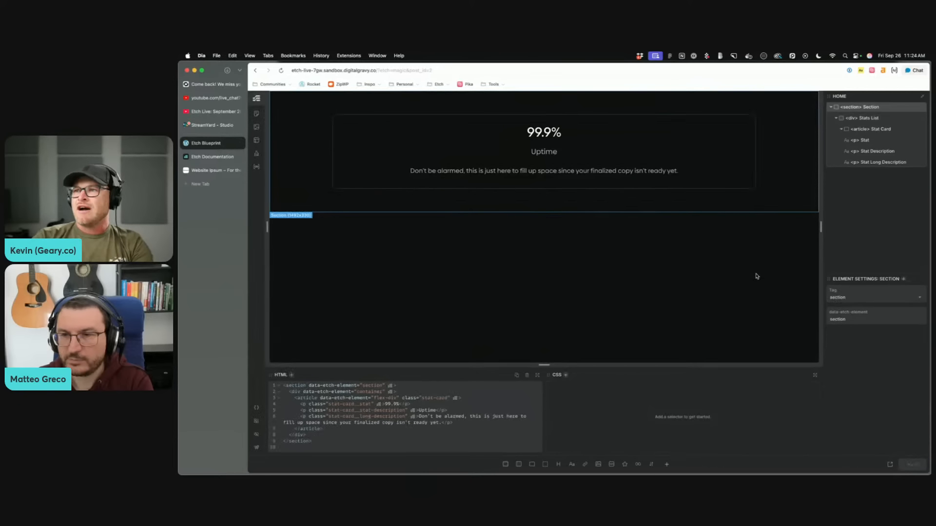
Step: Set the font-size of the stat-card__stat class to var(--h1), save the page and select the Stat Card
left_click(548, 136)
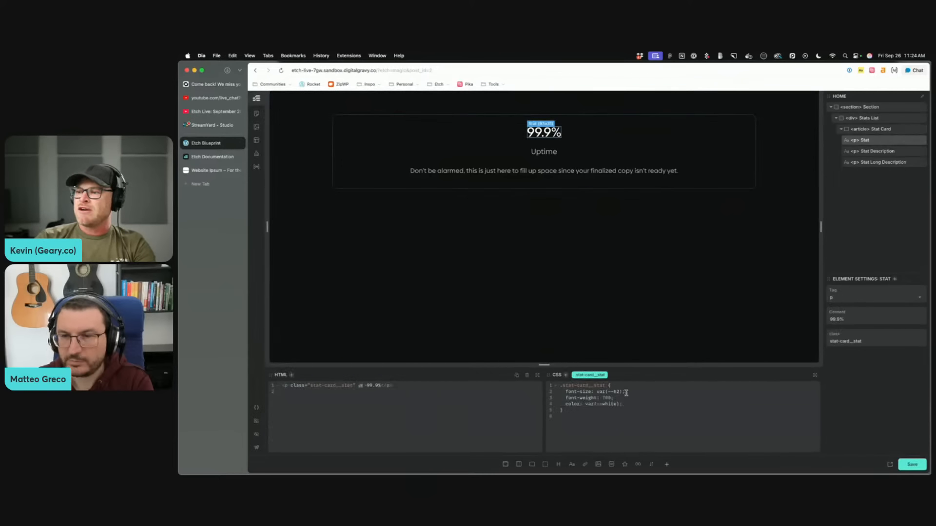
key("BackSpace")
type("1")
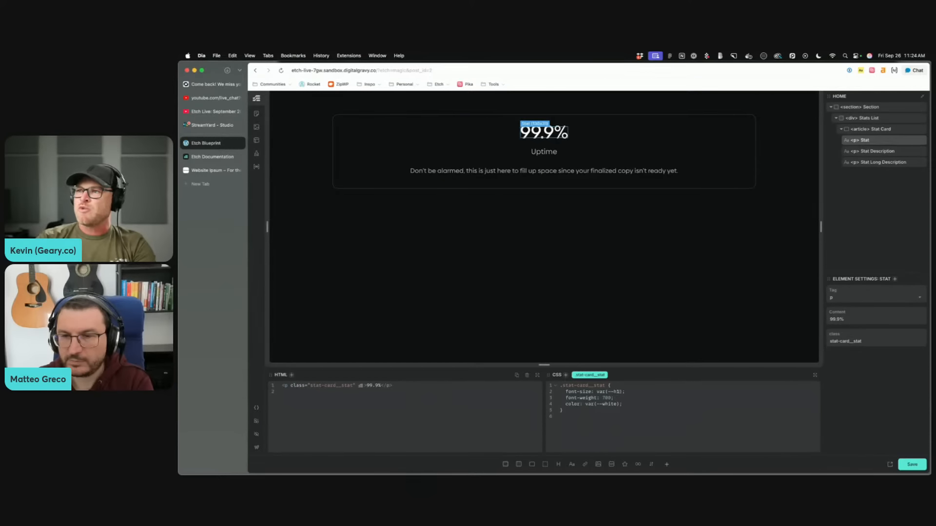
key("super+s")
left_click(699, 143)
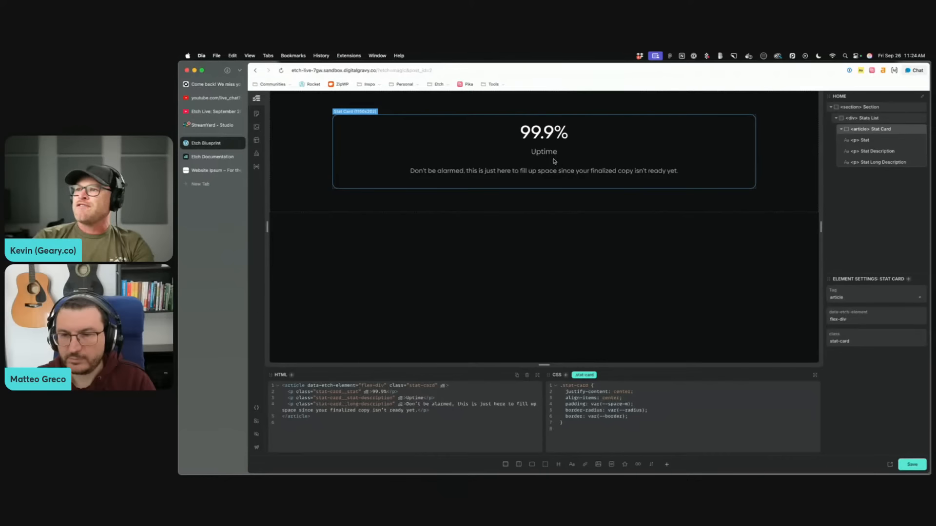
Step: Convert the Stats List div into a ul with the Stat Card wrapped in an li
left_click(841, 130)
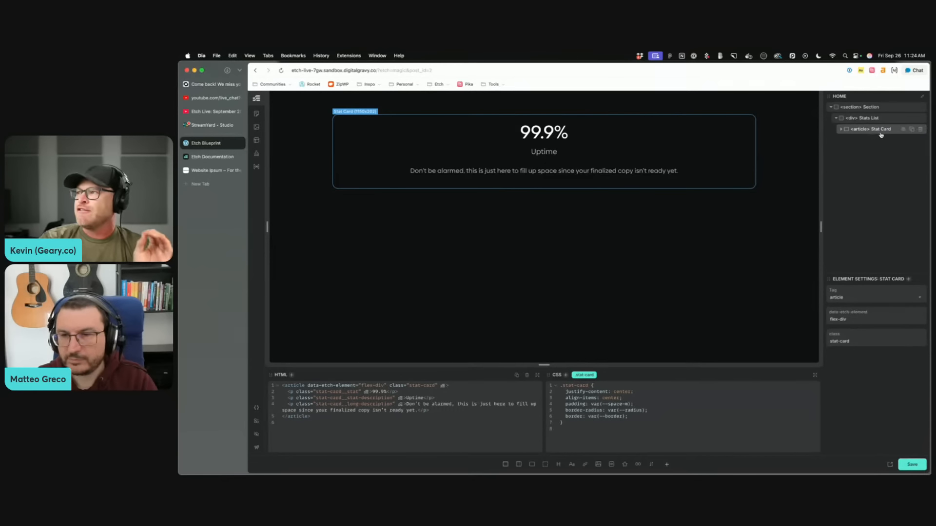
left_click(873, 120)
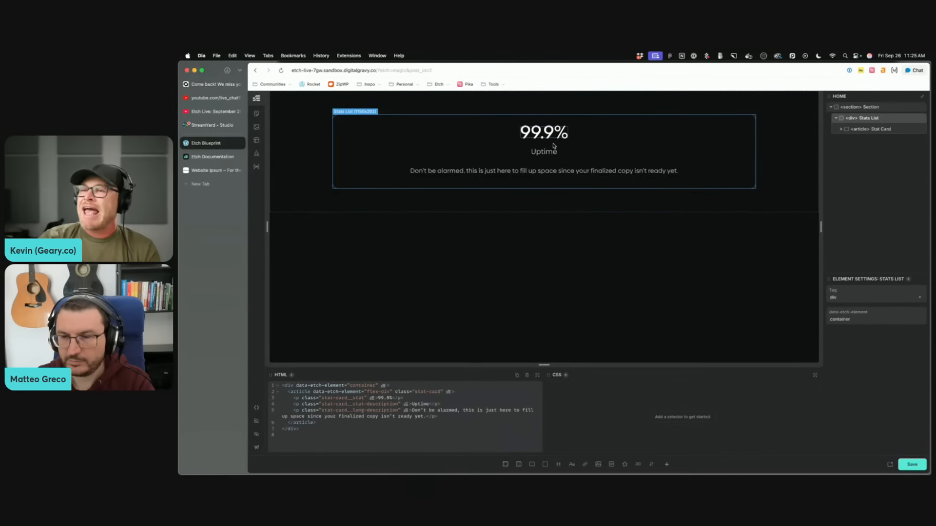
right_click(872, 119)
left_click(814, 185)
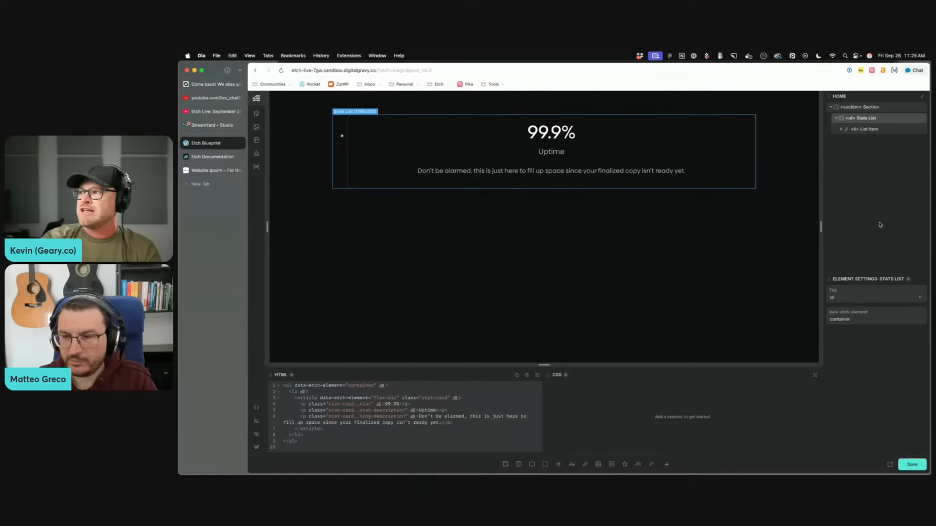
left_click(840, 130)
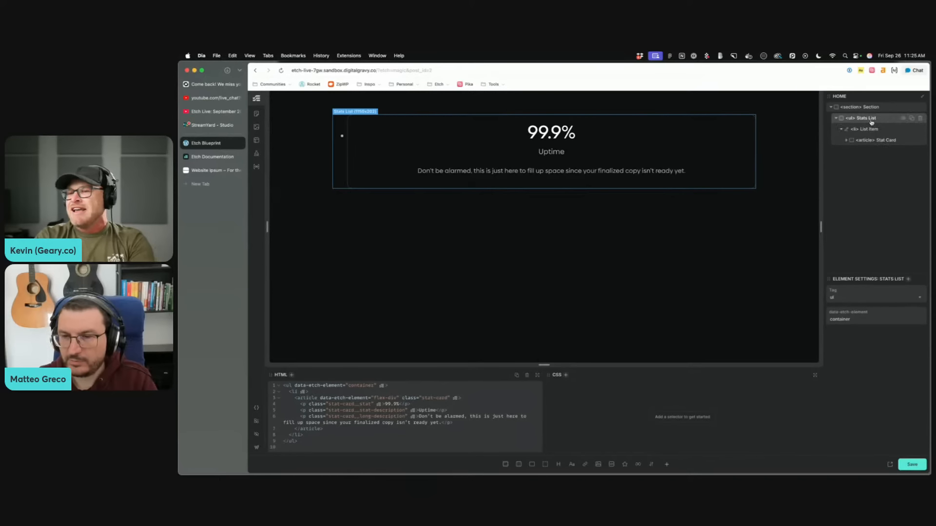
Step: Add the class stats-list to the Stats List element
key("super+shift+a")
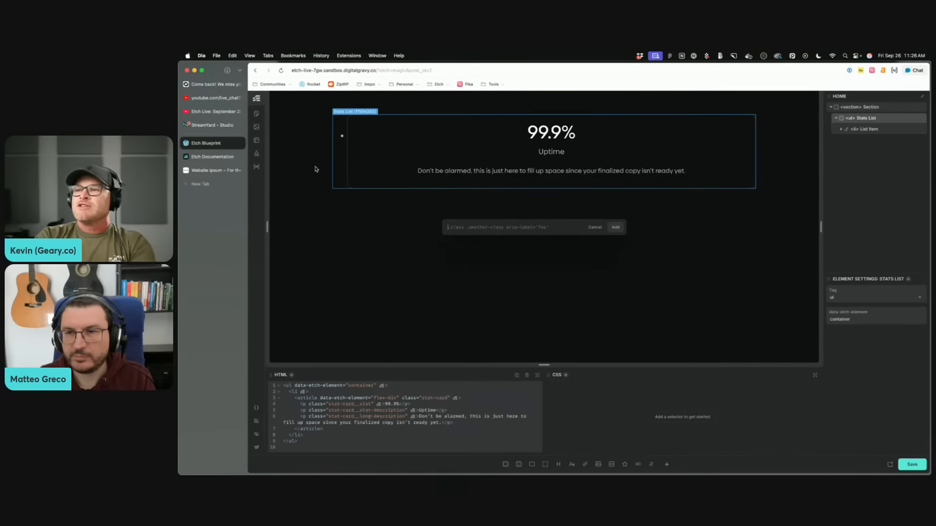
type(".stats-list")
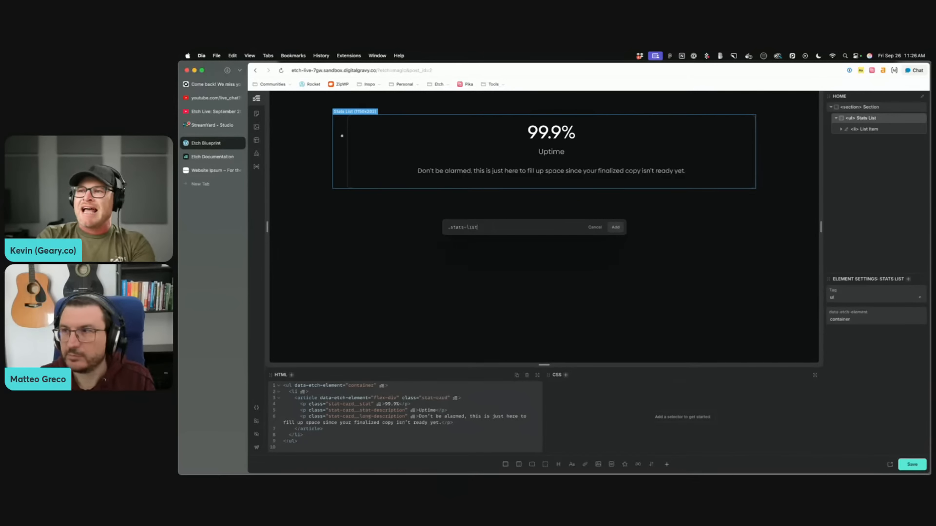
key("Return")
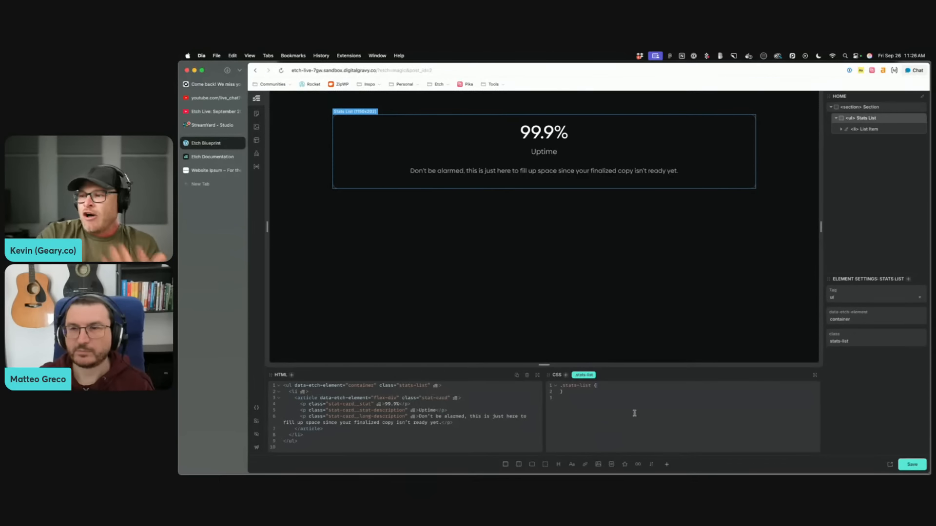
left_click_drag(591, 386, 560, 386)
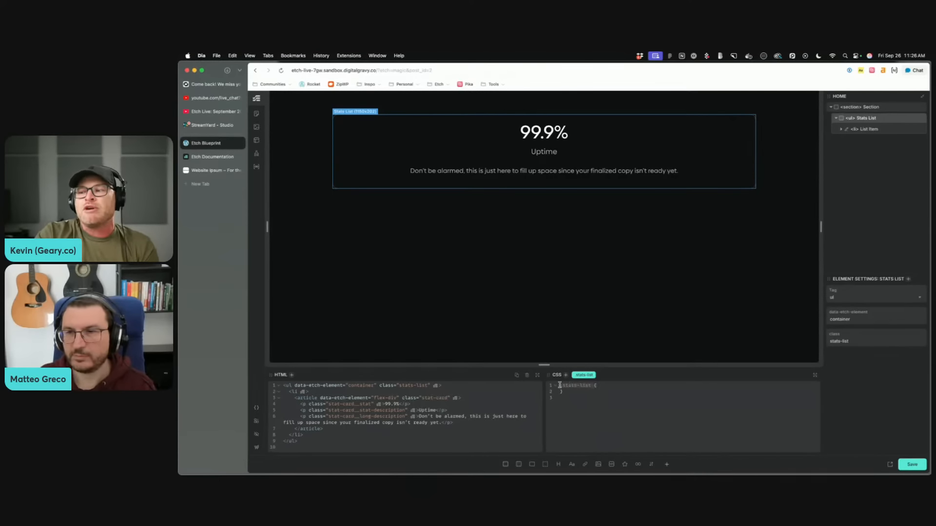
left_click(615, 387)
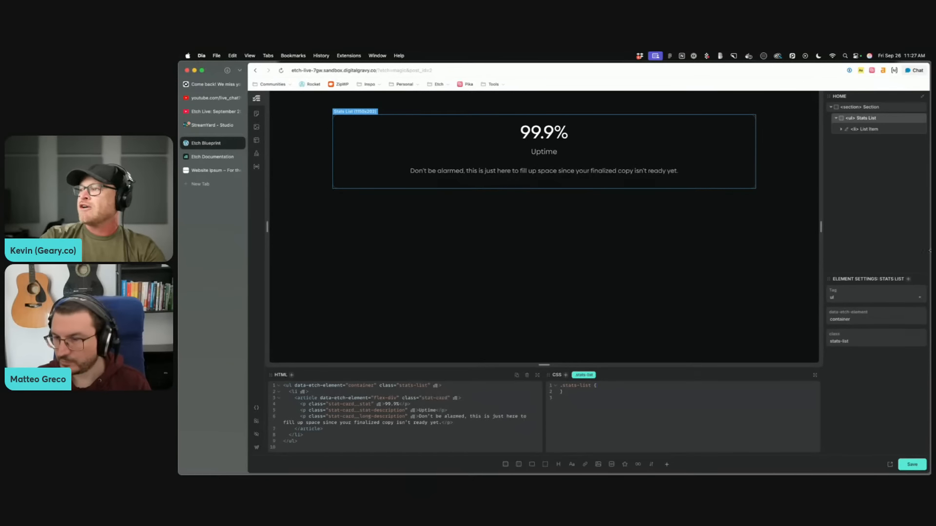
Step: Duplicate the List Item twice, including its nested Stat Card, inside the Stats List
left_click(867, 129)
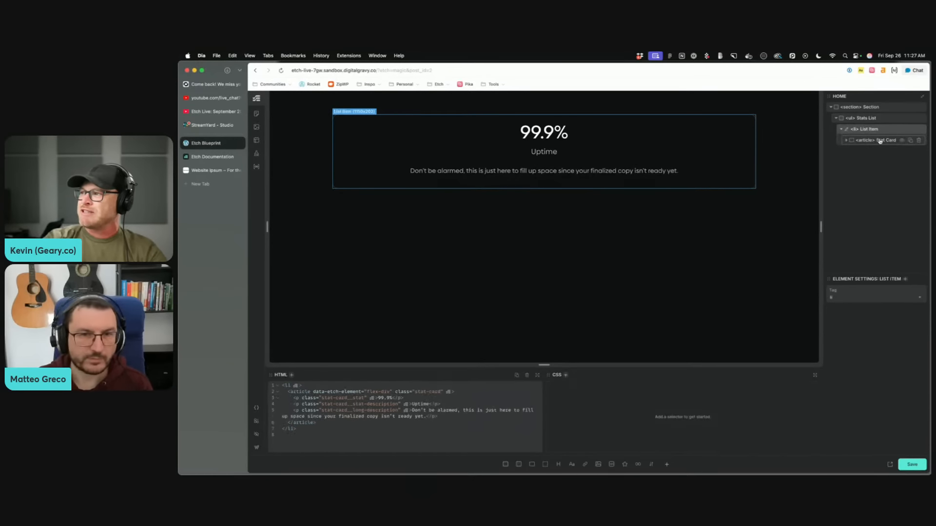
left_click(880, 140)
left_click(899, 129)
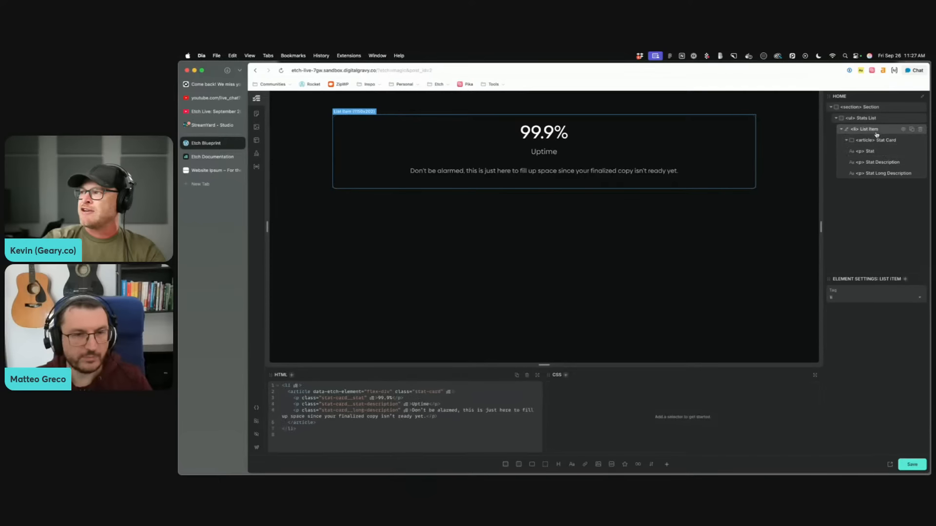
left_click(912, 130)
left_click(911, 129)
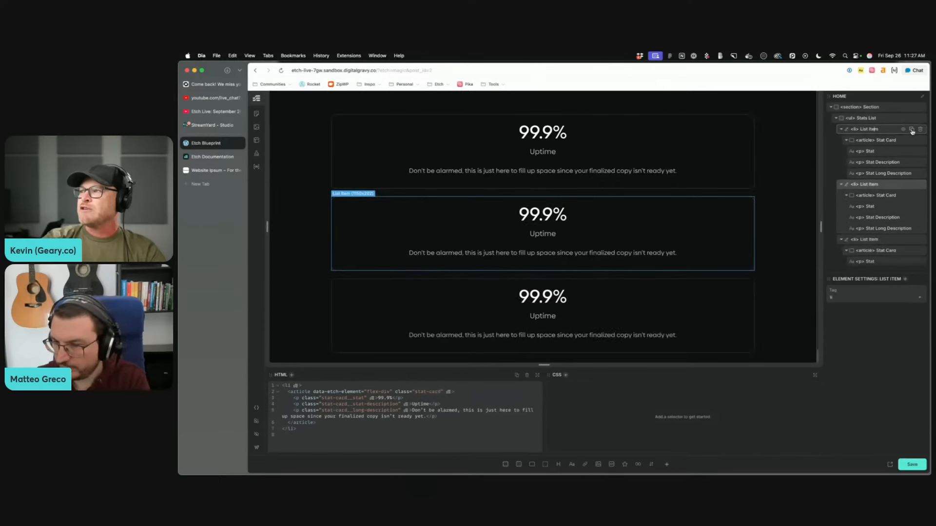
Step: Give the stats-list class display: grid and grid-template-columns: var(--grid-3), then save the page
left_click(882, 119)
left_click(613, 382)
key("Return")
type("dios")
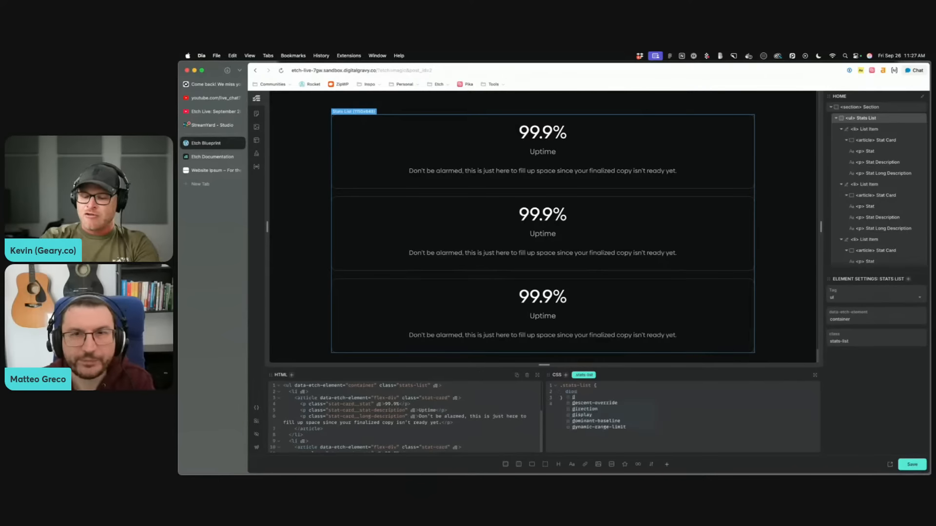
type("plplay")
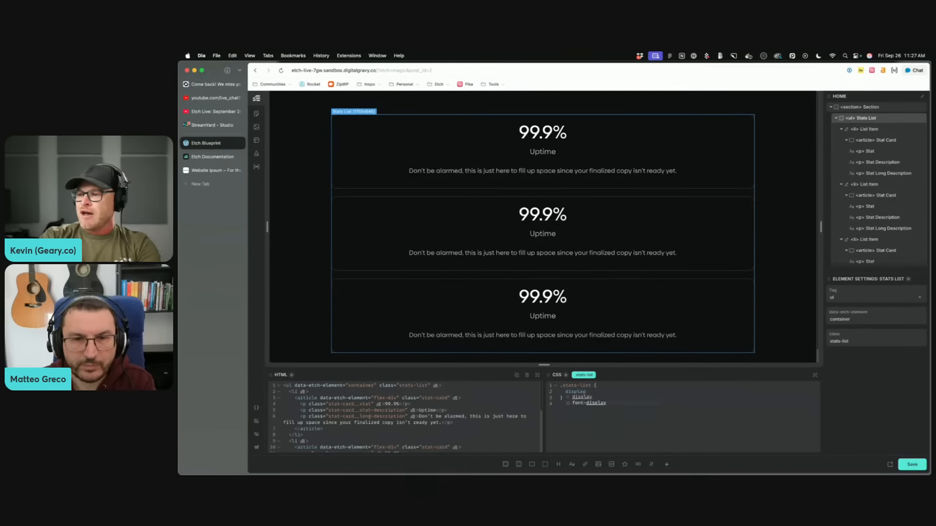
type(": grid;grid-")
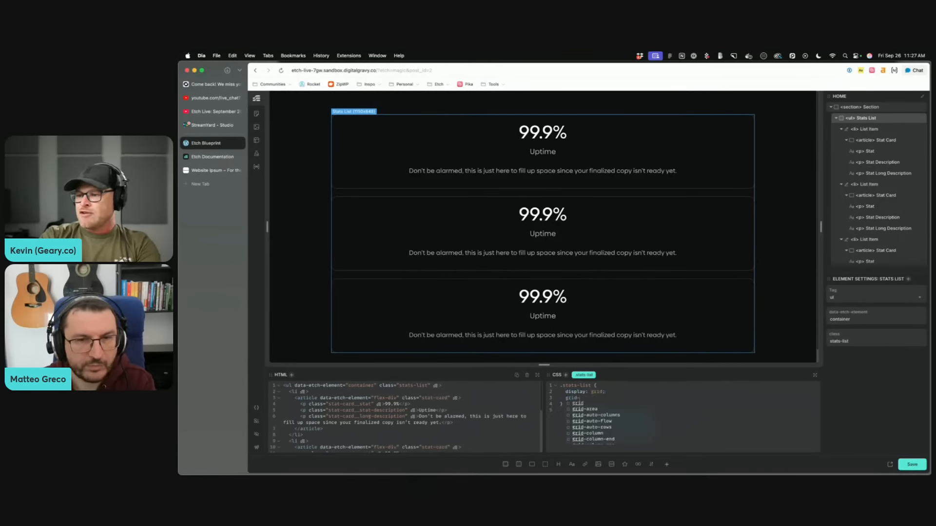
type("template-c")
key("Return")
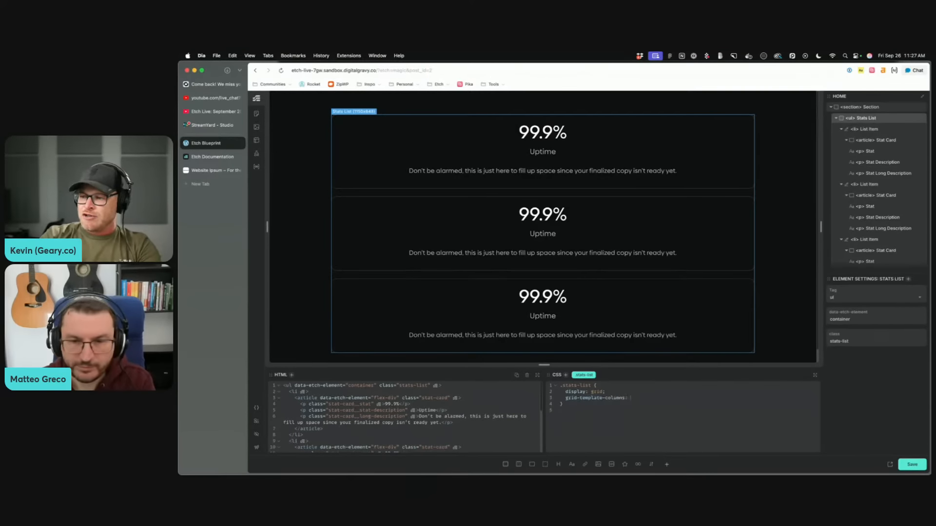
type("var(--grid-3);")
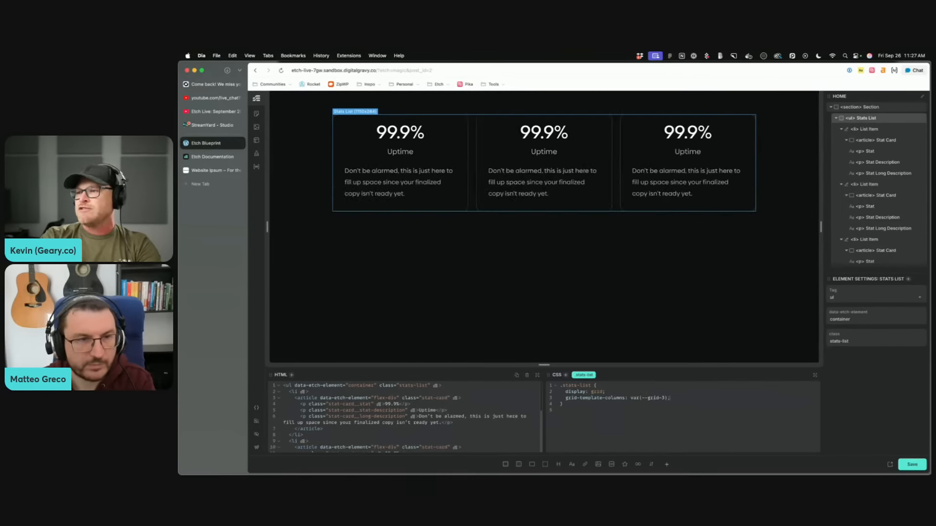
key("super+s")
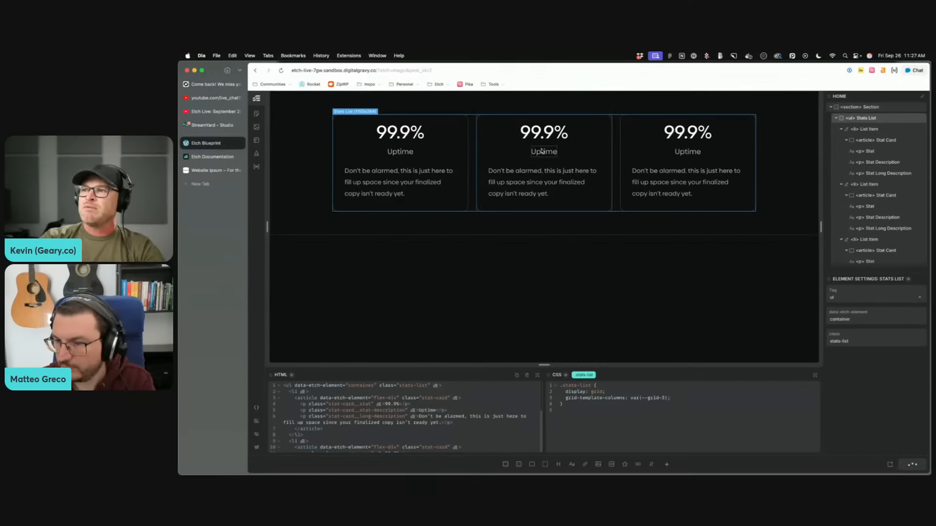
Step: Add text-align: center to the stat-card class and save the page
left_click(571, 204)
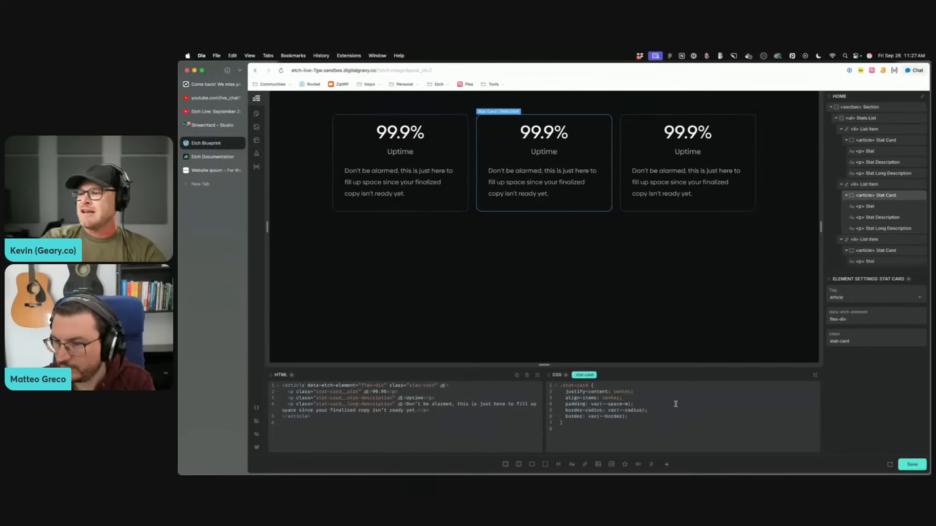
left_click(654, 415)
key("Return")
type("text-align: center;")
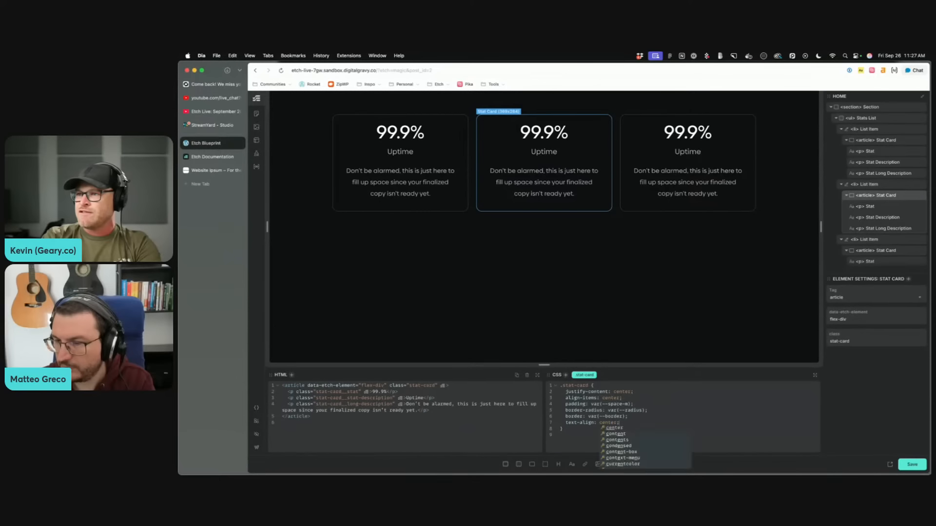
key("super+s")
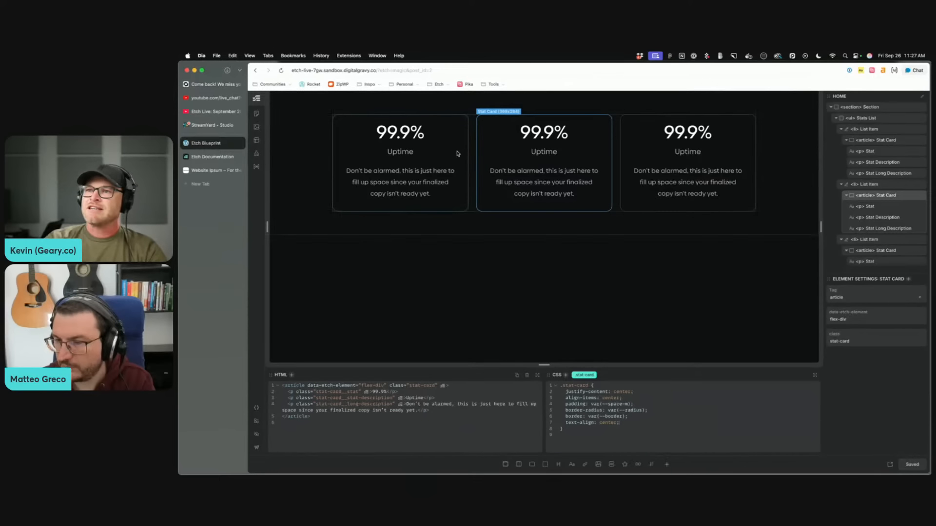
Step: Review the classes and styles of the first card's descriptions, the Stat Card and the Stats List
left_click(461, 162)
left_click(401, 154)
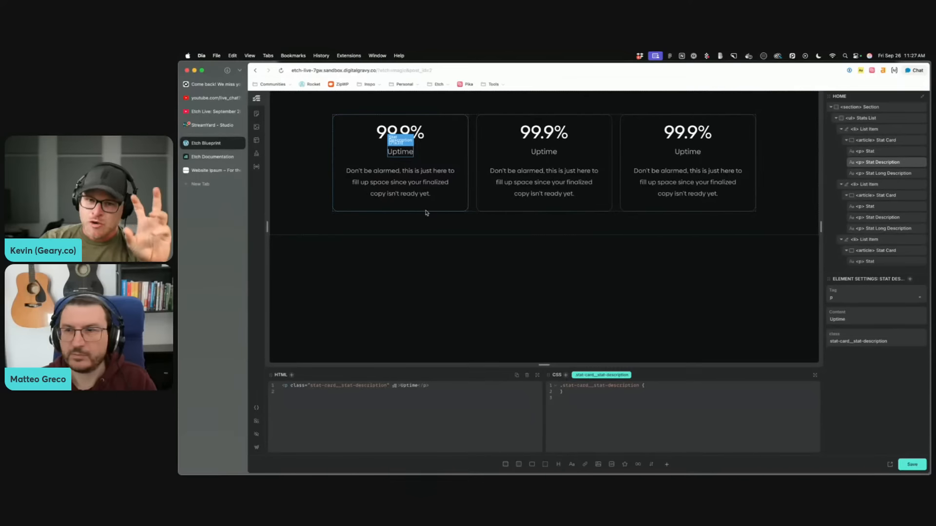
left_click(428, 190)
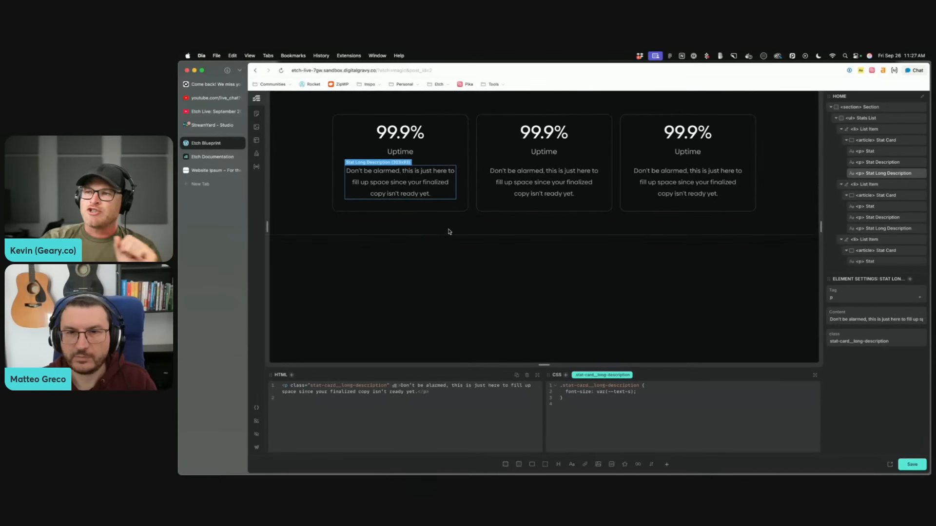
left_click(463, 152)
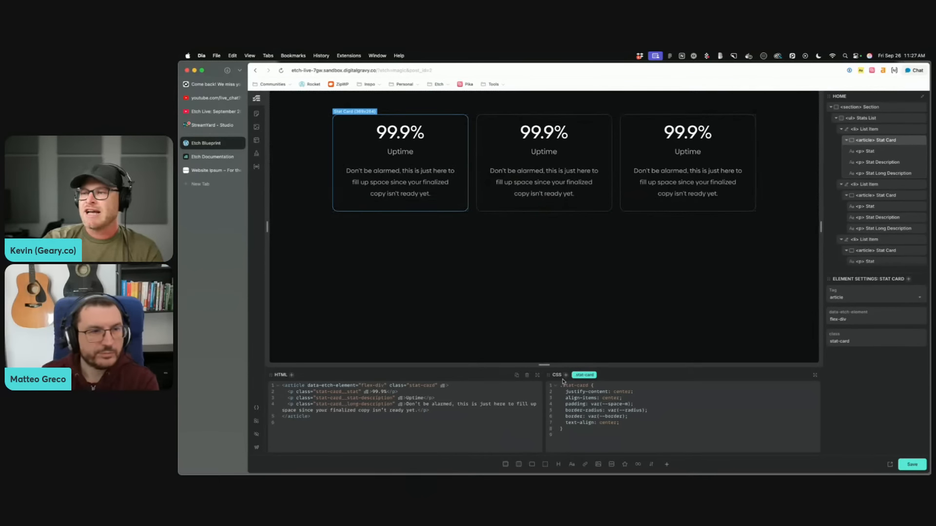
left_click(472, 155)
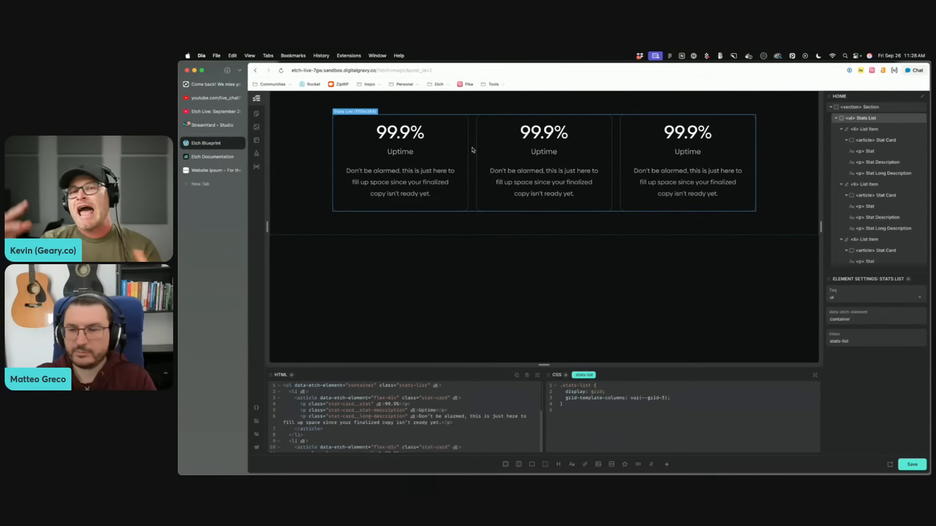
left_click(458, 134)
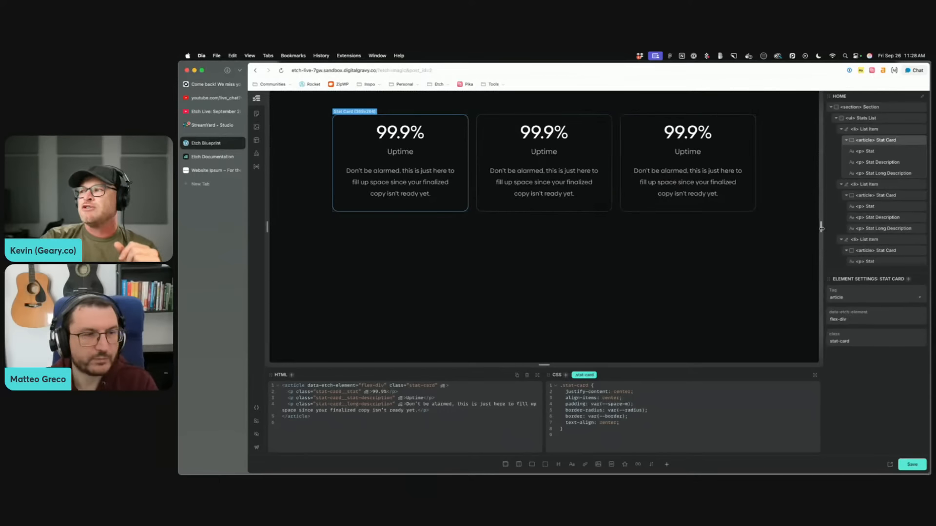
Step: Check the three-column stats grid at a canvas width of about 870 px and return the canvas to full width
mouse_move(821, 226)
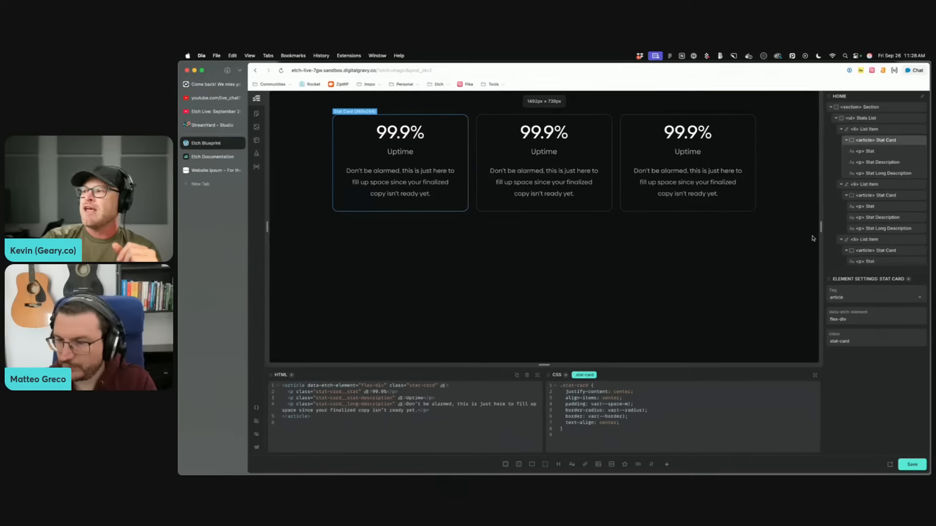
mouse_move(820, 227)
left_mouse_down()
mouse_move(795, 227)
mouse_move(821, 227)
left_mouse_up()
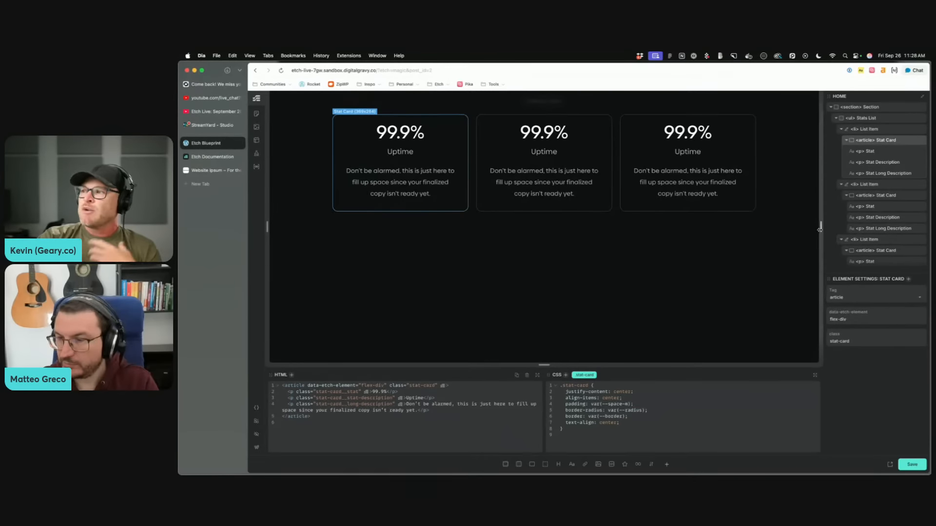
left_click_drag(820, 229, 701, 227)
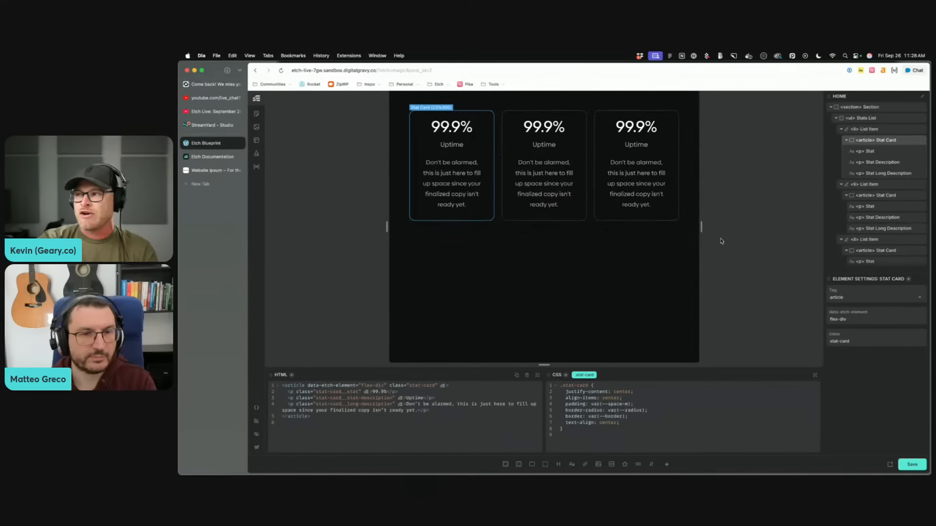
left_click_drag(701, 229, 706, 229)
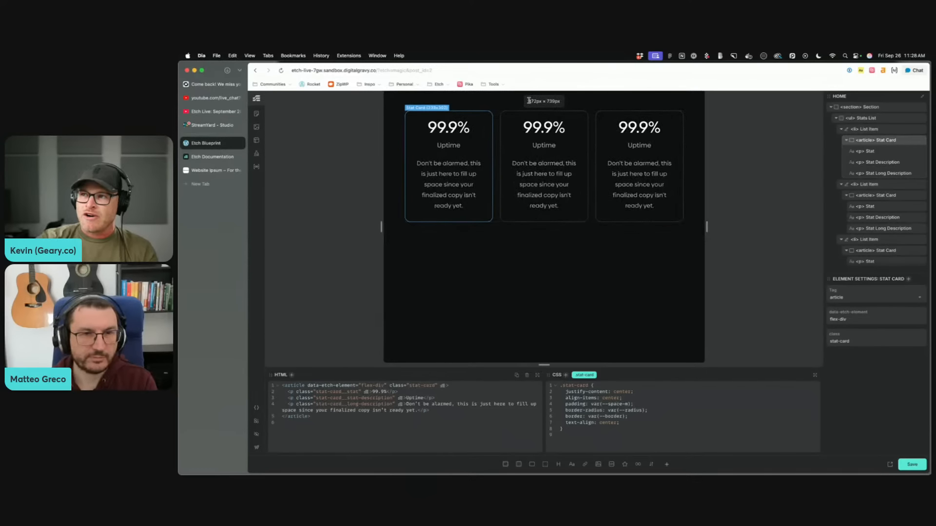
left_click_drag(529, 101, 561, 101)
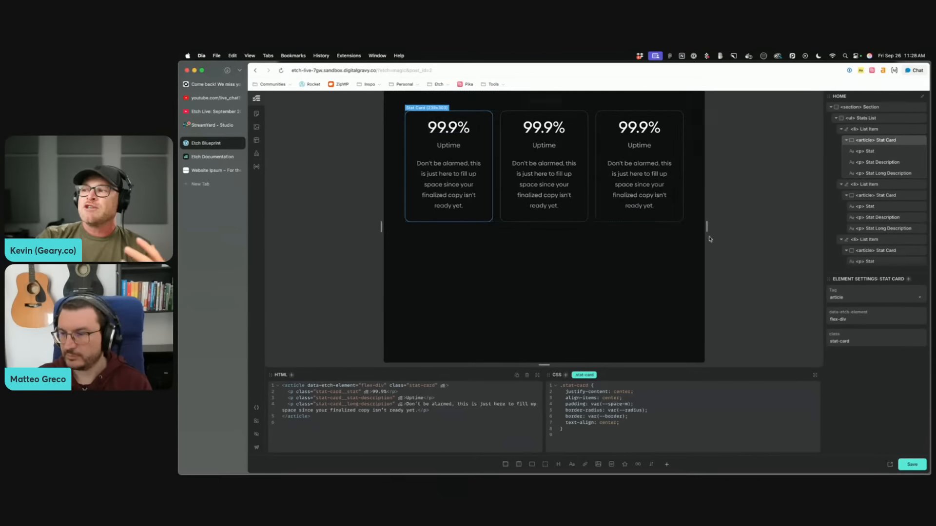
mouse_move(709, 238)
left_click_drag(706, 227, 820, 227)
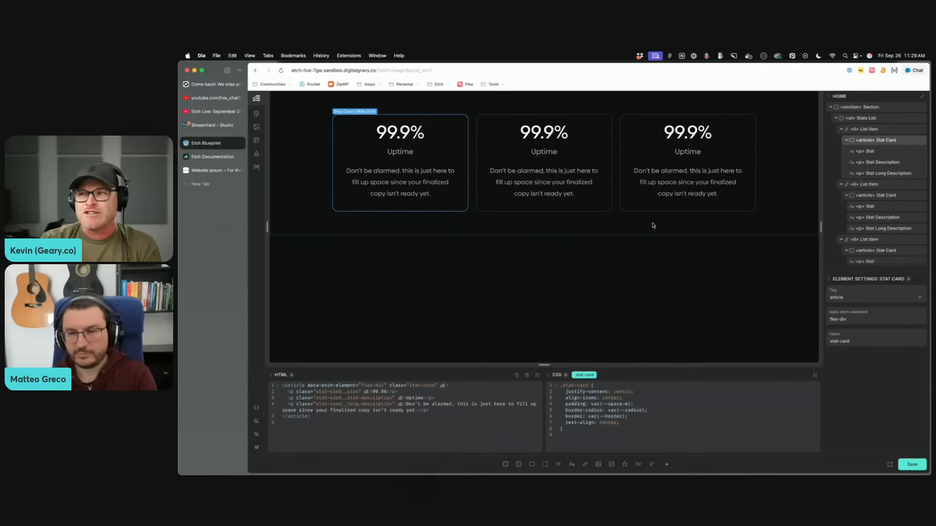
Step: Select the Stats List and delete the grid-template-columns declaration from its stats-list class
left_click(471, 142)
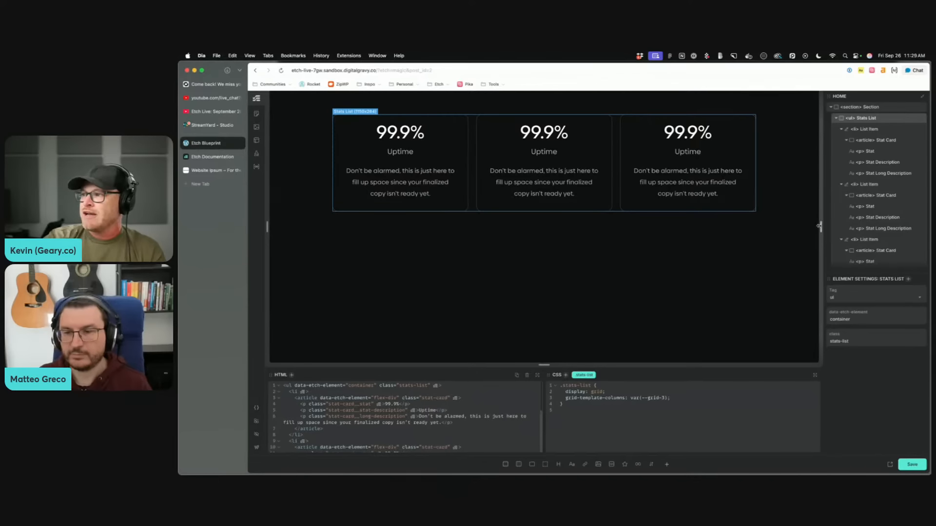
left_click_drag(822, 226, 888, 238)
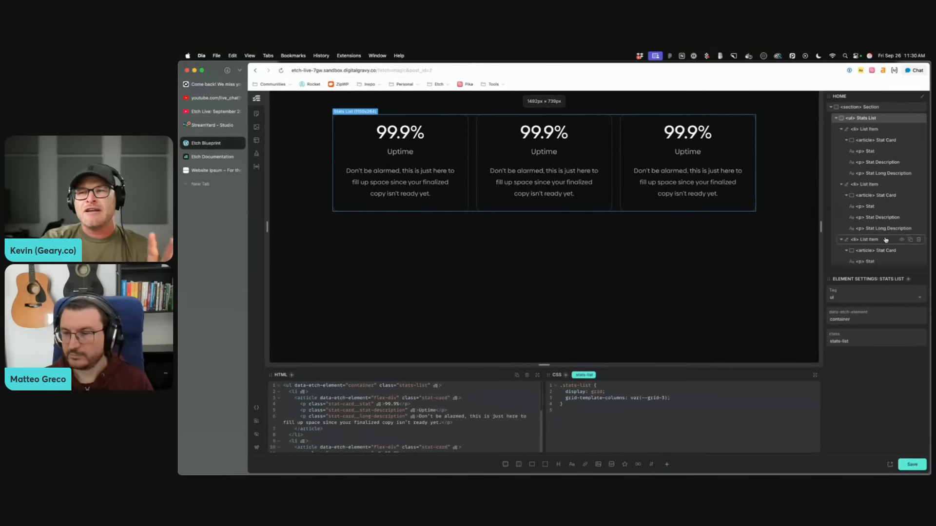
left_click_drag(672, 398, 563, 399)
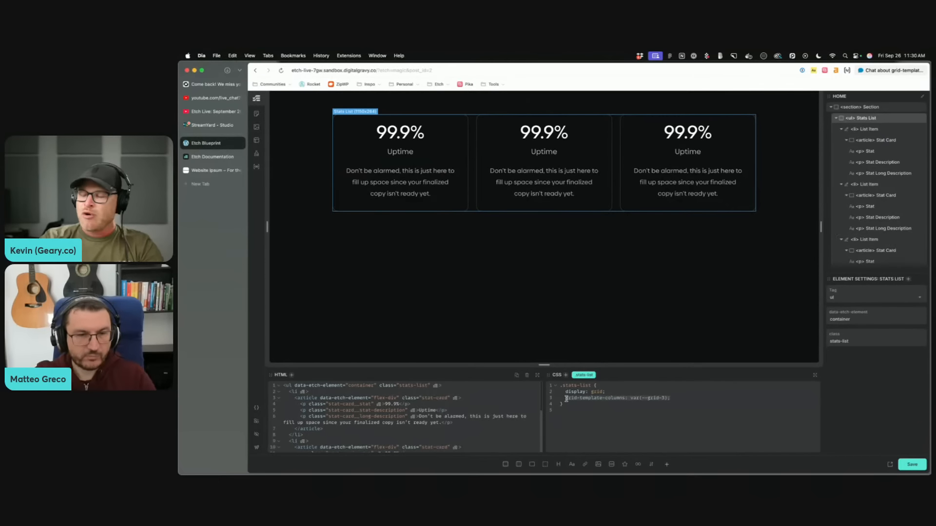
key("BackSpace")
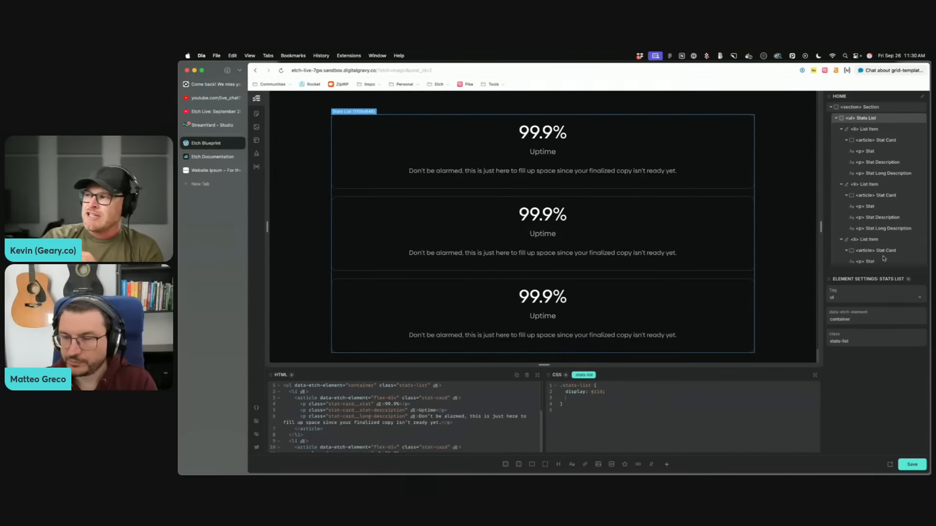
Step: Check the stacked stat cards at mobile and desktop canvas widths
left_click_drag(820, 227, 611, 226)
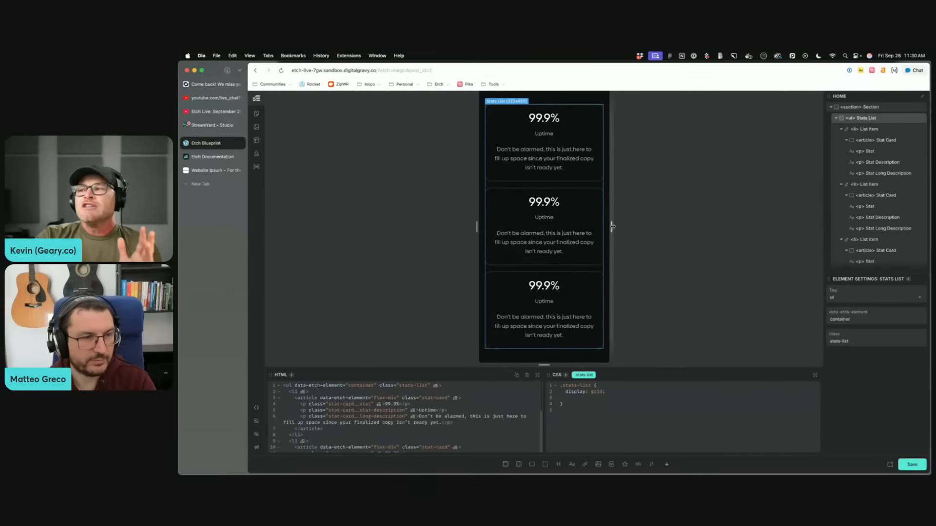
left_click_drag(613, 227, 800, 227)
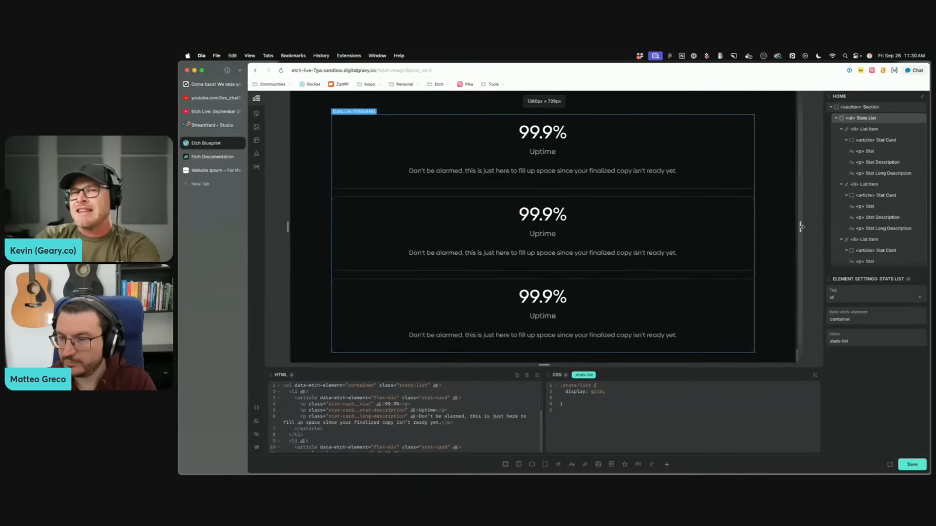
left_click_drag(801, 226, 608, 222)
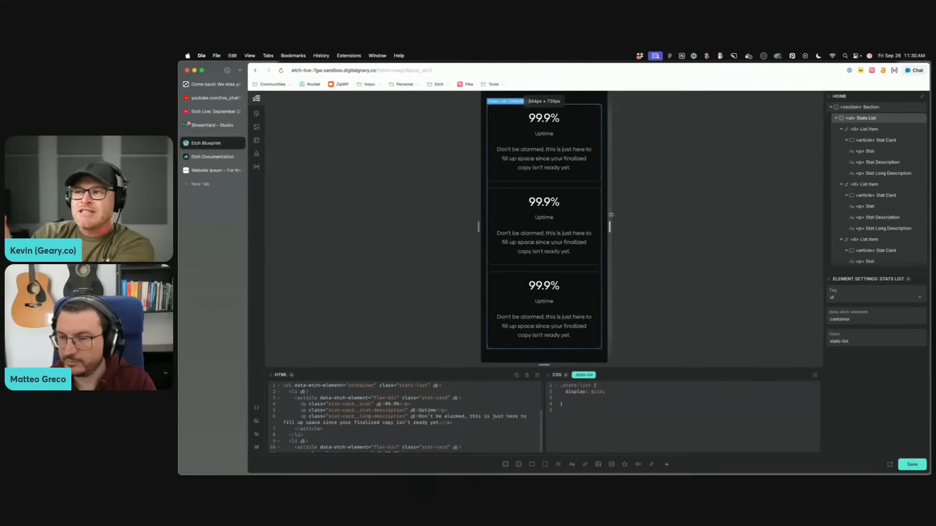
Step: Set the canvas width to 900px and add a media query at that width to the stats-list class
left_click_drag(608, 213, 713, 220)
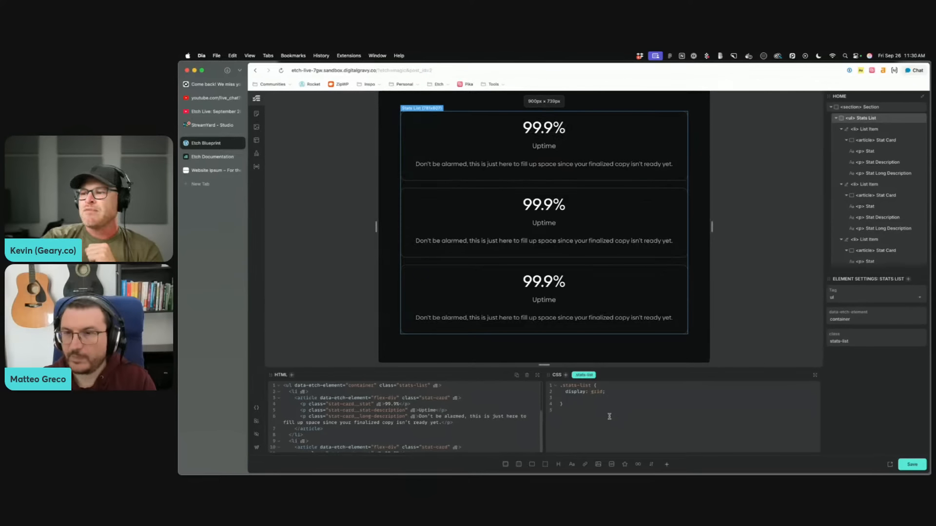
left_click(584, 376)
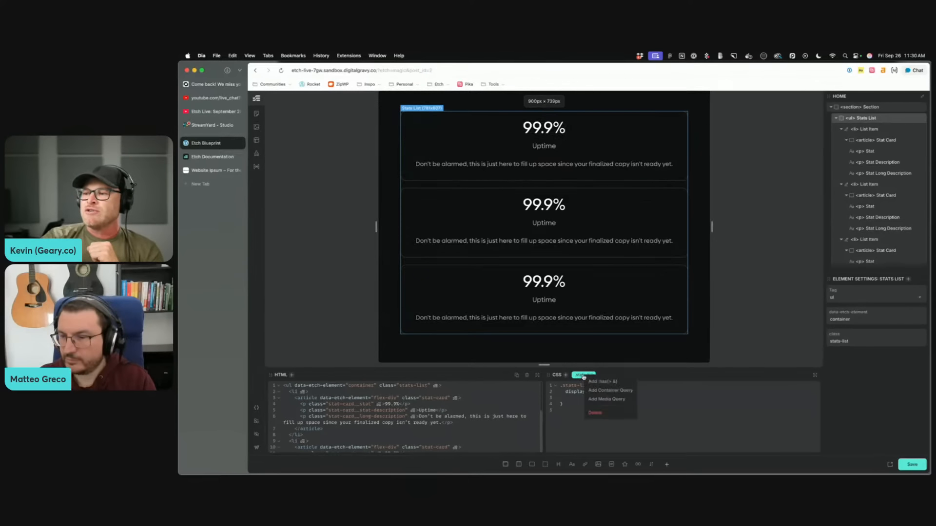
left_click(608, 399)
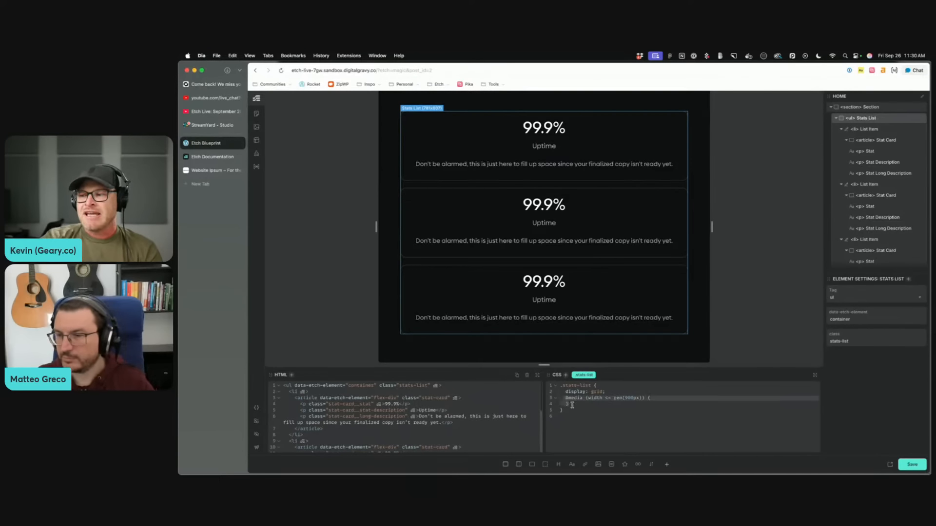
Step: Examine the parts of the new media query's condition in the stats-list CSS: width, comparison operator and rem() breakpoint
left_click(597, 421)
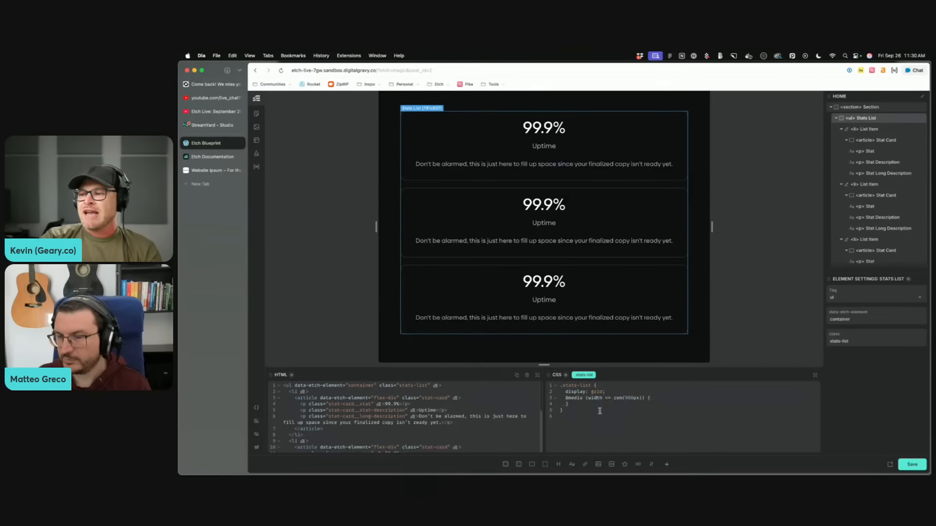
left_click(603, 398)
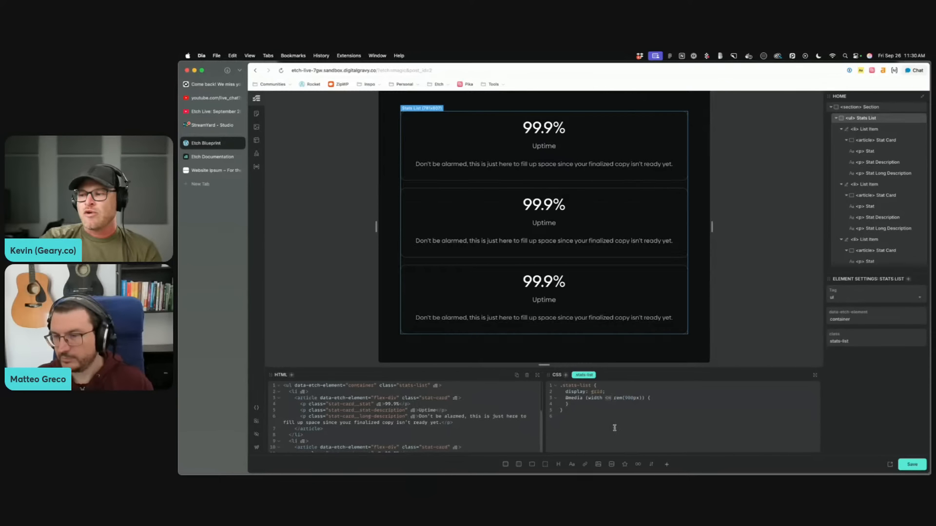
double_click(630, 399)
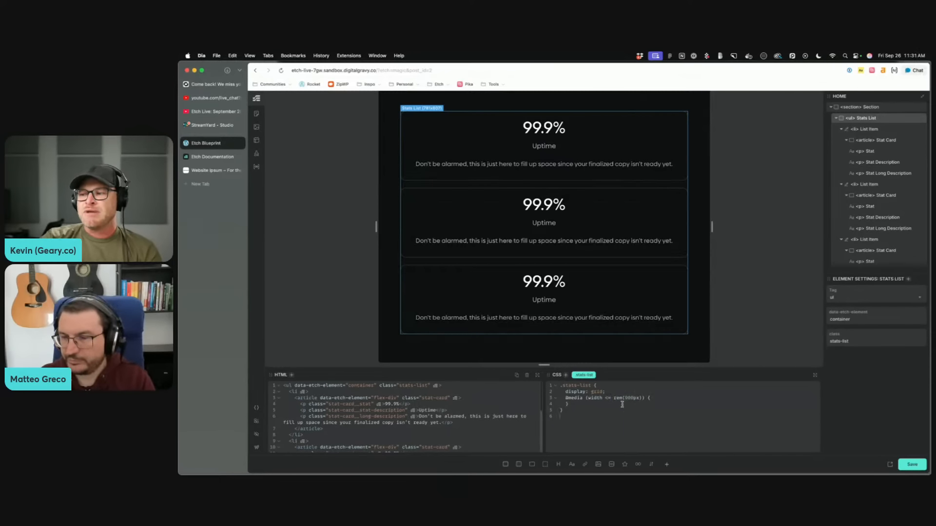
key("super+equal")
key("super+equal")
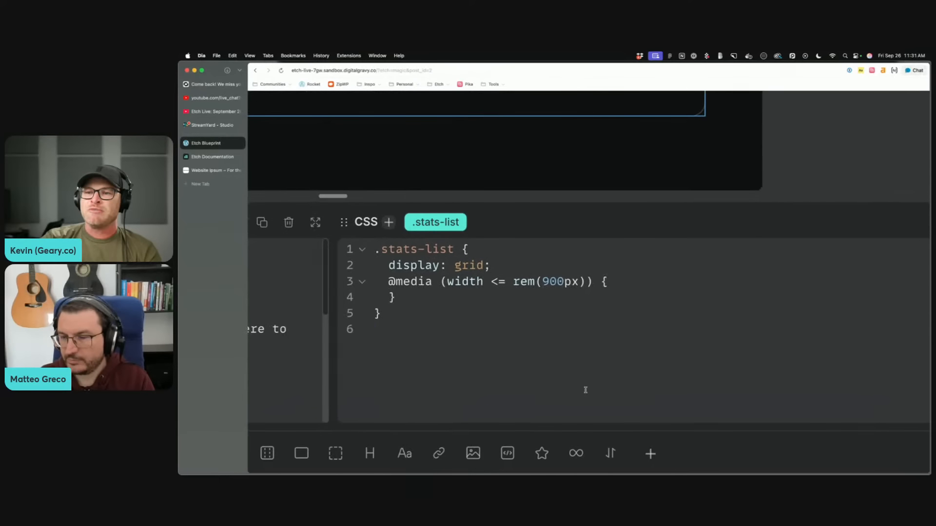
scroll(586, 389, "left", 3)
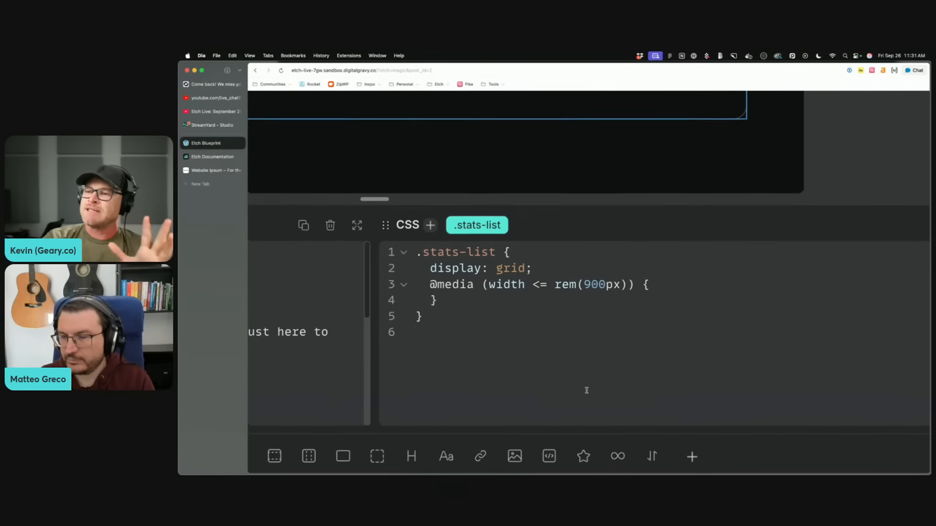
scroll(586, 390, "up", 2)
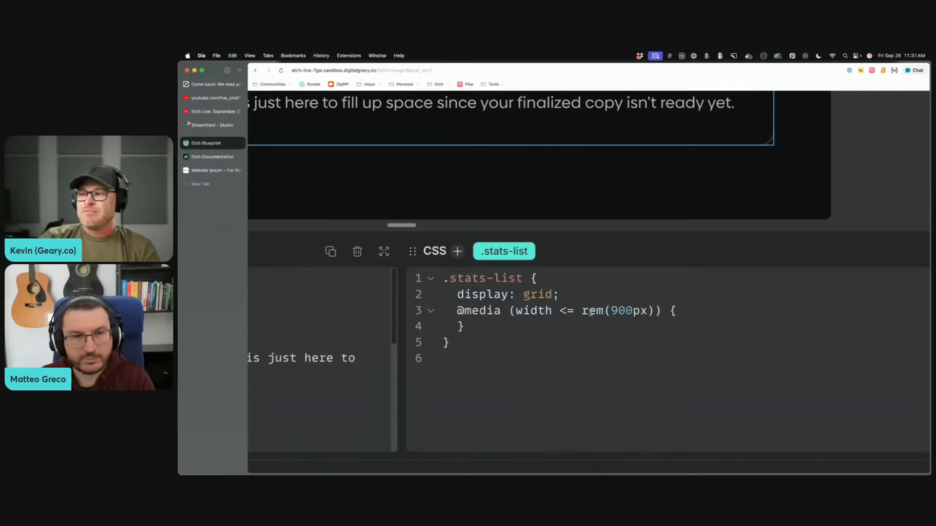
left_click(642, 320)
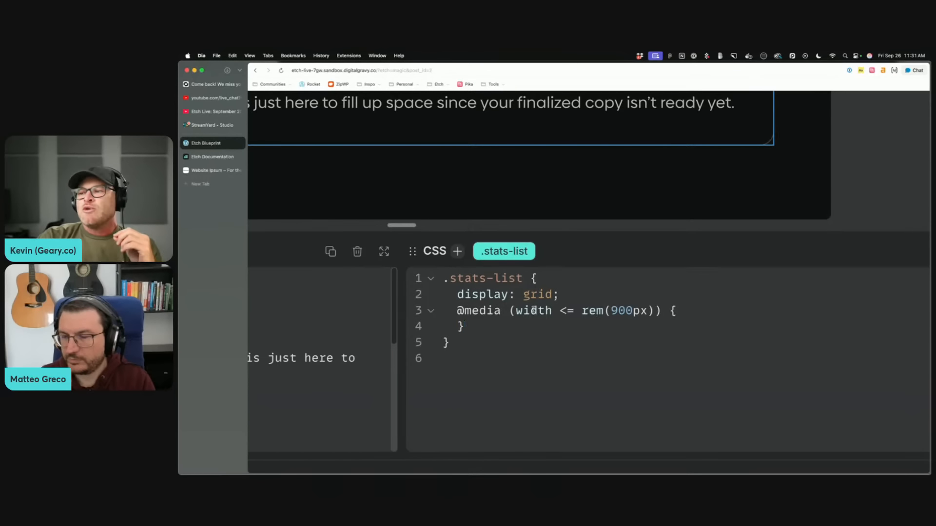
left_click_drag(517, 311, 561, 311)
left_click(574, 311)
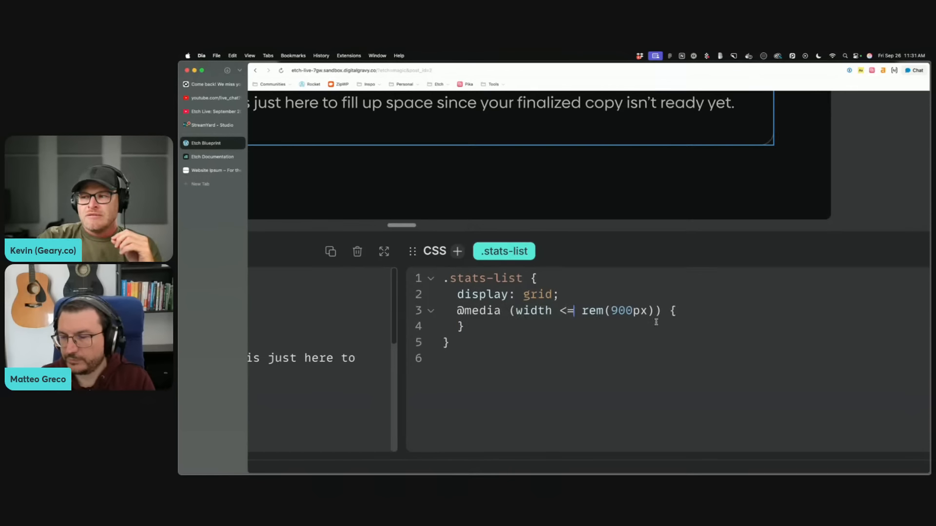
left_click_drag(515, 310, 579, 311)
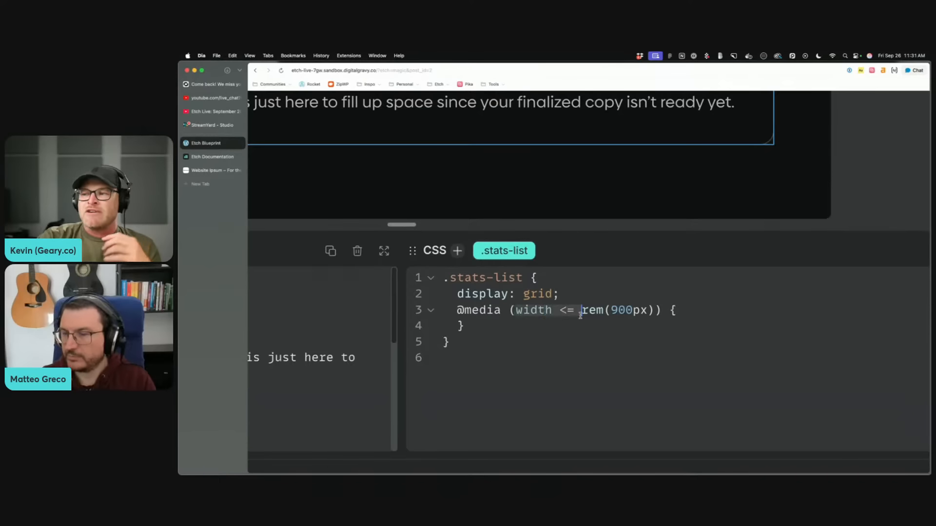
double_click(536, 311)
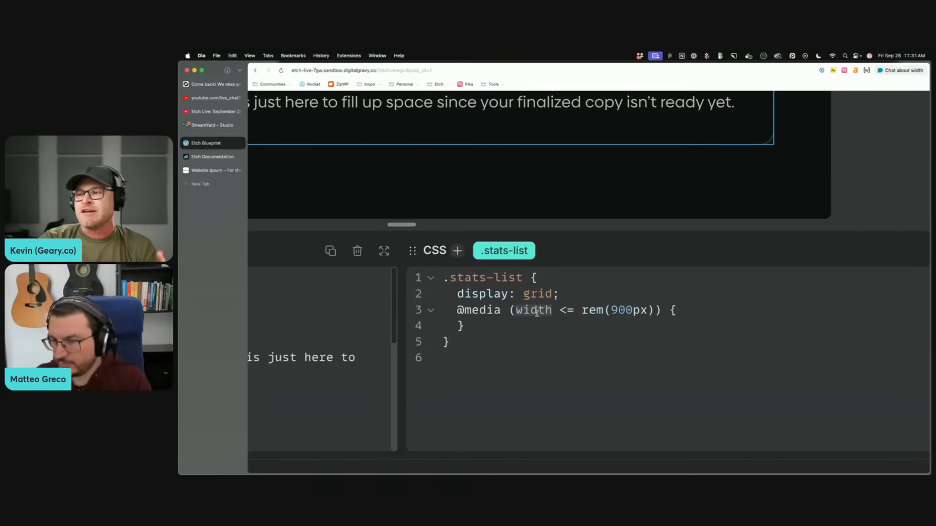
left_click(533, 311)
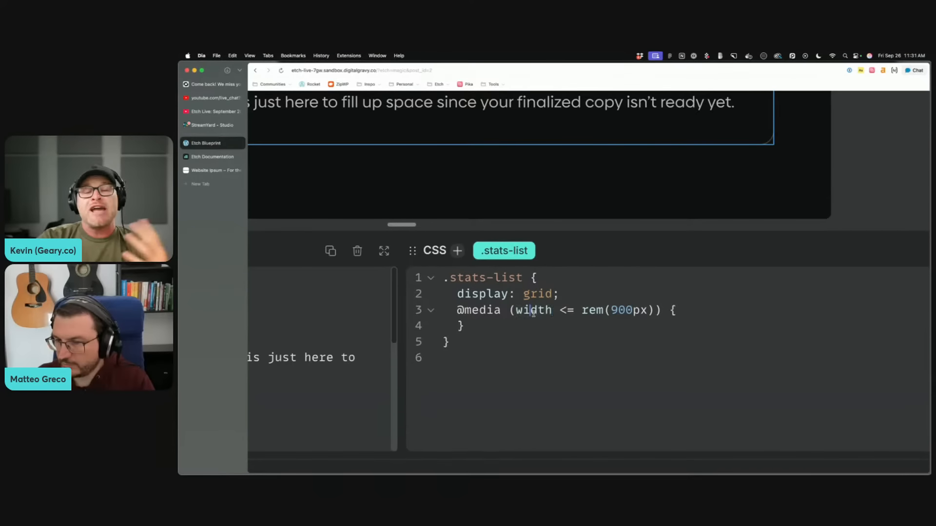
double_click(566, 311)
left_click(560, 341)
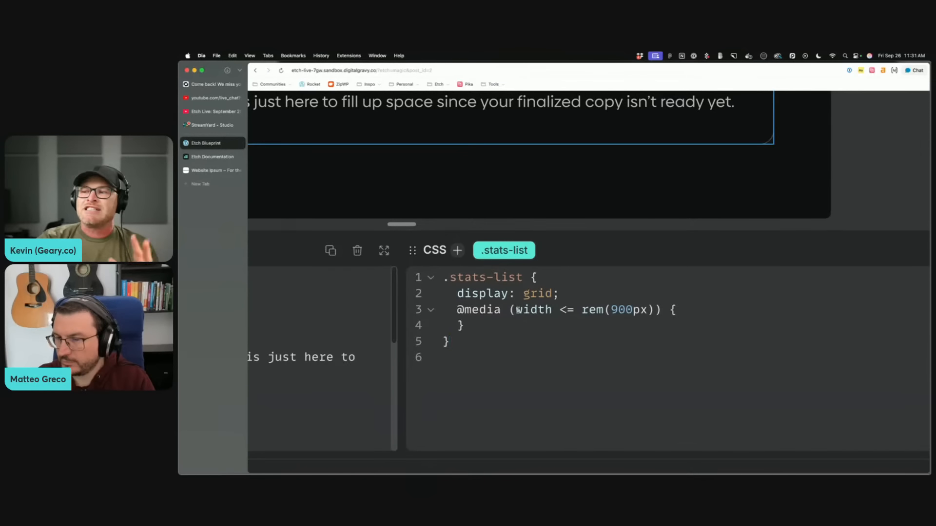
mouse_move(517, 310)
left_mouse_down()
mouse_move(580, 310)
mouse_move(515, 310)
left_mouse_up()
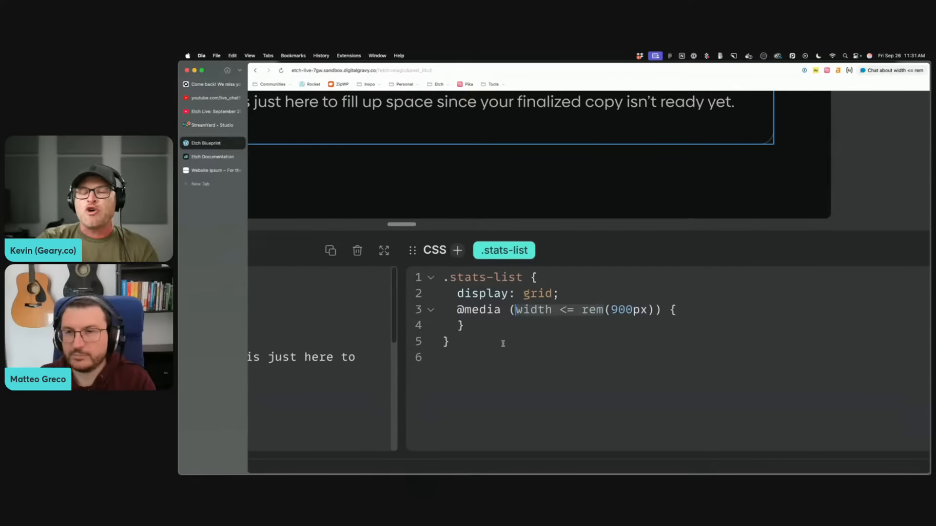
left_click(528, 338)
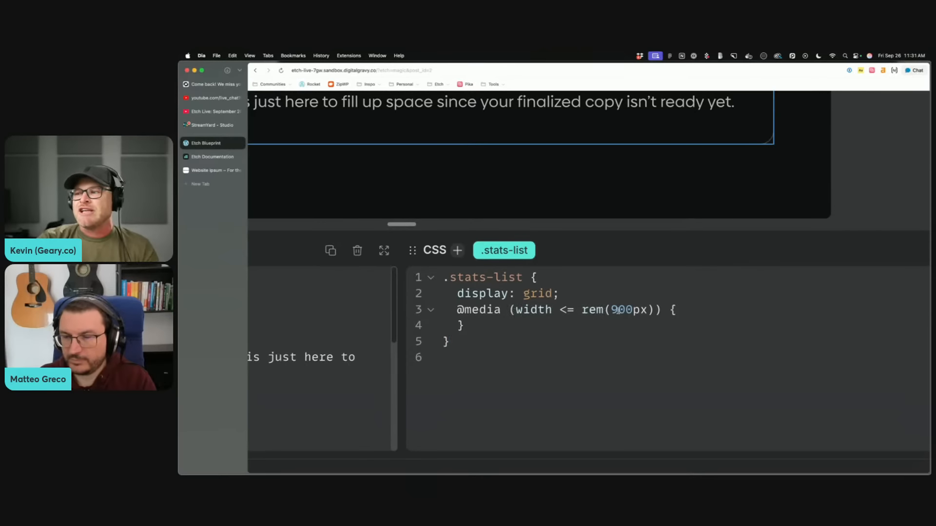
left_click(580, 319)
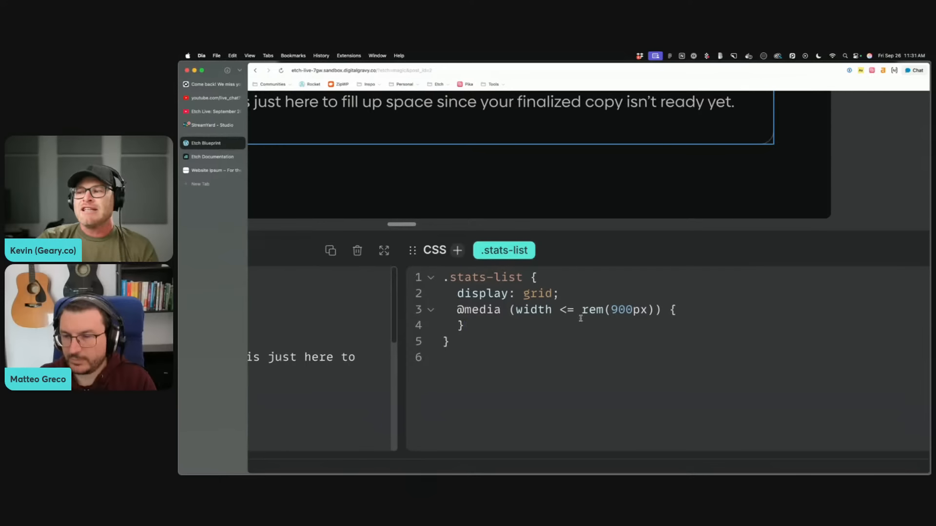
Step: Change the comparison operator in the stats-list media query to >=
left_click(566, 310)
key("BackSpace")
type(">")
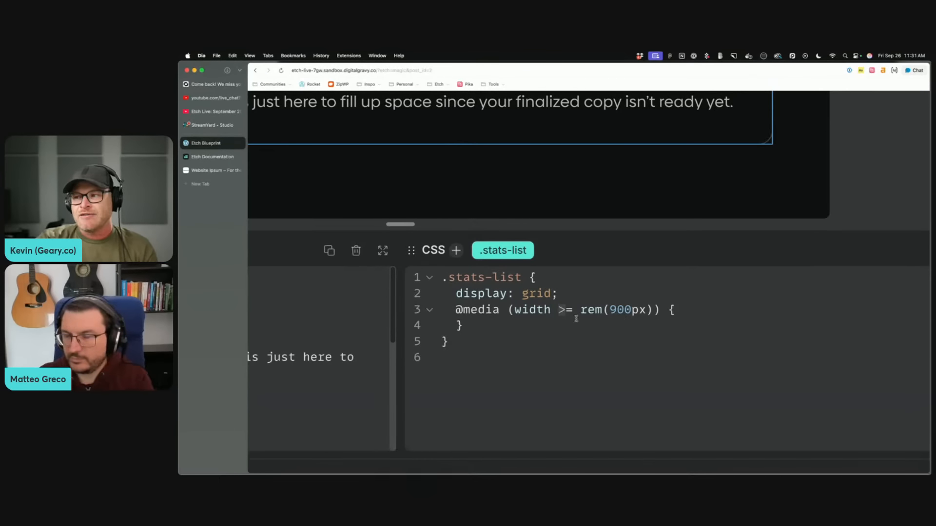
Step: Try 9.2rem as the media query's breakpoint in place of the rem() function and undo the replacement
left_click_drag(579, 309, 653, 312)
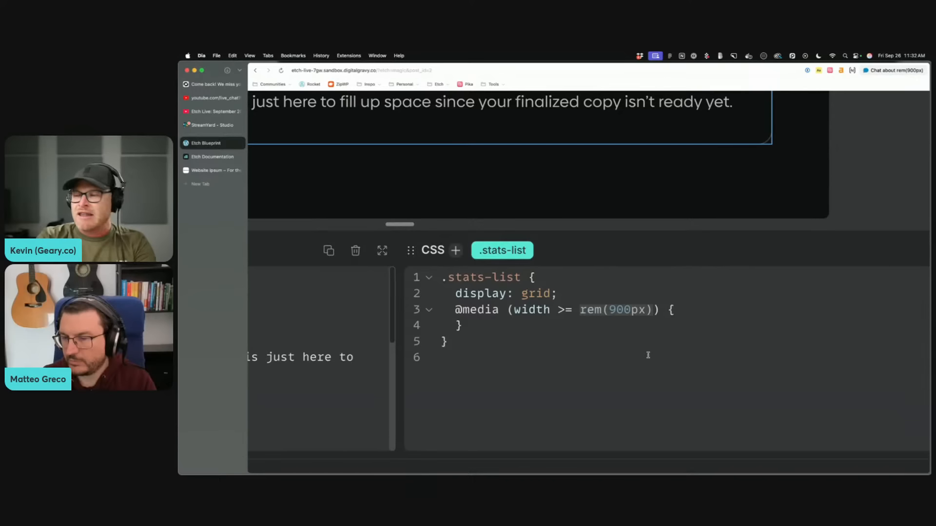
type("9.2rem")
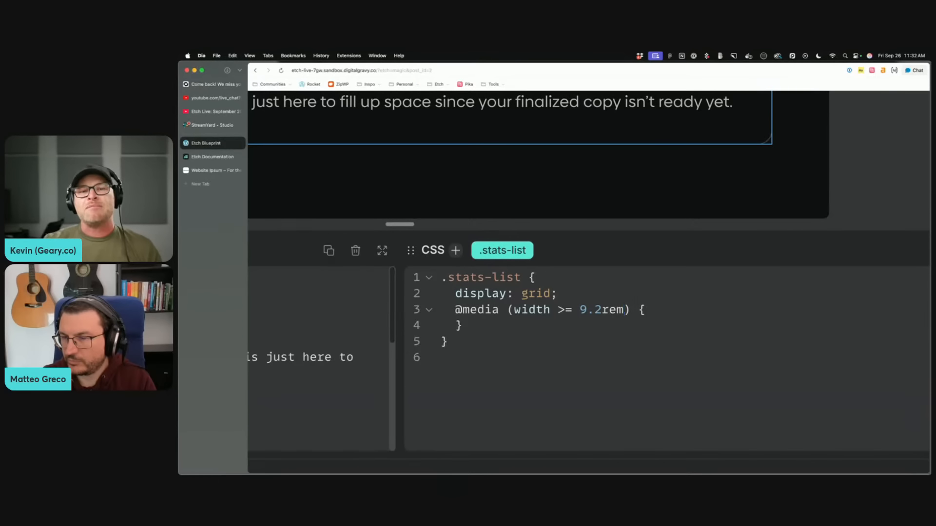
key("super+z")
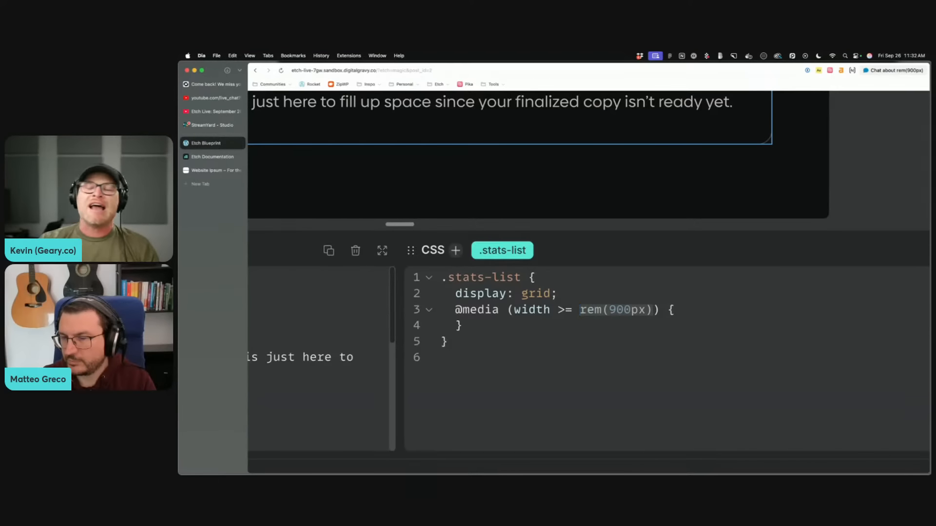
Step: Examine the 900px value and the rem() function around it in the stats-list media query's breakpoint
left_click(628, 370)
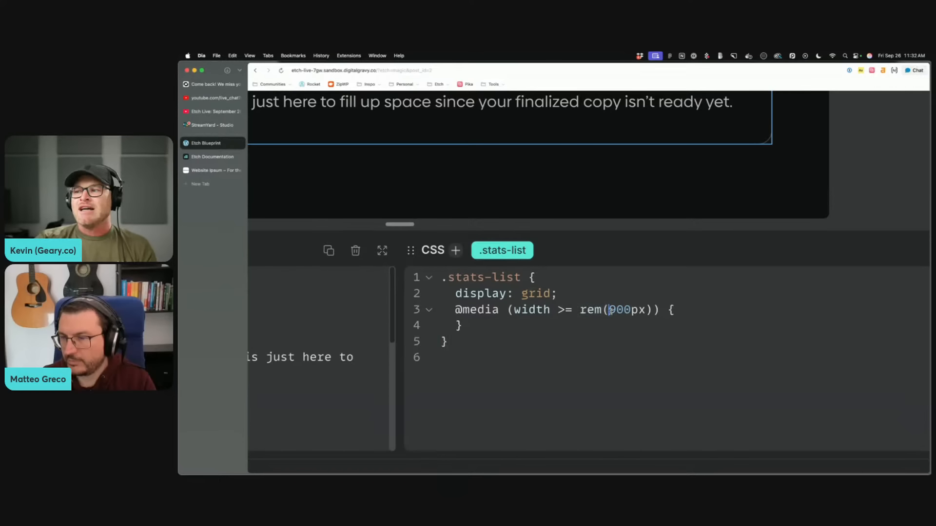
left_click_drag(609, 310, 645, 310)
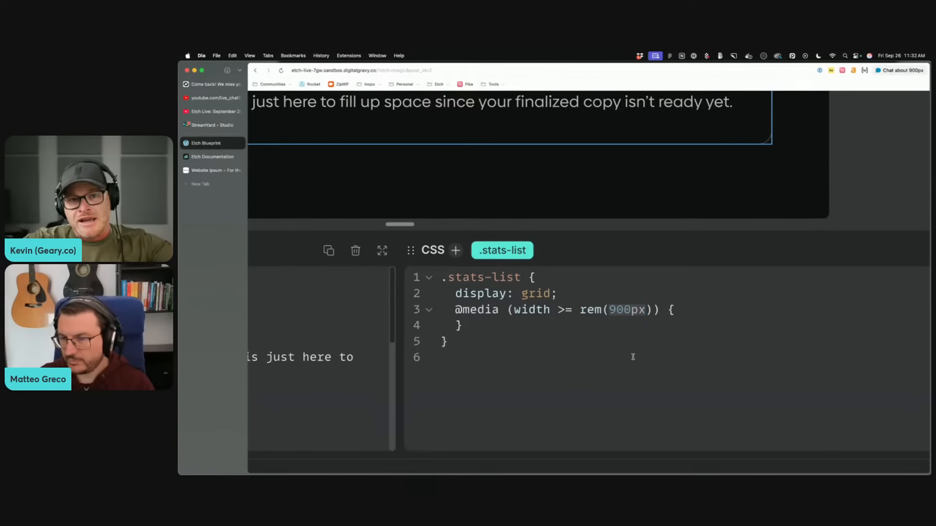
left_click_drag(575, 310, 667, 310)
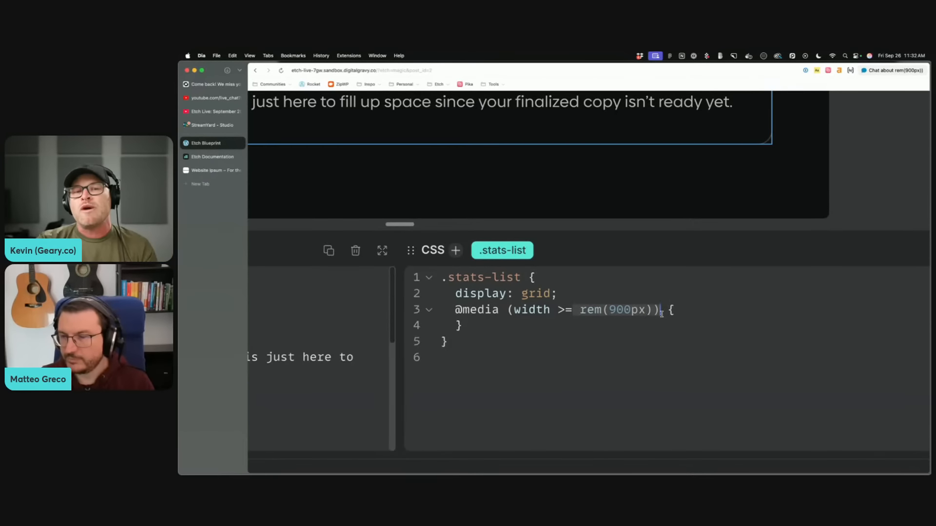
left_click(661, 312)
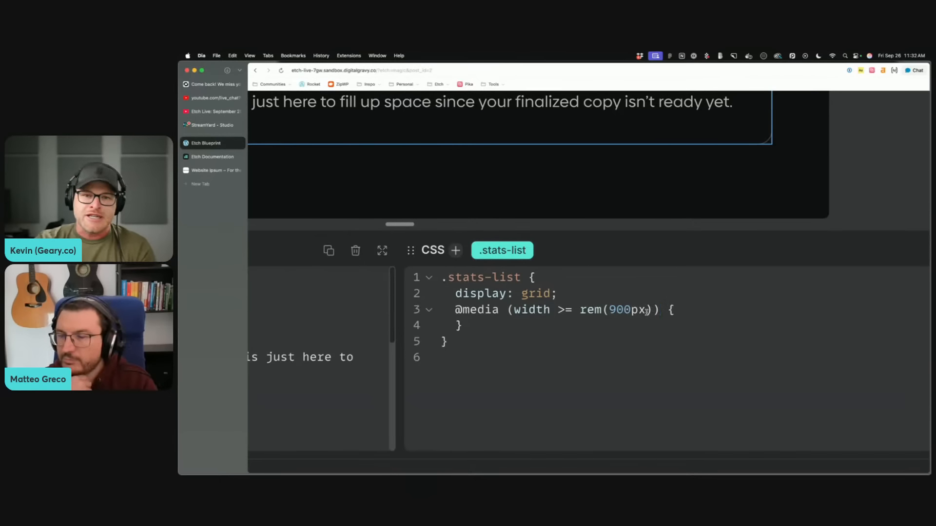
left_click_drag(579, 310, 654, 310)
left_click(653, 312)
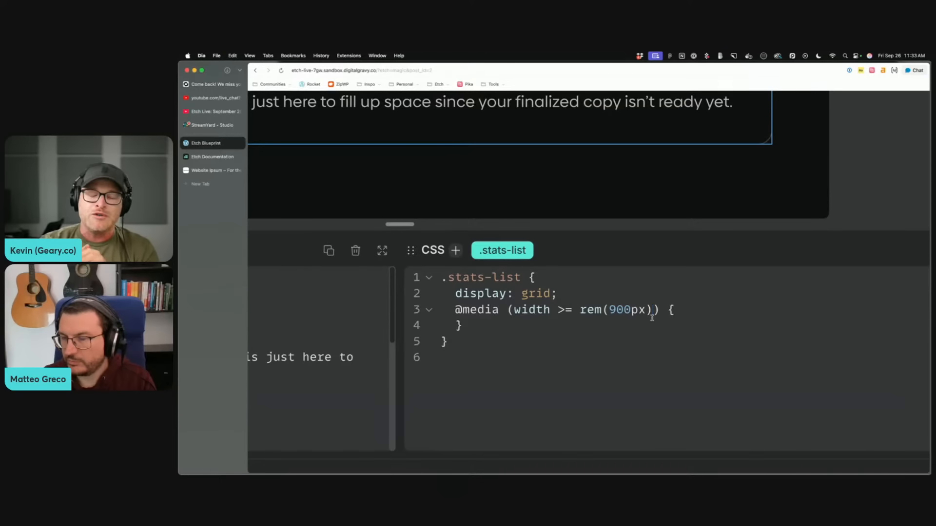
Step: Add grid-template-columns: var(--grid-3) inside the width >= rem(900px) media query of the stats-list class
scroll(652, 317, "left", 2)
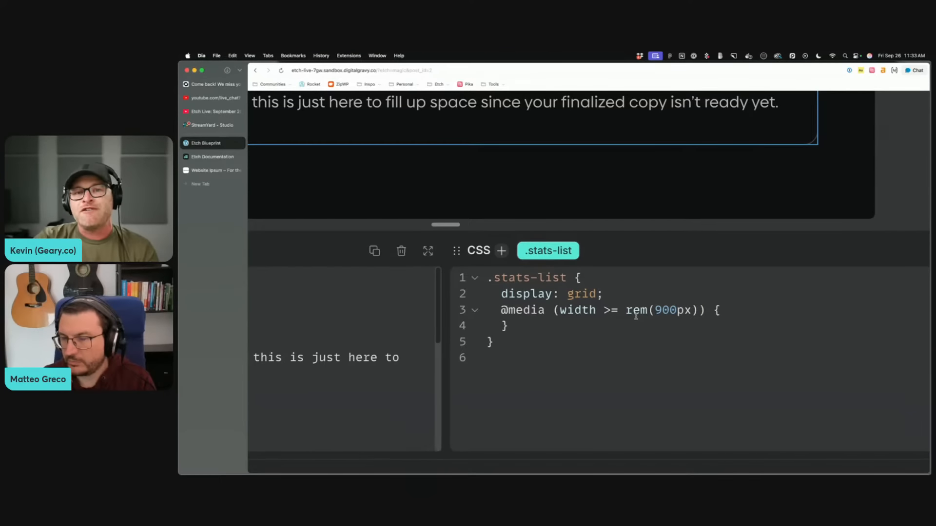
left_click(777, 311)
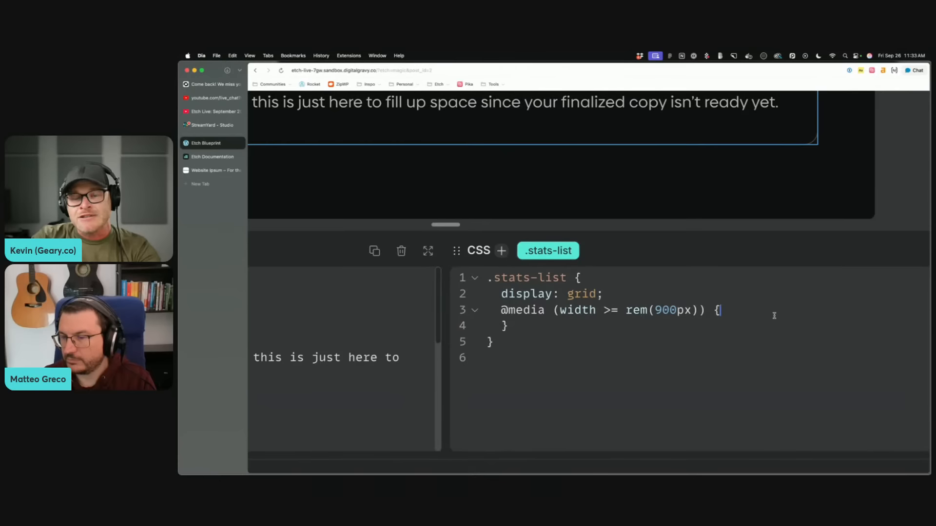
key("Return")
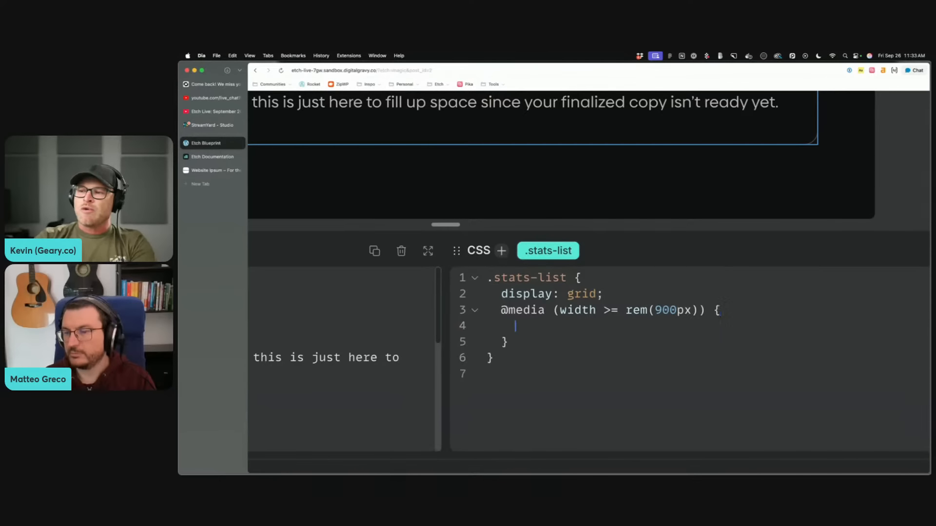
type("grid-")
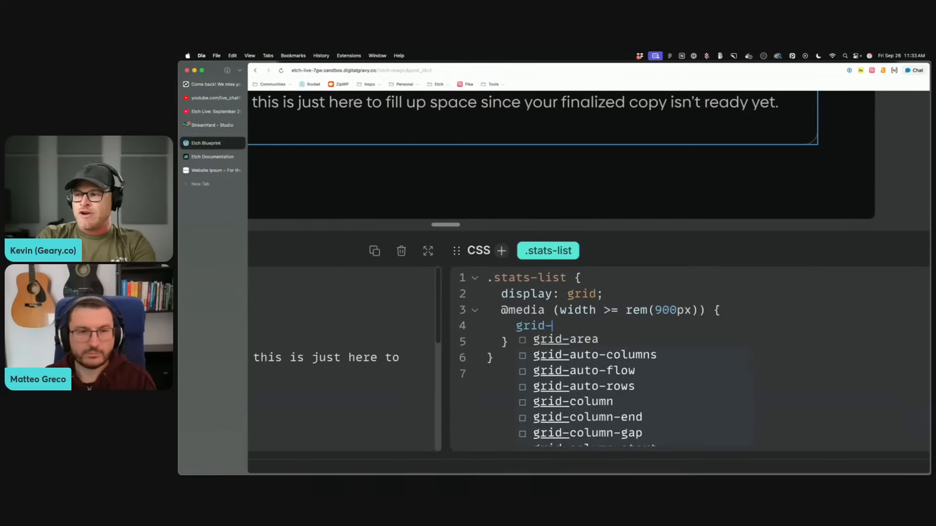
type("te")
key("Down")
key("Down")
key("Return")
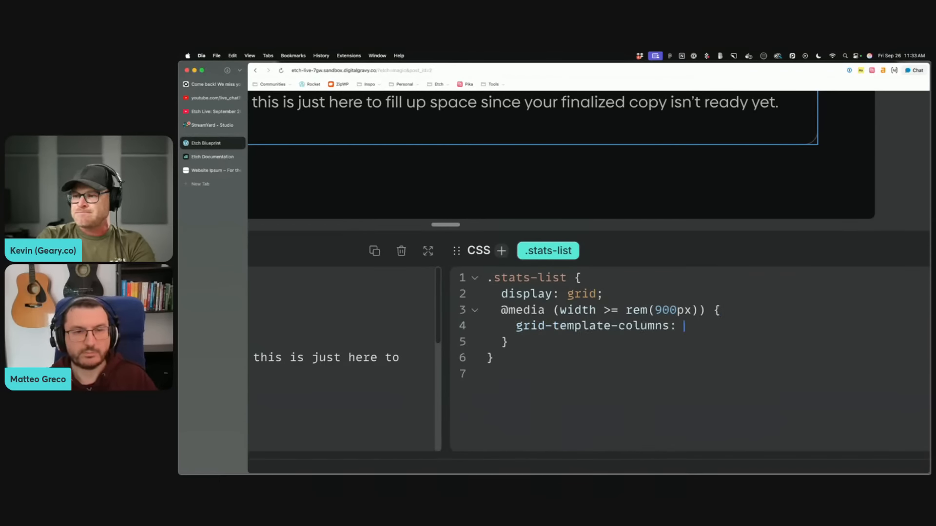
type("--grid-3")
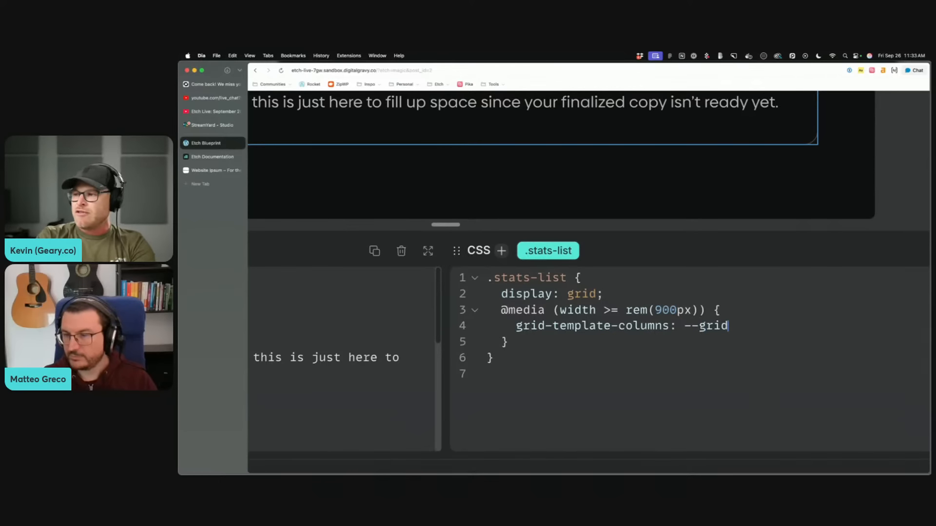
key("Return")
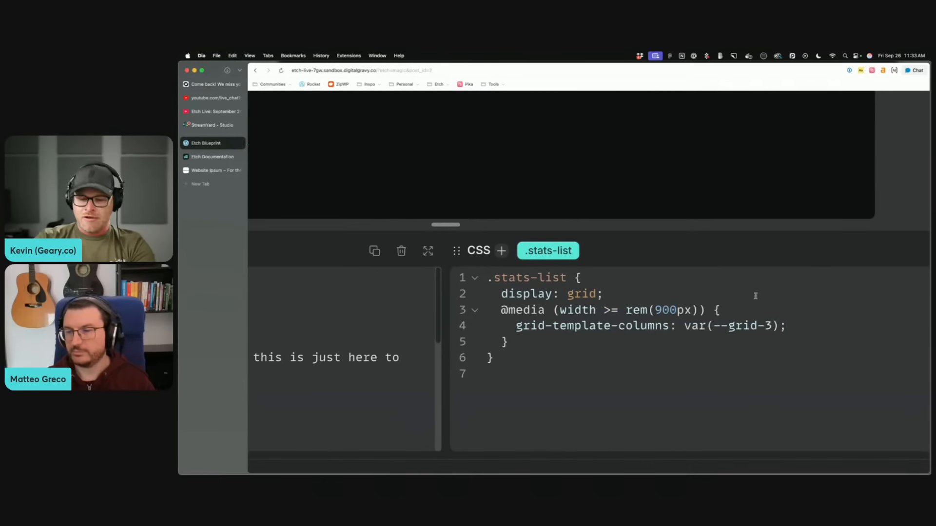
key("Escape")
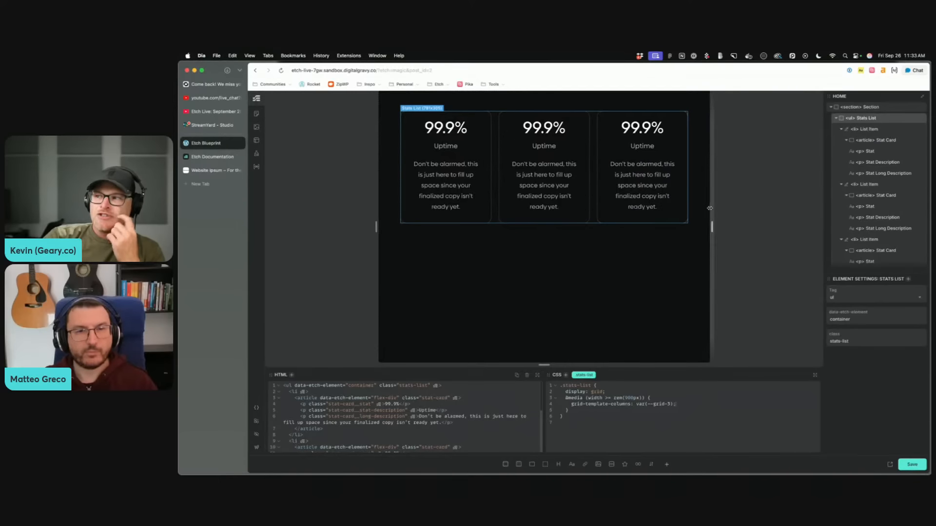
Step: Compare the stats list at full canvas width and at about 462px against its media query code
left_click_drag(712, 226, 825, 233)
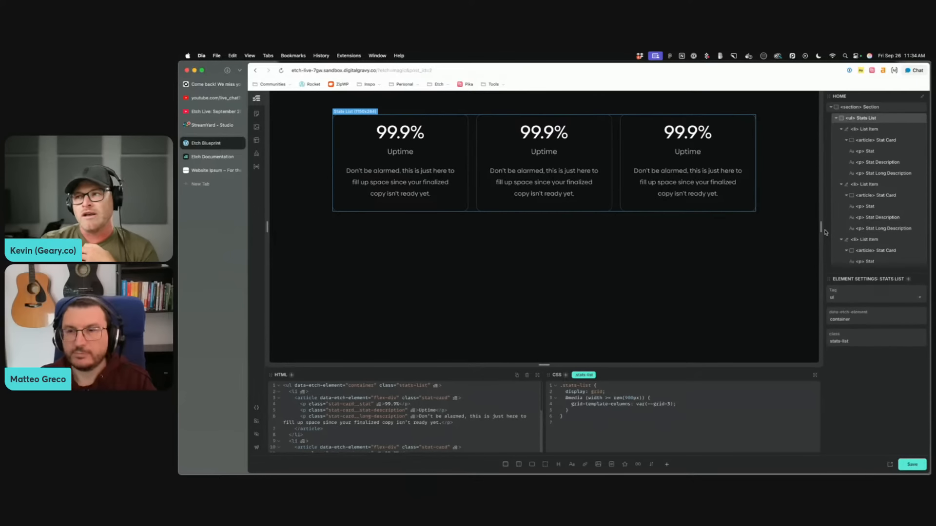
left_click(572, 404)
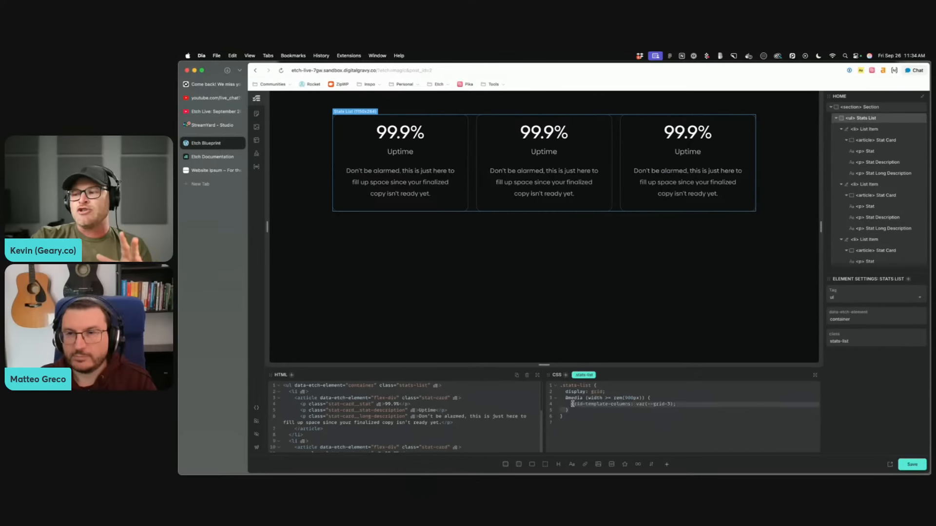
left_click_drag(572, 404, 566, 399)
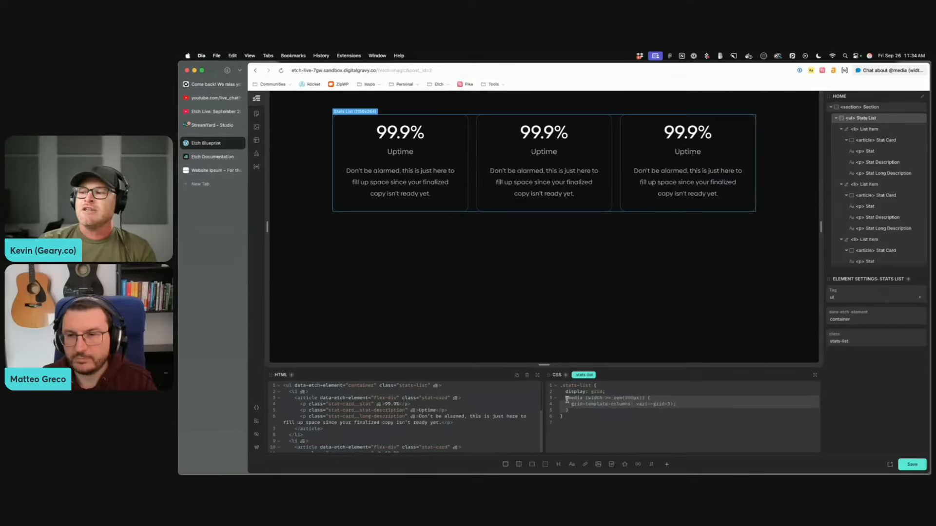
left_click_drag(821, 227, 631, 228)
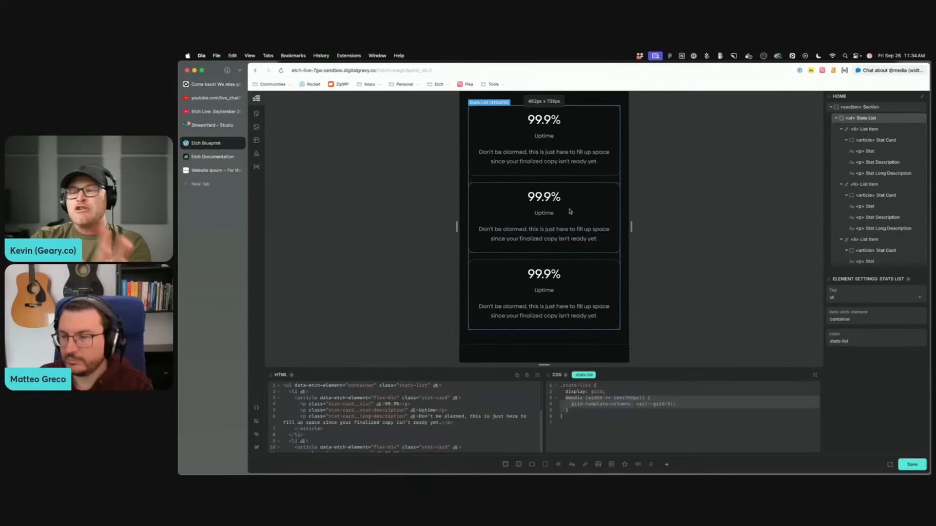
left_click_drag(594, 418, 572, 378)
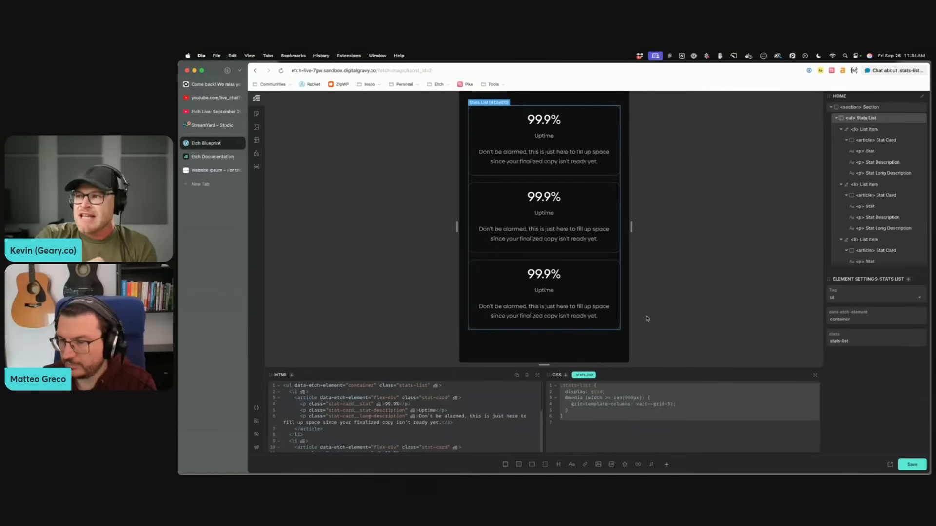
Step: Check the stats list layout while widening the canvas in stages from below the breakpoint to 1492px
left_click_drag(631, 227, 694, 227)
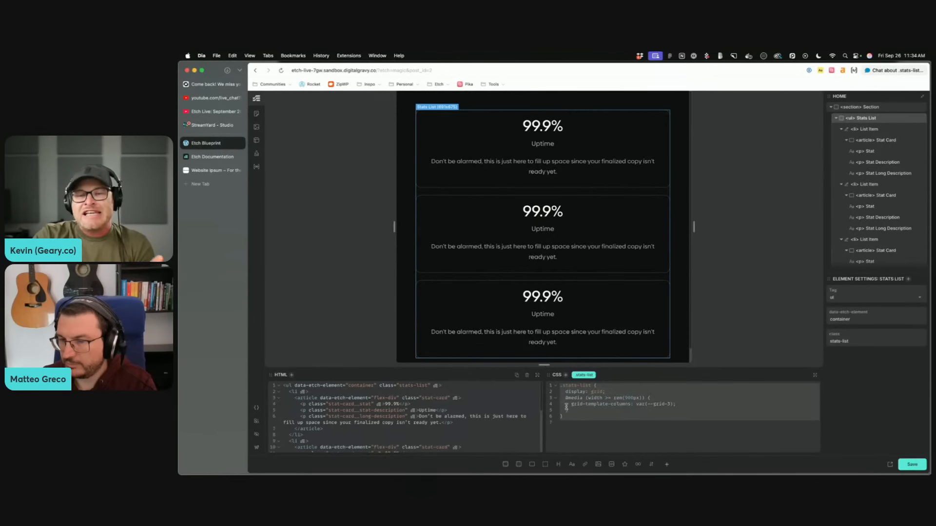
left_click(627, 447)
key("super+a")
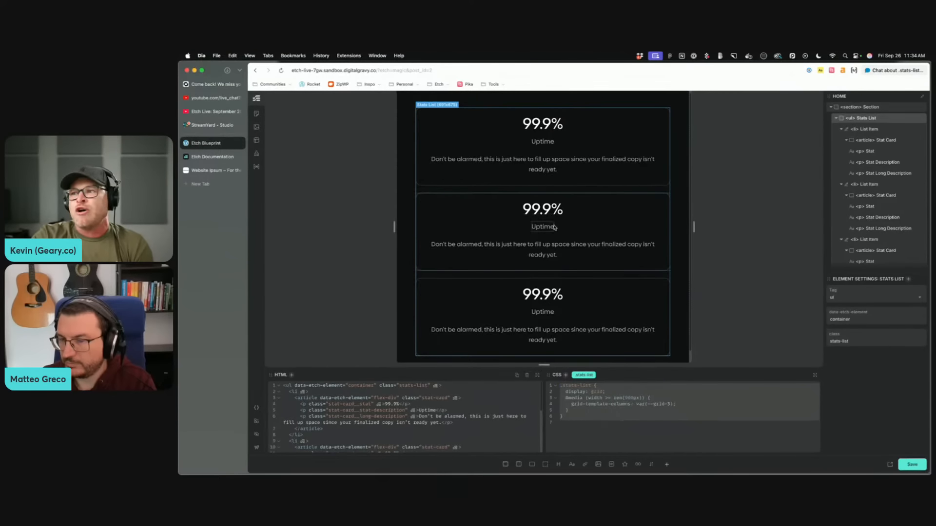
left_click_drag(692, 225, 784, 228)
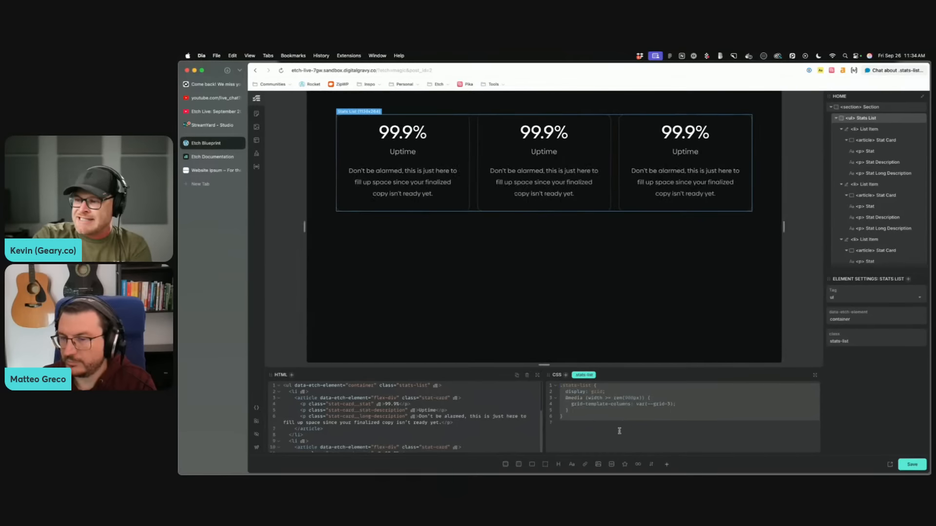
left_click(621, 431)
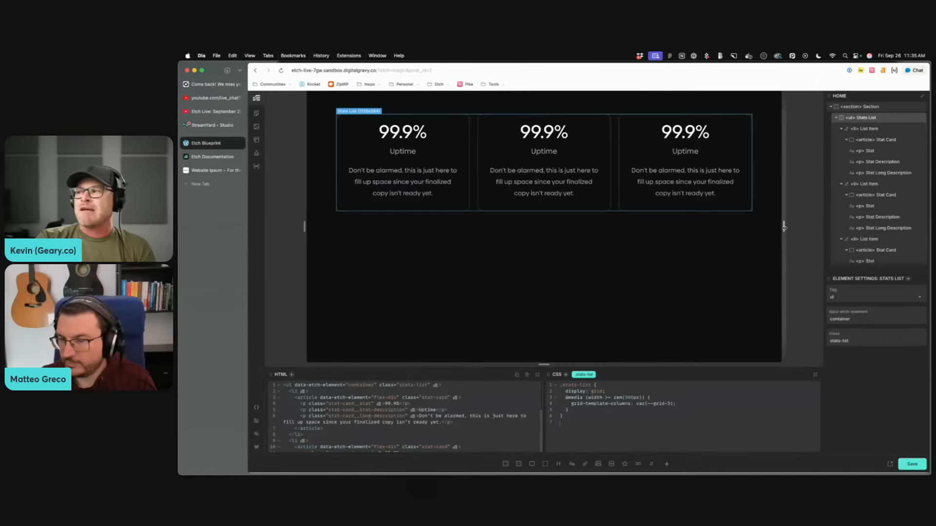
left_click_drag(783, 226, 833, 228)
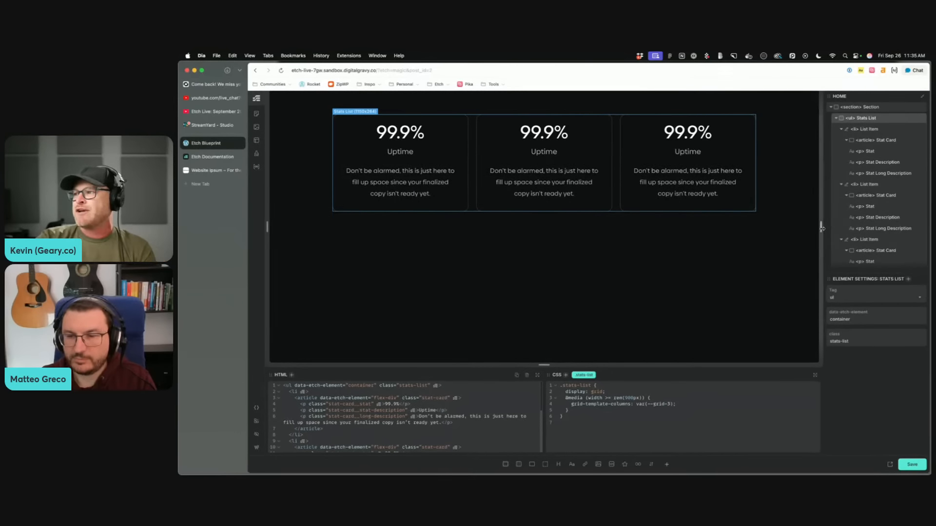
mouse_move(821, 228)
left_mouse_down()
mouse_move(605, 228)
mouse_move(822, 228)
left_mouse_up()
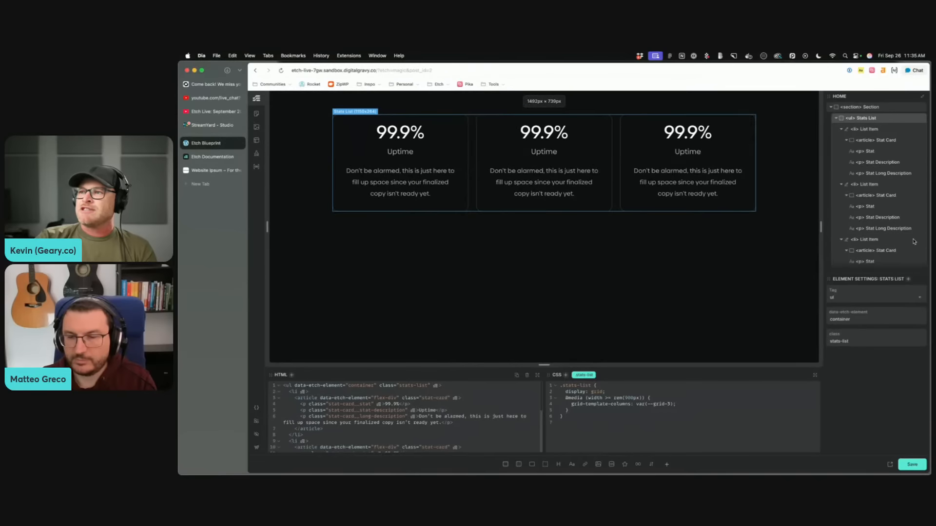
Step: Narrow the canvas and add a nested :has(> &) rule with container-type: inline-size to the stat-card class
left_click(451, 127)
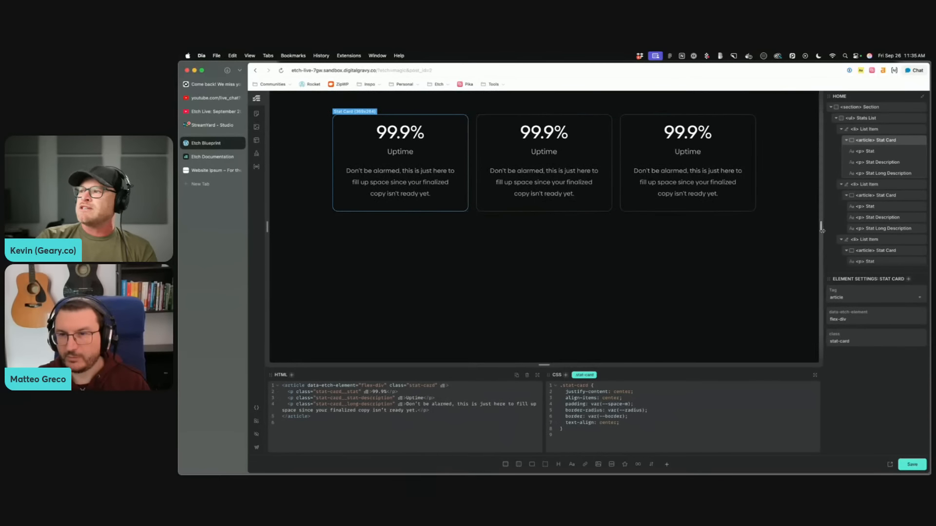
left_click_drag(819, 227, 712, 227)
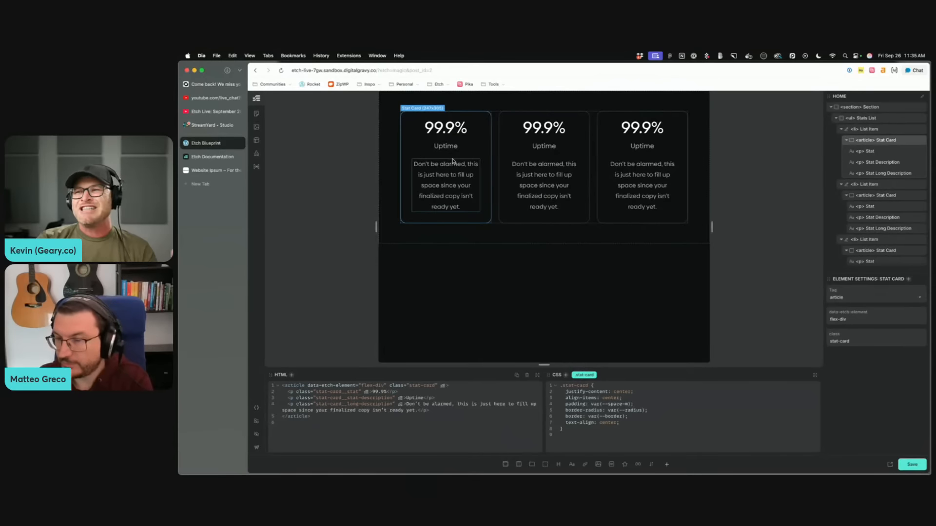
left_click(666, 422)
key("Return")
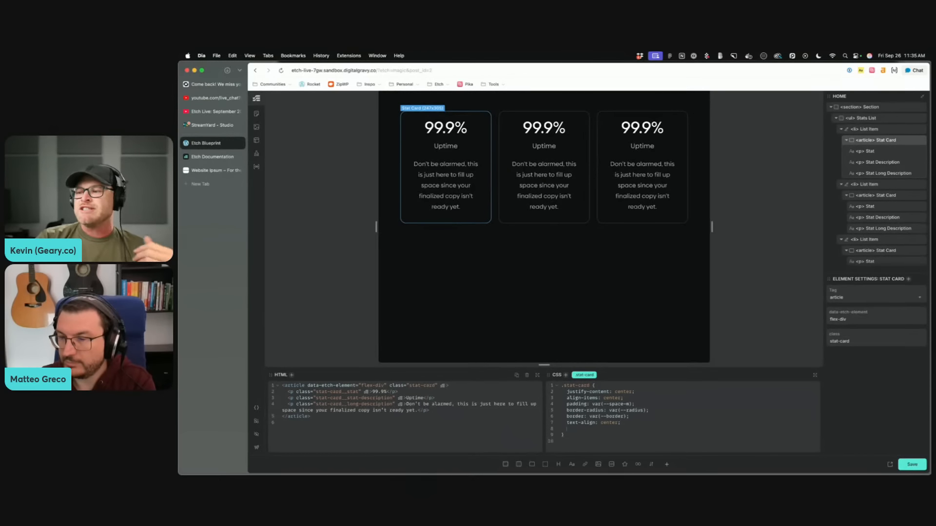
left_click(582, 377)
left_click(617, 392)
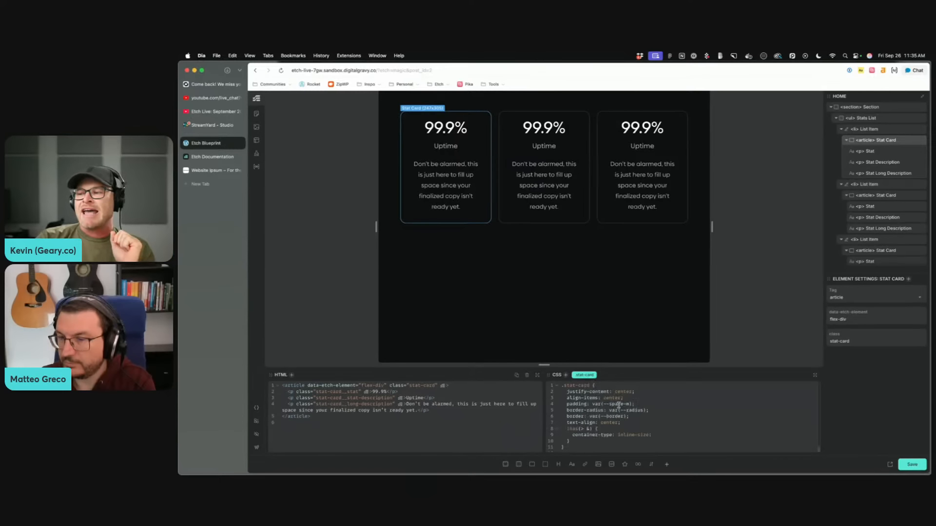
Step: Examine how the list items wrap the stat cards and how the cards relate to their parent container on the canvas
left_click(577, 439)
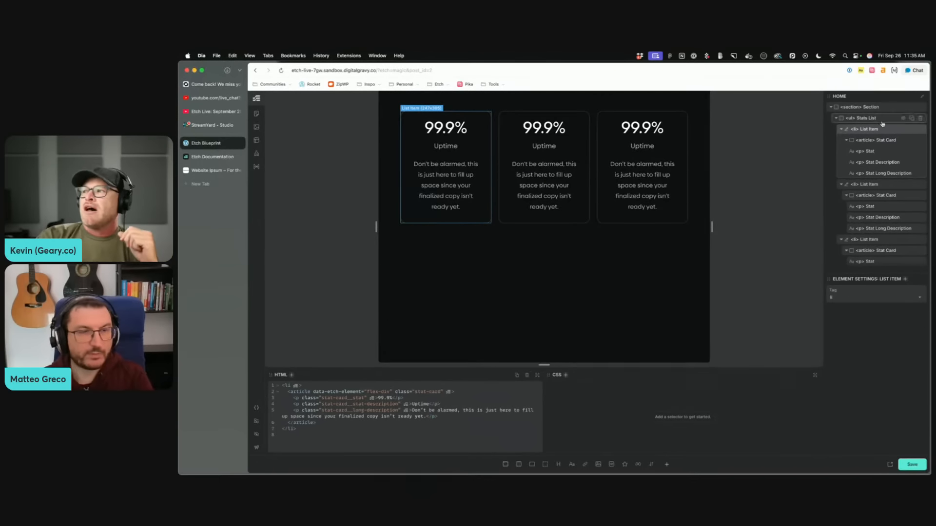
left_click(880, 140)
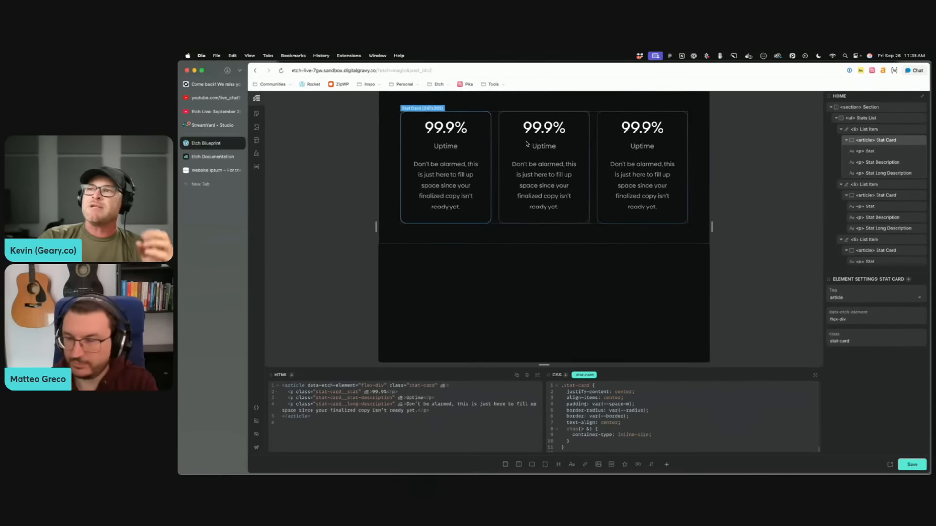
scroll(494, 136, "up", 5)
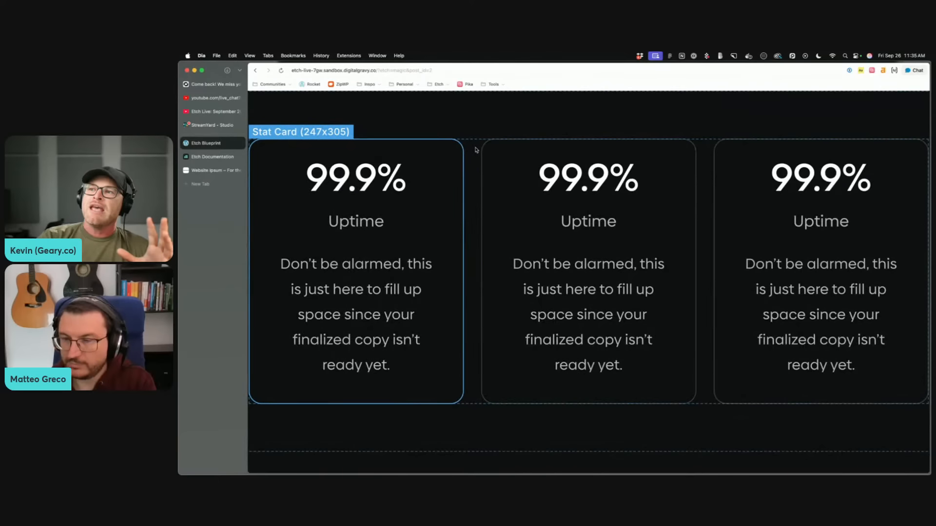
scroll(477, 150, "left", 1)
scroll(528, 151, "down", 10)
scroll(521, 156, "up", 10)
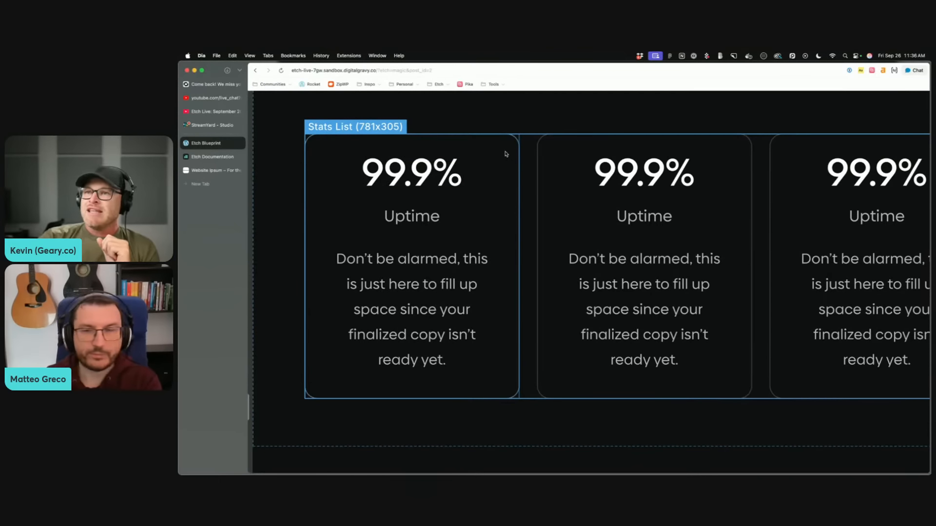
scroll(505, 154, "down", 5)
left_click(878, 130)
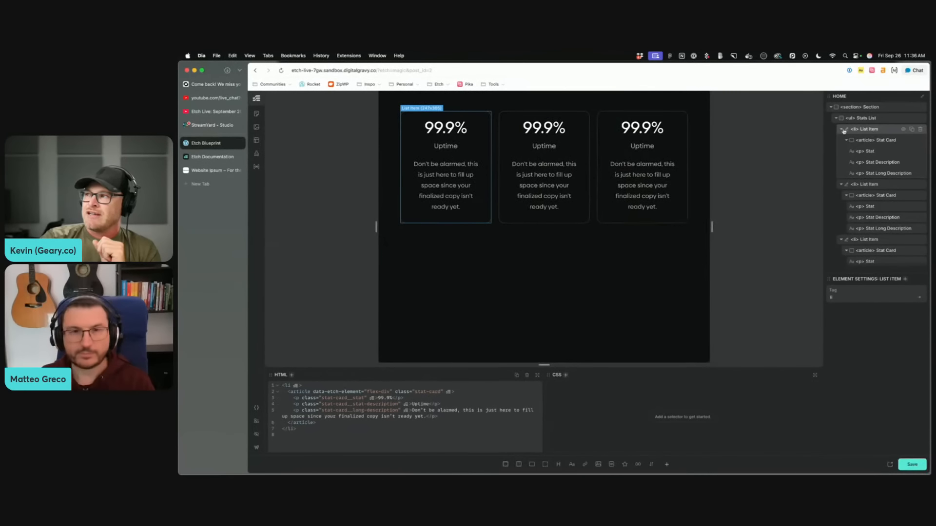
left_click(843, 130)
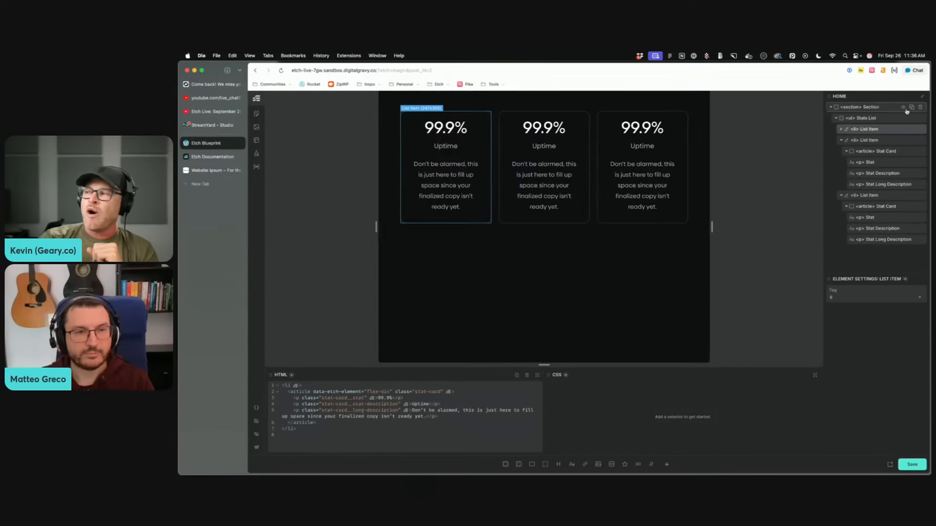
left_click(891, 151)
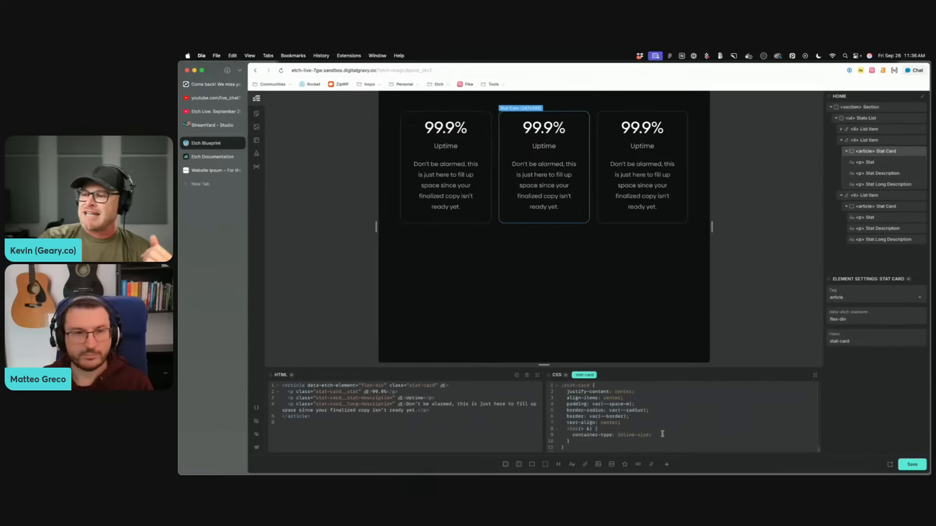
Step: Add a nested container query with the condition inline-size <= rem(247px) to the stat-card class
scroll(662, 434, "down", 1)
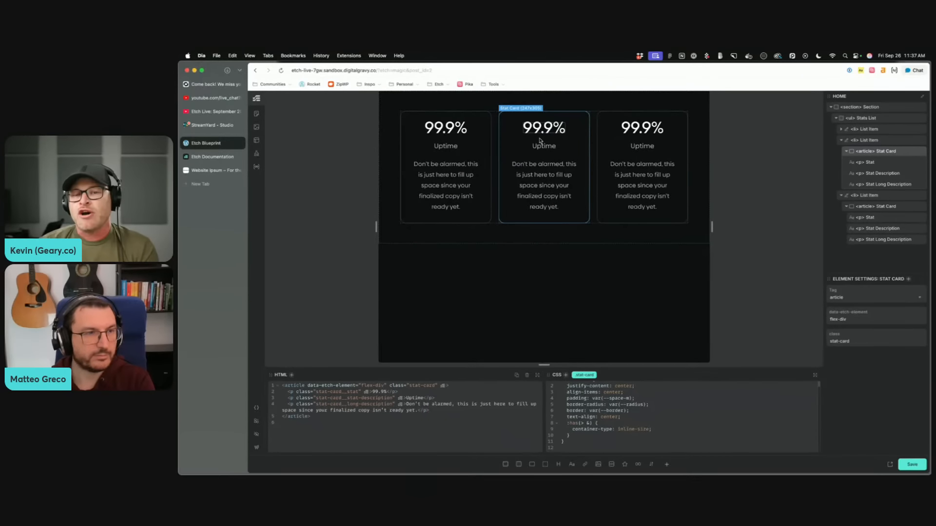
key("super+shift+Up")
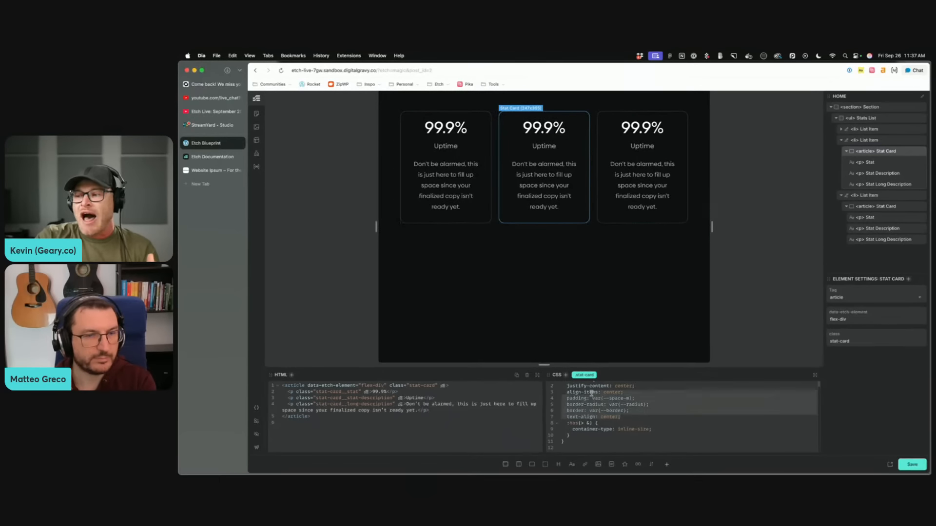
left_click(638, 415)
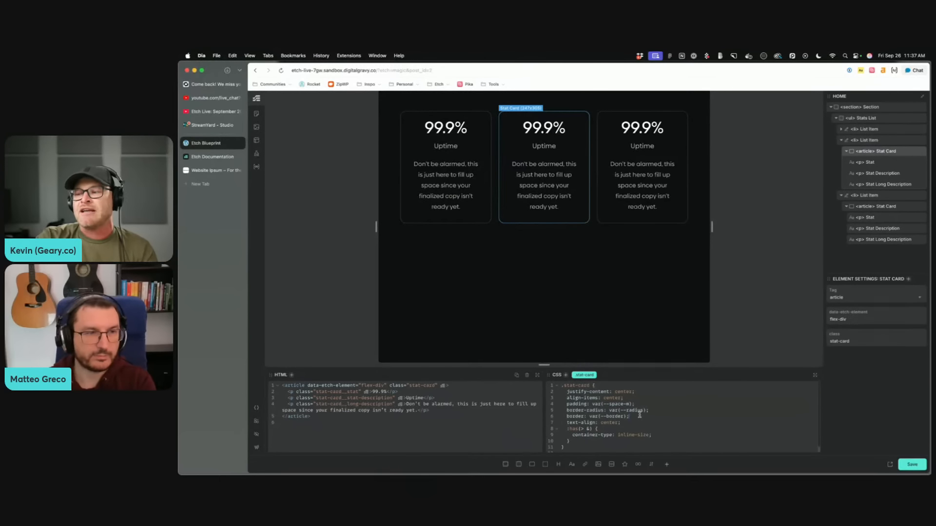
left_click(584, 375)
left_click(612, 392)
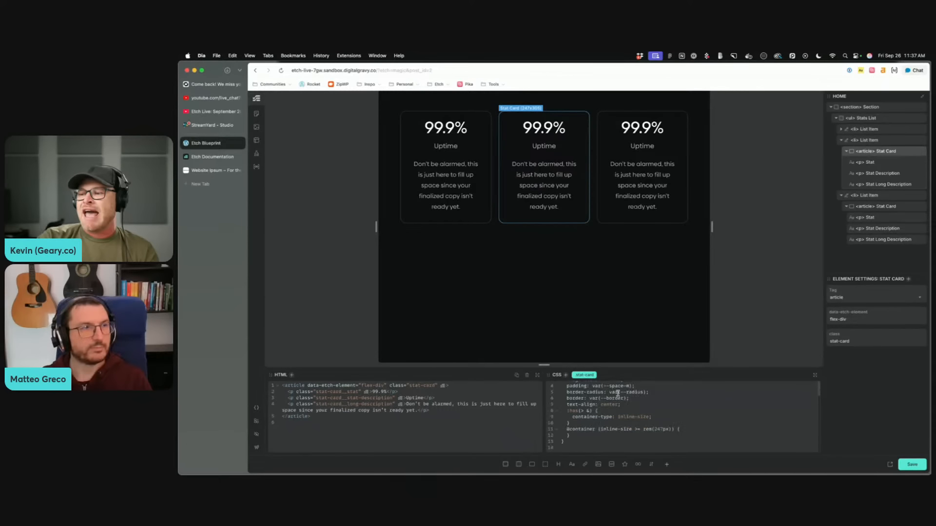
left_click_drag(566, 429, 569, 435)
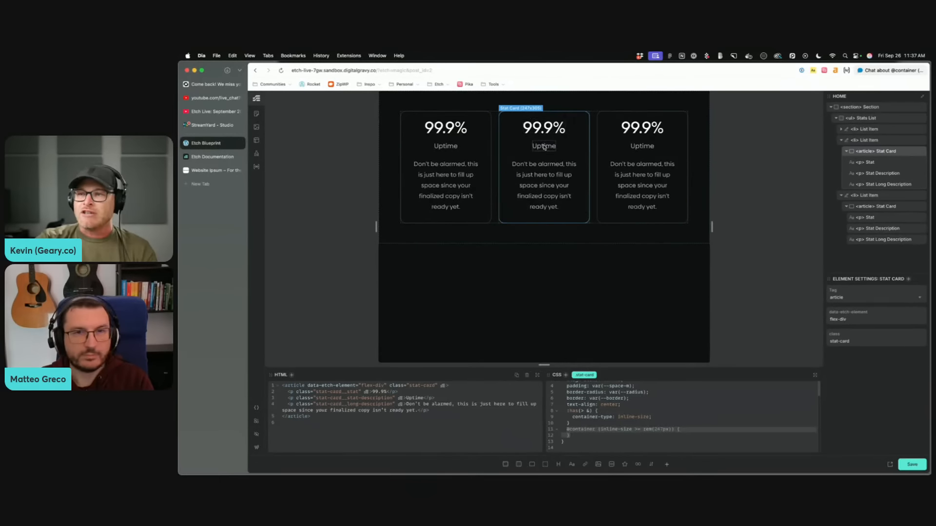
left_click(669, 431)
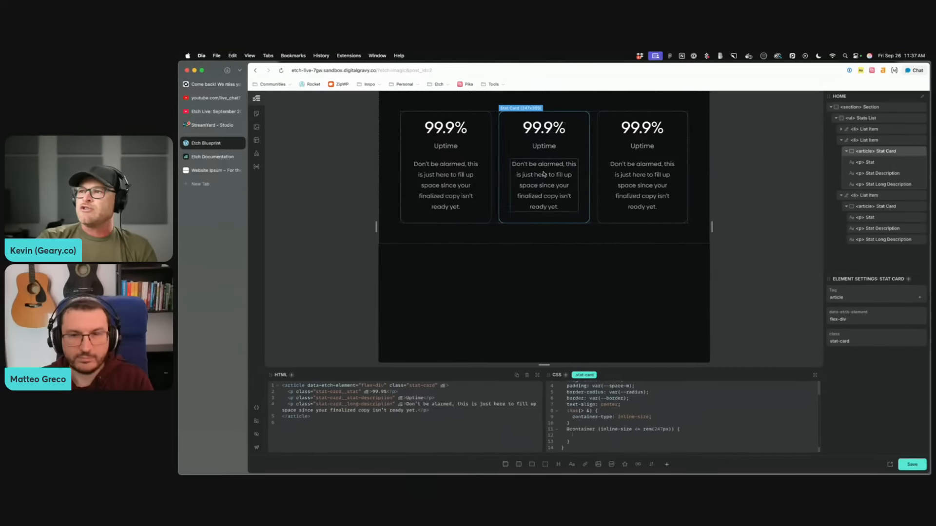
Step: Inside the container query, add a nested &__long-description rule with display: none to hide the cards' long description
left_click(884, 184)
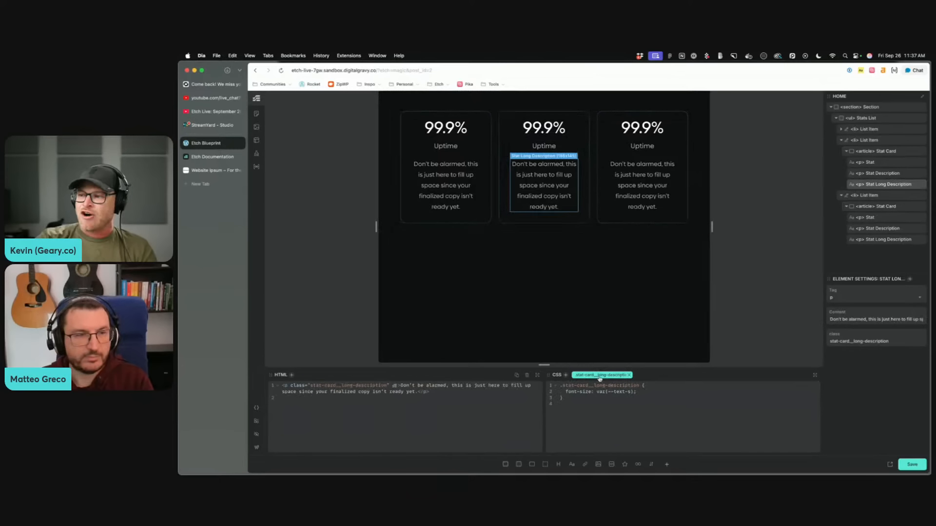
left_click(876, 151)
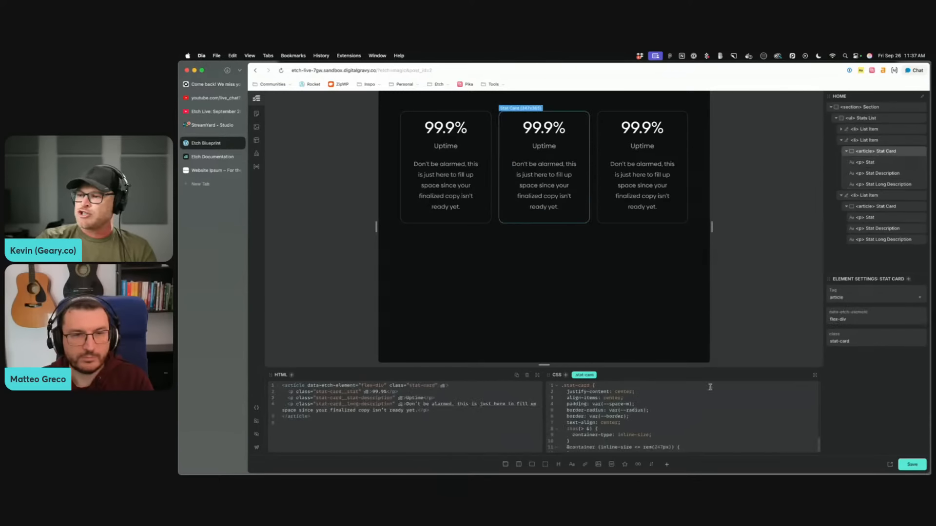
scroll(672, 431, "down", 2)
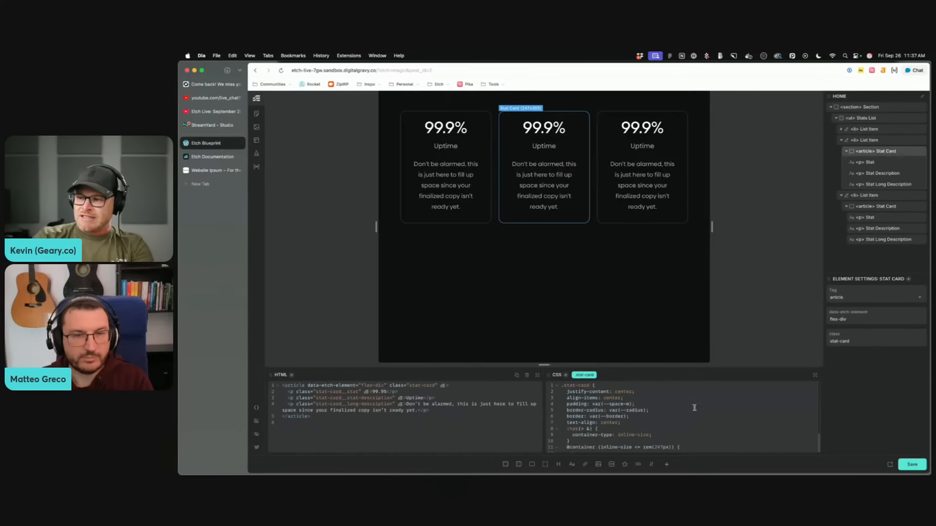
scroll(694, 408, "down", 1)
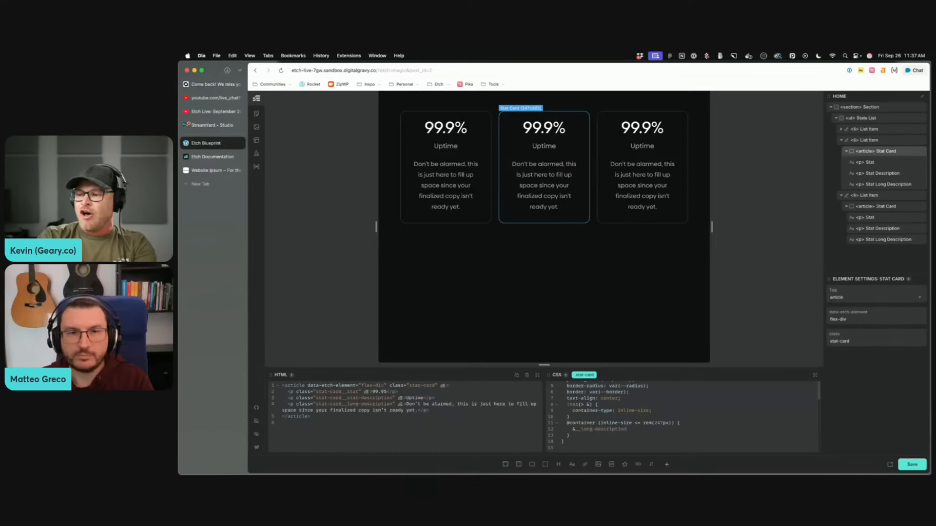
scroll(616, 418, "up", 5)
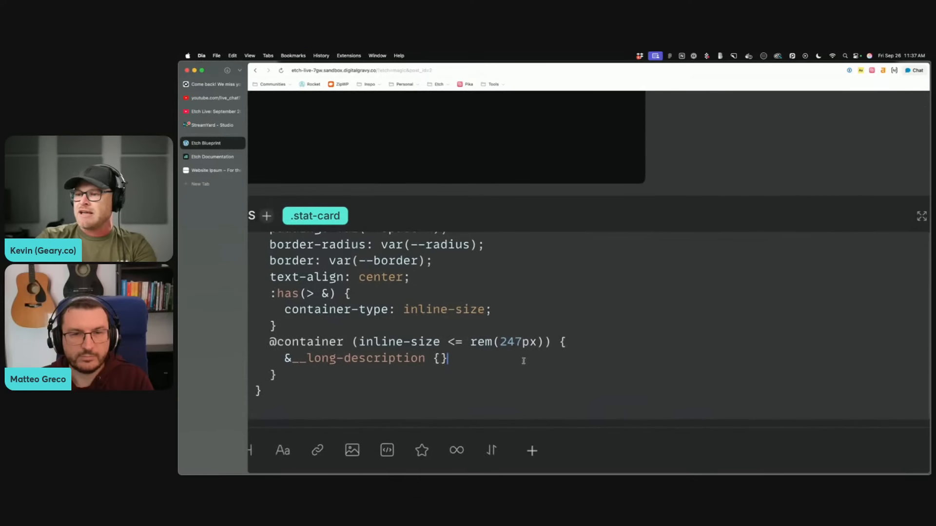
left_click(526, 361)
key("Return")
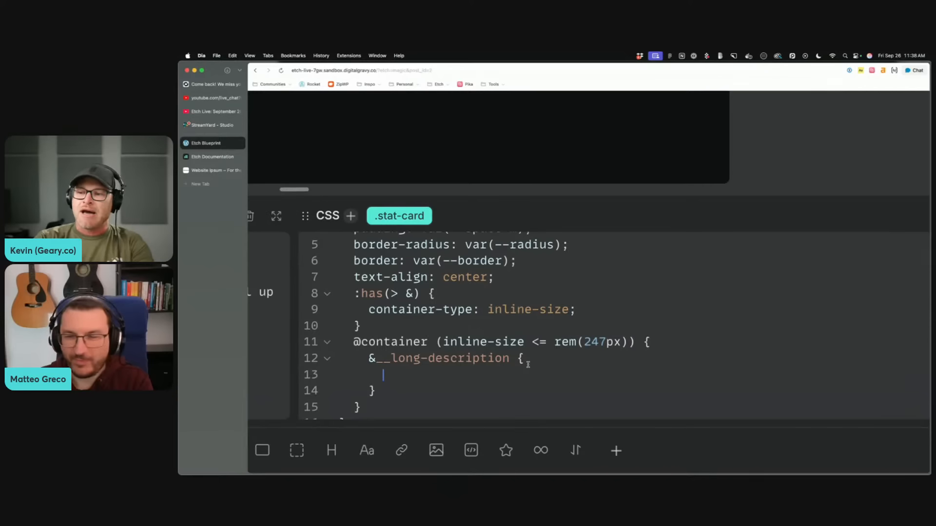
type("display: none;")
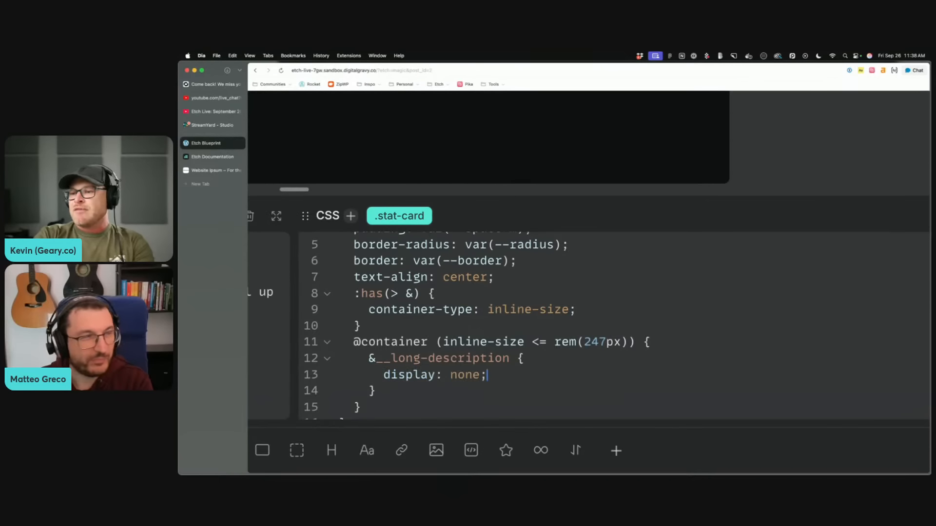
scroll(567, 325, "up", 2)
scroll(568, 325, "down", 1)
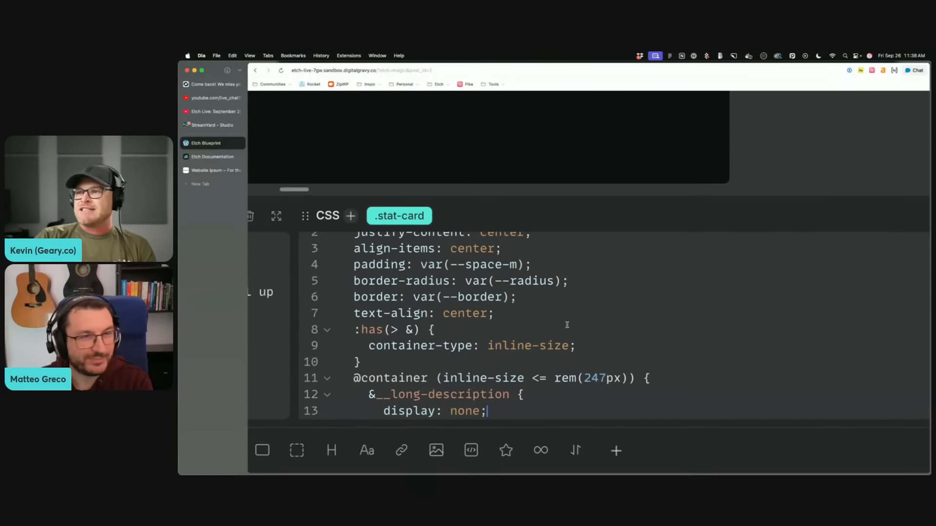
key("Escape")
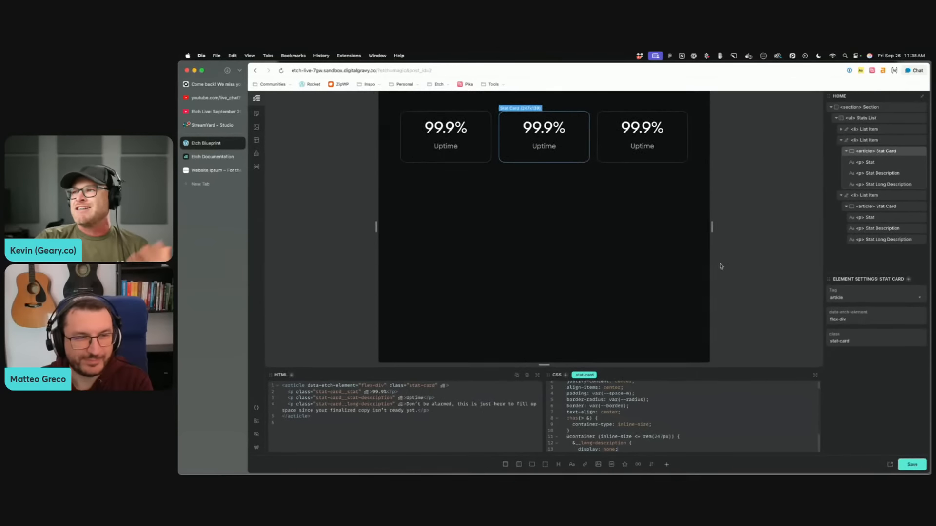
Step: Set the container query's threshold to 275px and check the stat cards while narrowing and widening the canvas
mouse_move(711, 227)
left_mouse_down()
mouse_move(810, 228)
mouse_move(712, 230)
mouse_move(729, 231)
left_mouse_up()
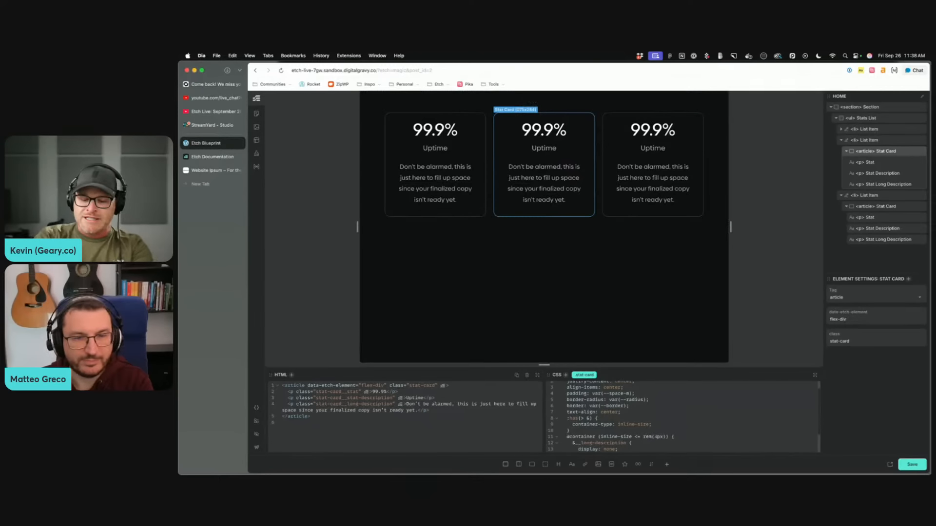
type("75")
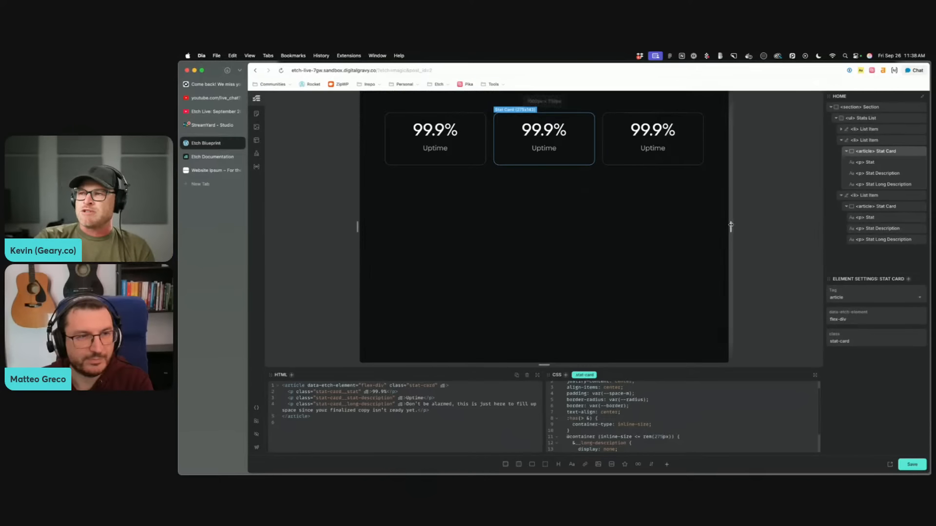
mouse_move(730, 226)
left_mouse_down()
mouse_move(823, 227)
mouse_move(708, 227)
mouse_move(724, 231)
left_mouse_up()
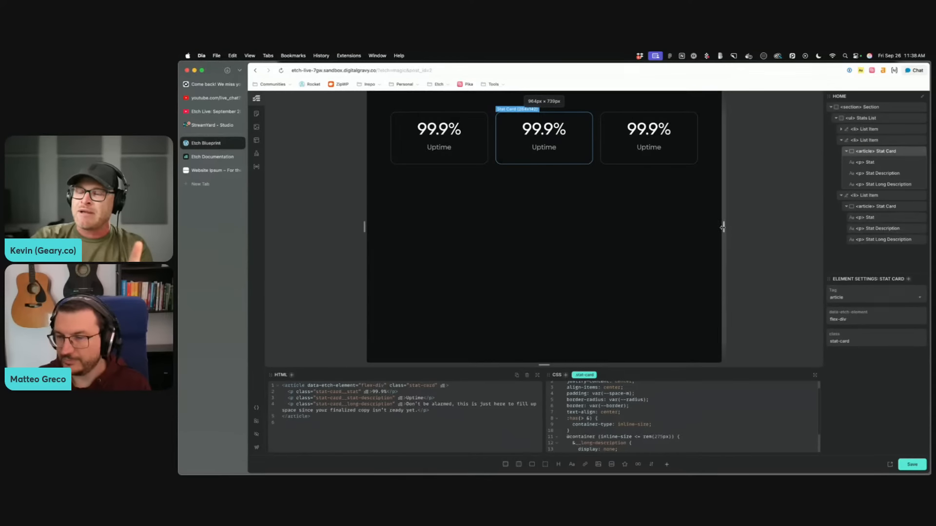
left_click_drag(723, 227, 710, 227)
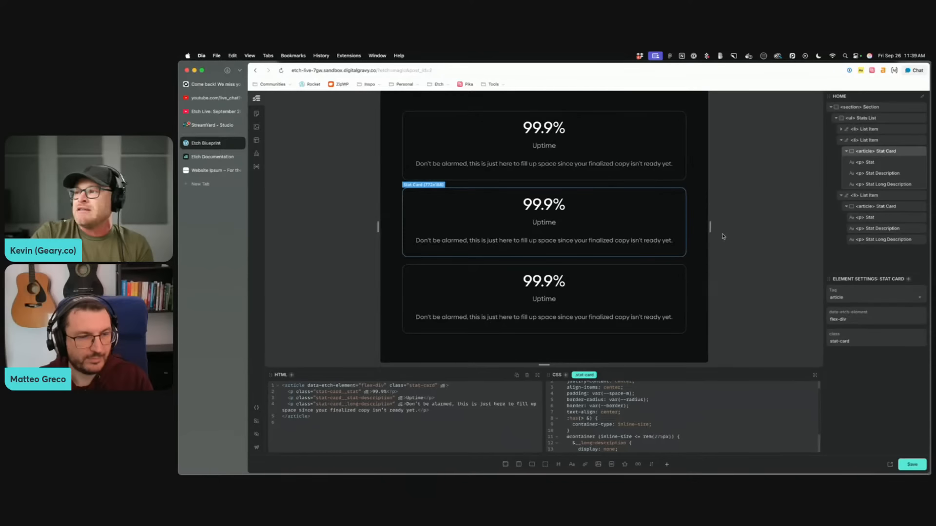
left_click_drag(710, 227, 811, 227)
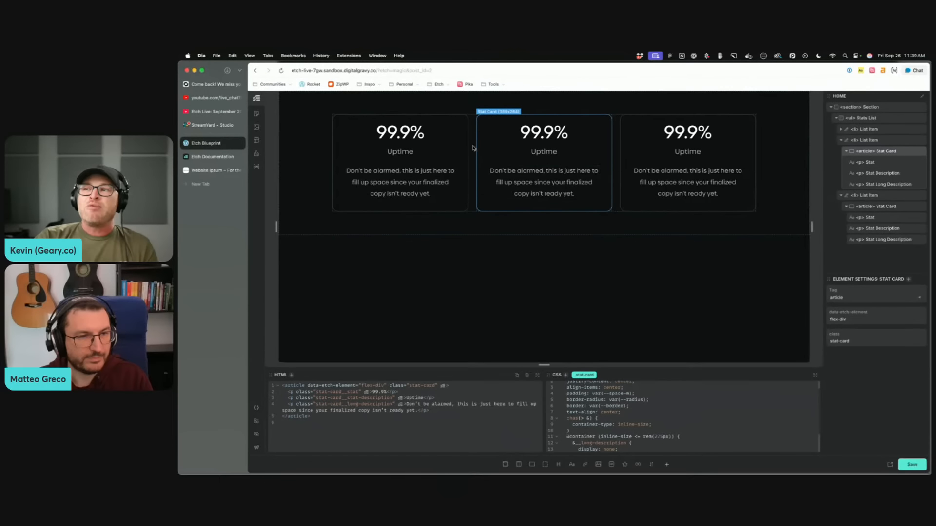
Step: Add a container div to the section below the stats list and give it the class grid--8
left_click(501, 226)
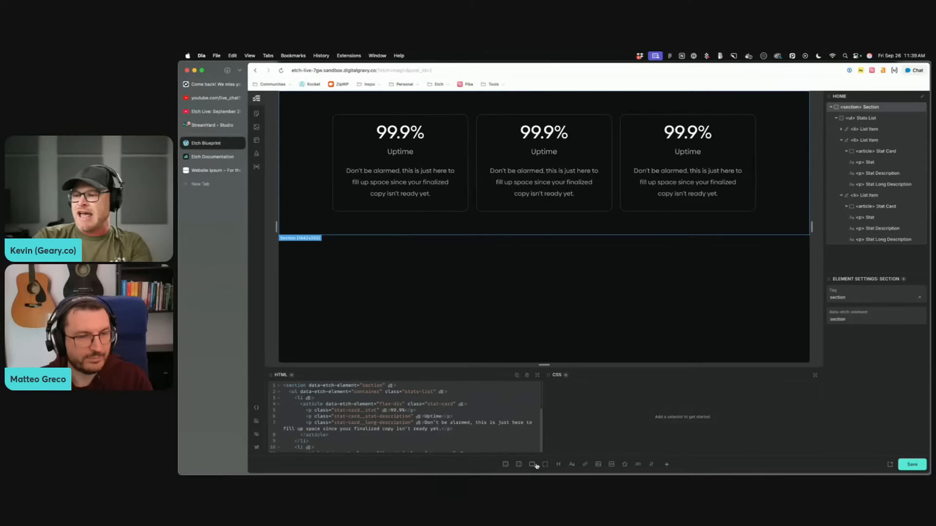
left_click(519, 465)
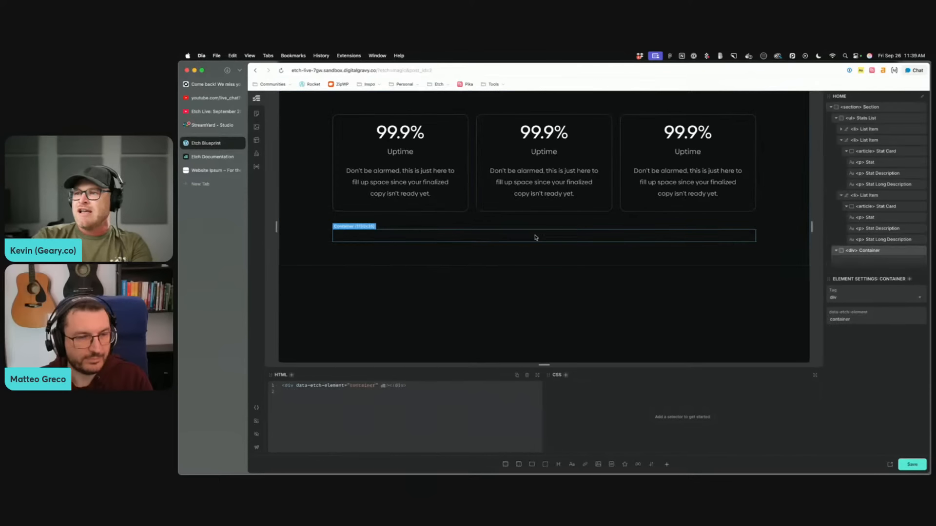
type(".gr")
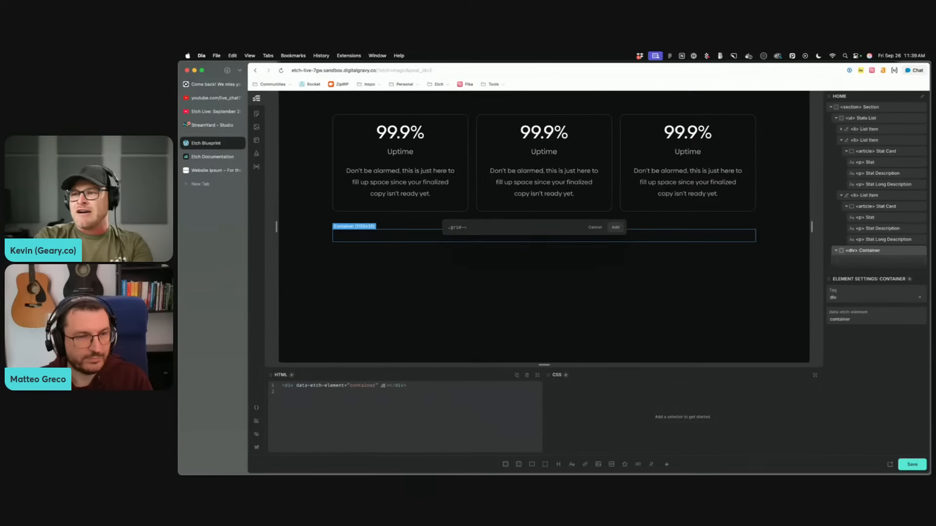
type("id--")
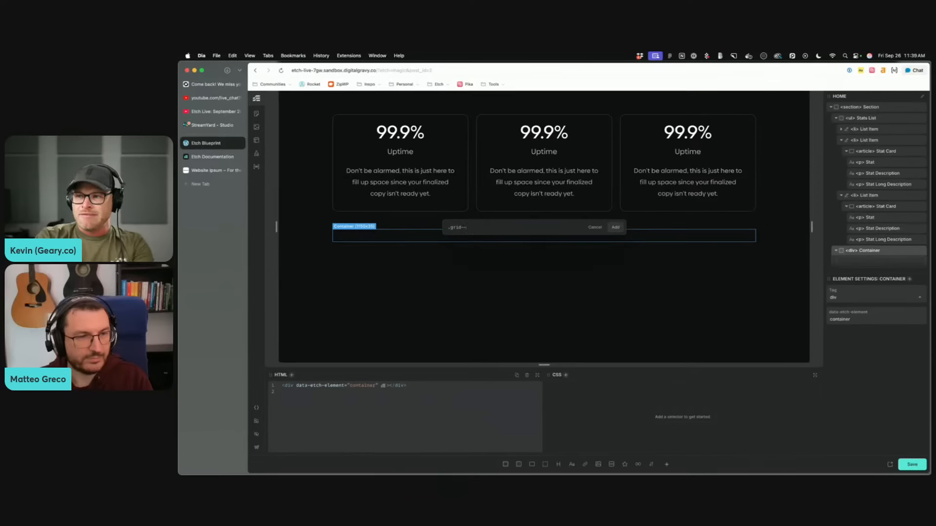
type("8")
key("Return")
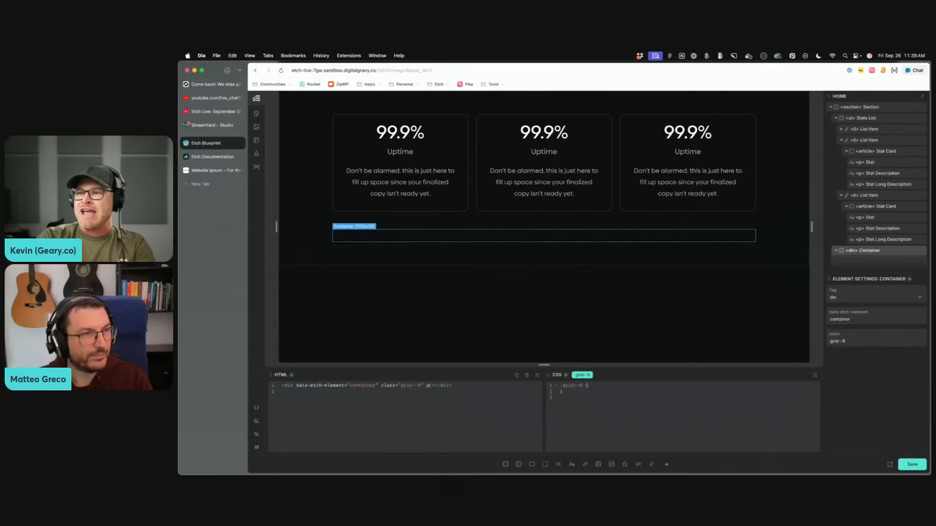
Step: Copy the stats list's second list item and paste it after the grid--8 container
left_click(592, 129)
left_click(887, 141)
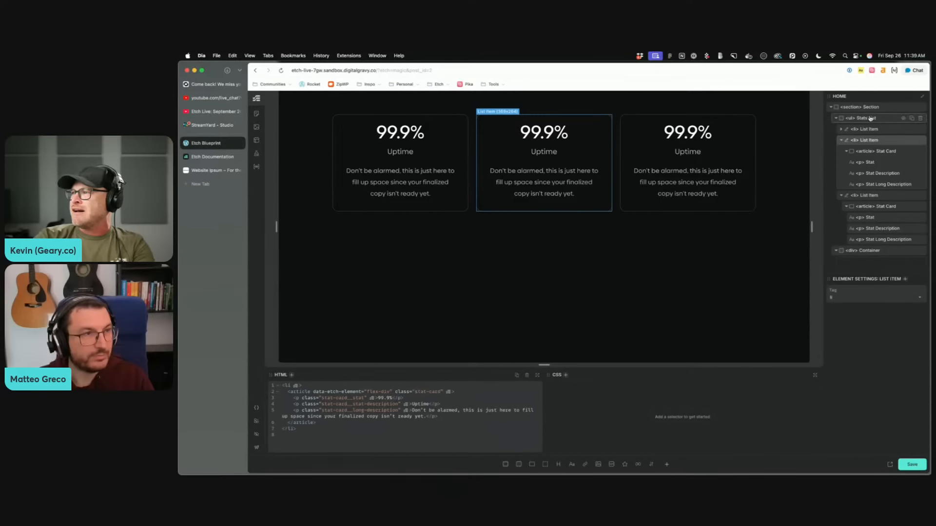
right_click(896, 144)
left_click(837, 151)
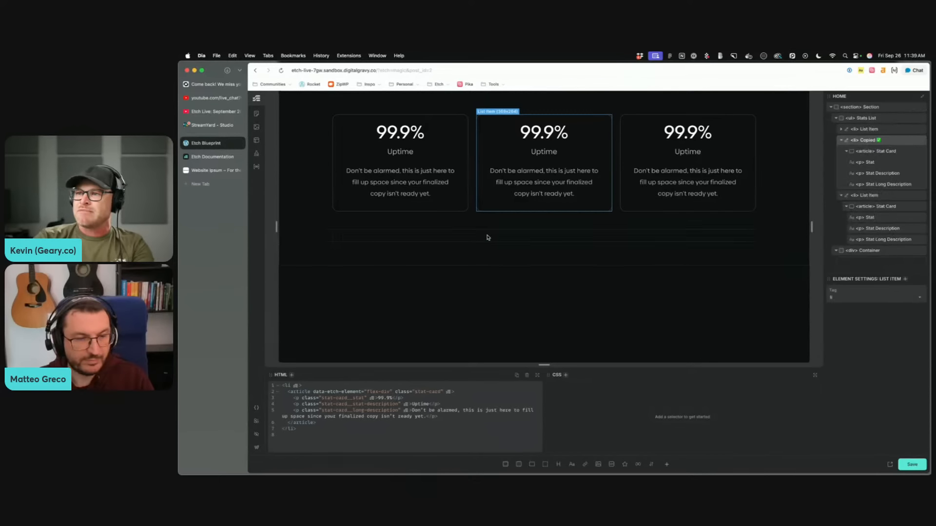
right_click(487, 237)
left_click(635, 236)
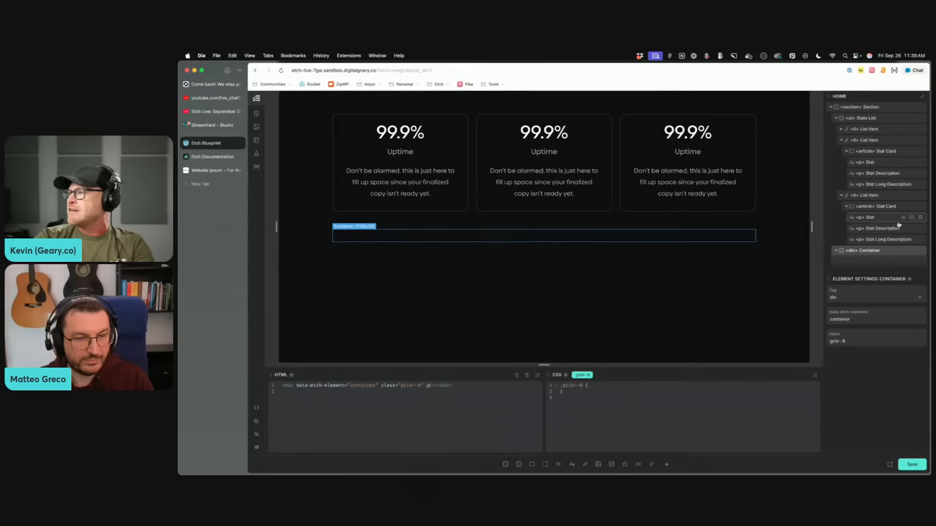
right_click(879, 256)
left_click(824, 272)
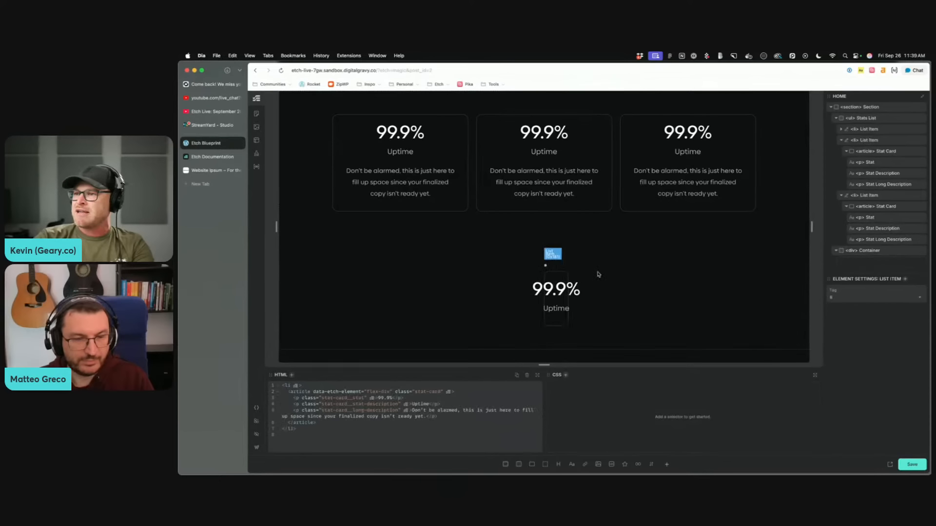
Step: Add the new-stat-list class to the grid--8 container and move the pasted list item inside it
left_click(554, 267)
scroll(872, 244, "down", 1)
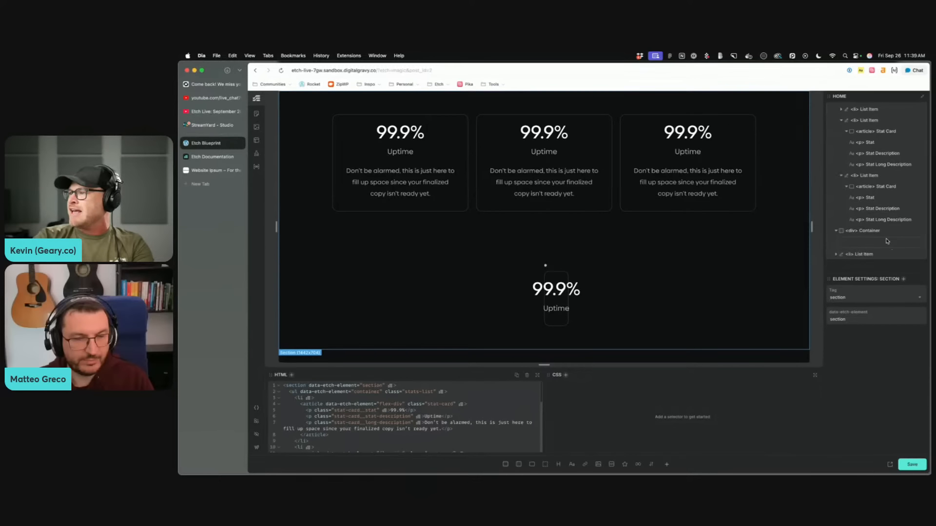
left_click(874, 231)
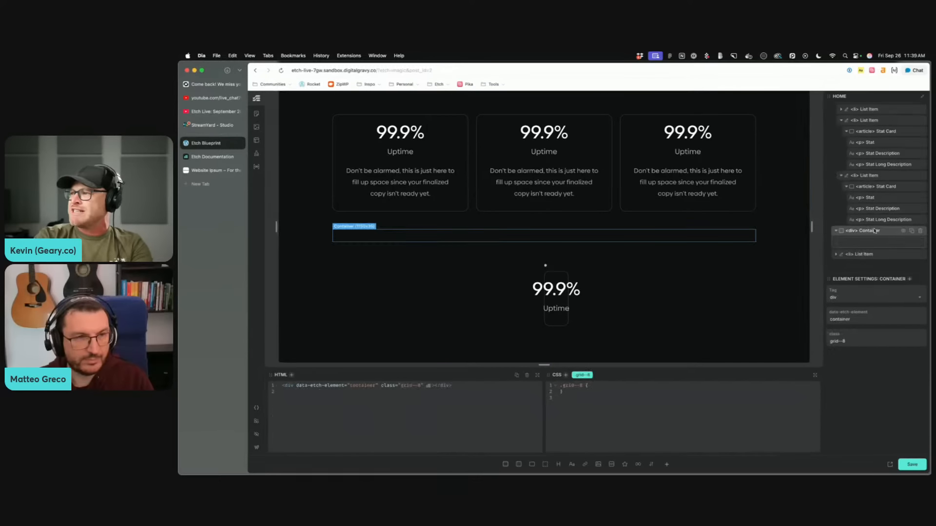
type(".new-stat-list")
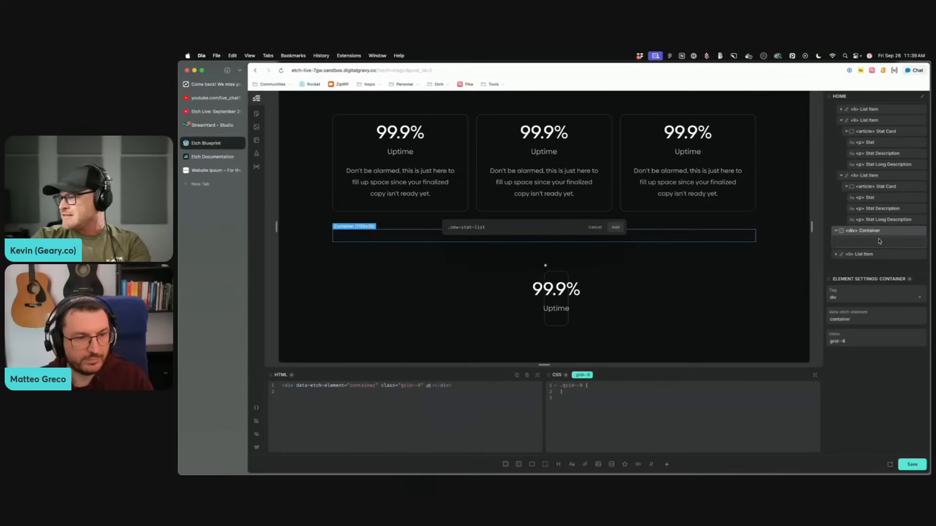
key("Return")
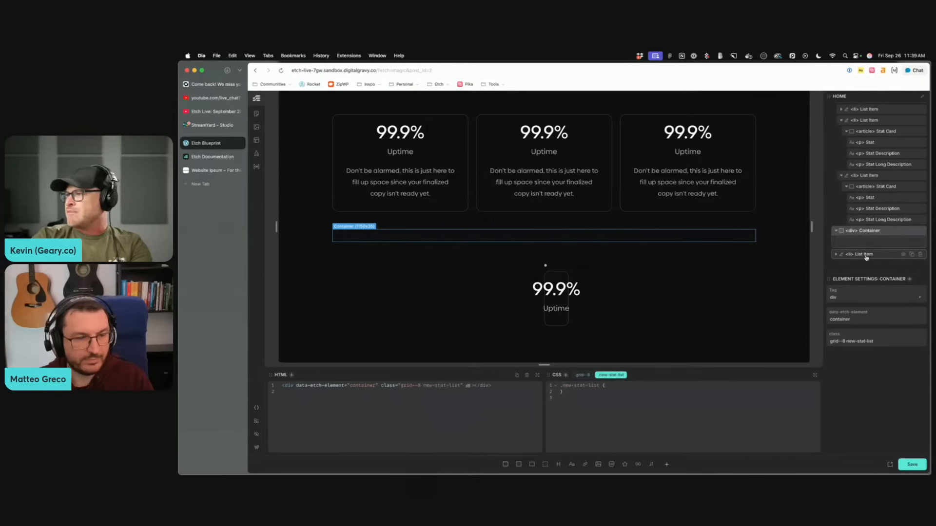
left_click_drag(866, 255, 877, 239)
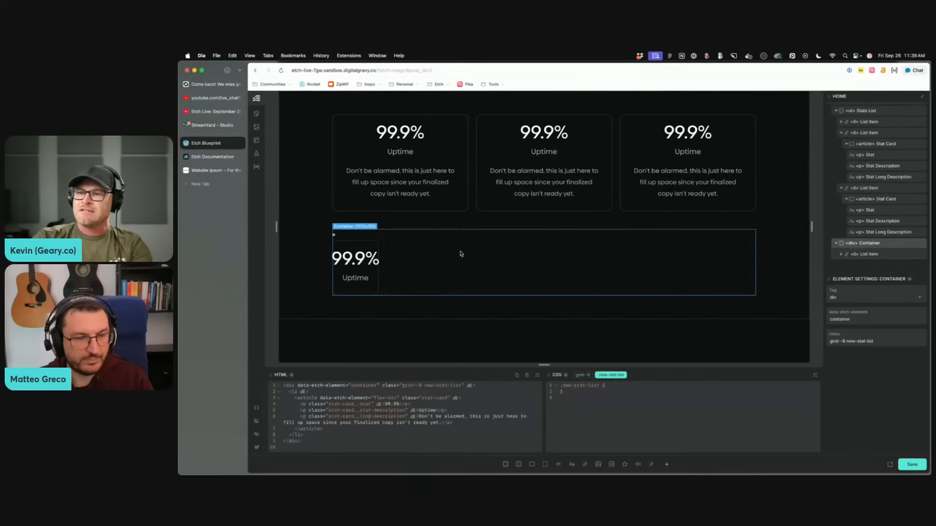
left_click(865, 254)
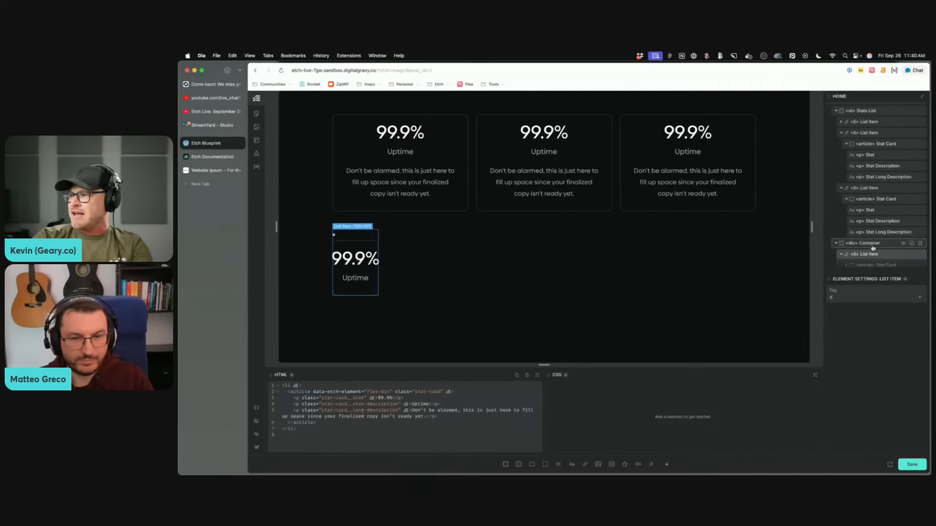
Step: Change the tag of the new container holding the copied list item to ul
left_click(873, 244)
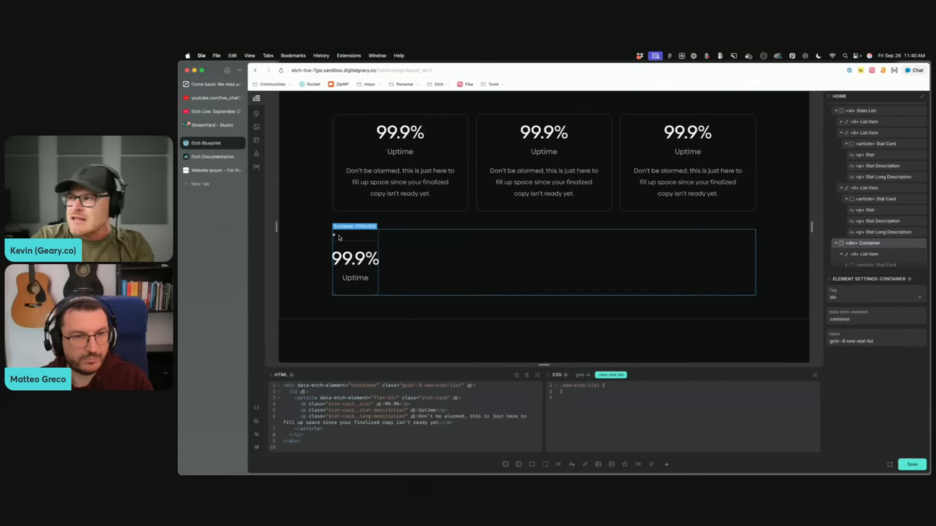
scroll(864, 258, "down", 1)
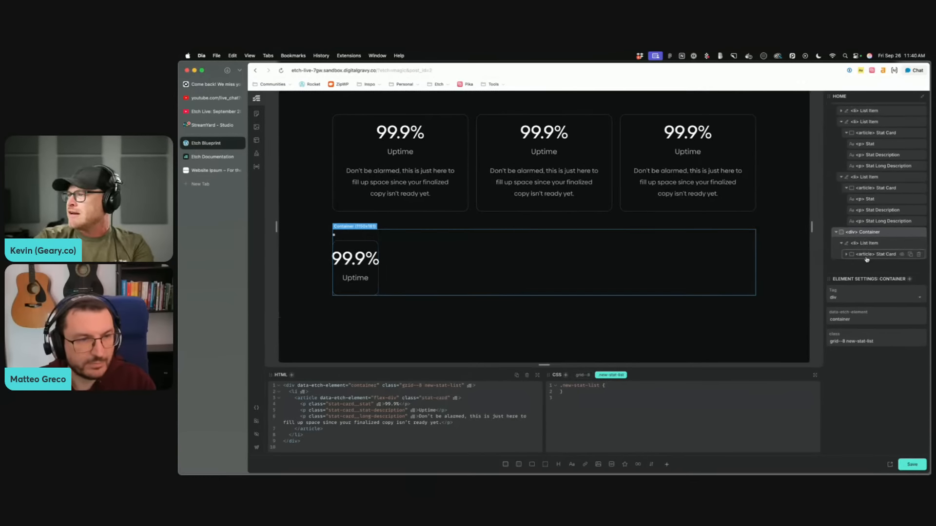
left_click(851, 233)
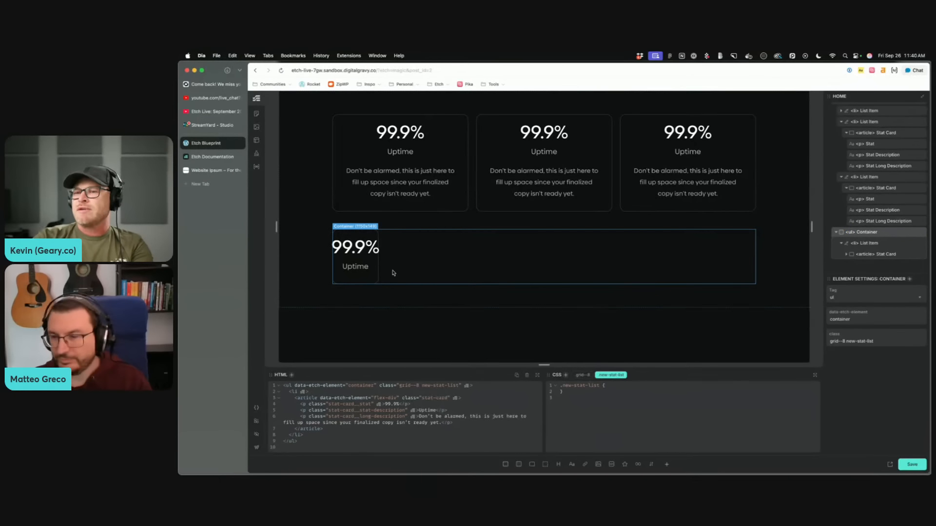
Step: Replace the new list container's grid--8 class with grid--6
left_click(591, 376)
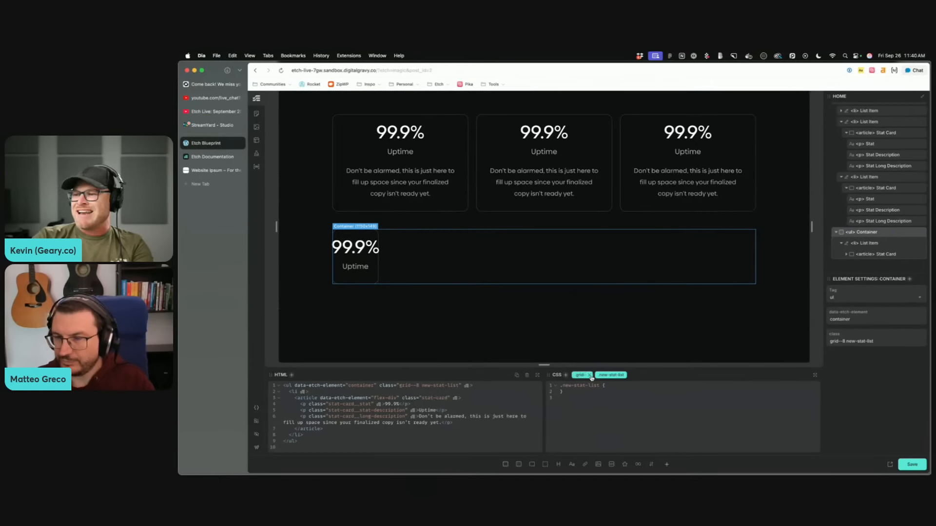
left_click(565, 375)
type(".grid--")
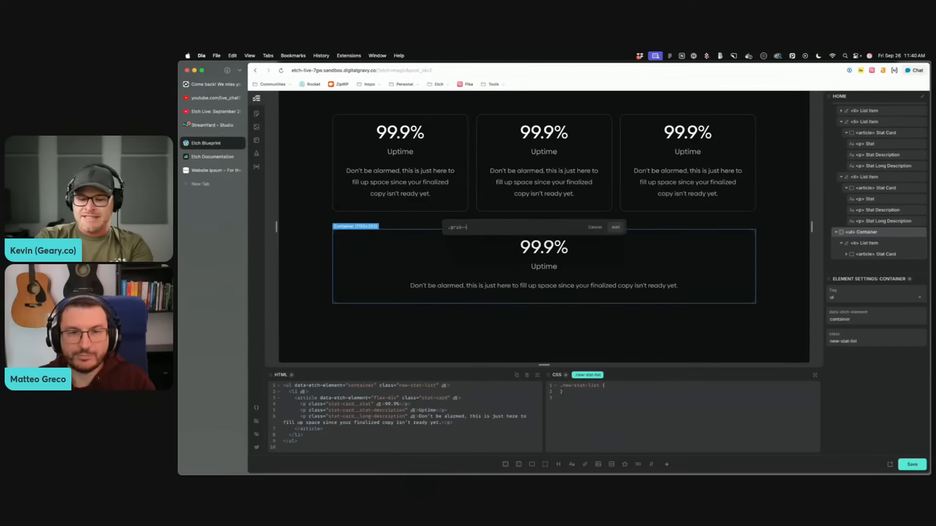
type("6")
key("Return")
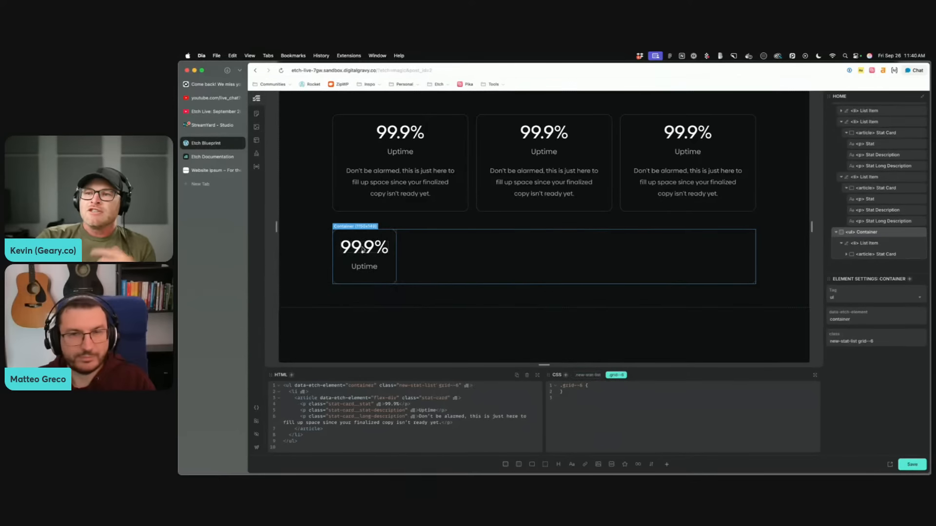
Step: Widen the canvas to 1492px and inspect the narrow stat card against the wider cards in the stats list
left_click(307, 236)
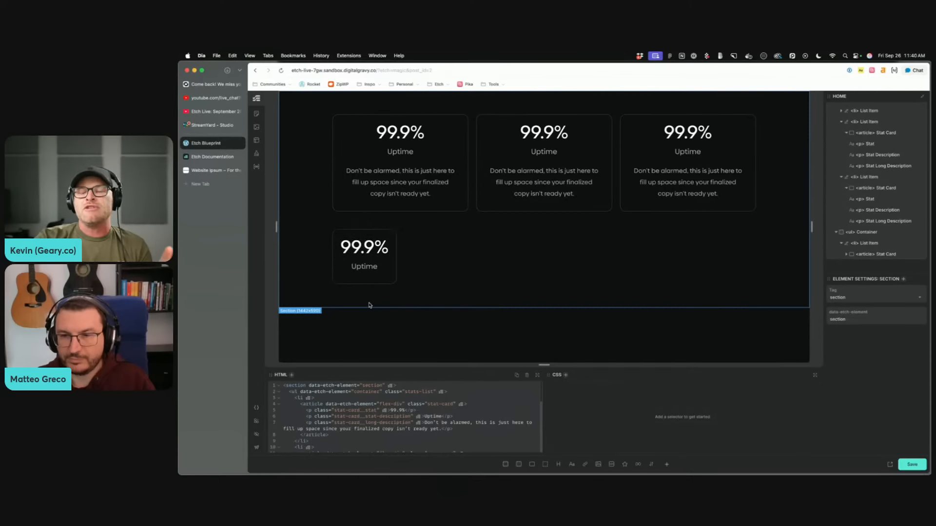
left_click(385, 263)
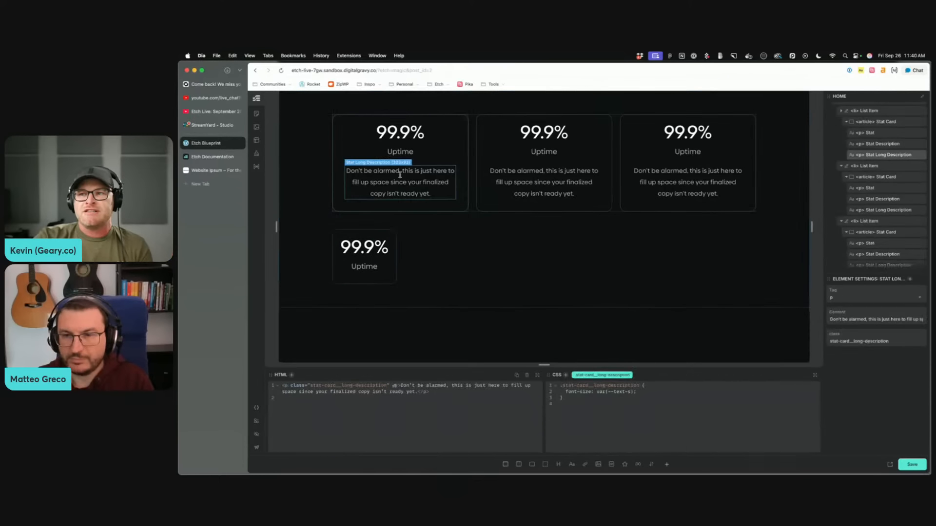
left_click(293, 262)
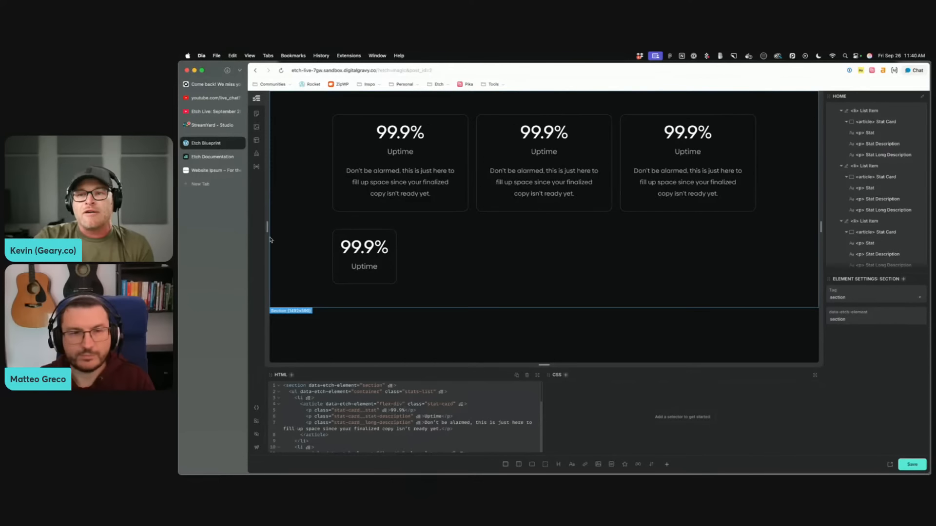
mouse_move(267, 233)
left_mouse_down()
mouse_move(317, 229)
mouse_move(267, 229)
left_mouse_up()
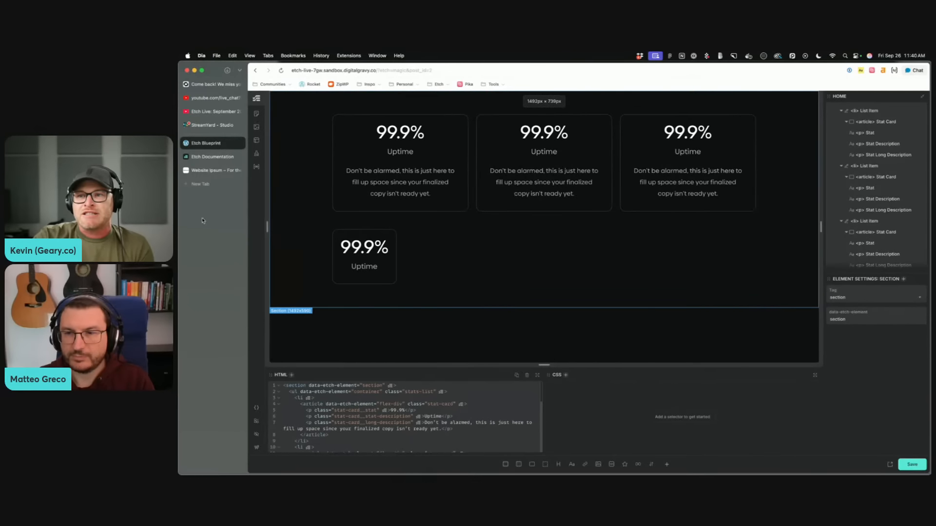
left_click(372, 246)
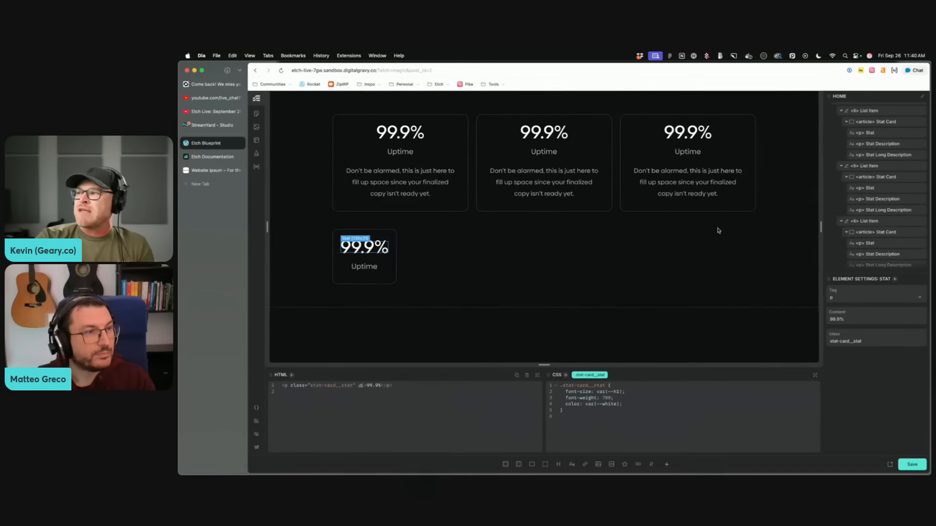
left_click(469, 260)
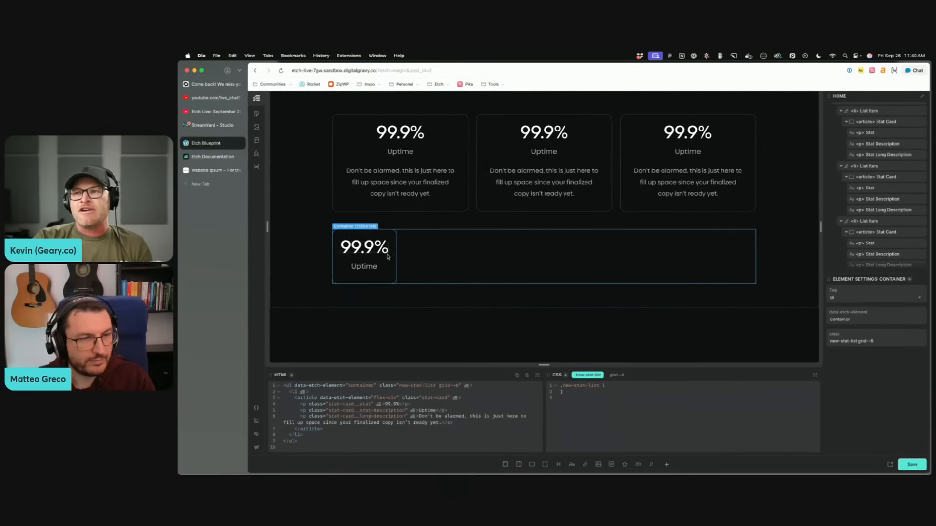
Step: Examine the 275px container query that hides the long description in the first stat card's .stat-card CSS
left_click(461, 160)
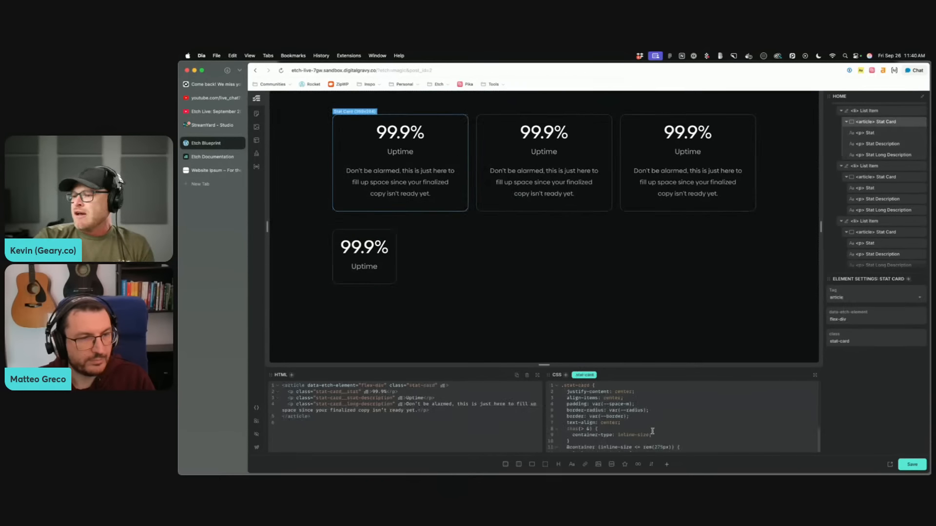
scroll(652, 432, "down", 2)
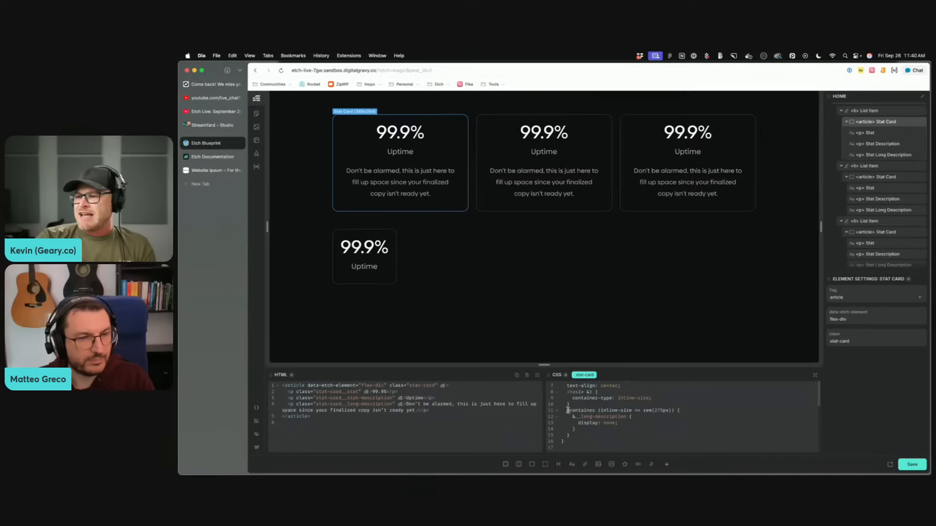
left_click_drag(567, 410, 570, 435)
scroll(580, 422, "up", 5)
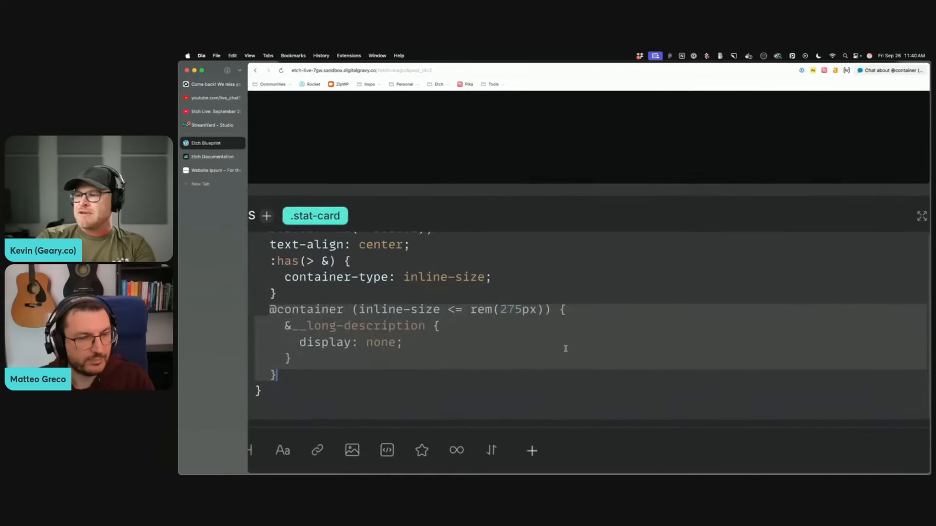
scroll(540, 228, "down", 5)
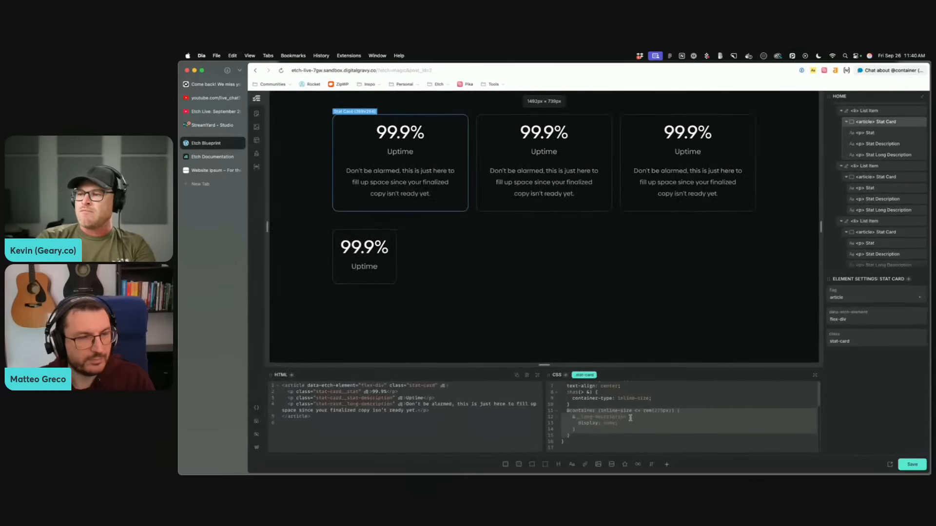
left_click_drag(643, 368, 643, 222)
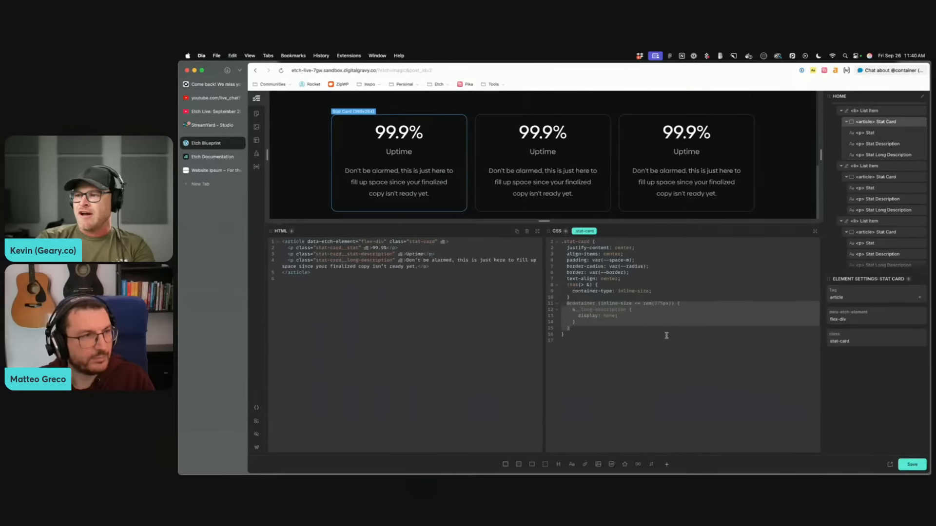
left_click_drag(543, 222, 547, 263)
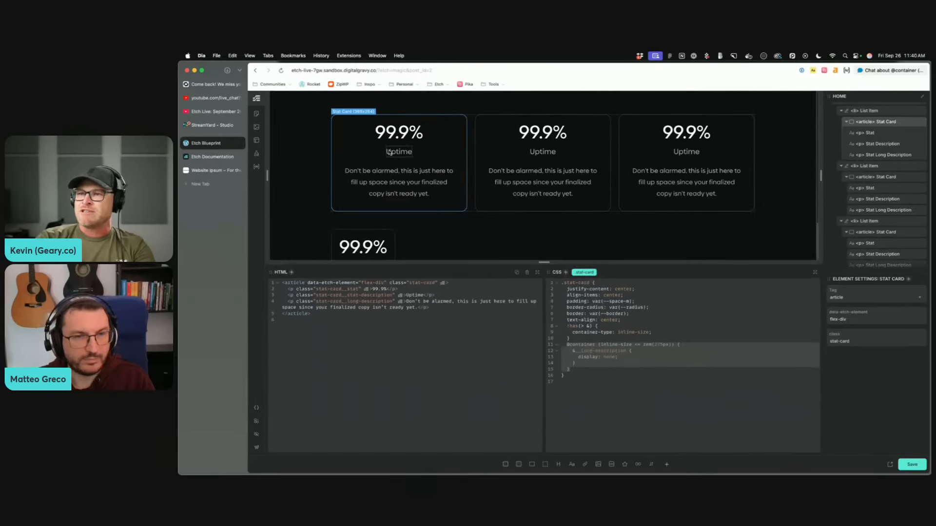
left_click_drag(648, 266, 643, 366)
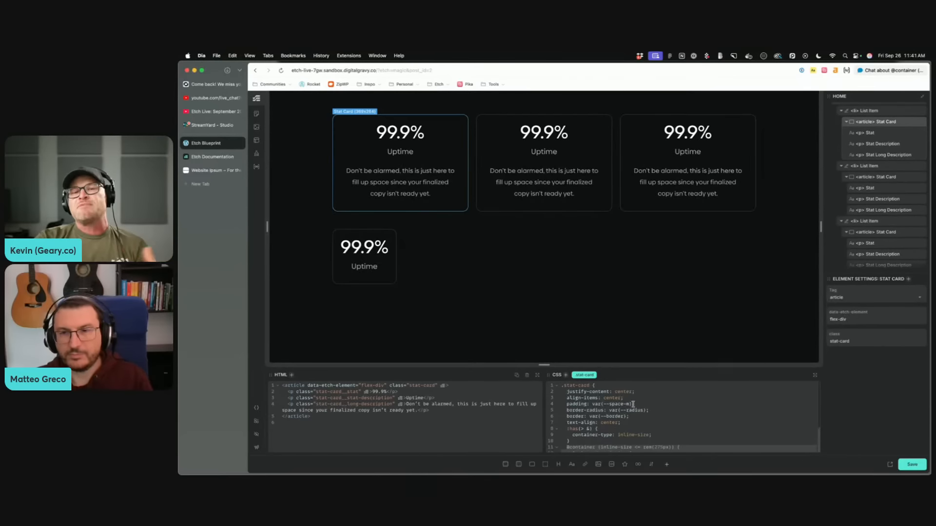
Step: Duplicate the 275px container query directly below the original in the .stat-card CSS
scroll(631, 413, "down", 2)
scroll(630, 413, "up", 5)
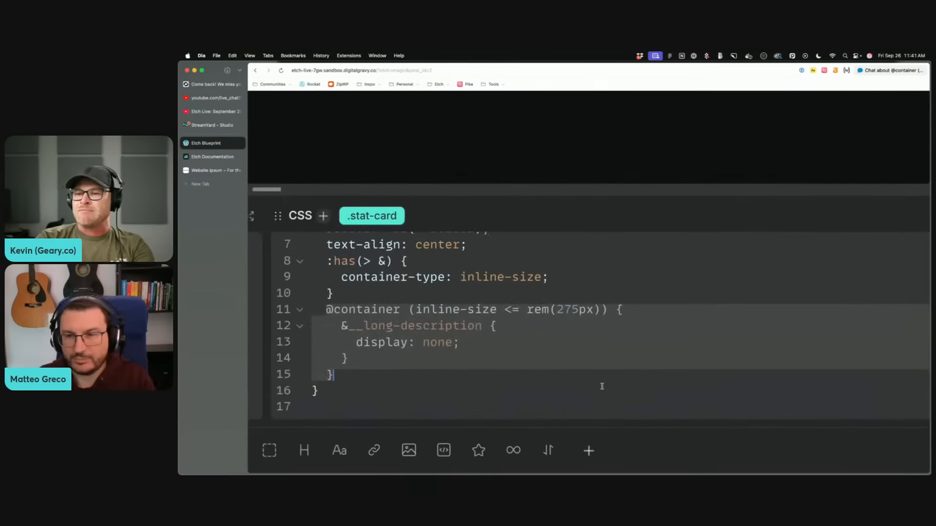
left_click(536, 394)
left_click(532, 375)
key("Return")
type("@container (inline-size <= rem(275px)) {   &__long-description {    display: none;   }  }")
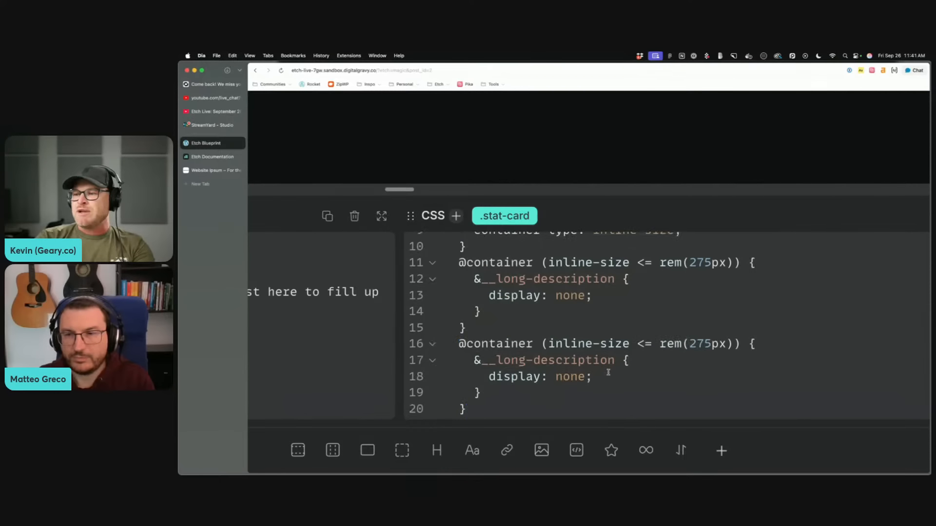
Step: Change the copied container query's condition to inline-size > rem(275px)
left_click(642, 344)
key("BackSpace")
key("BackSpace")
type(">")
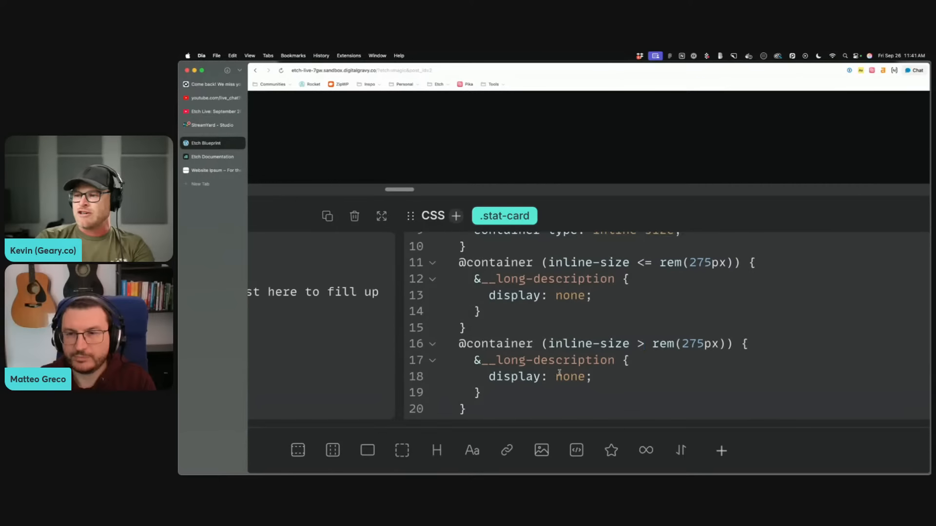
Step: Change the nested selector in the greater-than container query to &__description
double_click(511, 361)
left_click(533, 361)
key("BackSpace")
key("BackSpace")
key("BackSpace")
key("BackSpace")
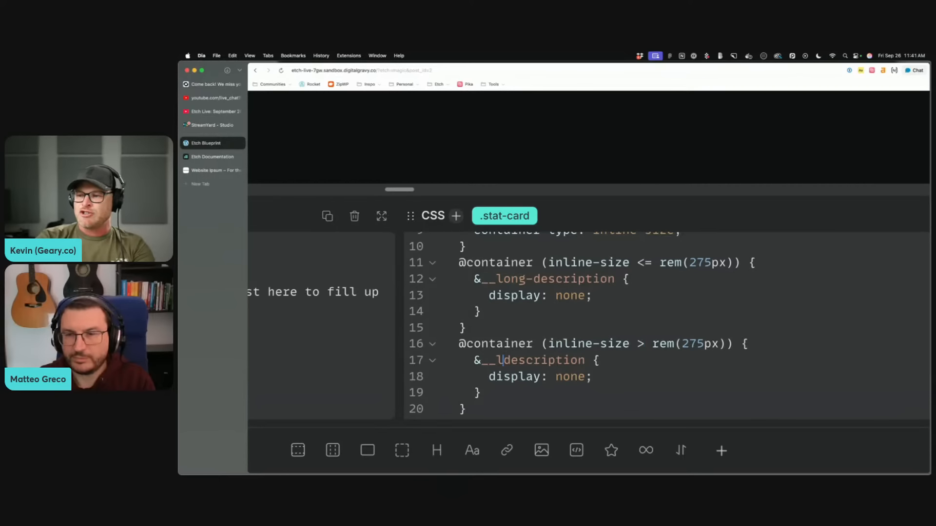
key("BackSpace")
key("super+0")
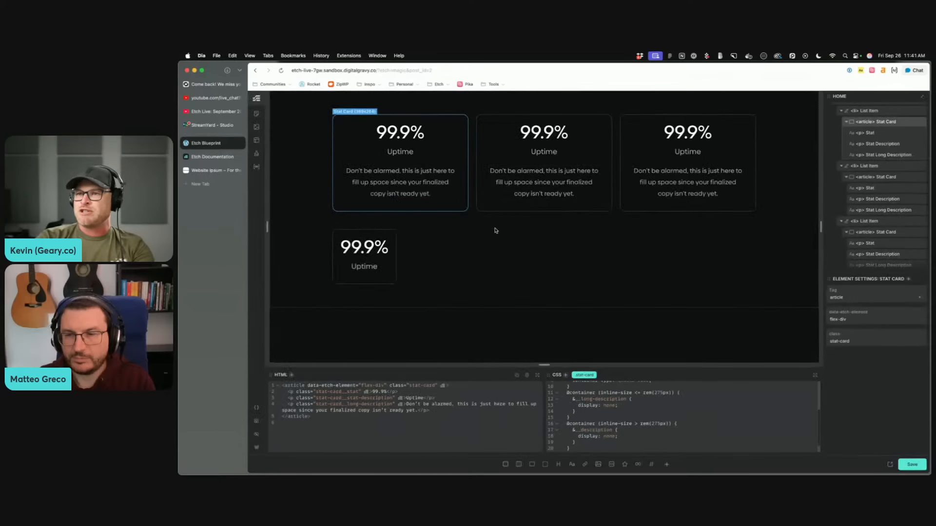
Step: Check the Uptime text's class, correct the greater-than query's nested selector to &__stat-description, and save the page
scroll(637, 432, "down", 2)
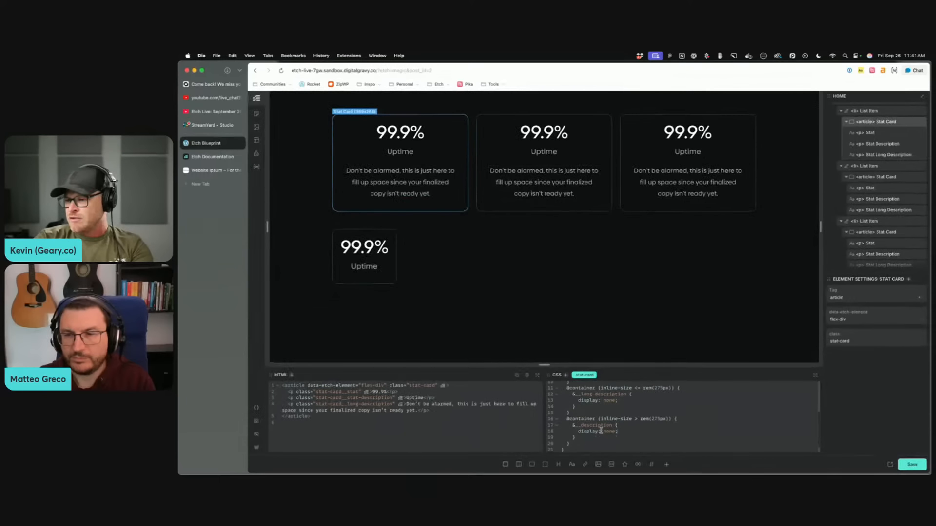
left_click(400, 152)
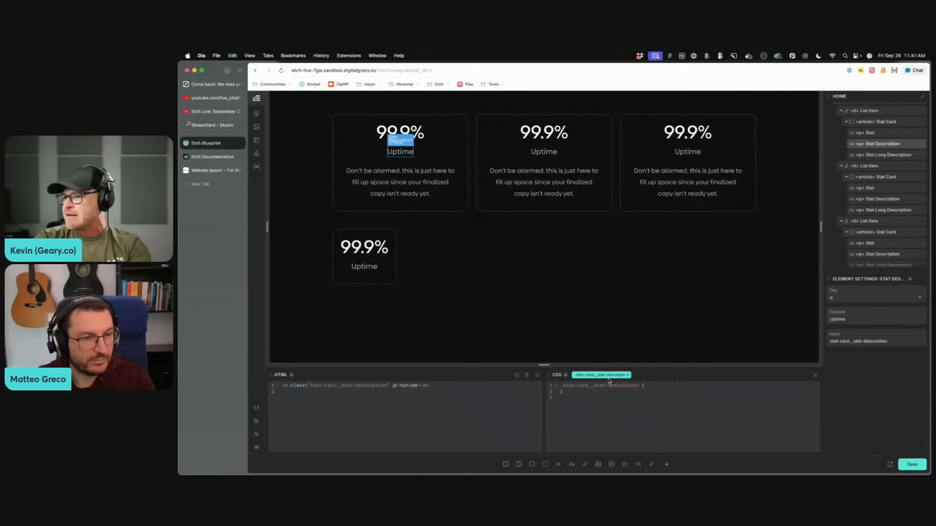
left_click(880, 122)
scroll(599, 429, "down", 3)
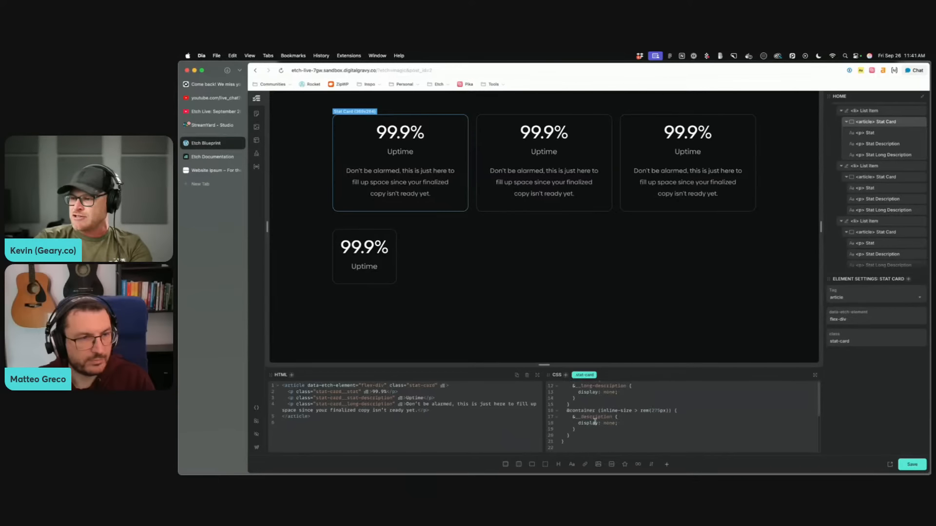
type("-")
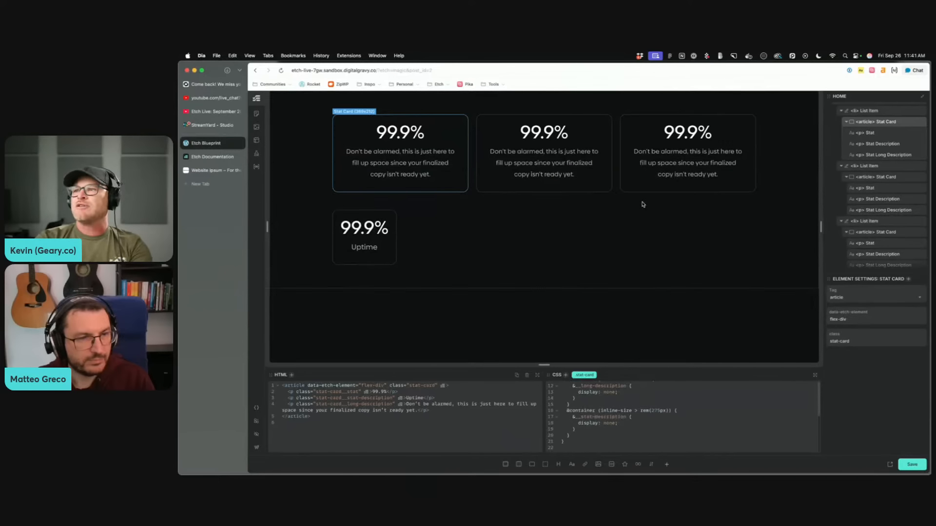
key("super+s")
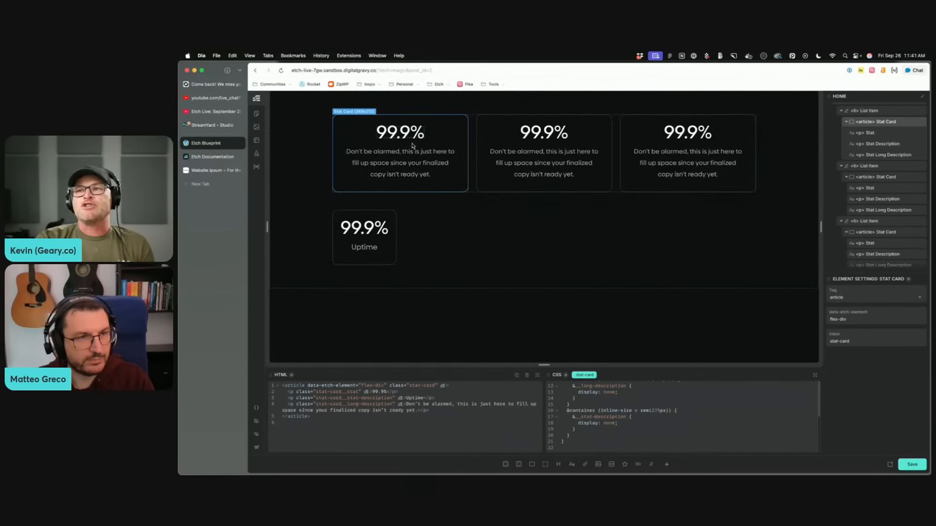
Step: Compare the stat card in the six-column grid with the original stats list cards and locate its list item in the page structure
left_click(393, 224)
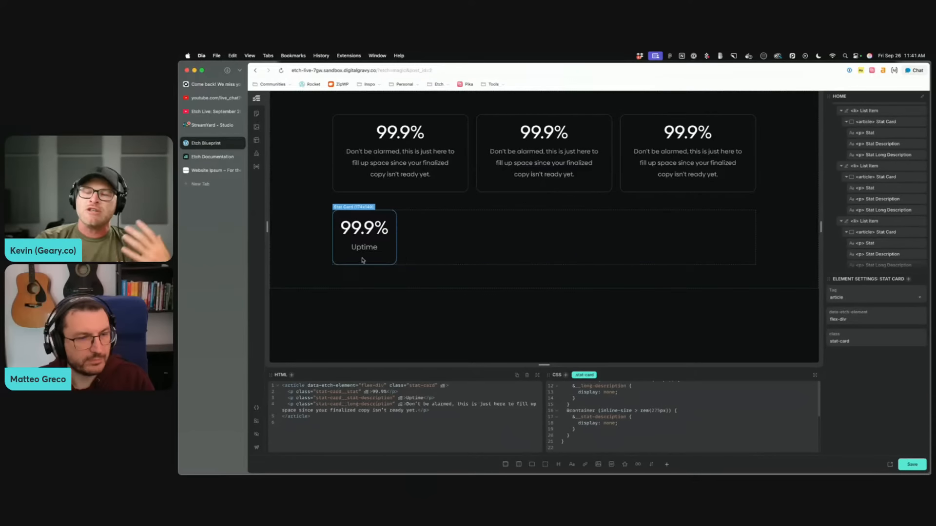
left_click(581, 253)
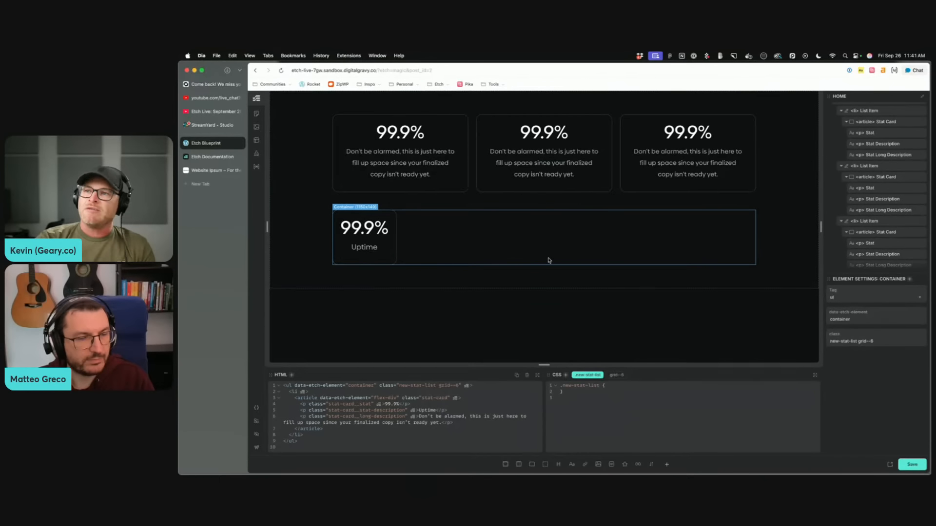
left_click(448, 137)
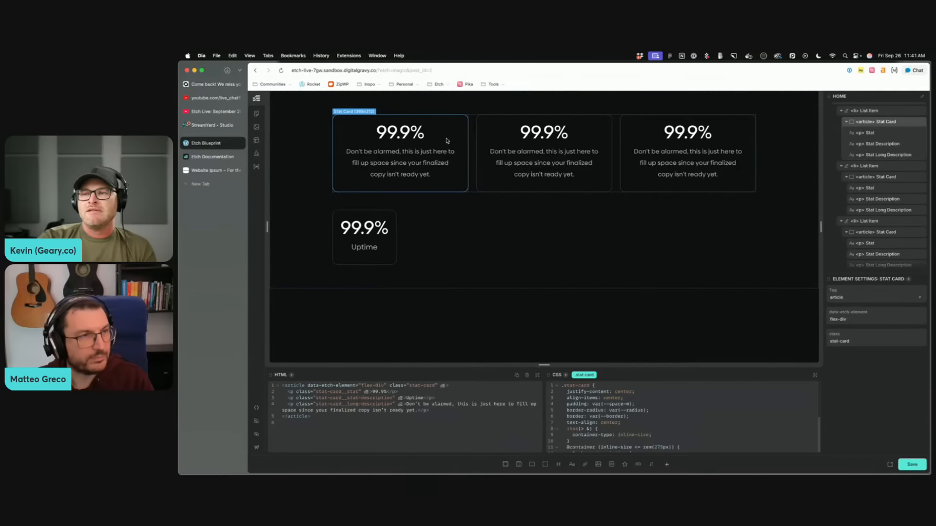
left_click(439, 230)
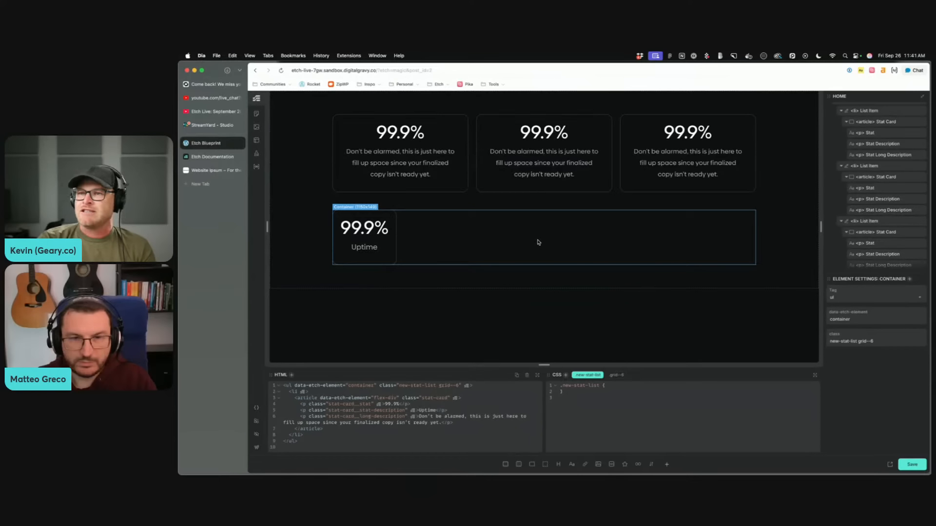
left_click(801, 225)
left_click(390, 230)
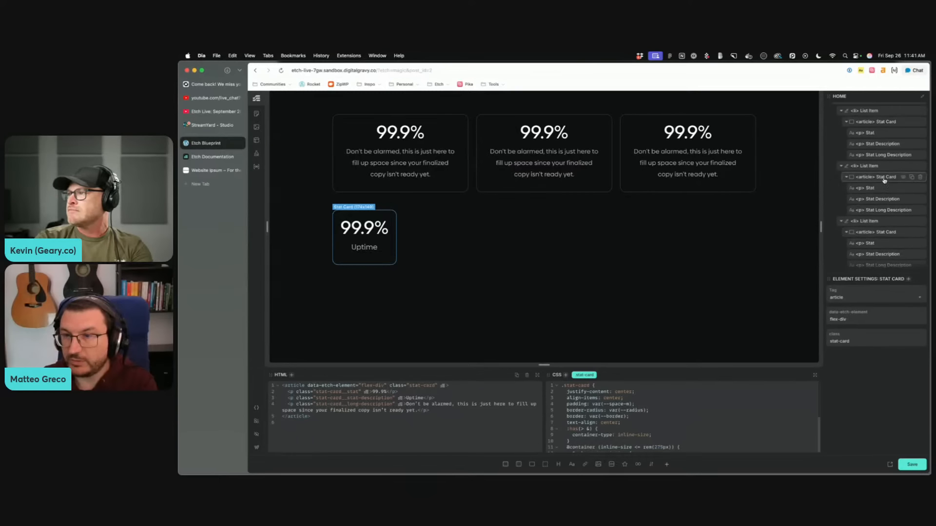
scroll(877, 201, "down", 3)
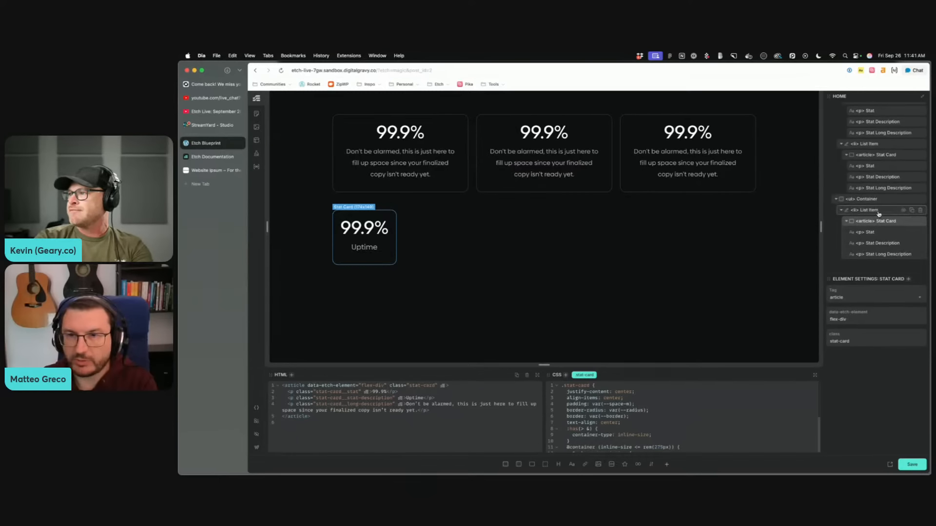
Step: Duplicate the list item in the six-column container five times to fill the row, and save the page
left_click(879, 212)
left_click(912, 211)
left_click(912, 210)
left_click(911, 210)
left_click(911, 211)
left_click(912, 211)
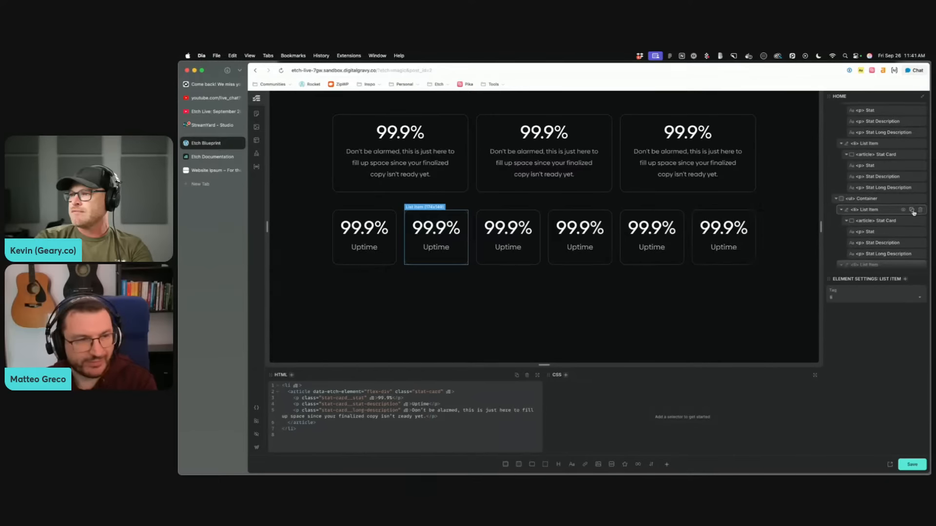
key("super+s")
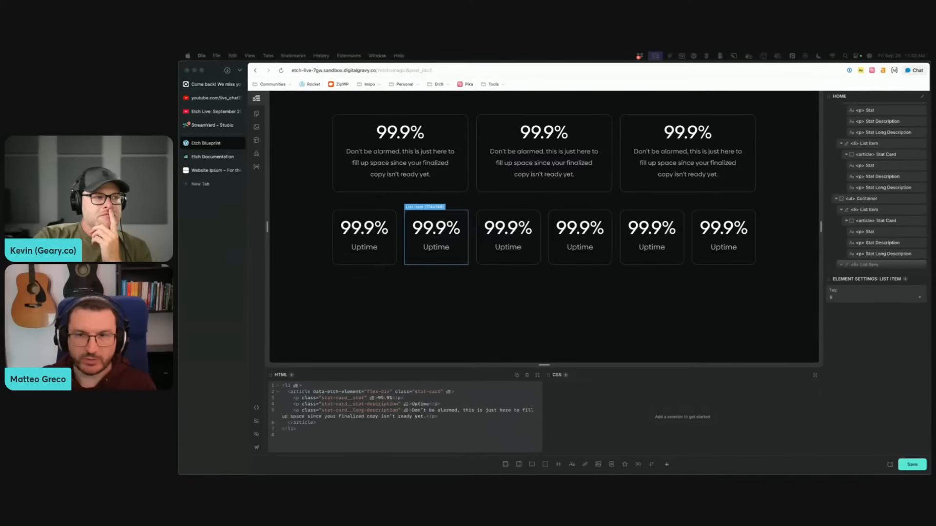
Step: Compare the six-column container's cards with the original stats list, saving the page along the way
left_click(600, 293)
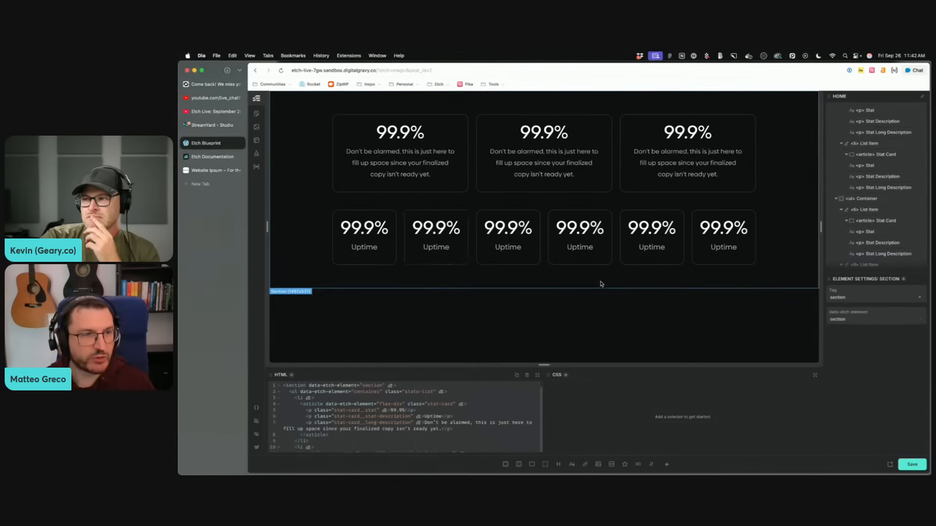
left_click(575, 259)
left_click(632, 279)
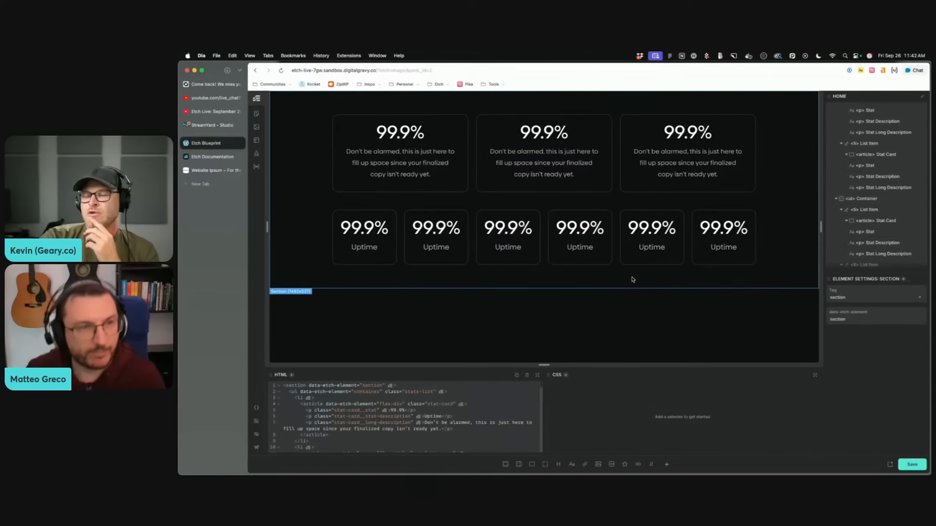
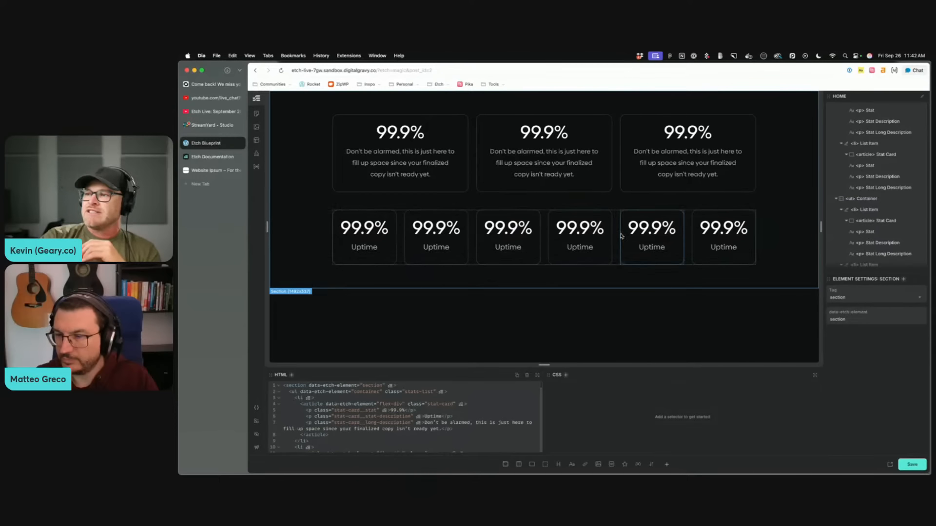
left_click(628, 246)
key("super+s")
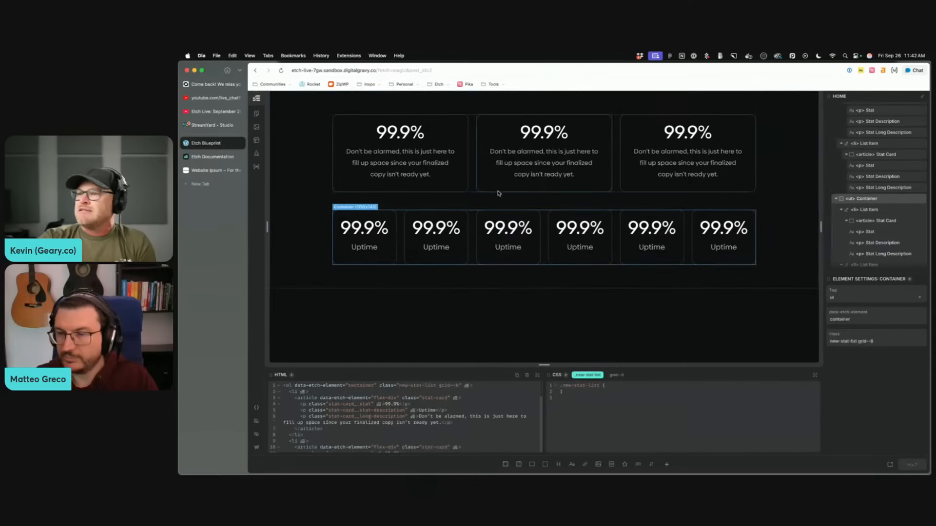
left_click(472, 131)
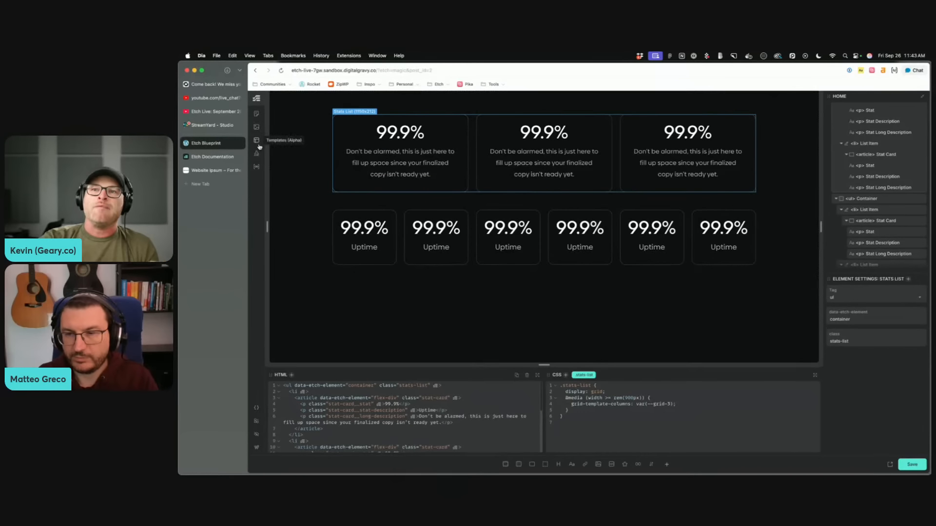
Step: Create a new loop in the Loop Manager and name it Stats
left_click(256, 166)
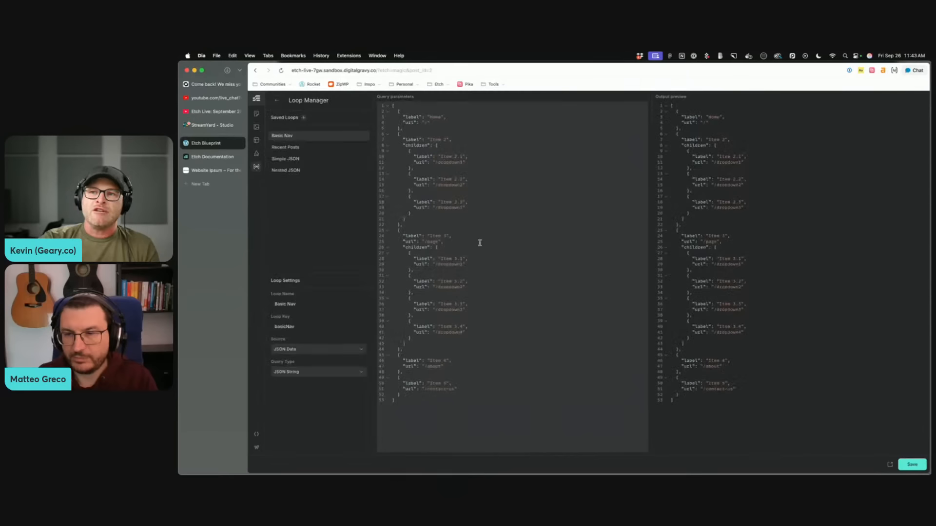
left_click(304, 119)
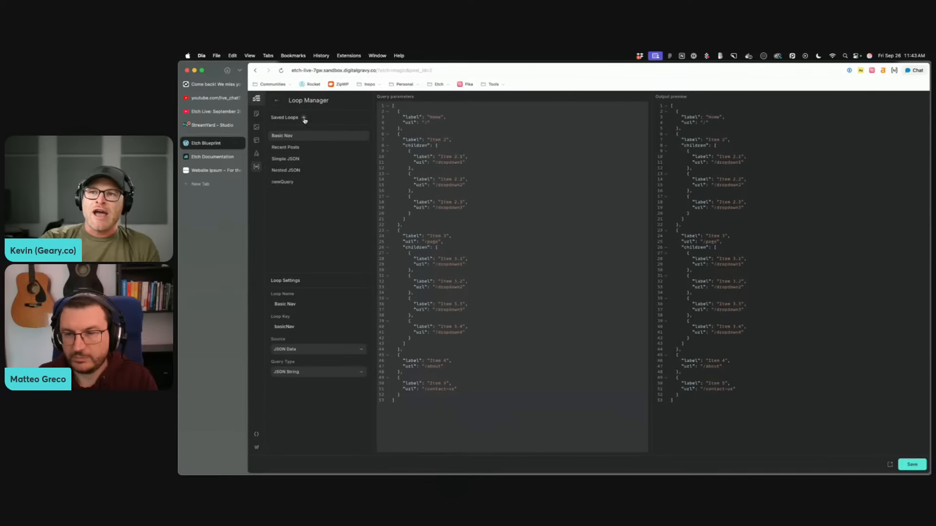
left_click(302, 182)
double_click(317, 304)
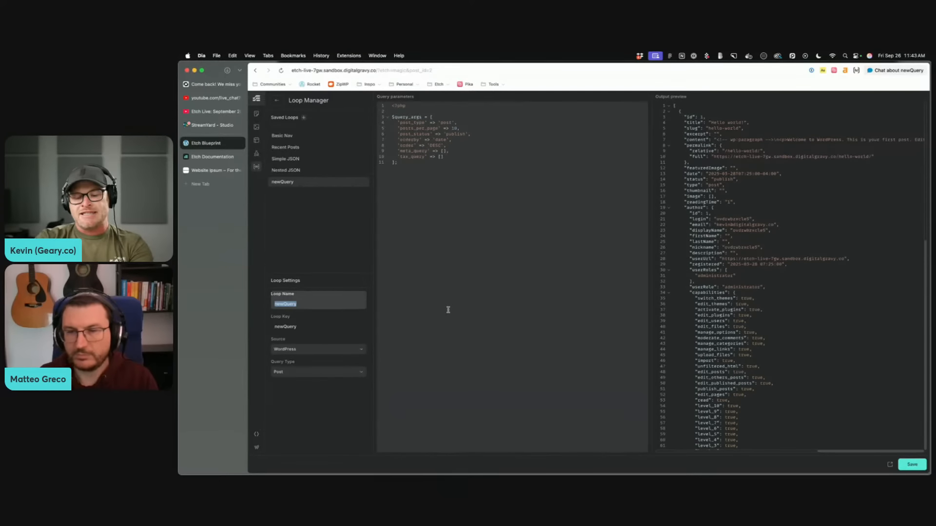
type("Stats")
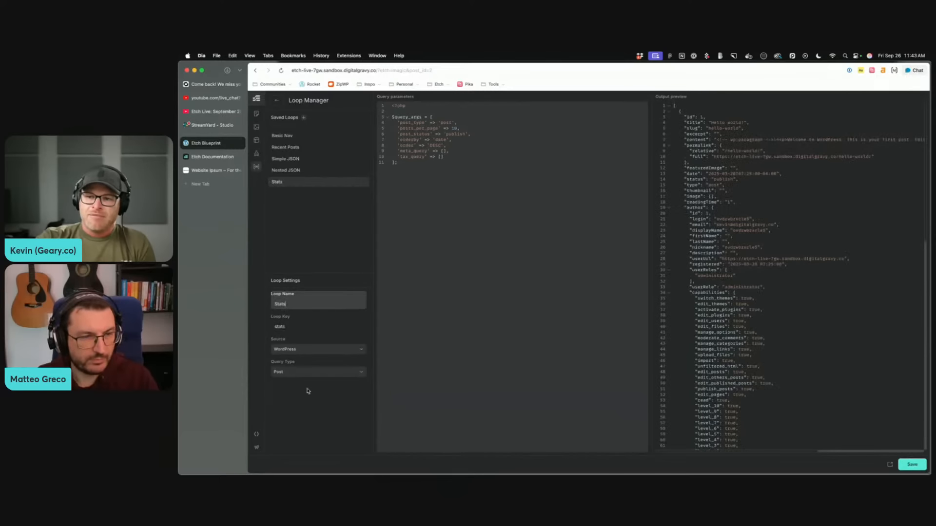
Step: Set the Stats loop's source to JSON Data and look over the sample JSON items
left_click(307, 363)
left_click(300, 381)
left_click(300, 348)
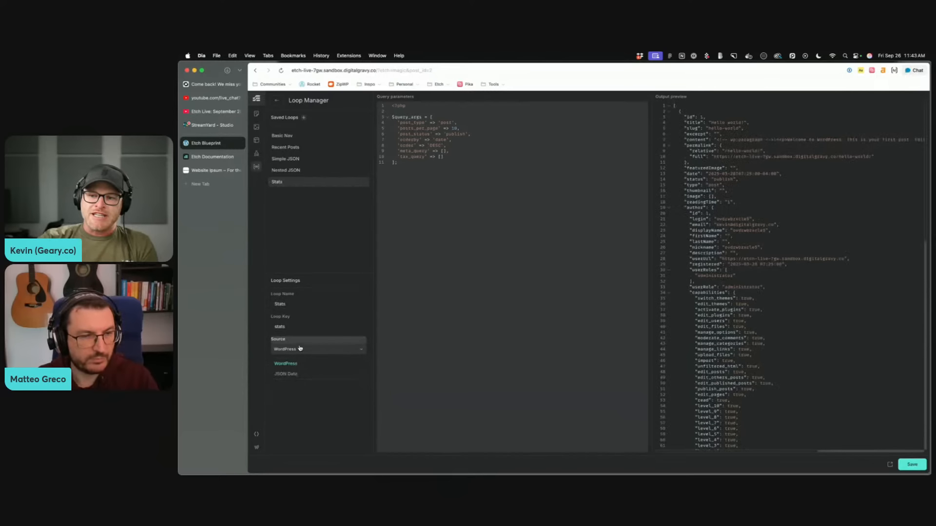
left_click(292, 375)
left_click_drag(437, 154, 403, 116)
left_click(414, 160)
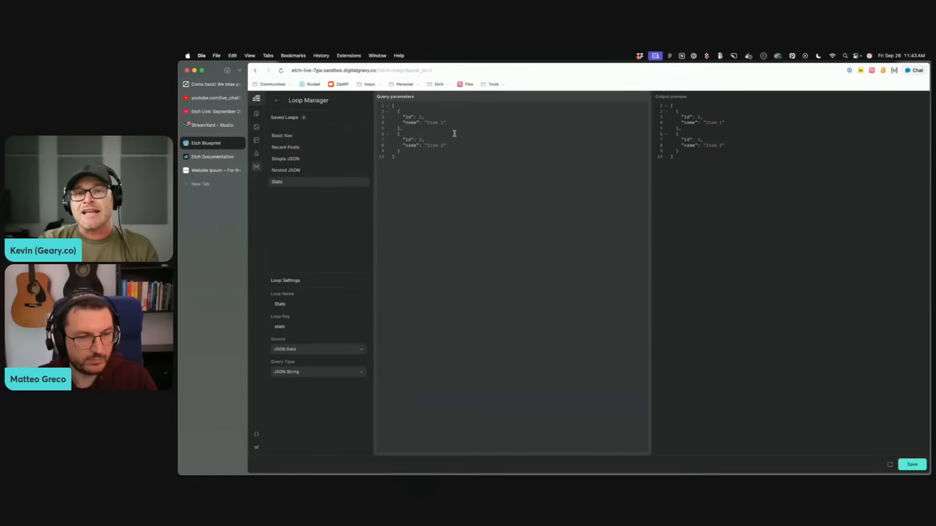
Step: Check the stats list on the page, reopen the Stats loop, and rename the id key to stat in both JSON items
left_click(277, 101)
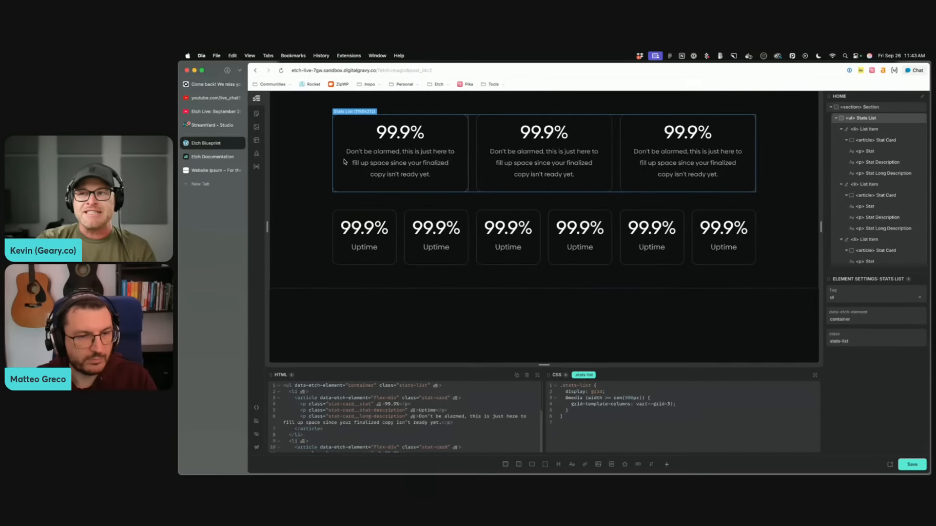
left_click(256, 167)
left_click(296, 185)
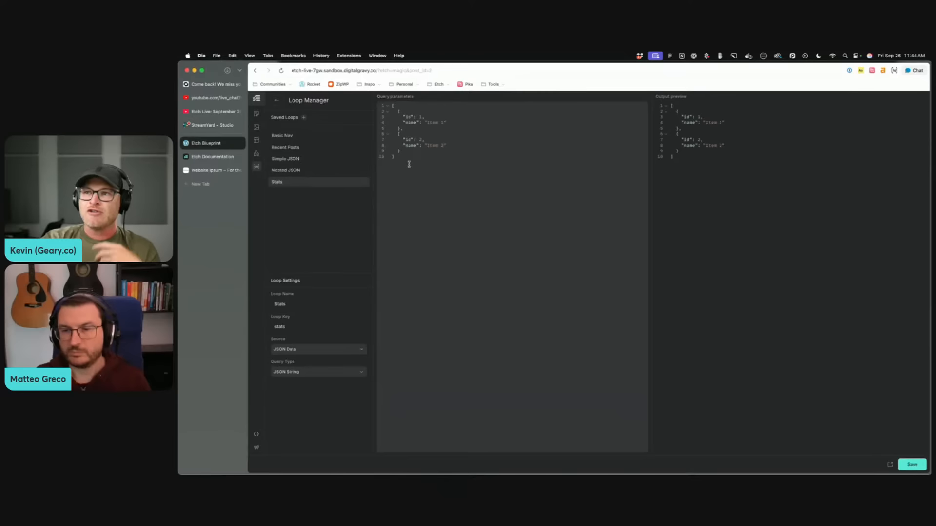
left_click(411, 120)
key("super+d")
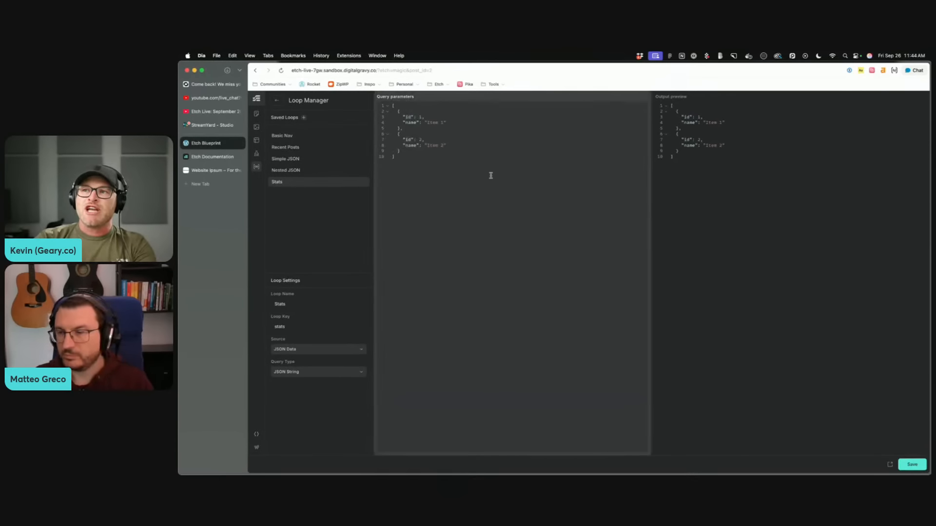
type("stat")
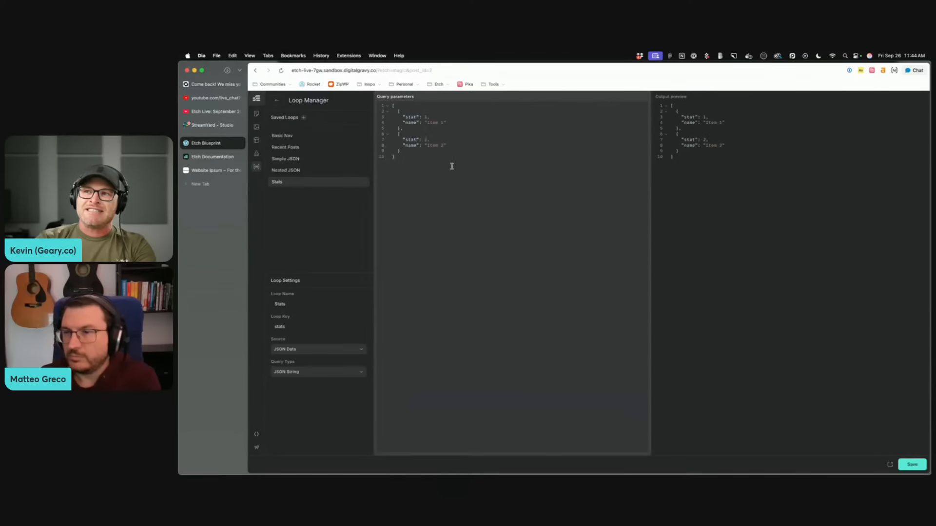
Step: Set the stat values to the strings "99%" in the first item and "5000" in the second
double_click(427, 118)
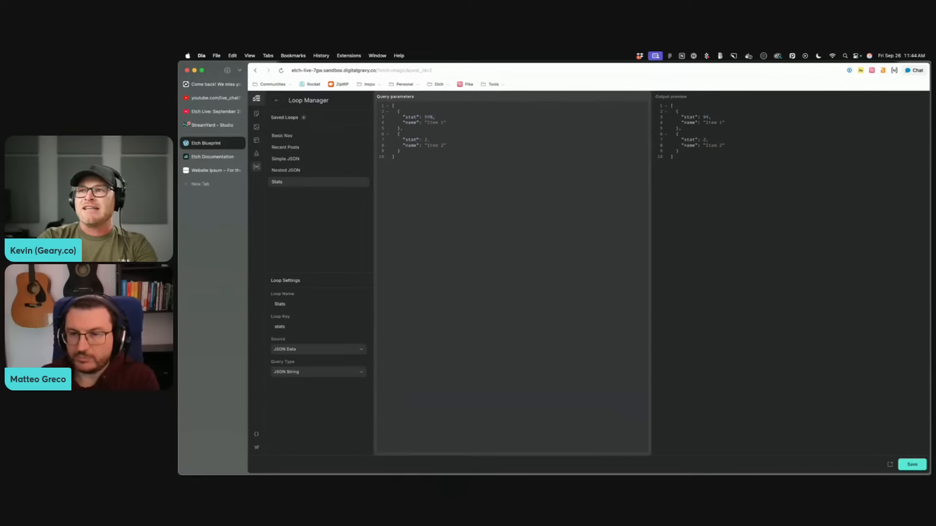
type("\"")
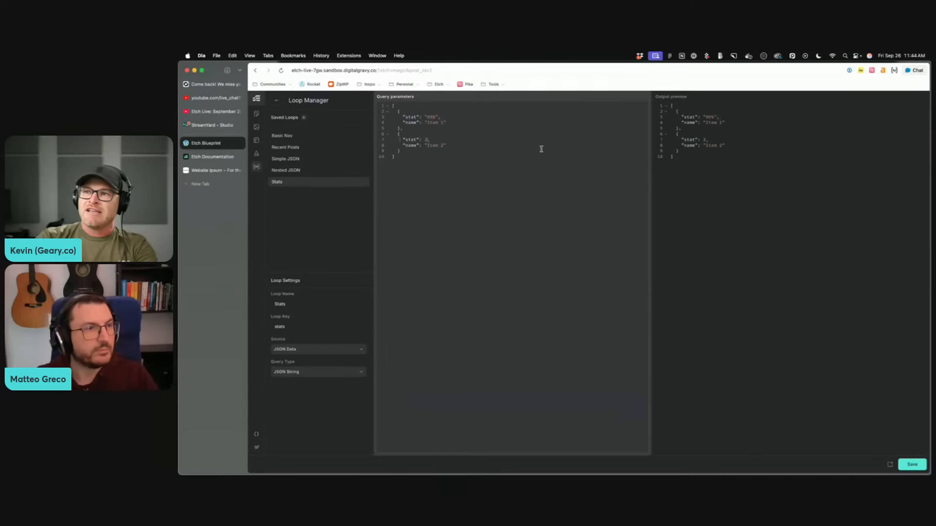
type("\"")
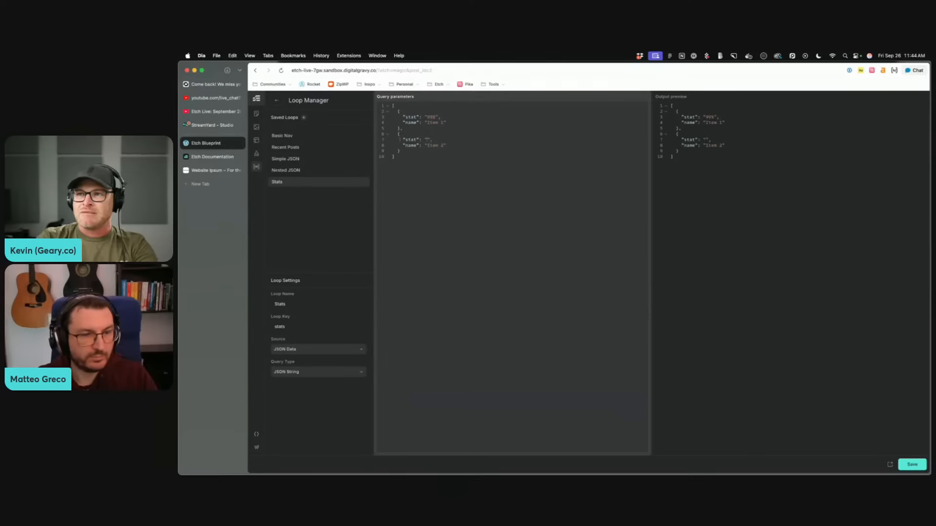
type("5000")
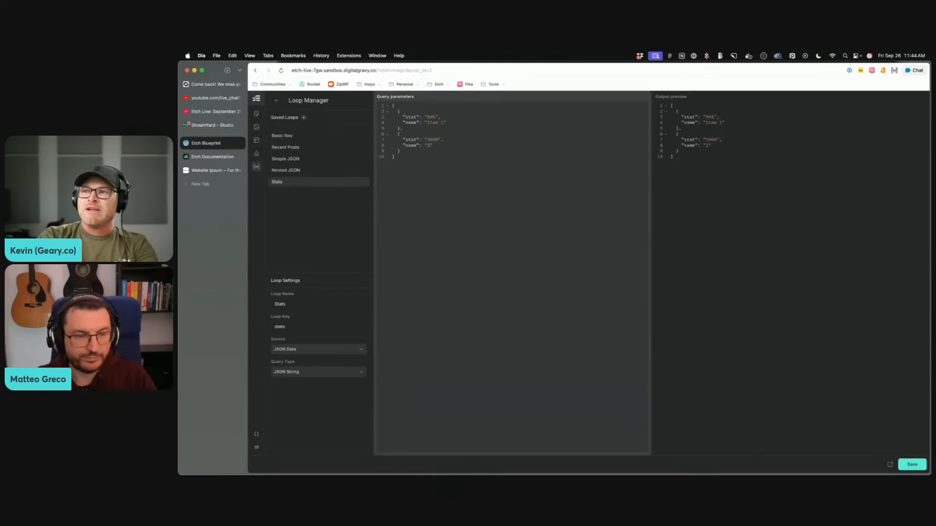
Step: Set the second item's name value to "Happy Customers"
type("stom")
key("BackSpace")
key("BackSpace")
key("BackSpace")
key("BackSpace")
key("BackSpace")
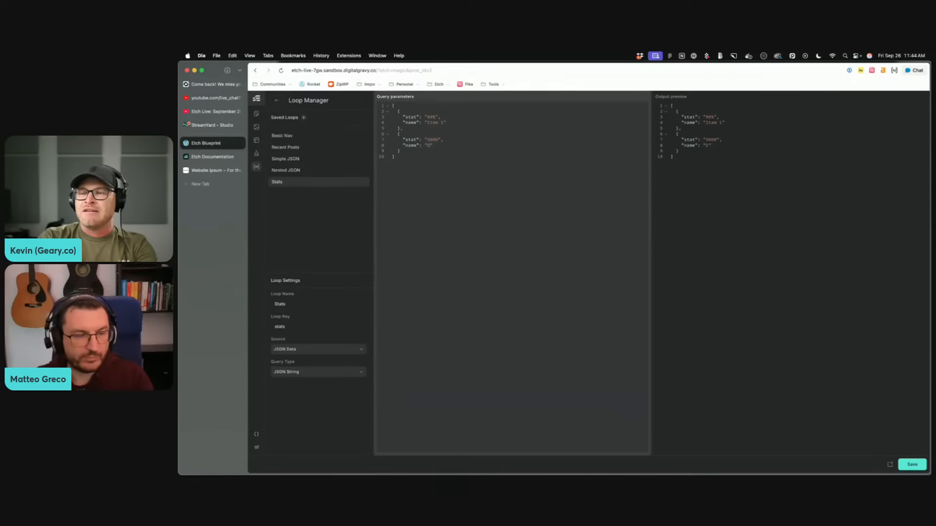
type("Happy C")
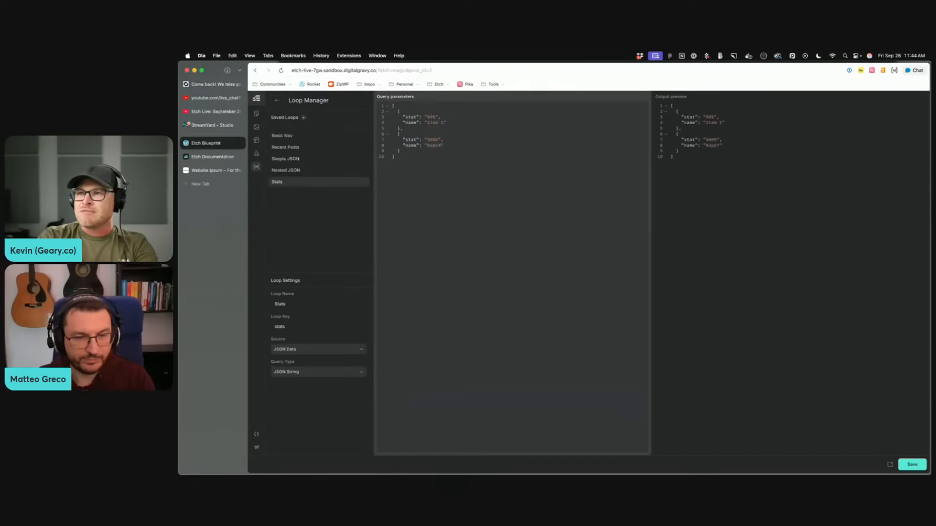
type("ustomers")
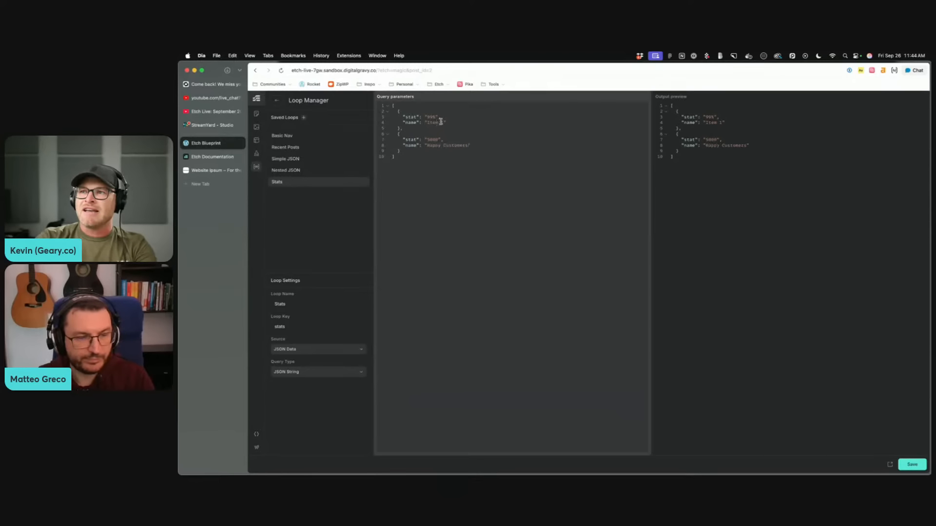
Step: Set the first item's name value to "Uptime" and rename the name key to short_description in both items
left_click(511, 123)
key("BackSpace")
key("BackSpace")
key("BackSpace")
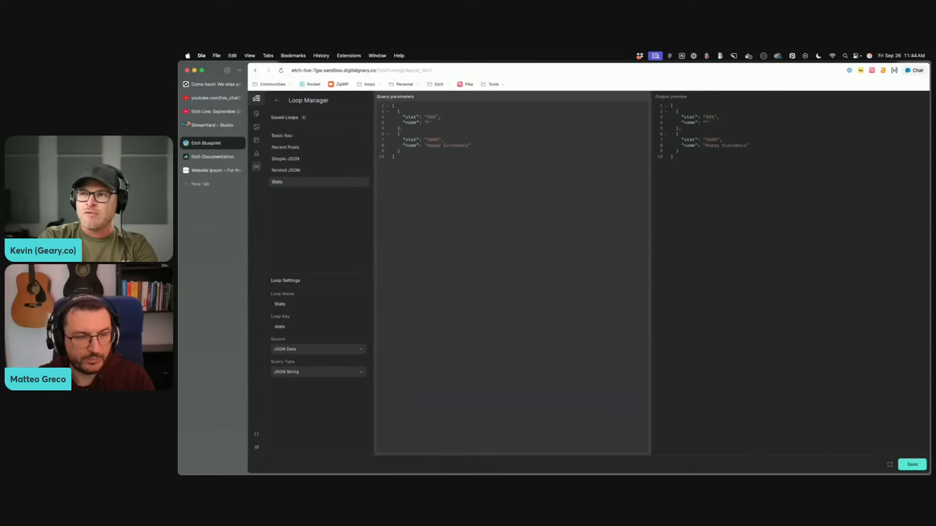
type("Uptime")
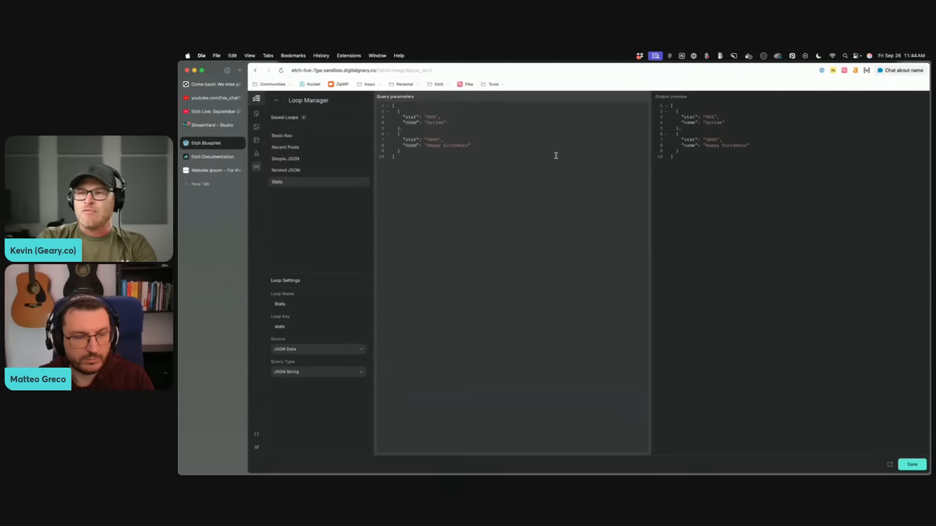
type("short")
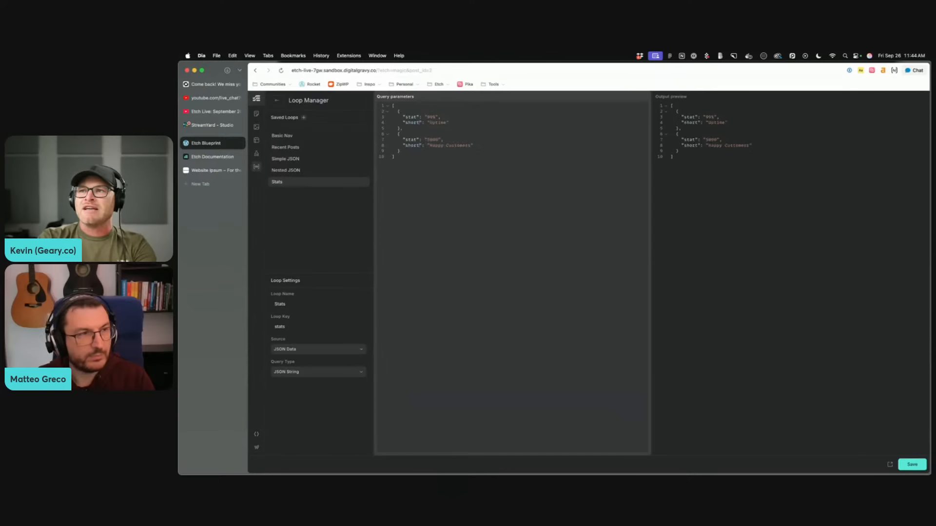
type("_description")
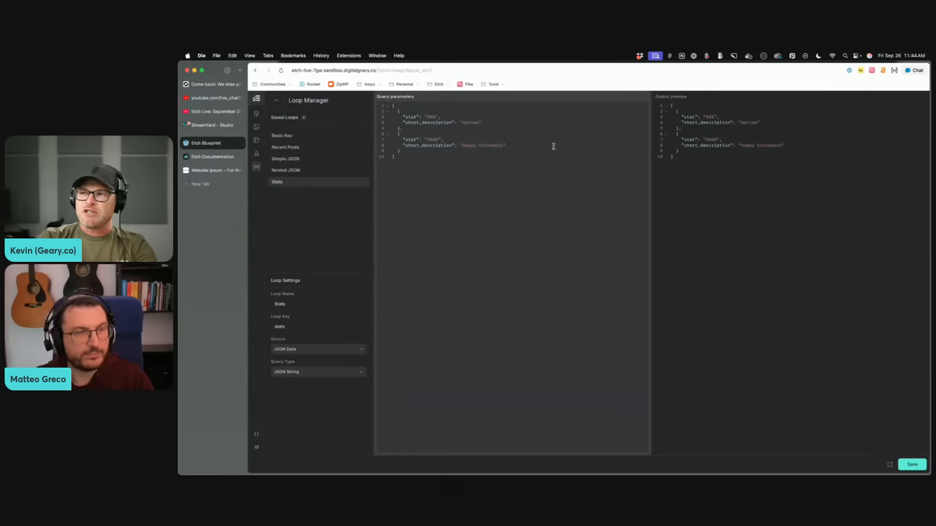
Step: Add a long_description key with an empty string value to the first item, after its short_description
left_click(492, 121)
type(",")
key("Return")
type("\"")
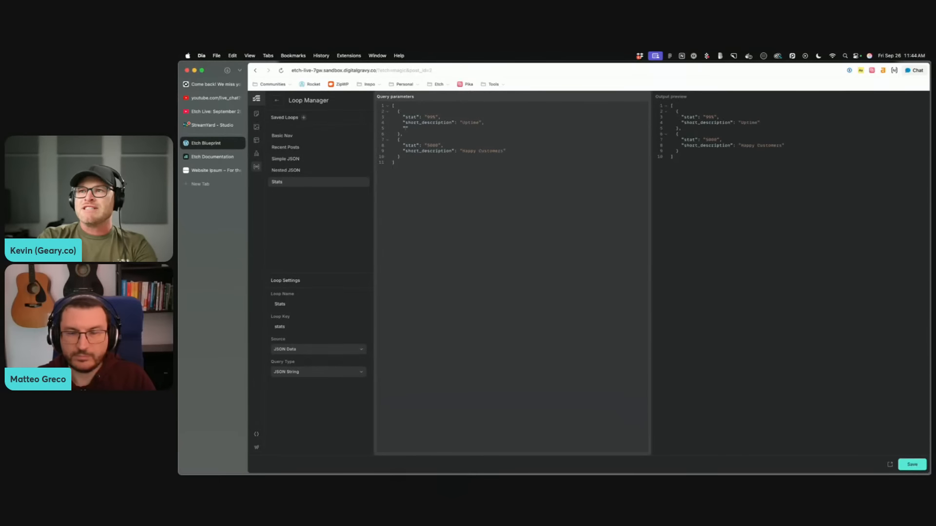
type("long_descript")
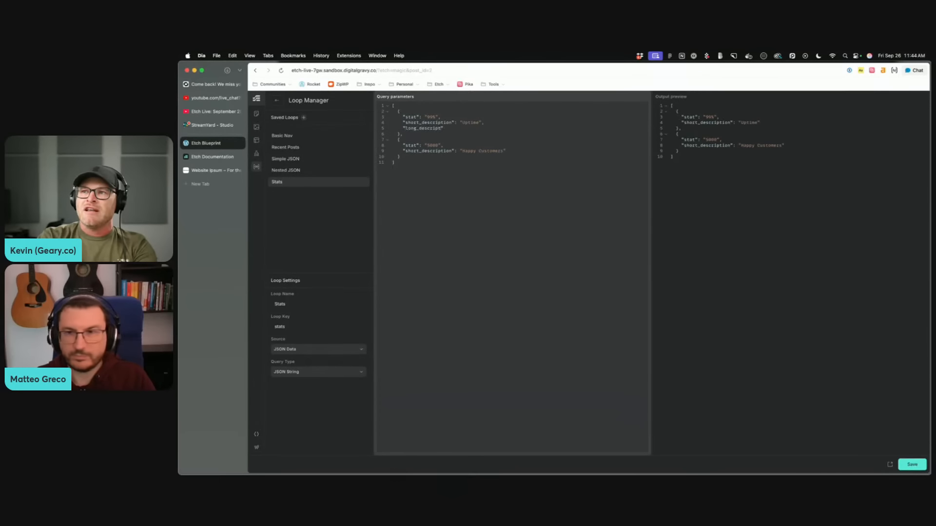
type("ion\": \"")
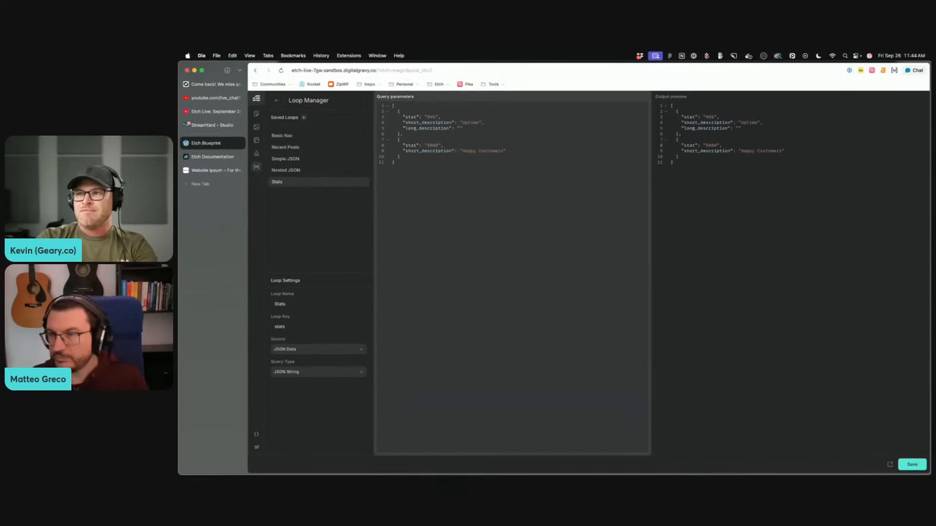
Step: Copy the empty long_description entry from the first item into the second item, below its short_description
left_click(524, 151)
type(",")
key("Return")
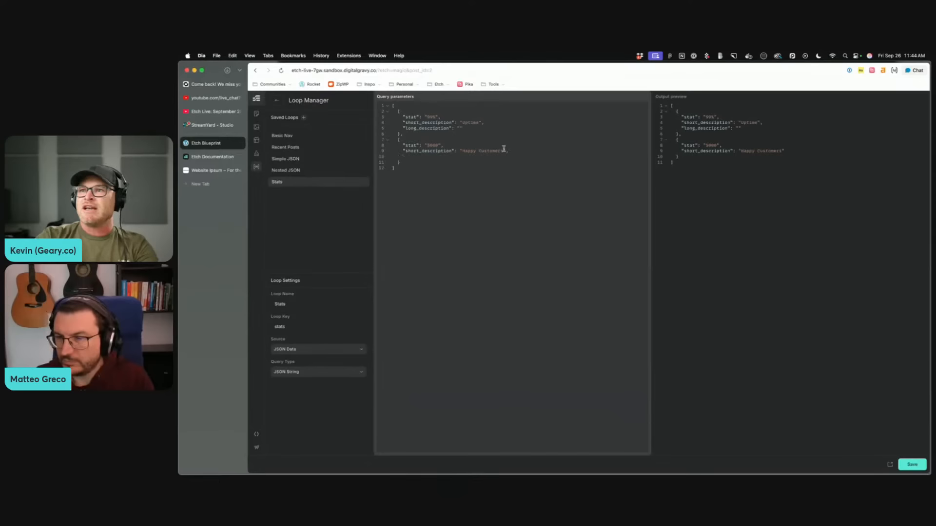
left_click_drag(463, 128, 403, 129)
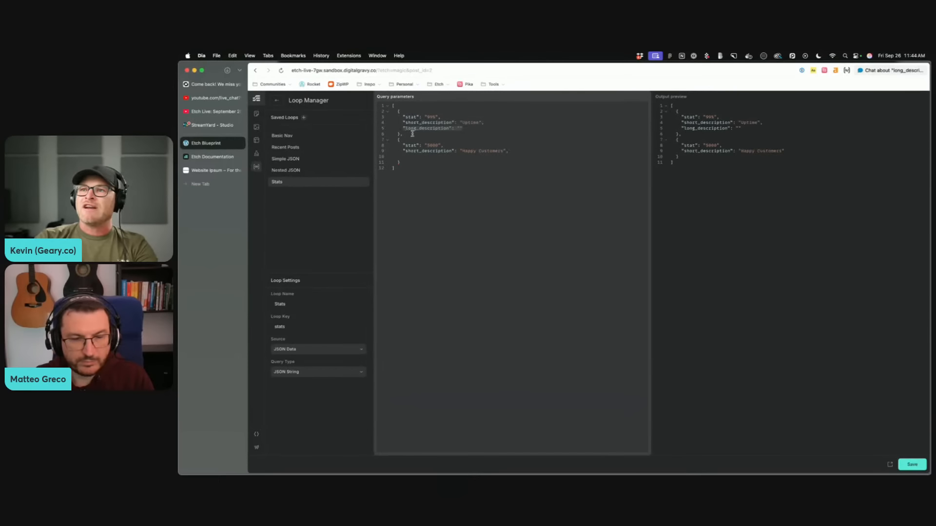
scroll(412, 141, "up", 5)
scroll(438, 163, "left", 2)
left_click(452, 207)
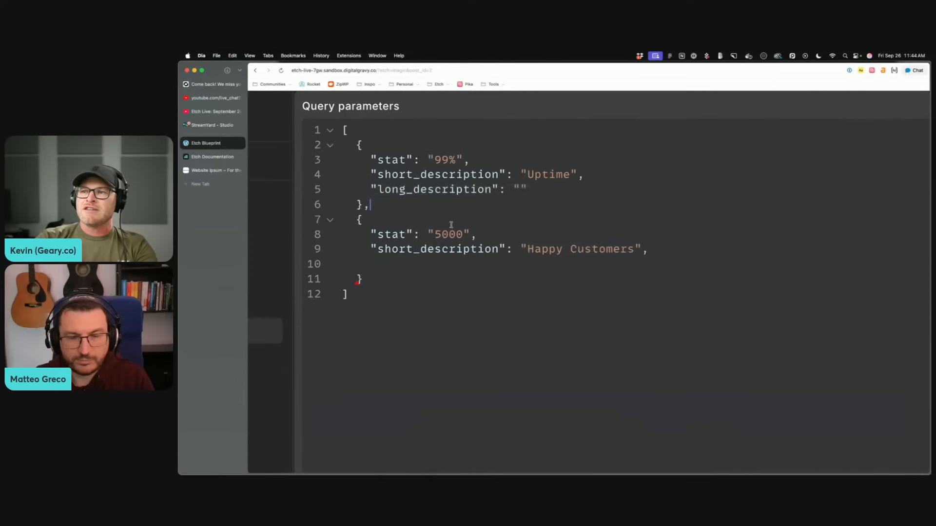
left_click_drag(527, 190, 369, 189)
key("super+c")
left_click(394, 264)
key("super+v")
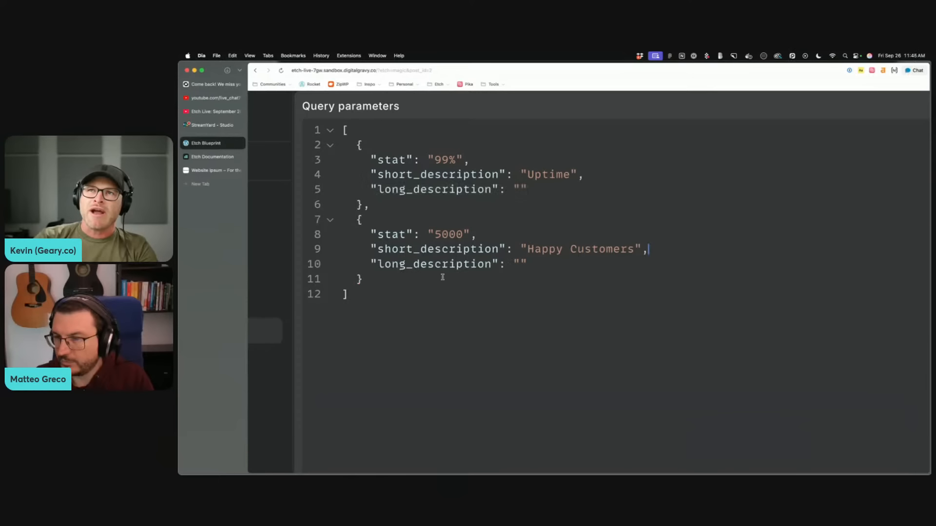
Step: Set the first item's long_description value to "This is a long description about the uptime of our servers."
scroll(443, 272, "down", 1)
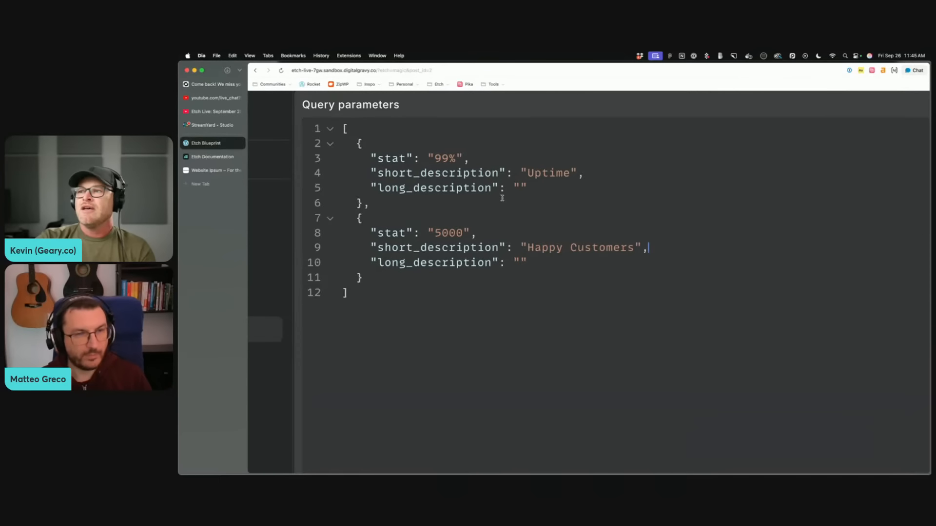
left_click(520, 183)
type("This is a long d")
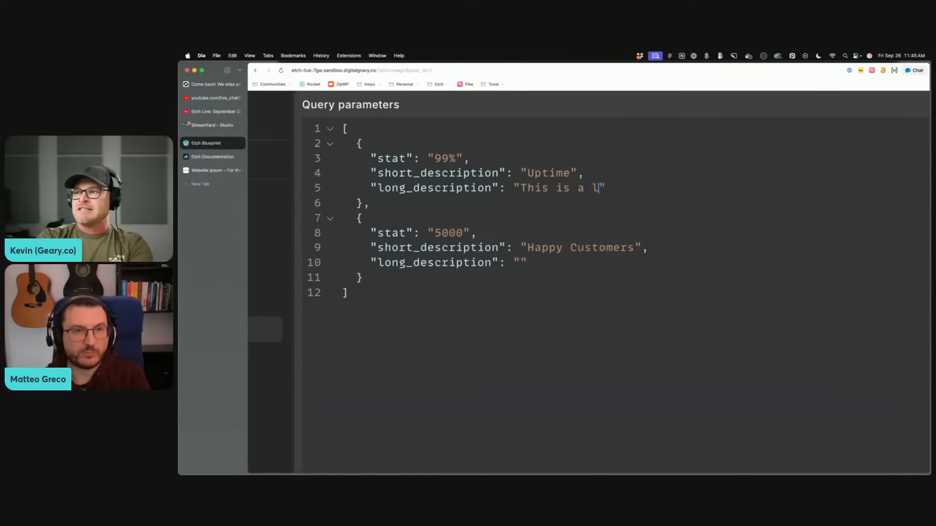
type("escription about the uptime ")
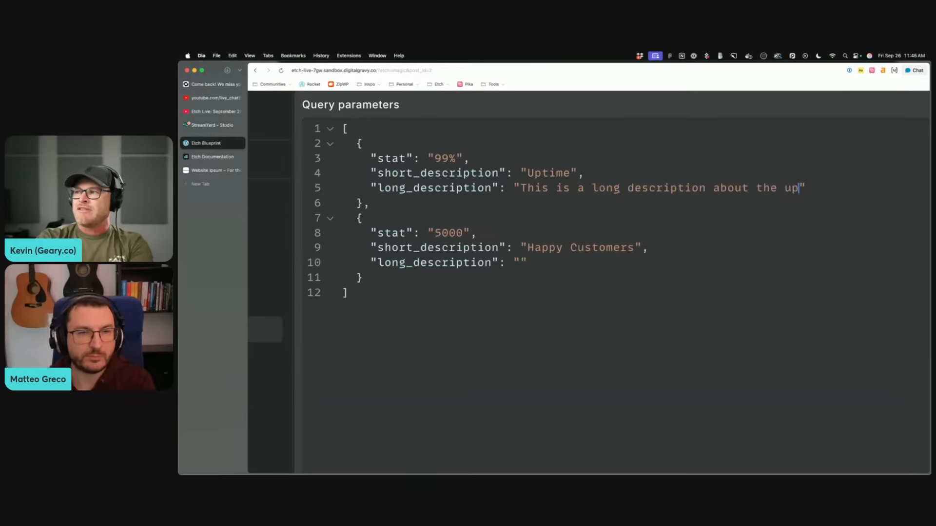
type("of our servers.")
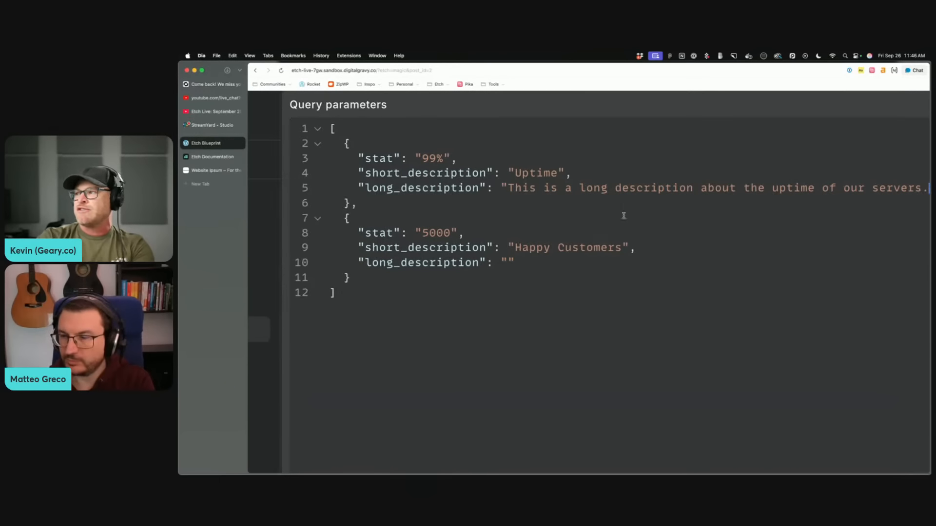
Step: Set the second item's long_description value to "We've served well over 5000 customers in the greater Atlanta area."
left_click(507, 262)
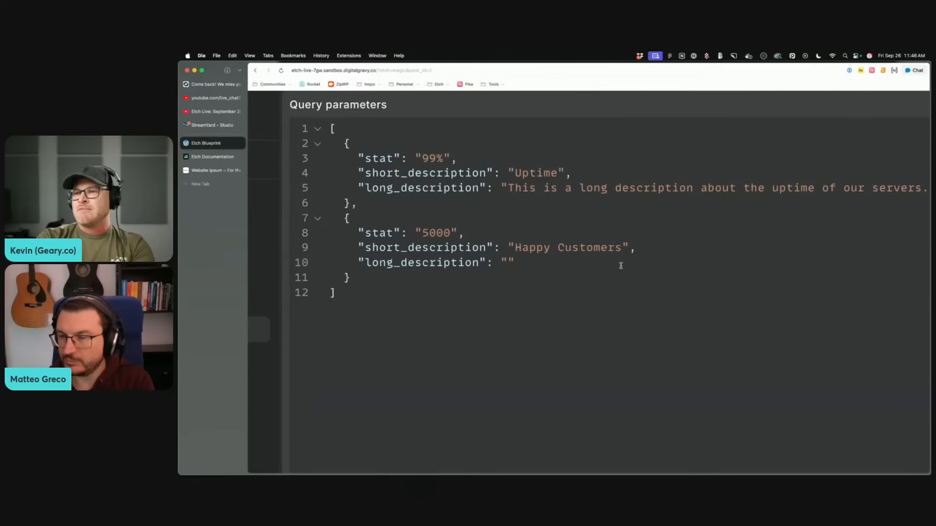
type("We've served well")
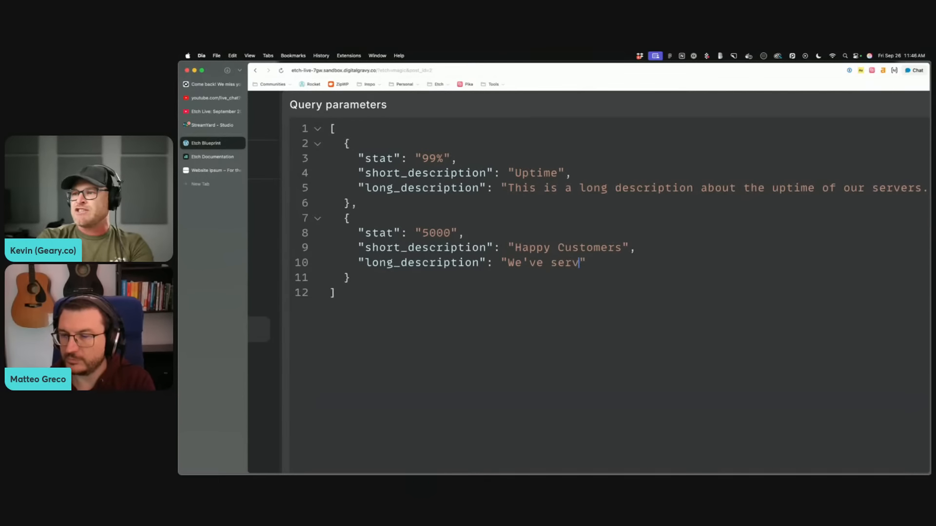
type(" over 5000 customers")
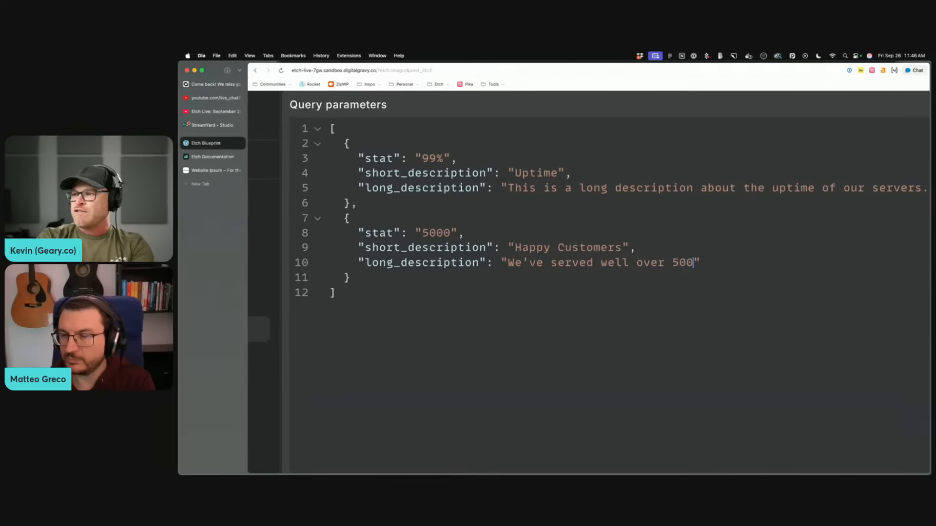
type(" in the gre")
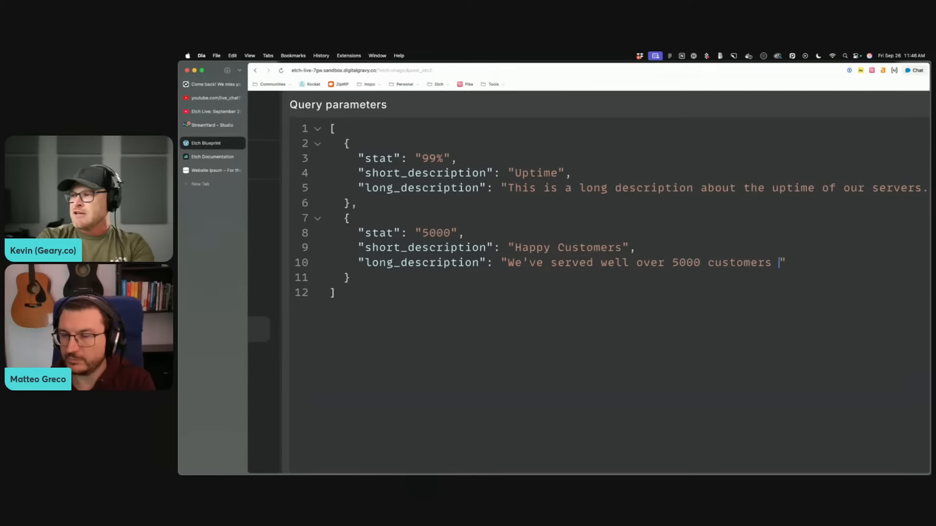
type("ater Atlanta area.")
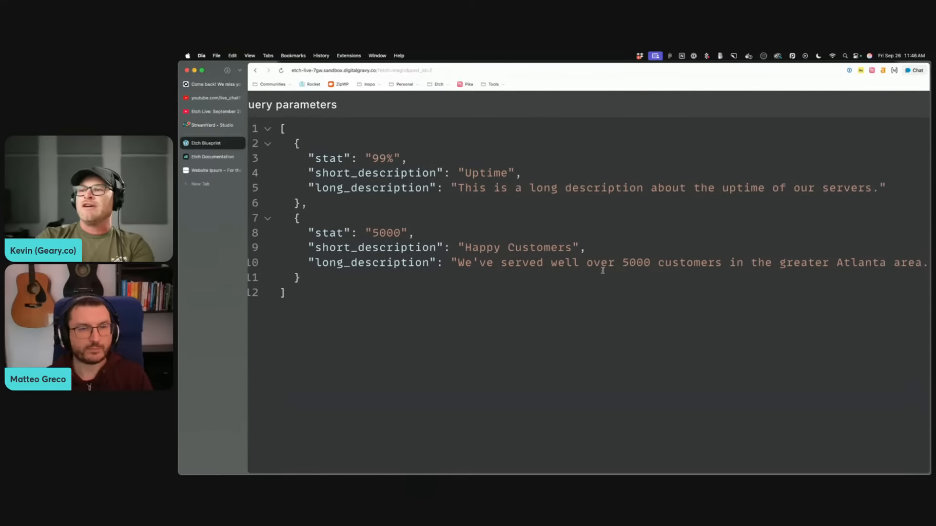
scroll(602, 271, "left", 5)
left_click(542, 277)
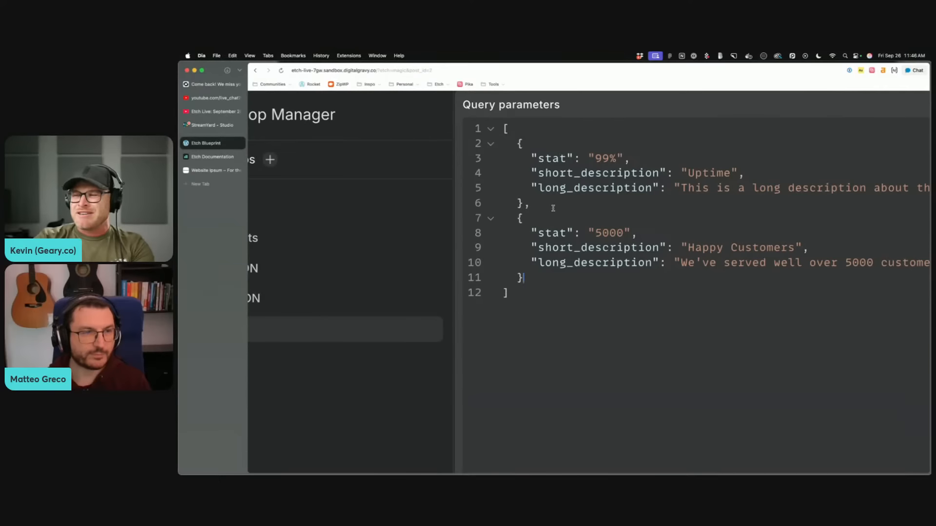
scroll(570, 244, "down", 5)
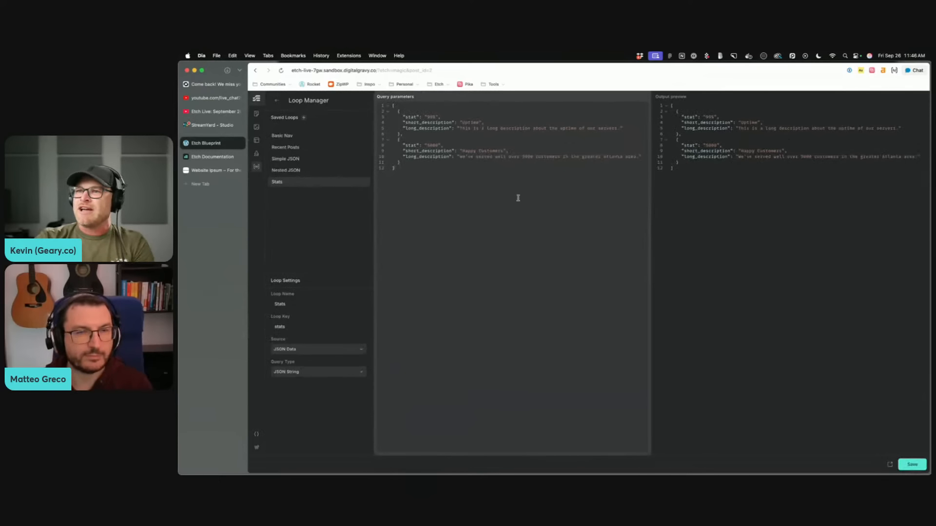
key("super+a")
left_click(490, 229)
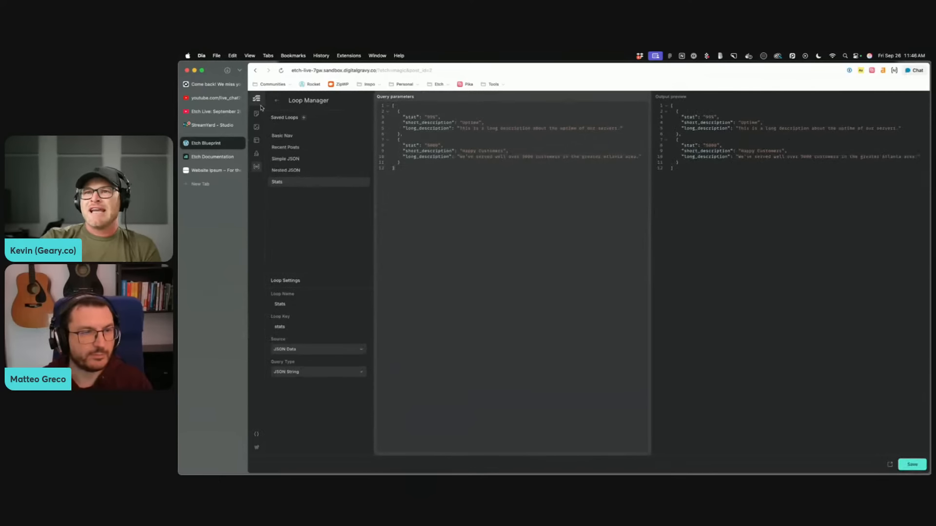
Step: Review the saved Stats loop in the Loop Manager and return to the page canvas
left_click(277, 101)
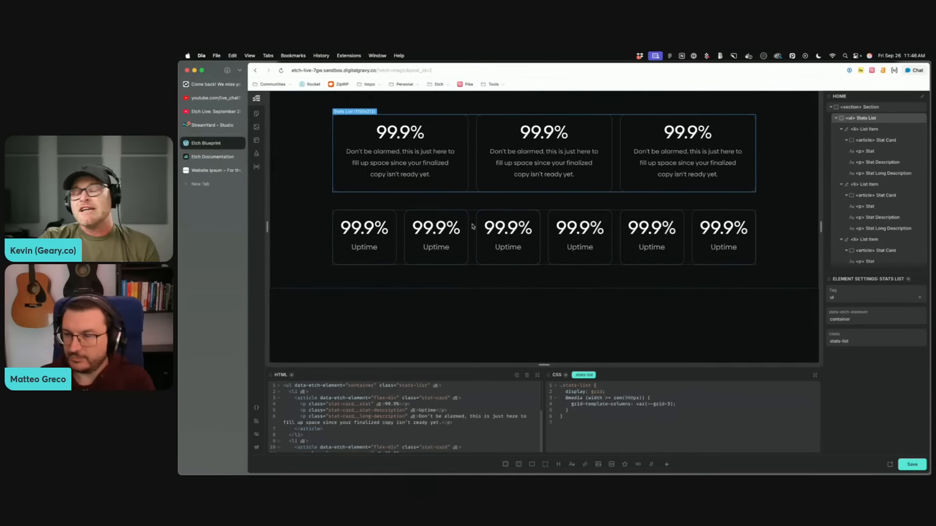
left_click(255, 167)
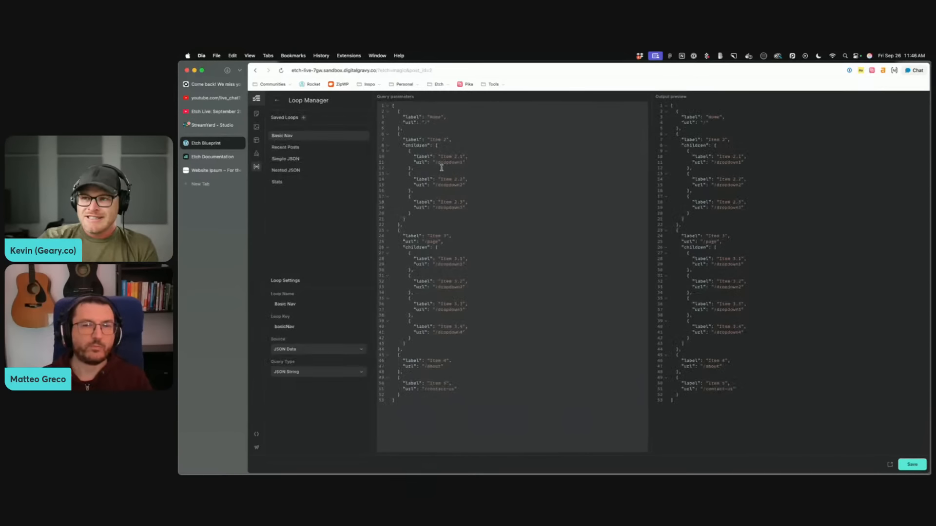
left_click(285, 182)
left_click(277, 100)
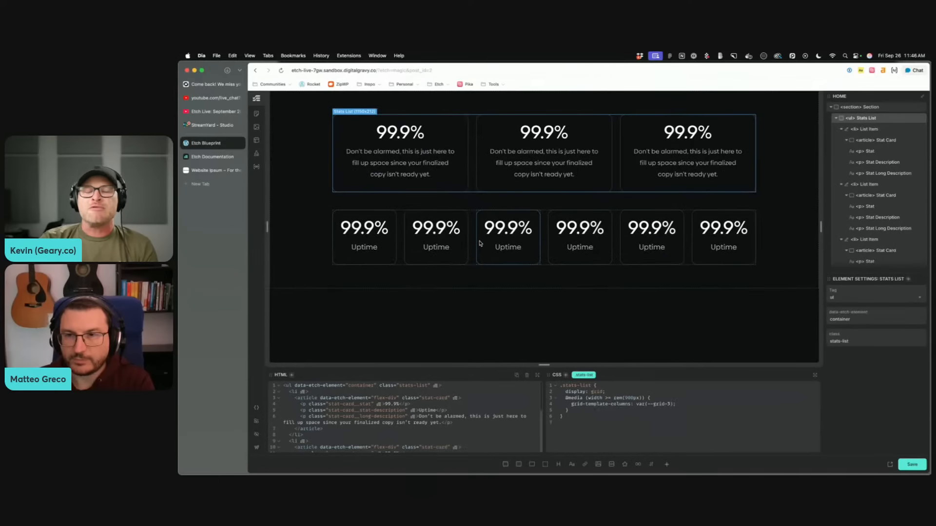
Step: Delete the second and third List Items from the Stats List, keeping only the first one
left_click(840, 129)
left_click(841, 139)
left_click(841, 151)
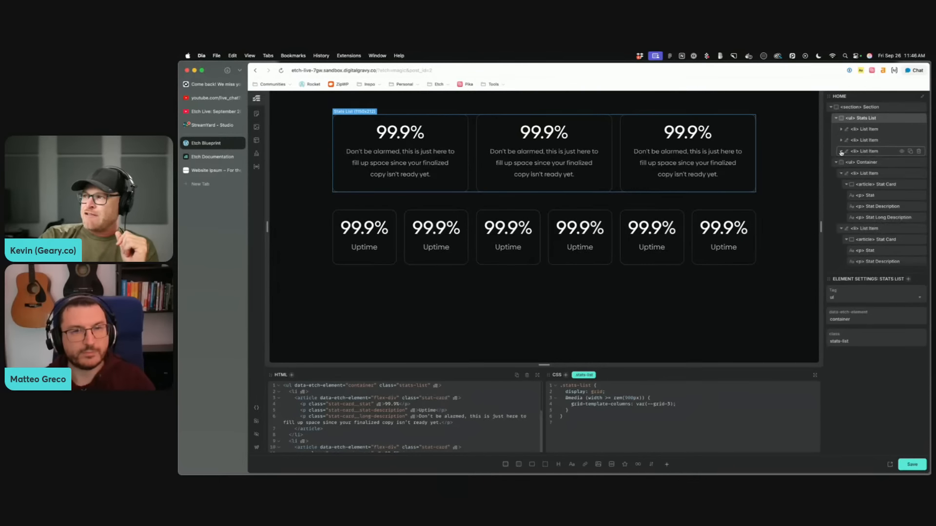
left_click(919, 151)
left_click(918, 140)
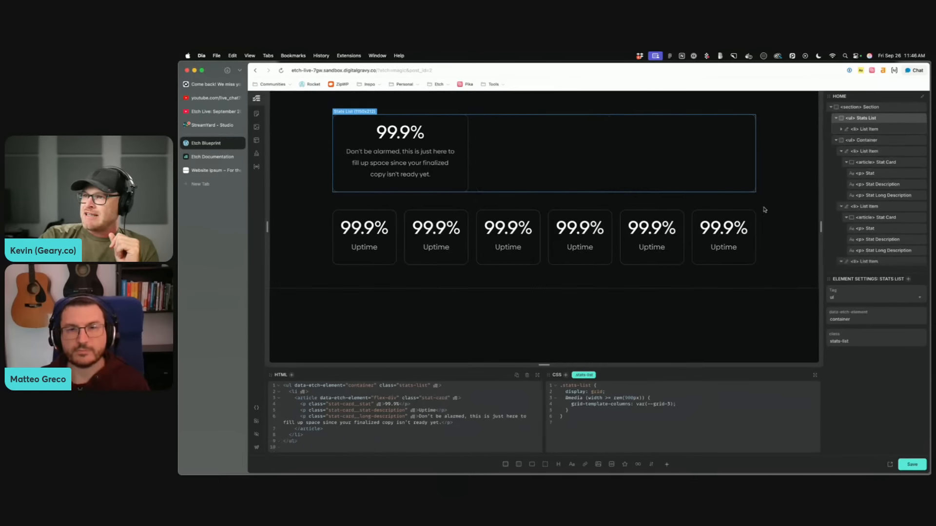
Step: Wrap the remaining List Item of the Stats List in a loop and collapse it inside the structure
left_click(867, 129)
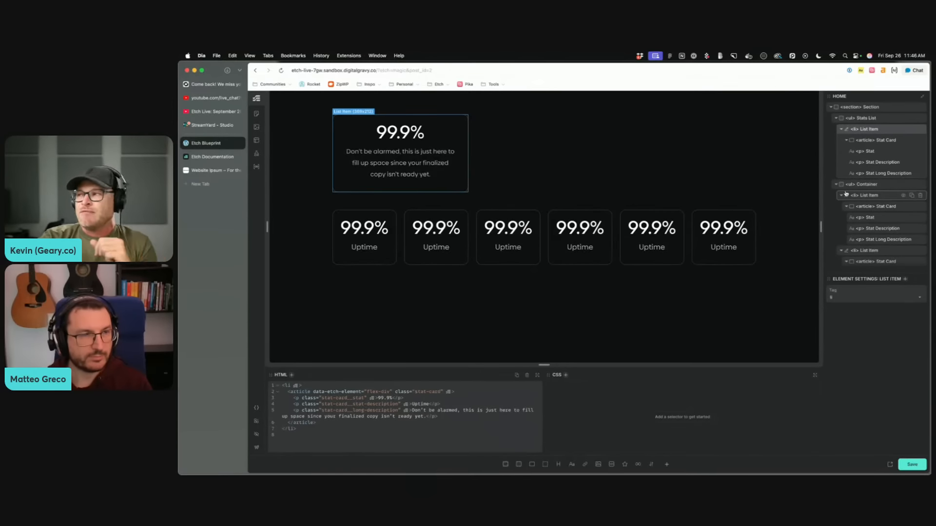
left_click(840, 129)
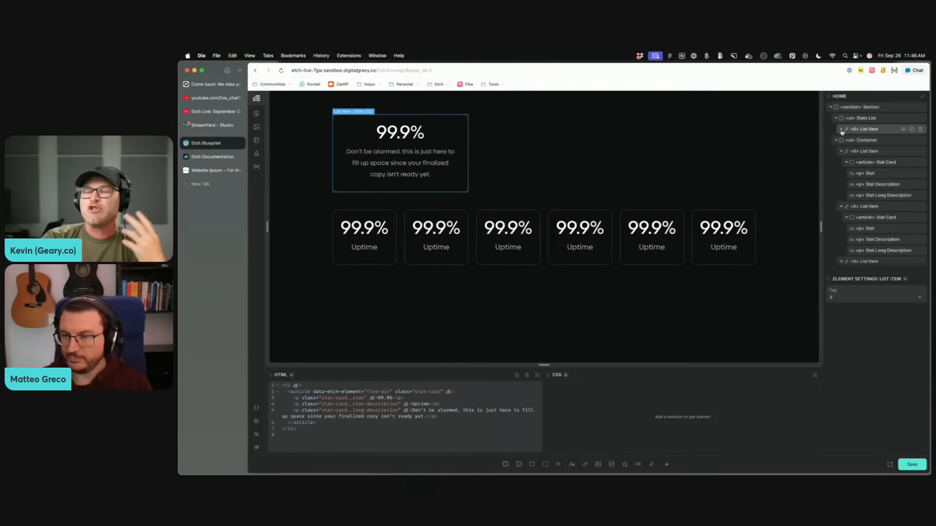
left_click(841, 130)
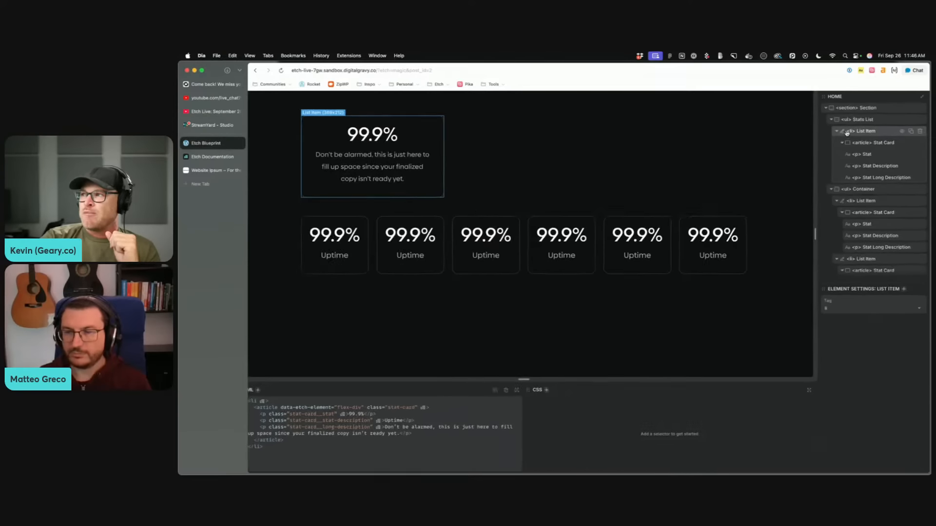
key("super+0")
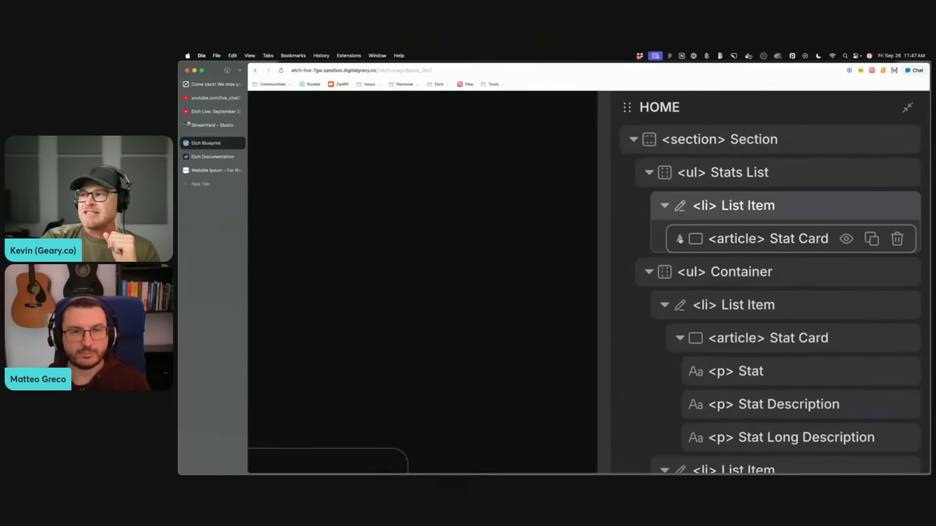
left_click(816, 247)
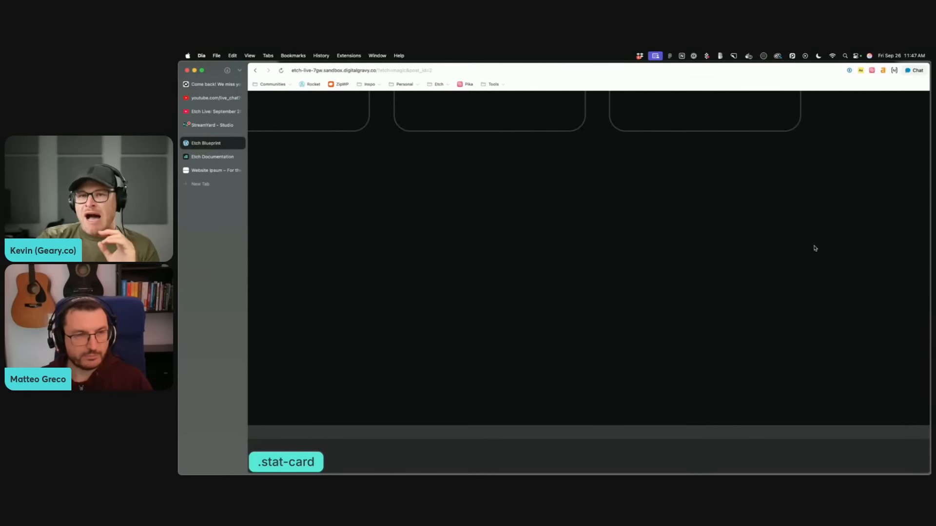
scroll(804, 253, "up", 10)
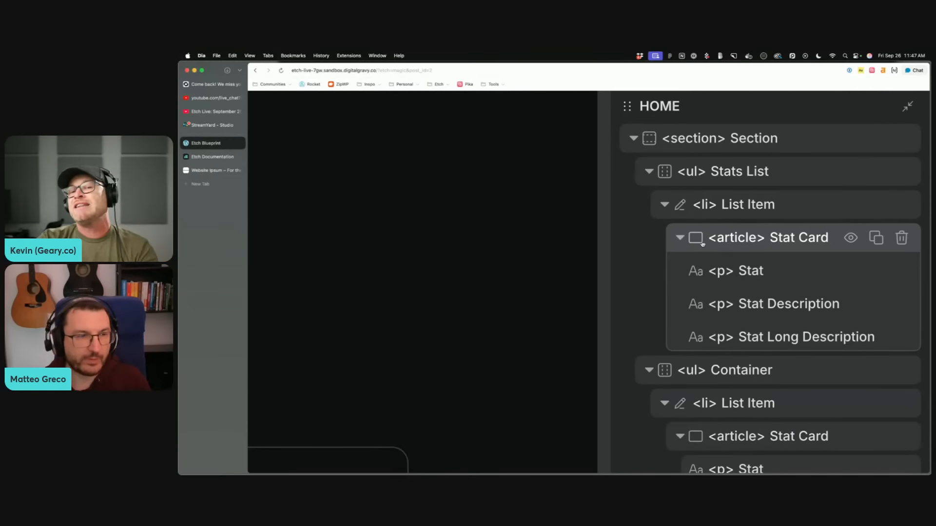
left_click(679, 237)
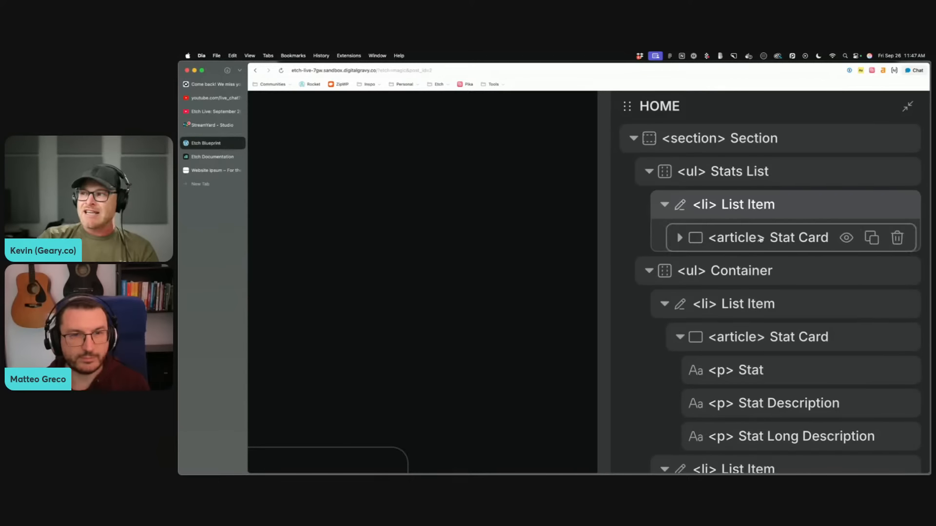
right_click(761, 207)
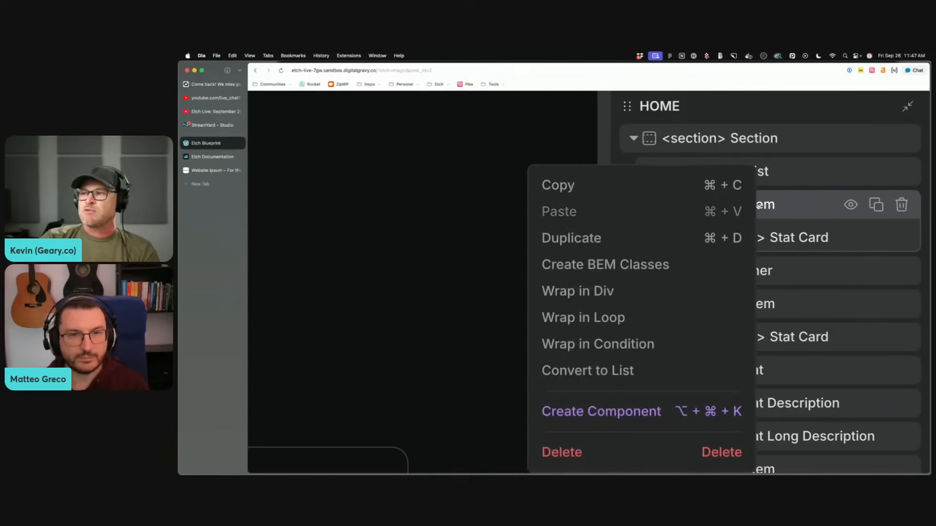
left_click(607, 325)
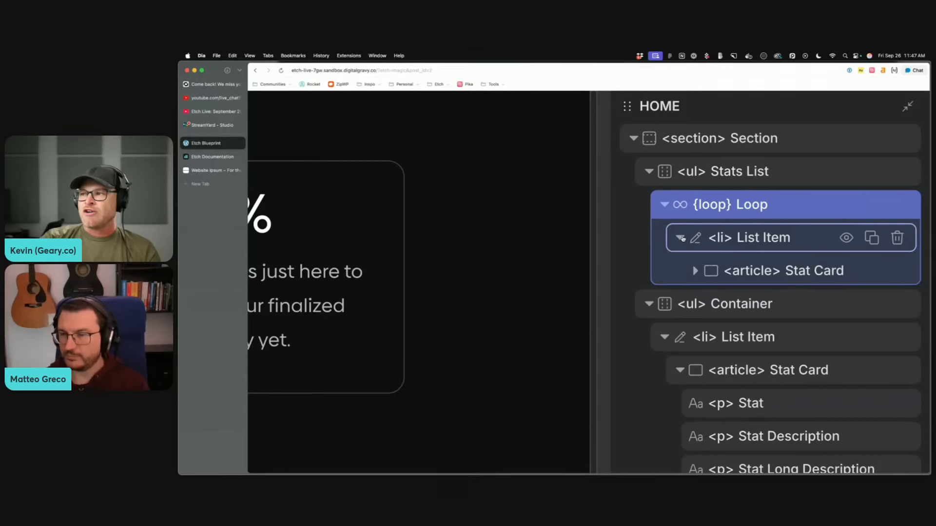
left_click(680, 238)
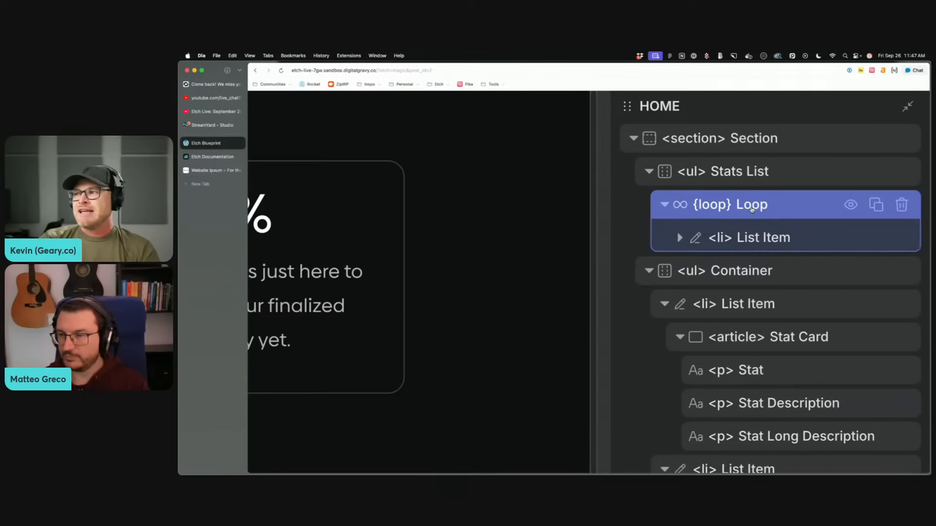
Step: Set the data source of the new loop in the Stats List to Stats
scroll(751, 210, "down", 5)
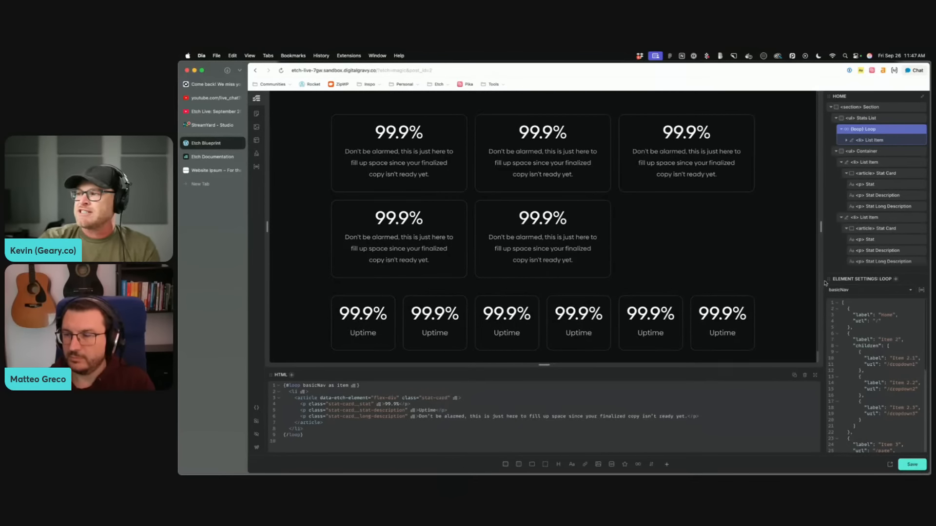
left_click_drag(828, 279, 858, 280)
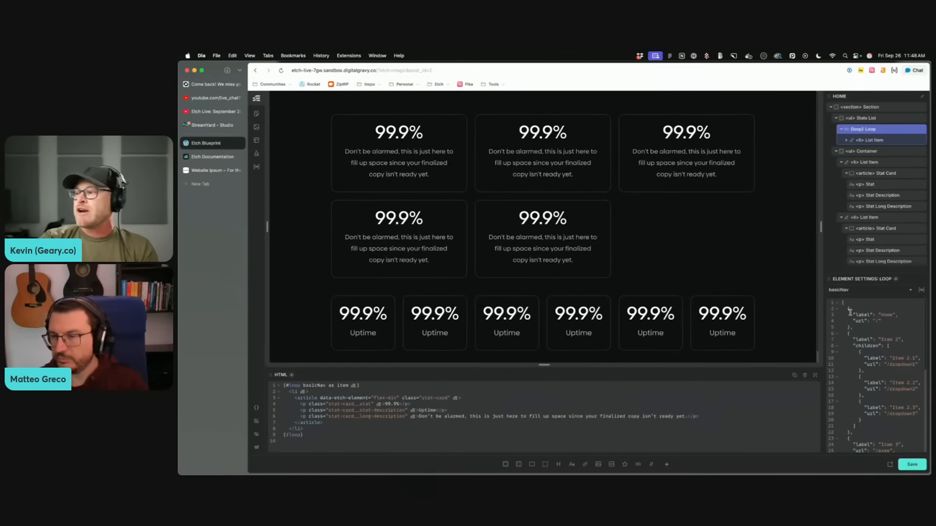
left_click(855, 291)
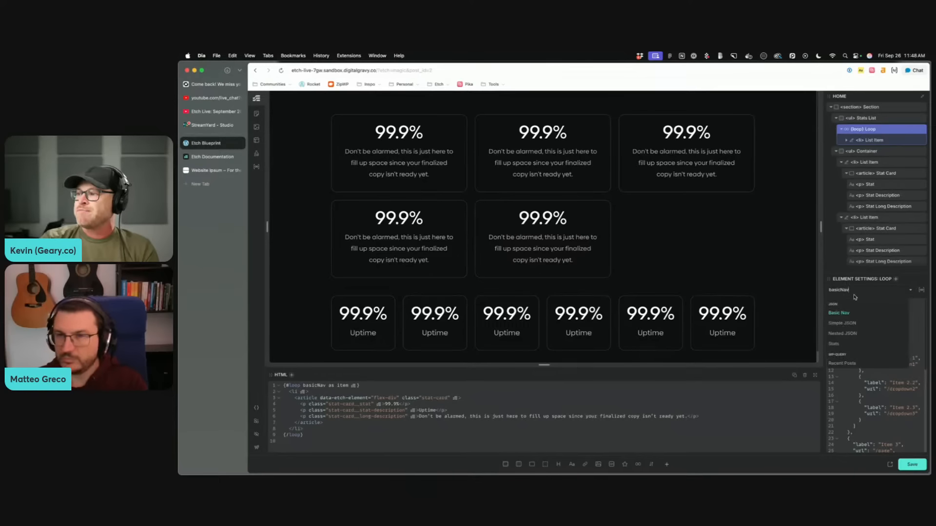
left_click(834, 344)
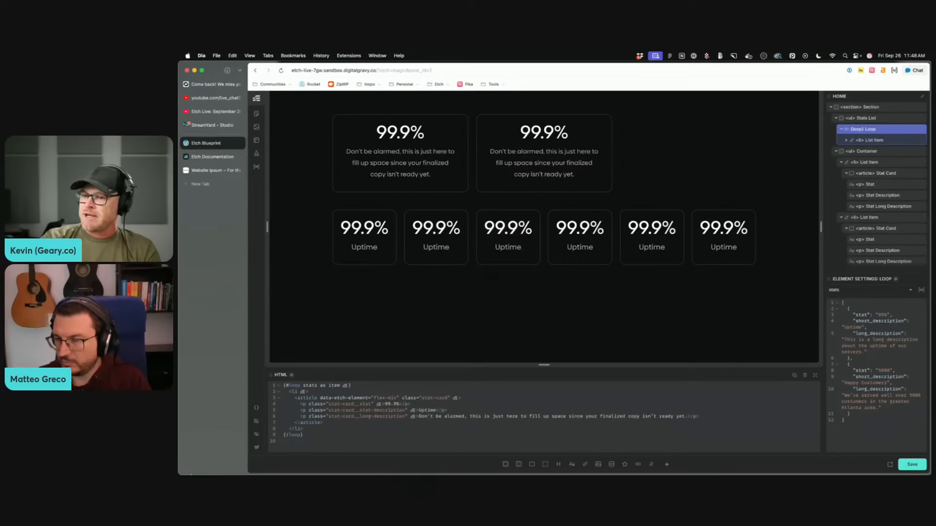
Step: Try renaming the loop variable to stat in the HTML loop statement, and undo the rename
left_click_drag(368, 387, 285, 385)
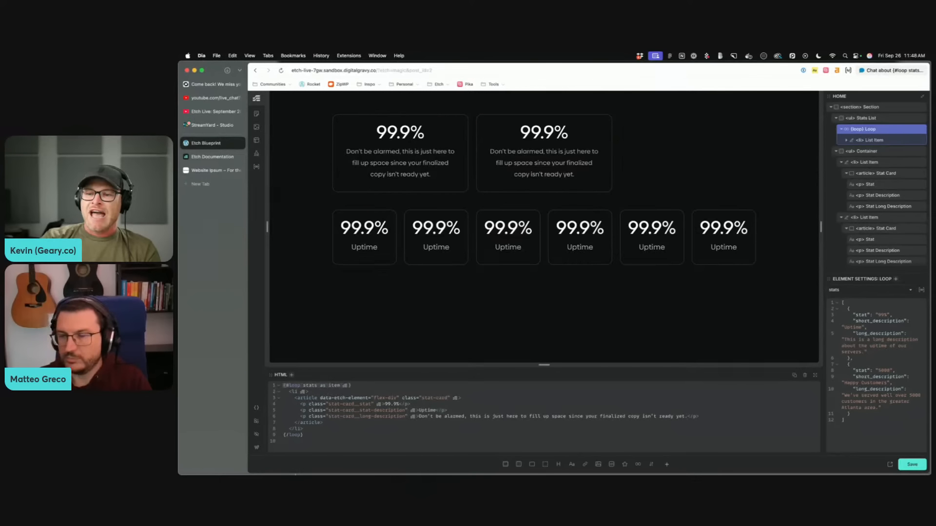
left_click(341, 388)
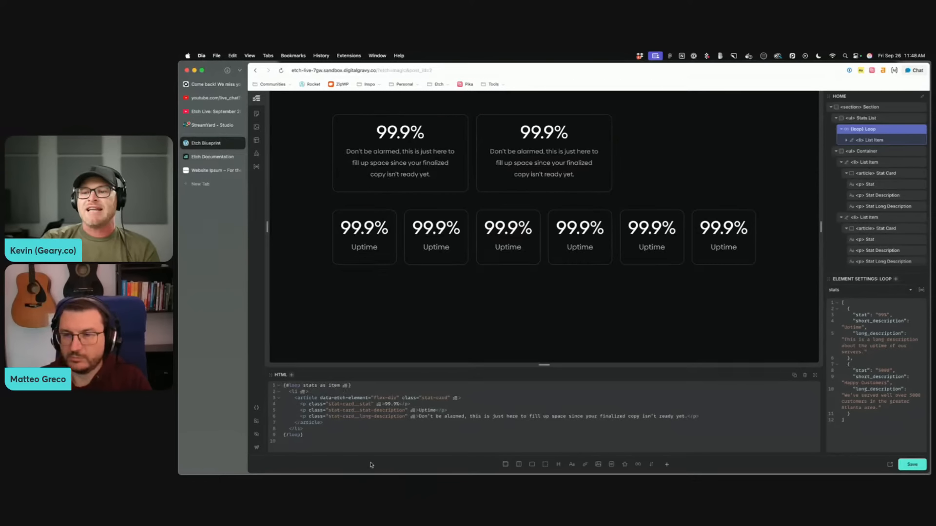
double_click(331, 386)
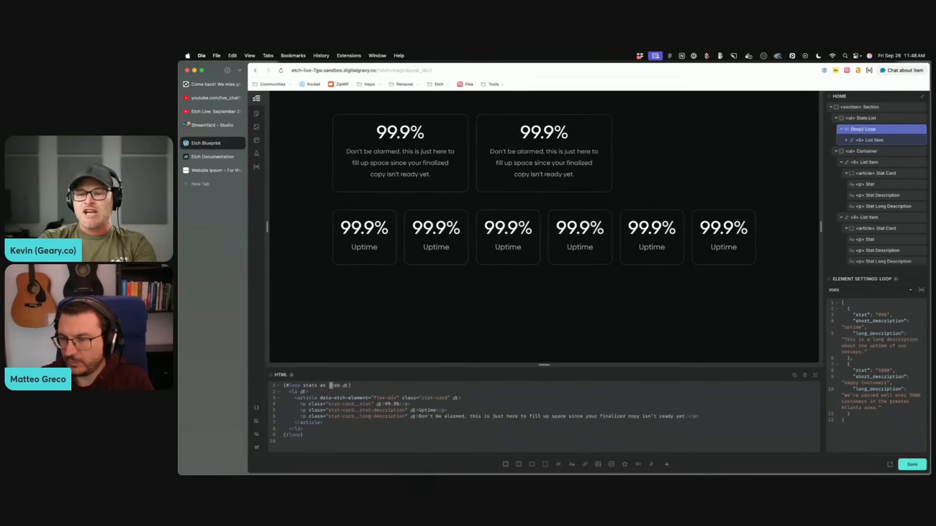
type("stat")
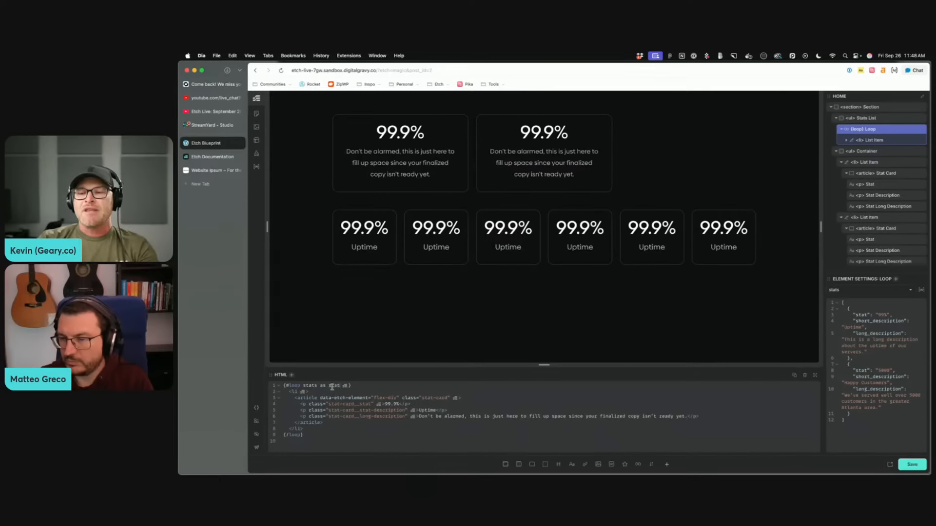
key("cmd+z")
left_click(411, 390)
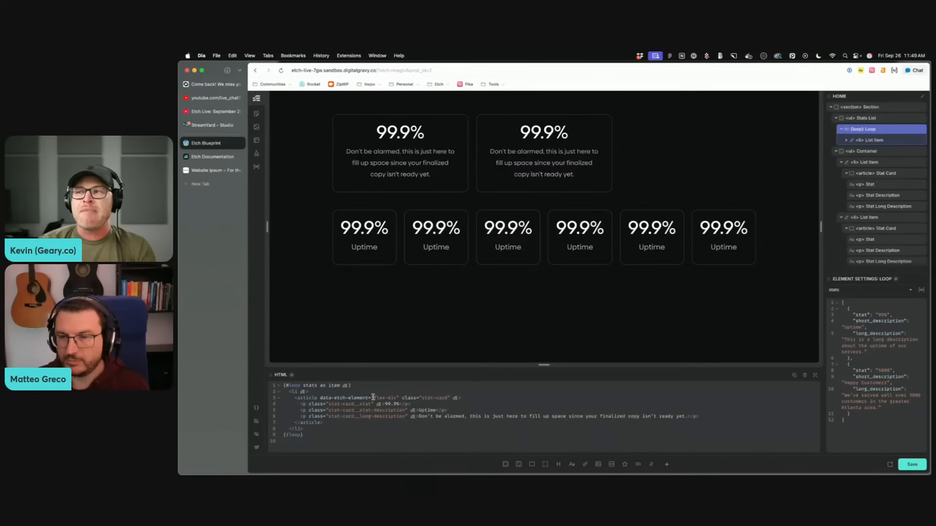
Step: Replace the content of the Stat text in the looped card with {item.stat}
left_click(398, 135)
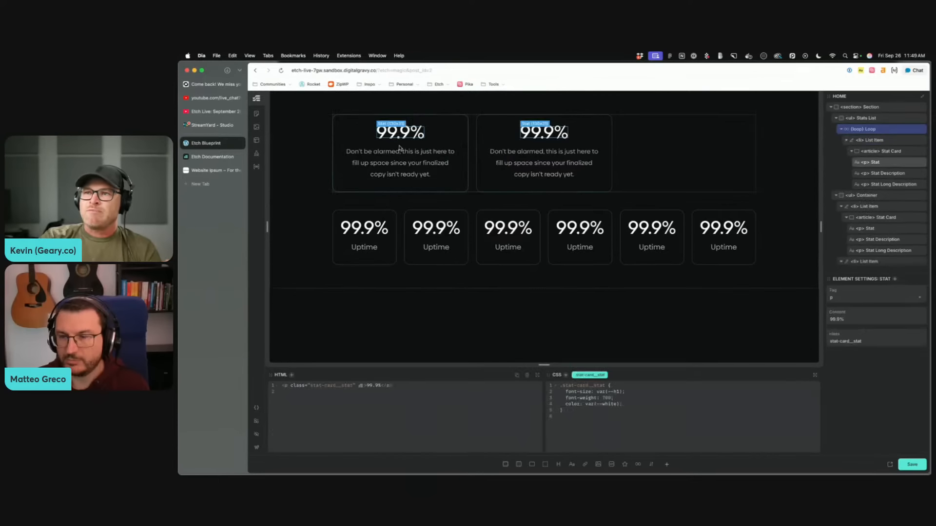
left_click(401, 155)
left_click(401, 136)
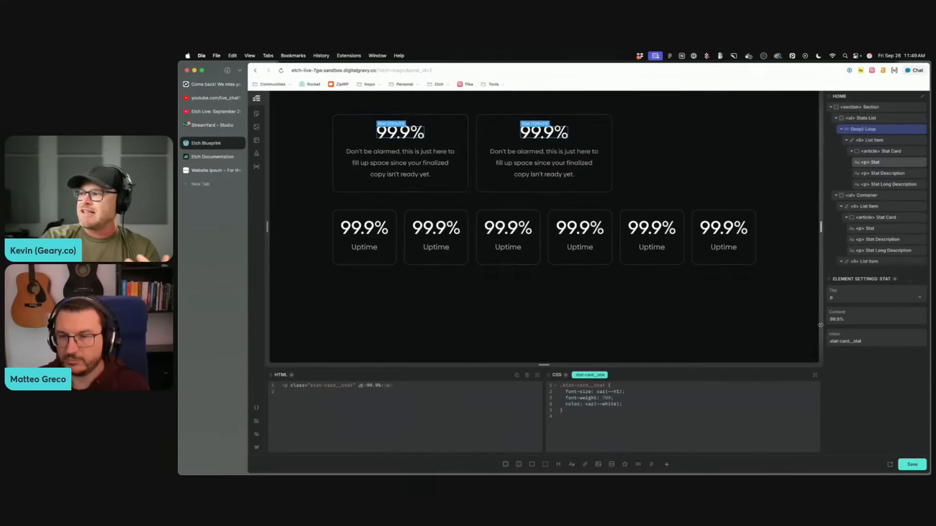
left_click_drag(864, 320, 799, 334)
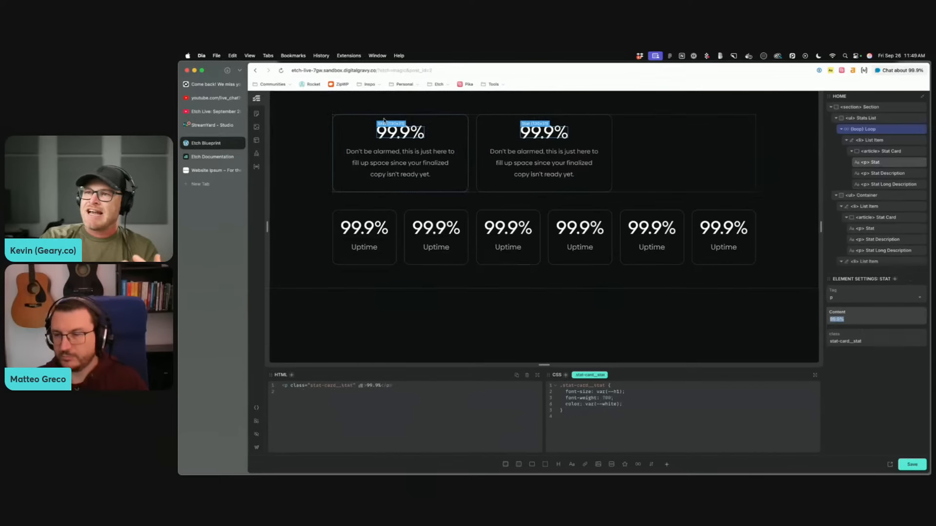
double_click(400, 131)
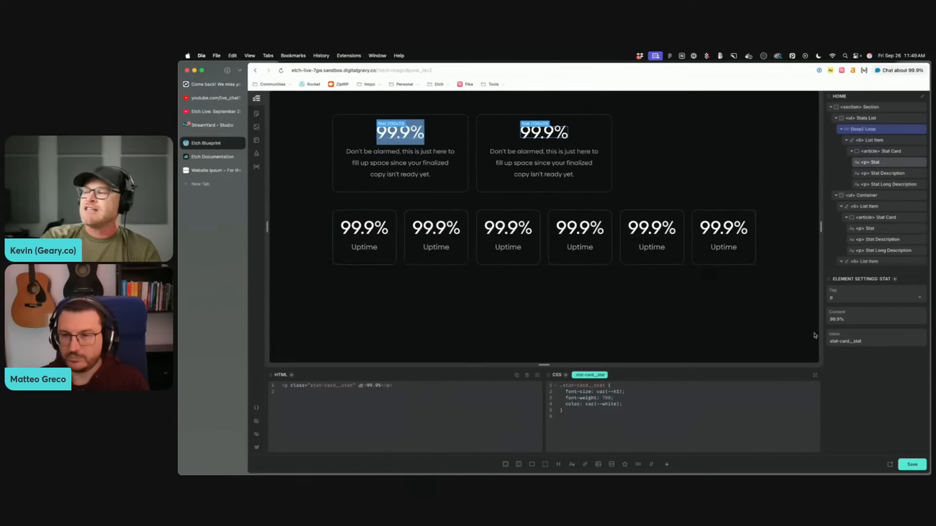
left_click_drag(860, 321, 840, 320)
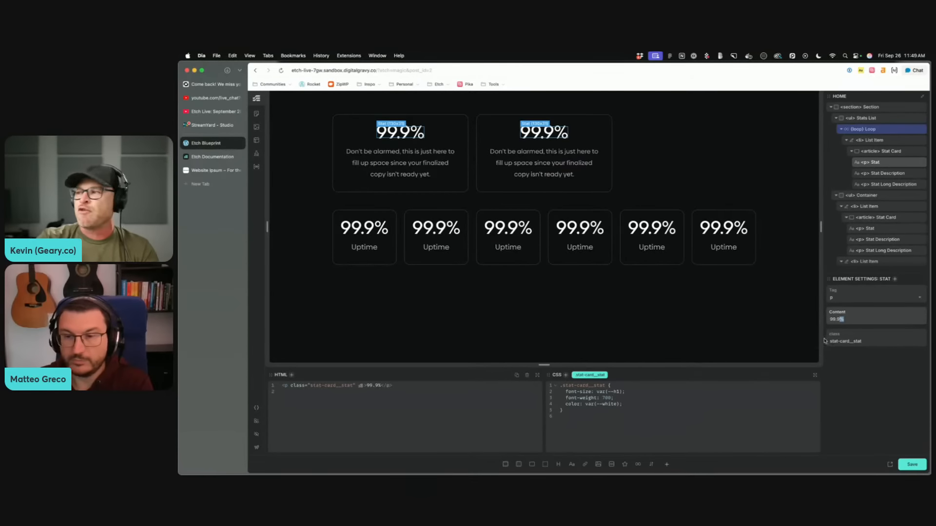
triple_click(851, 319)
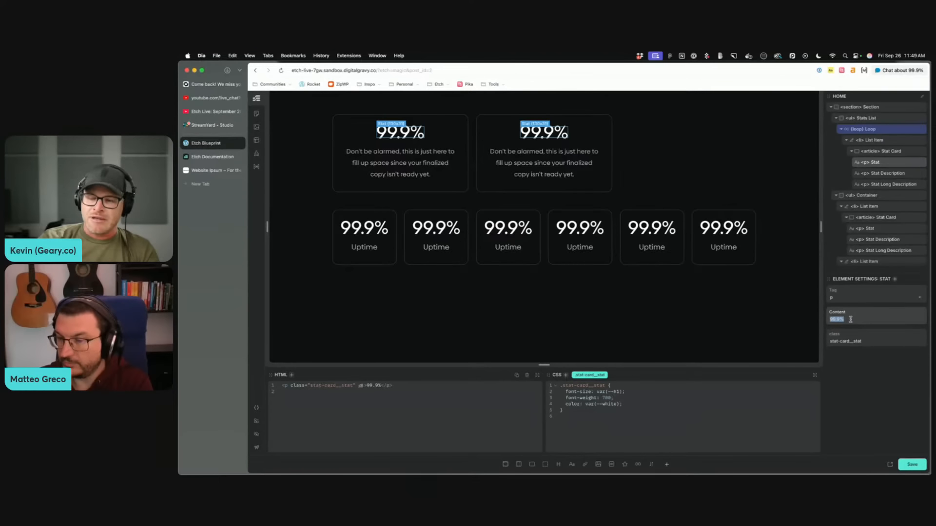
type("{item.sta")
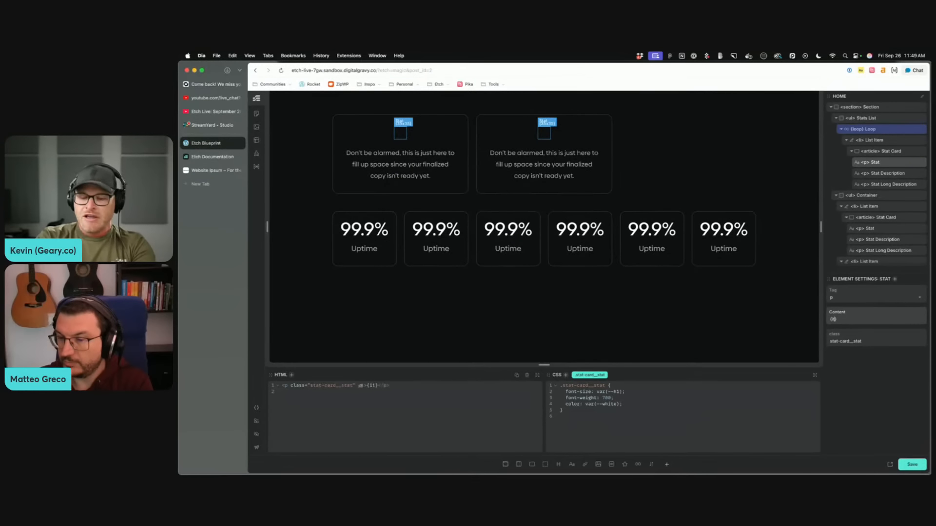
type("t")
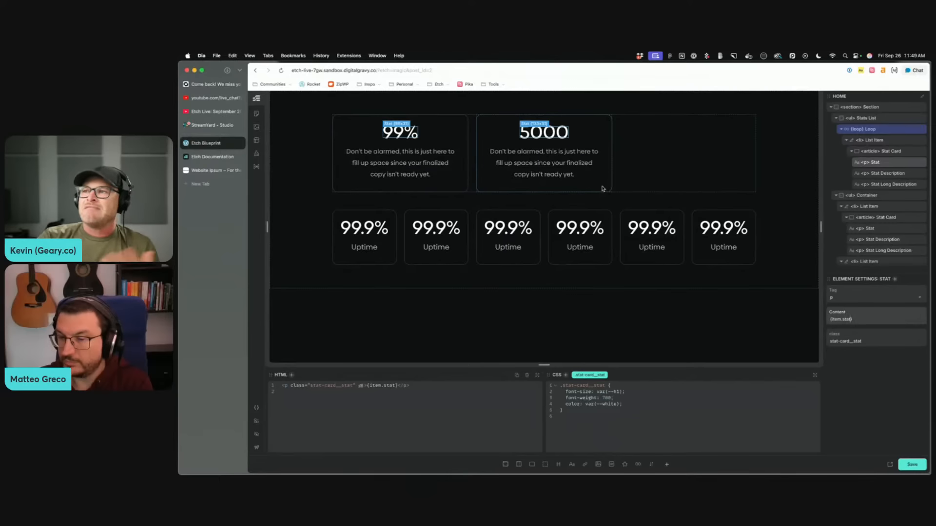
Step: Replace the content of the looped card's Stat Long Description with {item.short_description}
left_click(359, 156)
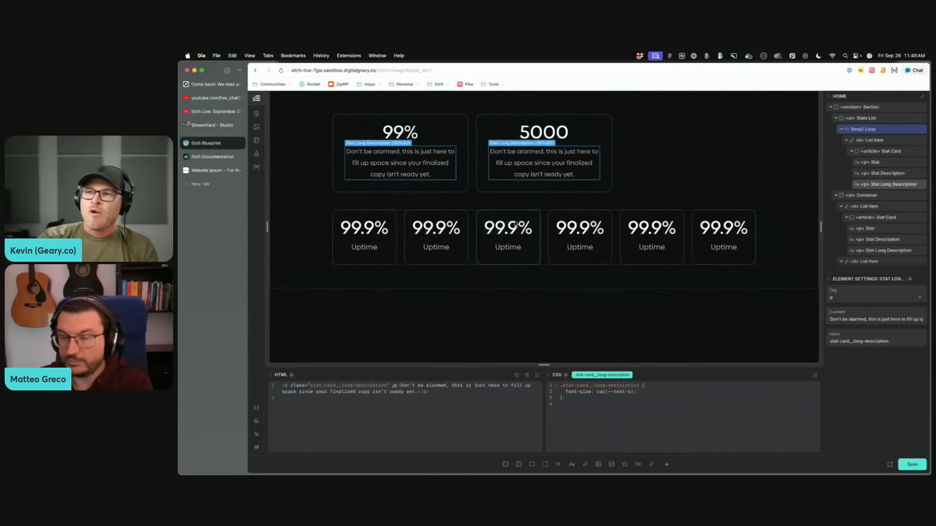
triple_click(879, 320)
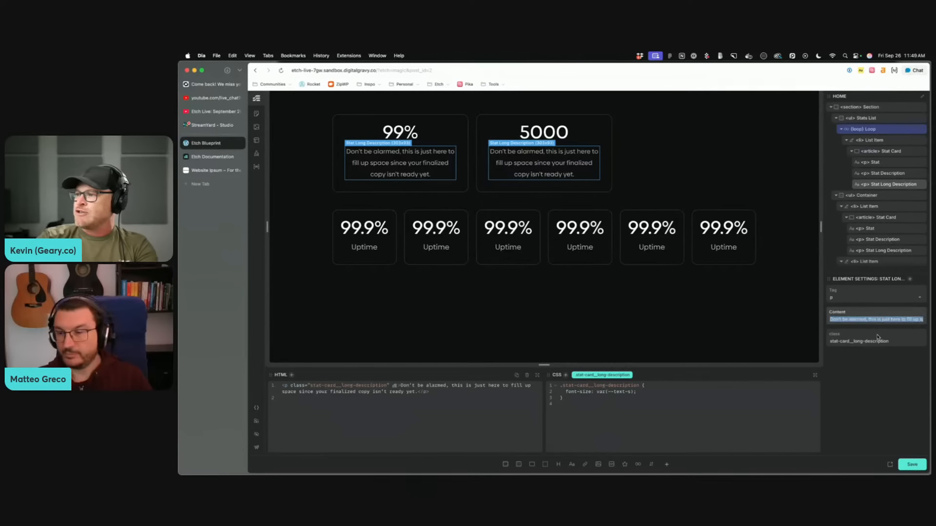
type("{item.}")
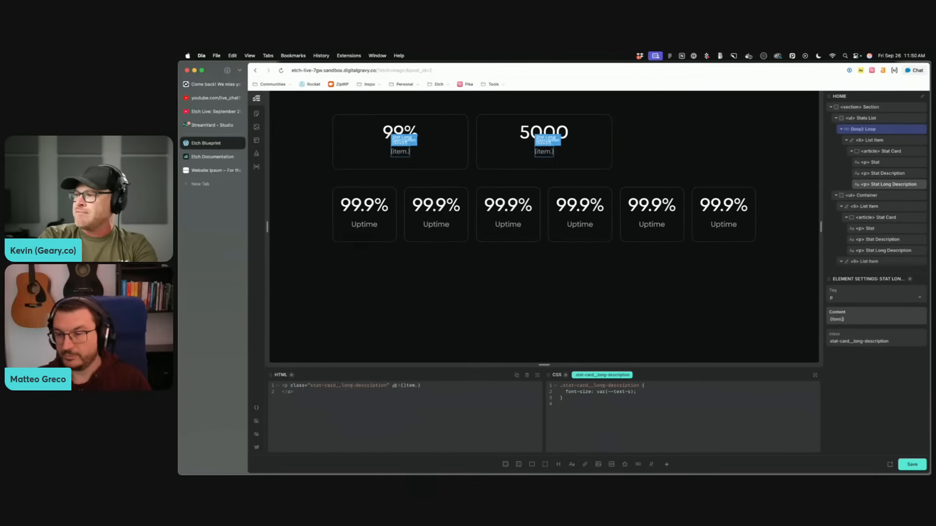
type("short_desc")
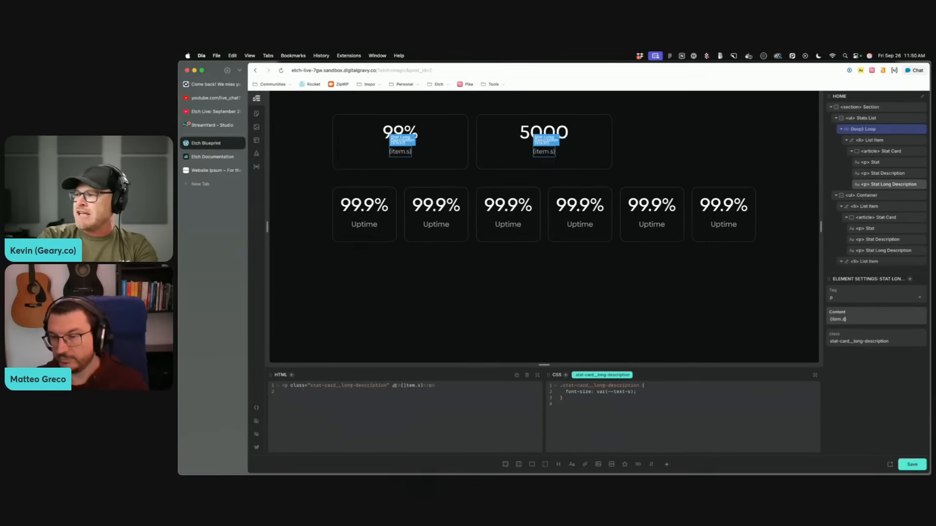
type("ription")
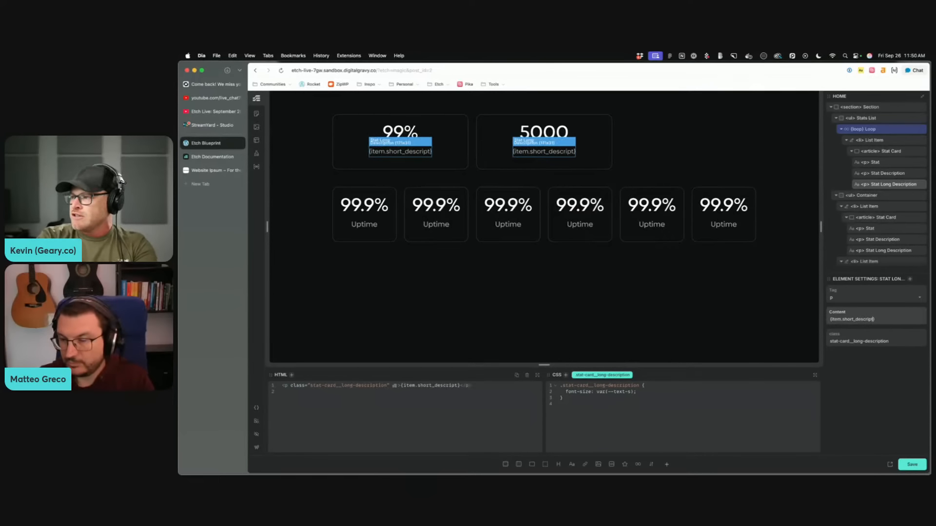
left_click(879, 130)
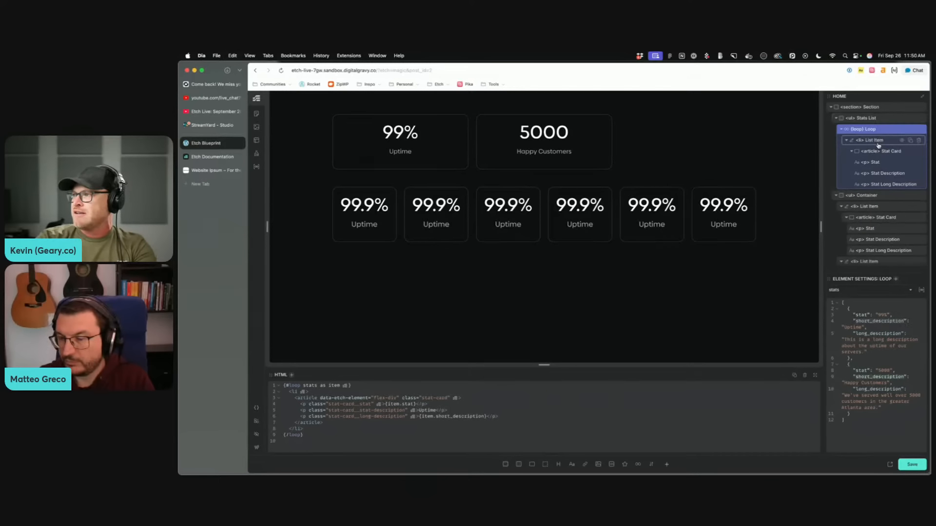
Step: Replace the content of the looped card's Stat Description with short_description
left_click(884, 174)
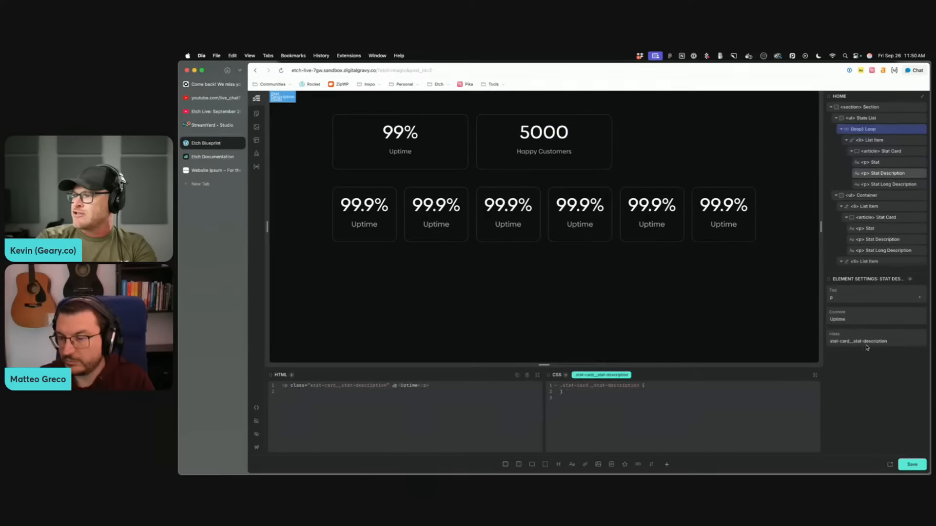
left_click(873, 320)
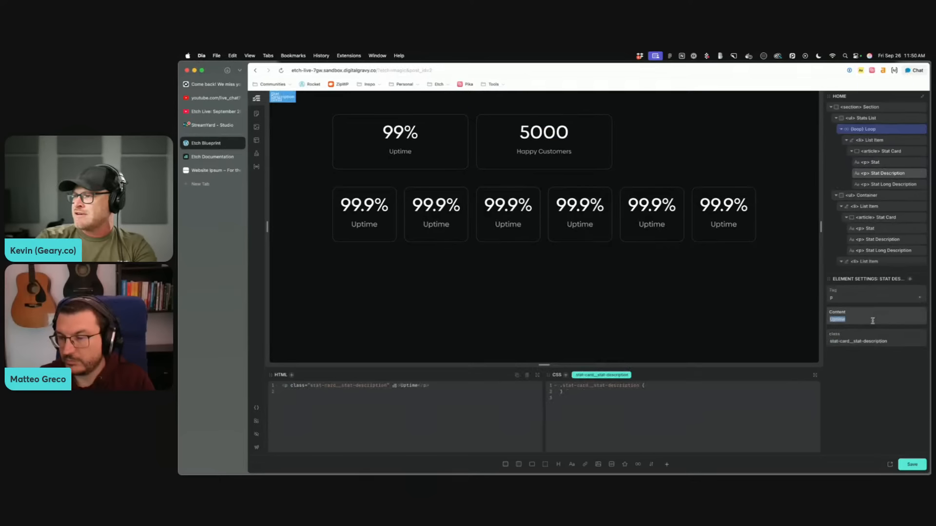
key("super+a")
type("short_description")
double_click(870, 316)
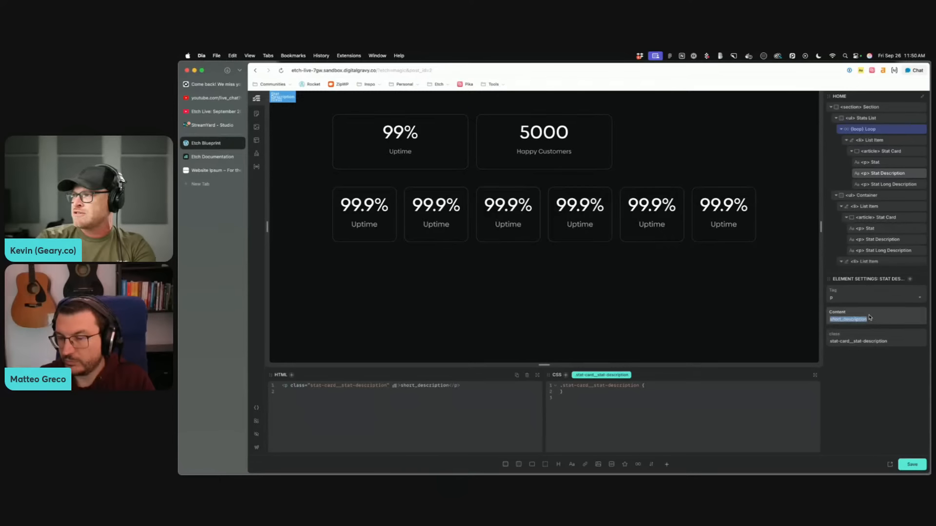
left_click(707, 178)
left_click(602, 150)
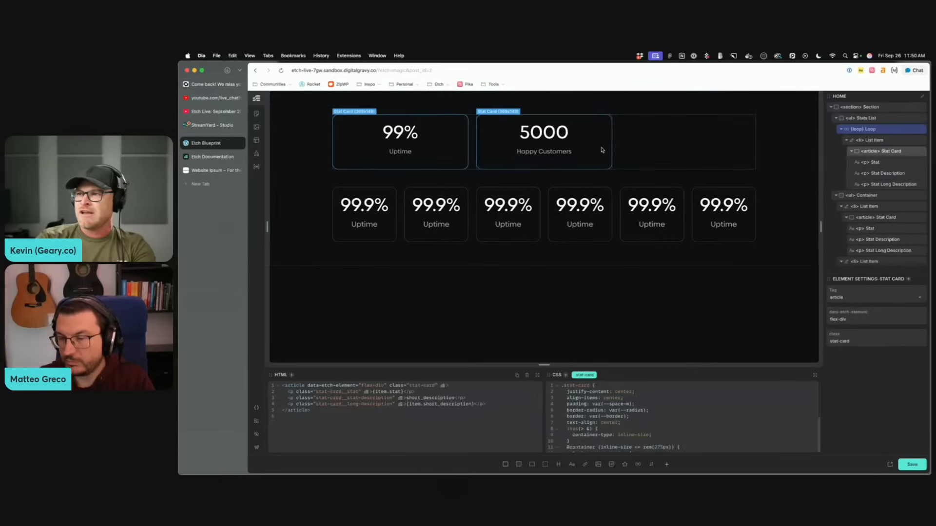
left_click(424, 168)
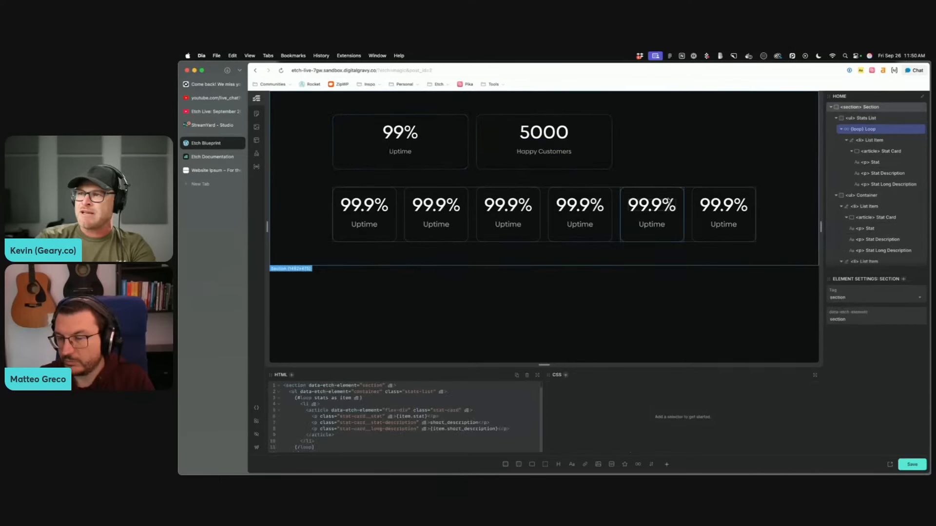
left_click(407, 151)
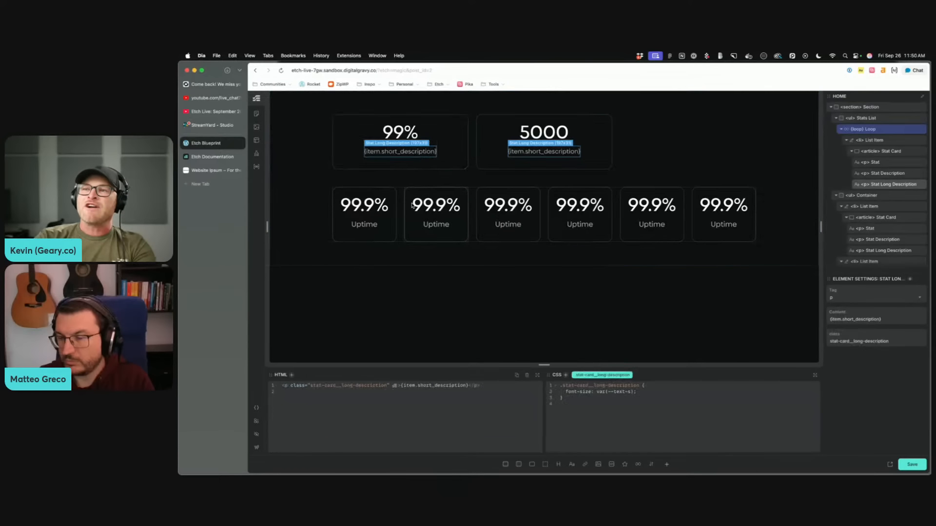
left_click(458, 161)
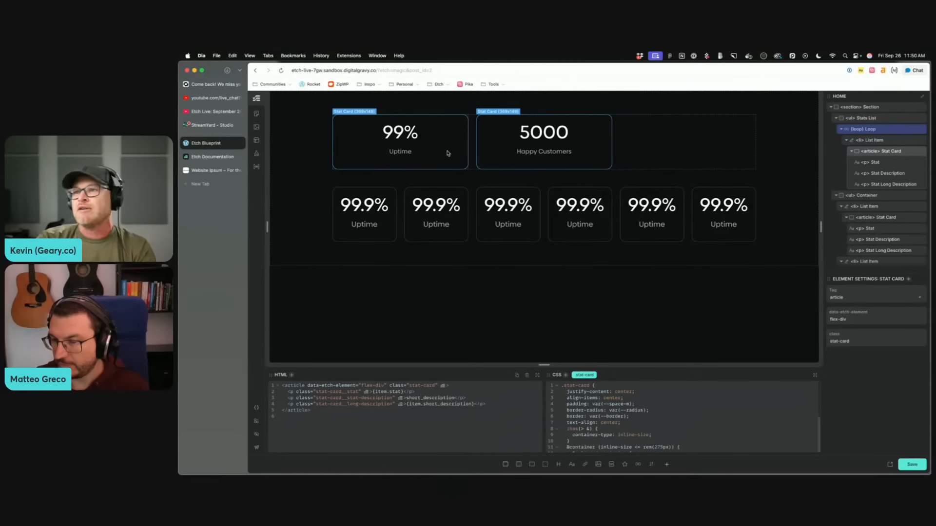
Step: Change the content of the looped card's Stat Long Description to {item.long_description}
left_click(888, 184)
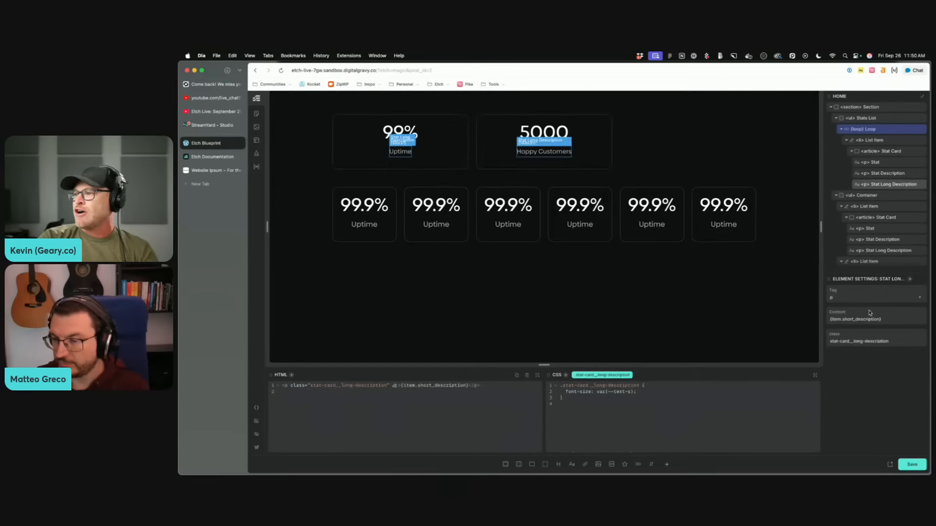
left_click(845, 320)
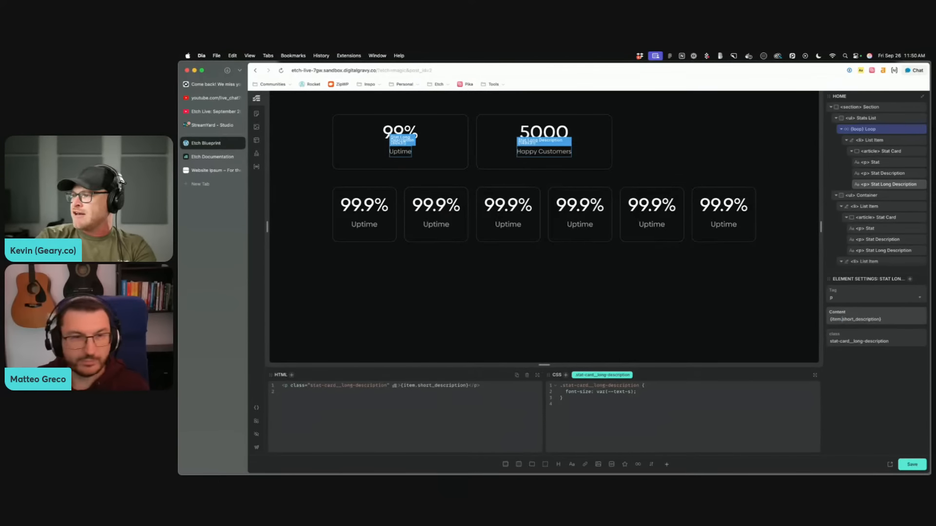
key("BackSpace")
key("BackSpace")
key("BackSpace")
key("BackSpace")
key("BackSpace")
type("long")
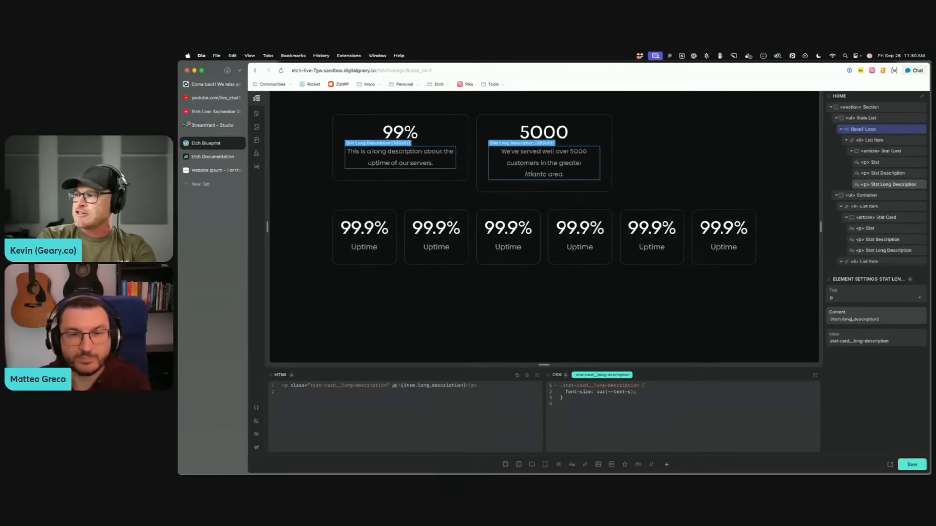
left_click(658, 160)
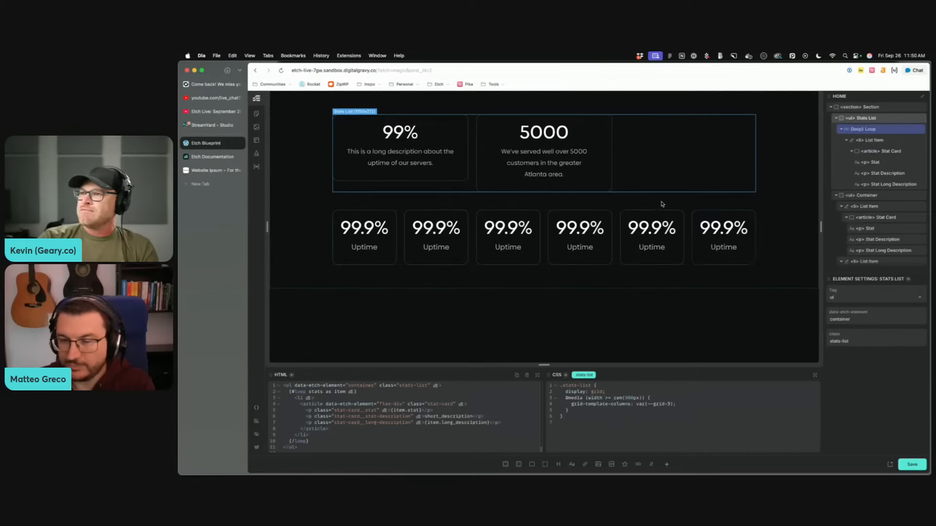
Step: Delete the second list container with the new-stat-list class, including all its static stat cards
left_click(443, 187)
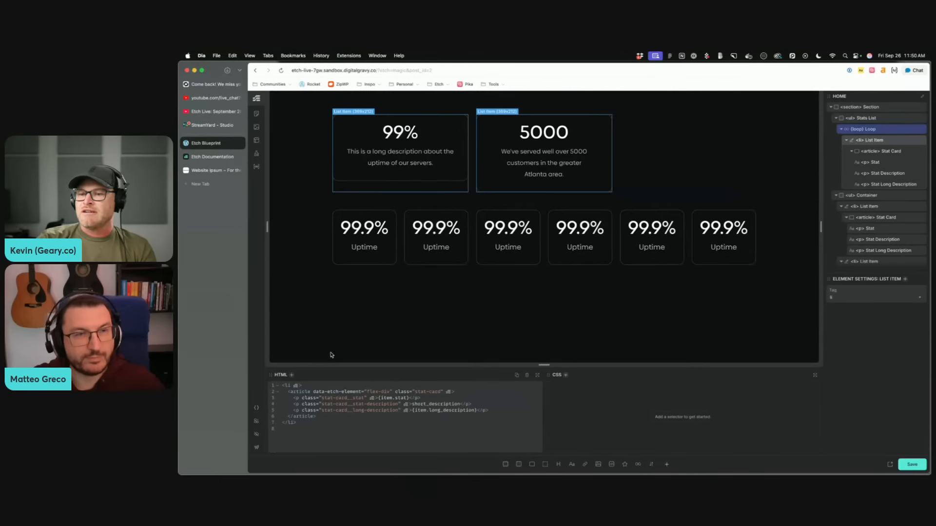
mouse_move(821, 226)
left_mouse_down()
mouse_move(617, 227)
mouse_move(821, 227)
left_mouse_up()
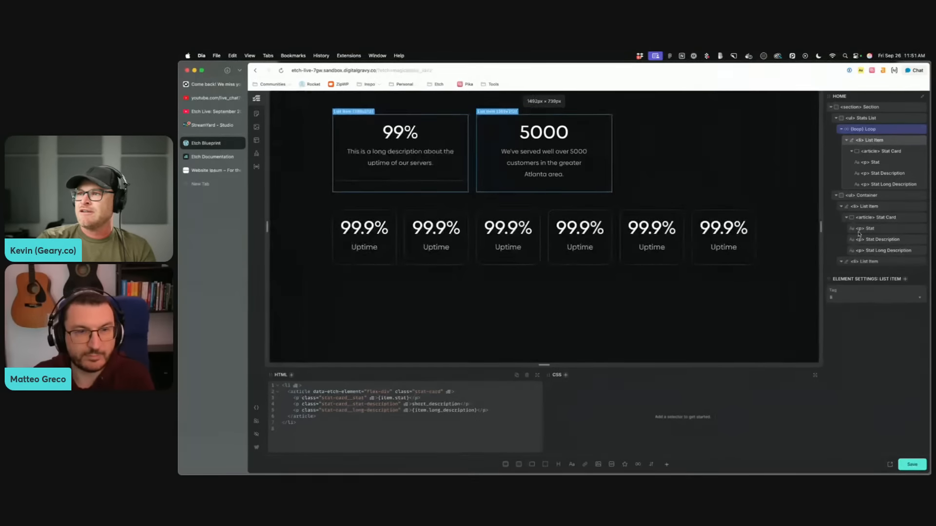
left_click(543, 238)
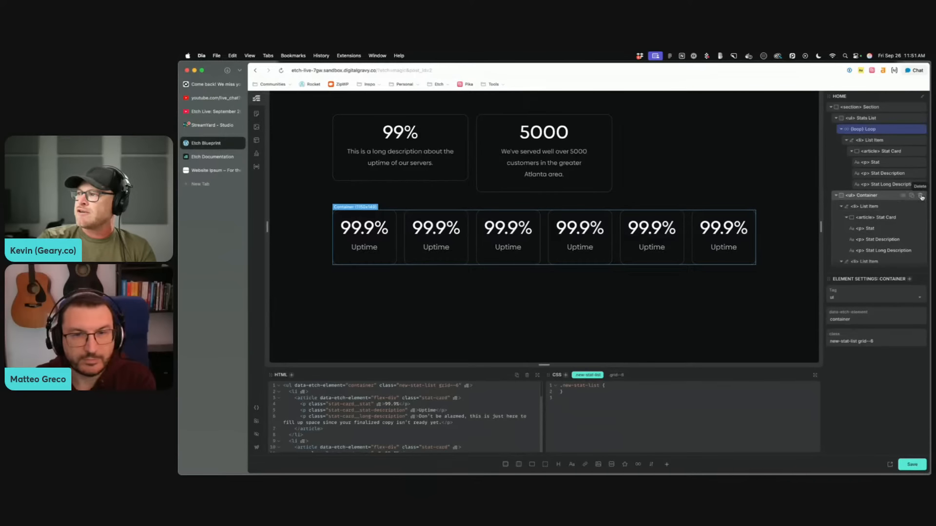
key("BackSpace")
left_click(675, 153)
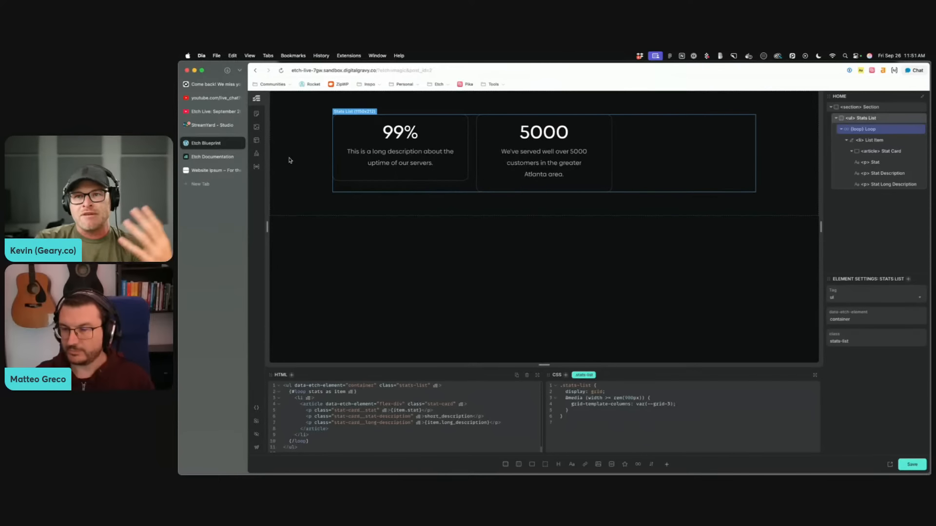
Step: Examine the loop's stats data and HTML together with the Stat Long Description binding
left_click(885, 131)
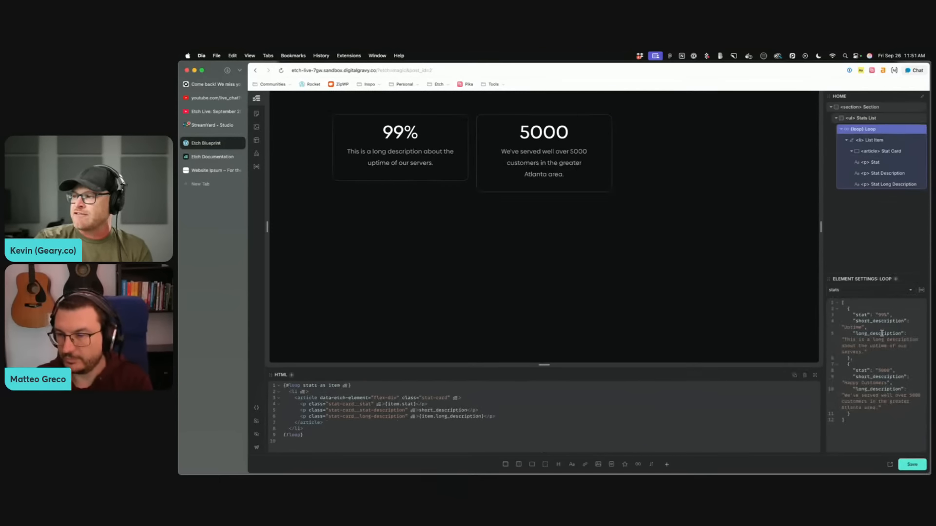
left_click(397, 155)
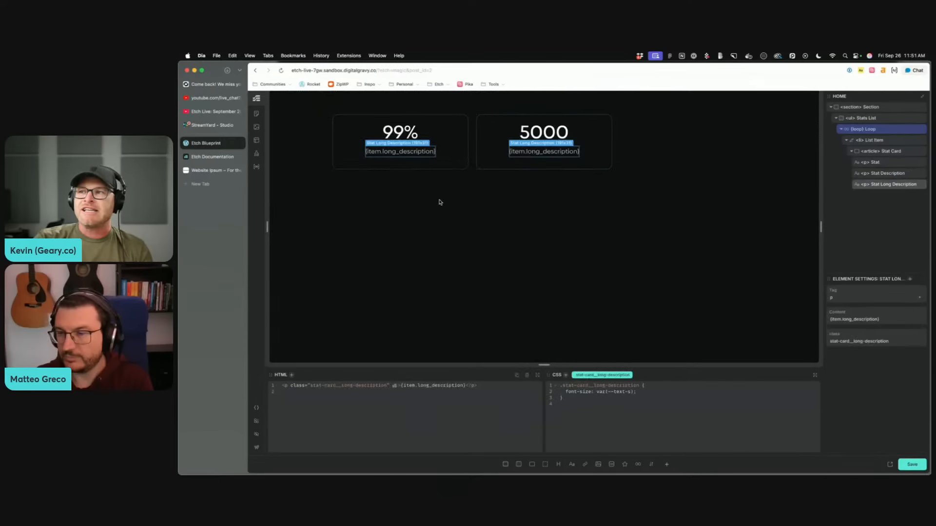
left_click(455, 176)
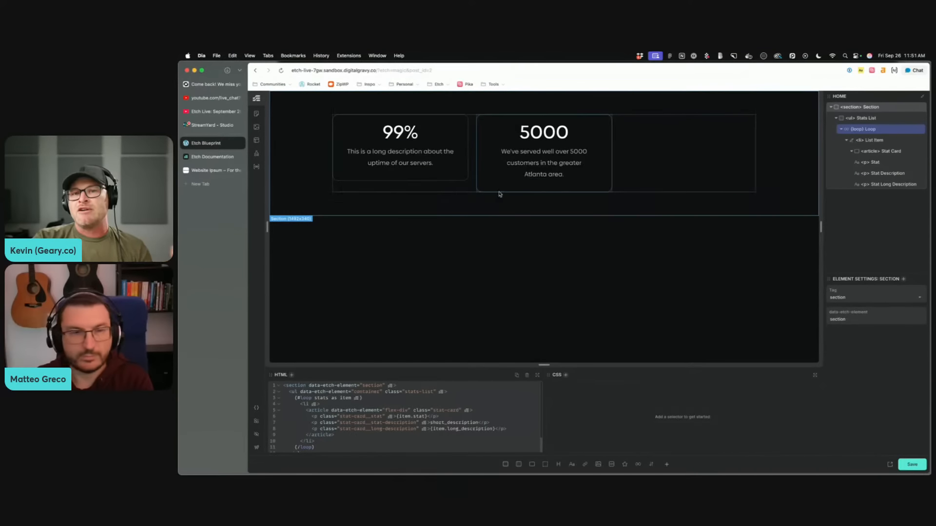
left_click(677, 170)
left_click(870, 129)
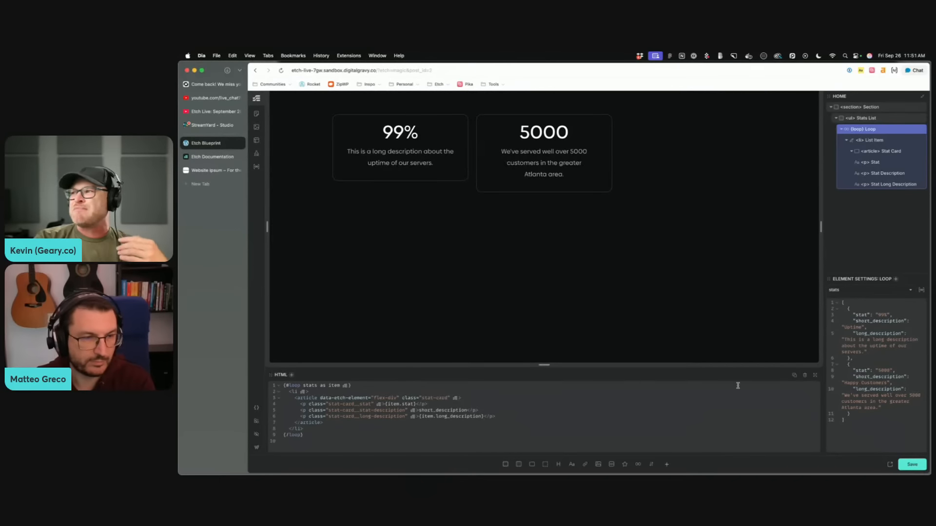
left_click(470, 142)
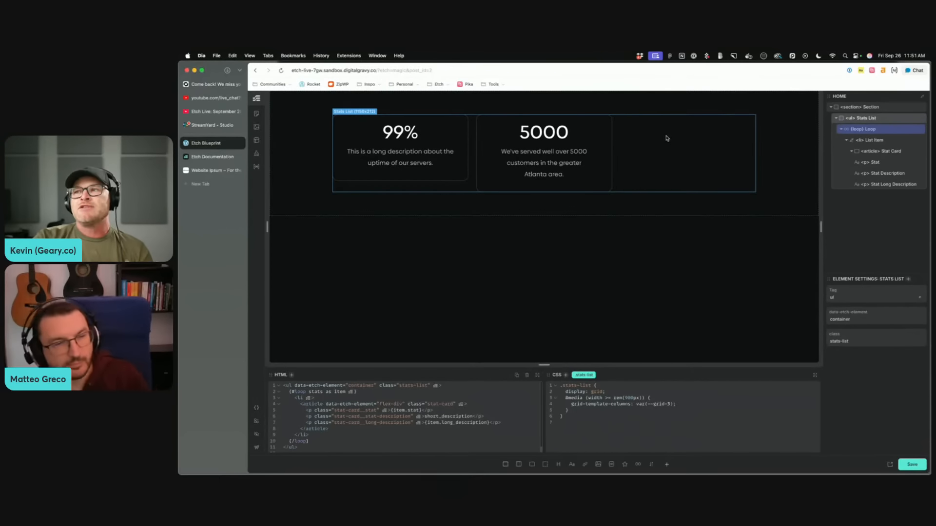
Step: Add flex: 1 and block-size: 100% to the .stat-card CSS rule and save the page
left_click(466, 126)
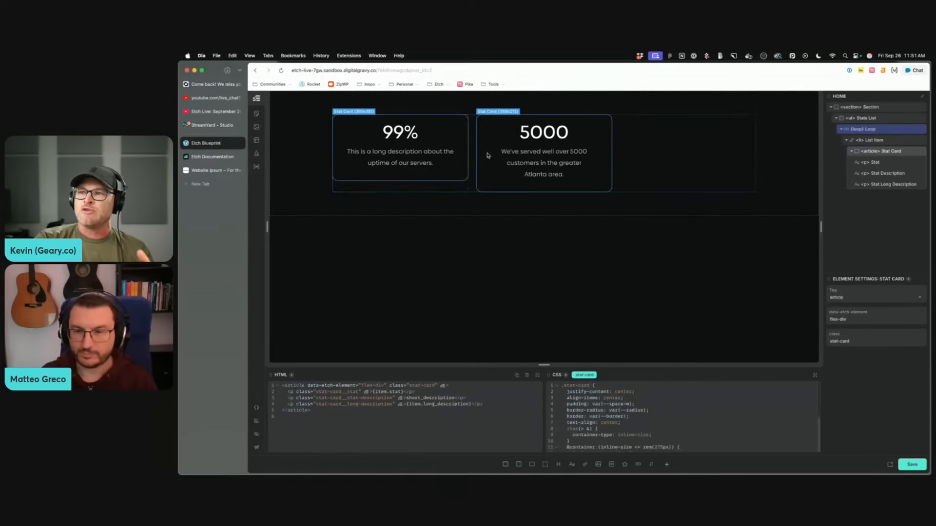
scroll(653, 409, "down", 3)
scroll(655, 419, "up", 2)
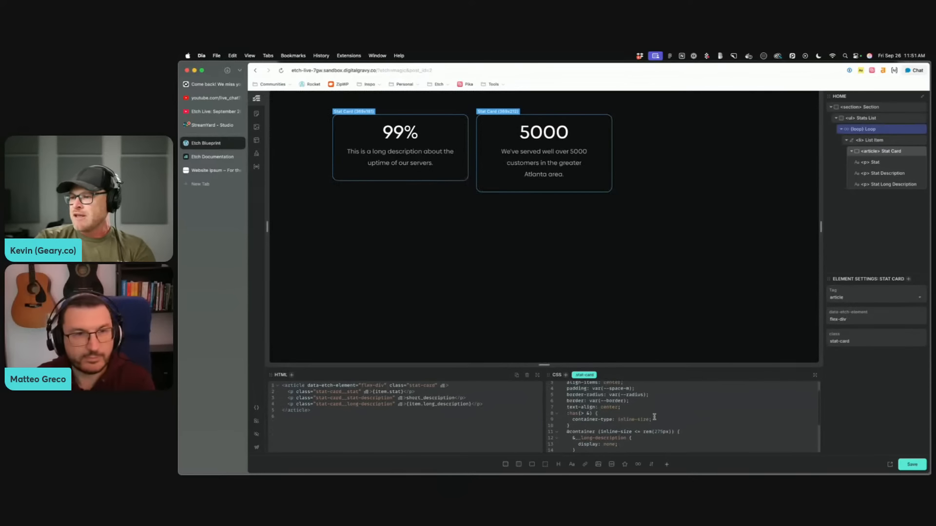
left_click(650, 401)
key("Return")
type("flex: 1;")
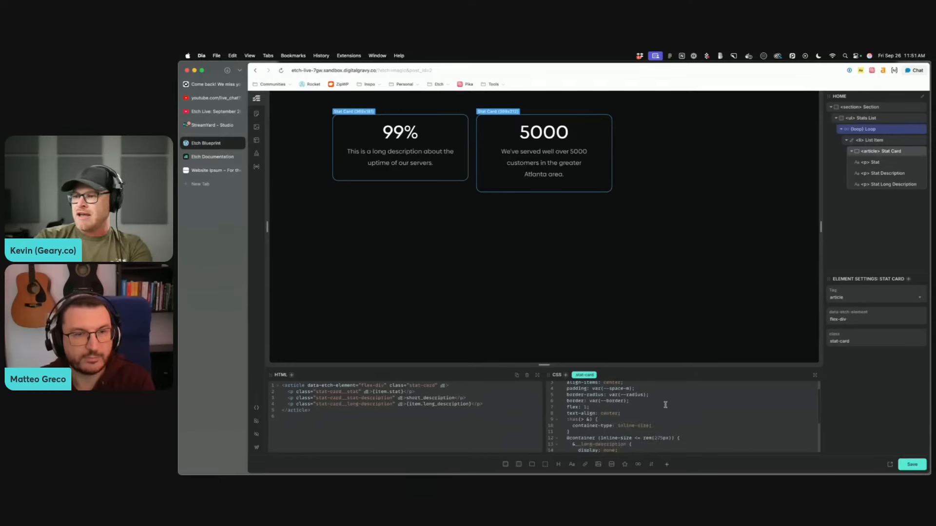
key("Return")
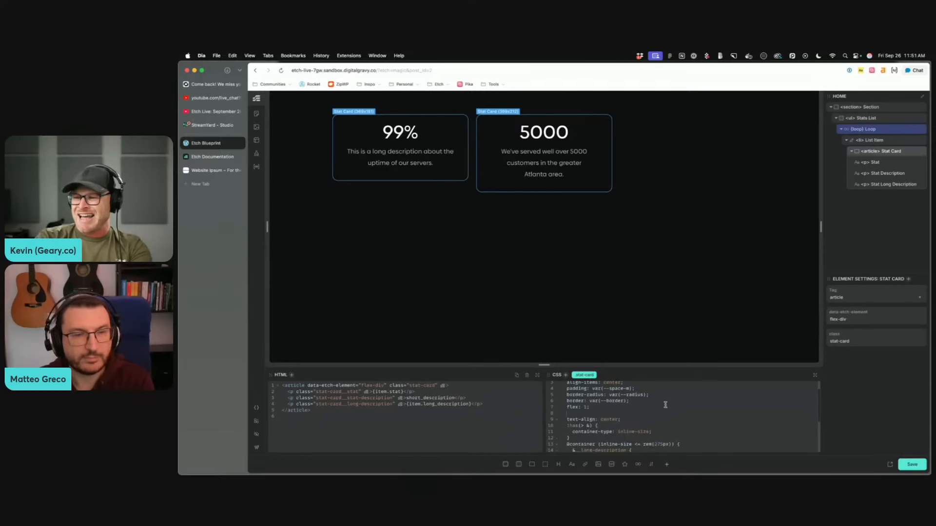
type("block-size: 100%;")
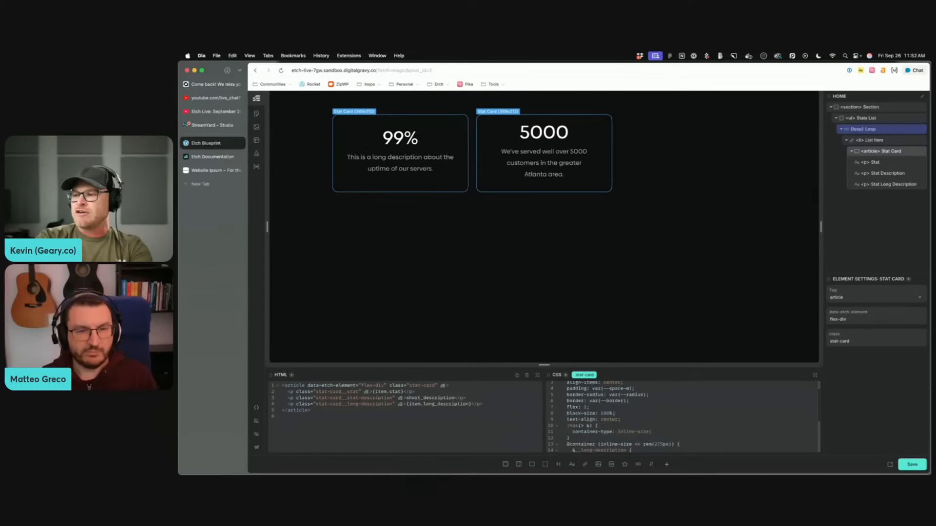
key("super+s")
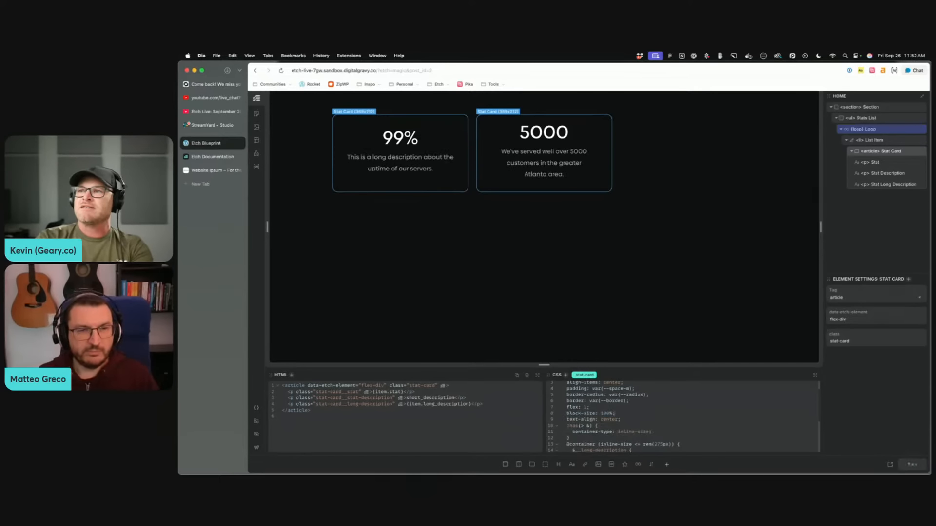
Step: Open the Style Manager and enlarge its list of selectors
left_click(654, 155)
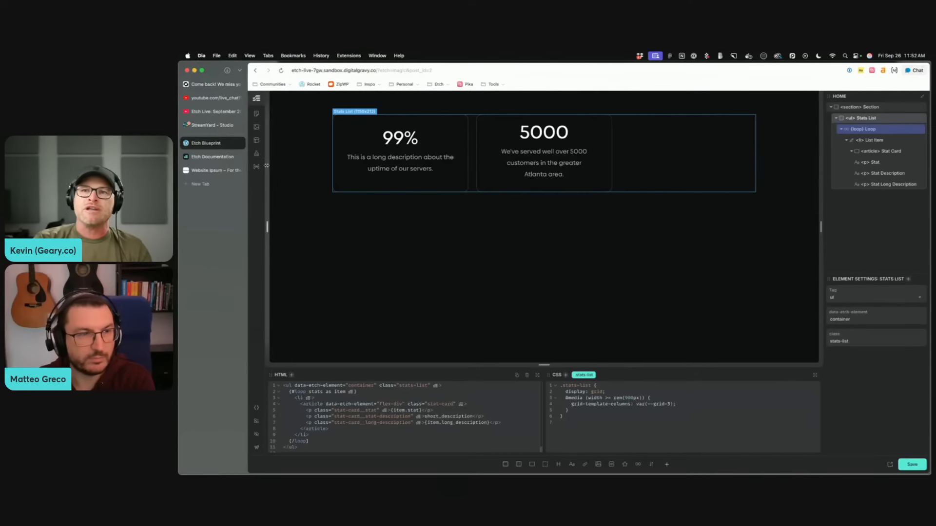
left_click(256, 154)
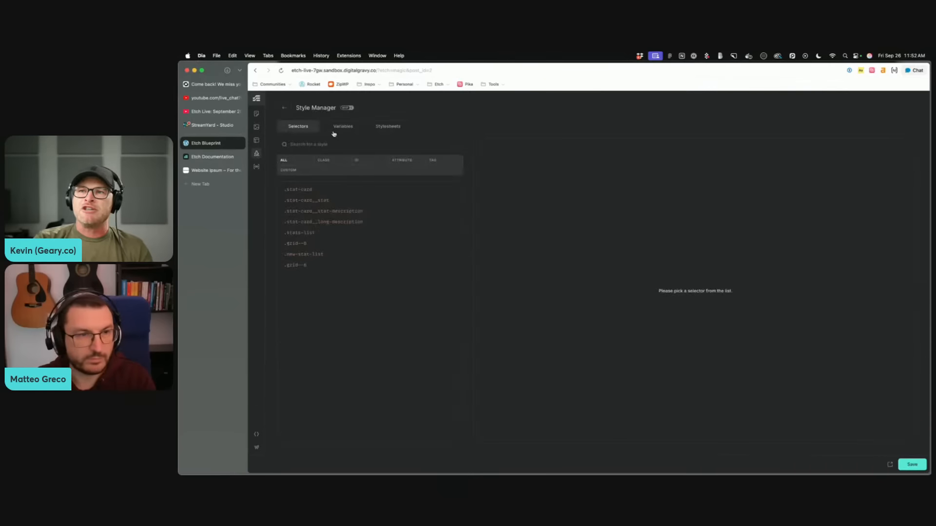
key("super+0")
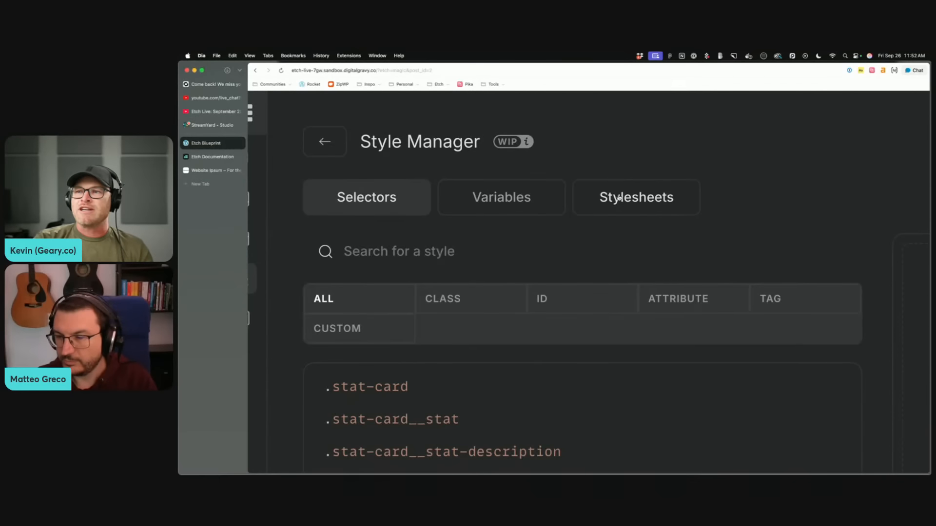
Step: Add a new stylesheet named Cards to the Style Manager's stylesheets
key("super+0")
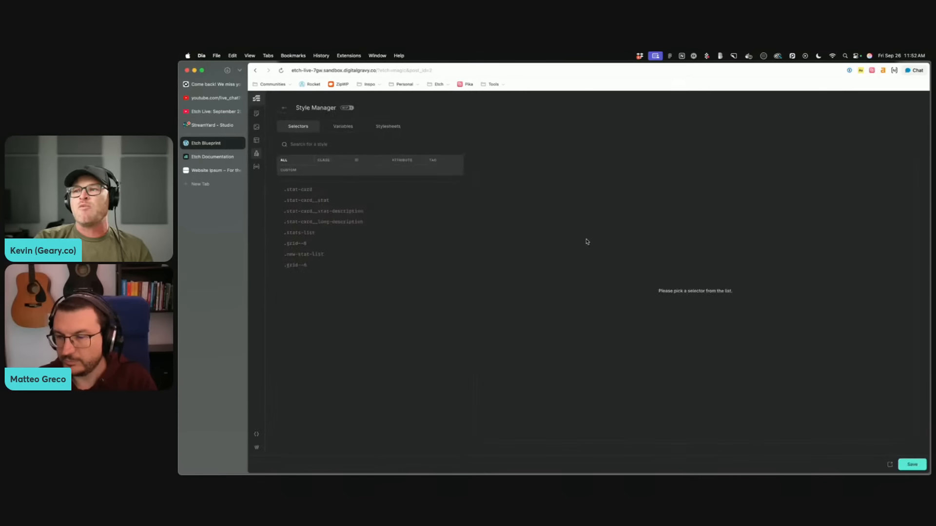
left_click(388, 127)
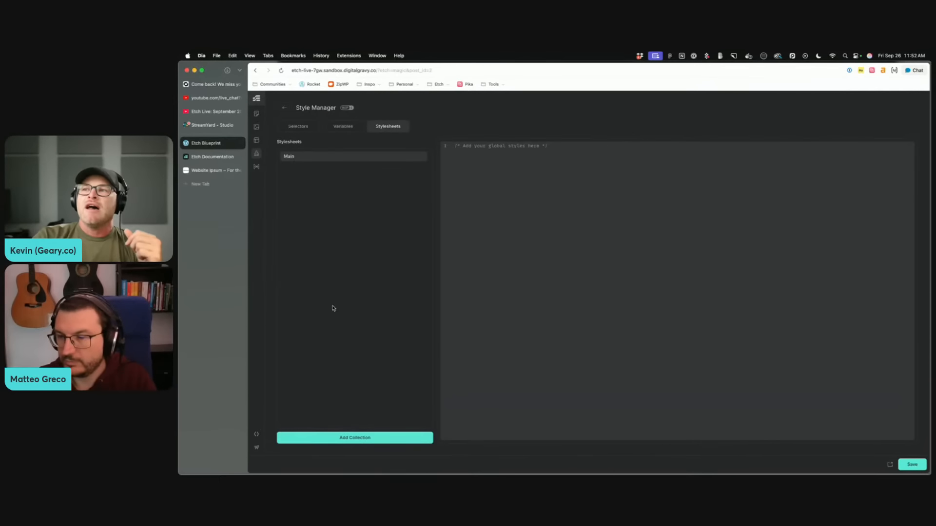
left_click(358, 439)
left_click(588, 291)
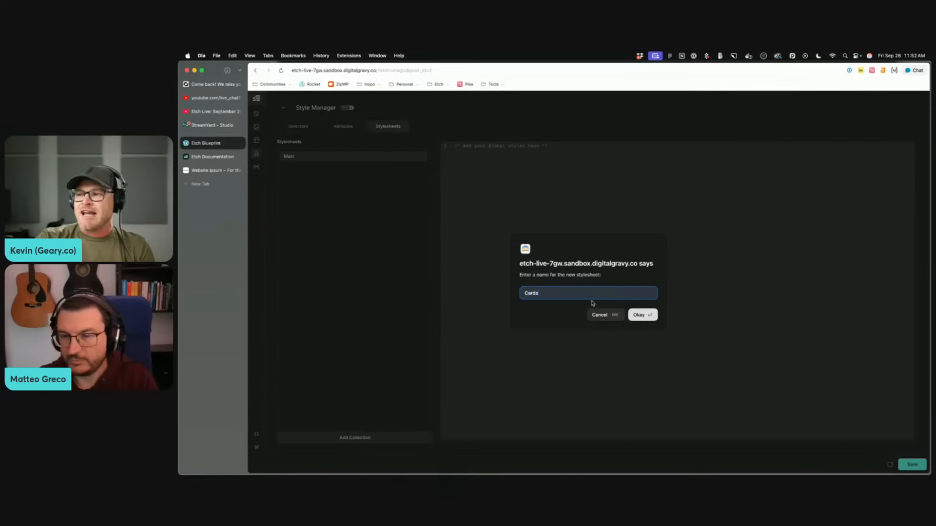
left_click(641, 315)
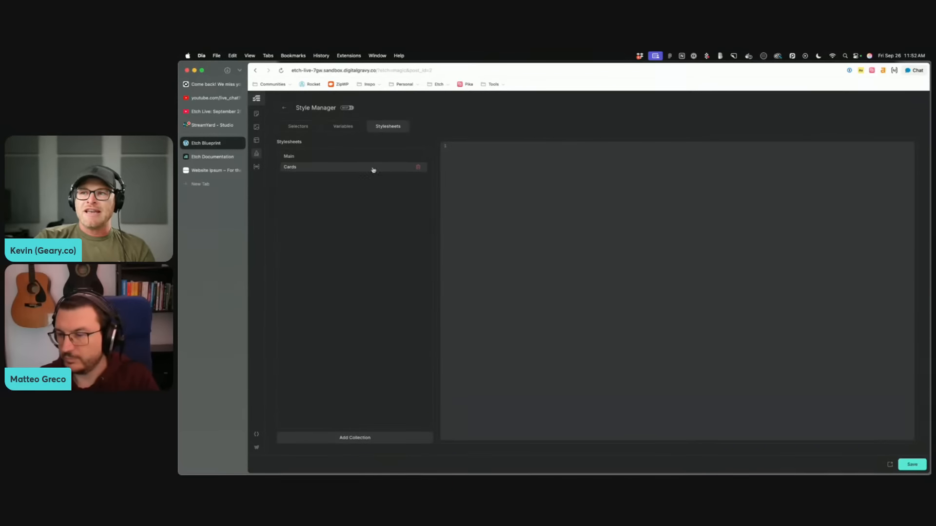
left_click(499, 150)
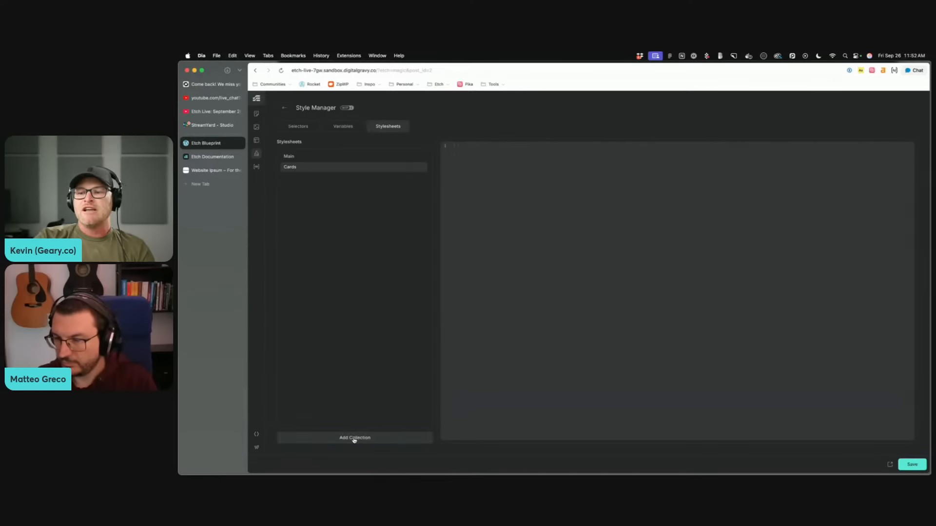
Step: Add another stylesheet named Checkout Page and look through the Main, Checkout Page and Cards stylesheets
left_click(354, 438)
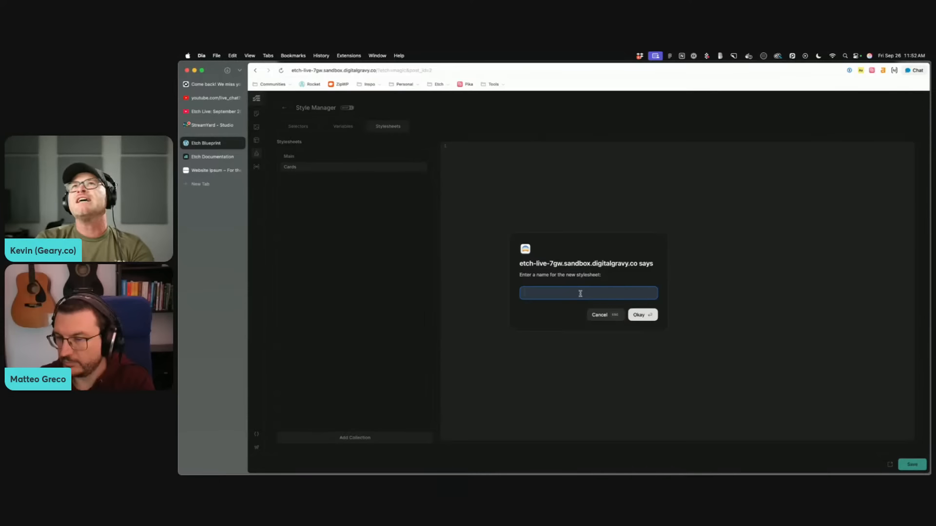
type("Checkout Page")
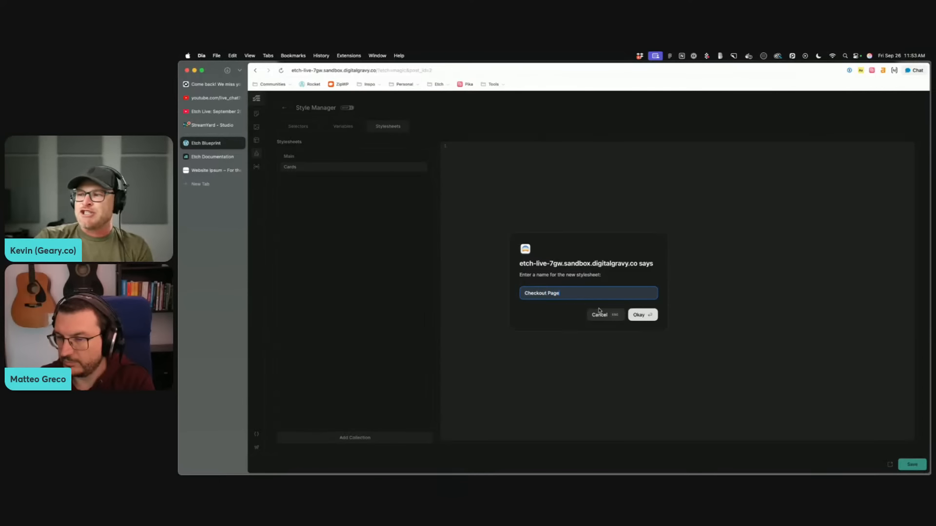
left_click(638, 315)
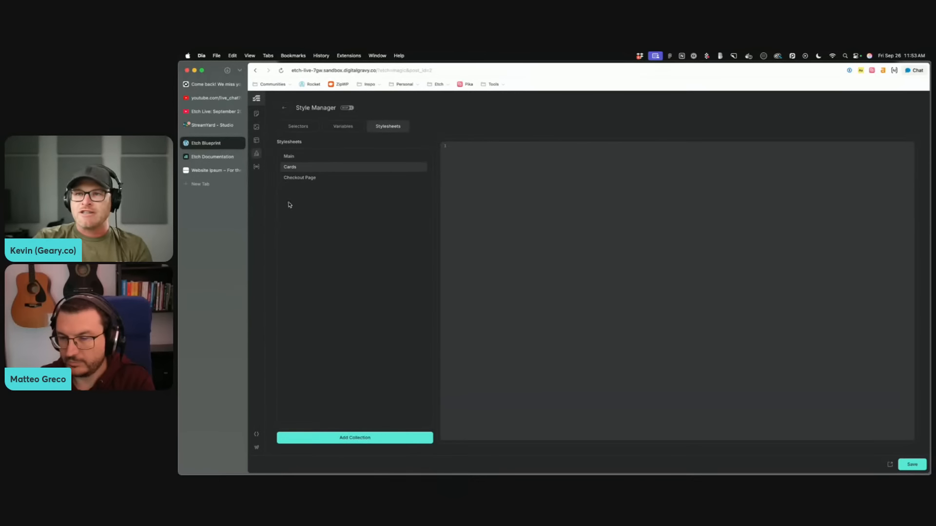
left_click(315, 156)
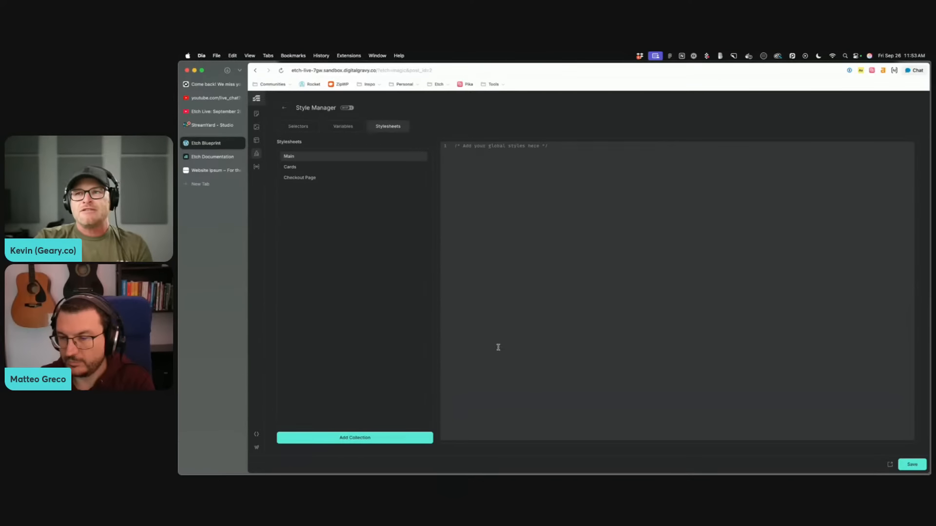
left_click(319, 178)
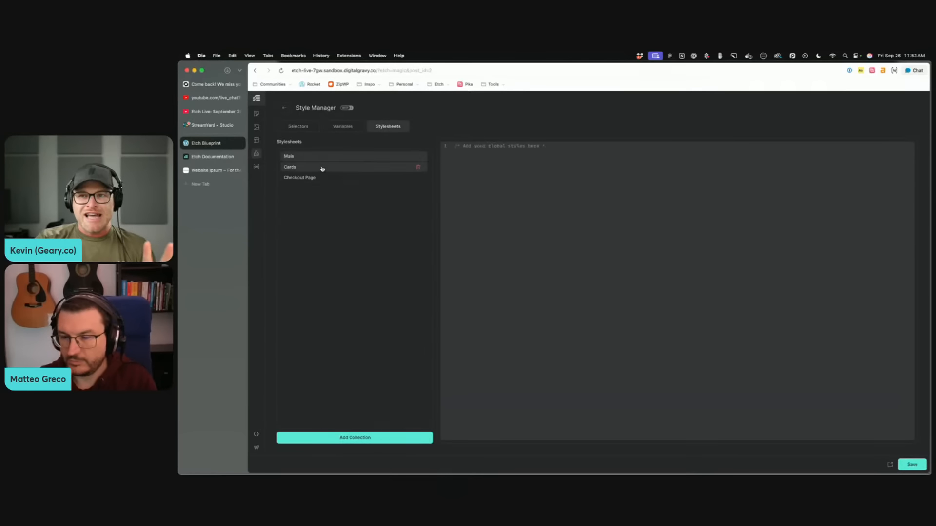
left_click(323, 177)
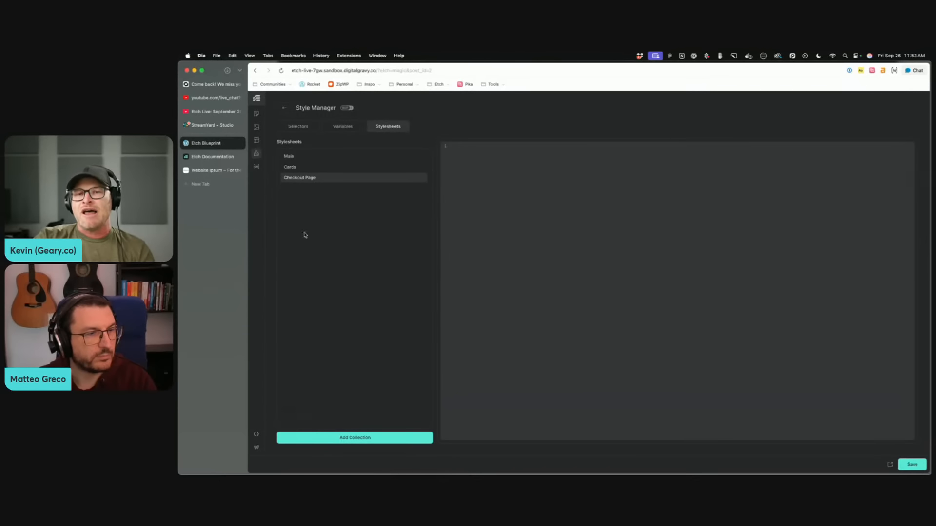
left_click(322, 167)
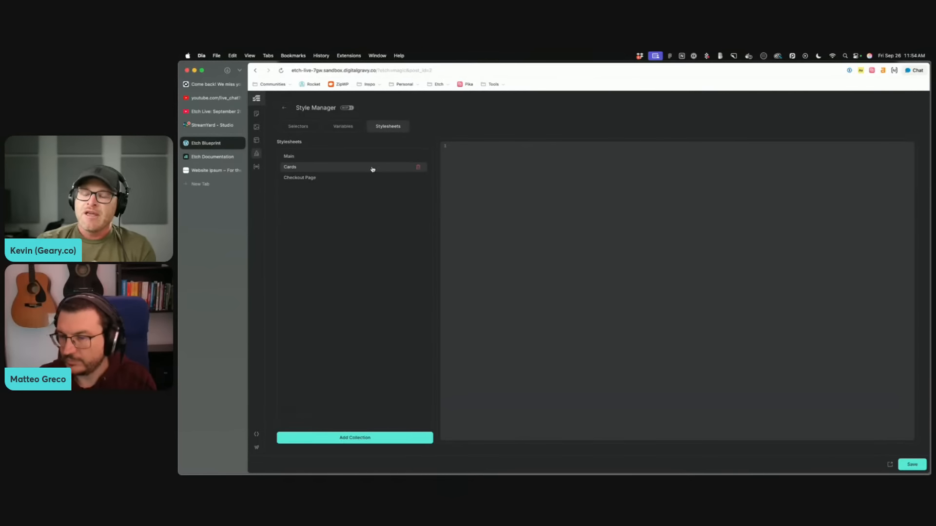
Step: Try an h1 rule with color: red in the Main stylesheet and clear the stylesheet again
left_click(298, 156)
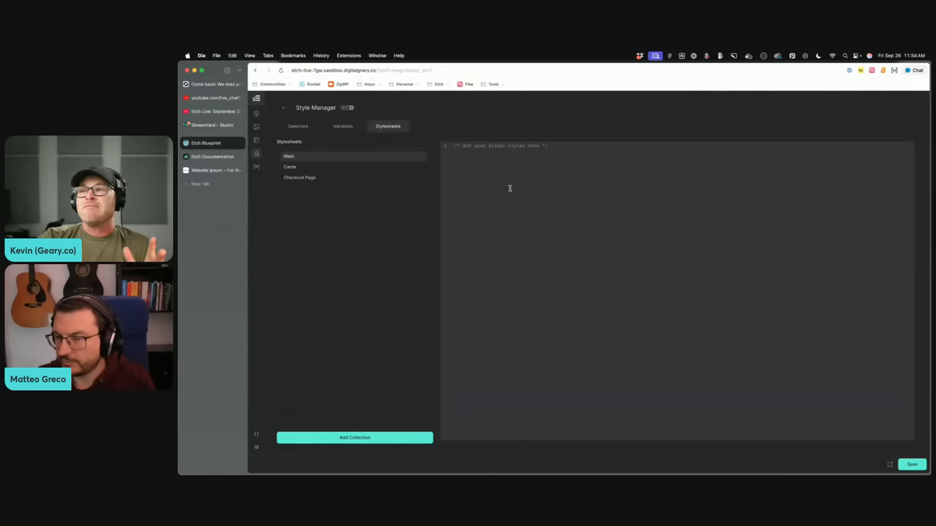
left_click(579, 147)
type("h1 {")
key("Return")
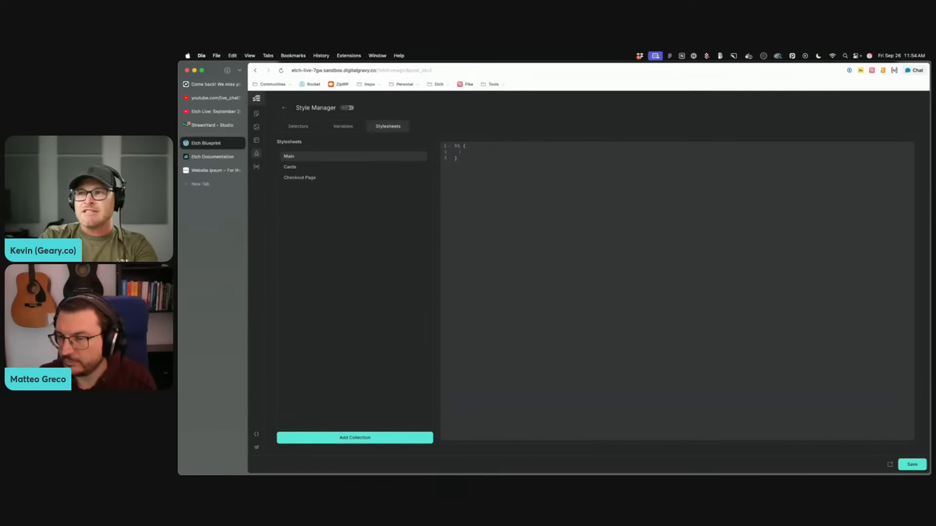
type("color: red;")
key("super+s")
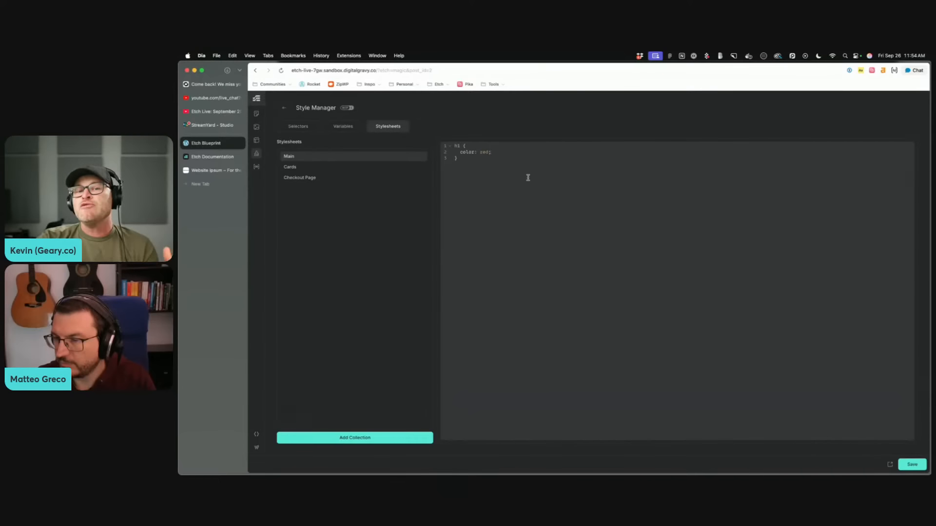
key("super+a")
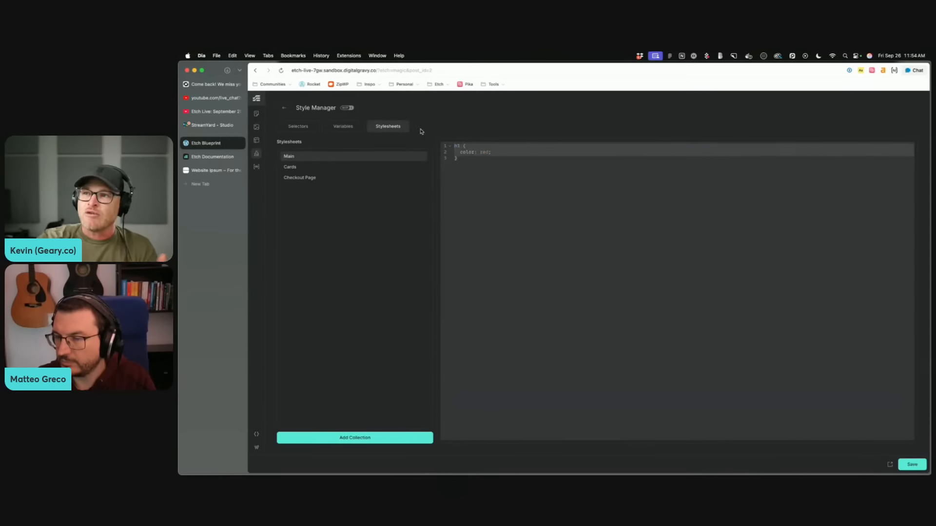
key("BackSpace")
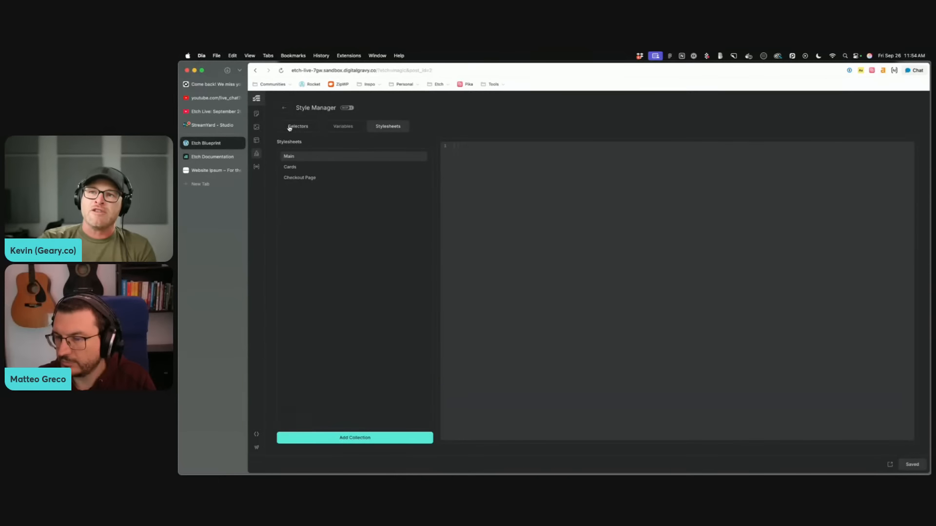
Step: Leave the Style Manager and insert a heading in the section below the stats list, with its tag set to h1
left_click(298, 127)
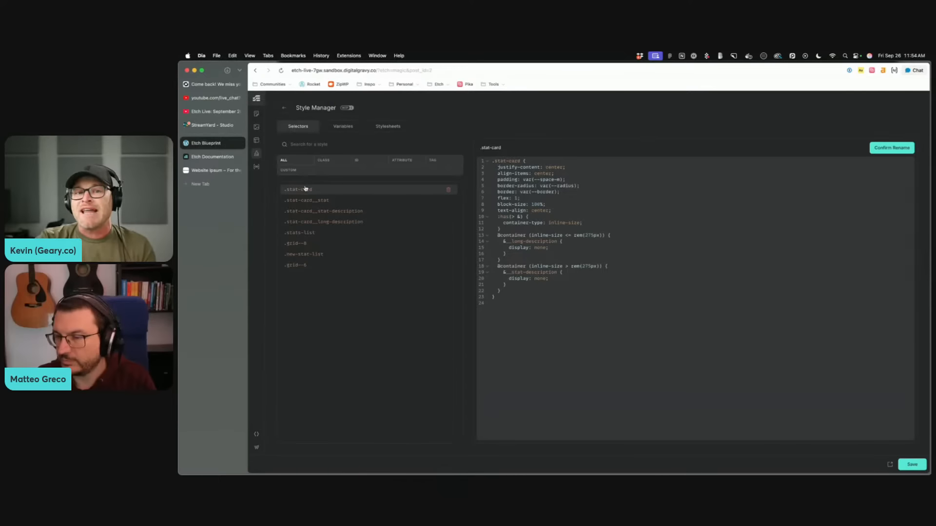
key("Escape")
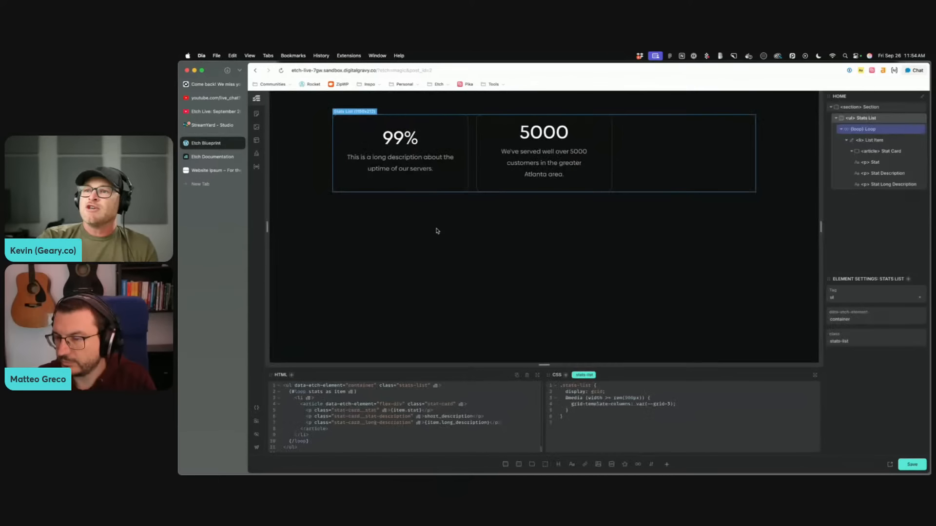
left_click(618, 214)
left_click(558, 464)
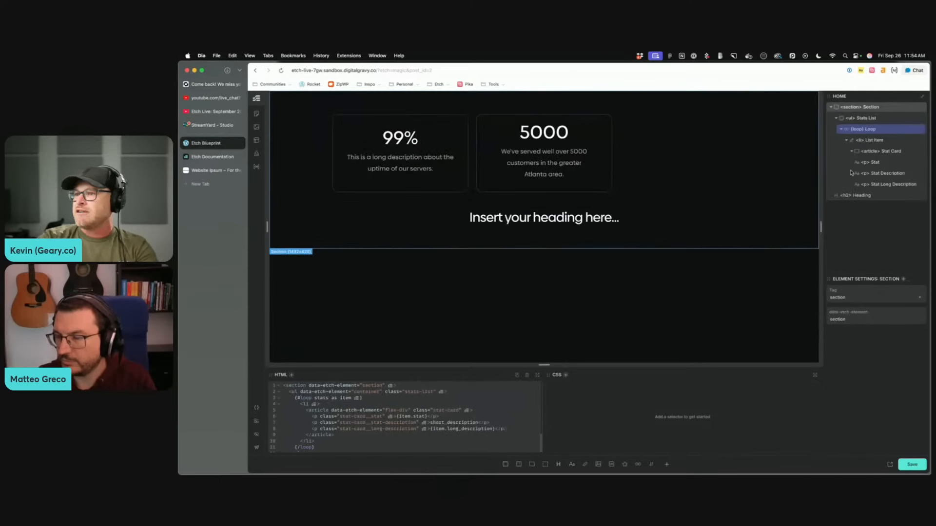
left_click(612, 219)
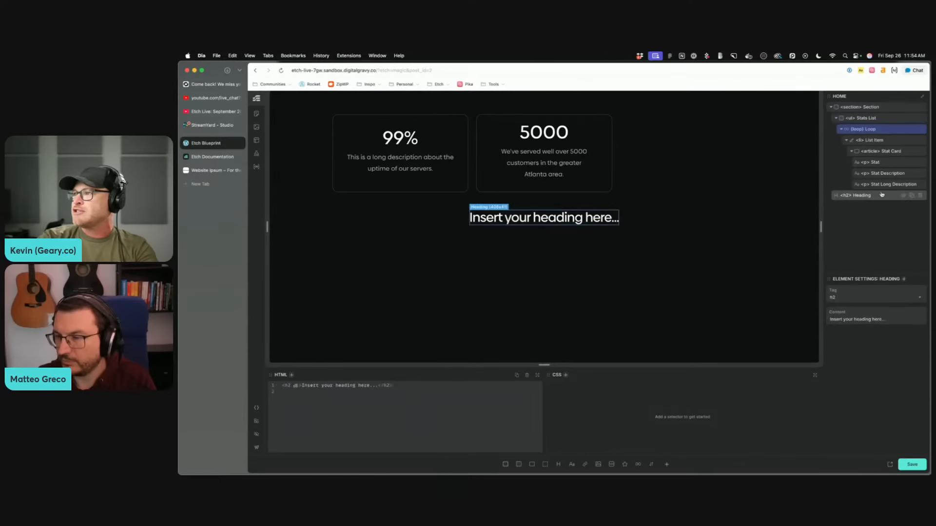
left_click(845, 196)
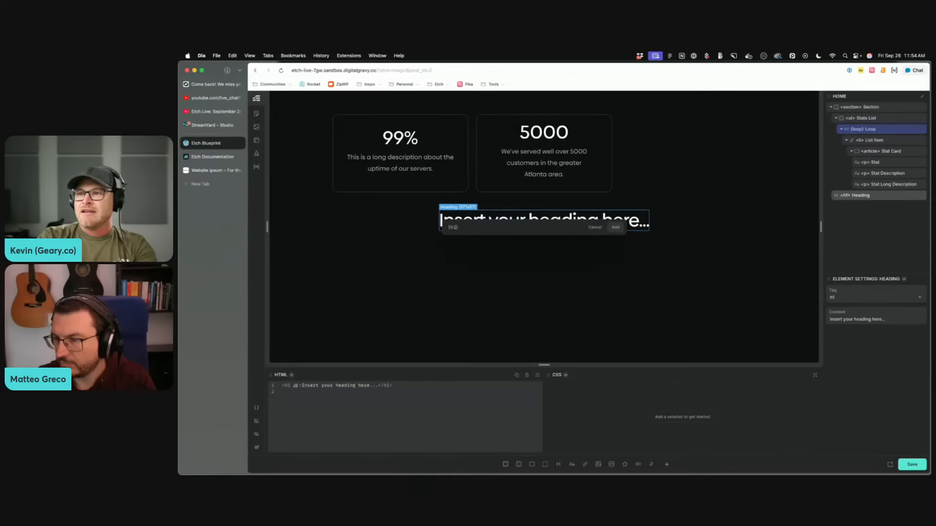
Step: Create an h1 tag selector for the heading with color: red and save the page
left_click(580, 375)
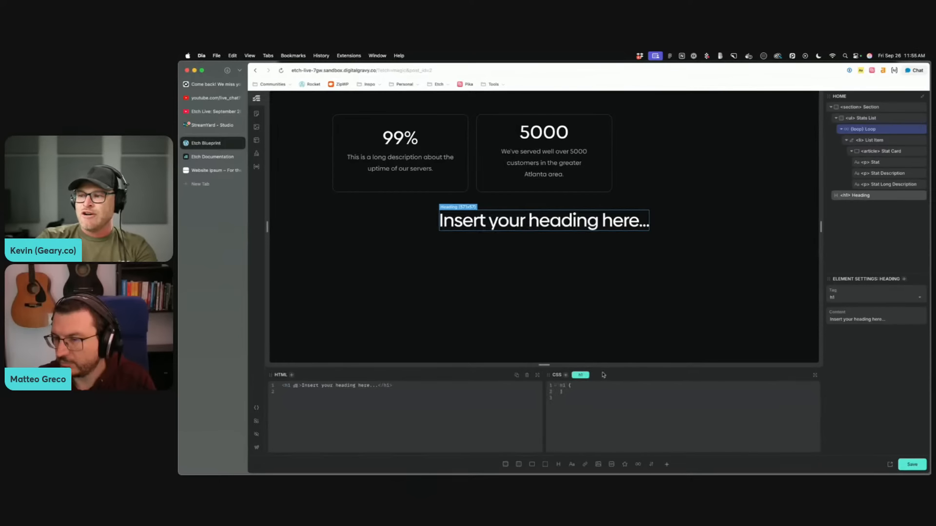
key("Return")
type("color: red;")
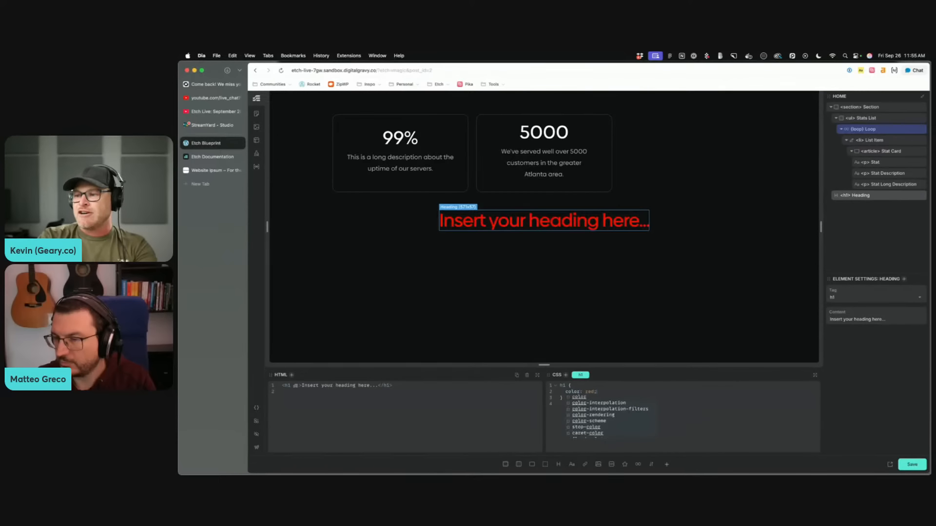
key("super+s")
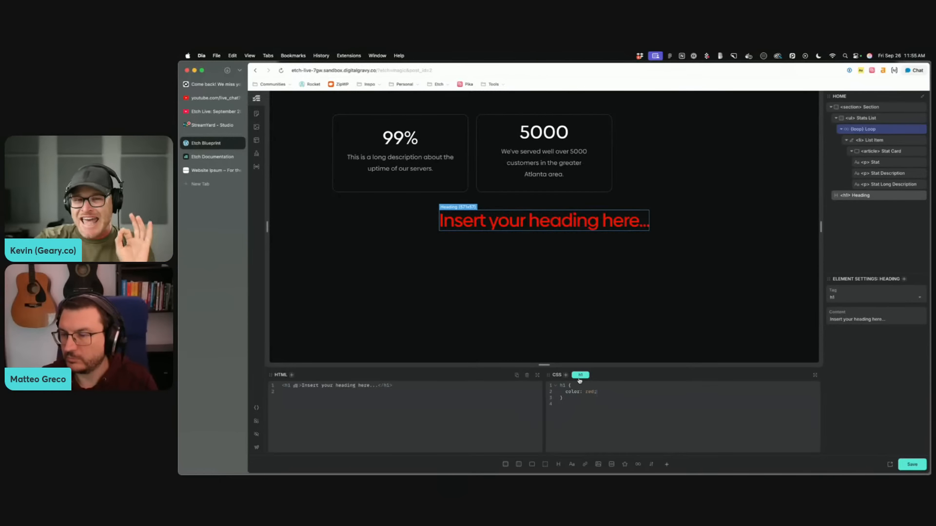
Step: Examine the h1 rule in the Style Manager's selectors, filtering by class, attribute and tag, and compare with the stylesheets
left_click(257, 153)
left_click(306, 279)
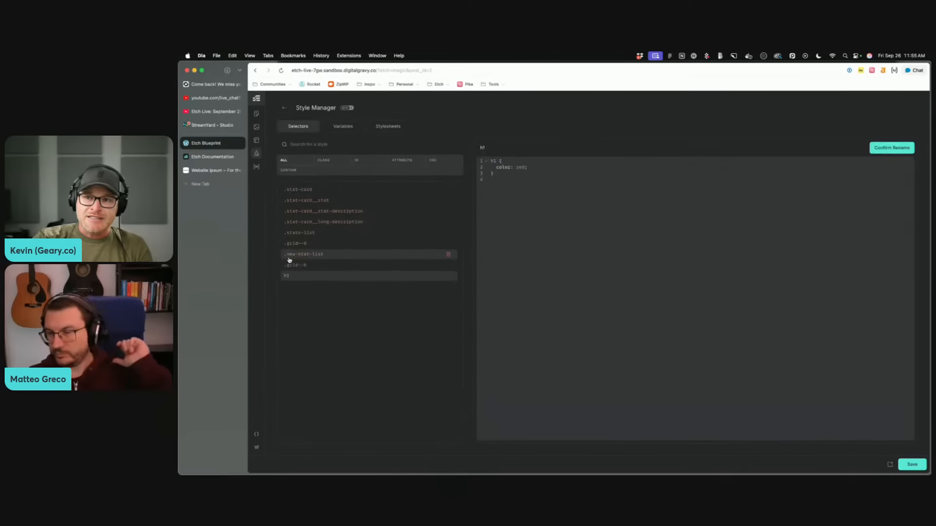
left_click(326, 161)
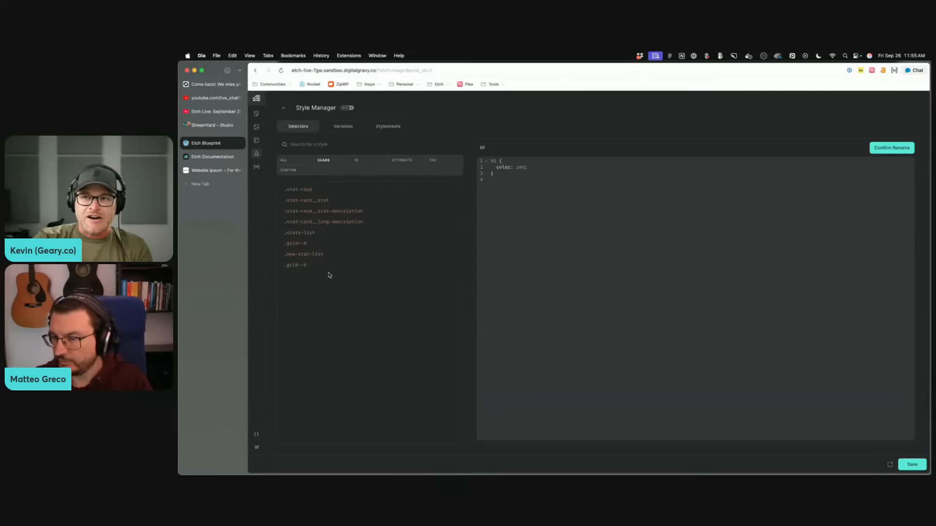
left_click(381, 162)
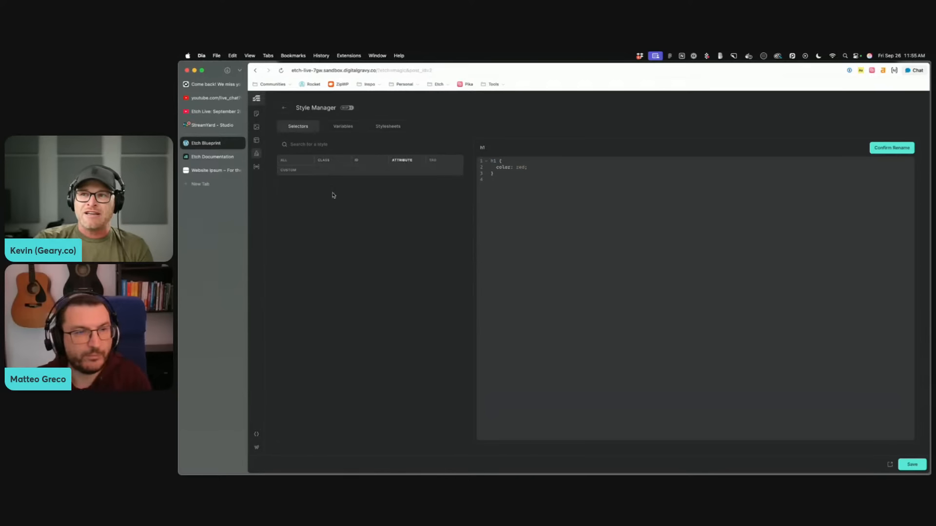
left_click(433, 160)
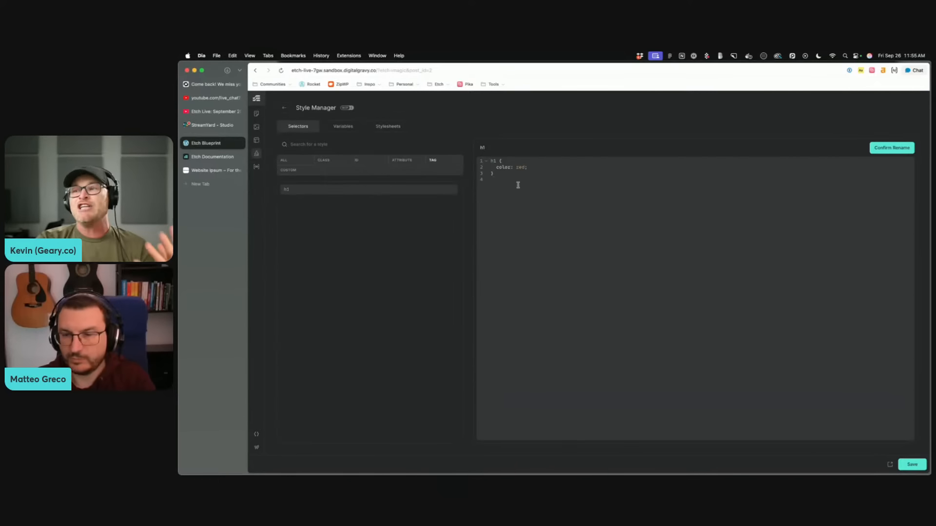
key("super+a")
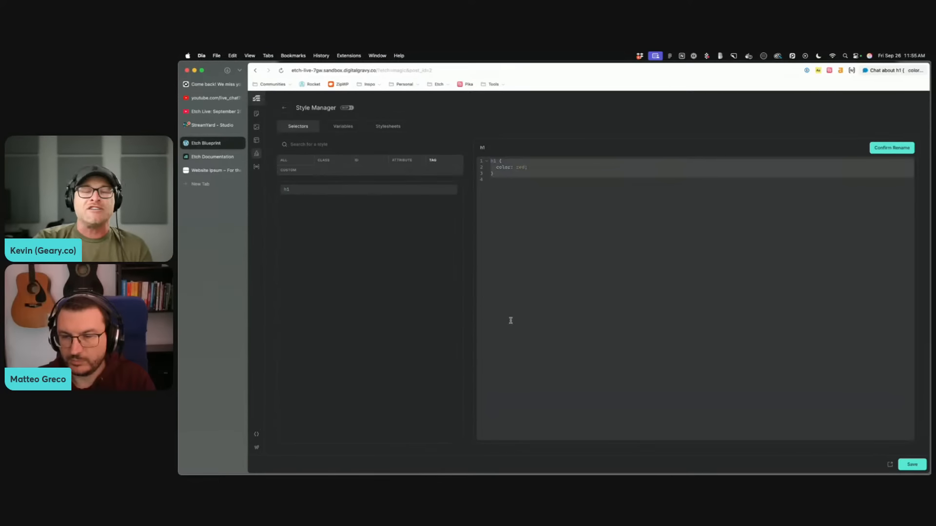
left_click(388, 128)
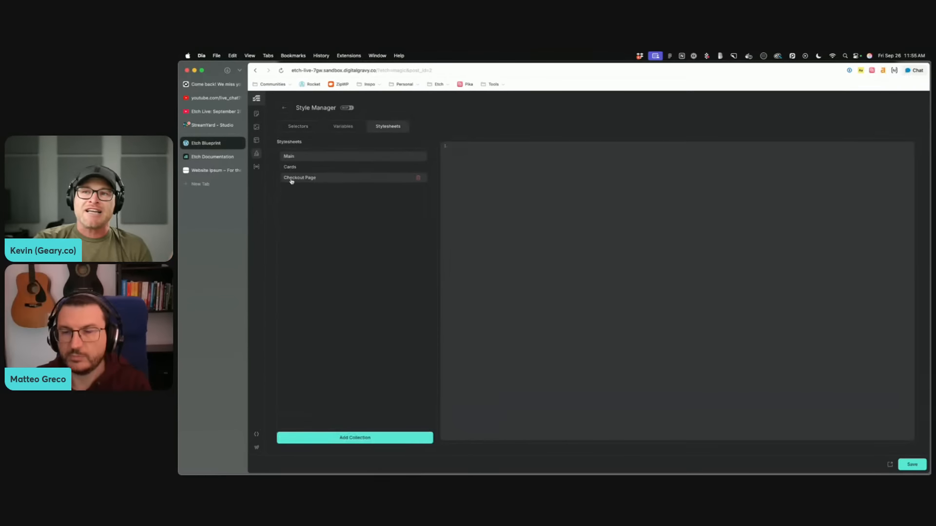
left_click(298, 127)
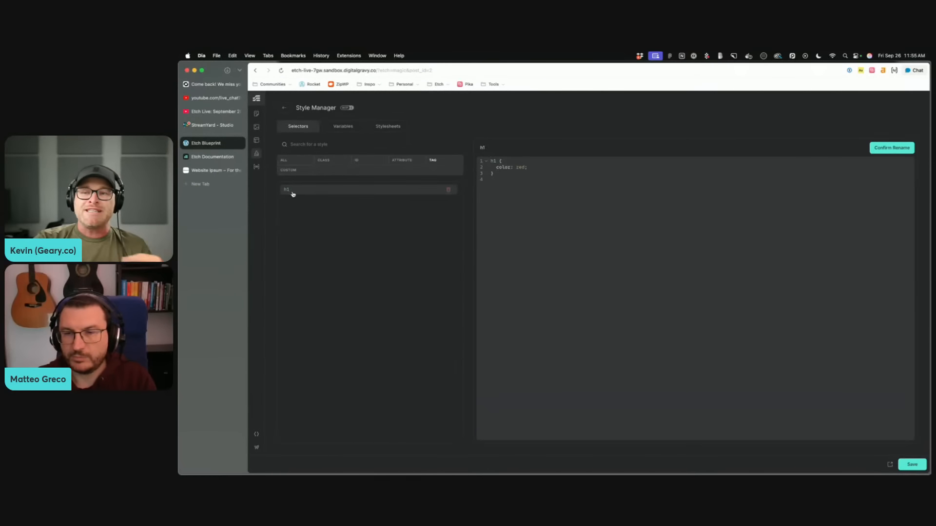
Step: Return to the page canvas, save the page and reload the builder
left_click(284, 108)
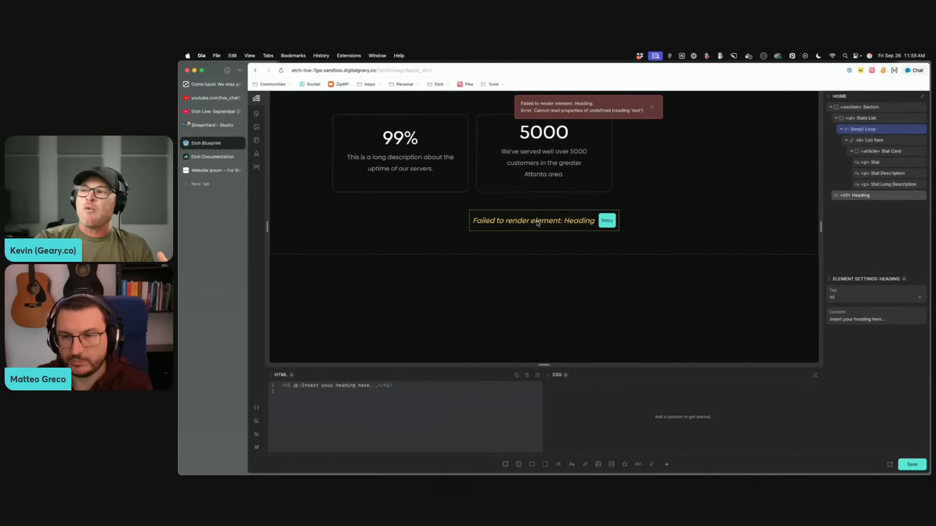
left_click(616, 240)
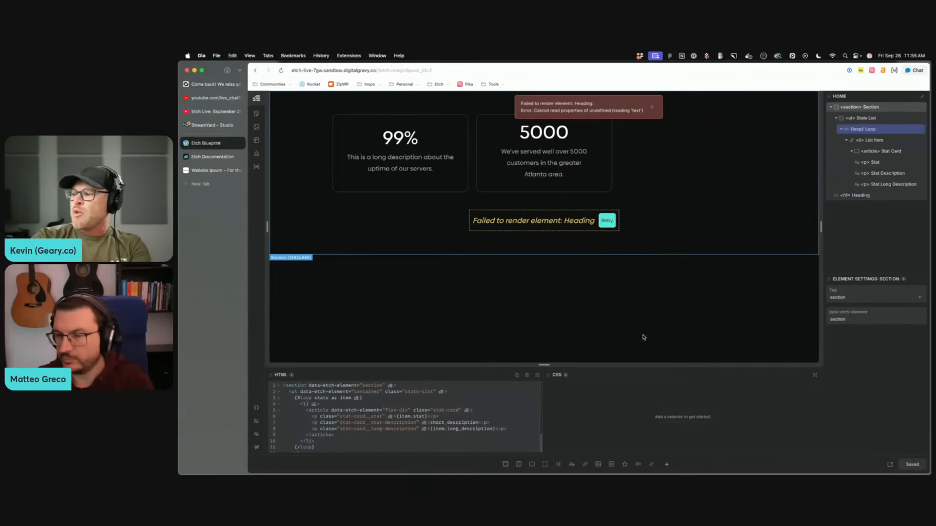
key("super+r")
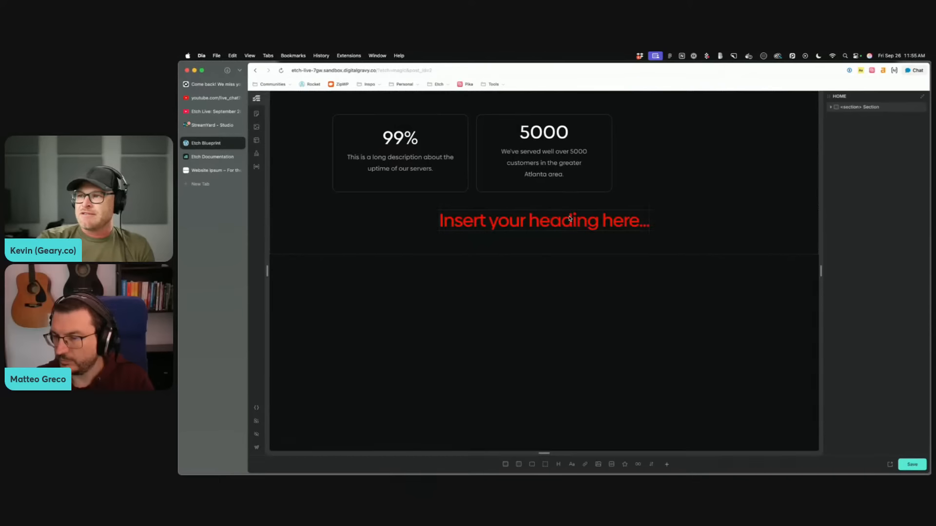
Step: Inspect the color declaration in the red heading's h1 rule and delete the heading from the section
left_click(569, 216)
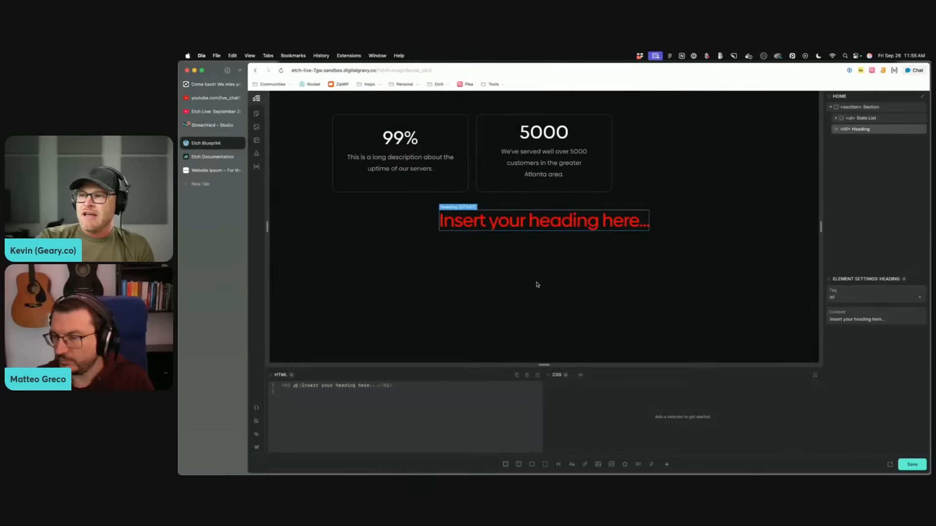
left_click(580, 376)
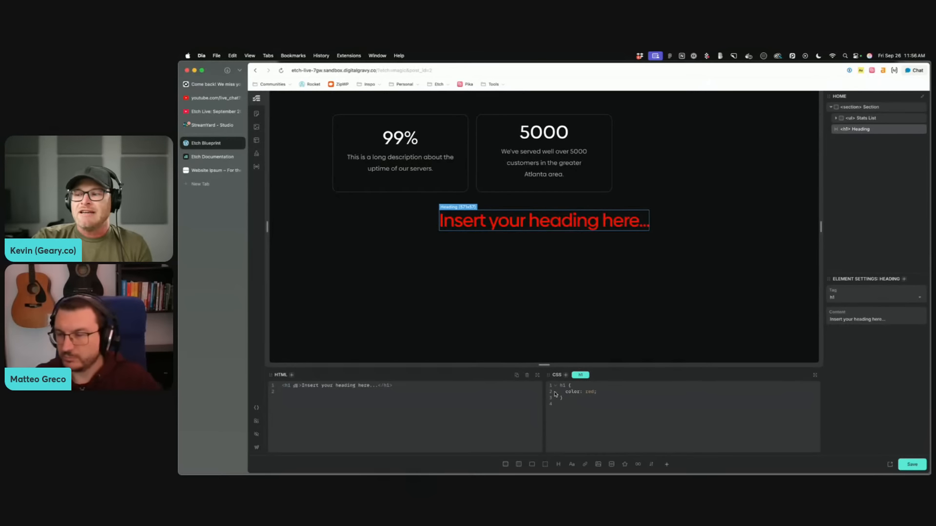
left_click_drag(607, 391, 558, 392)
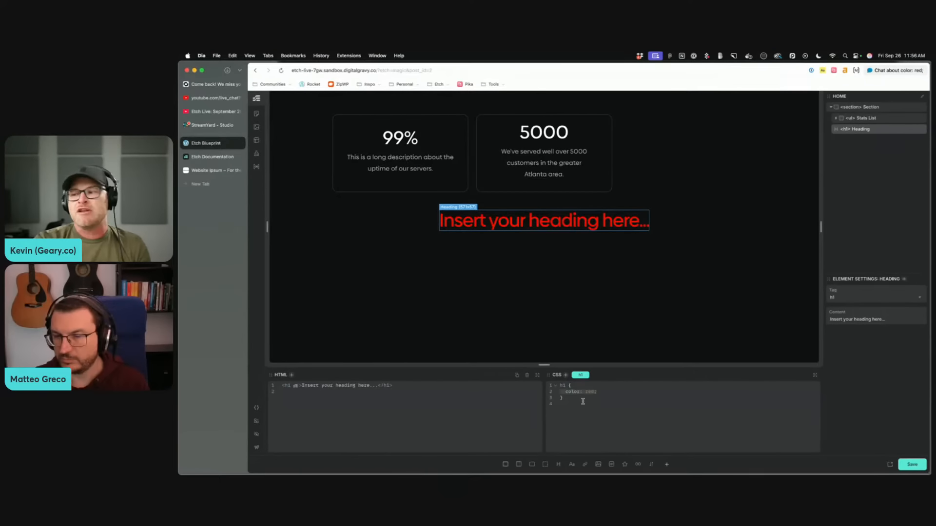
left_click(597, 396)
left_click_drag(604, 393, 536, 392)
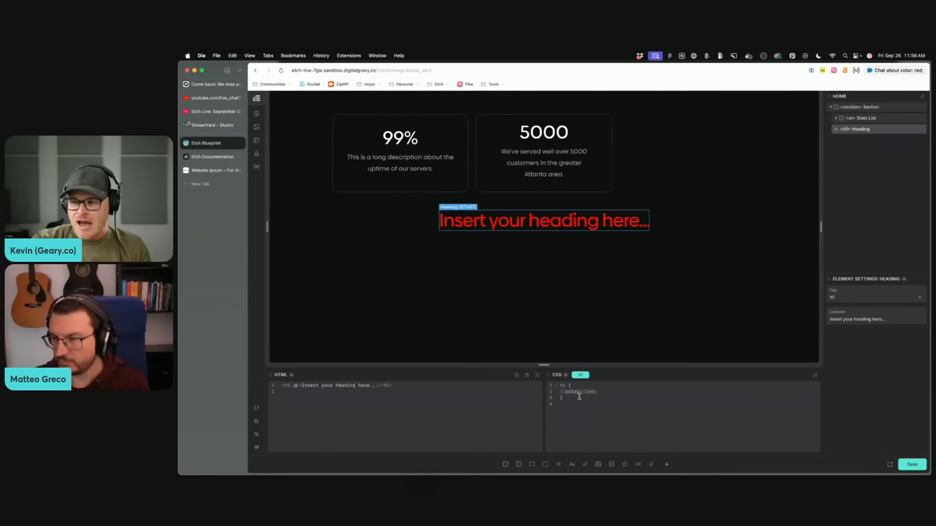
left_click(920, 129)
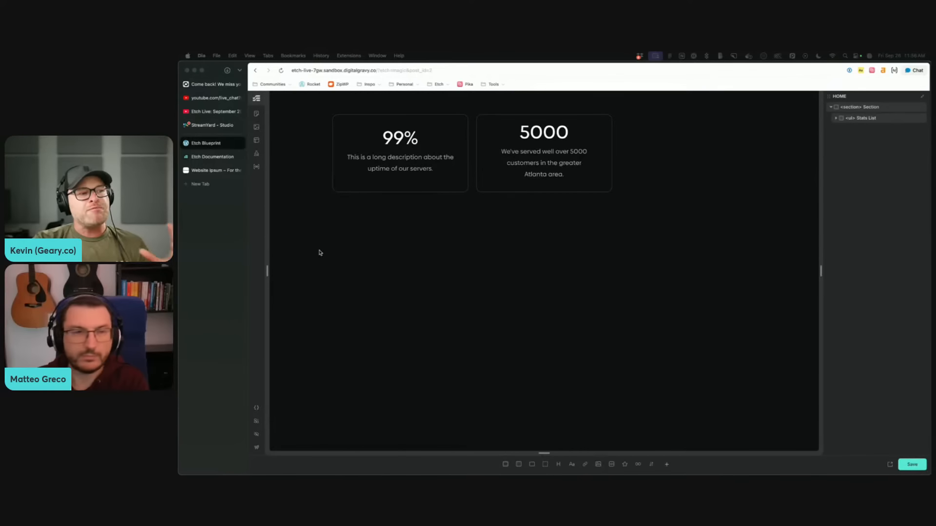
left_click(561, 319)
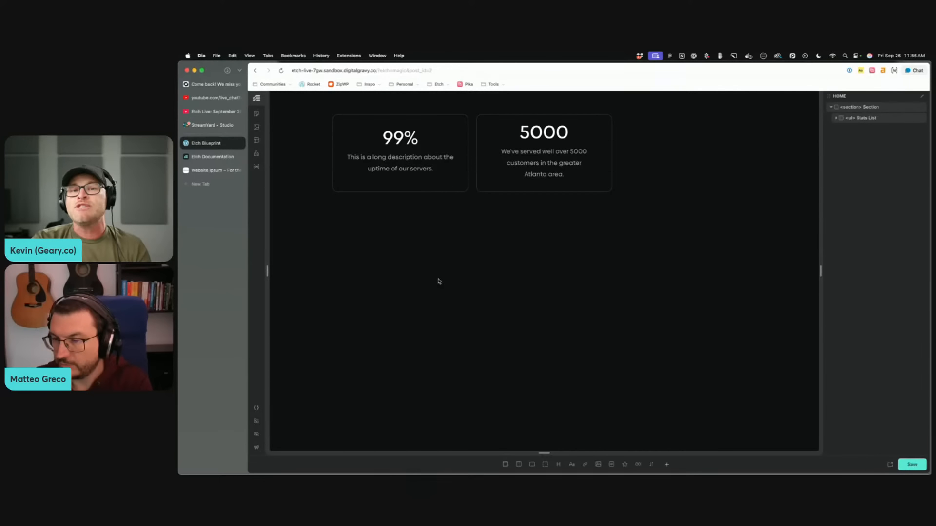
Step: Create a component from the Stat Card article inside the stats list loop
left_click(456, 131)
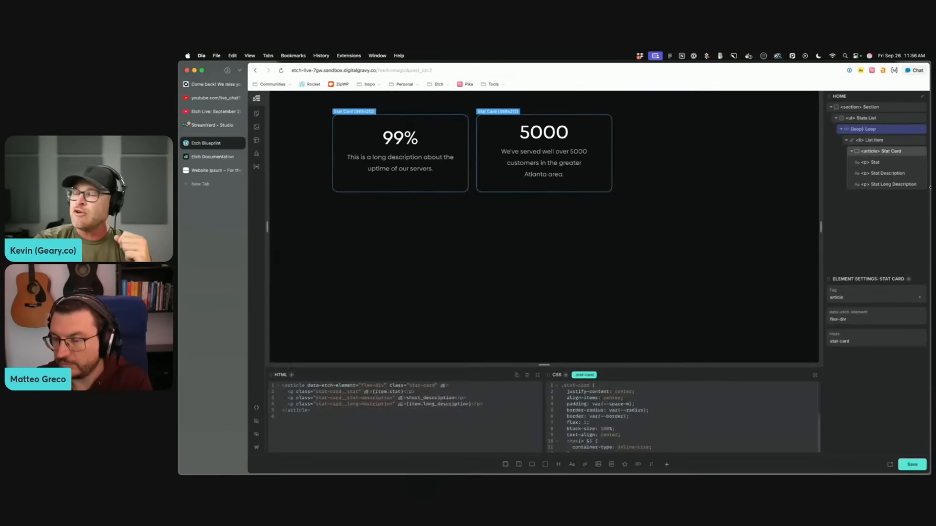
right_click(889, 154)
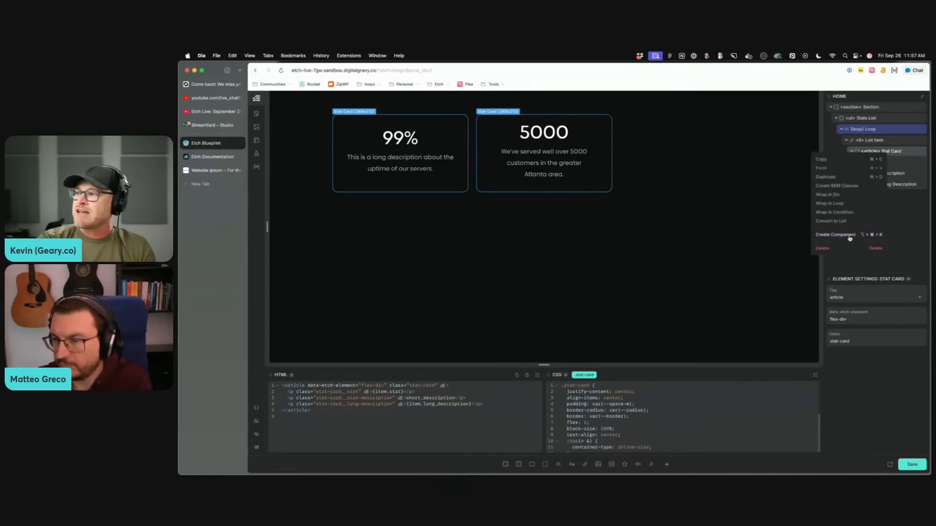
scroll(849, 237, "up", 5)
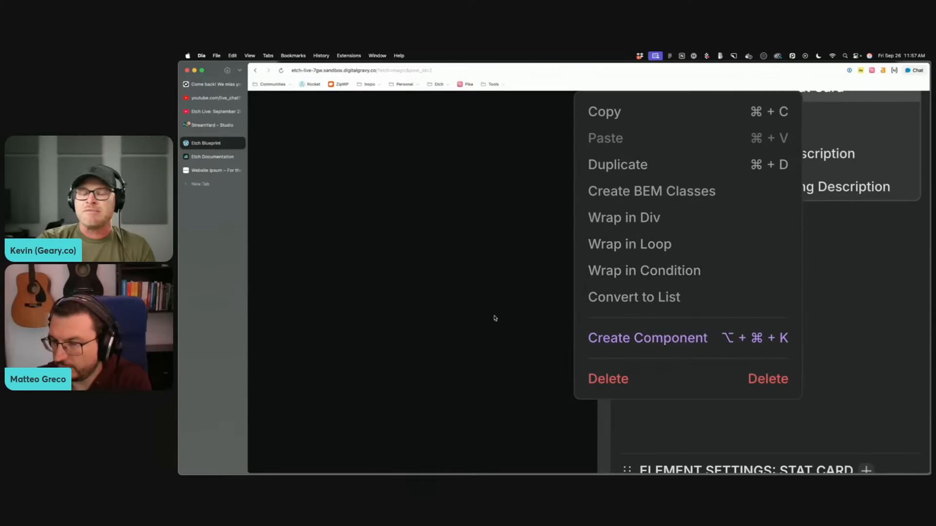
left_click(647, 343)
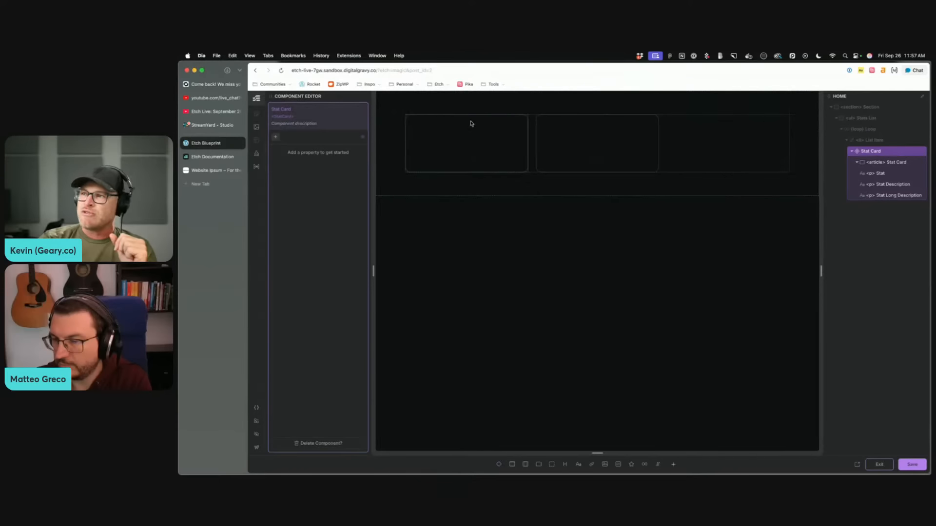
Step: Replace the dynamic stat expression in the Stat Card component's HTML with the static text 99%
left_click(514, 160)
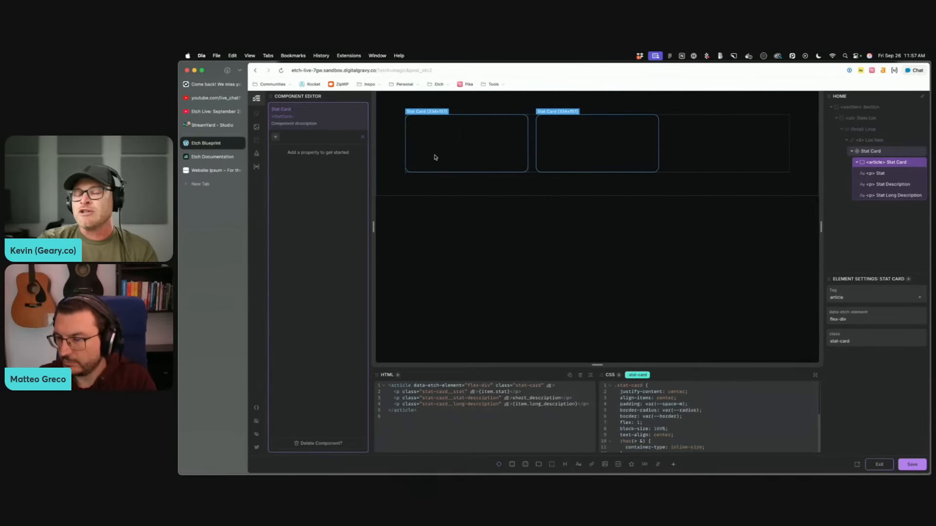
left_click(877, 174)
left_click(893, 163)
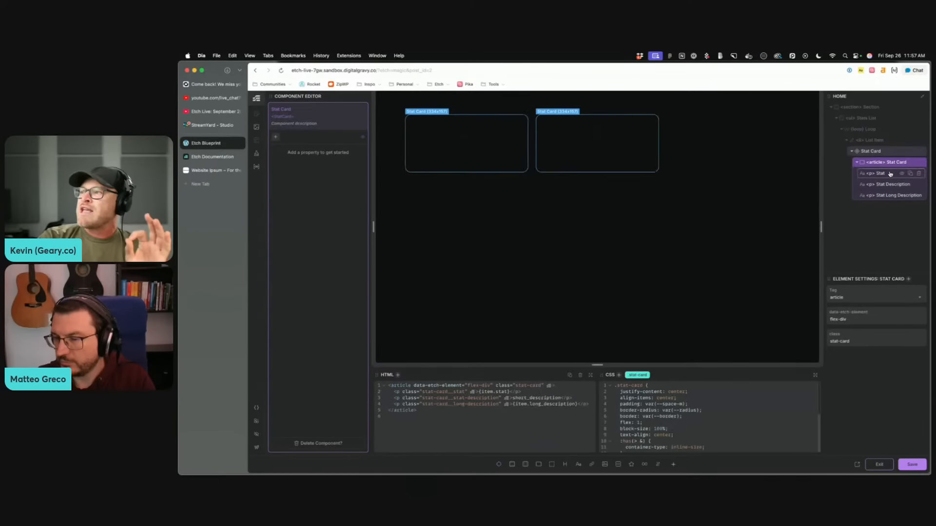
left_click(879, 175)
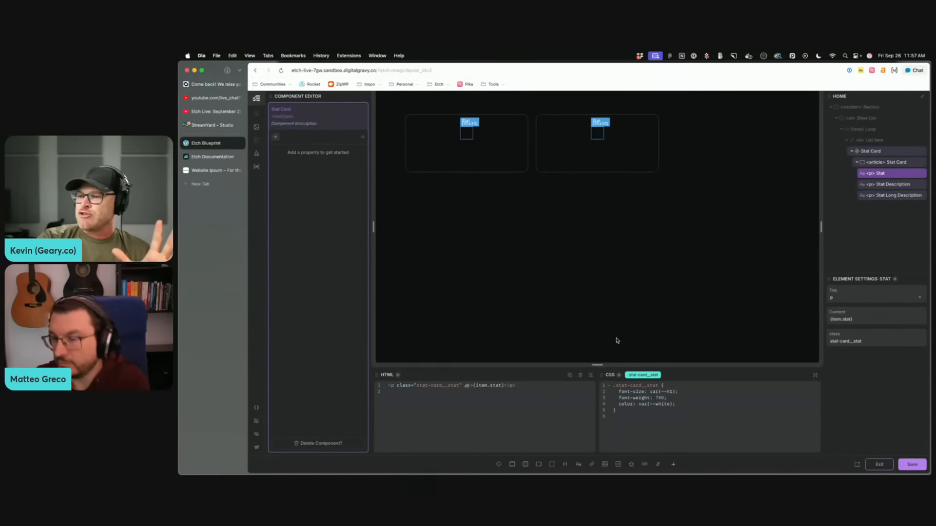
left_click(890, 161)
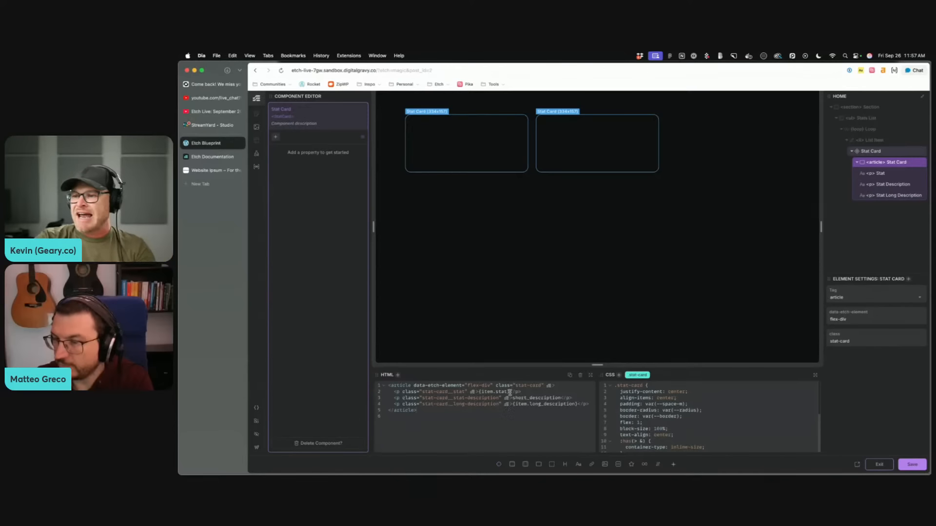
left_click_drag(509, 392, 478, 391)
type("99%")
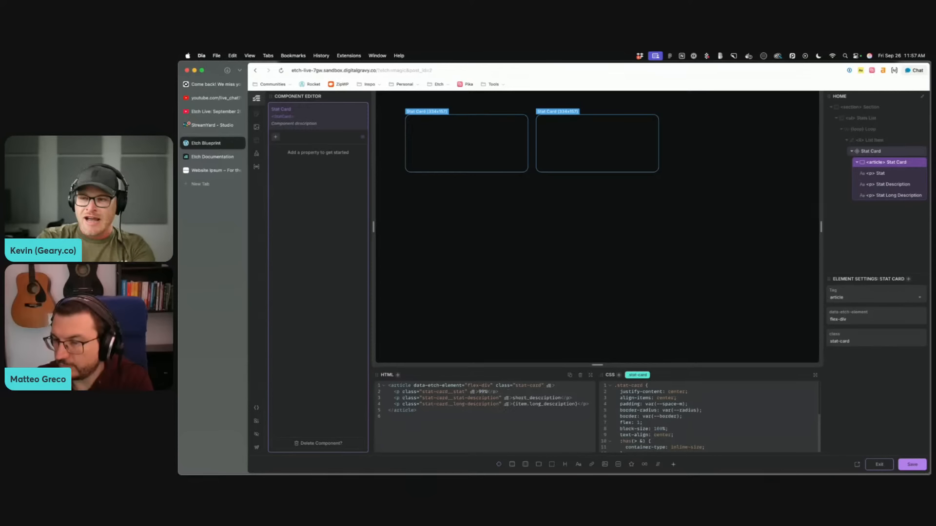
Step: Replace the component's short description with "This is a short description." and its long description with "This is a long description."
double_click(518, 398)
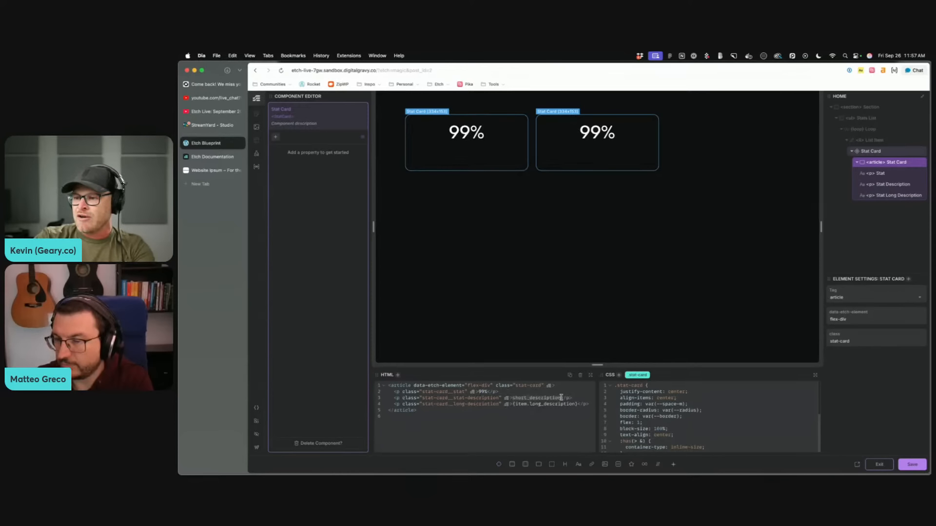
type("This is a short descrip")
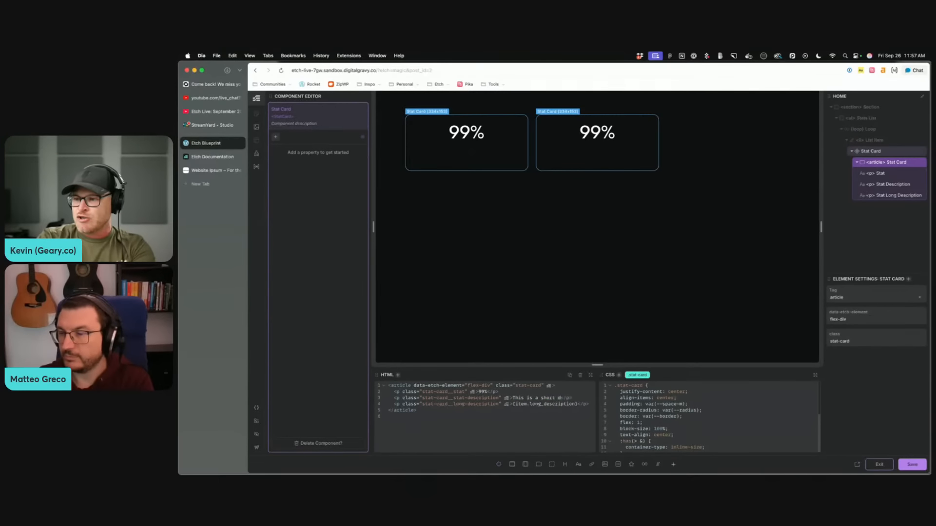
type("tion.")
double_click(566, 410)
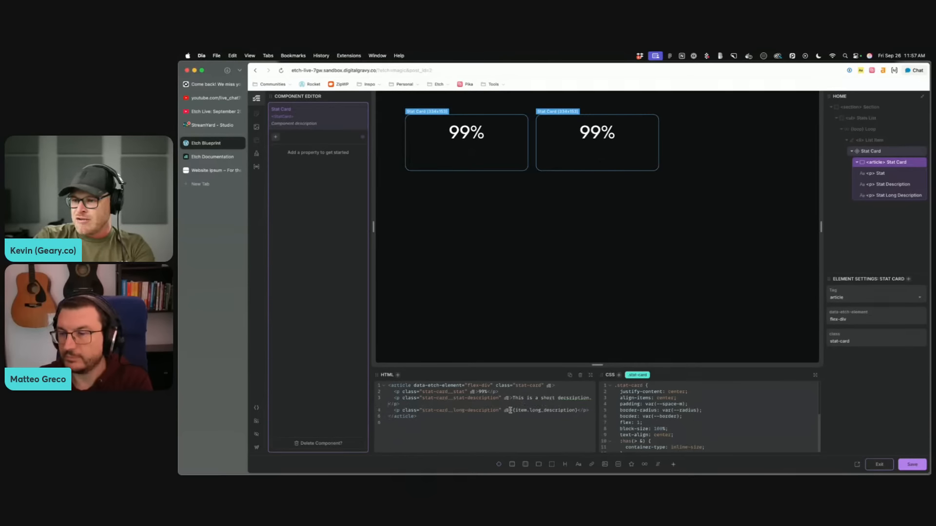
type("This is a long ")
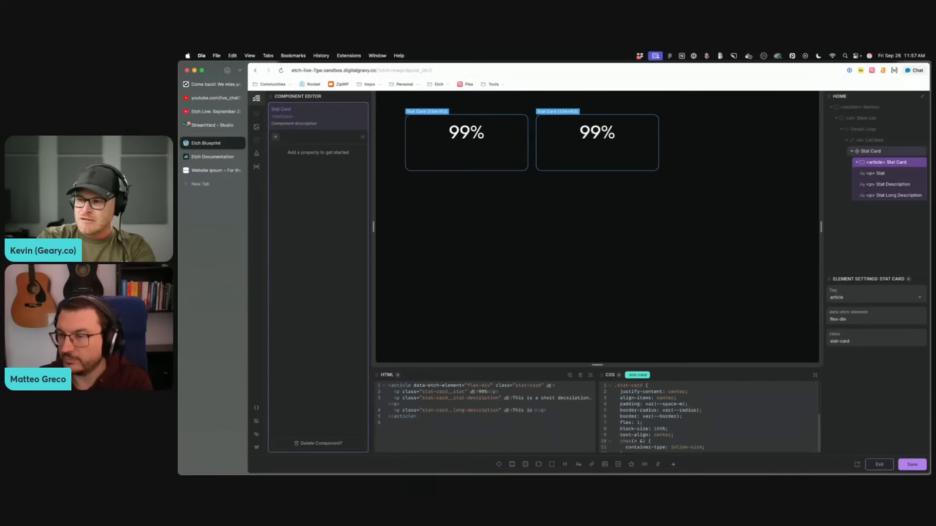
type("description.")
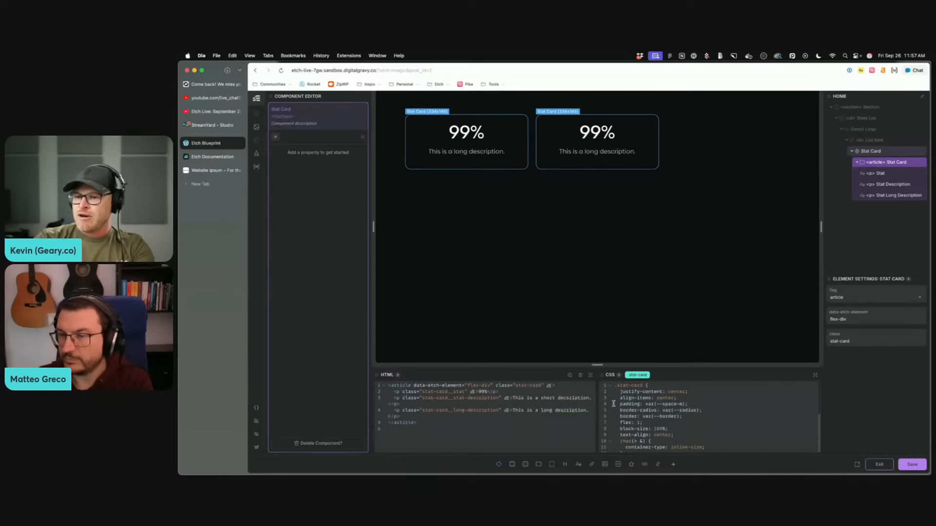
Step: Set the color in the component's .stat-card__stat rule to red and save the component
left_click(473, 138)
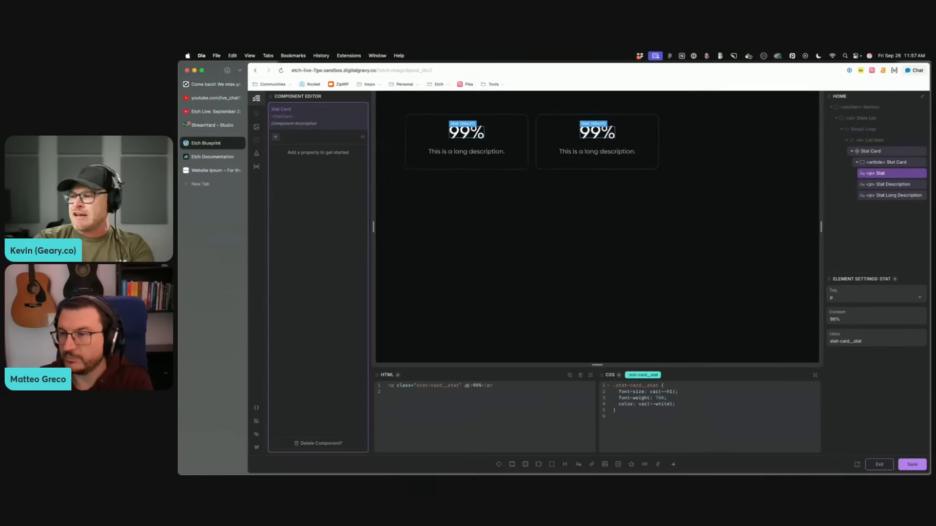
key("BackSpace")
key("BackSpace")
key("BackSpace")
key("BackSpace")
key("BackSpace")
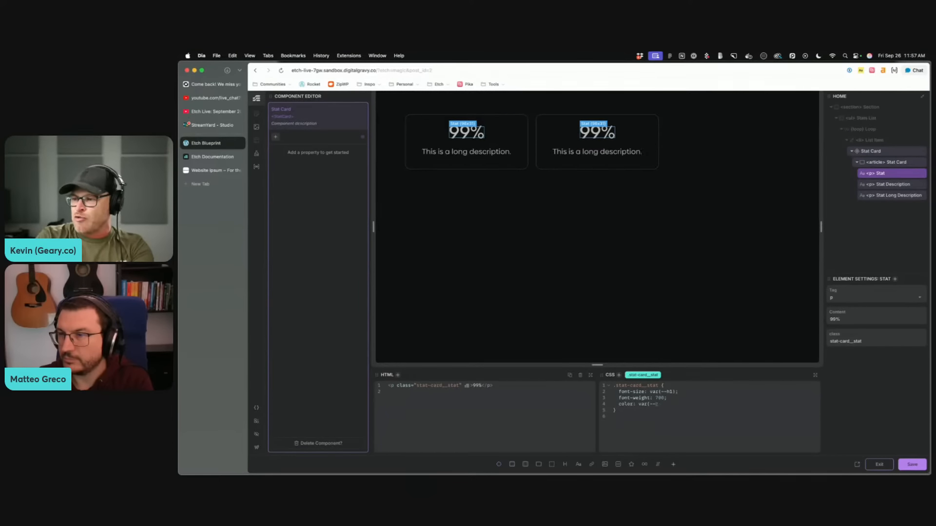
key("BackSpace")
key("BackSpace")
key("BackSpace")
key("BackSpace")
type("red;")
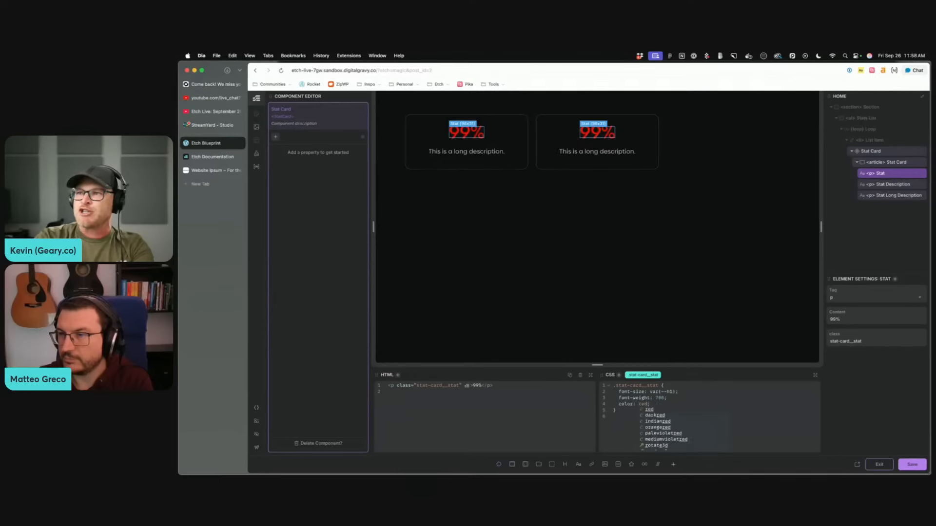
left_click(916, 468)
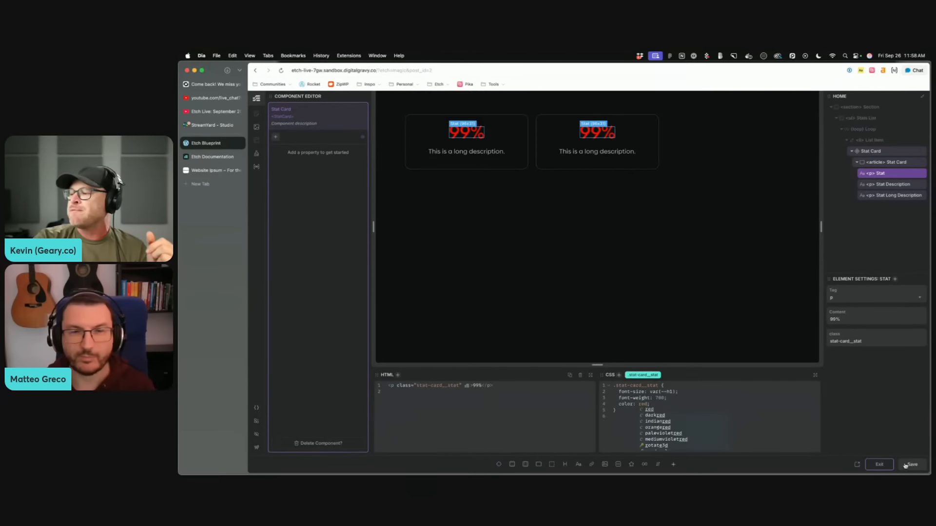
left_click(907, 467)
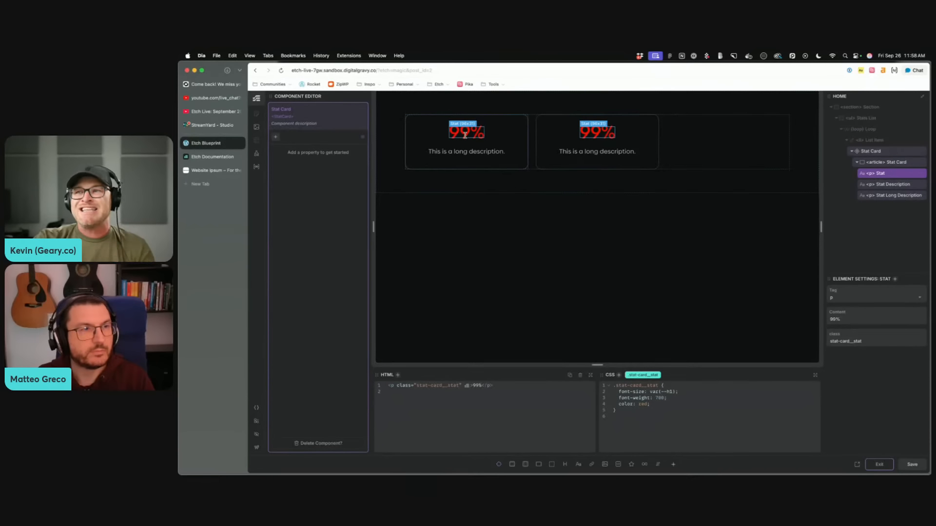
Step: Set the color in the .stat-card__stat rule to var(--white) and save the component
double_click(643, 405)
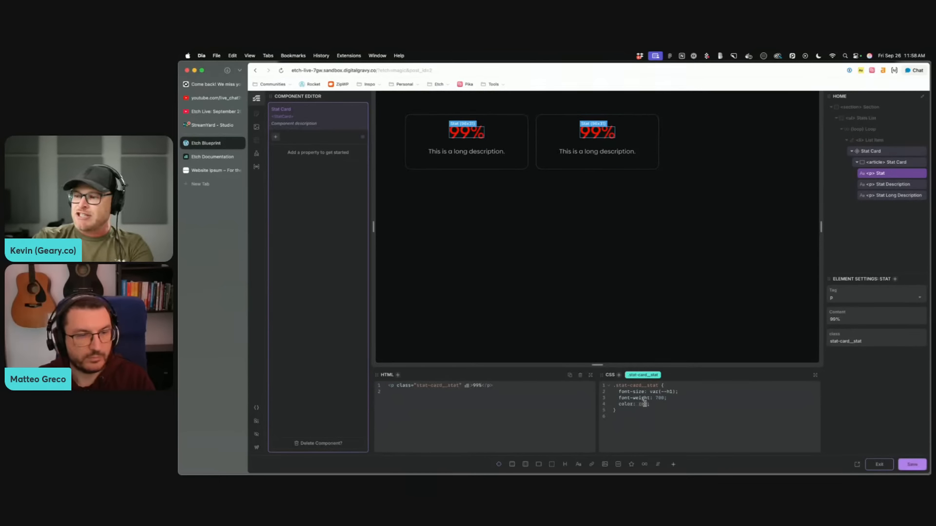
type("--white")
key("Return")
key("super+s")
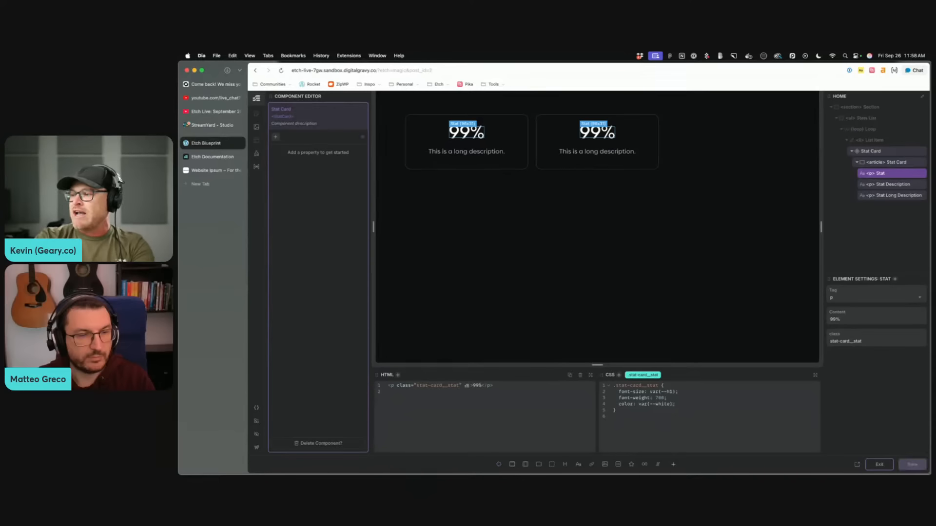
Step: View the stat cards on the site's frontend and return to the builder
left_click(857, 465)
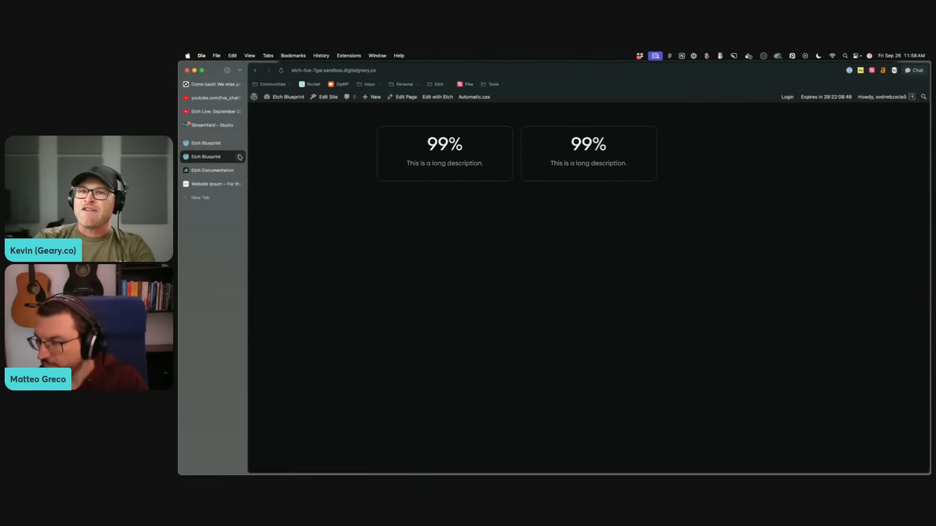
left_click(219, 146)
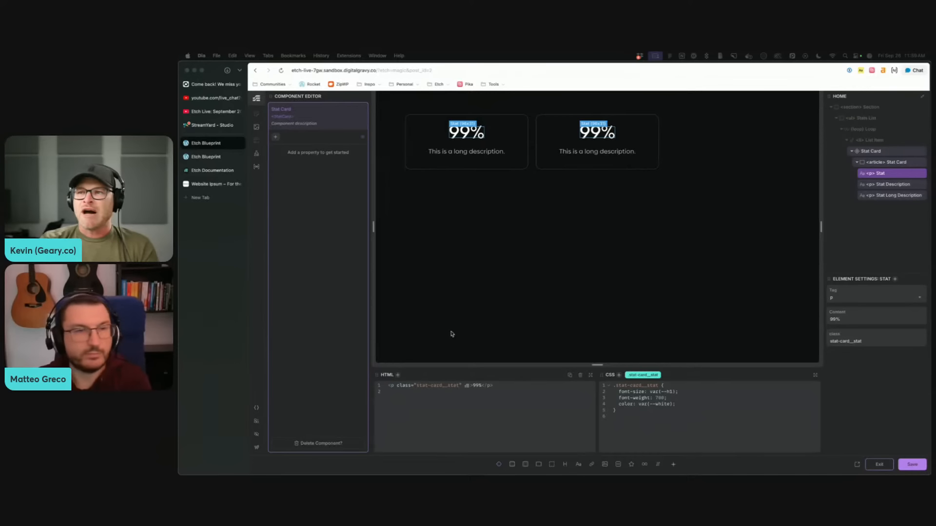
left_click(480, 297)
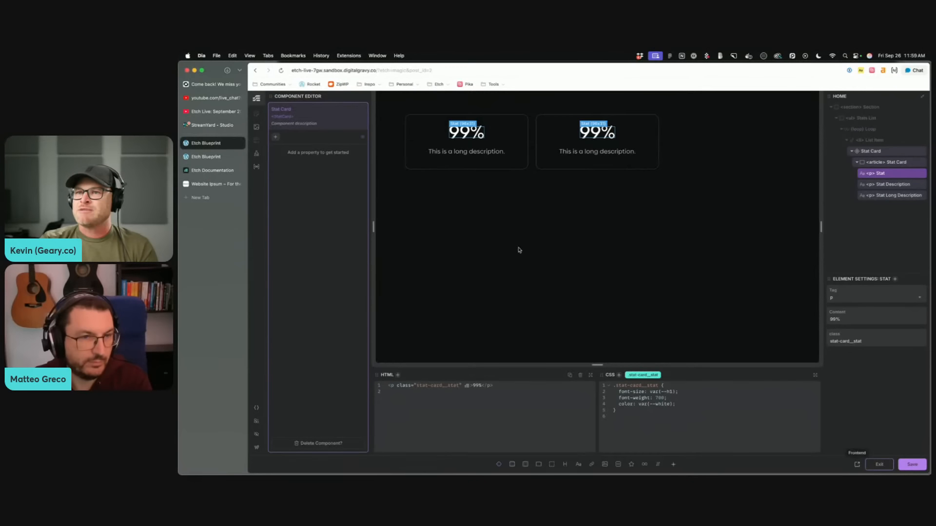
Step: Switch to the Etch documentation and examine the Dynamic Data Modifiers page, covering the available modifiers and their detailed reference
left_click(205, 172)
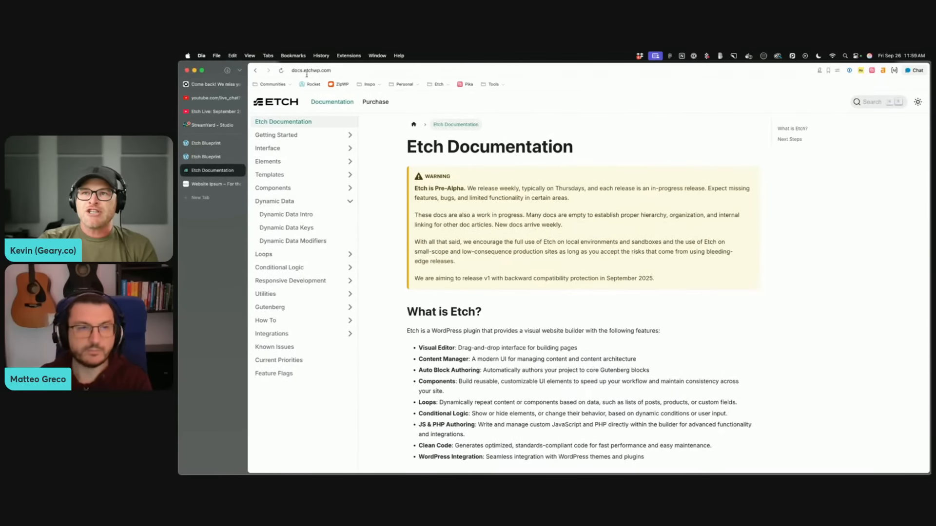
scroll(519, 233, "down", 5)
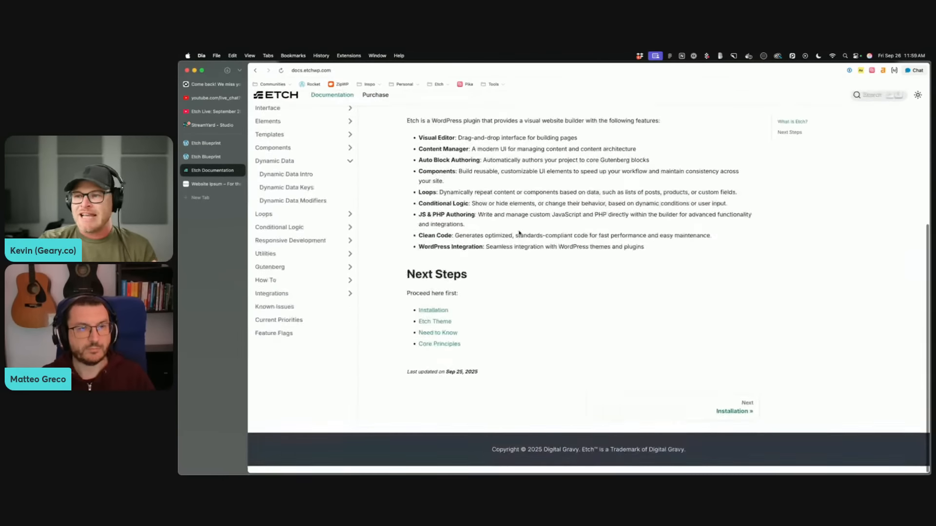
scroll(520, 233, "up", 5)
left_click(297, 240)
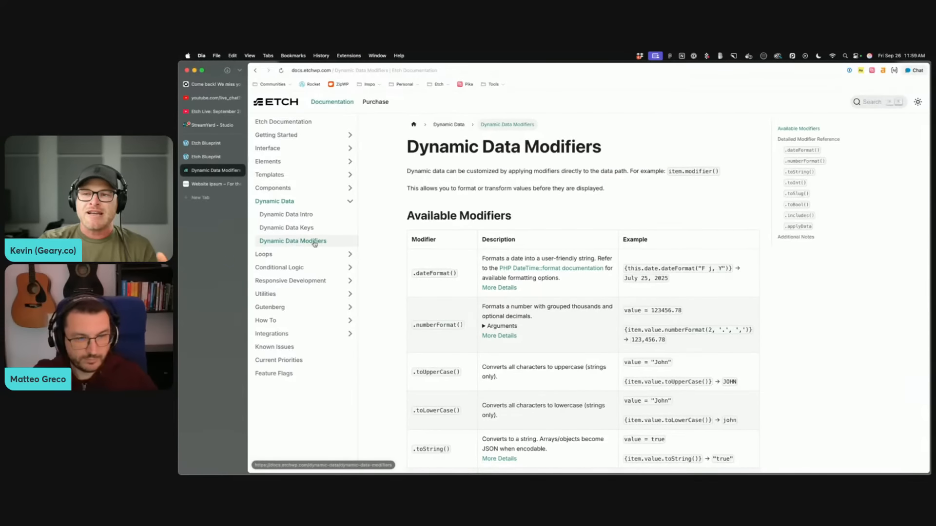
scroll(502, 186, "down", 6)
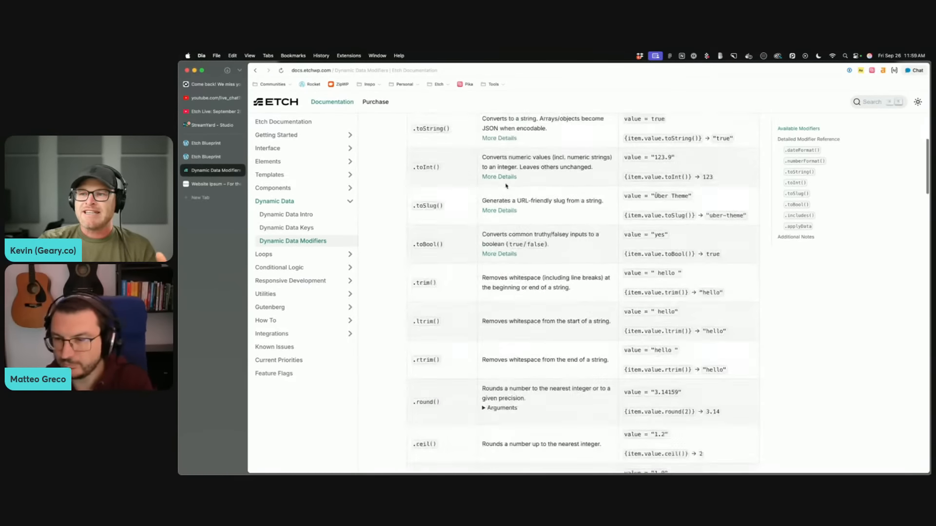
scroll(506, 185, "down", 15)
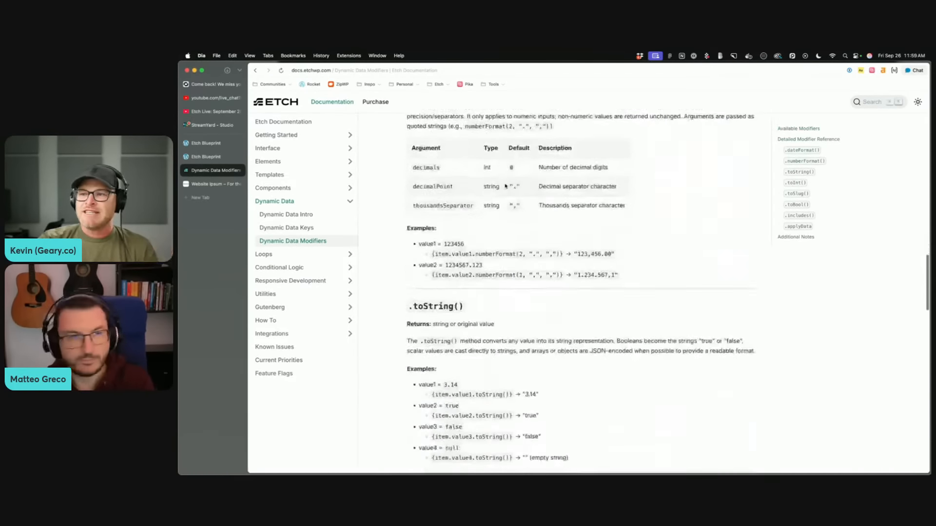
Step: Skim the detailed modifier reference from .numberFormat() through .applyData and return to the start of the page
scroll(506, 186, "down", 15)
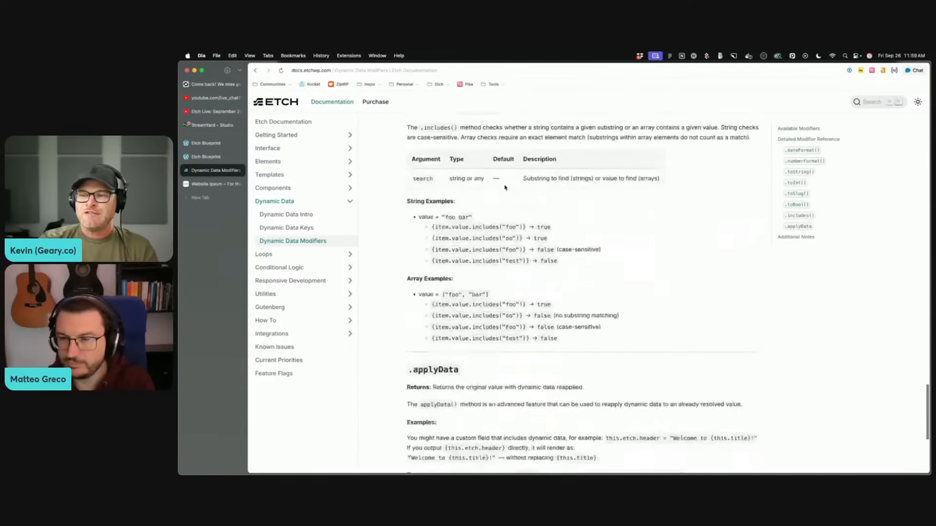
scroll(504, 188, "down", 5)
scroll(503, 186, "up", 20)
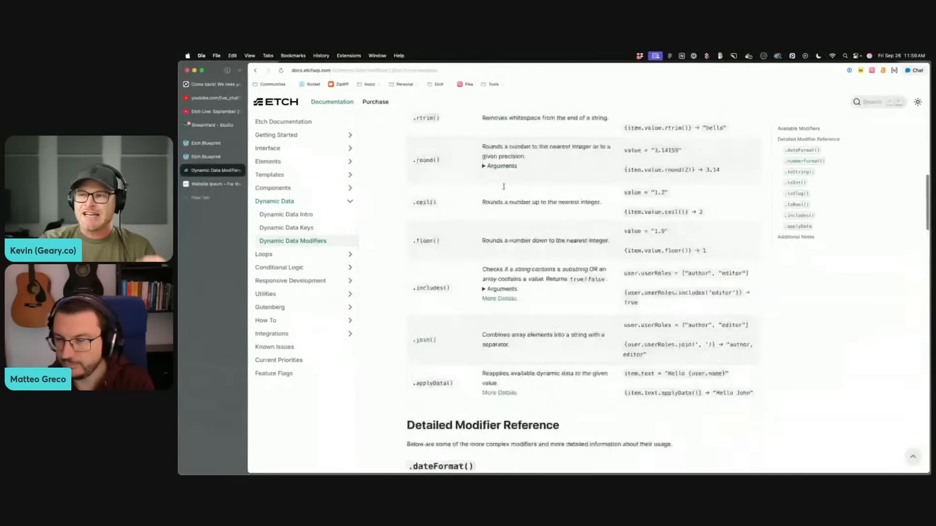
scroll(504, 186, "up", 15)
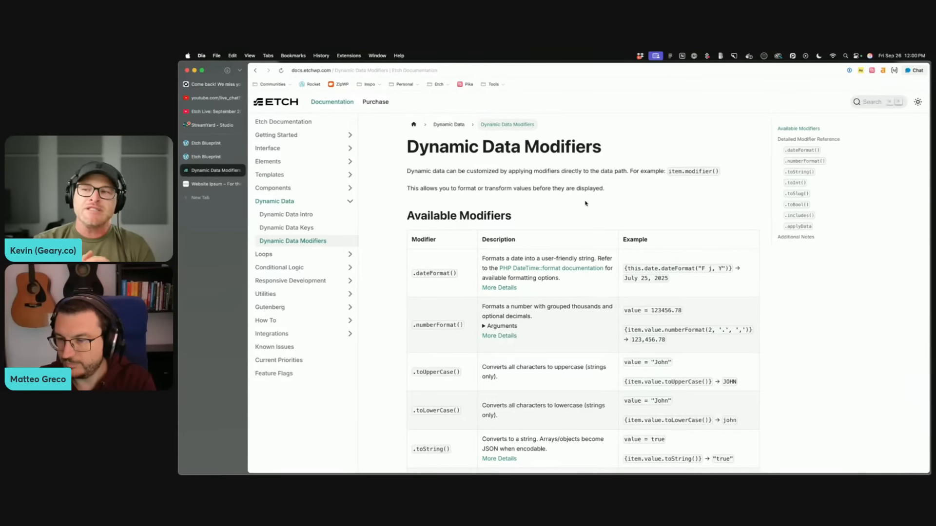
Step: Go through the available modifiers for formatting and conversion, highlighting the entries from .dateFormat() to .toBool()
scroll(582, 207, "down", 3)
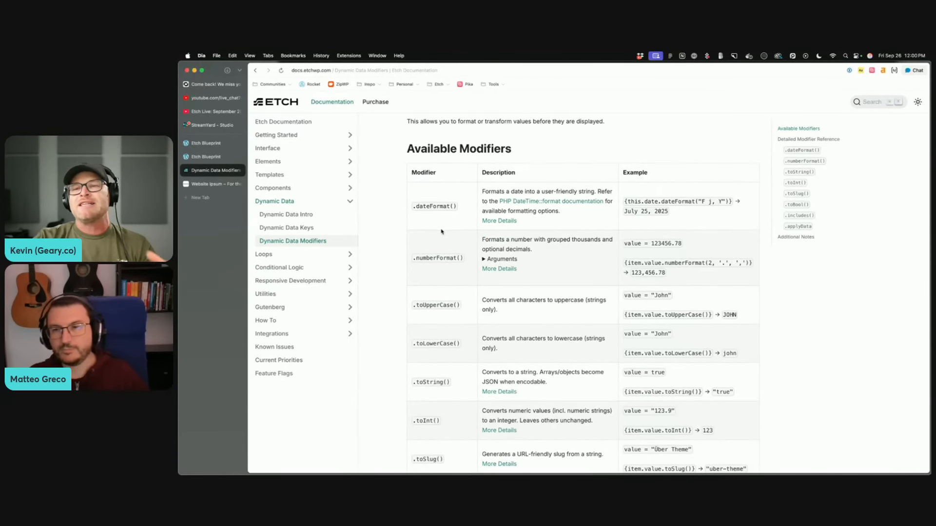
scroll(441, 232, "down", 1)
left_click_drag(457, 163, 413, 163)
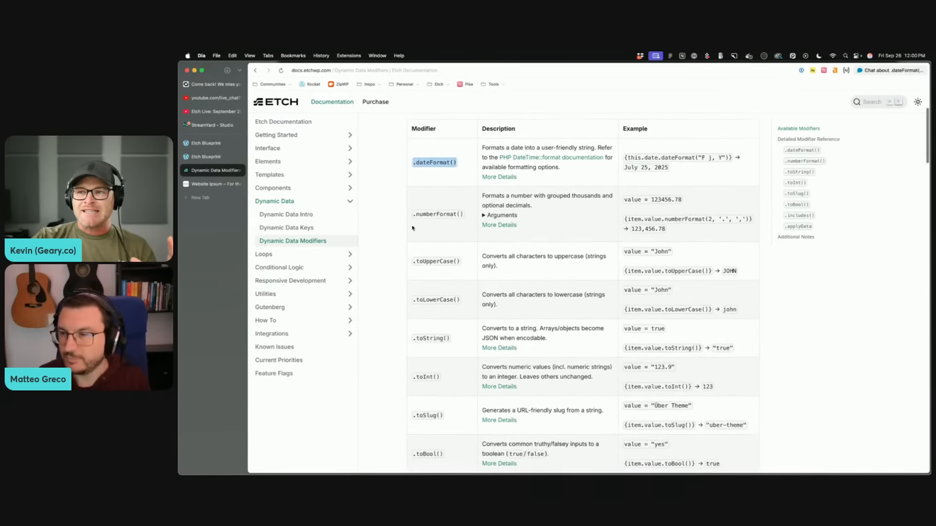
left_click_drag(412, 228, 516, 215)
left_click(410, 200)
scroll(410, 200, "down", 1)
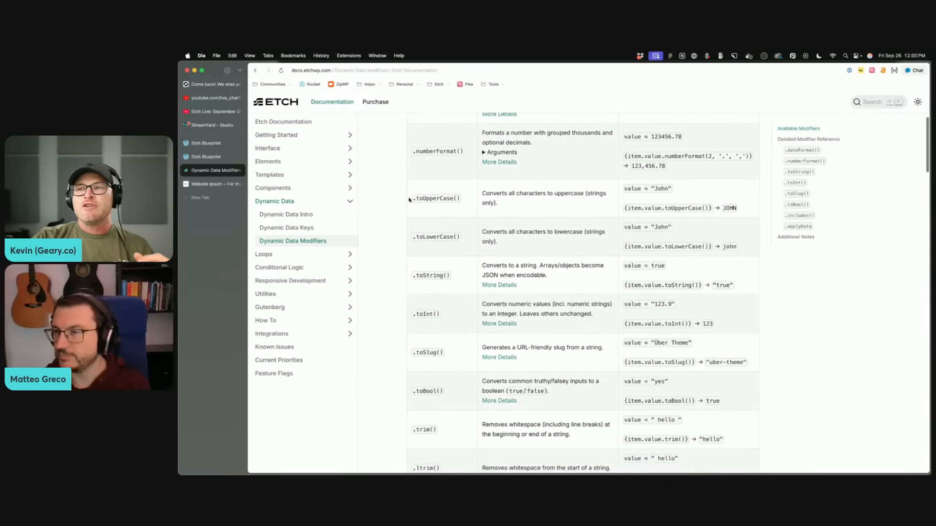
left_click_drag(409, 198, 460, 198)
left_click_drag(409, 236, 460, 237)
scroll(433, 178, "down", 2)
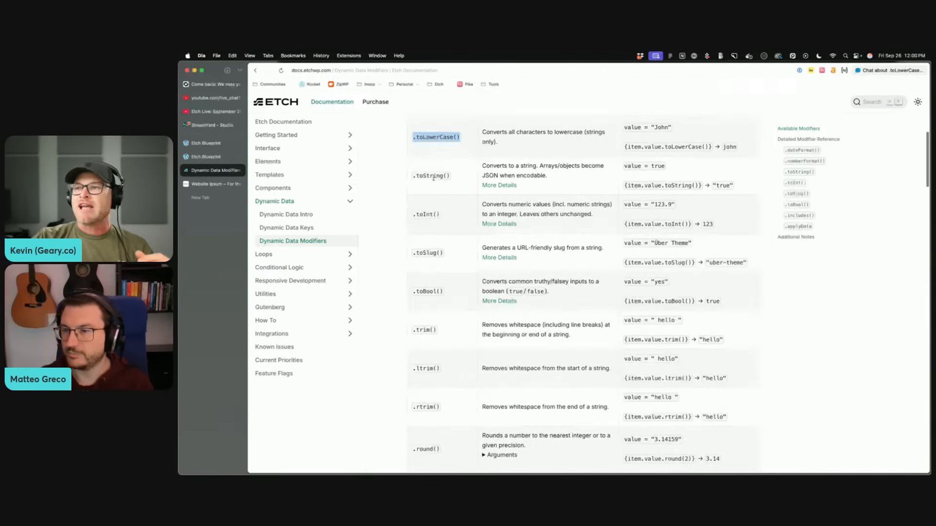
left_click_drag(412, 176, 442, 182)
scroll(444, 242, "down", 1)
left_click_drag(410, 221, 445, 221)
left_click_drag(411, 259, 444, 258)
scroll(466, 271, "down", 1)
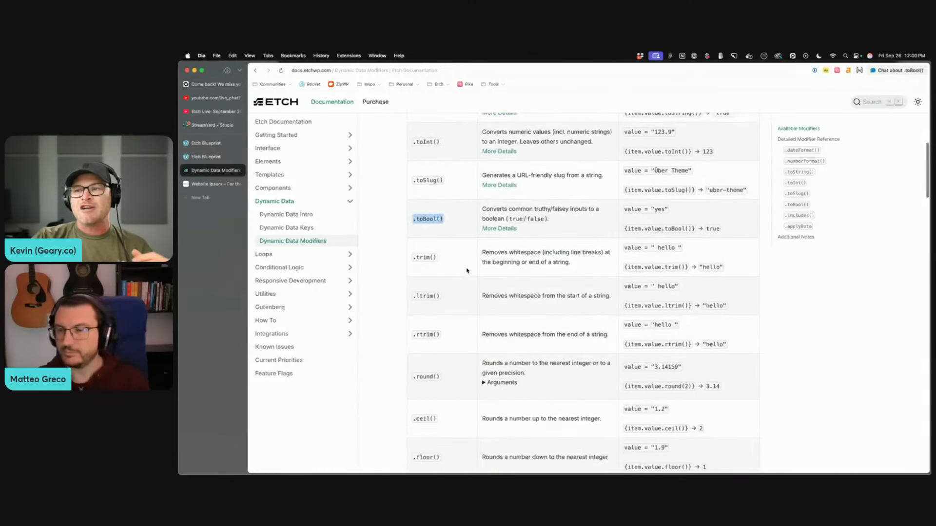
Step: Review the whitespace-trimming and rounding modifiers, highlighting .trim(), .ltrim(), .rtrim(), .round(), .ceil() and .floor()
scroll(466, 271, "down", 1)
left_click_drag(410, 201, 459, 202)
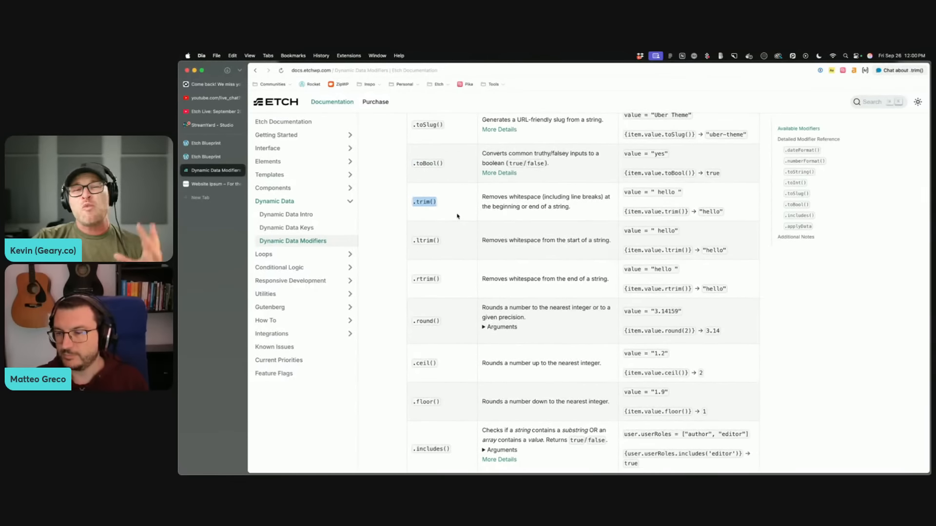
left_click_drag(412, 240, 441, 235)
scroll(441, 240, "down", 1)
left_click(413, 238)
scroll(464, 308, "down", 3)
scroll(463, 308, "up", 2)
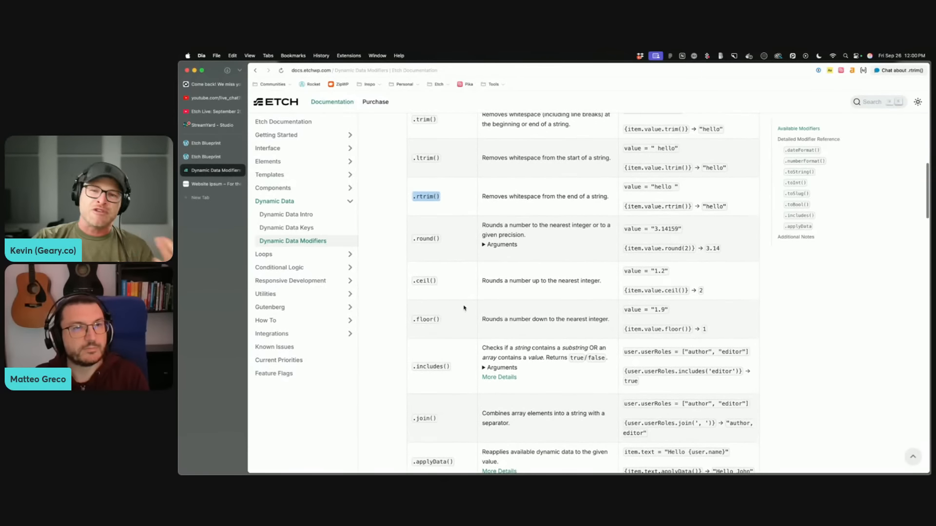
left_click_drag(412, 238, 440, 239)
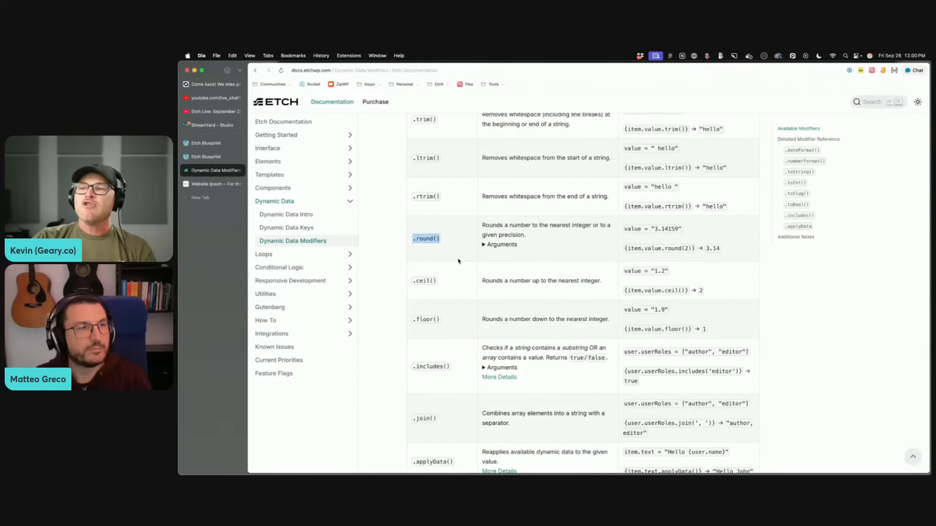
scroll(414, 210, "down", 2)
double_click(424, 201)
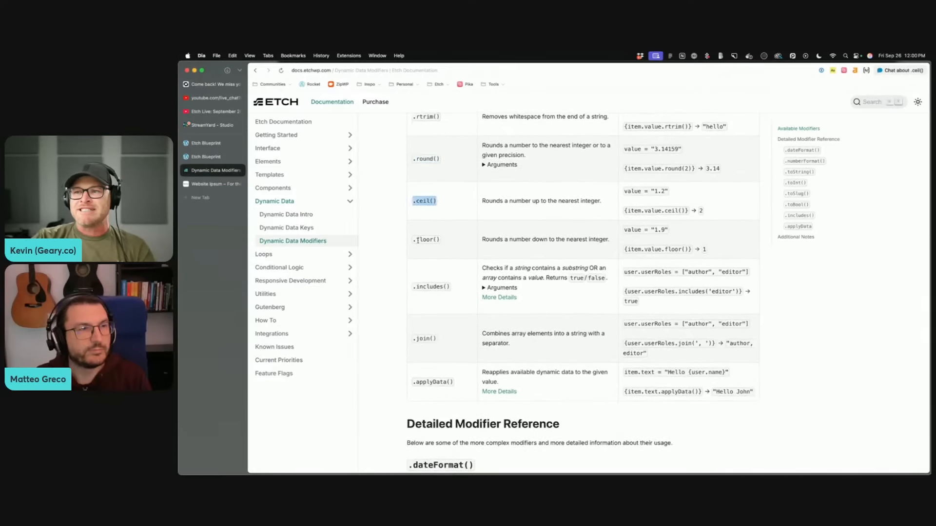
double_click(424, 239)
Step: Examine the .includes(), .join() and .applyData() entries in the available modifiers table, highlighting each name
scroll(411, 255, "down", 1)
left_click_drag(412, 244, 450, 245)
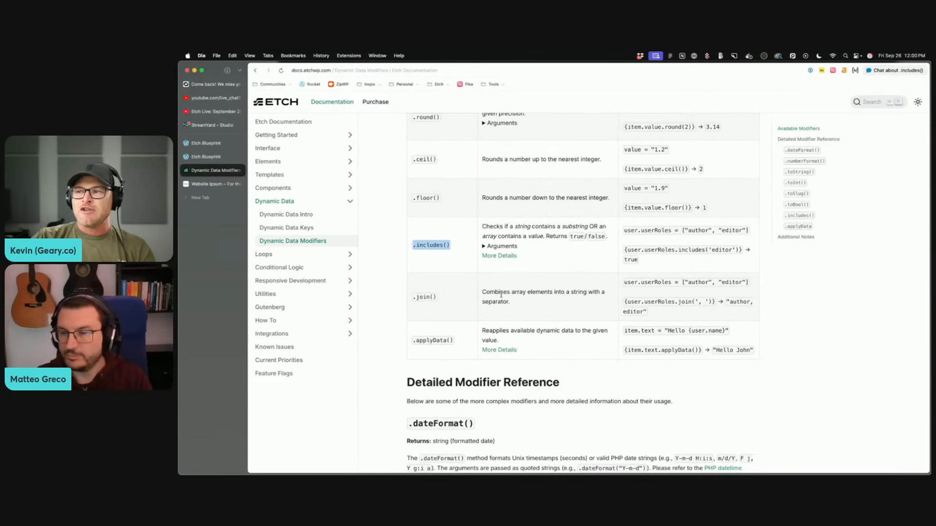
scroll(402, 215, "down", 3)
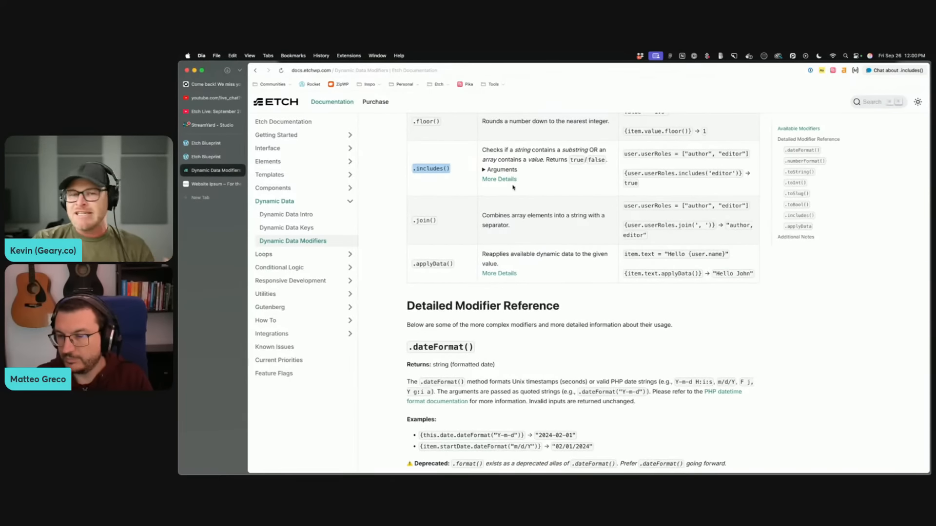
left_click(448, 188)
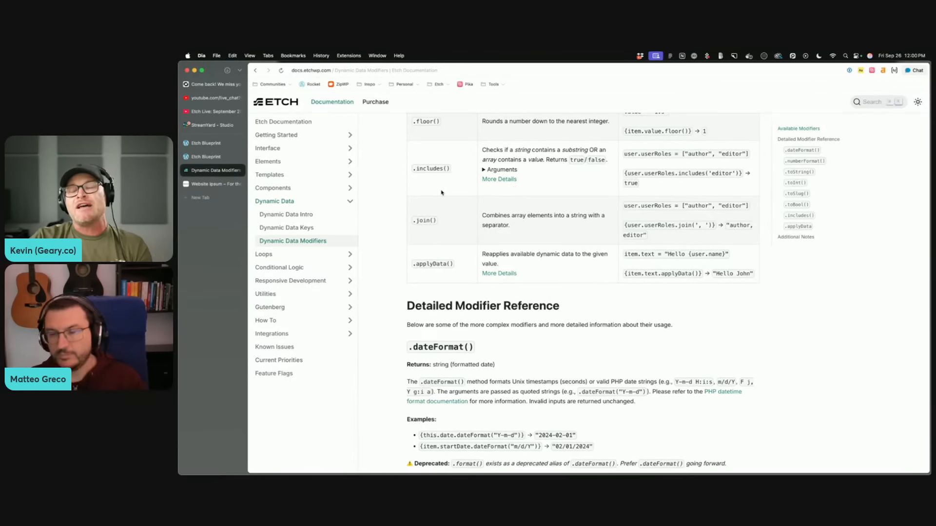
left_click_drag(412, 223, 437, 221)
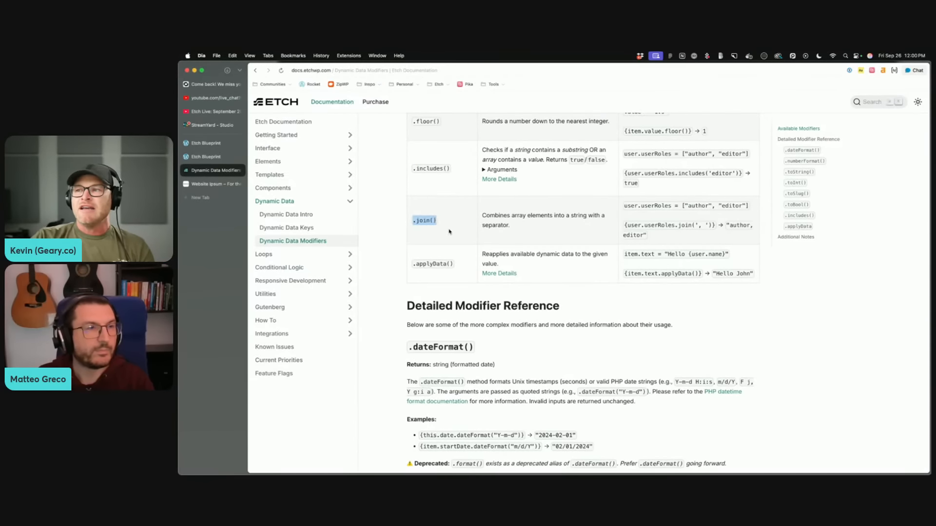
left_click(437, 222)
scroll(453, 219, "down", 2)
left_click_drag(412, 183, 466, 188)
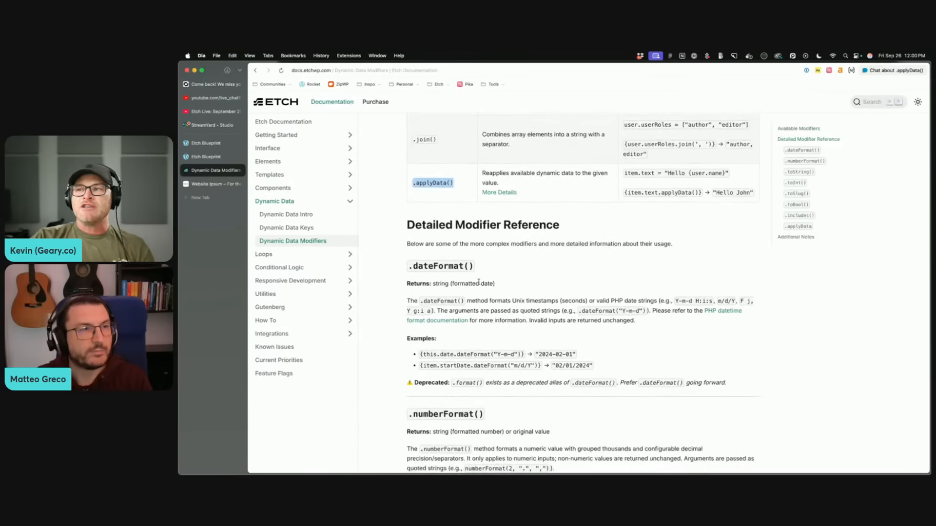
Step: Skim the rest of the Dynamic Data Modifiers page and look over the available modifiers table once more
scroll(607, 291, "down", 20)
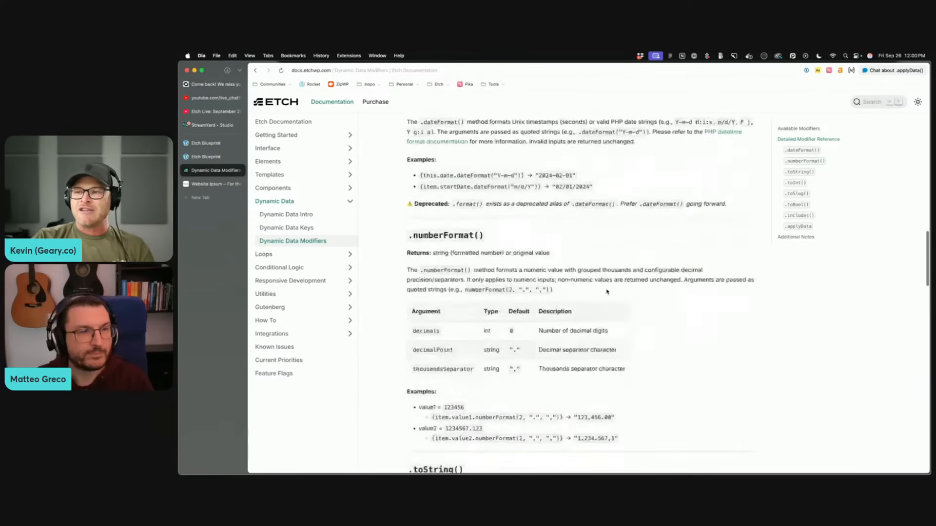
scroll(605, 292, "up", 20)
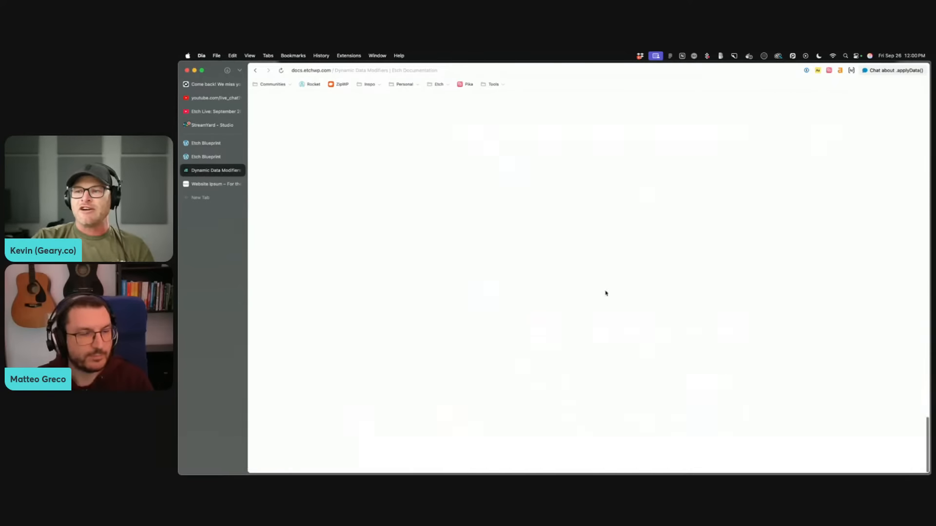
scroll(601, 293, "up", 2)
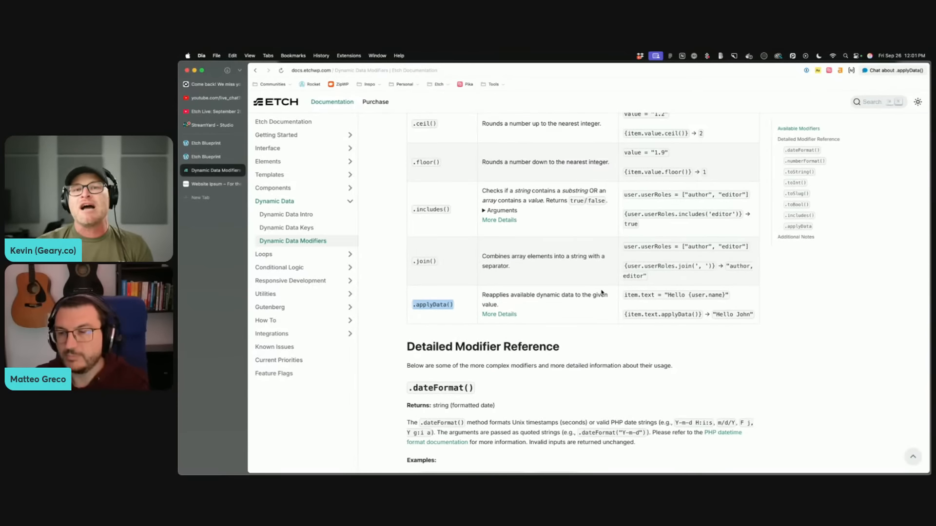
scroll(602, 292, "up", 6)
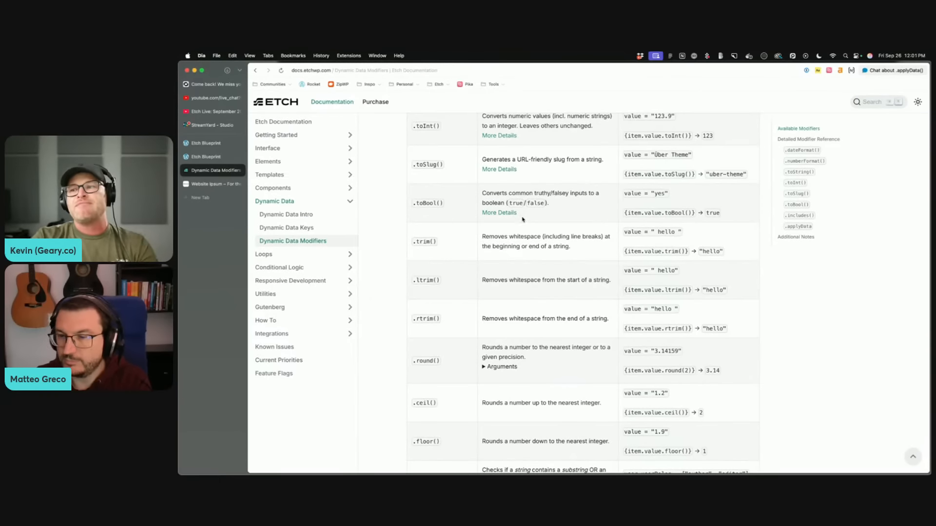
scroll(458, 244, "up", 5)
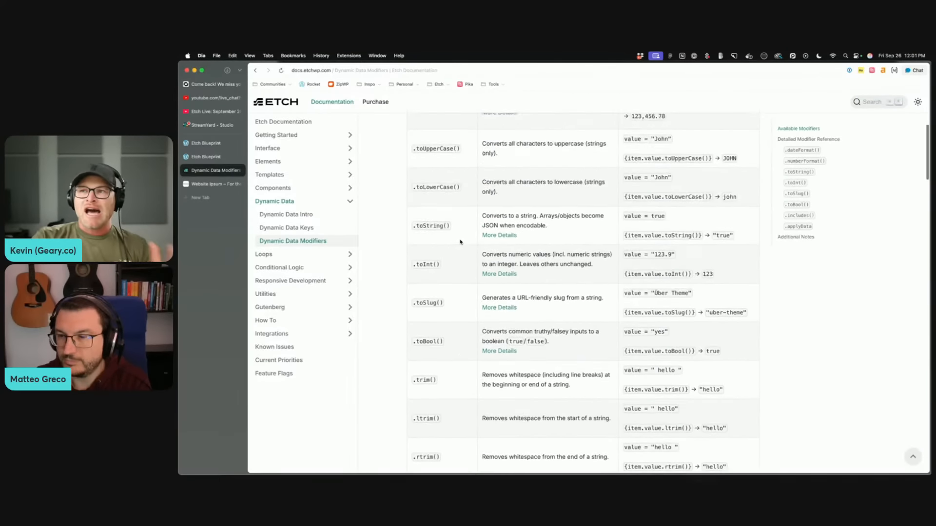
scroll(470, 244, "up", 3)
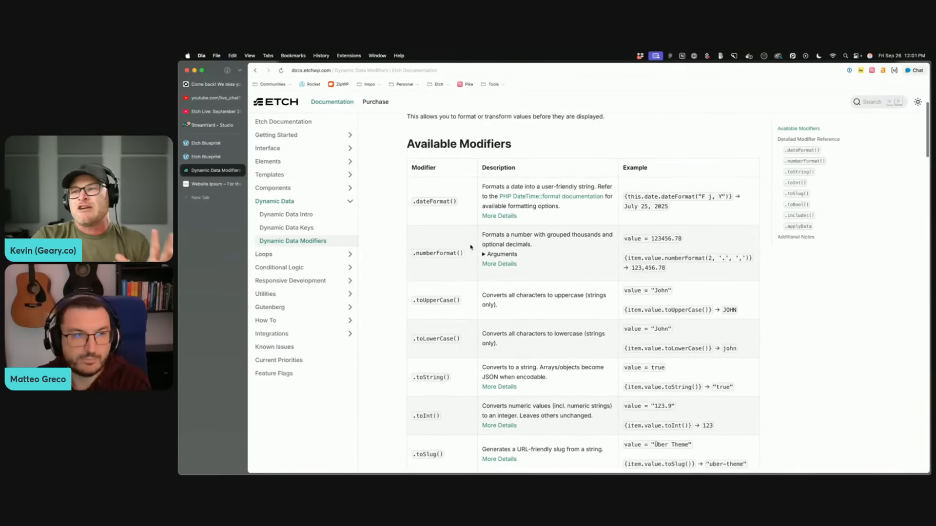
scroll(471, 245, "down", 10)
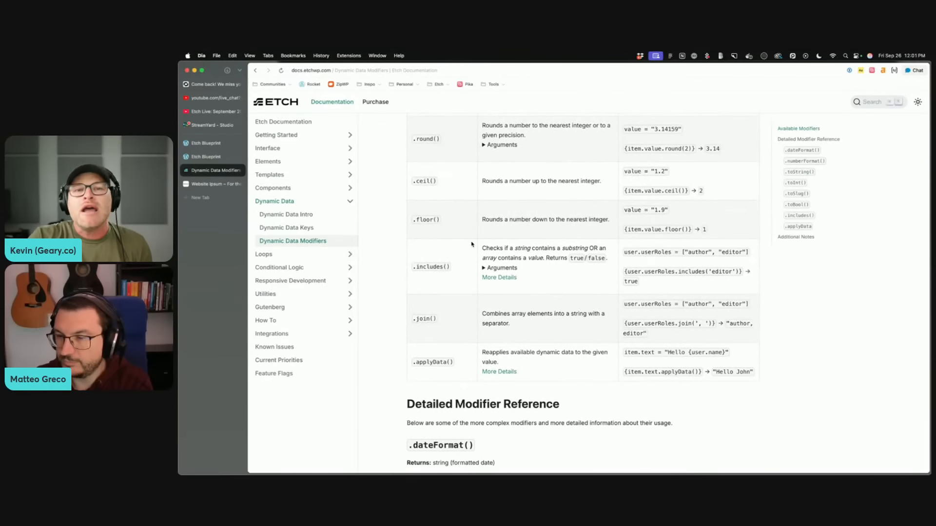
scroll(470, 248, "up", 2)
scroll(470, 248, "up", 1)
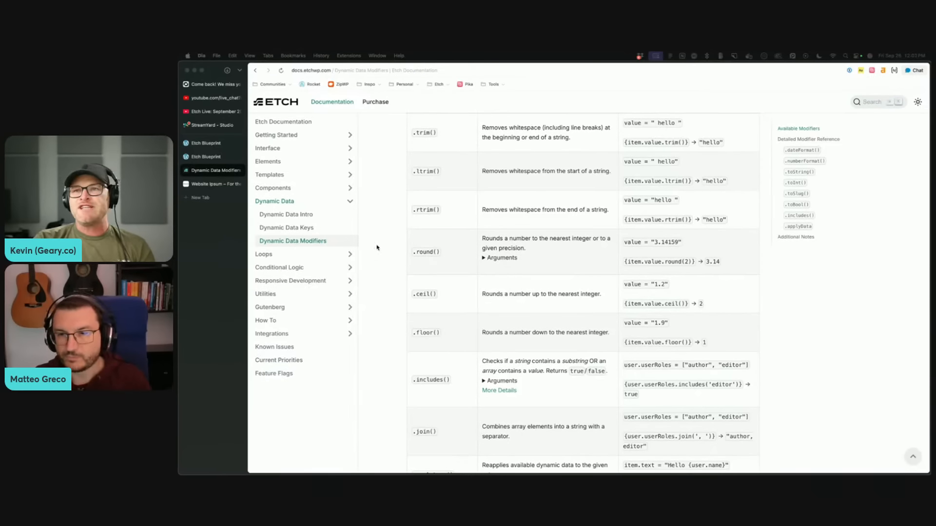
Step: Return to the page builder and exit the Stat Card component editor
left_click(217, 156)
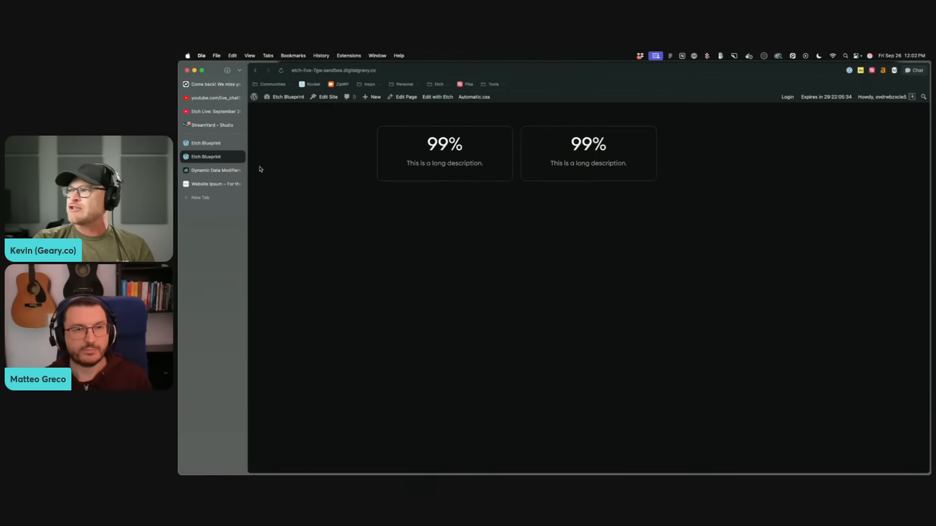
left_click(214, 170)
left_click(212, 157)
left_click(214, 143)
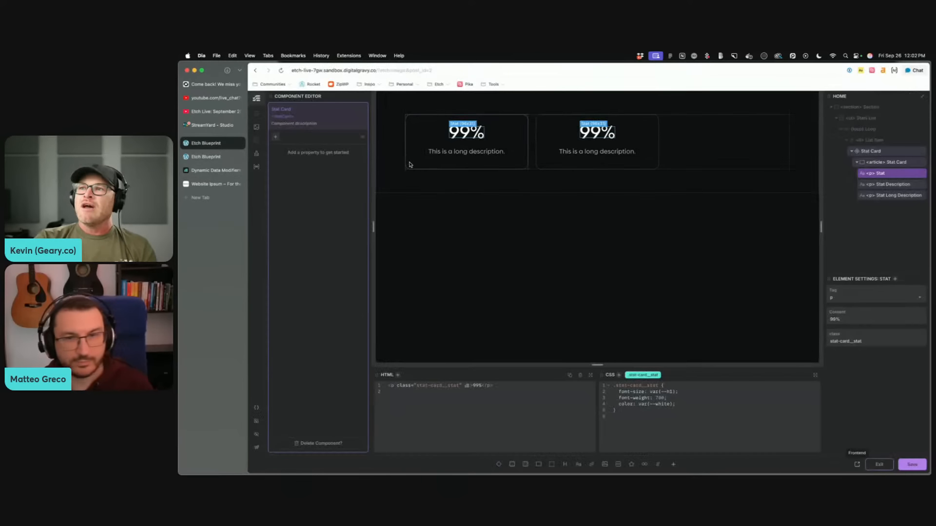
left_click(505, 130)
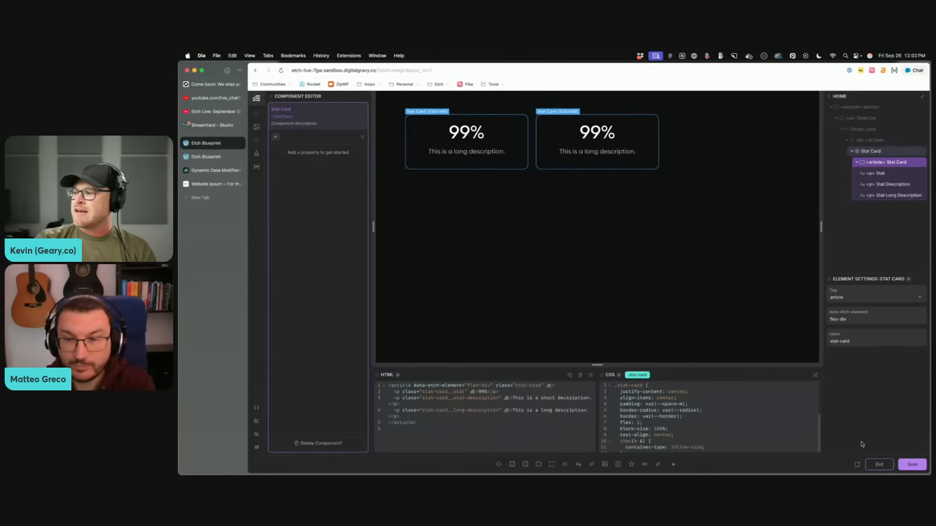
left_click(875, 464)
Step: Insert an SVG element into the empty container below the stats list
left_click(654, 180)
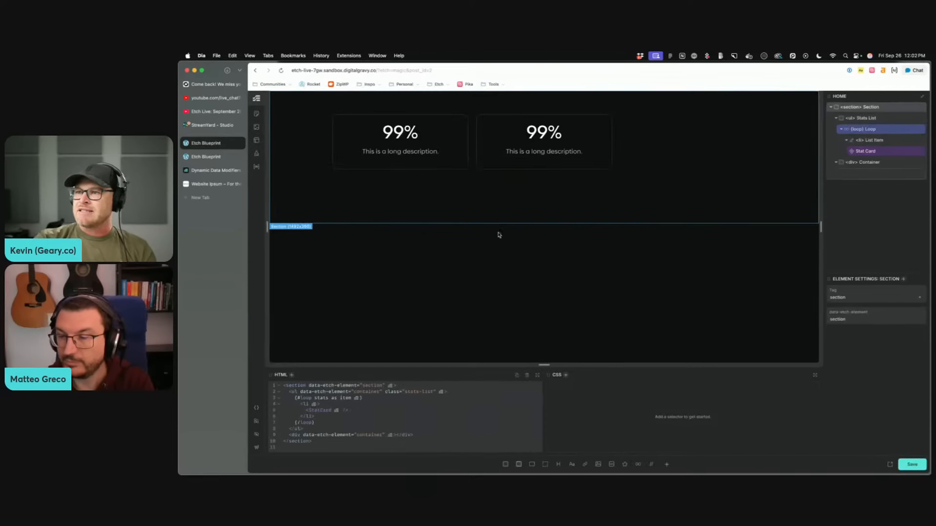
left_click(504, 191)
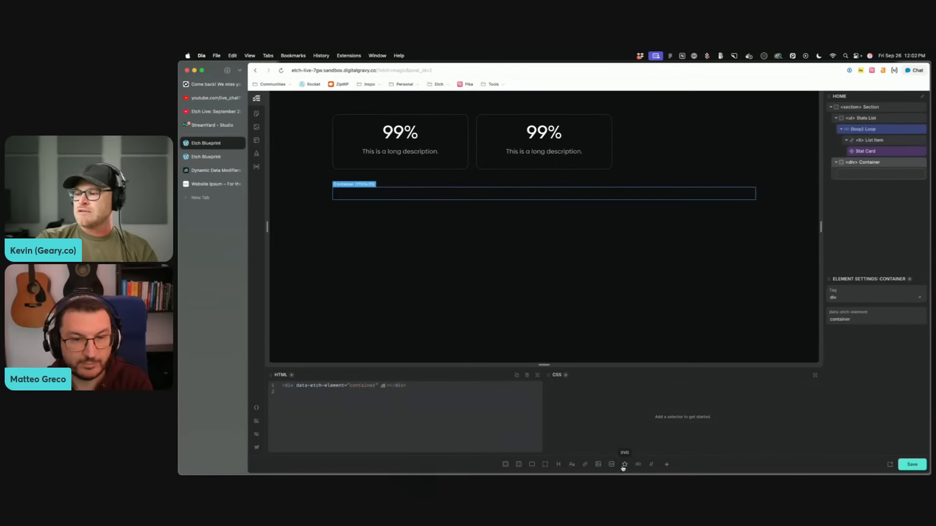
scroll(623, 468, "up", 5, "ctrl")
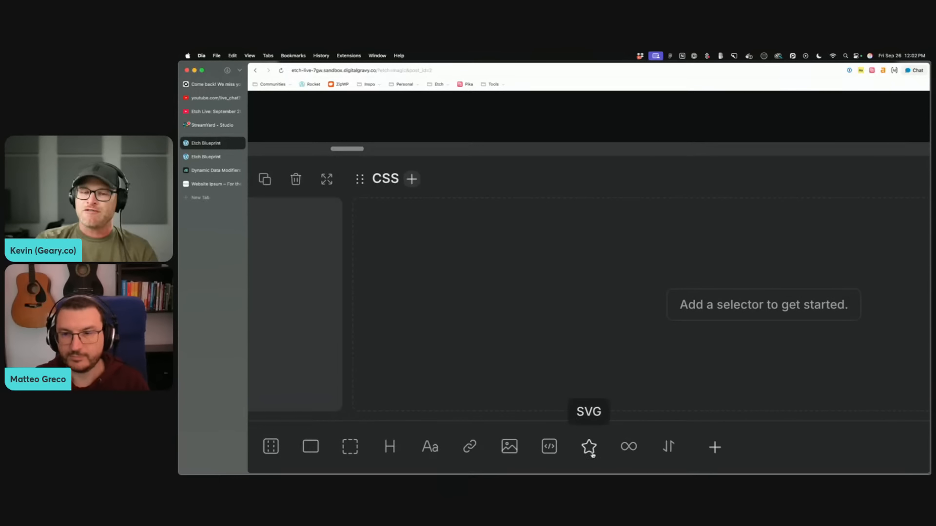
scroll(548, 285, "down", 5)
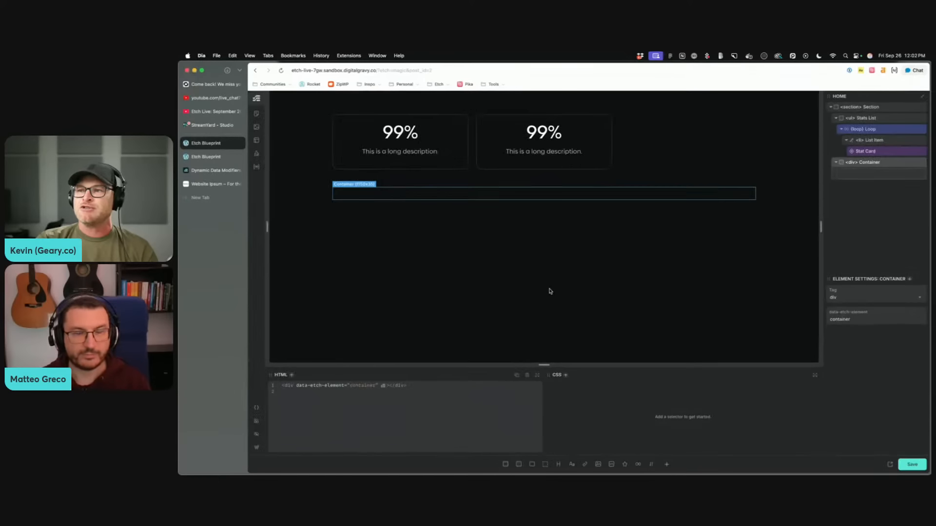
left_click(624, 468)
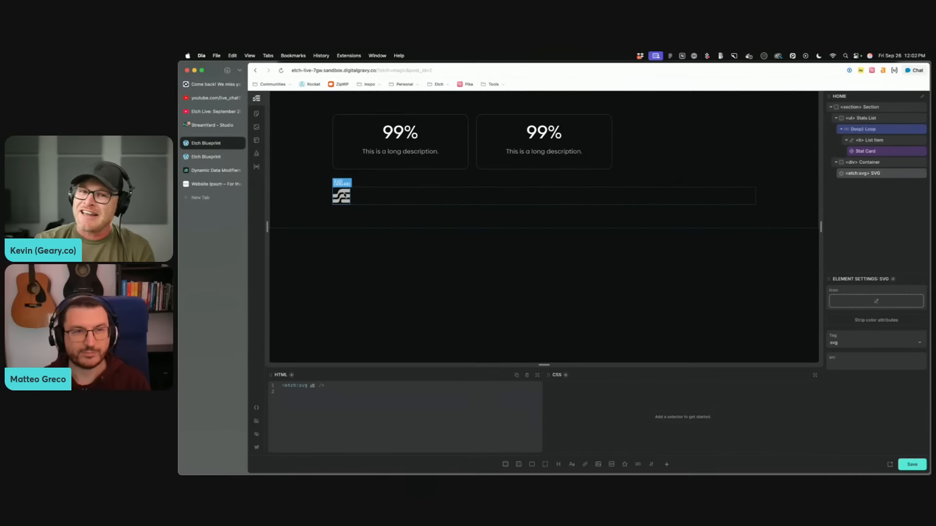
Step: Inspect the new SVG element's etch:svg markup and its place in the page structure
left_click_drag(356, 395, 283, 374)
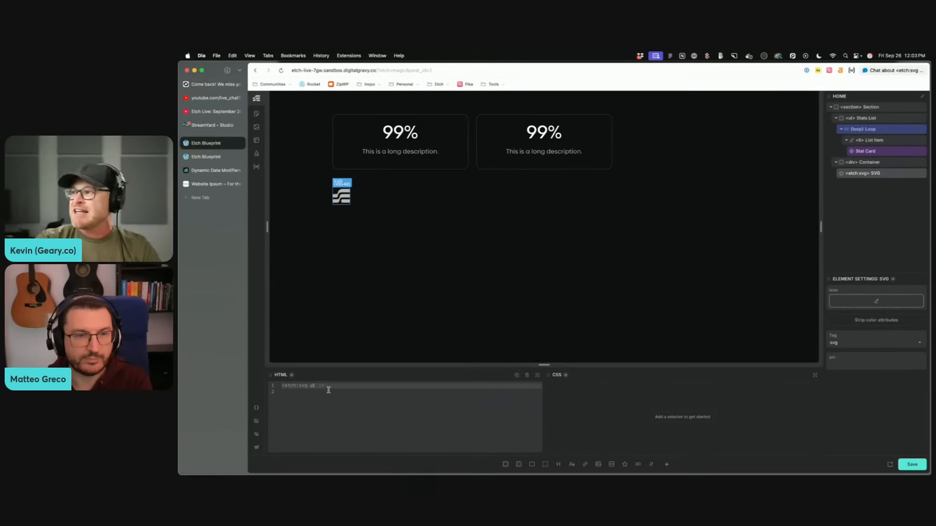
left_click(872, 174)
scroll(873, 175, "up", 10)
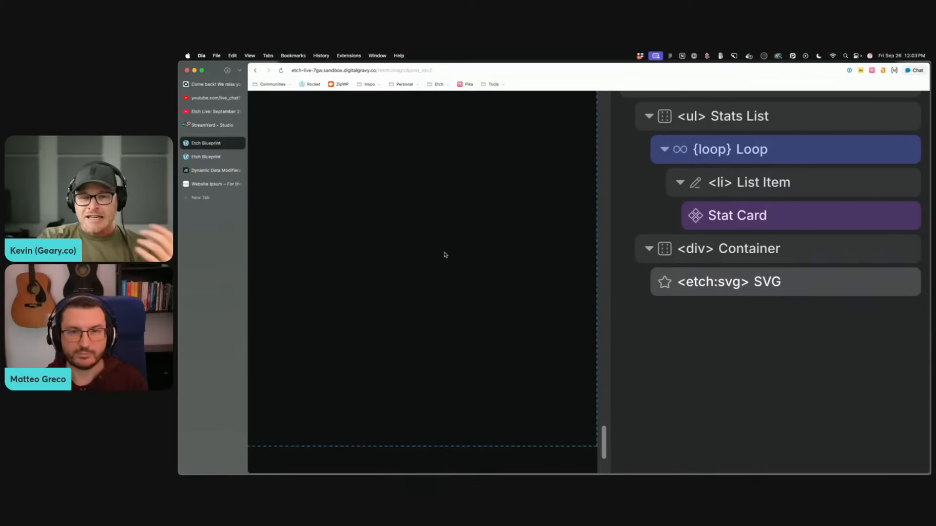
Step: Assign the Logoipsum Foundation logo from the media library to the SVG element and strip its color attributes
key("super+minus")
key("super+minus")
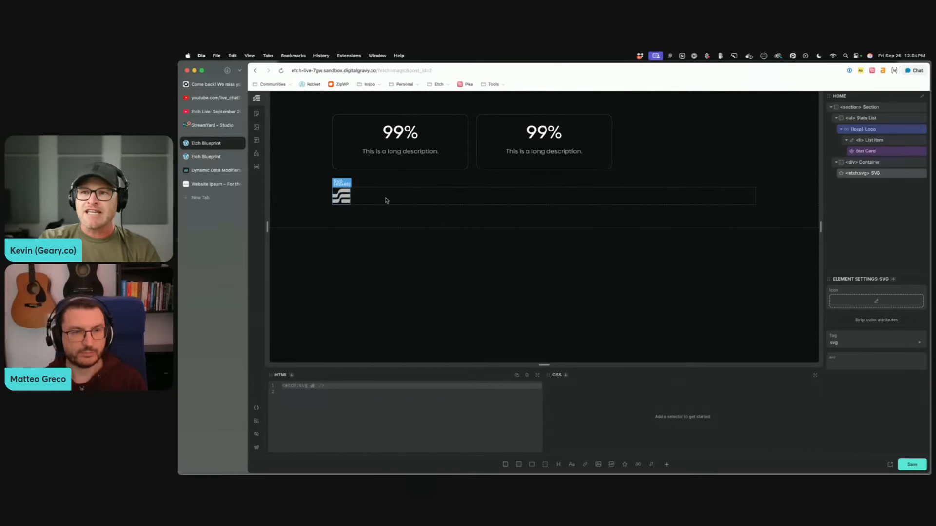
left_click(866, 302)
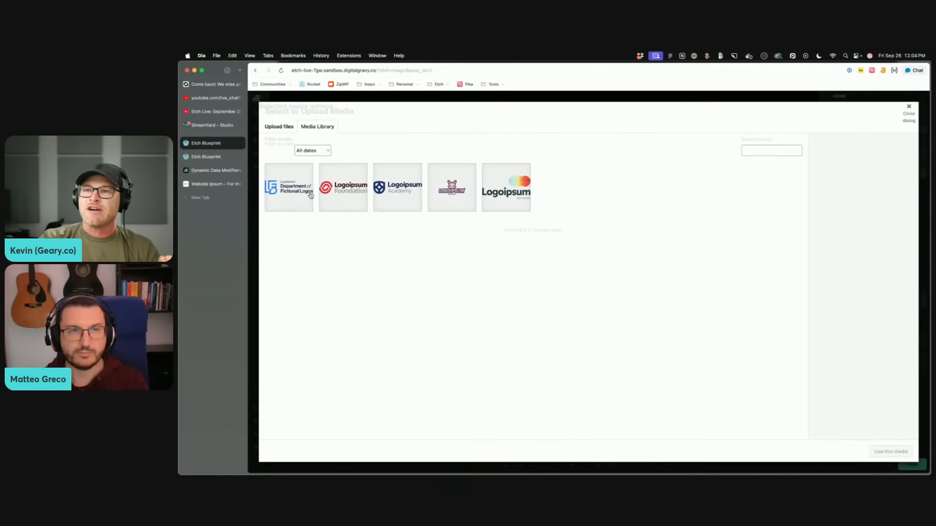
left_click(388, 181)
key("Left")
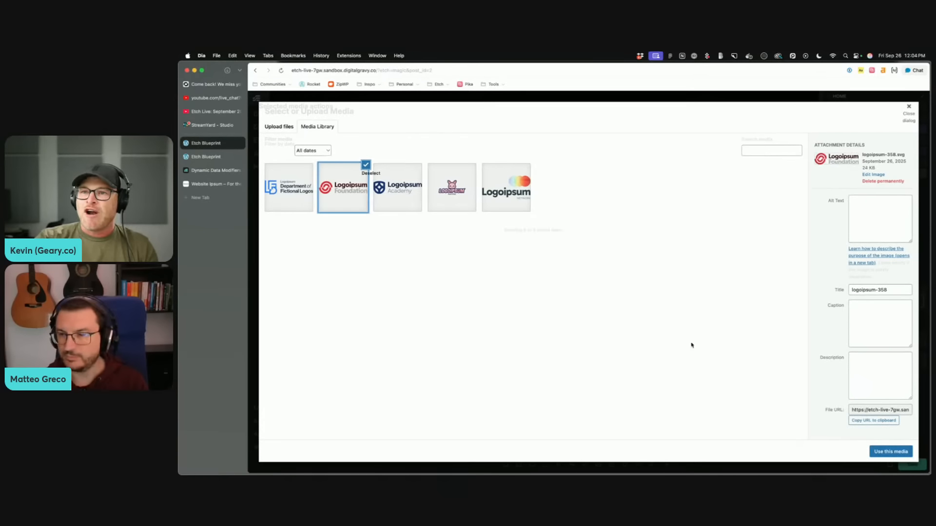
left_click(888, 450)
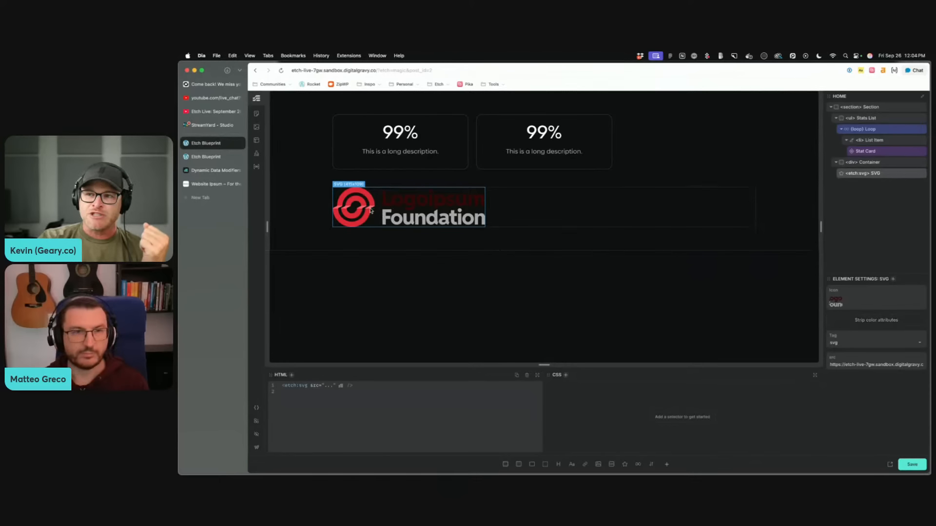
left_click(875, 322)
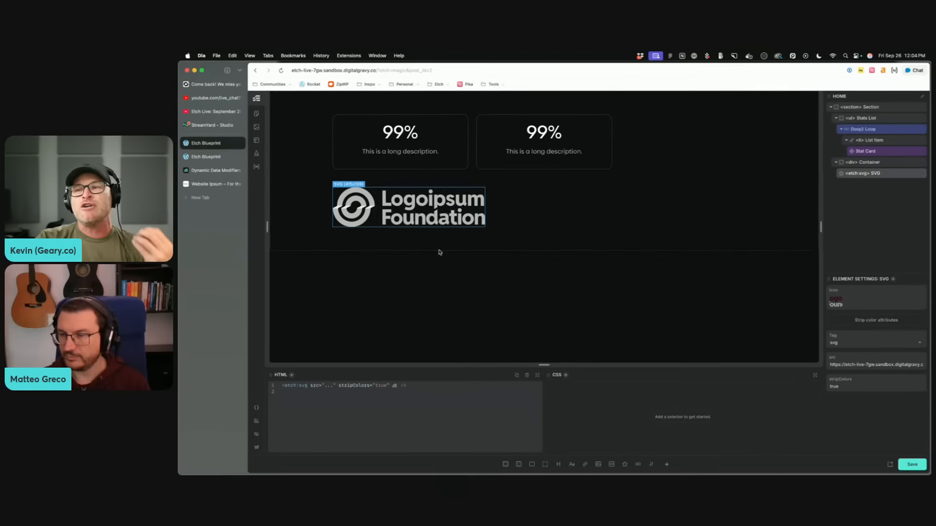
Step: Add a .my-svg class to the SVG element and give it the declaration color: red;
left_click(856, 292)
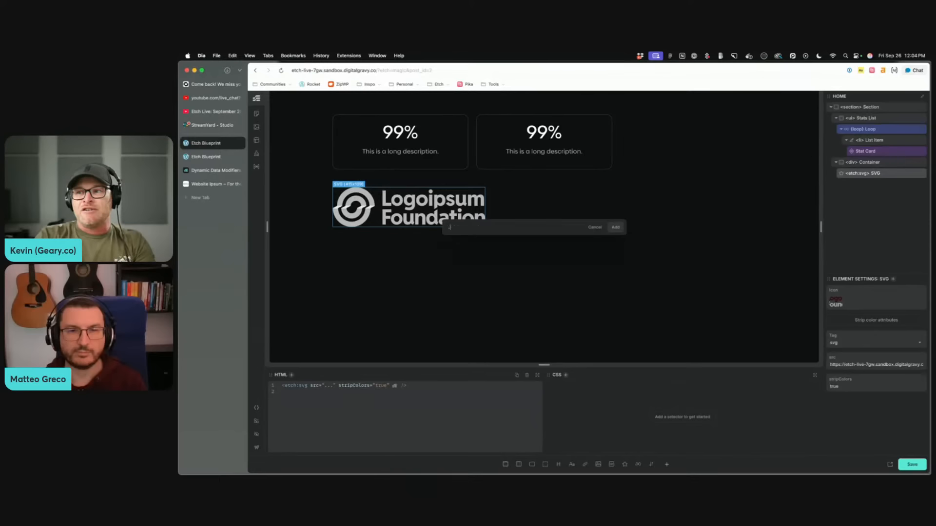
type(".my-svg")
key("Return")
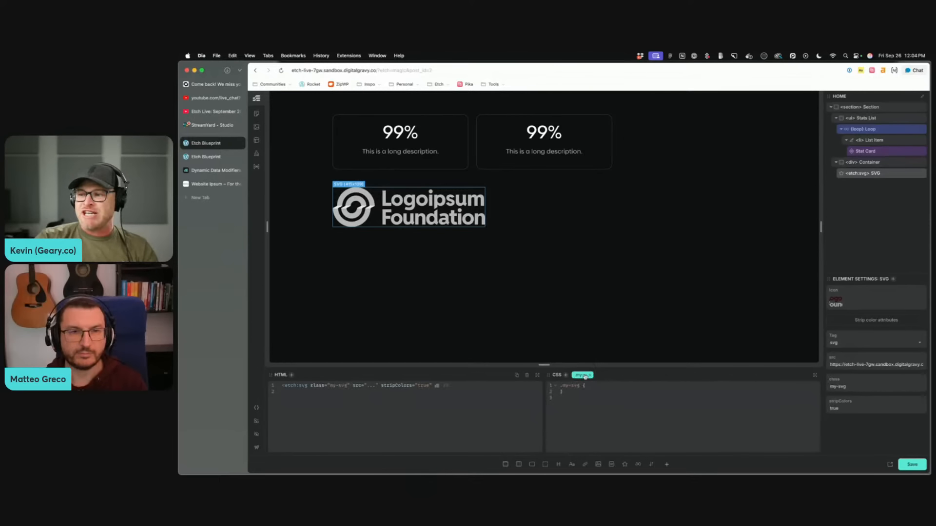
type("color: red;")
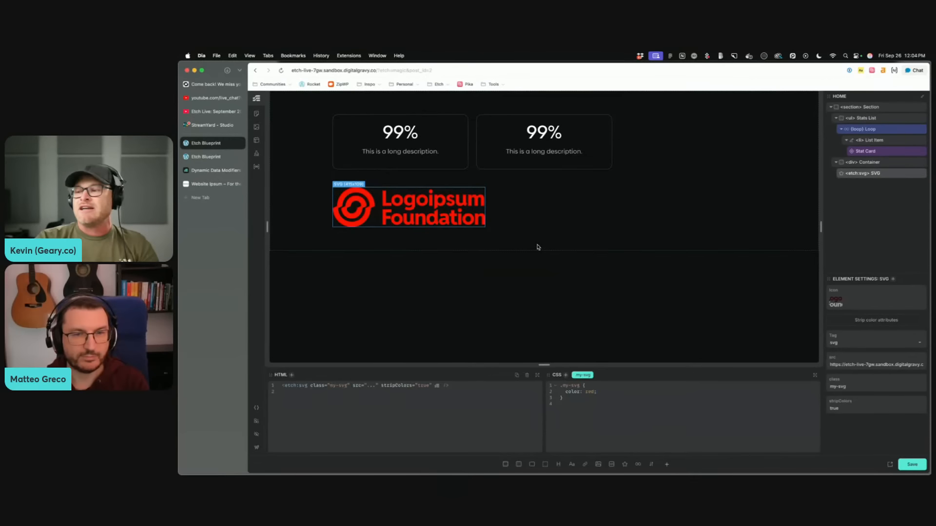
Step: Remove the color declaration from the .my-svg rule
left_click_drag(600, 392, 559, 393)
key("BackSpace")
key("BackSpace")
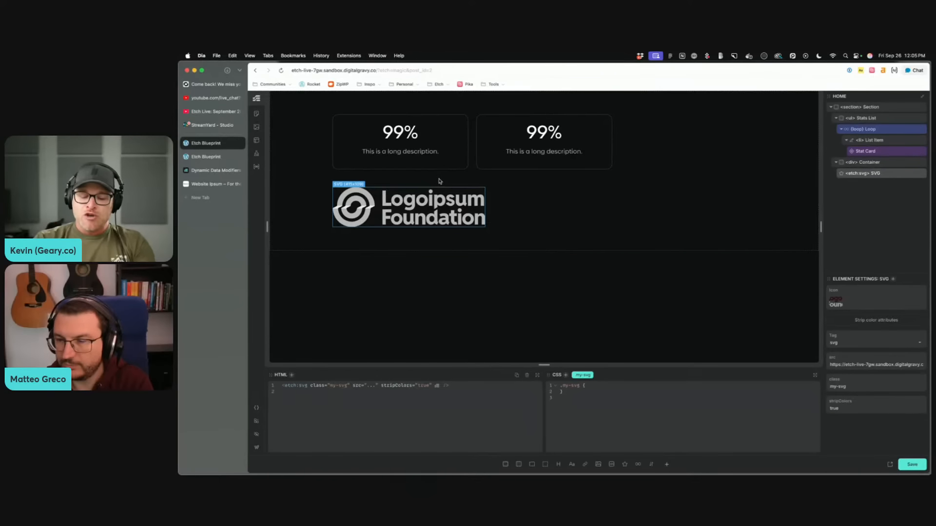
Step: Open hugeicons.com in a new browser tab and view its icon library
key("super+t")
type("hugeicons.com")
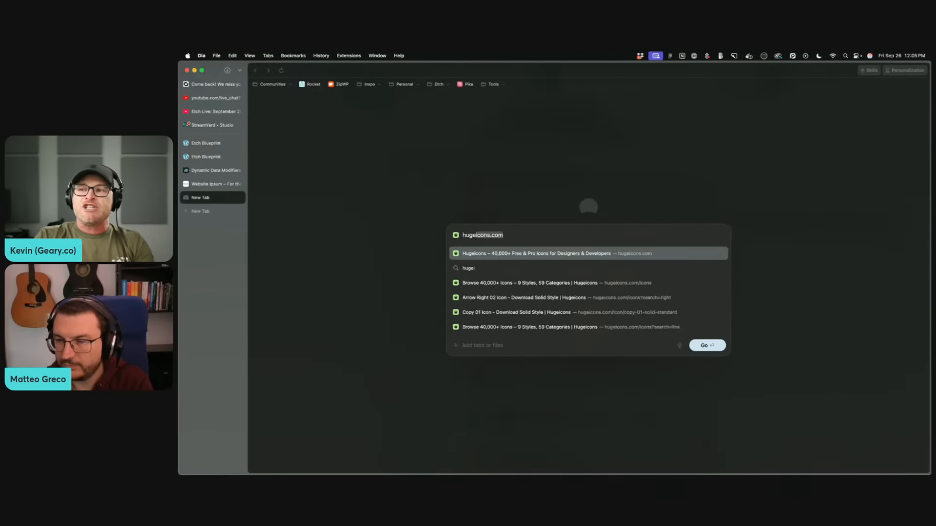
key("Return")
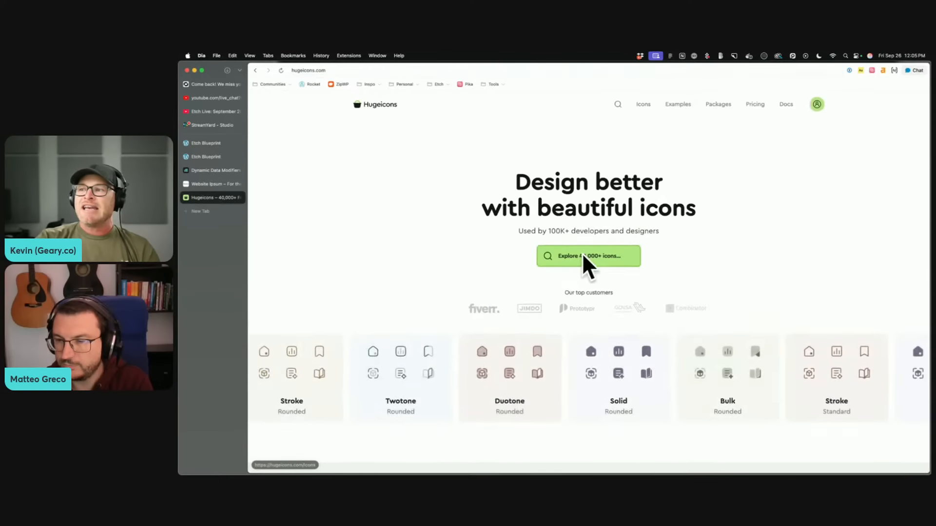
left_click(642, 104)
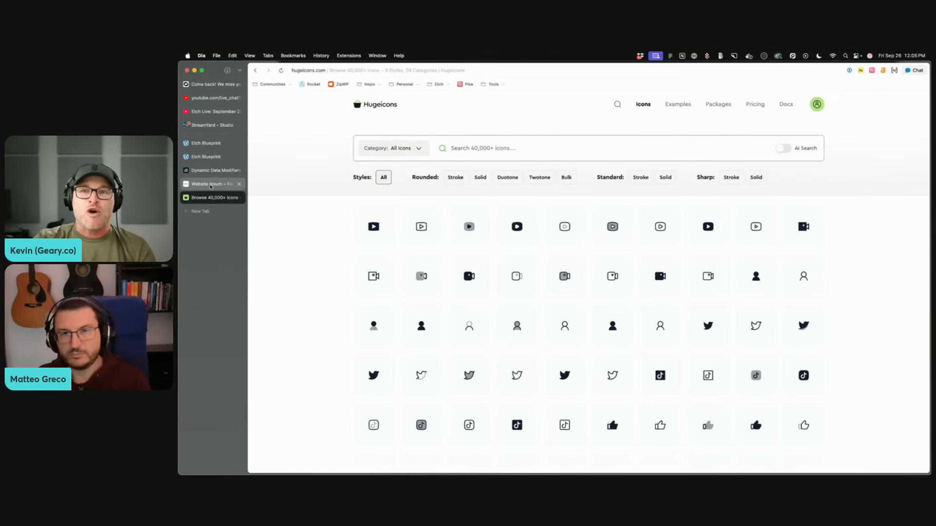
Step: Return to the page builder, closing the duplicate Etch Blueprint tab, and review the SVG element's src URL
left_click(210, 184)
left_click(208, 172)
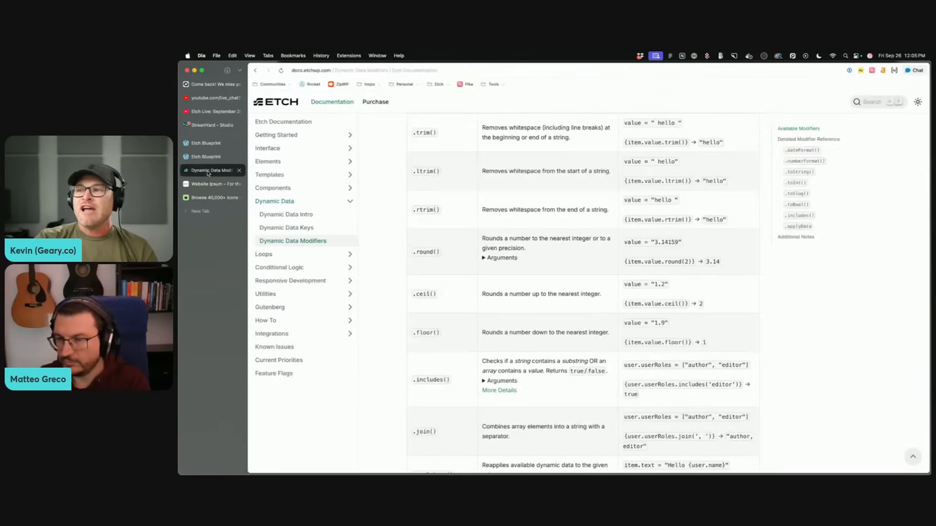
left_click(209, 156)
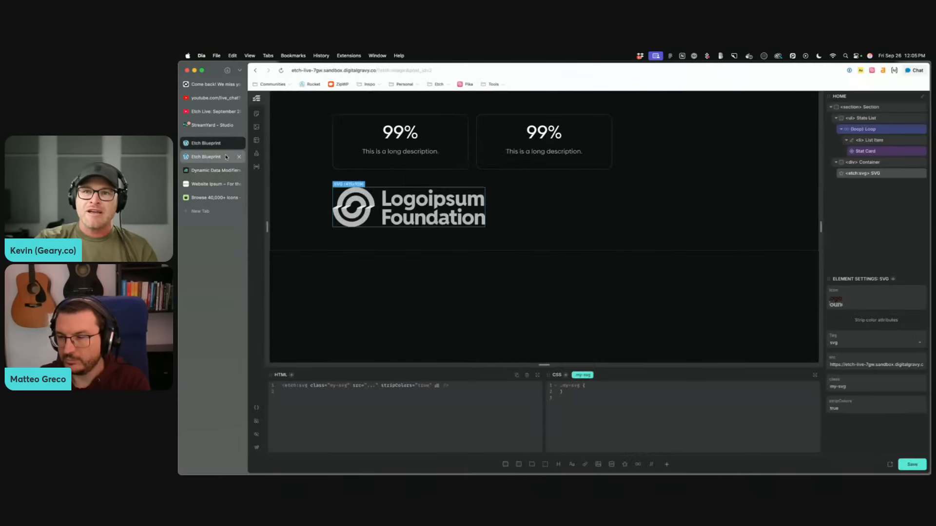
left_click(239, 156)
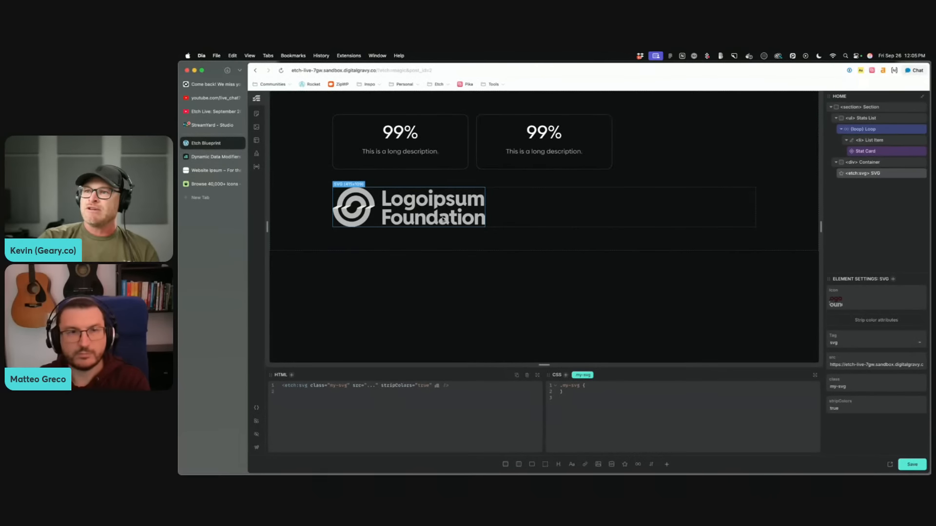
triple_click(879, 368)
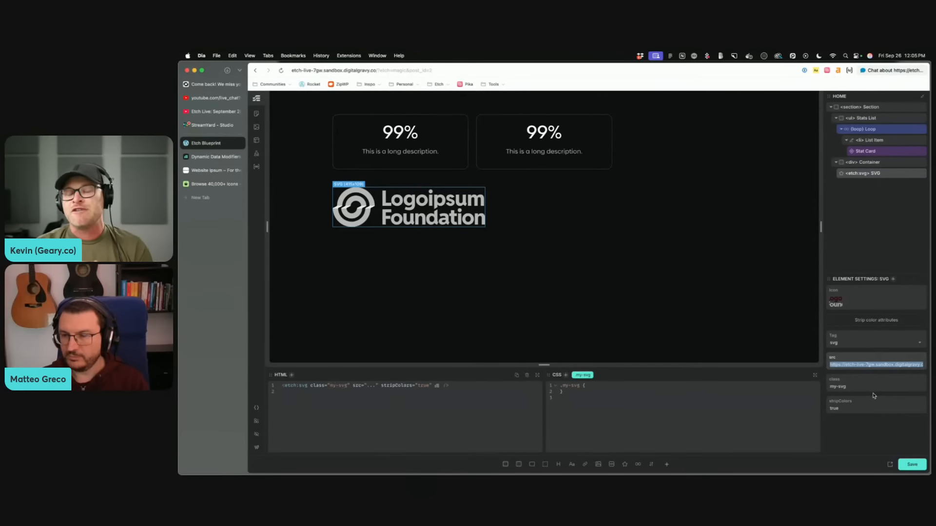
Step: Delete the container holding the SVG below the stats list and open the Stat Card component for editing
left_click(880, 151)
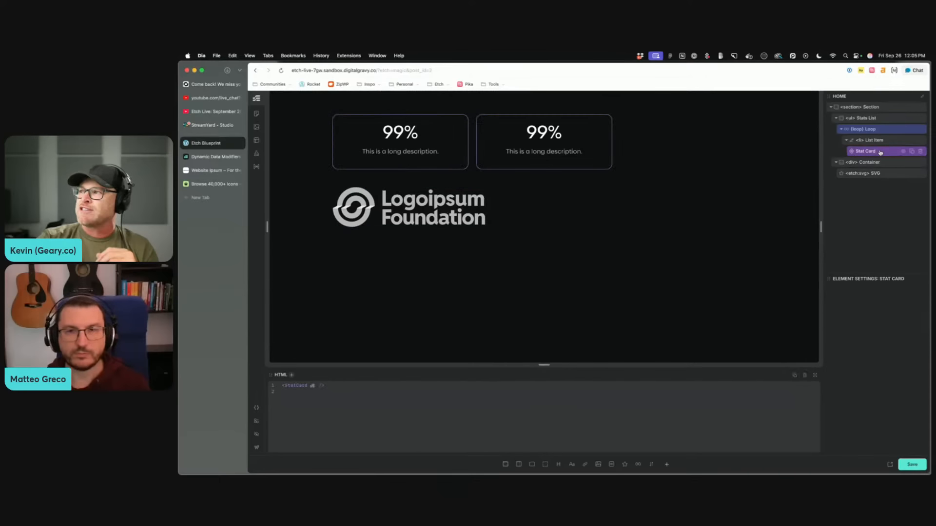
left_click(920, 162)
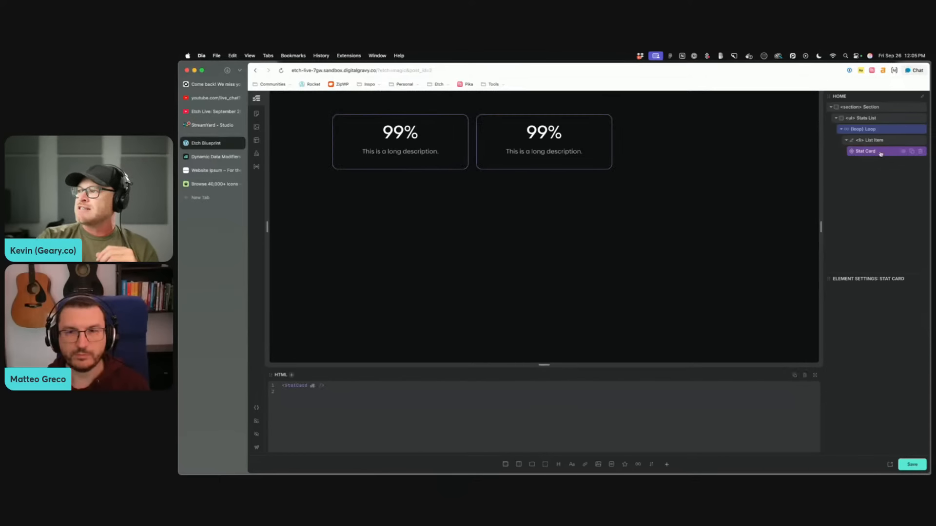
right_click(880, 153)
left_click(837, 226)
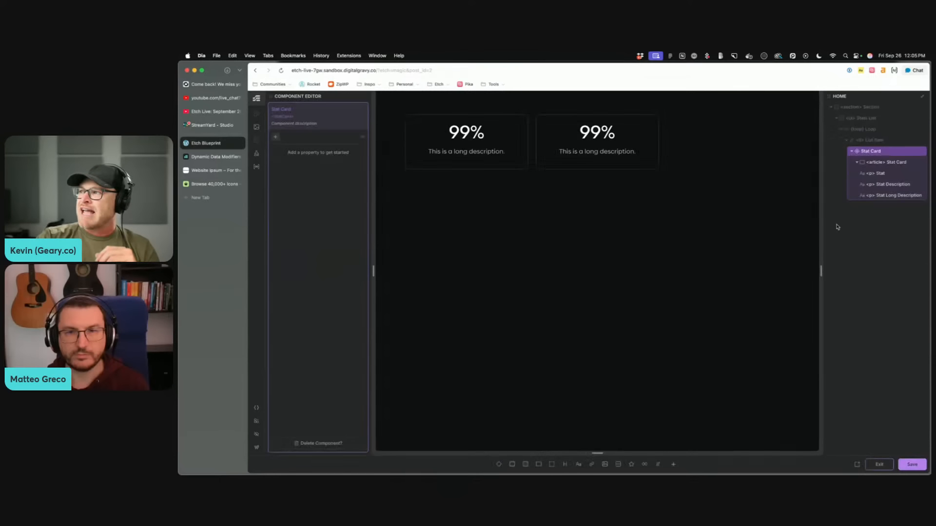
Step: Insert an SVG element above the stat text in the Stat Card article and name it Logo
left_click(883, 162)
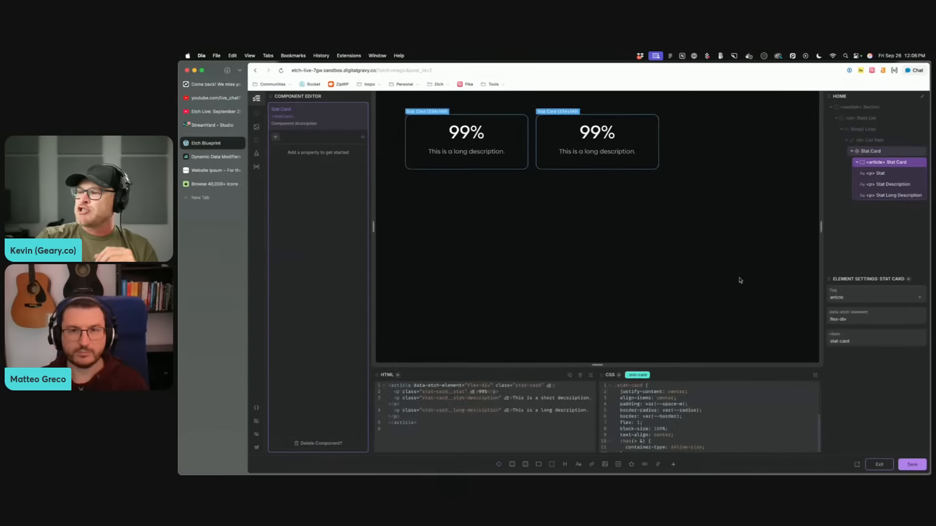
left_click(632, 465)
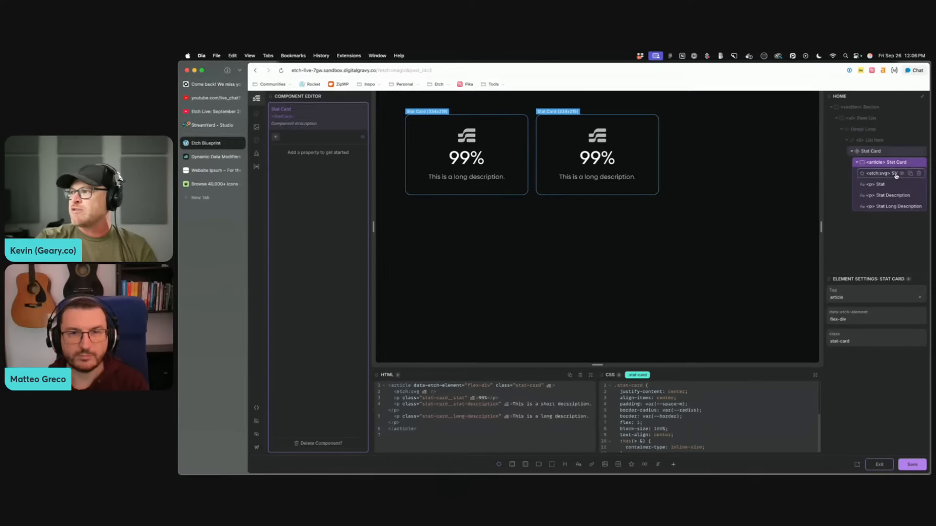
left_click(896, 176)
type("Logo")
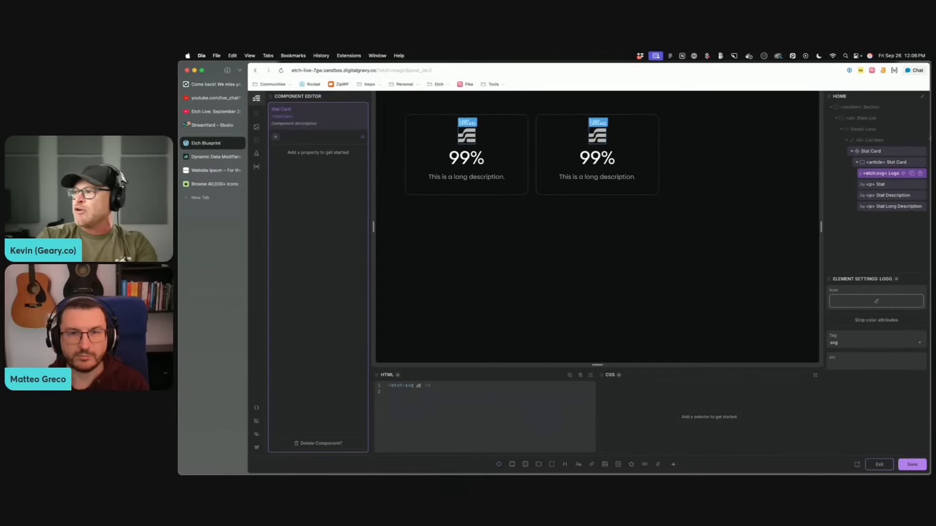
key("Return")
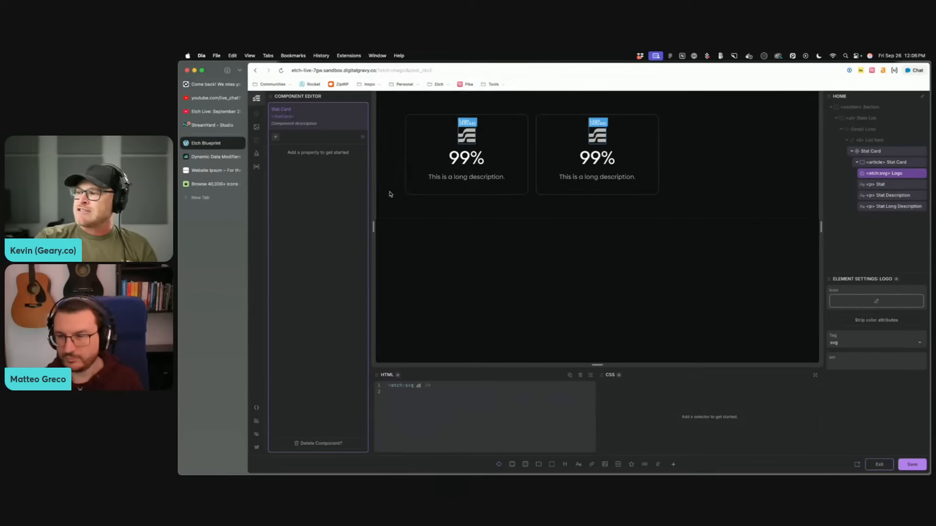
Step: Add a Media property named Logo to the Stat Card component
left_click(278, 140)
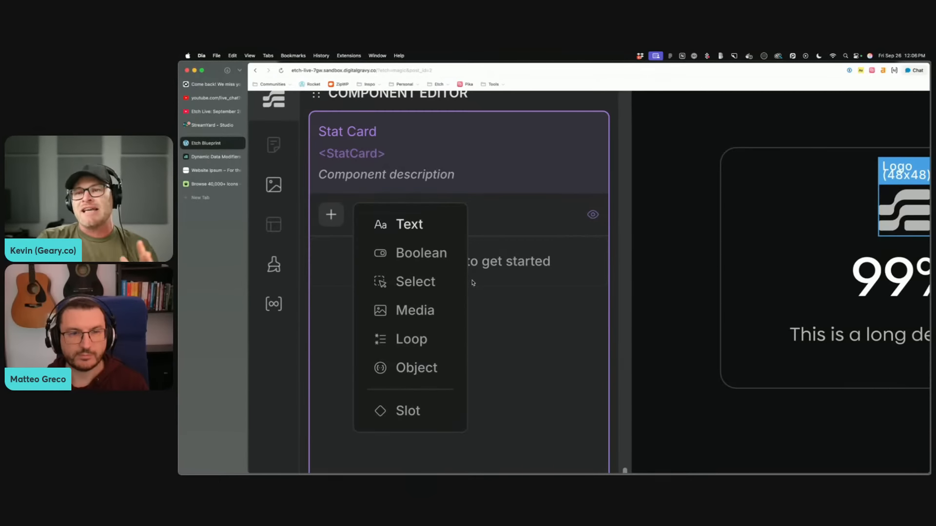
left_click(415, 310)
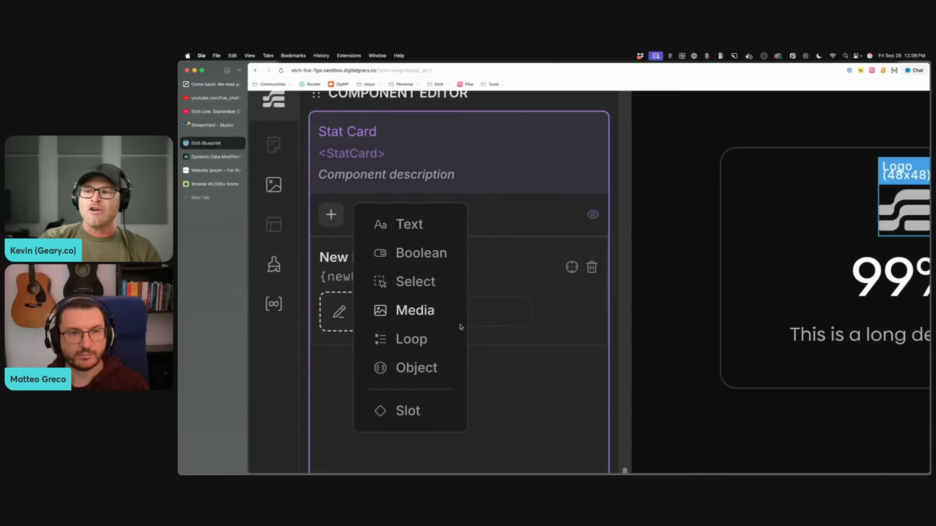
left_click(542, 281)
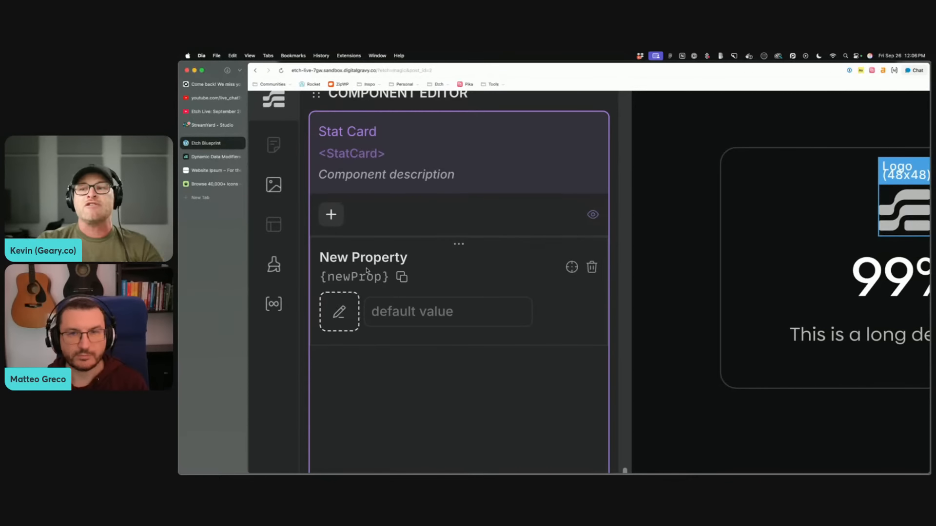
triple_click(365, 258)
type("Logo")
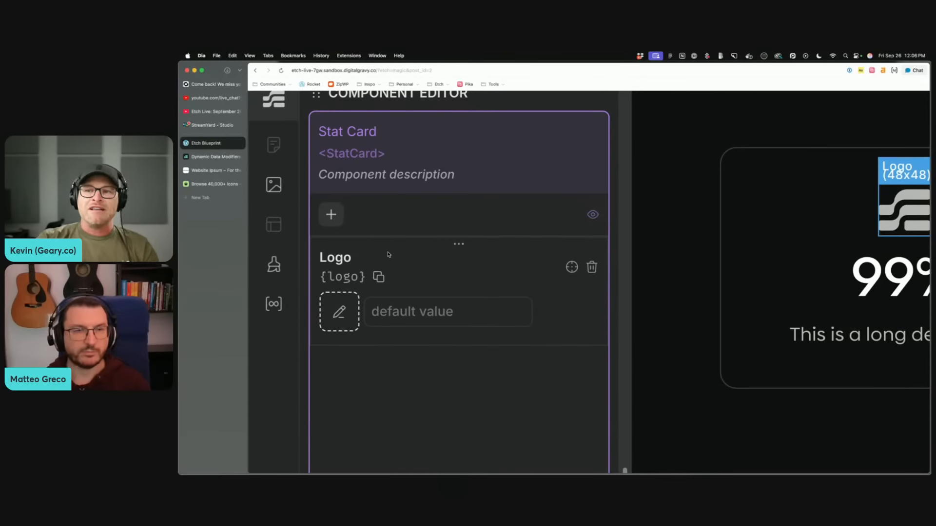
Step: Set the Logo property's default value to the Logoipsum Foundation image from the media library
scroll(388, 255, "down", 10)
left_click(279, 169)
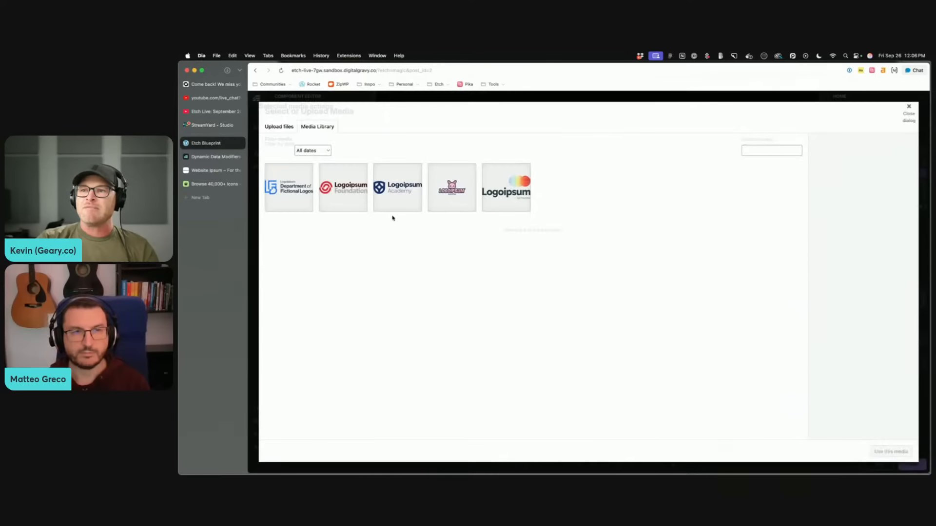
left_click(343, 188)
left_click(890, 452)
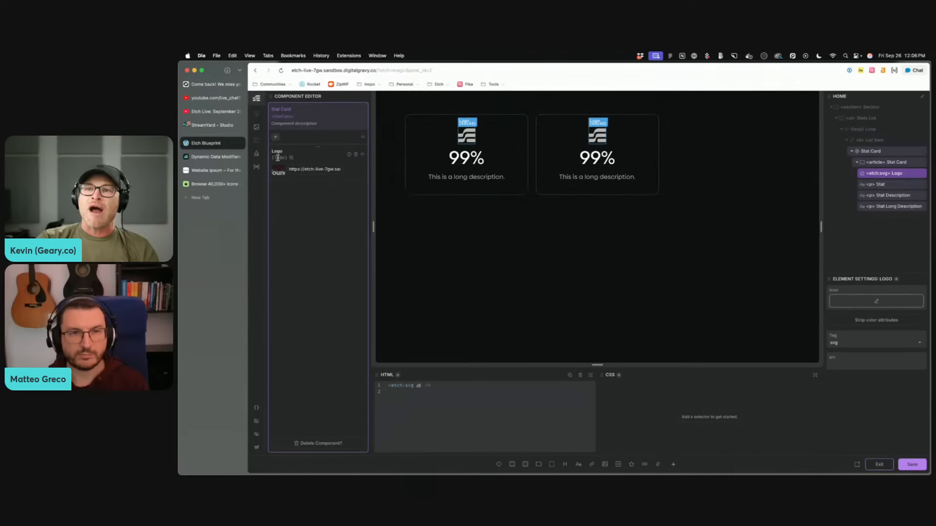
Step: Bind the Logo SVG element's src to the component property with {props.logo}
left_click(851, 364)
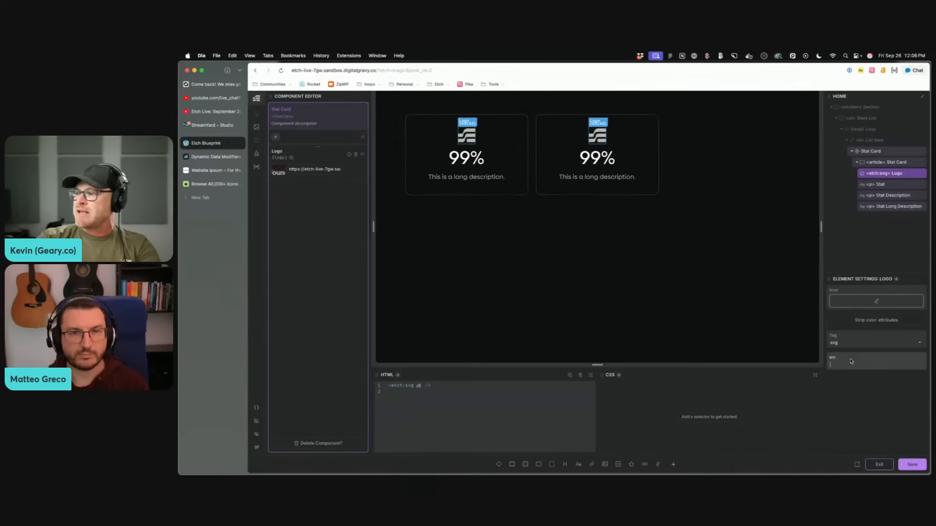
type("props.")
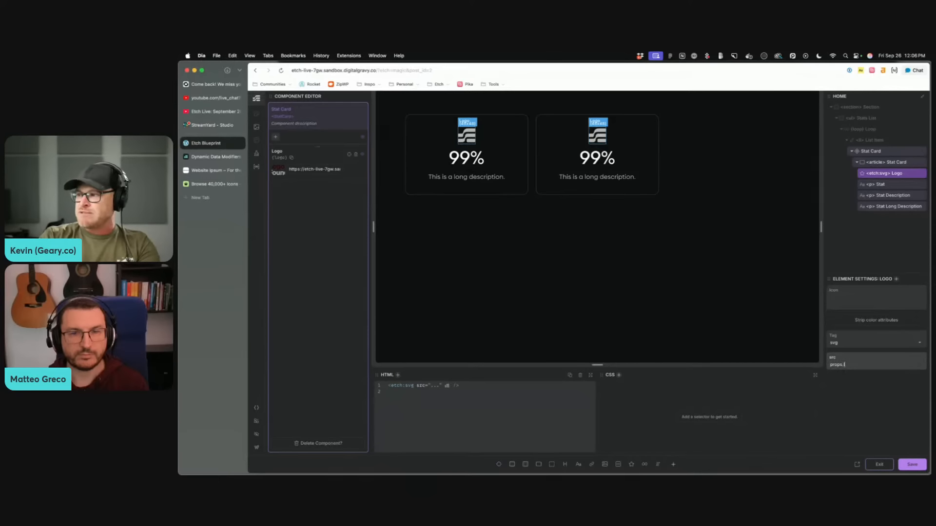
key("BackSpace")
key("BackSpace")
key("BackSpace")
key("BackSpace")
key("BackSpace")
key("BackSpace")
type("{props")
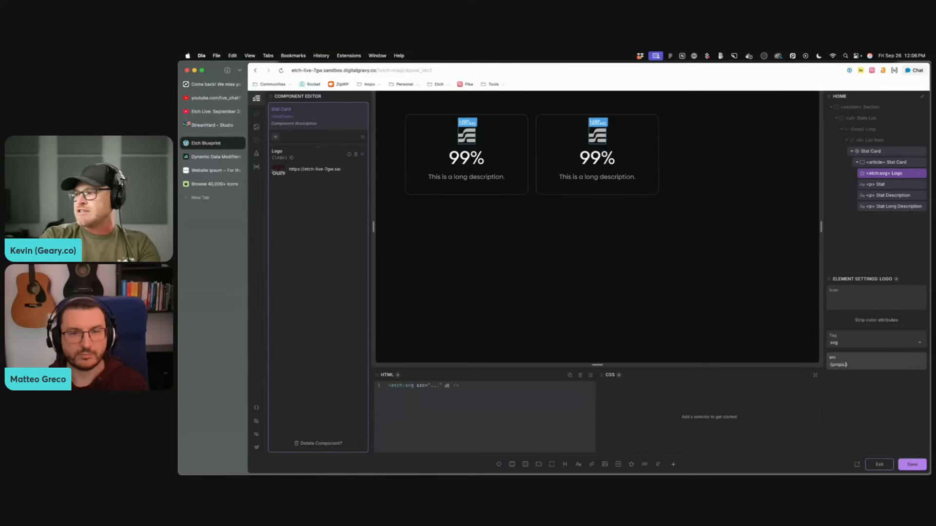
type(".logo")
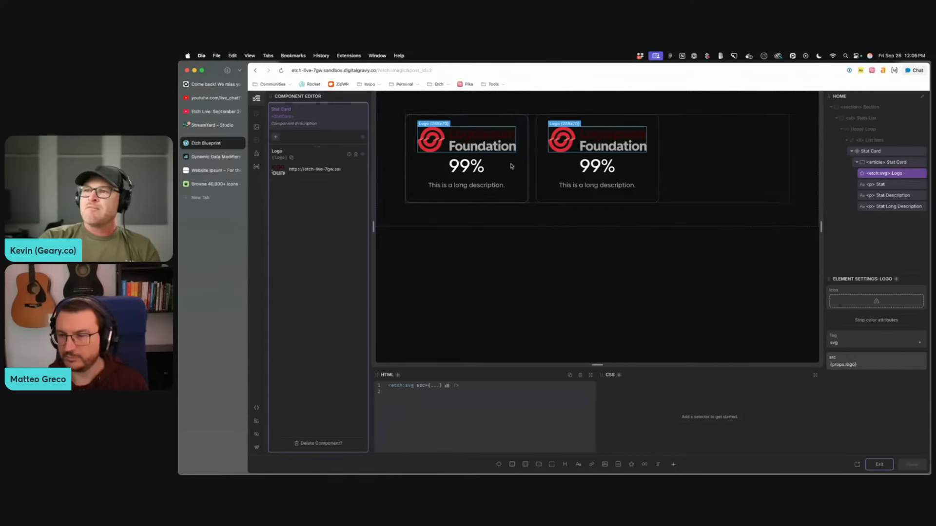
left_click(276, 138)
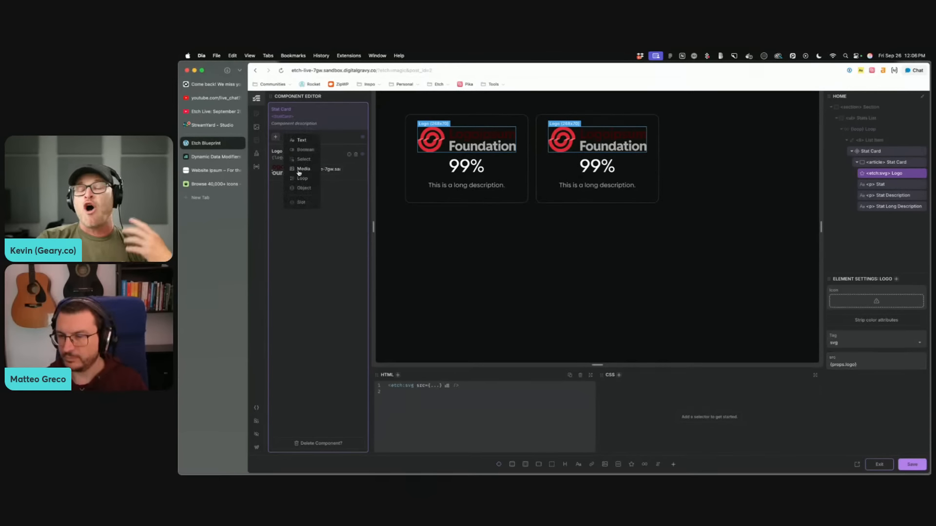
key("Escape")
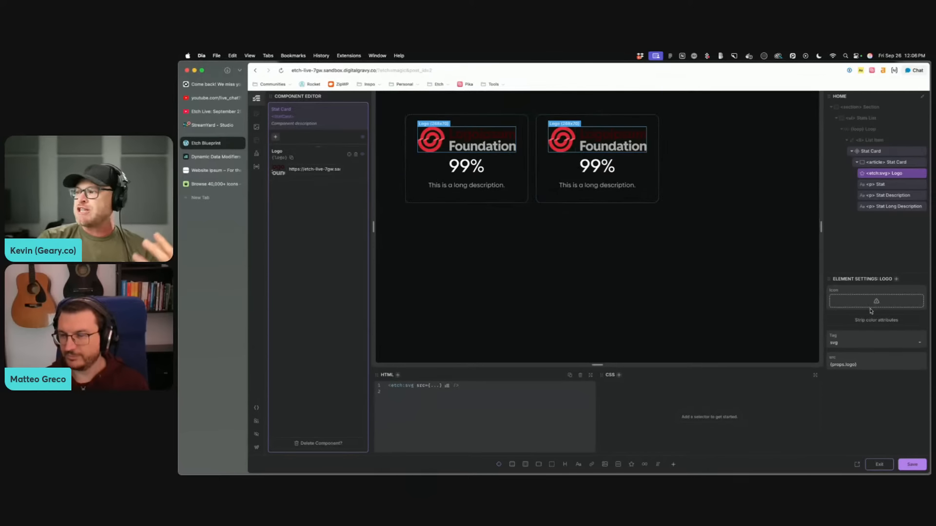
Step: Strip the color attributes from the Logo SVG element, save the Stat Card component and exit the component editor
left_click(883, 319)
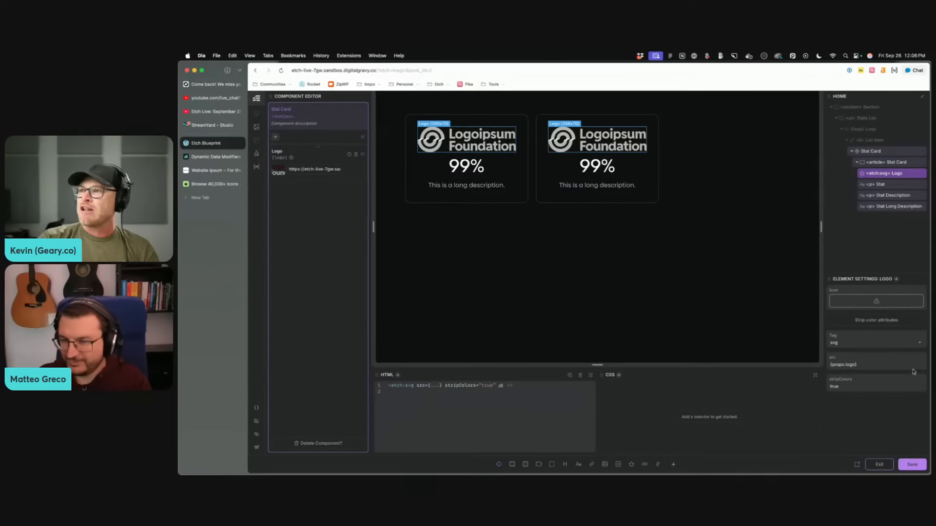
left_click(912, 465)
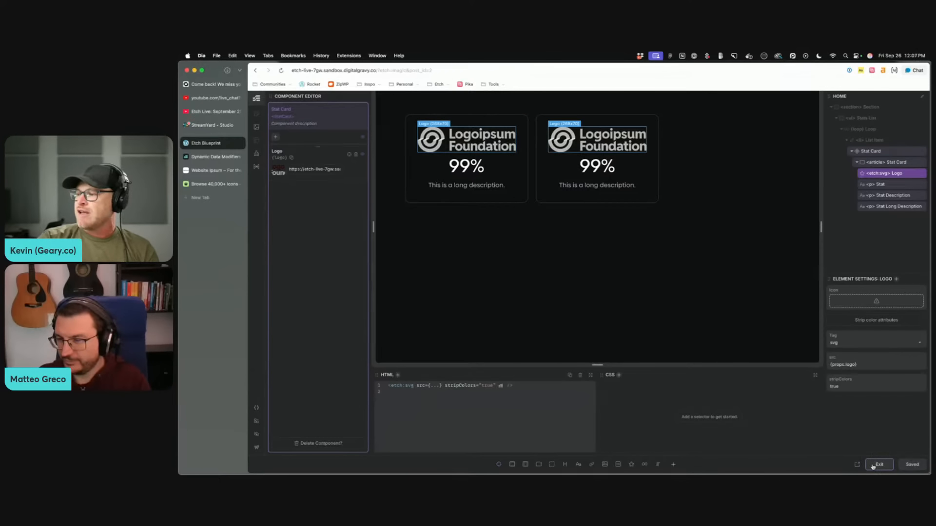
left_click(877, 464)
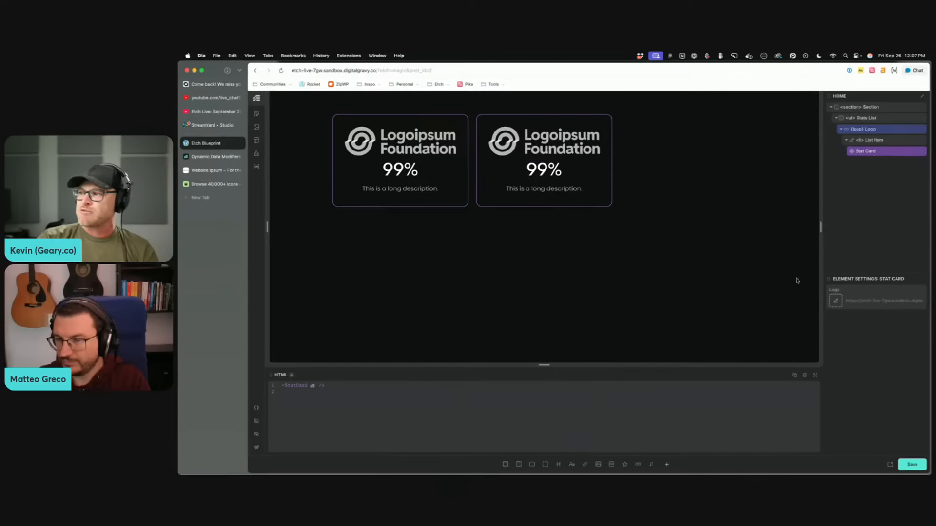
Step: Duplicate the Stat Card in the loop and move the copy directly into the Section, above the Stats List
left_click(867, 298)
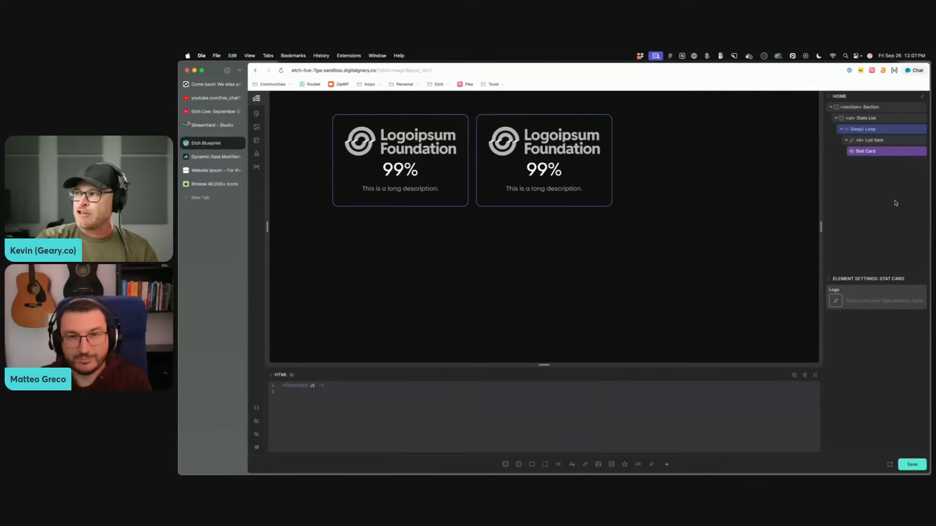
left_click(911, 152)
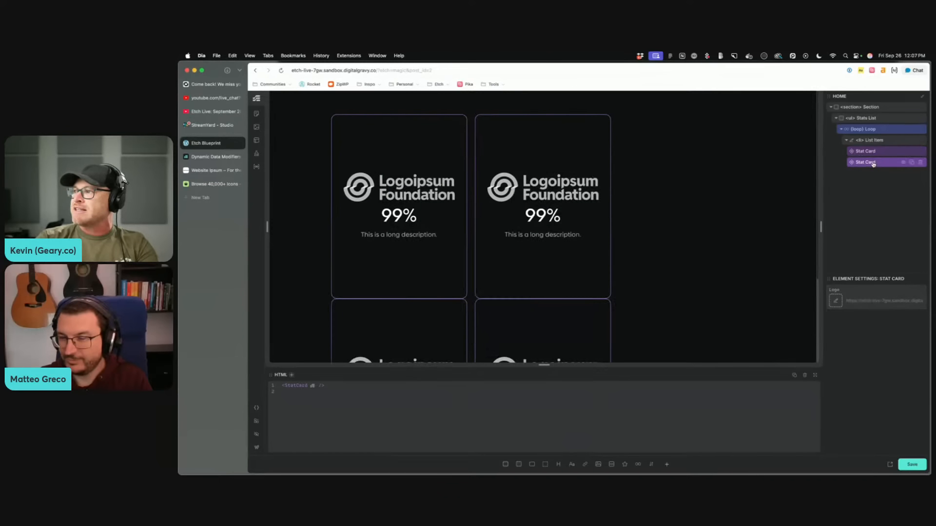
left_click_drag(873, 164, 853, 118)
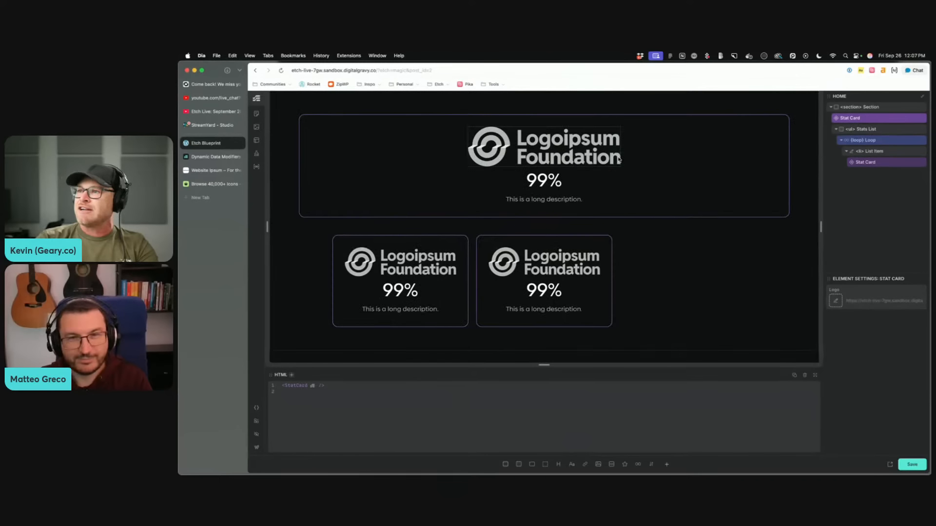
Step: Try the Logoipsum Academy image and the logoipsum-344 image as the standalone Stat Card's logo
left_click(835, 301)
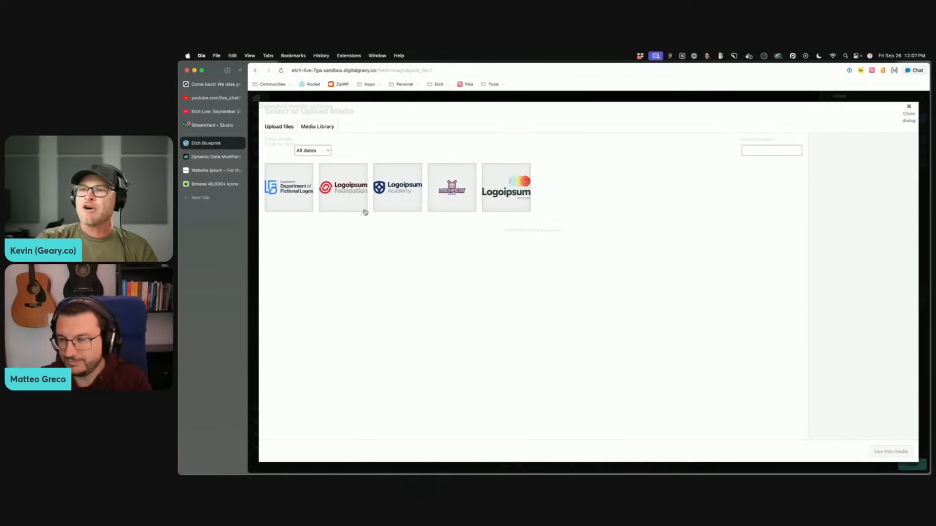
left_click(391, 199)
left_click(890, 452)
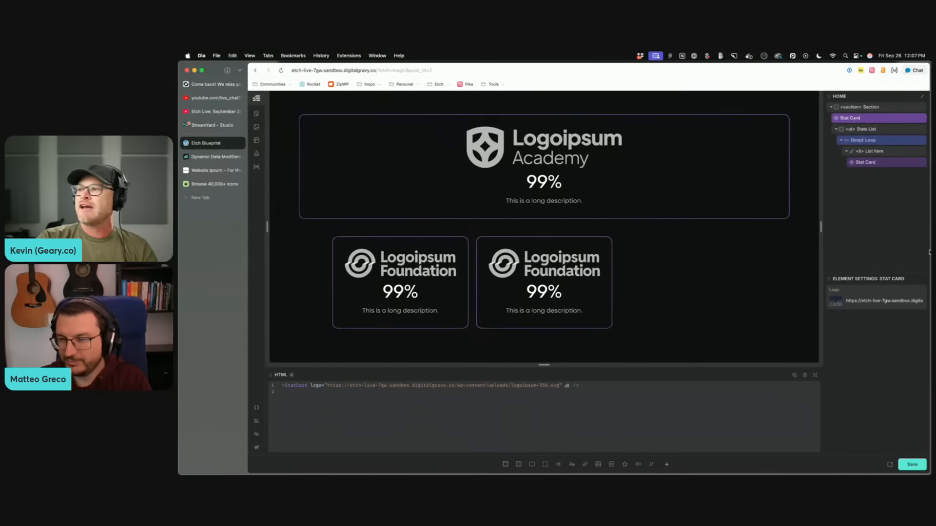
left_click(846, 299)
left_click(507, 197)
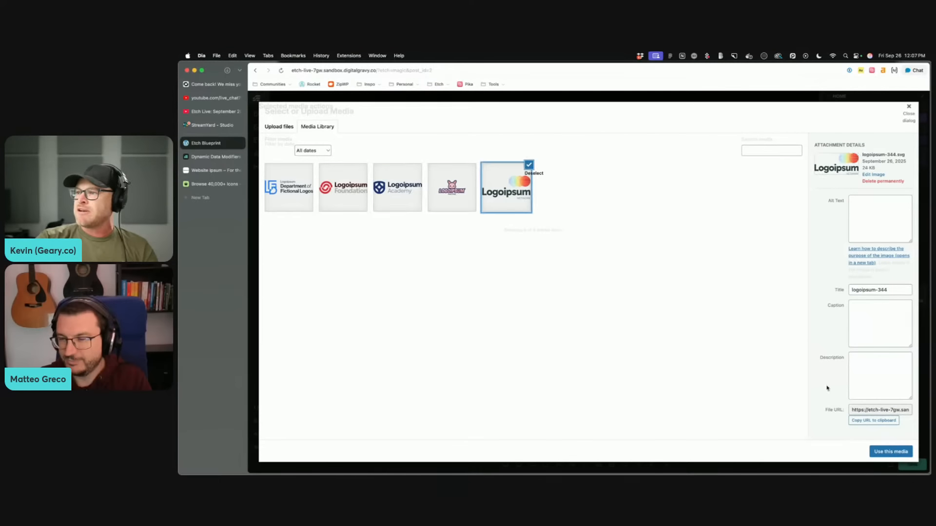
left_click(905, 453)
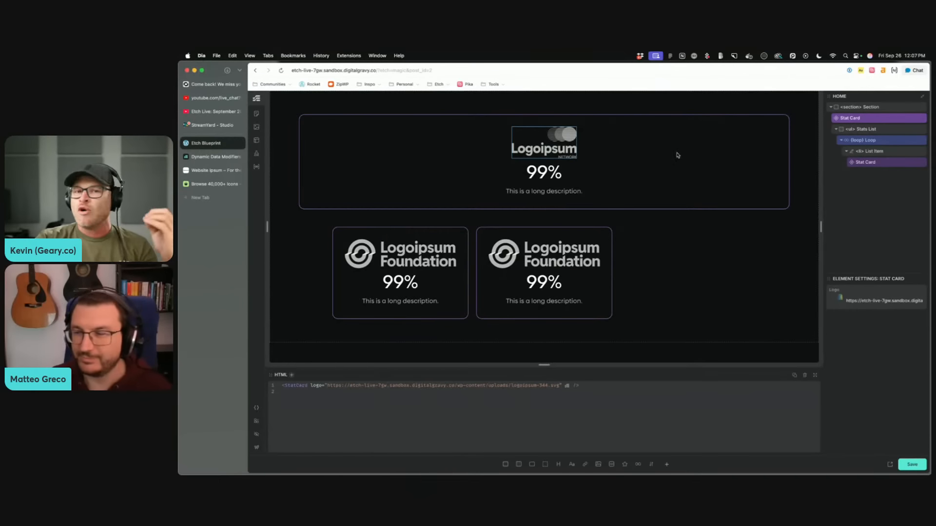
Step: Set the standalone Stat Card's Logo property to the Department of Fictional Logos image from the media library
left_click(835, 300)
left_click(295, 195)
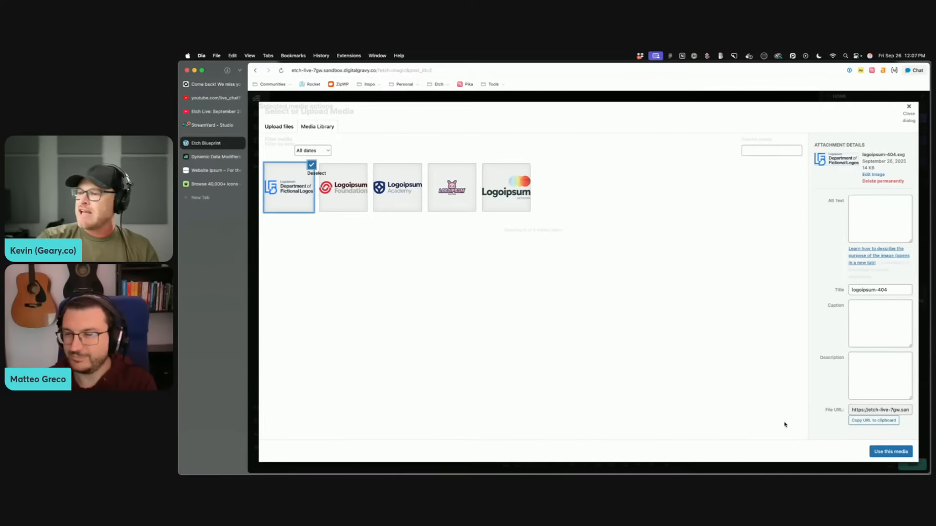
left_click(899, 452)
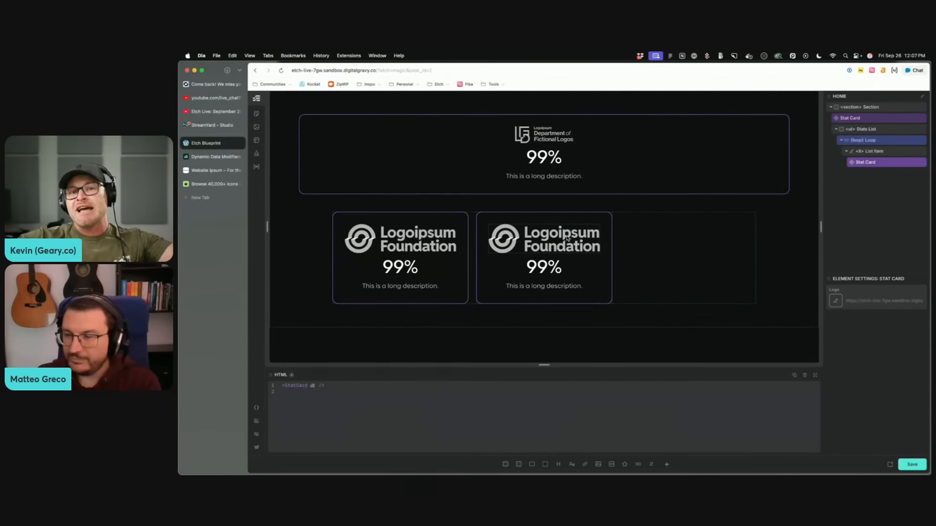
Step: Open the page on the frontend and inspect the standalone card's logo in the browser's developer tools
left_click(667, 248)
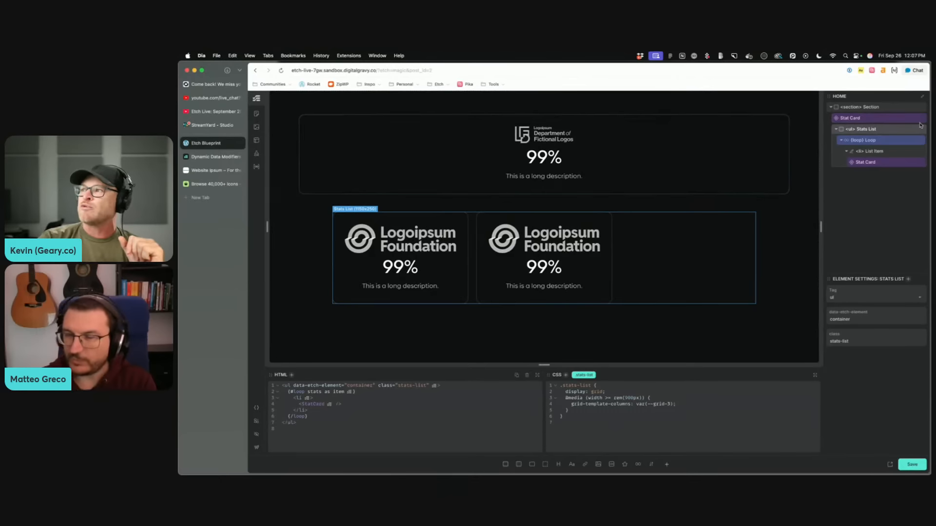
left_click(540, 144)
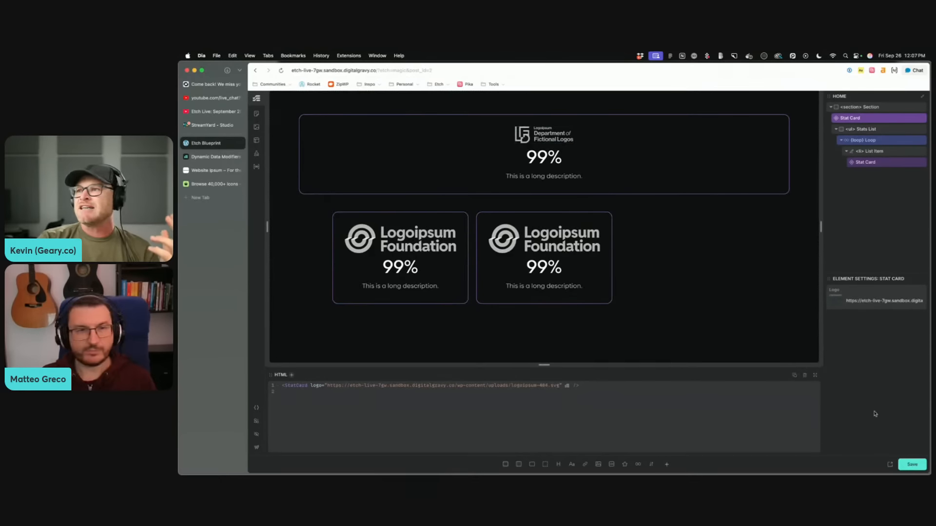
left_click(890, 467)
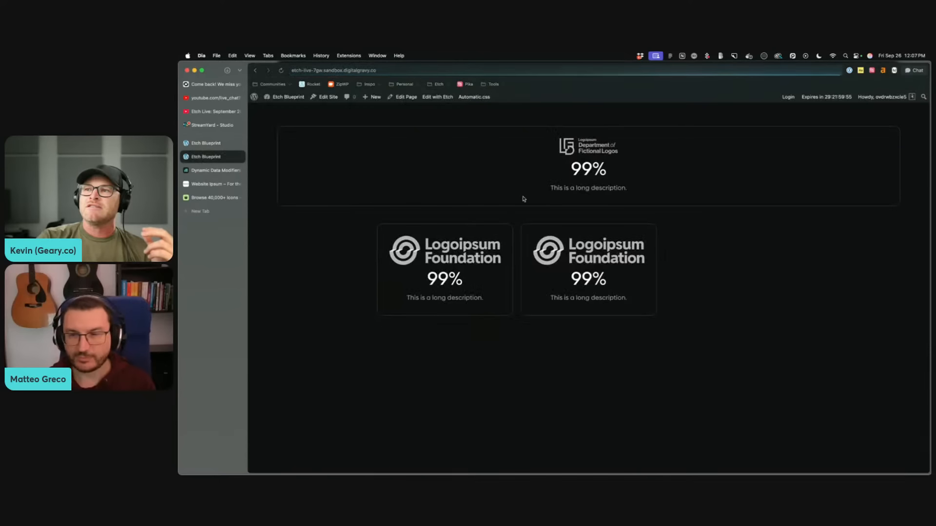
right_click(601, 143)
left_click(613, 233)
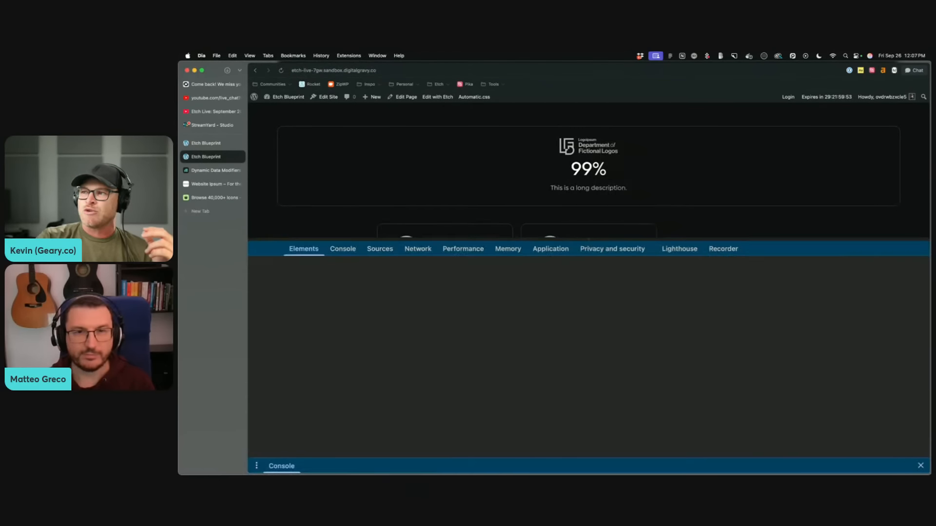
scroll(375, 302, "up", 10)
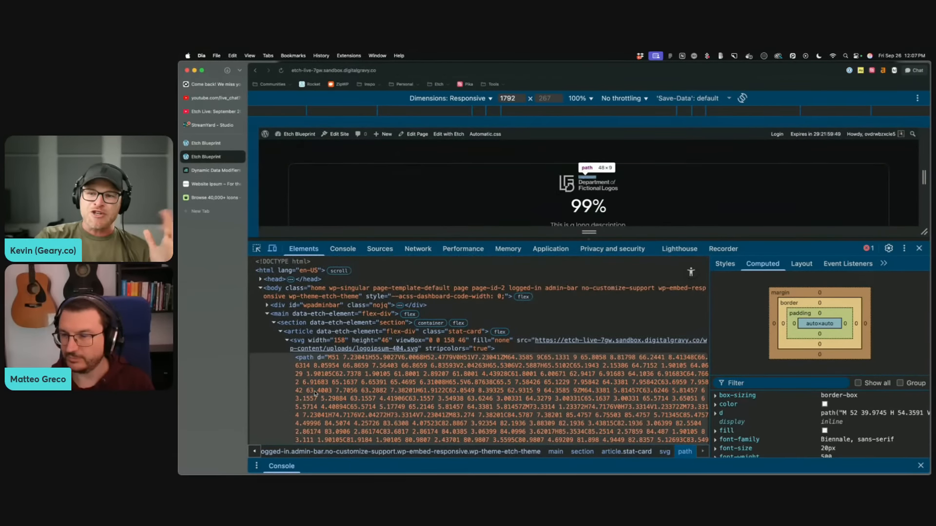
Step: Examine the standalone card's svg tag attributes and its inline path markup, then collapse it and select the parent section
left_click(287, 340)
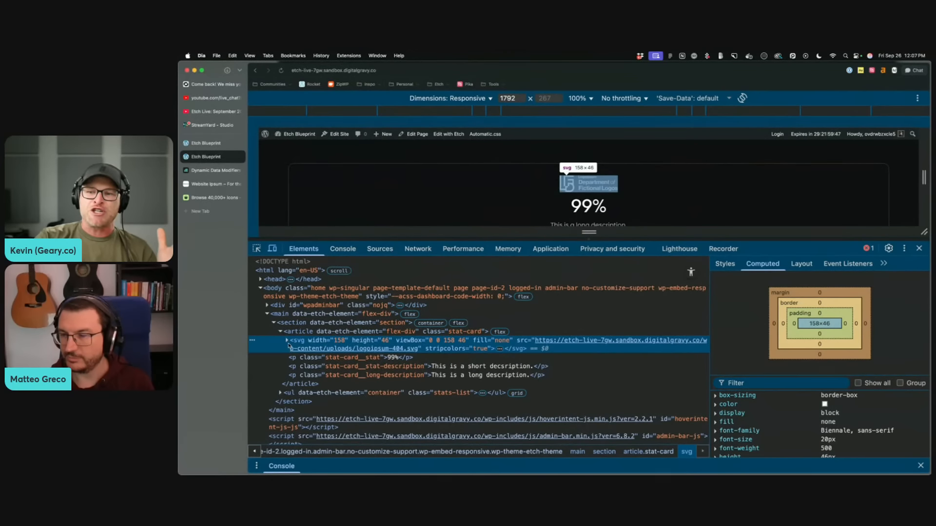
left_click(287, 341)
scroll(319, 354, "down", 5)
scroll(319, 354, "up", 5)
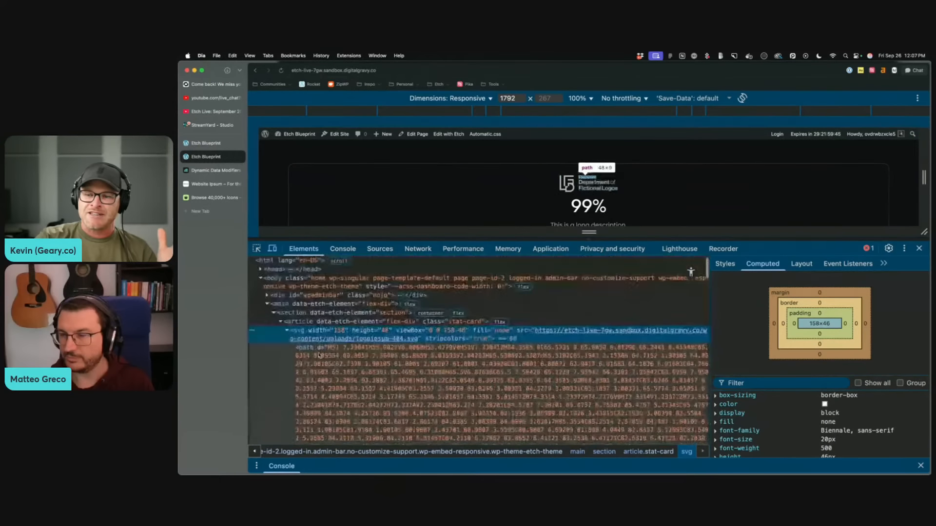
left_click(287, 341)
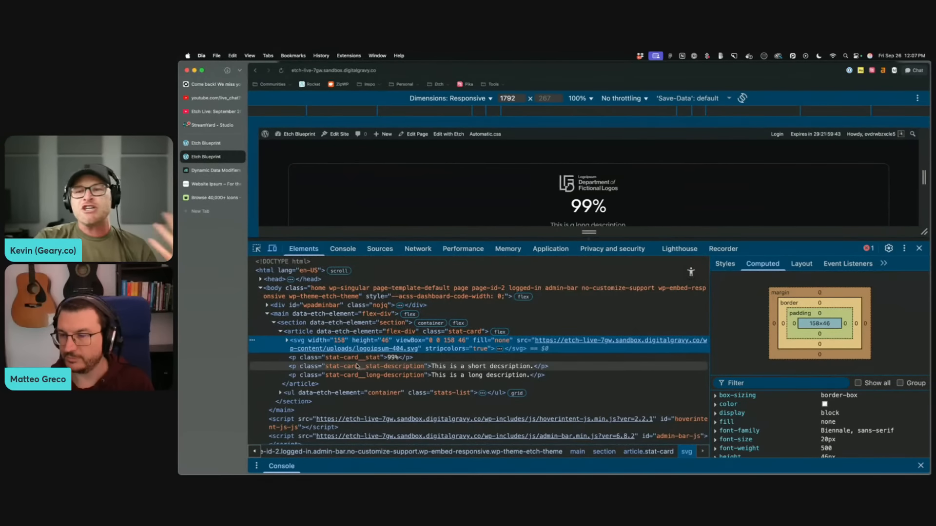
left_click(294, 324)
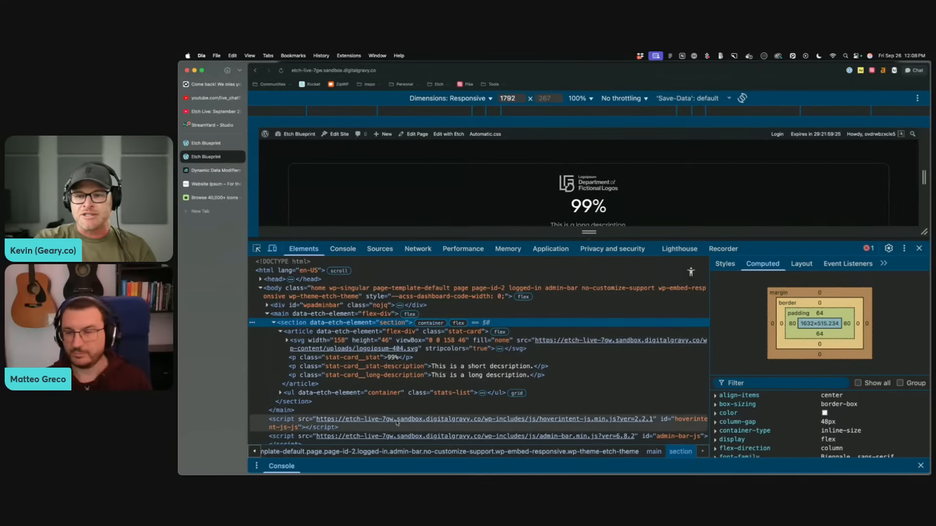
Step: Examine the stats-list markup down to the first item's stat-card article, then close the developer tools and return to the Etch editor
scroll(287, 385, "down", 2)
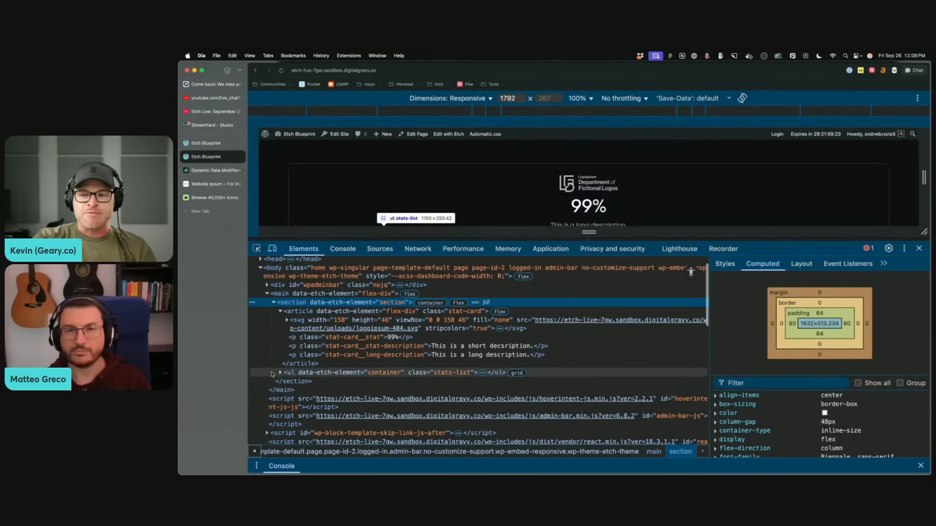
left_click(280, 373)
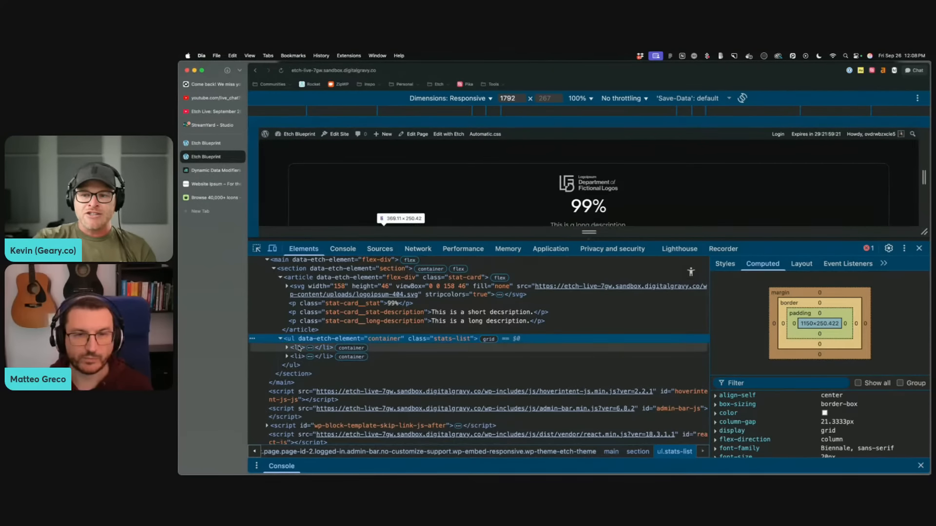
left_click(288, 348)
left_click(294, 356)
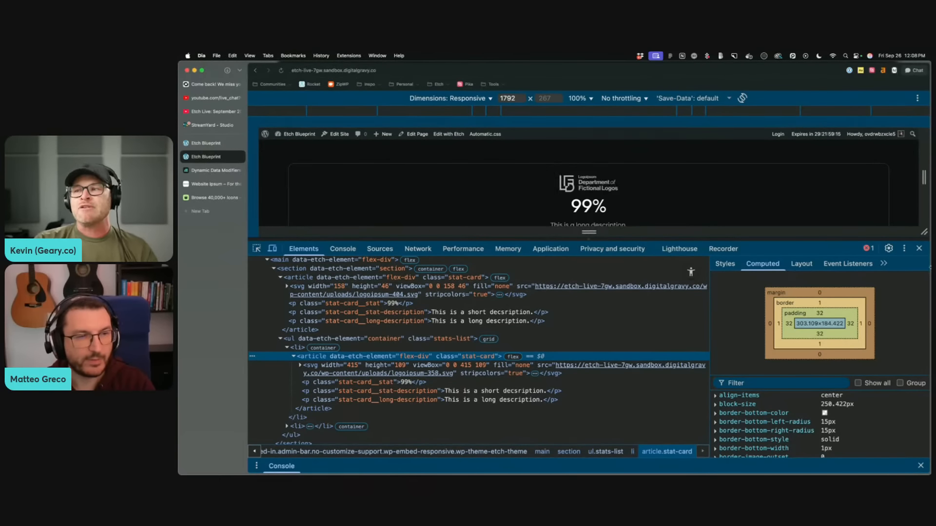
left_click(919, 249)
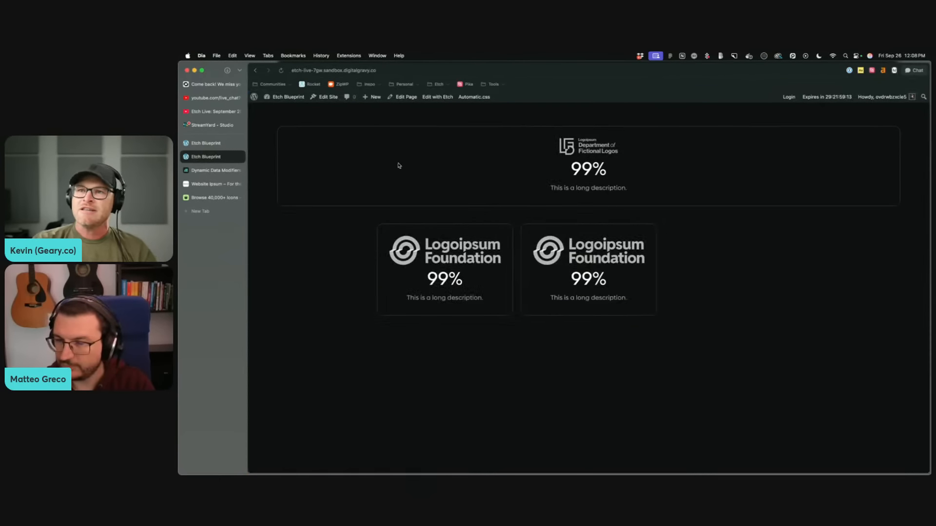
left_click(239, 157)
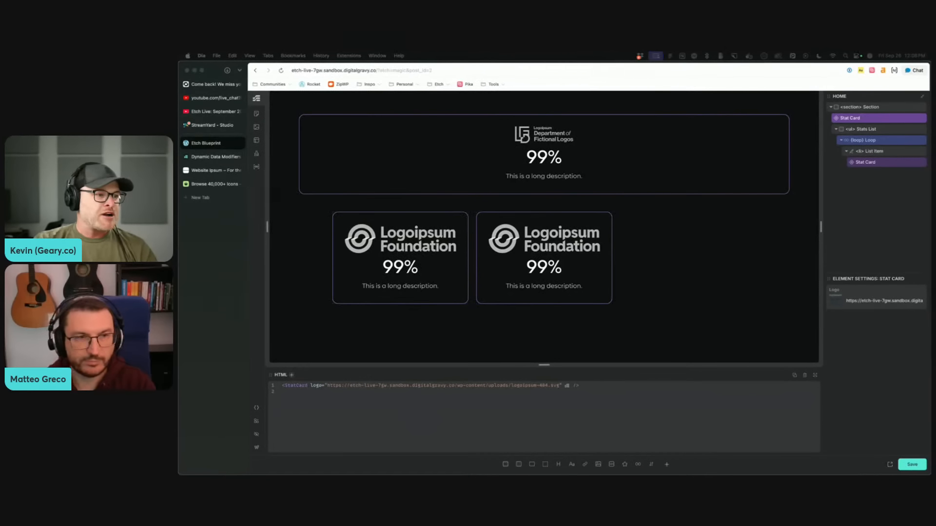
left_click(676, 251)
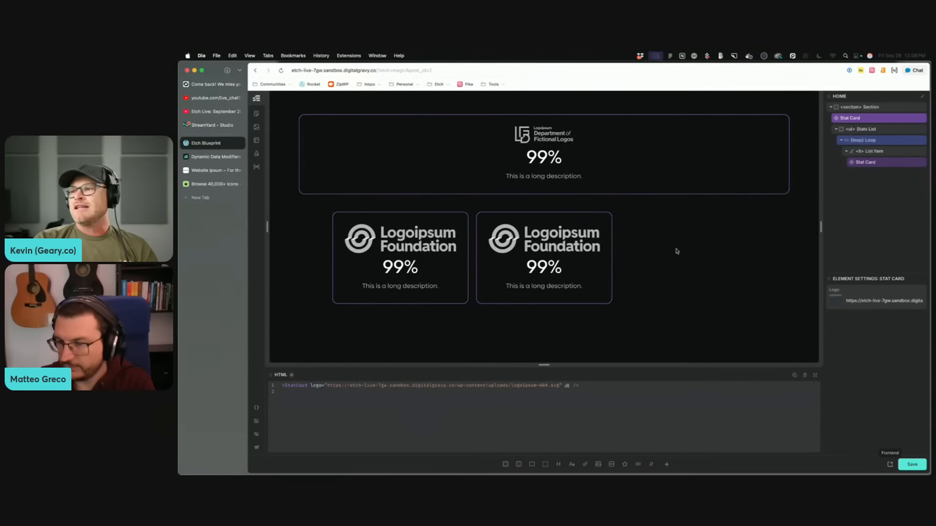
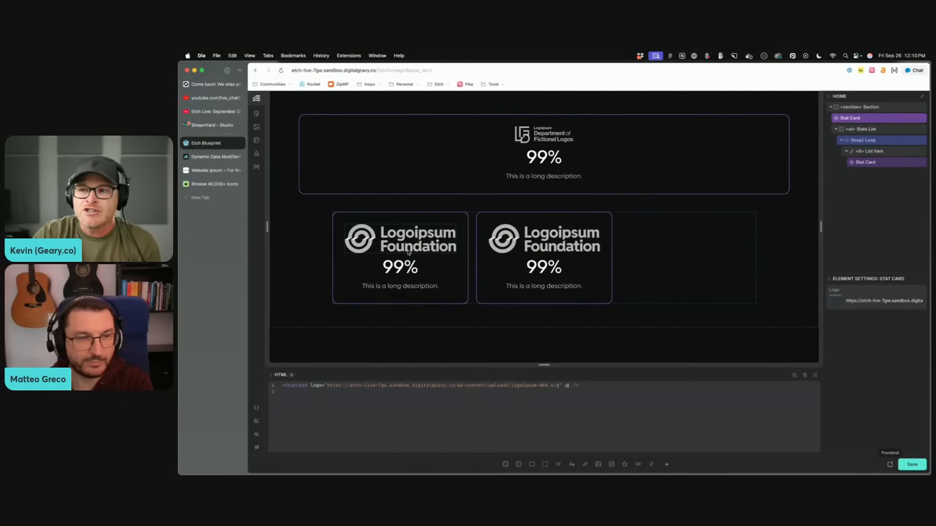
left_click(660, 283)
left_click(634, 207)
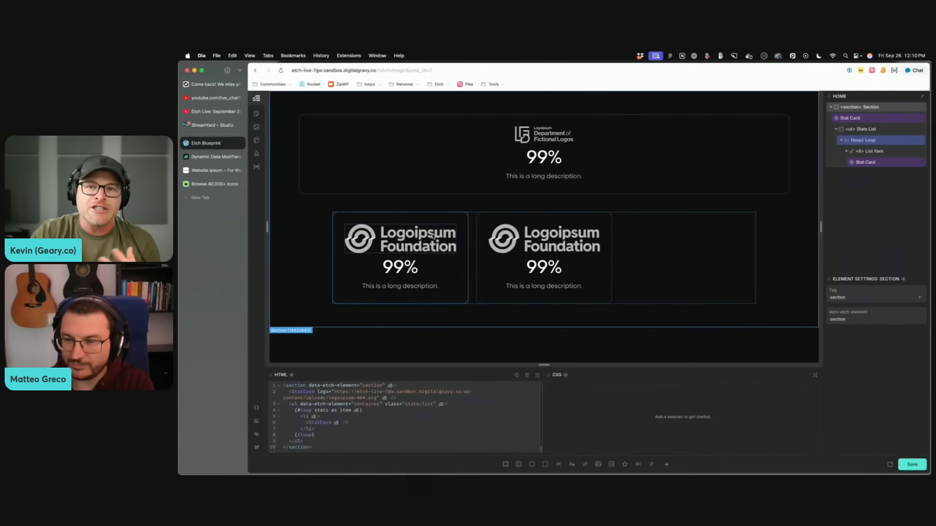
left_click(643, 253)
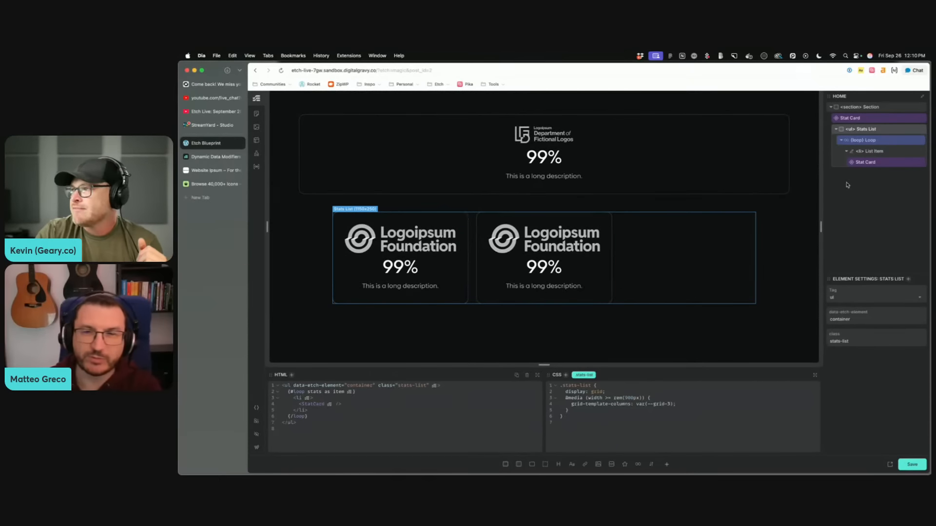
Step: Open the looped Stat Card component for editing and examine the stripColors attribute in the Logo SVG's HTML
right_click(877, 163)
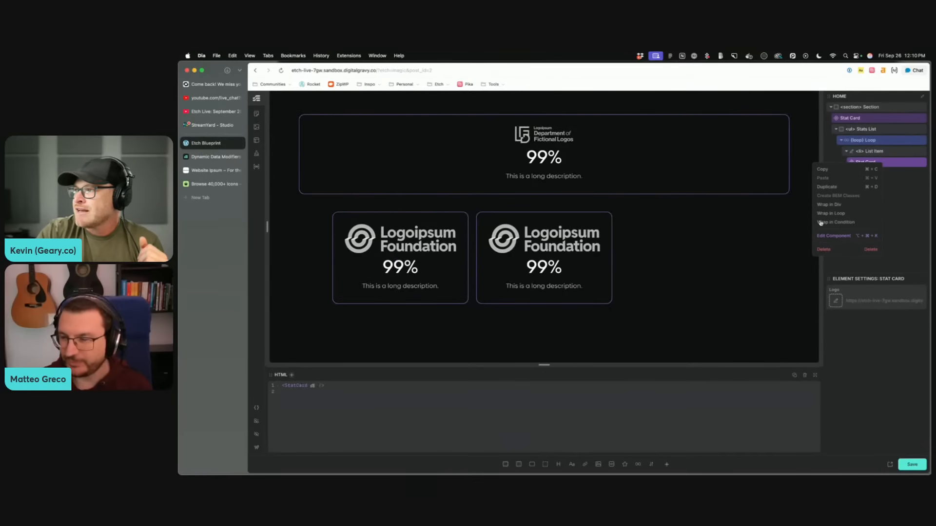
left_click(826, 235)
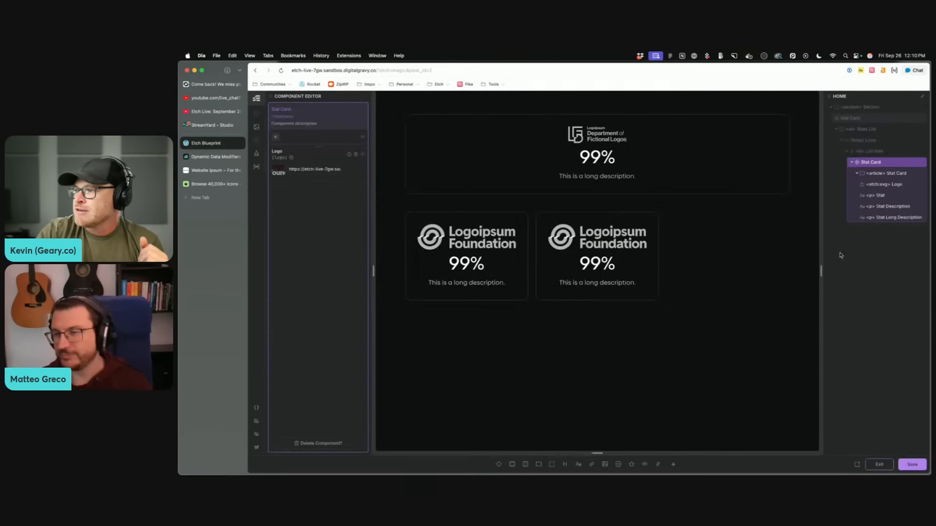
left_click(887, 186)
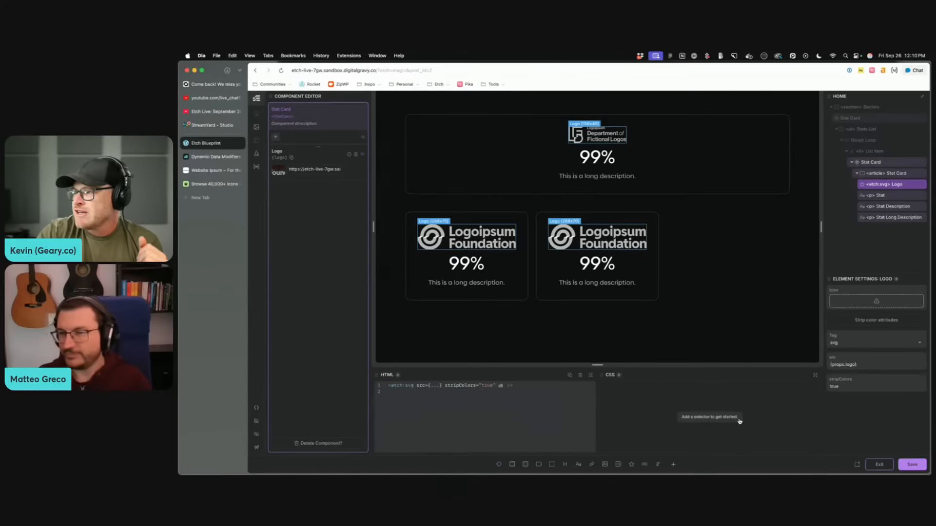
left_click_drag(444, 385, 495, 385)
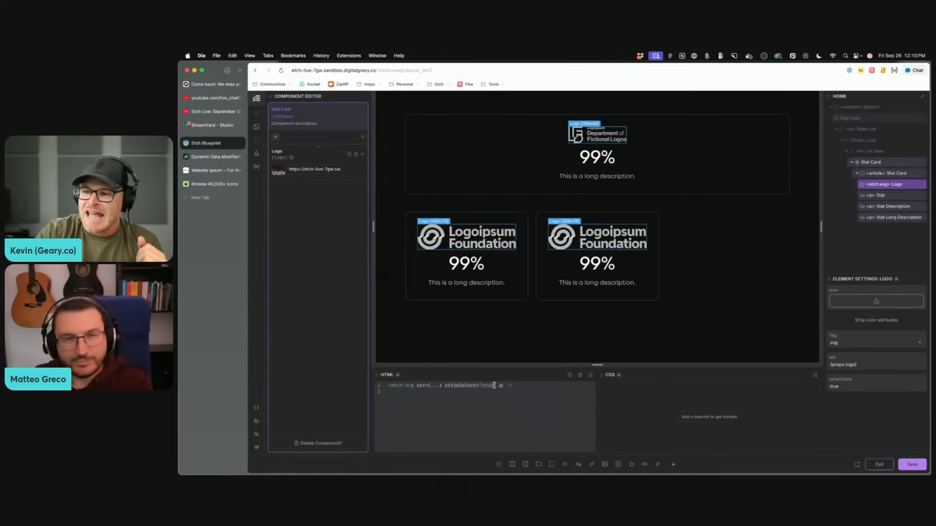
scroll(482, 386, "up", 5)
left_click(480, 389)
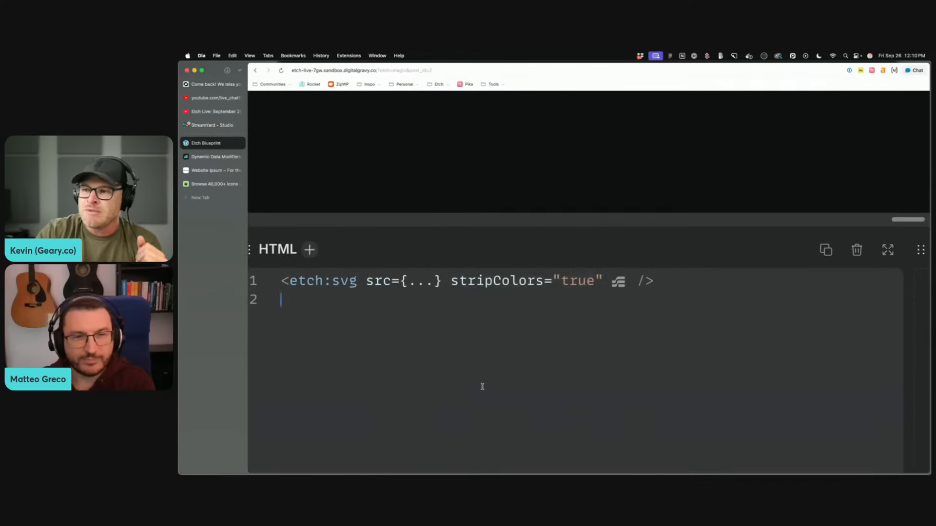
Step: Examine the stripColors="true" attribute in the Logo SVG's HTML up close
left_click_drag(449, 281, 604, 281)
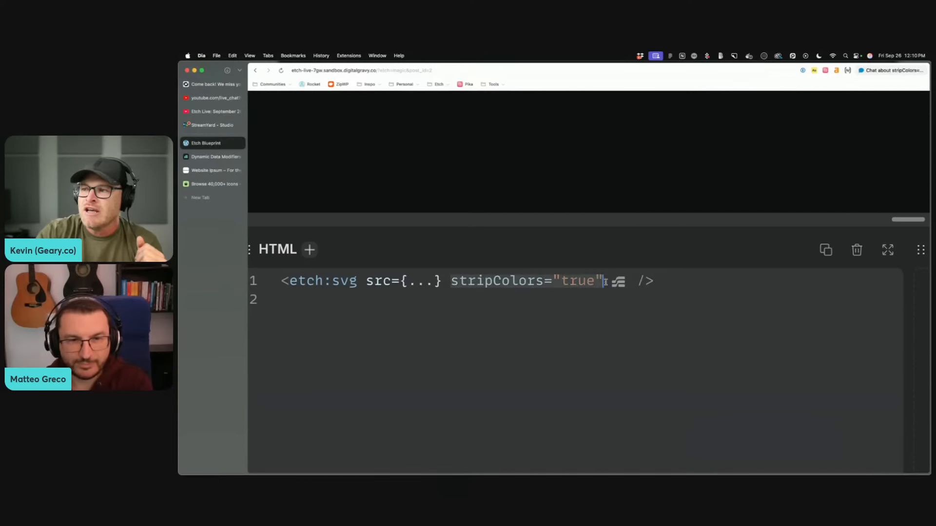
scroll(612, 338, "down", 5)
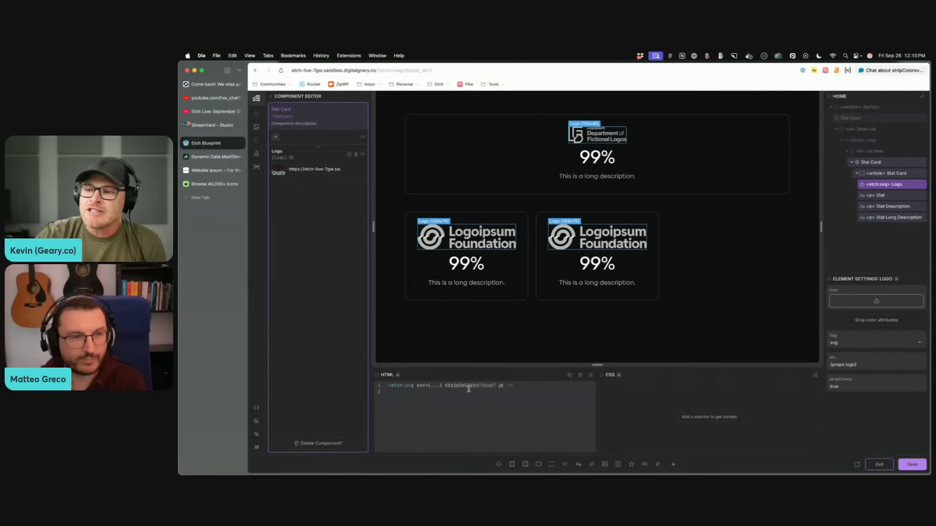
scroll(469, 389, "up", 5)
left_click_drag(444, 386, 483, 385)
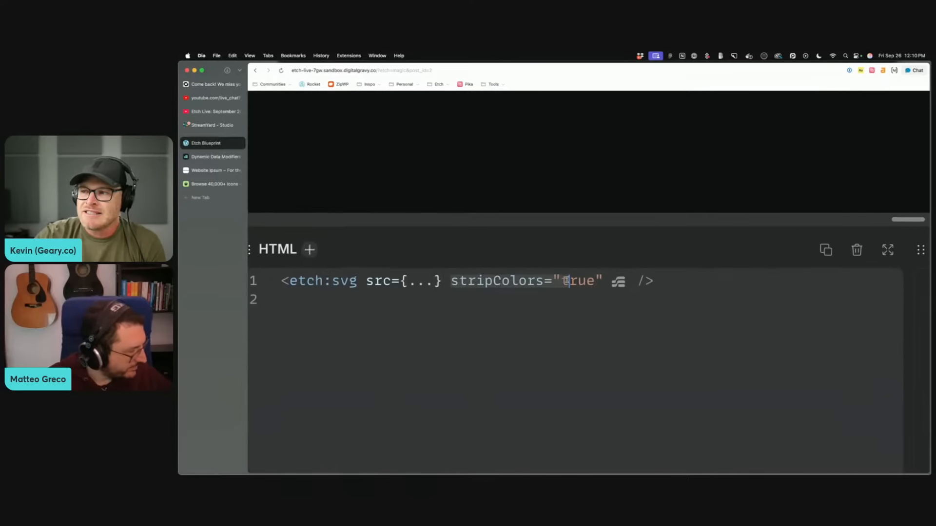
left_click_drag(567, 282, 603, 282)
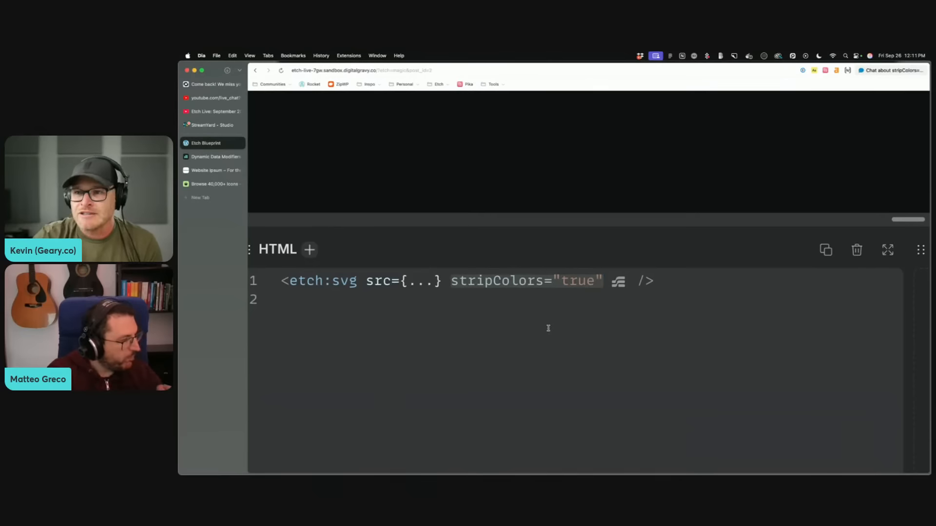
key("super+0")
Step: Try adding a boolean Strip Colors property to the Stat Card component, and remove it again
left_click(275, 137)
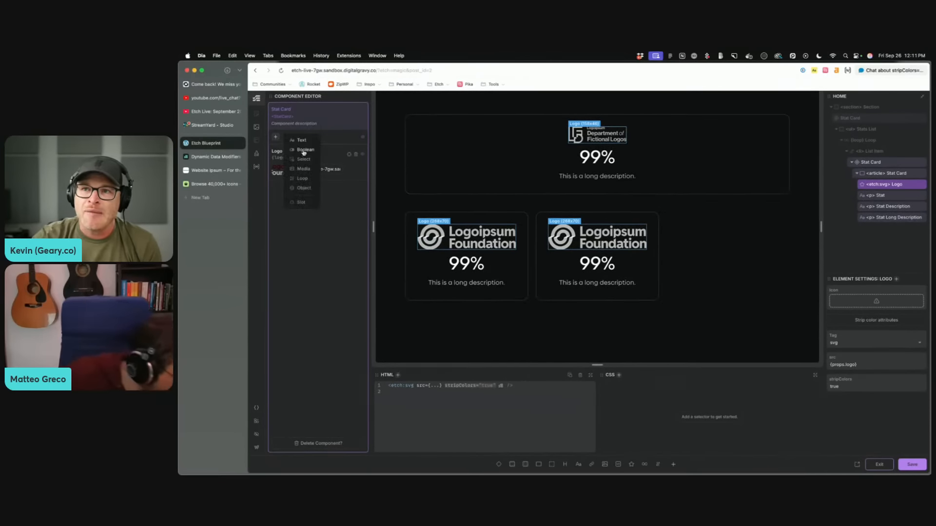
left_click(303, 151)
type("Strip")
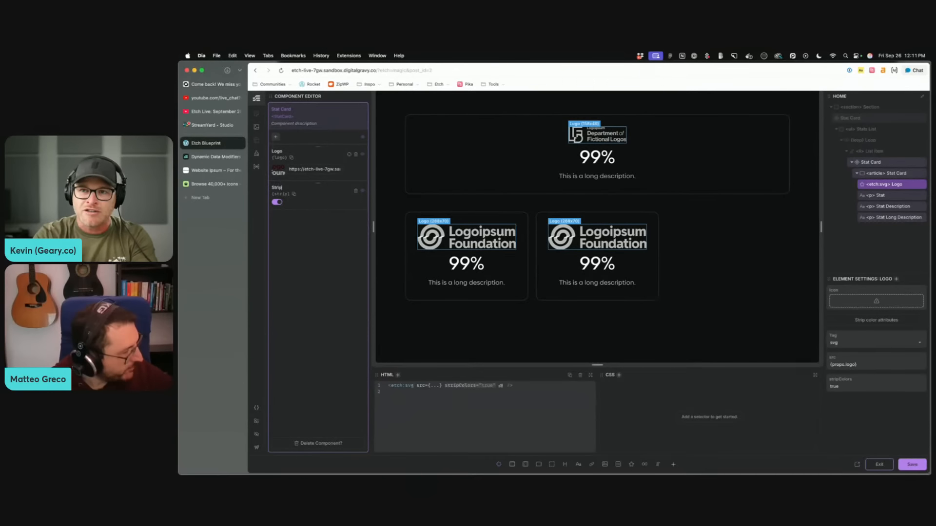
type(" Colors")
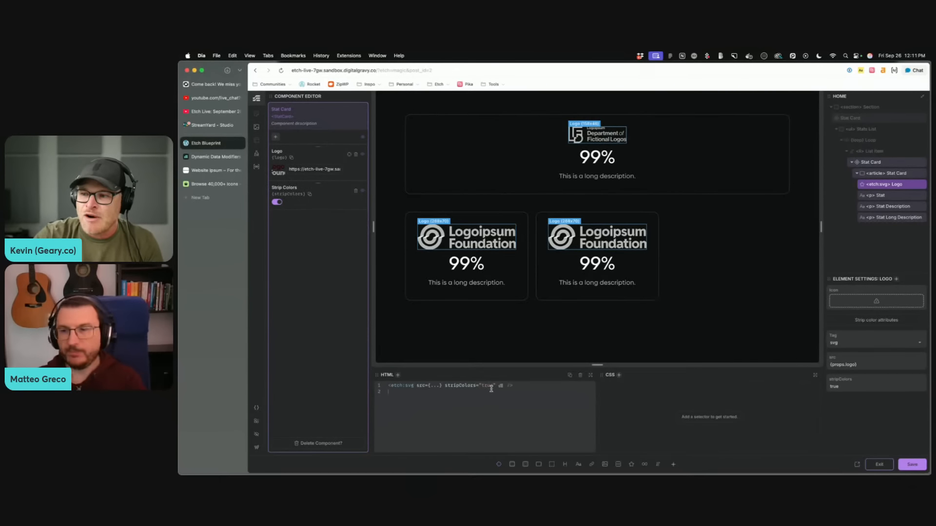
double_click(489, 386)
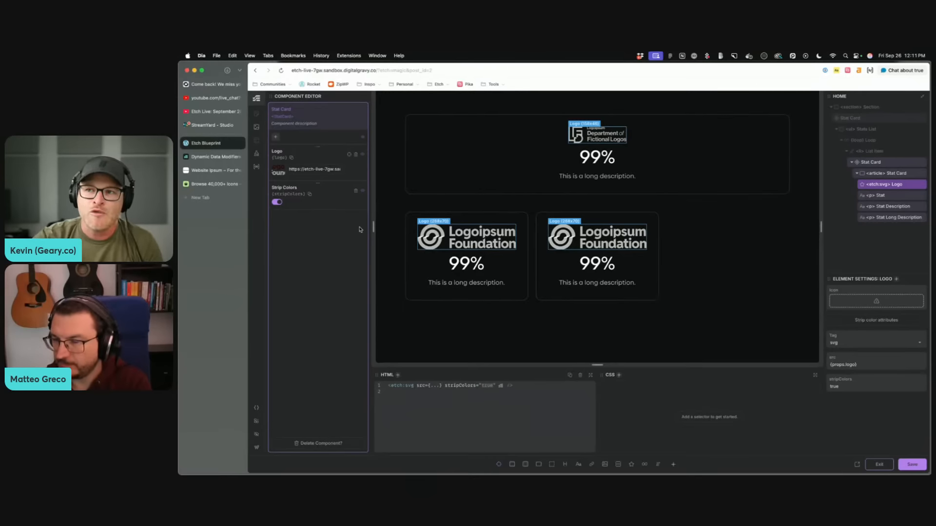
left_click(355, 190)
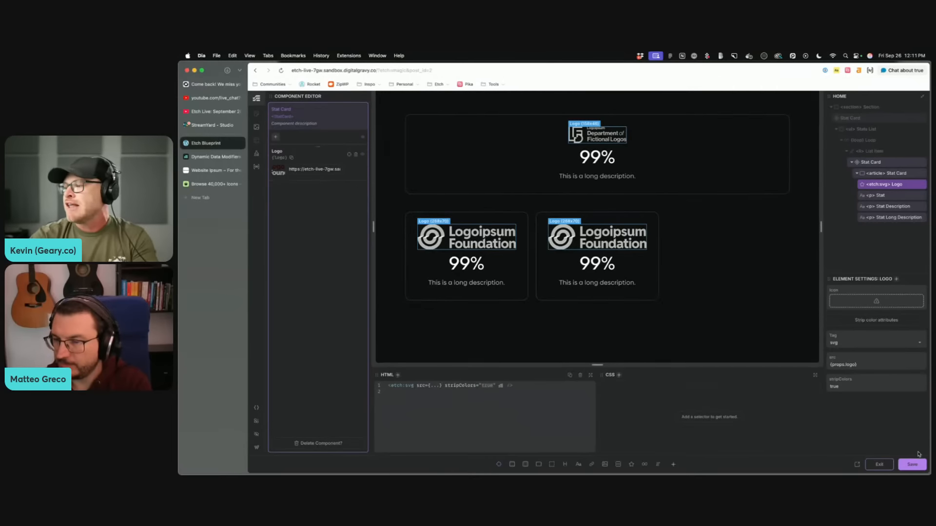
Step: Save and exit the Stat Card component, and delete the standalone Stat Card above the Stats List, saving the page
left_click(912, 464)
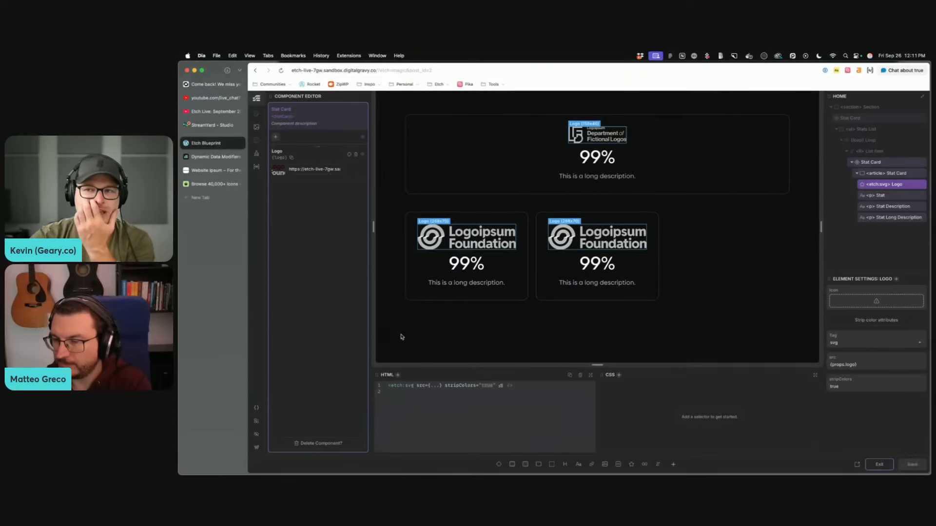
left_click(879, 464)
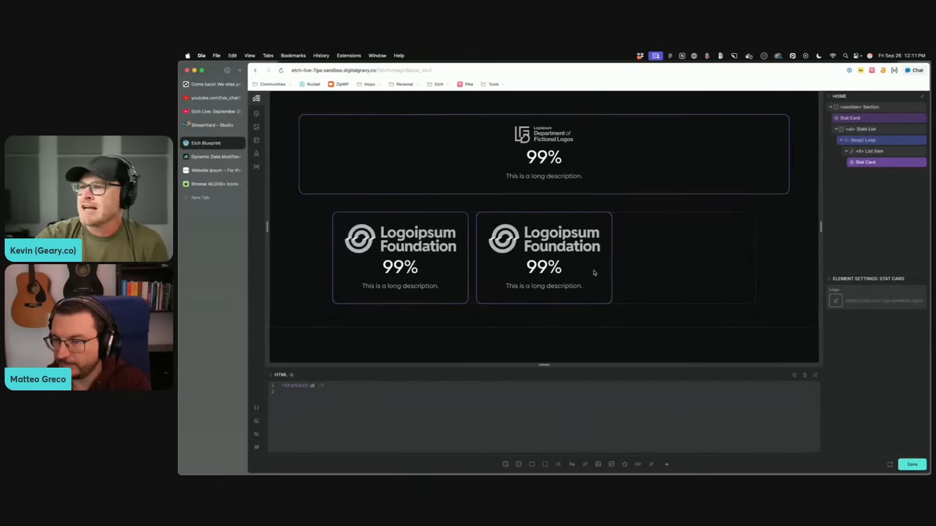
left_click(647, 253)
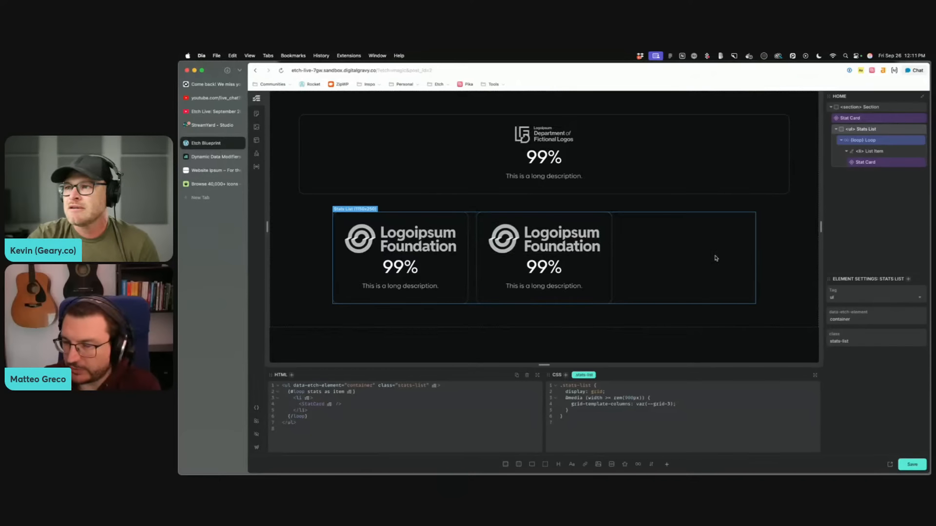
left_click(769, 153)
left_click(910, 117)
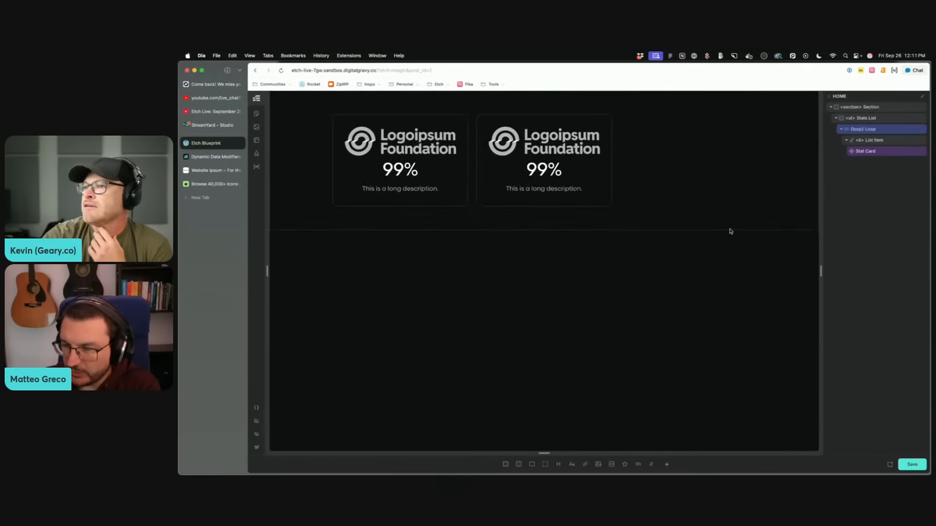
left_click(911, 464)
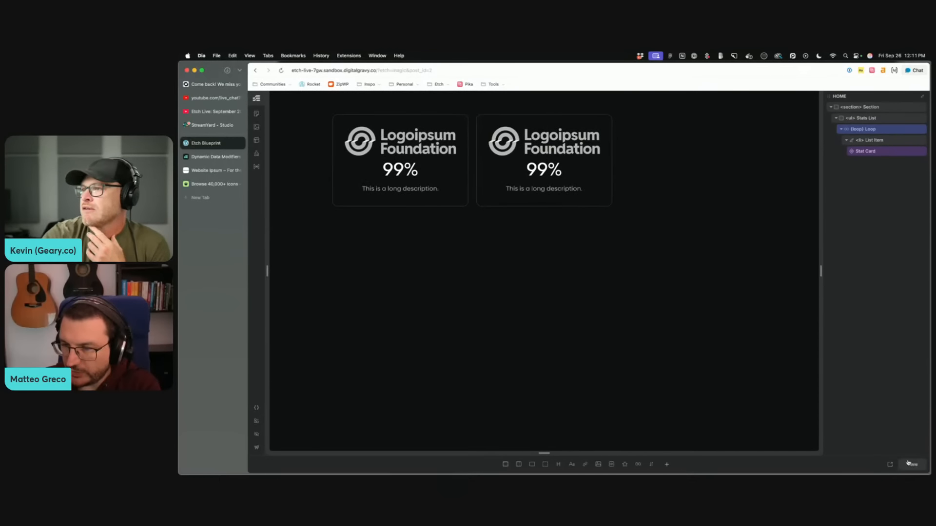
right_click(888, 153)
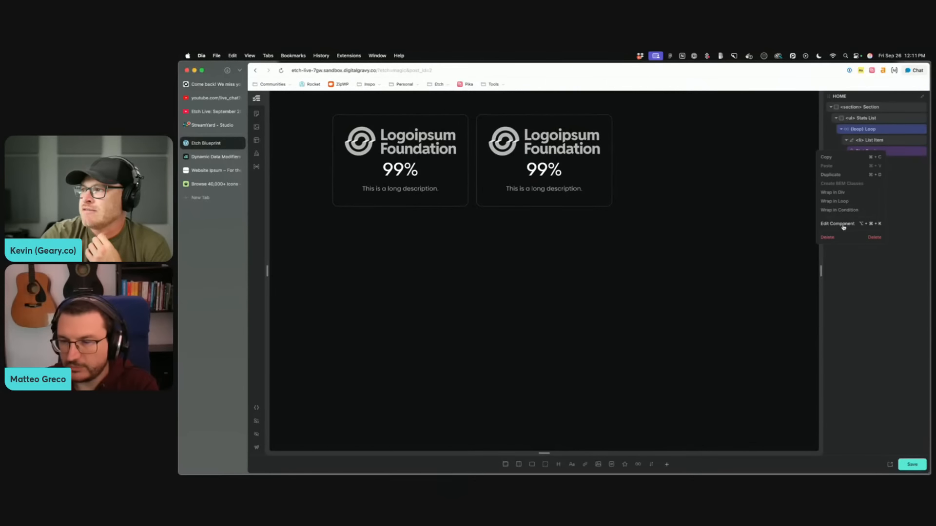
left_click(852, 273)
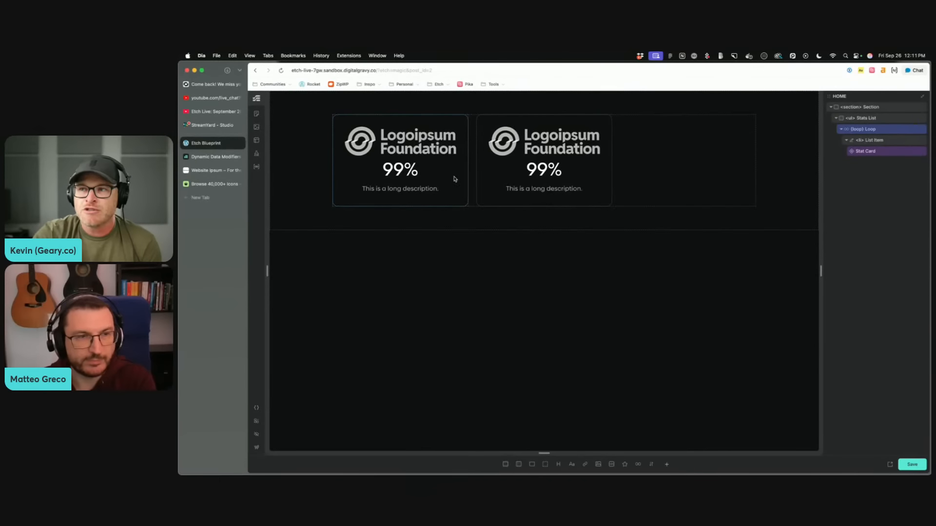
left_click(471, 173)
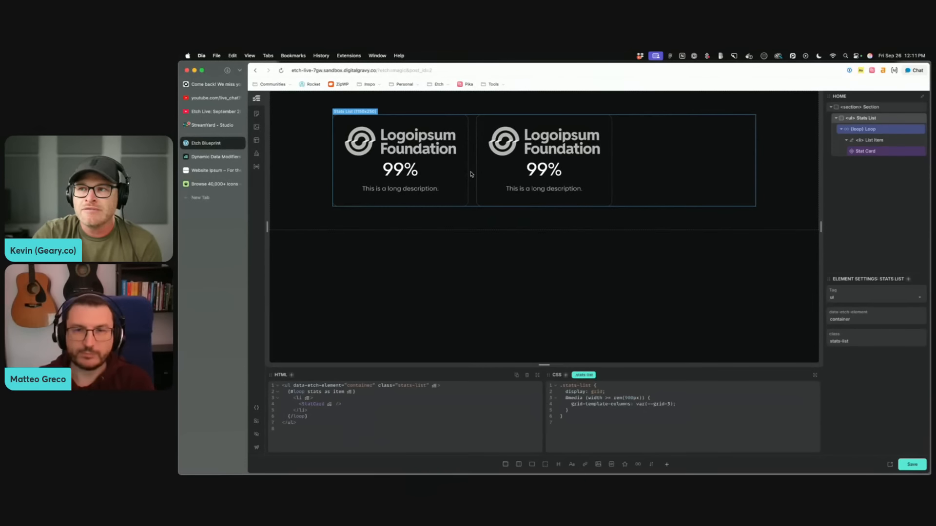
left_click(469, 171)
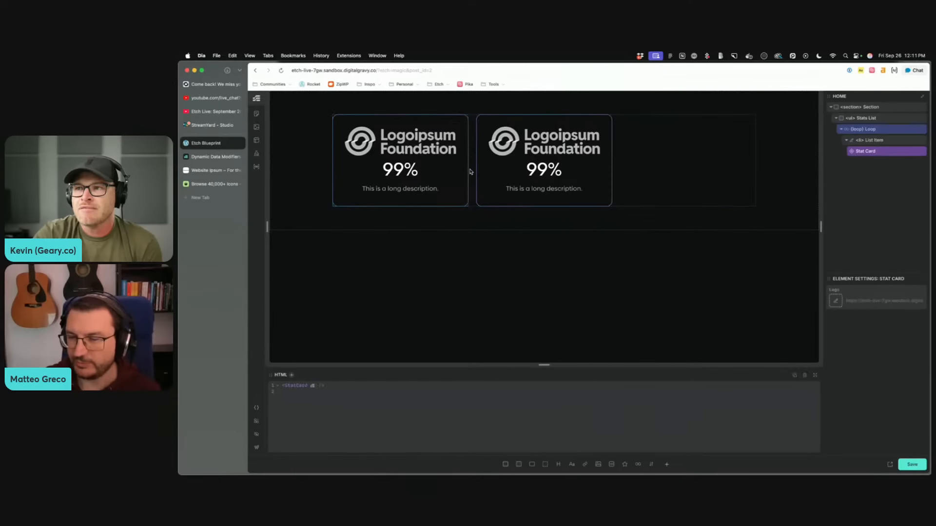
left_click(471, 172)
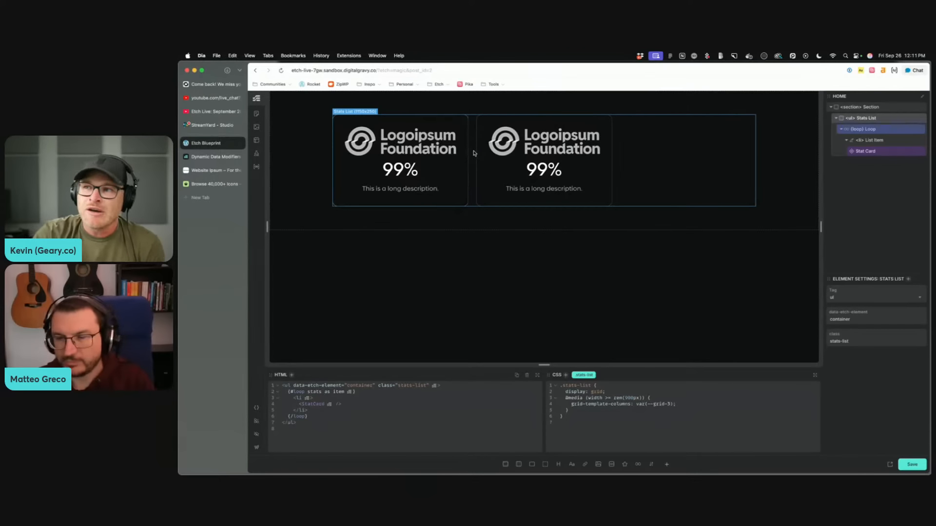
left_click(436, 140)
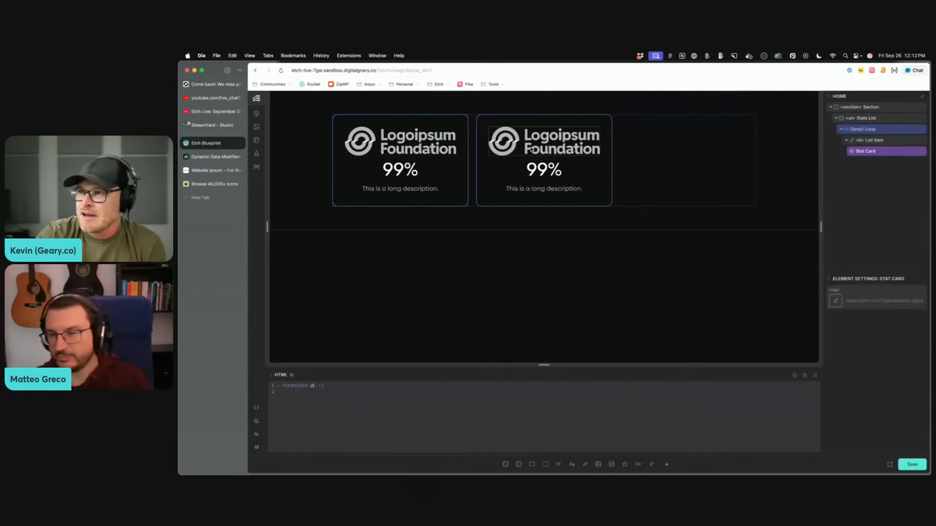
right_click(439, 124)
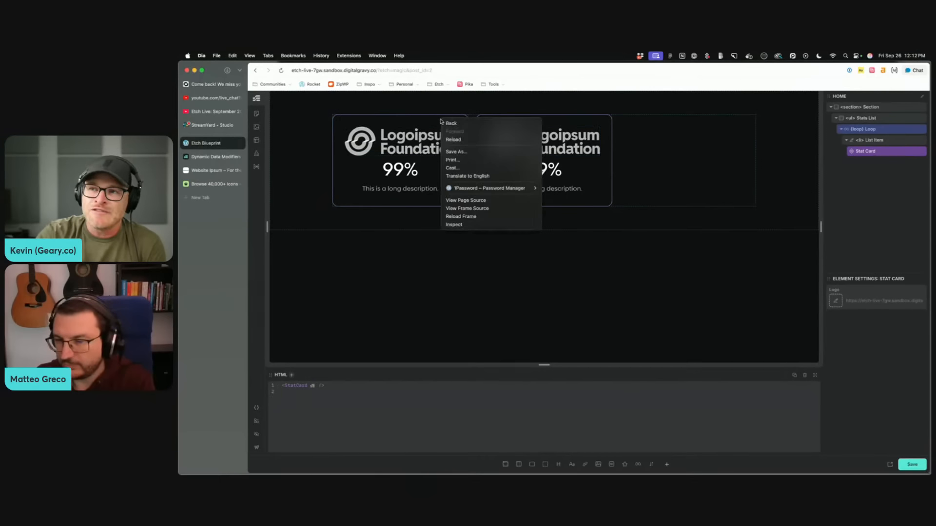
key("Escape")
Step: Open the looped Stat Card component for editing to view its element structure, and exit it
right_click(880, 152)
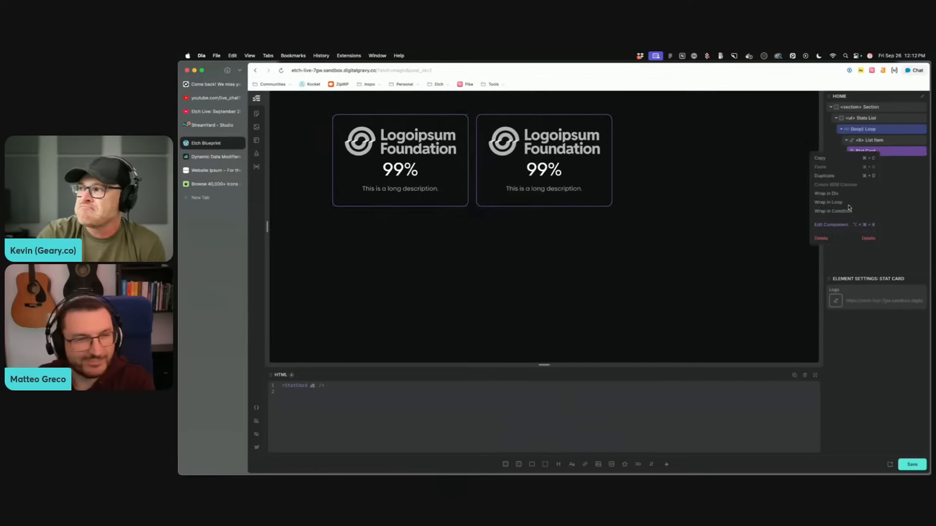
left_click(830, 227)
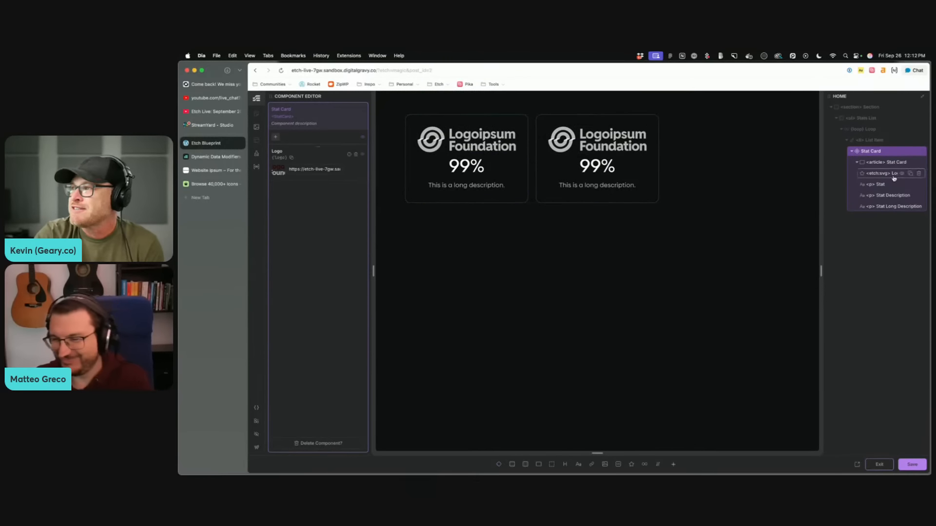
left_click(879, 464)
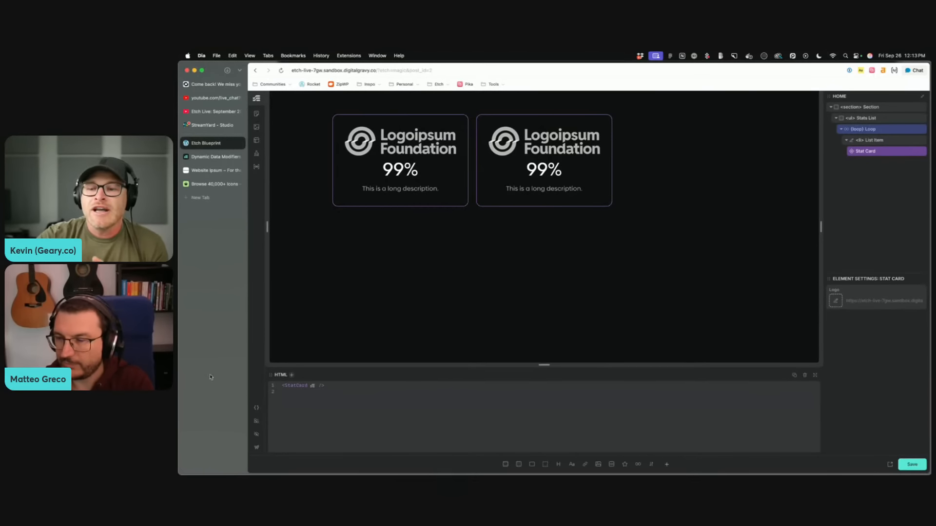
Step: Turn on the Style Inputs panel, select the Stats List to show its styling, and review the panel visibility options
left_click(257, 421)
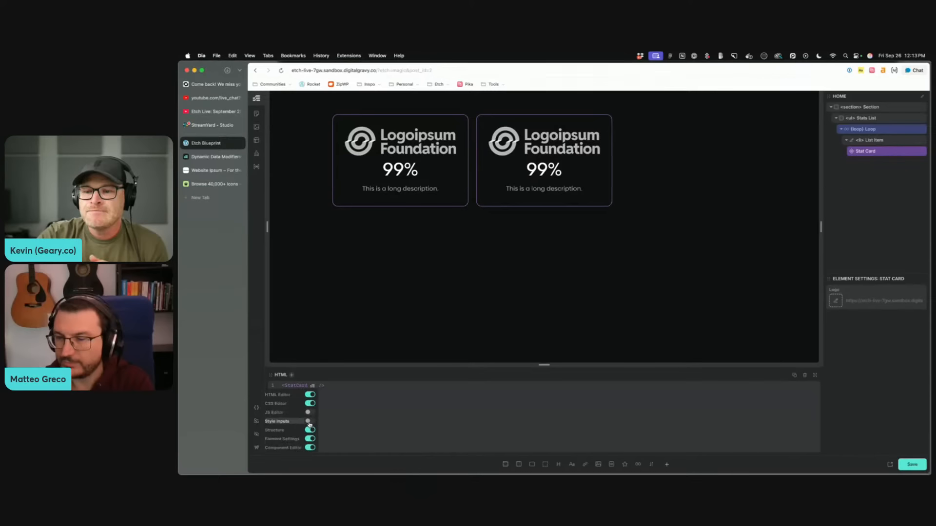
left_click(354, 419)
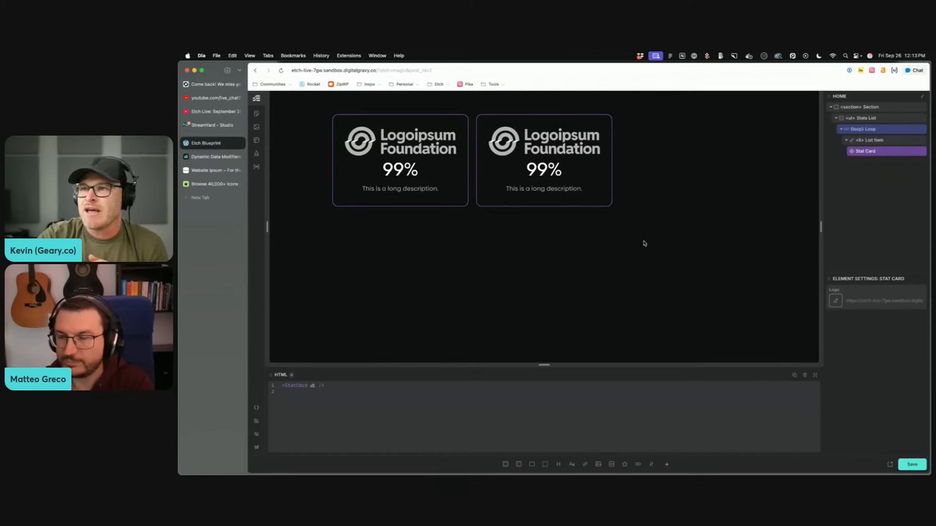
left_click(700, 195)
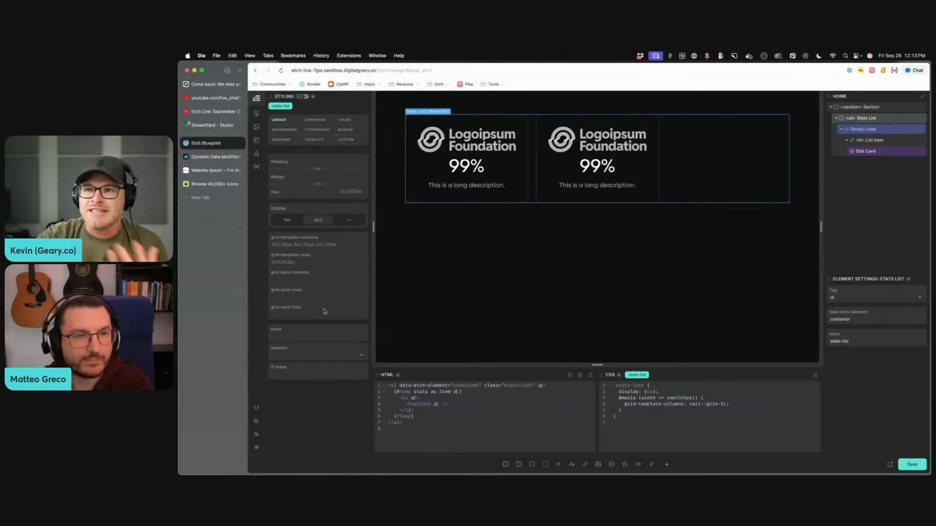
left_click(256, 422)
scroll(268, 418, "up", 5)
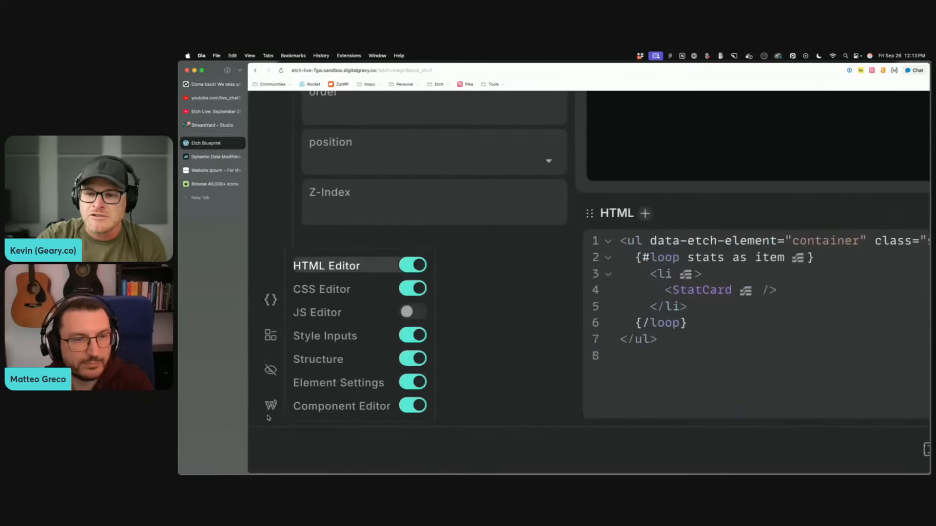
scroll(268, 418, "up", 1)
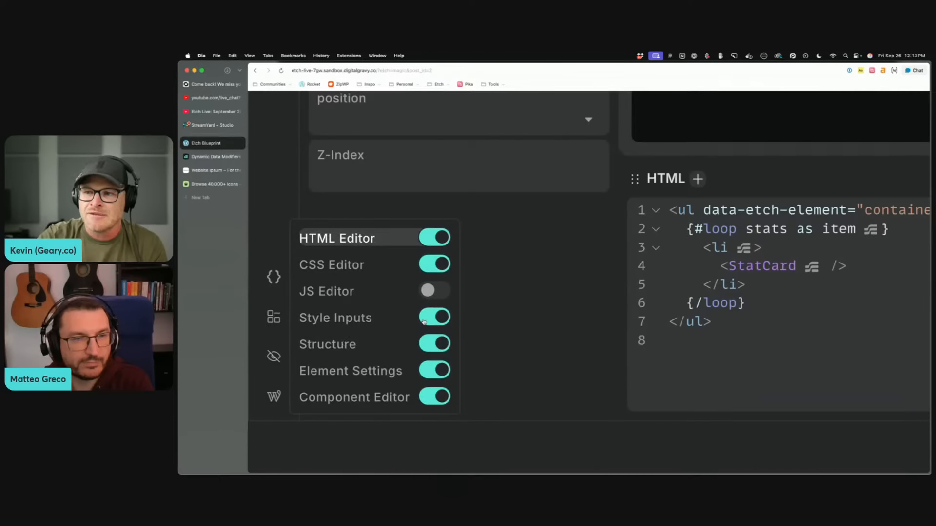
left_click(498, 330)
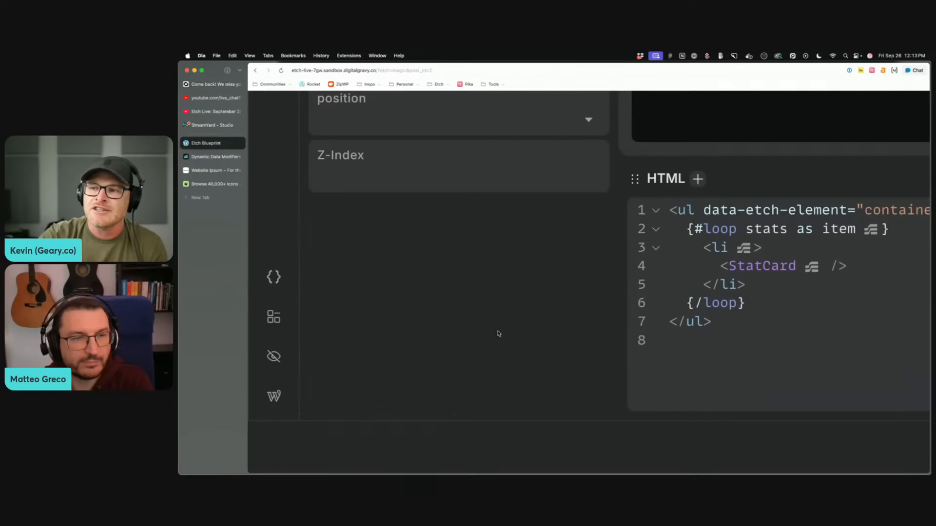
scroll(498, 335, "down", 6)
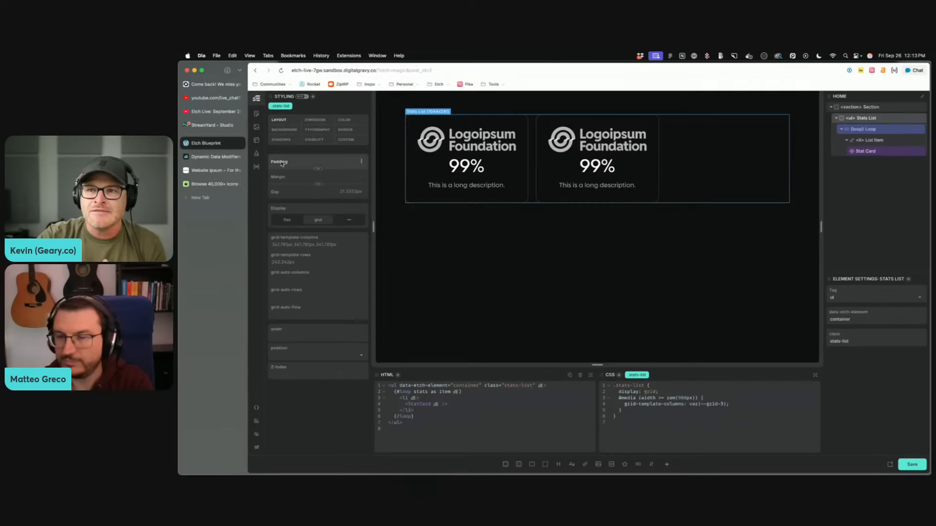
Step: Expand the Stats List's padding into individual sides to view them, and collapse it
left_click(320, 171)
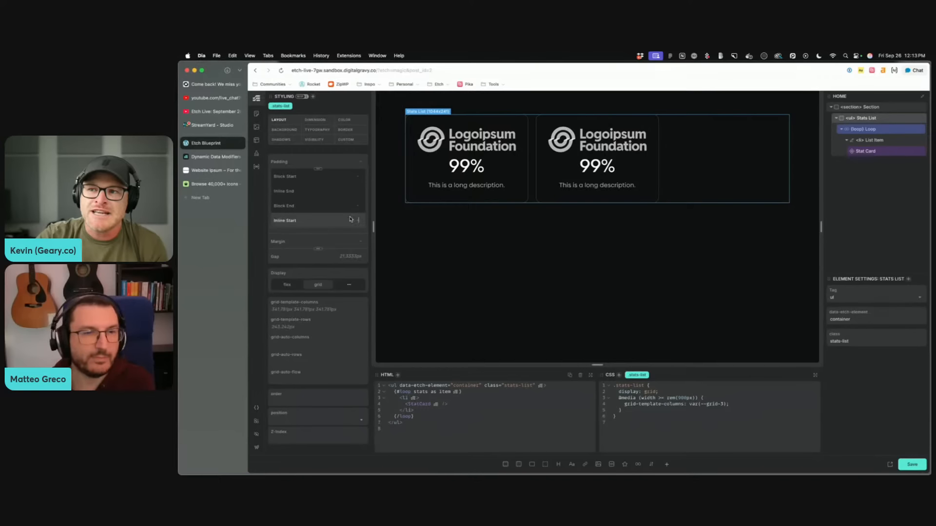
left_click(320, 171)
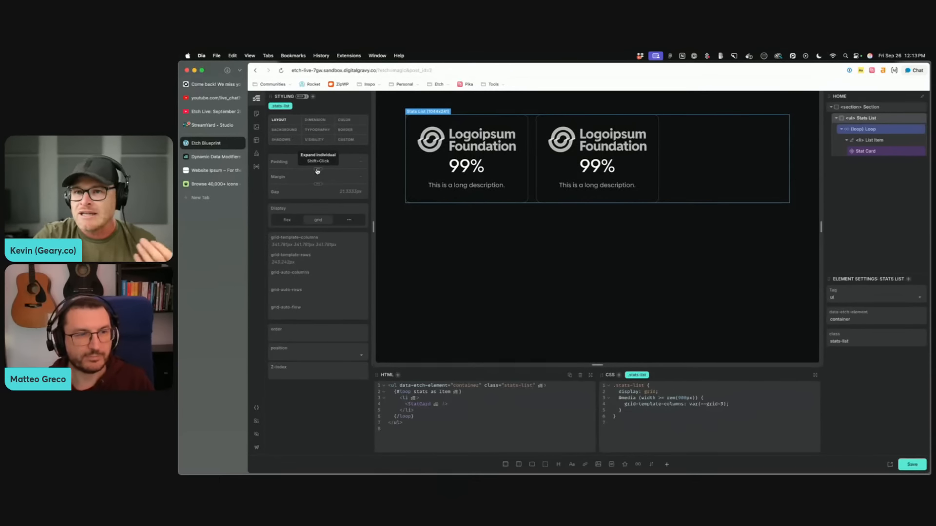
Step: Open the saved Stats loop in the Loop Manager to view its JSON data
left_click(257, 140)
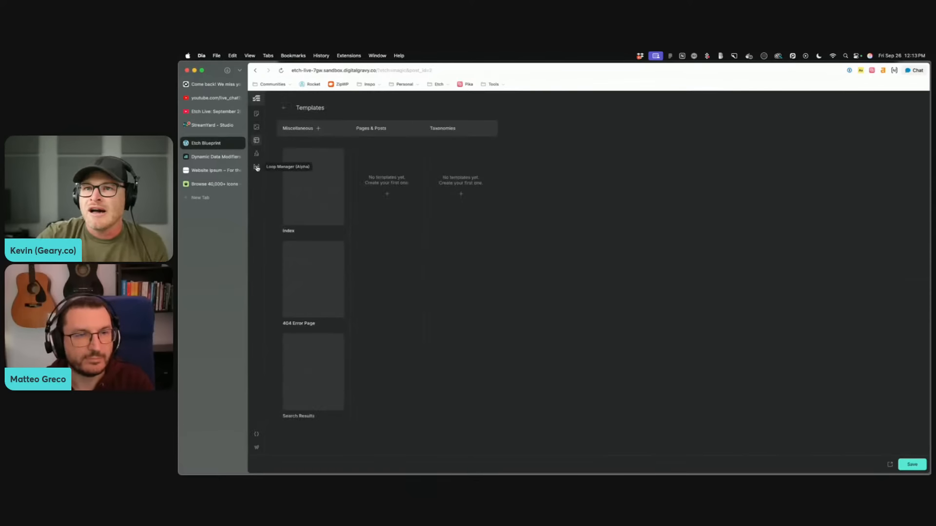
left_click(257, 166)
left_click(300, 187)
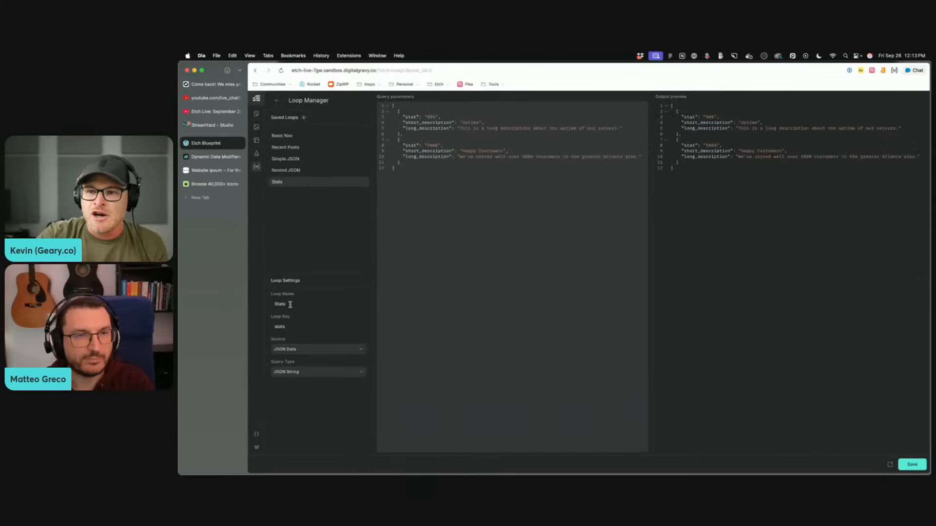
Step: Examine the Stats loop's name, key and source settings, and return from the Loop Manager to the builder
left_click(274, 295)
scroll(273, 295, "up", 5)
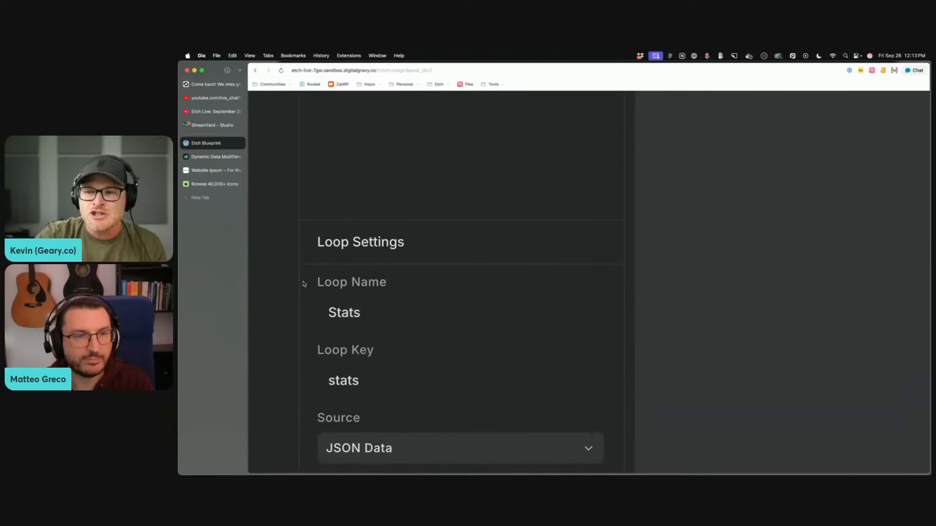
scroll(324, 287, "down", 5)
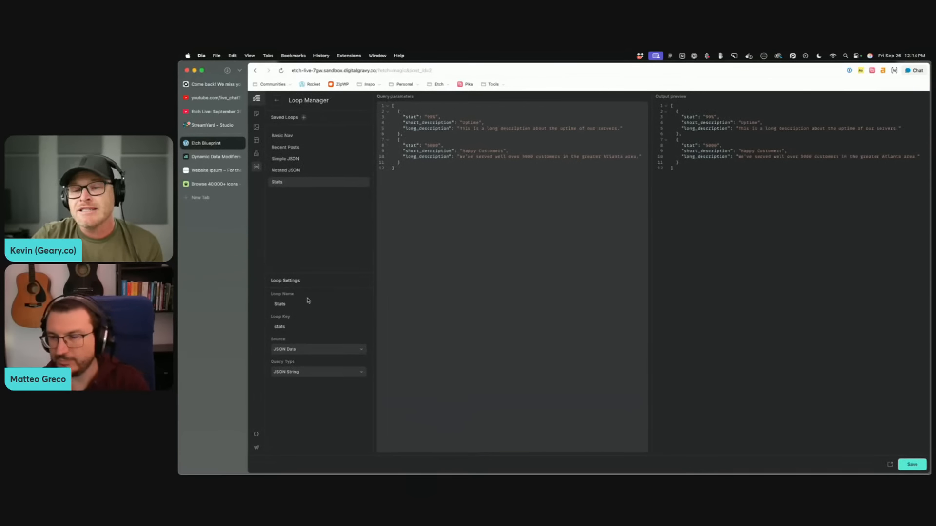
left_click(276, 100)
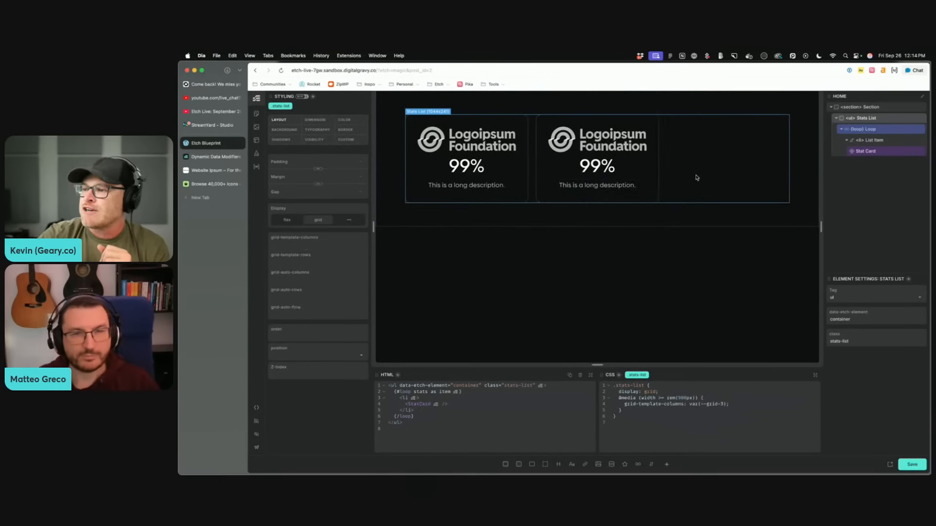
Step: Switch the Stats List's display between flex and grid, finishing on flex
left_click(292, 222)
left_click(292, 222)
left_click(296, 222)
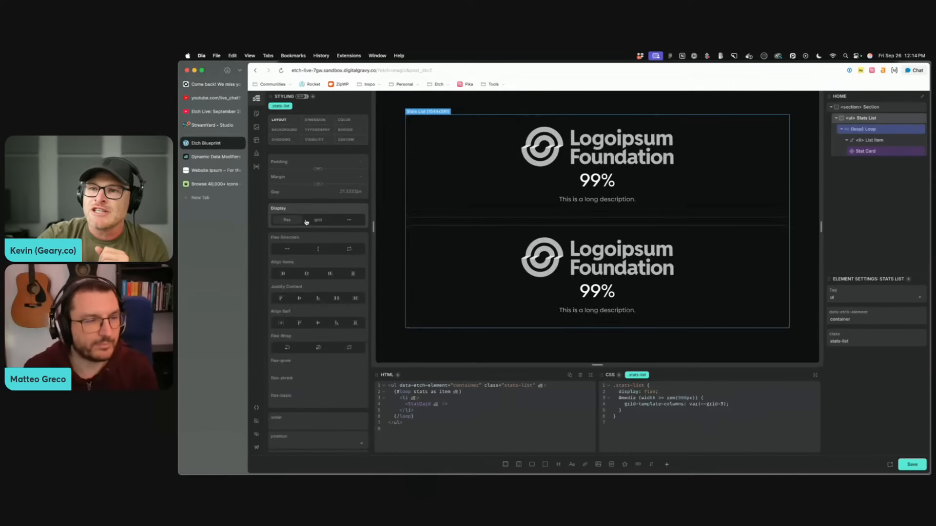
left_click(288, 222)
left_click(291, 224)
left_click(313, 222)
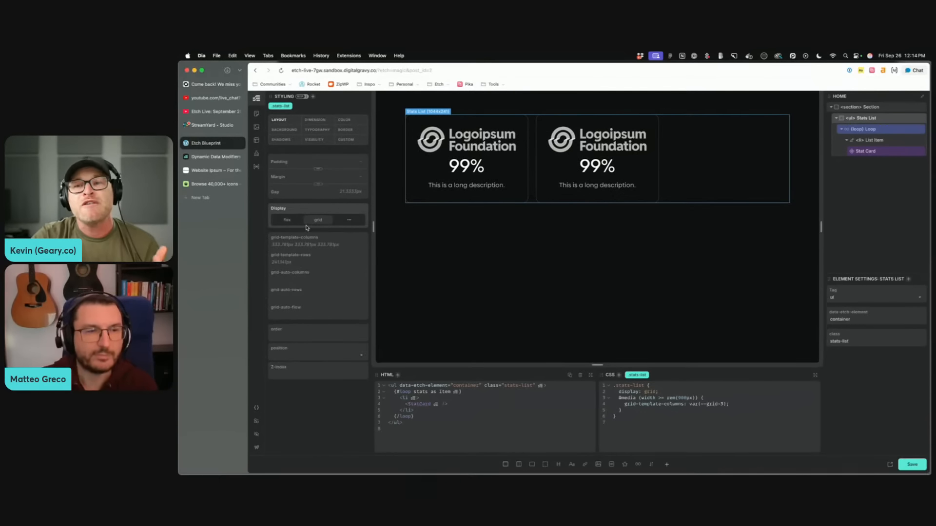
left_click(291, 223)
left_click(285, 220)
left_click(285, 221)
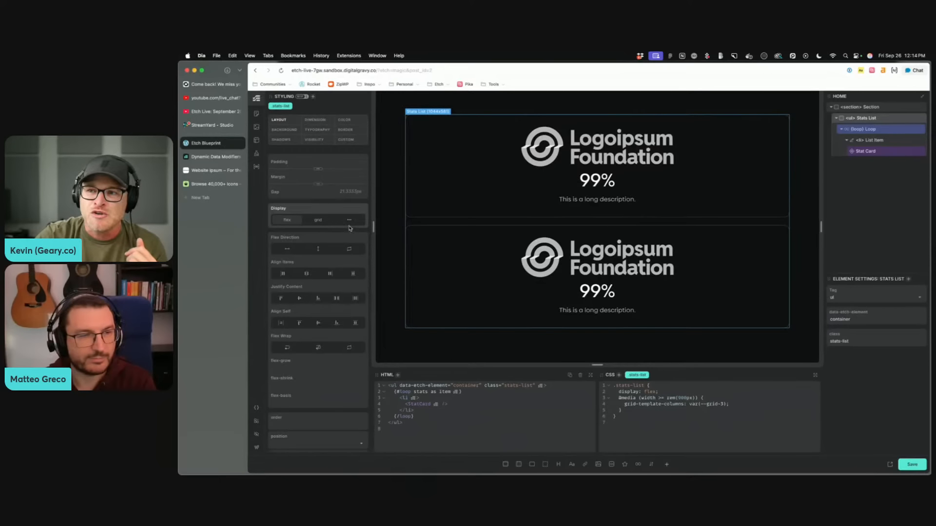
Step: Examine the display declaration and media query in the .stats-list CSS
left_click_drag(663, 392, 612, 392)
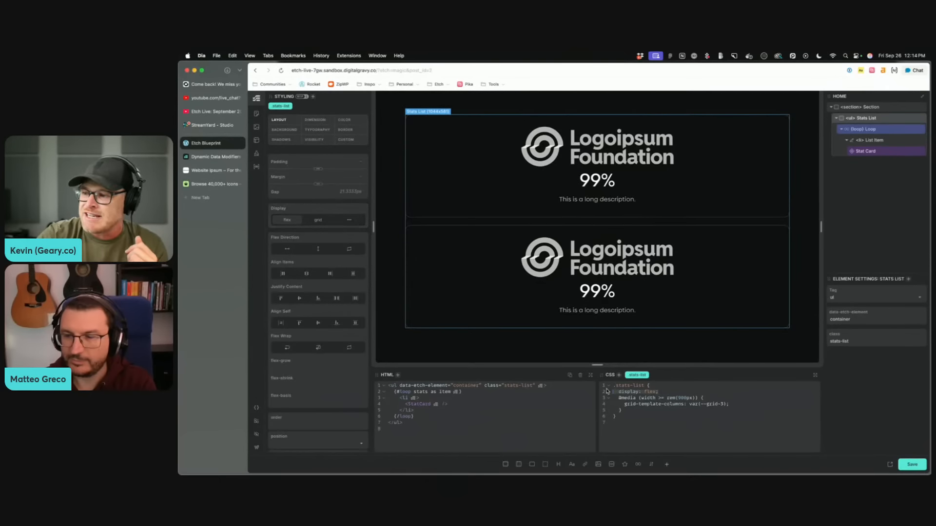
left_click(661, 393)
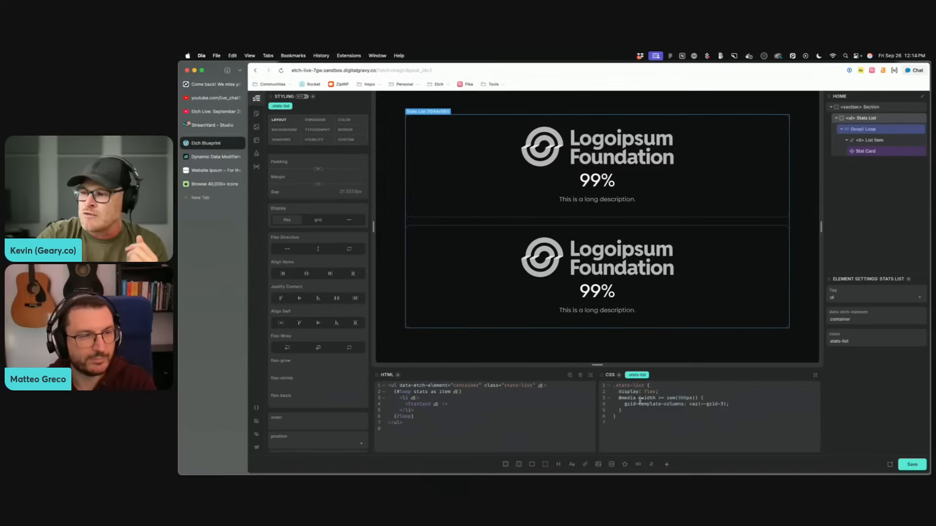
scroll(652, 393, "up", 5)
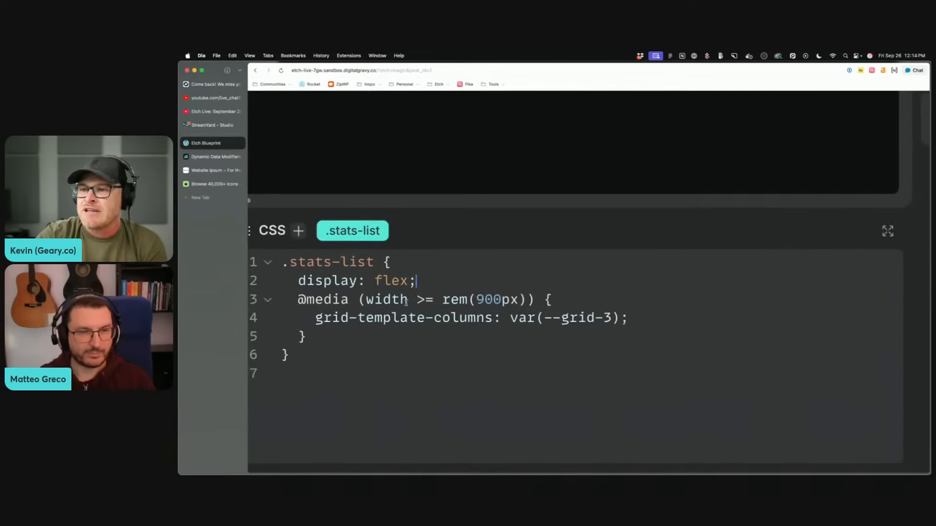
left_click_drag(406, 303, 309, 326)
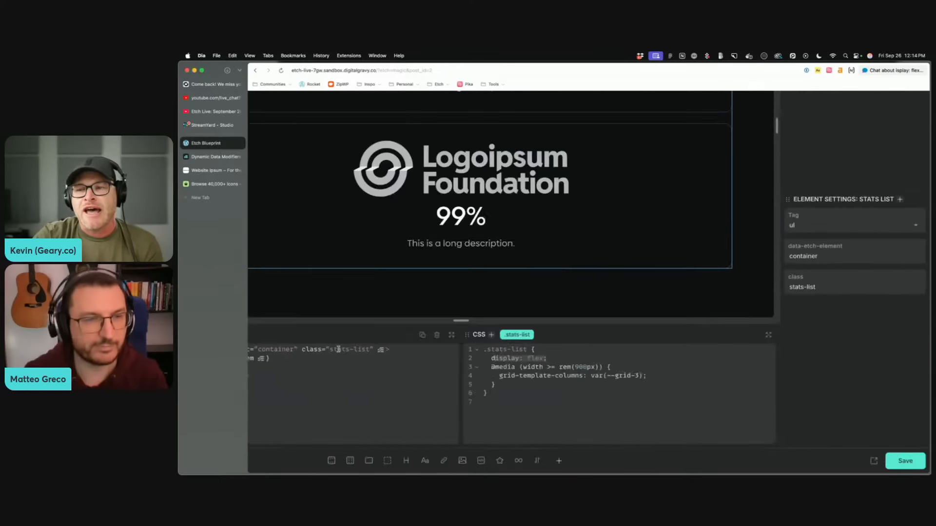
scroll(339, 348, "down", 5)
Step: Set the Stats List's display back to grid and view the additional display options without choosing one
left_click(317, 220)
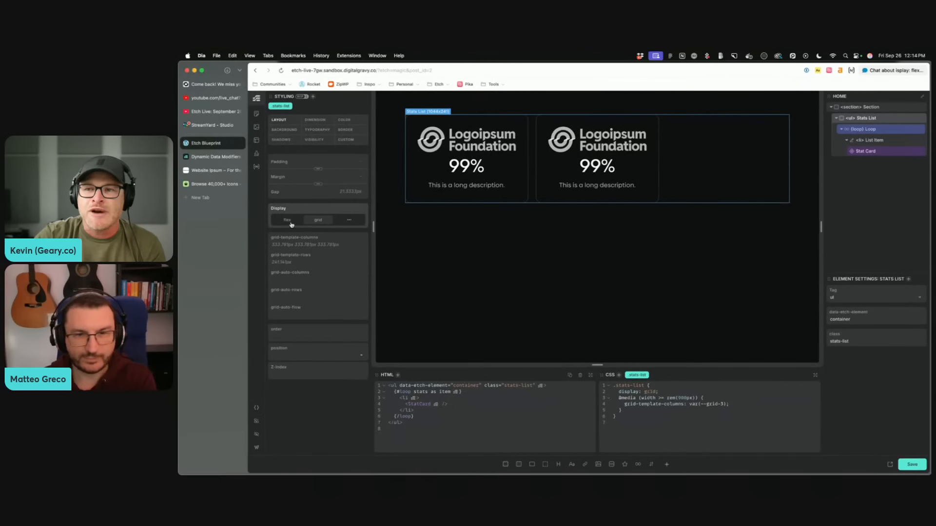
left_click(359, 222)
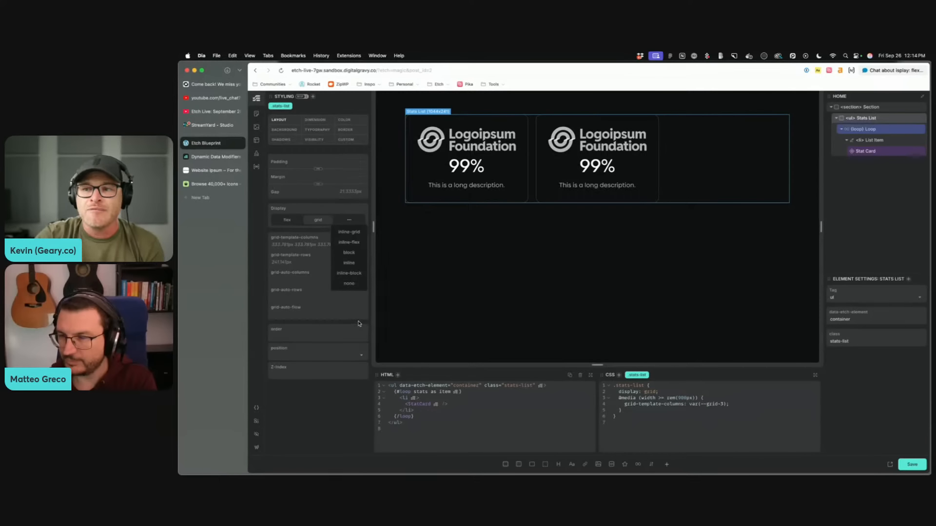
left_click(342, 397)
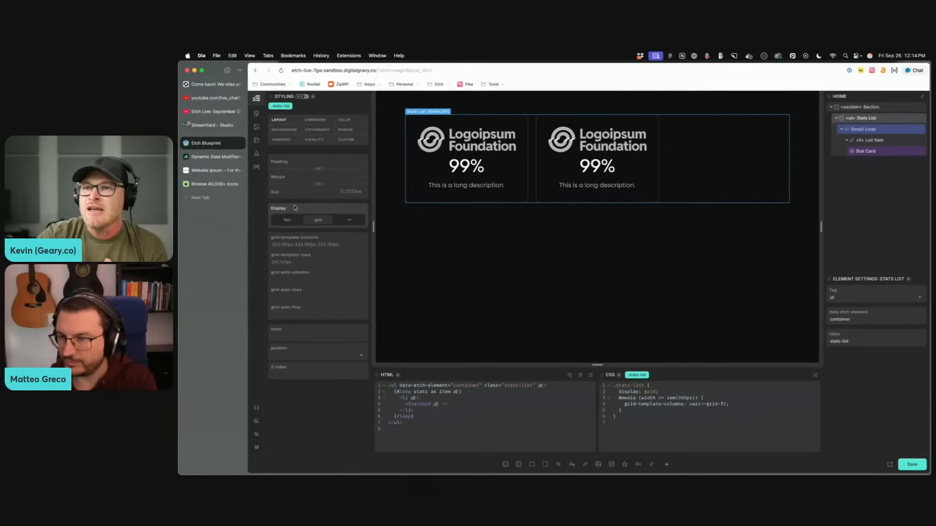
Step: Set the Stats List to flex with justify-content and align-items at center and align-self at flex-start
left_click(285, 221)
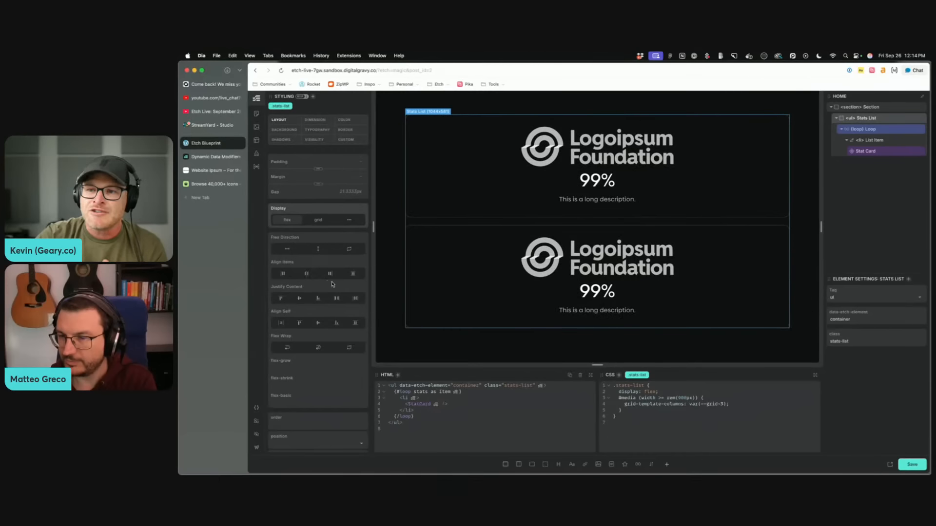
left_click(300, 298)
left_click(306, 273)
left_click(299, 323)
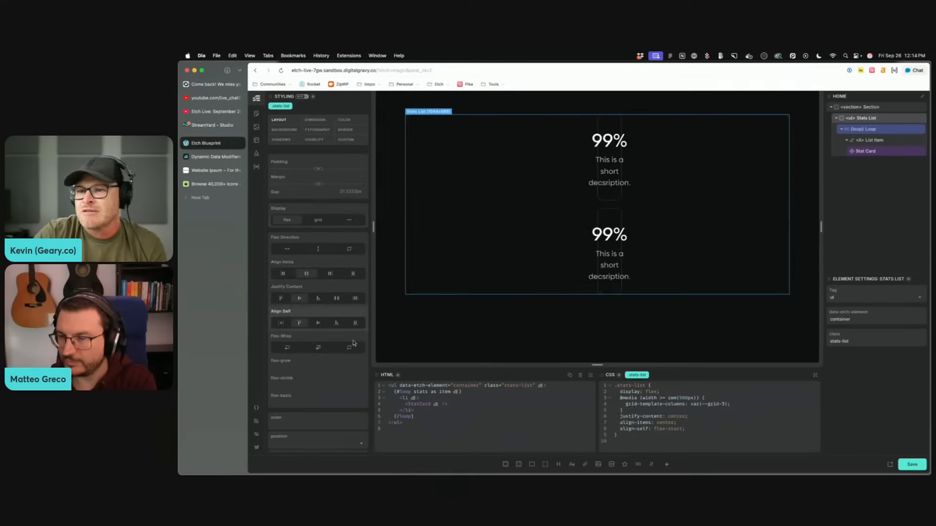
Step: Clear the Stats List's align-self and justify-content, and try center, flex-start and flex-end for align-items
left_click(299, 322)
left_click(299, 298)
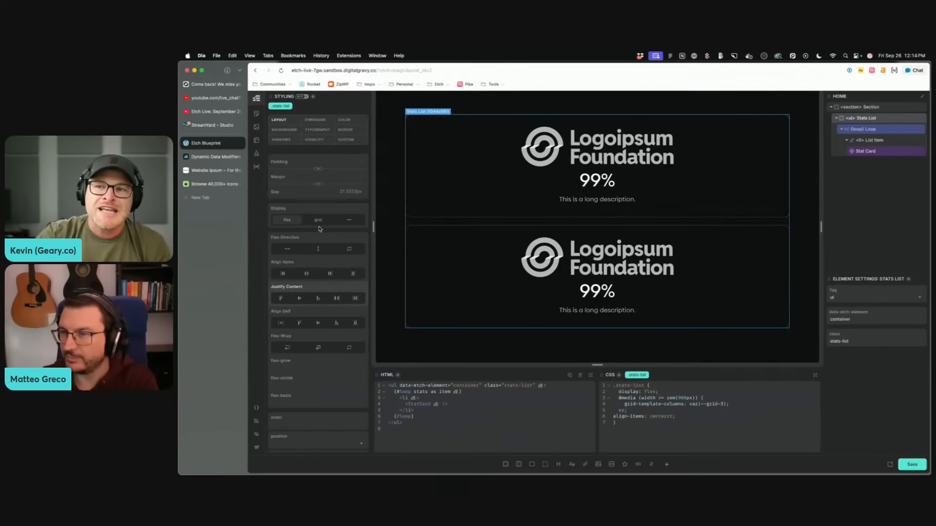
left_click(306, 274)
left_click(283, 273)
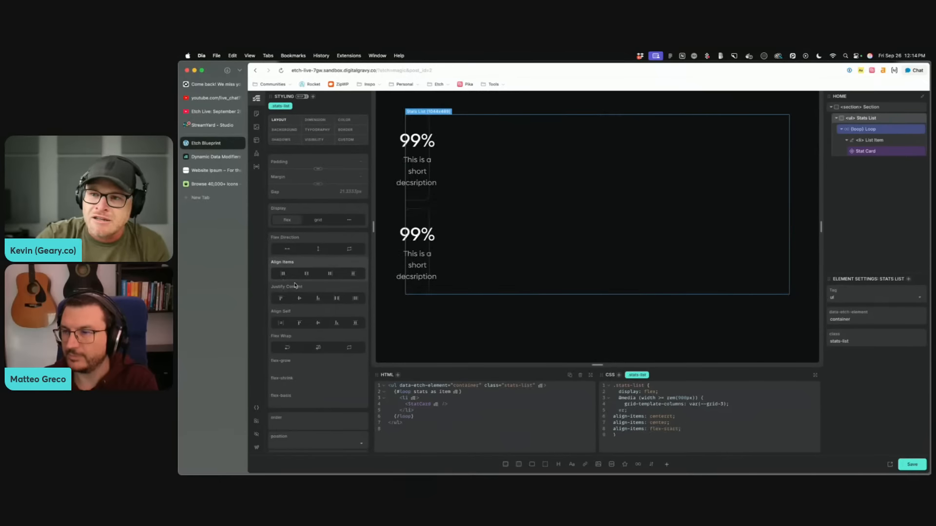
left_click(306, 273)
left_click(329, 274)
left_click(306, 273)
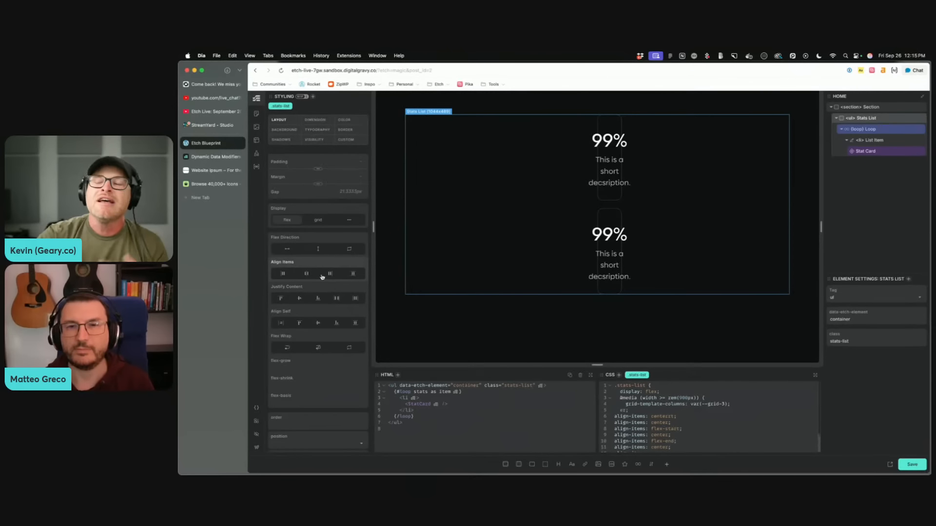
Step: Set the Stats List's display to grid and delete the duplicate align-items declarations and stray text fragment from its CSS
left_click(317, 223)
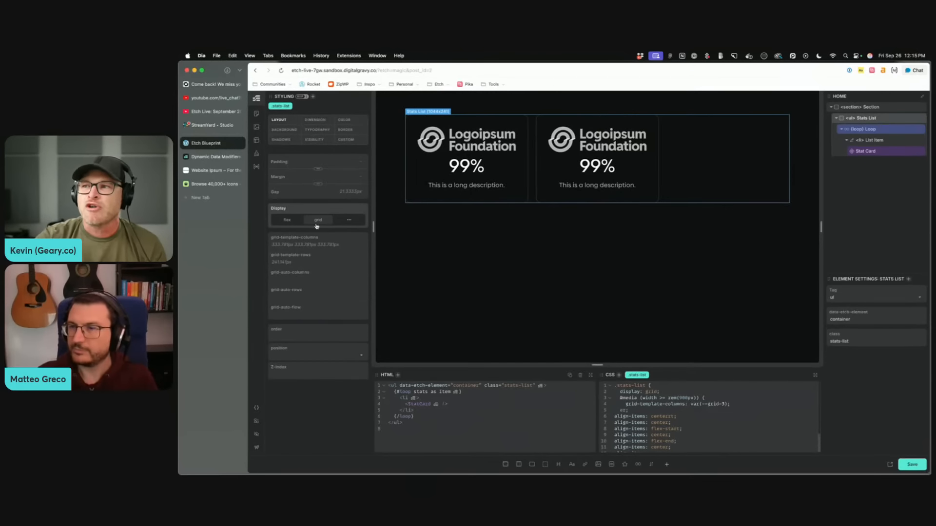
scroll(689, 433, "down", 2)
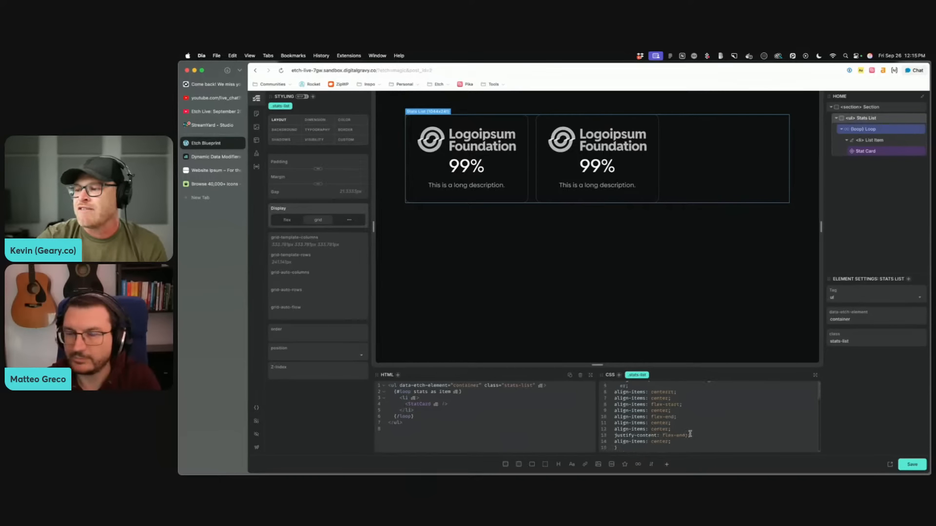
left_click_drag(695, 428, 725, 401)
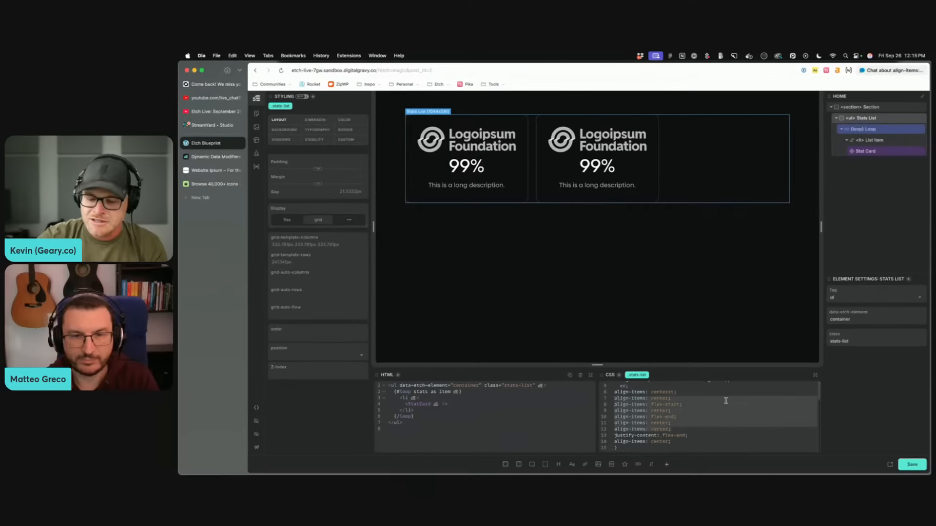
key("BackSpace")
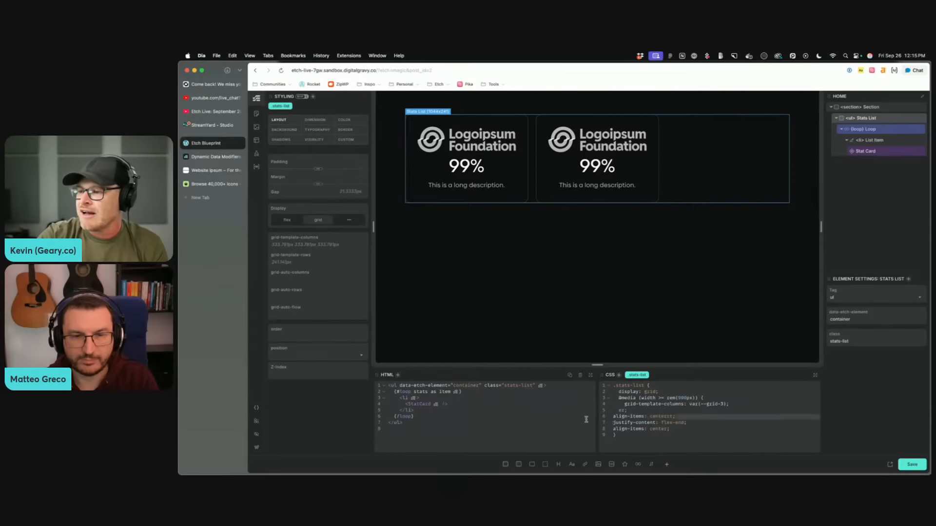
left_click_drag(678, 417, 604, 417)
key("BackSpace")
key("BackSpace")
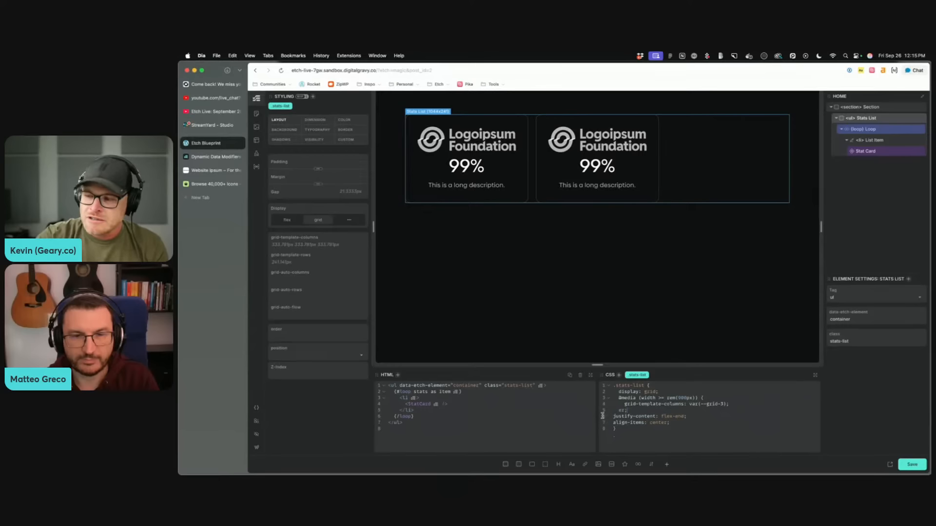
left_click_drag(686, 411, 589, 410)
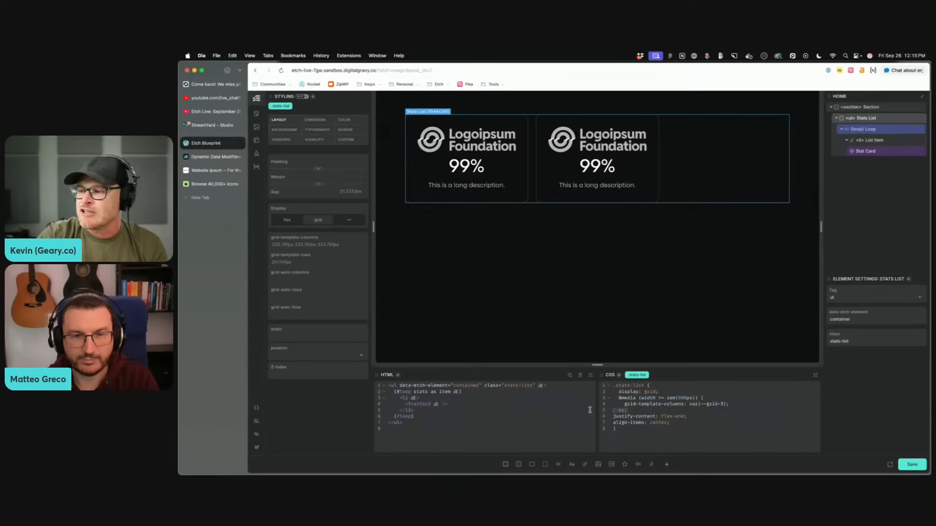
key("BackSpace")
key("BackSpace")
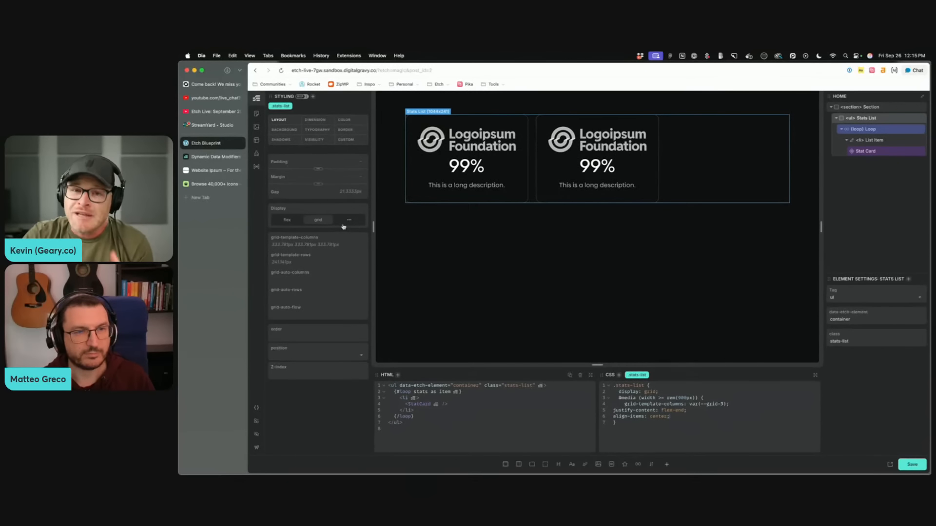
Step: Switch the Stats List's display to flex and back to grid
left_click(296, 223)
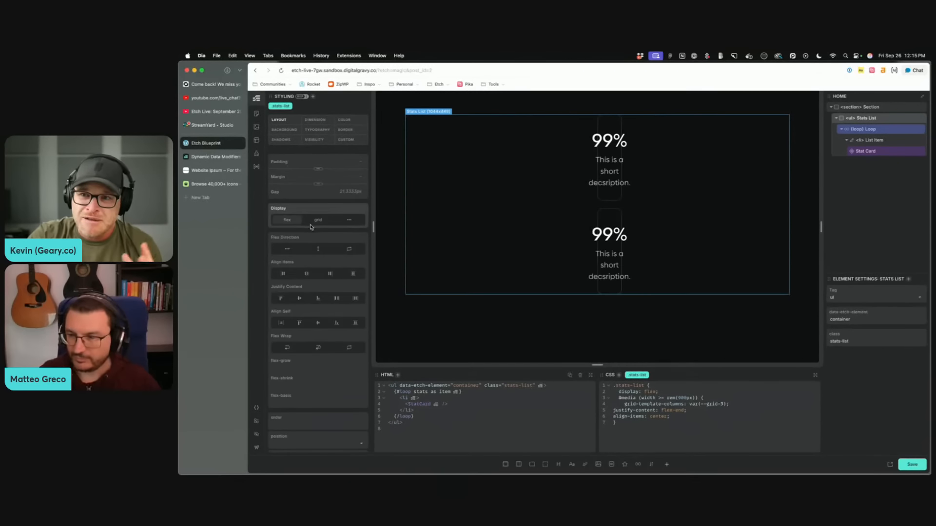
left_click(319, 221)
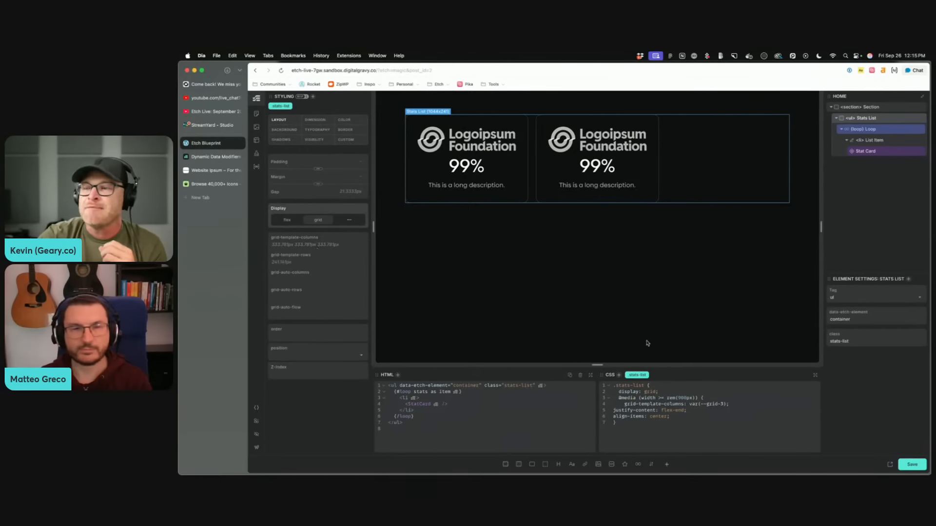
Step: Select the section that contains the Stats List and add the selector .my-section to it
left_click(439, 213)
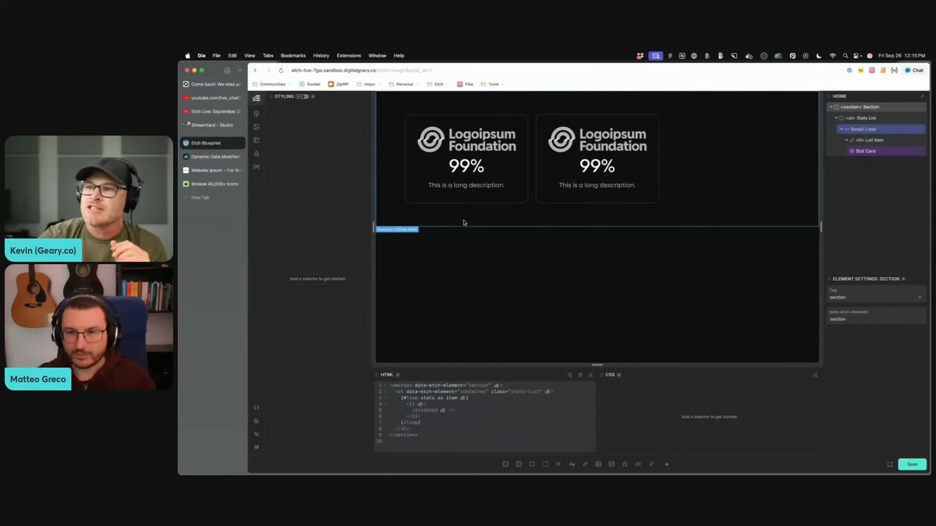
key("super+period")
type(".my-section")
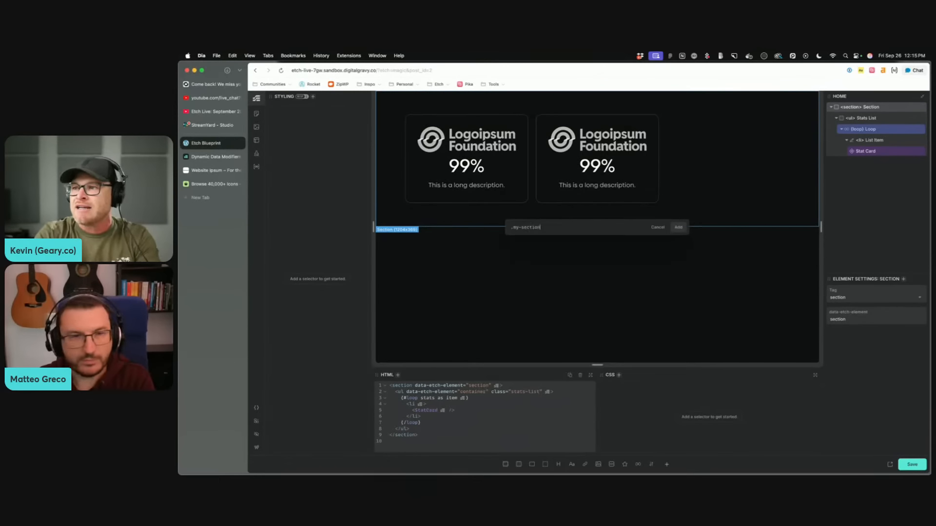
key("Return")
Step: Set the .my-section background-color to red in the style inputs and clear it
left_click(361, 120)
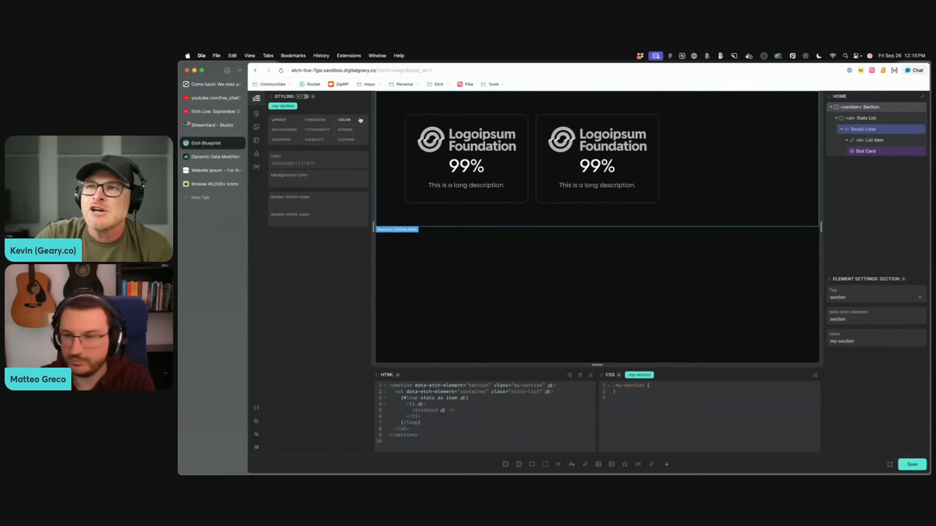
left_click(282, 130)
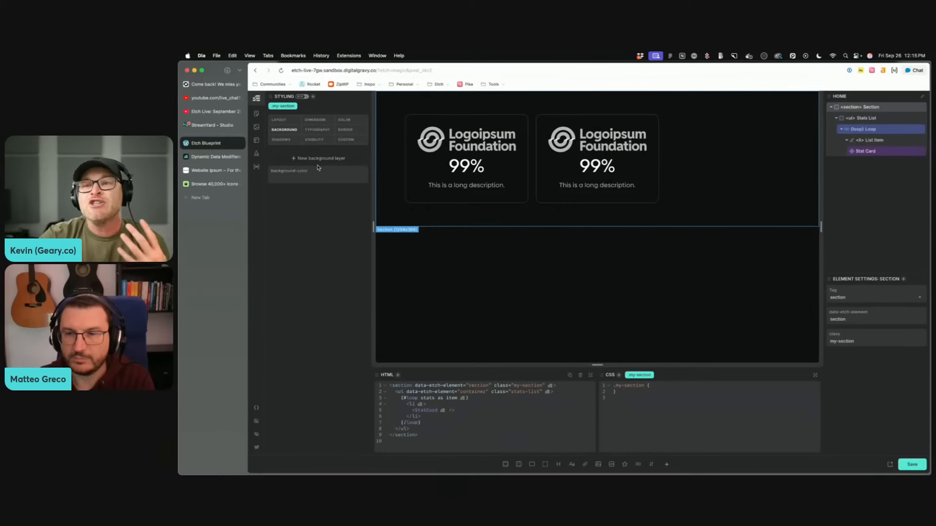
left_click(312, 179)
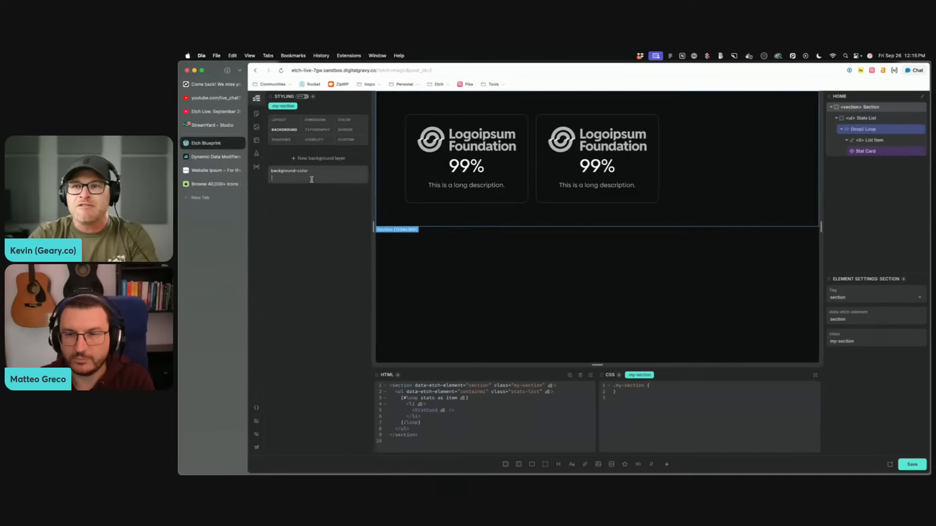
type("red")
key("super+a")
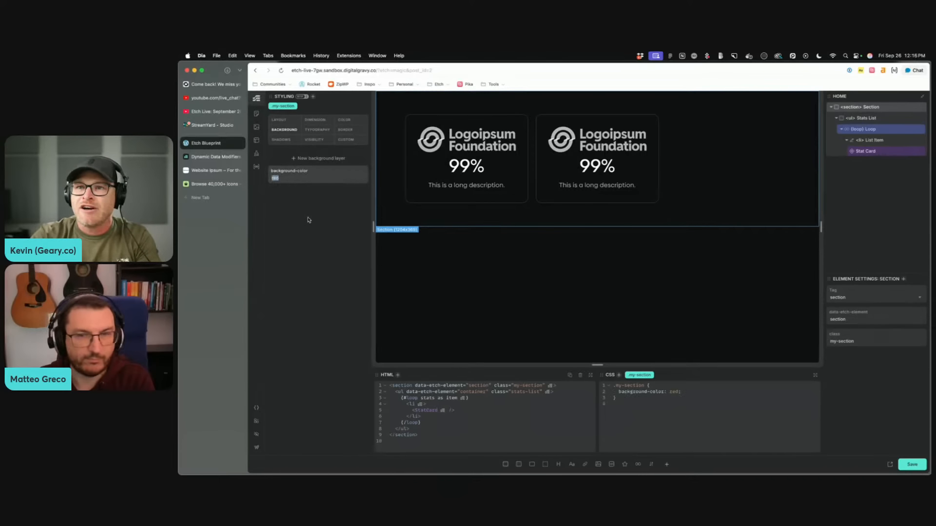
key("BackSpace")
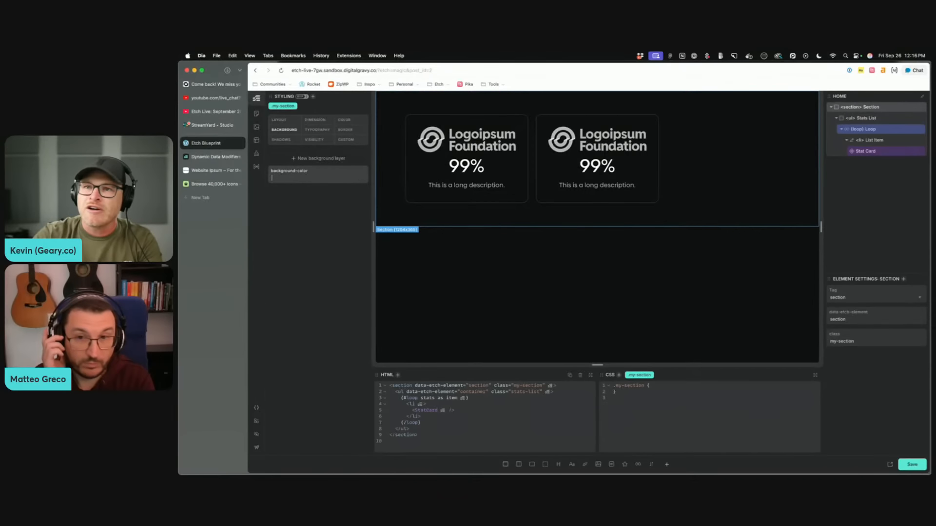
Step: Add a background layer with the solid color red to .my-section, save the page and reload the builder
left_click(331, 160)
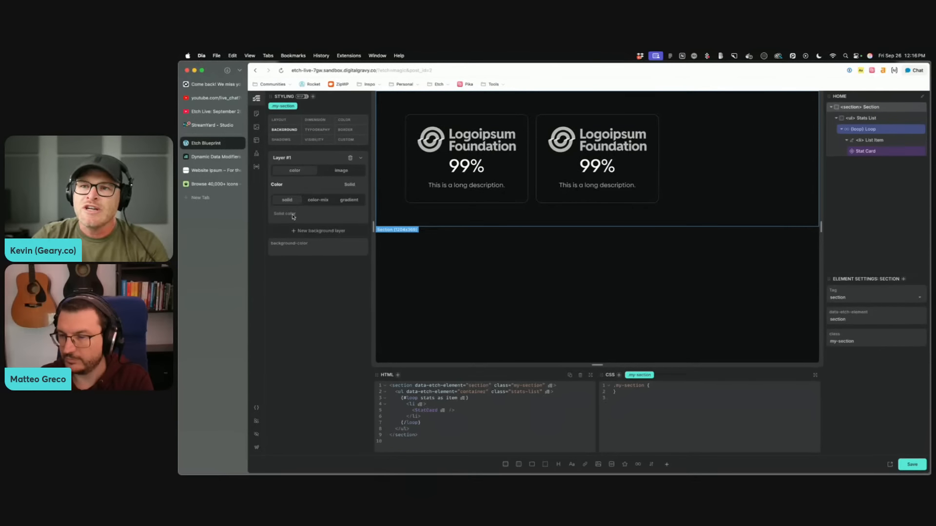
left_click(341, 214)
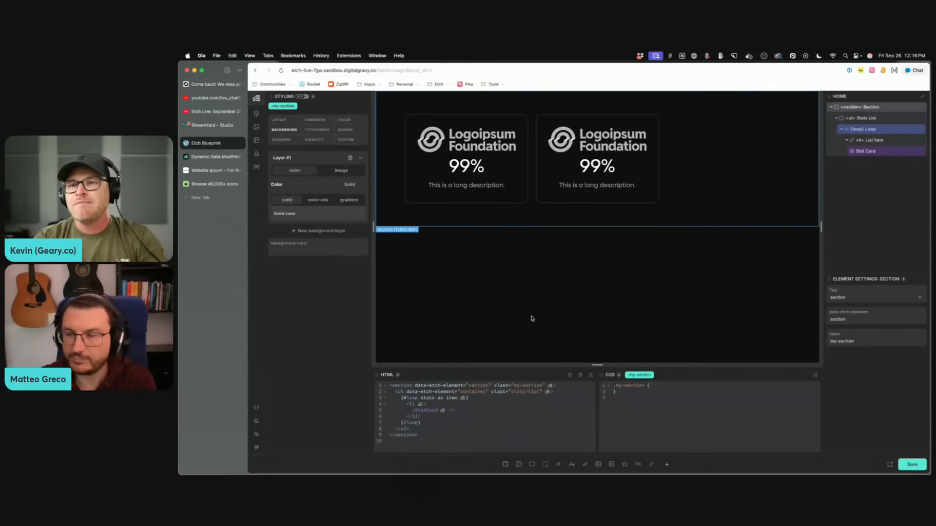
type("red")
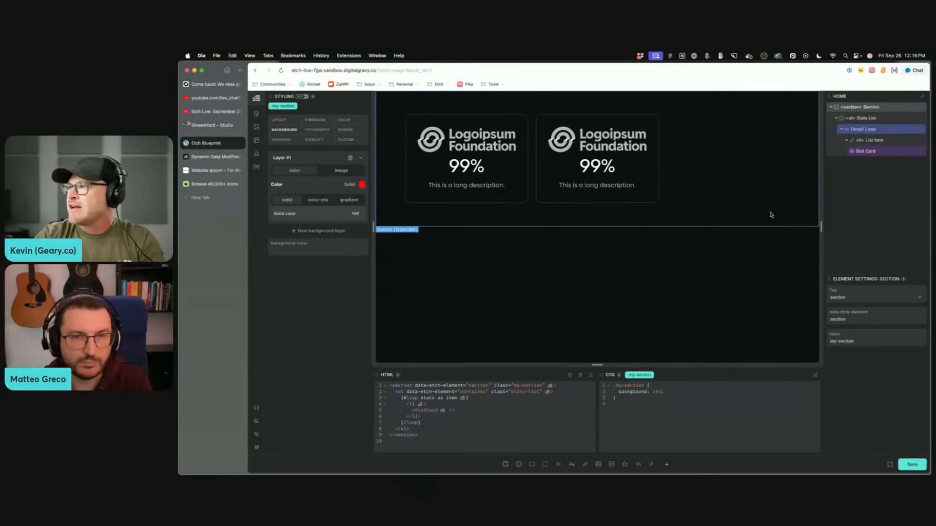
key("super+s")
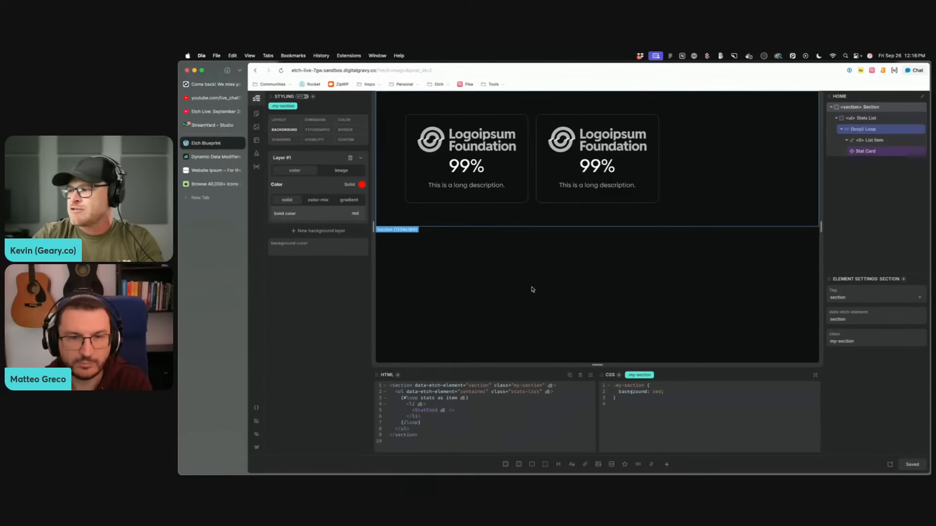
key("super+r")
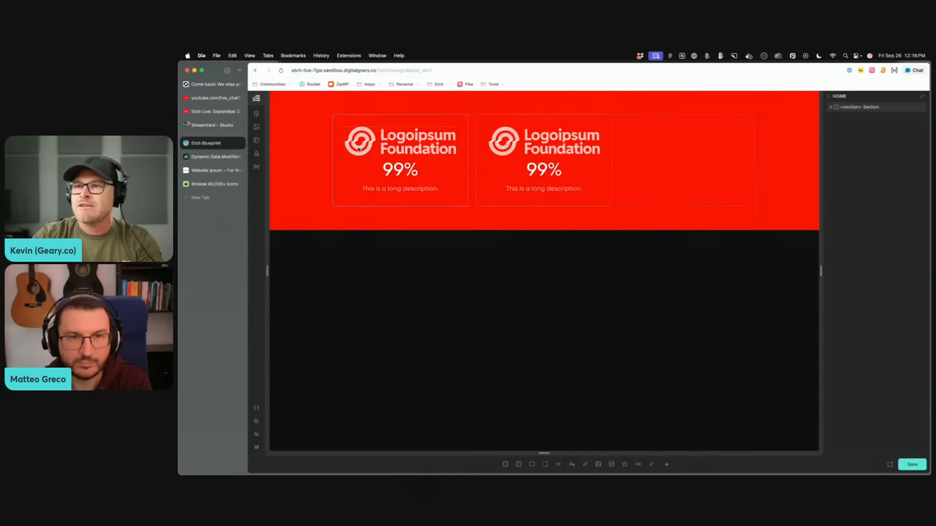
Step: Reselect the section and clear the solid color of its first background layer
left_click(312, 127)
left_click(285, 129)
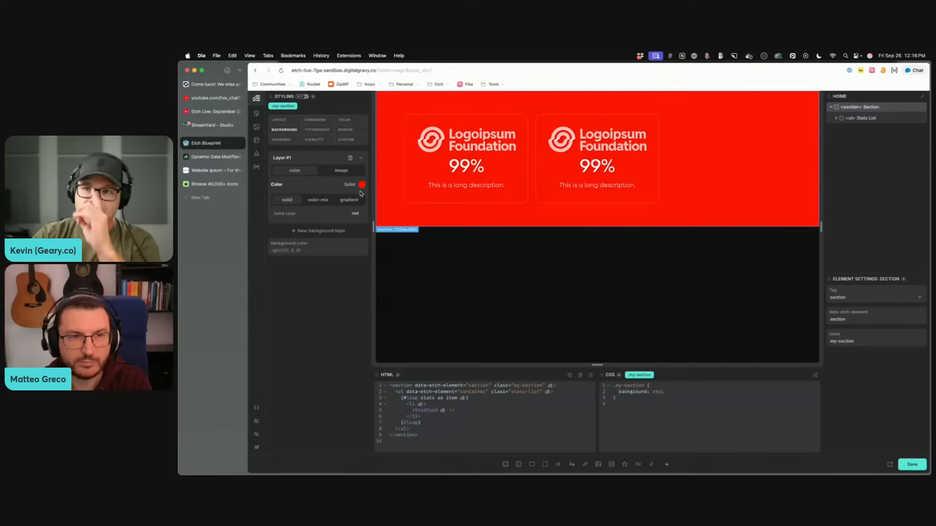
double_click(355, 213)
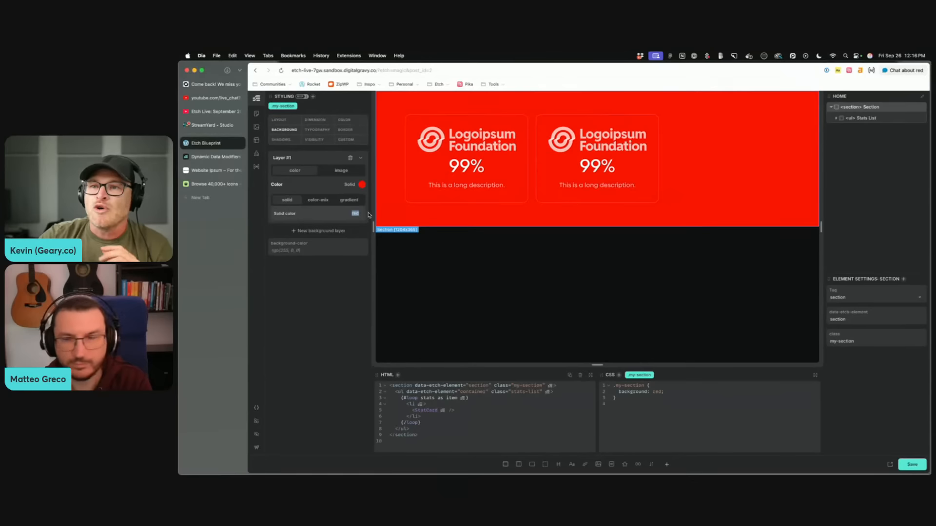
key("BackSpace")
left_click(319, 158)
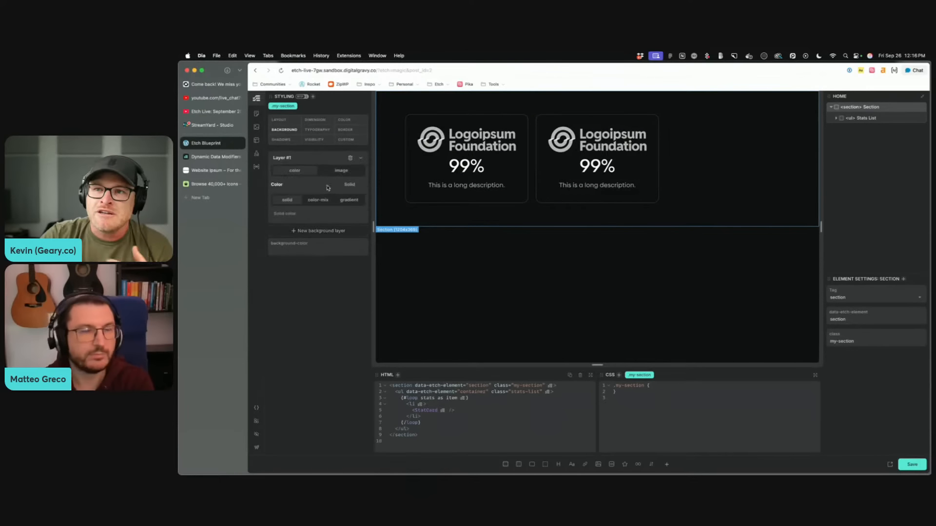
Step: Add and delete a second background layer on .my-section, and switch the first layer's type to image
left_click(326, 231)
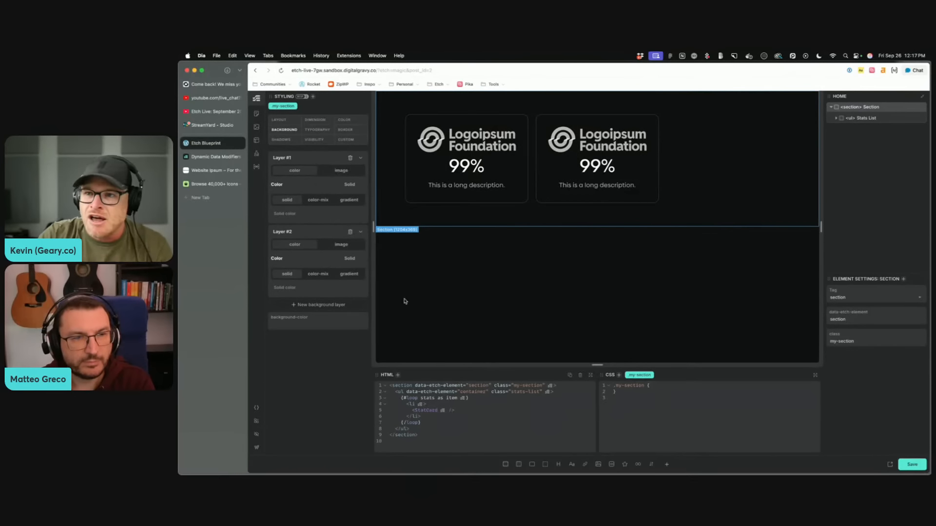
left_click(351, 231)
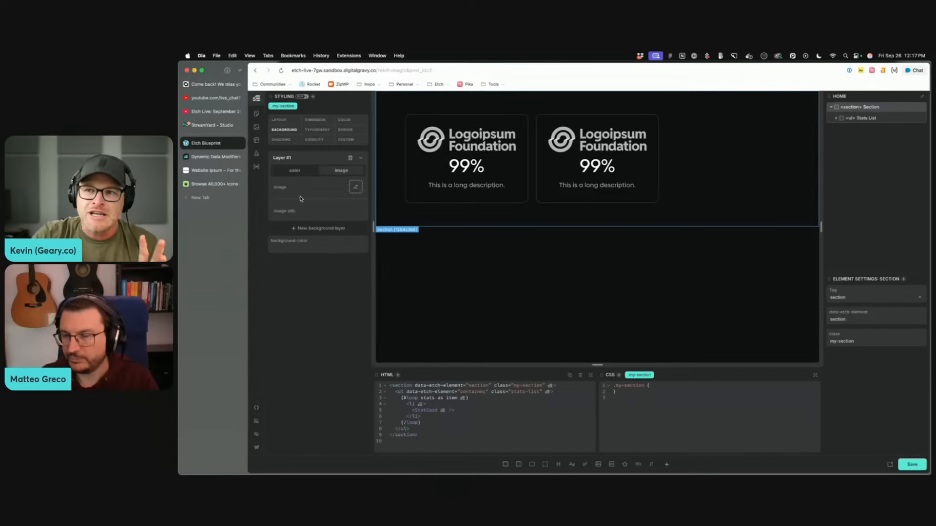
Step: Open unsplash.com in a new browser tab and choose the featured misty forest photo for download
key("super+t")
type("unsplash.com")
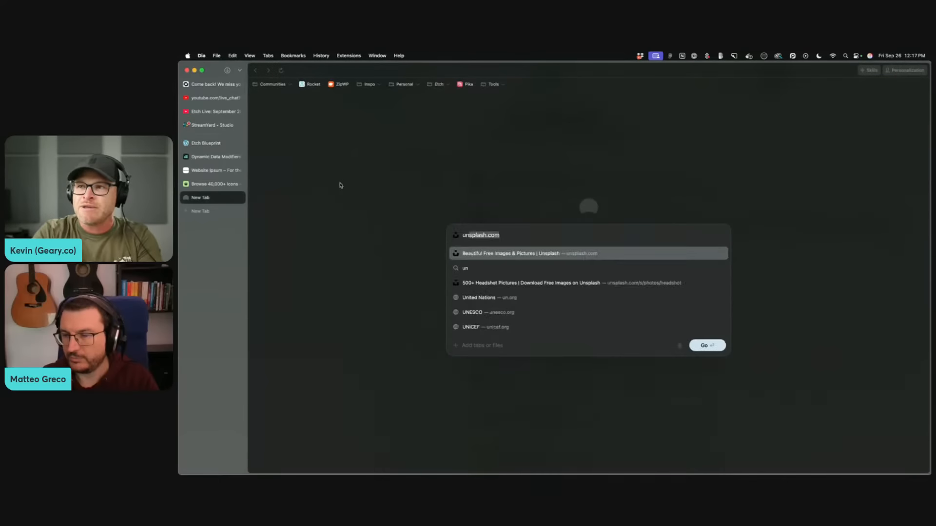
key("Return")
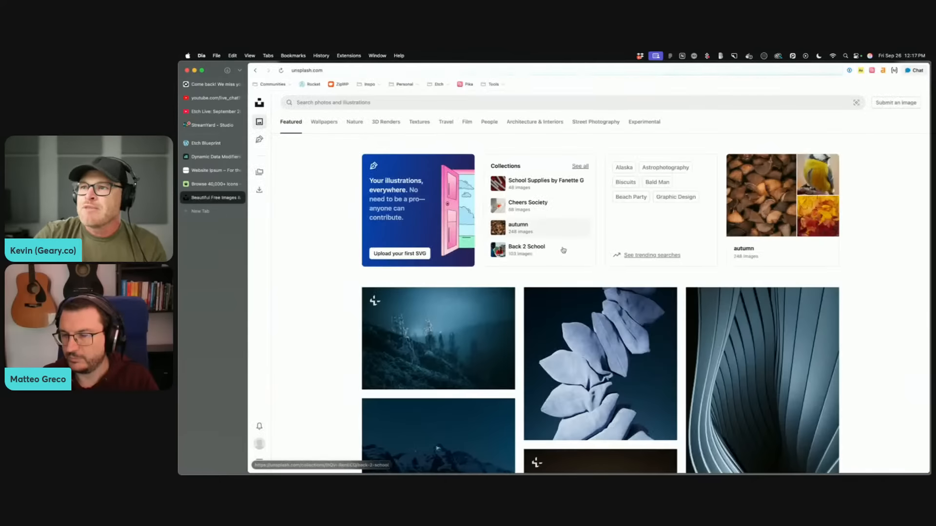
left_click(499, 357)
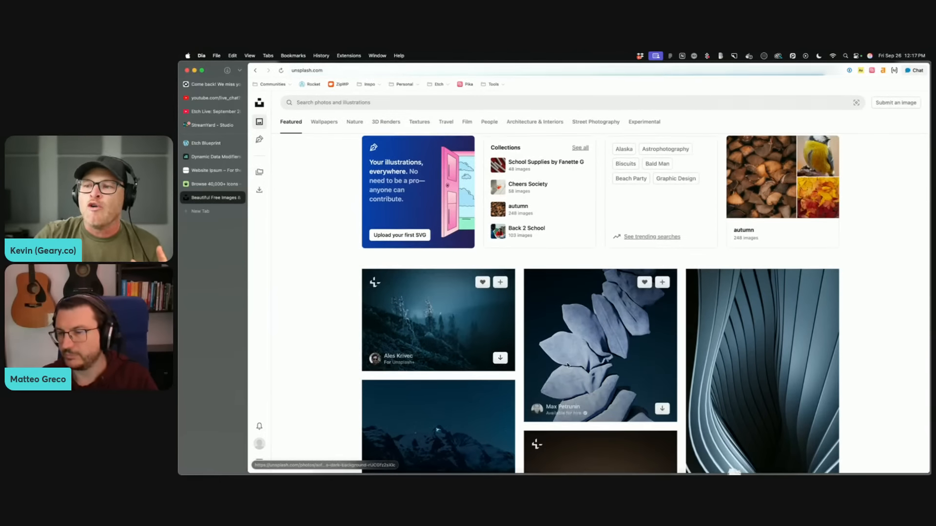
Step: In the Etch Blueprint page, upload the downloaded Unsplash forest photo and use it as the image of my-section's background Layer #1
left_click(206, 143)
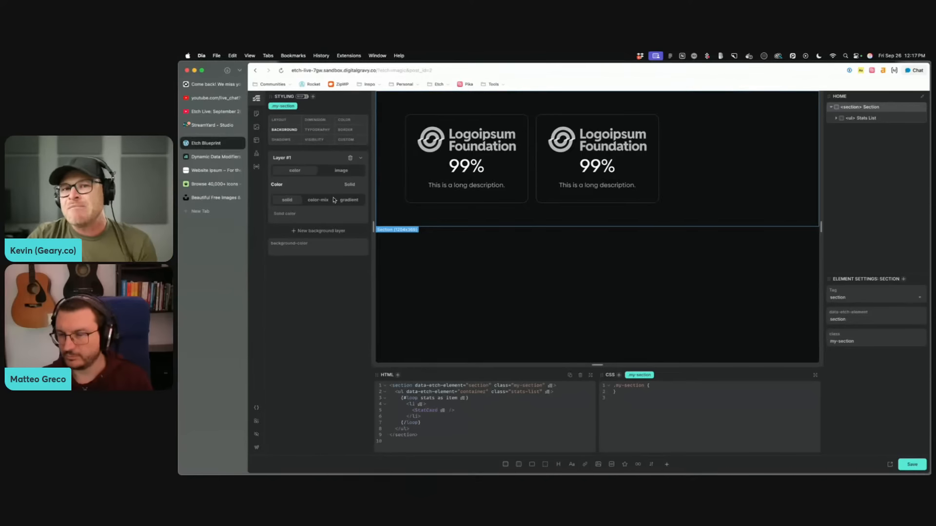
left_click(342, 172)
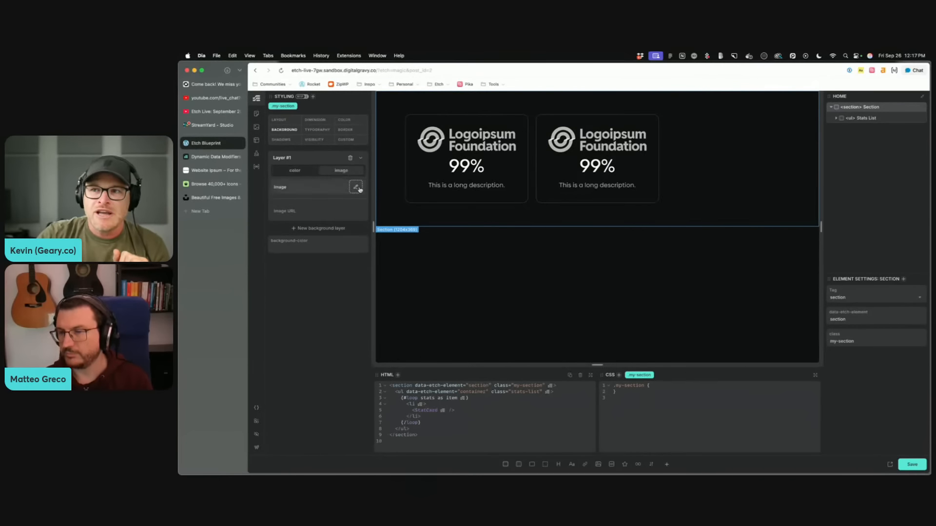
left_click(353, 186)
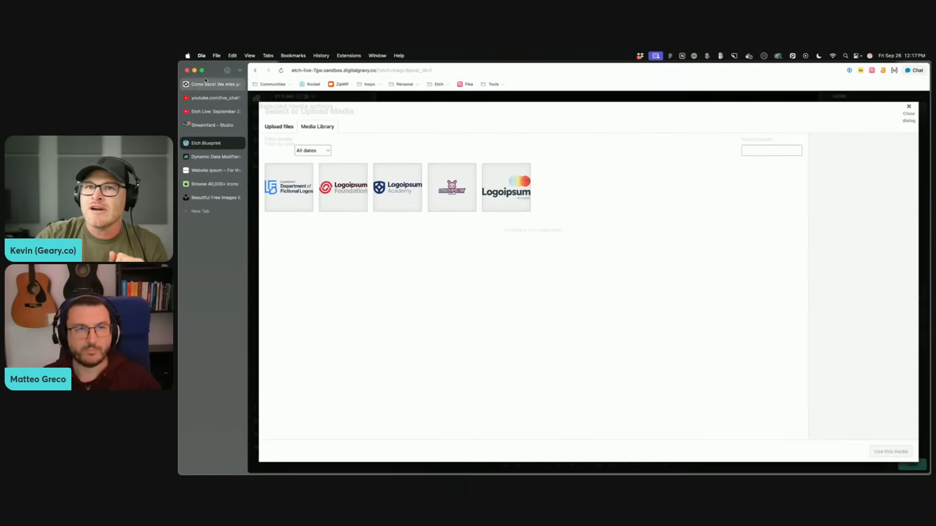
left_click(226, 70)
left_click_drag(227, 102, 479, 283)
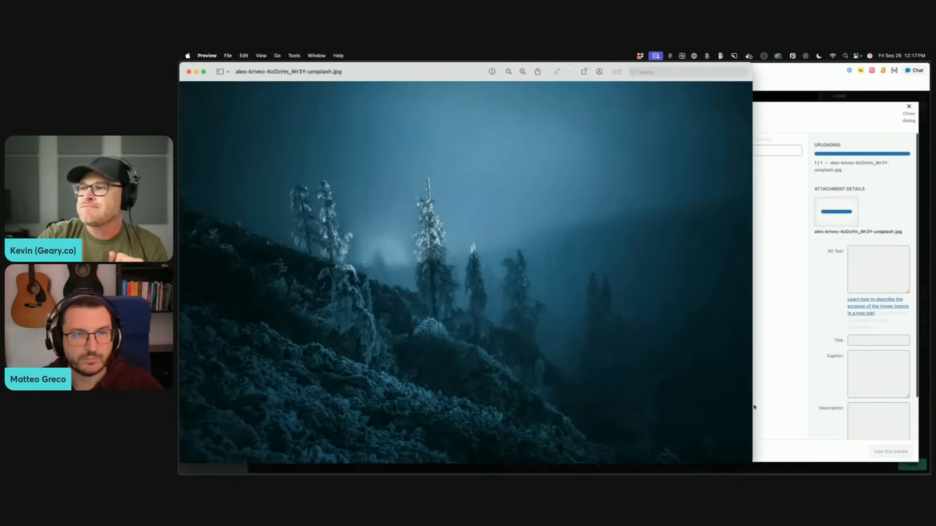
left_click(189, 73)
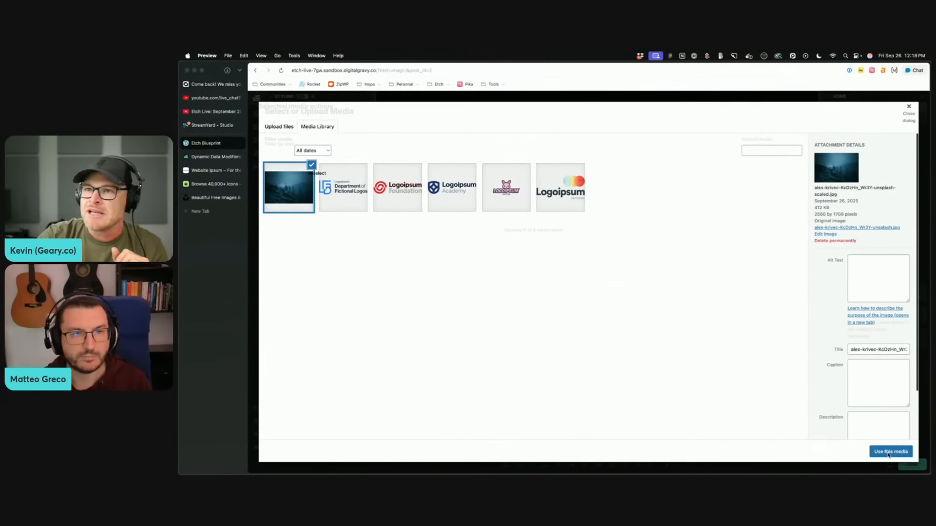
left_click(890, 451)
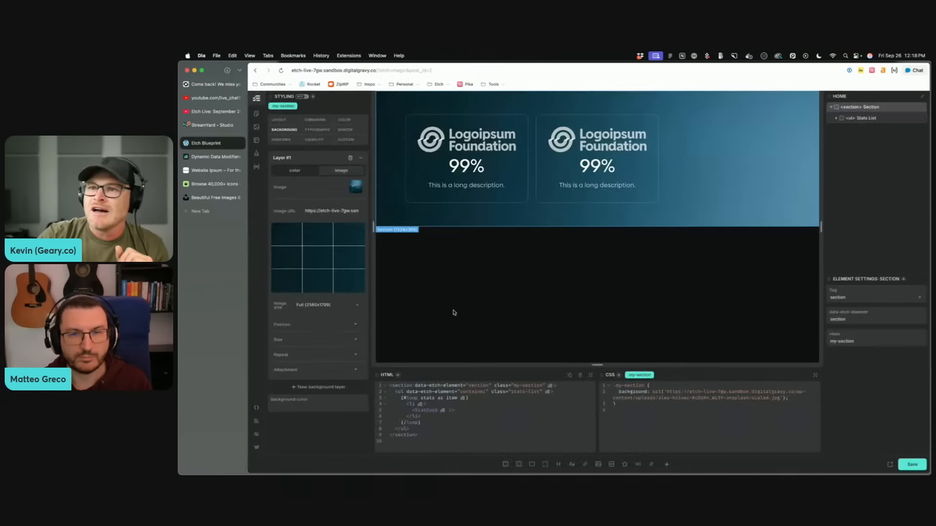
Step: Set the background image's position to center center, its size to cover and its repeat to no-repeat
left_click(317, 324)
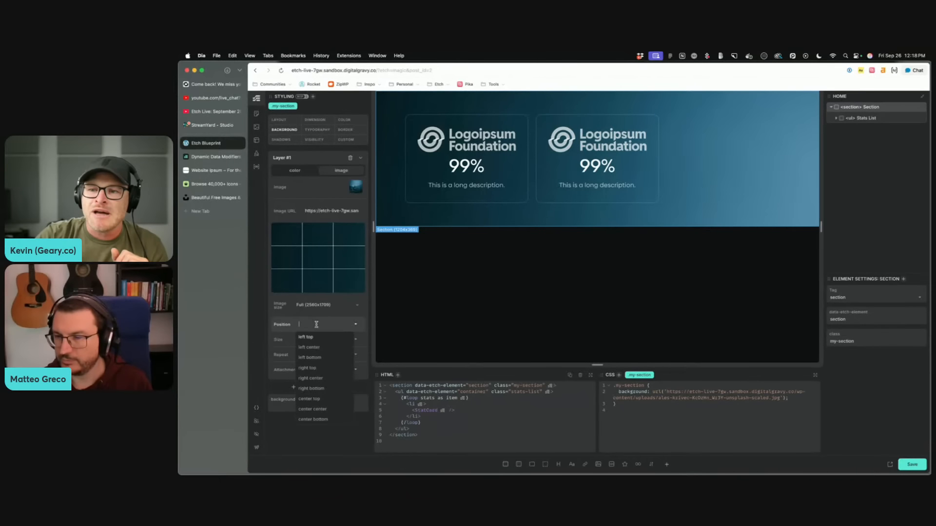
left_click(312, 409)
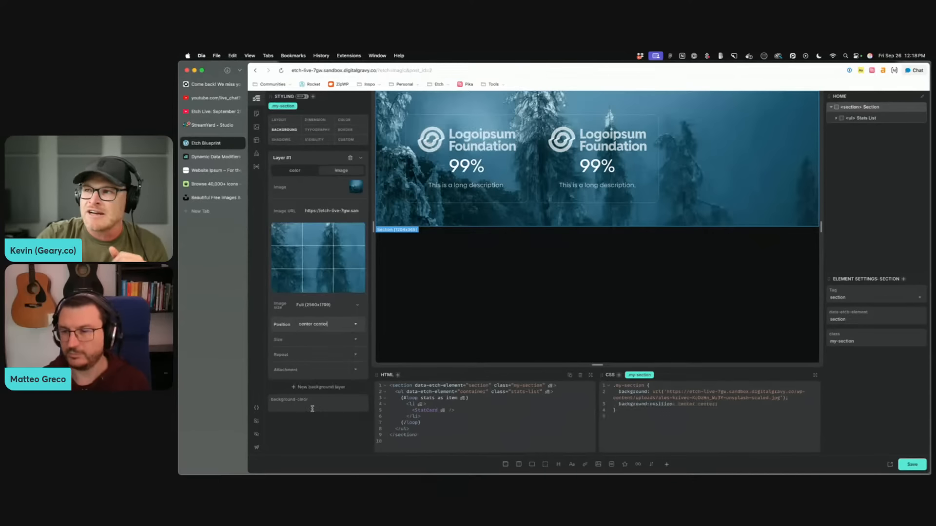
left_click(353, 340)
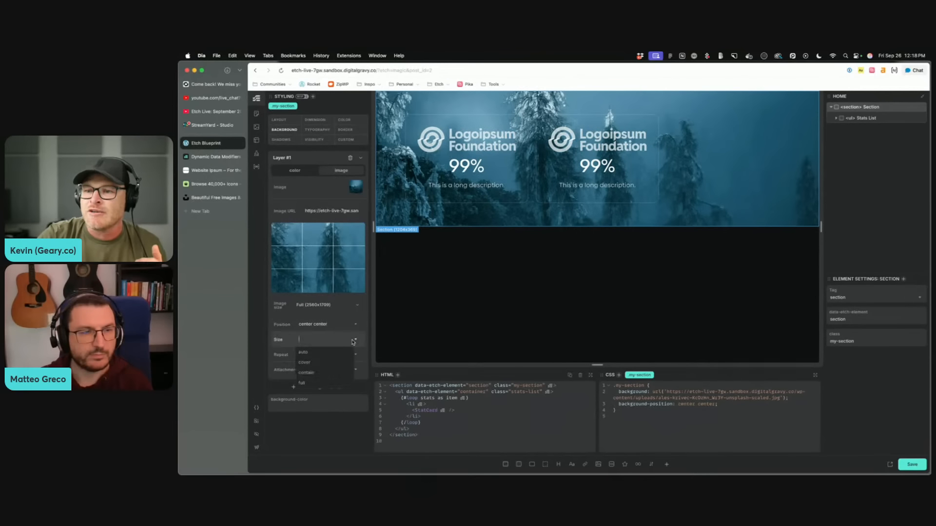
left_click(304, 362)
left_click(340, 354)
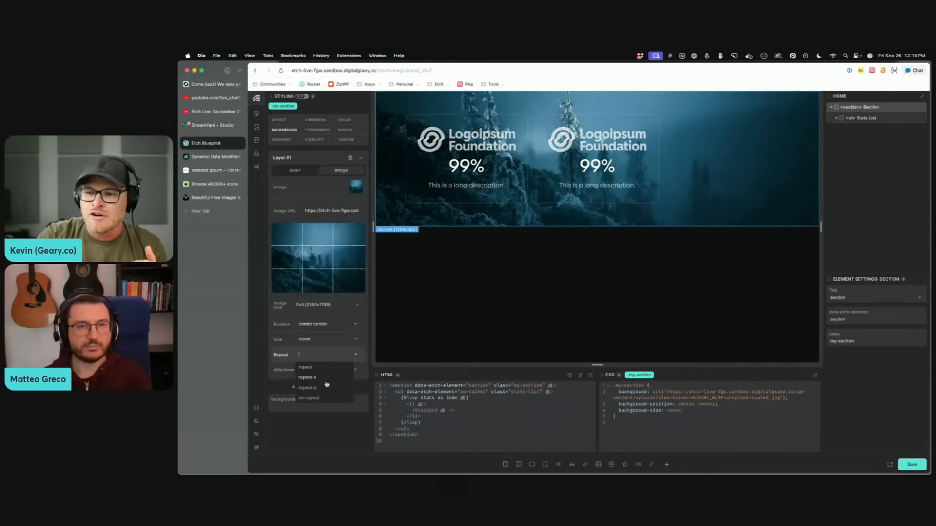
left_click(309, 398)
left_click(318, 369)
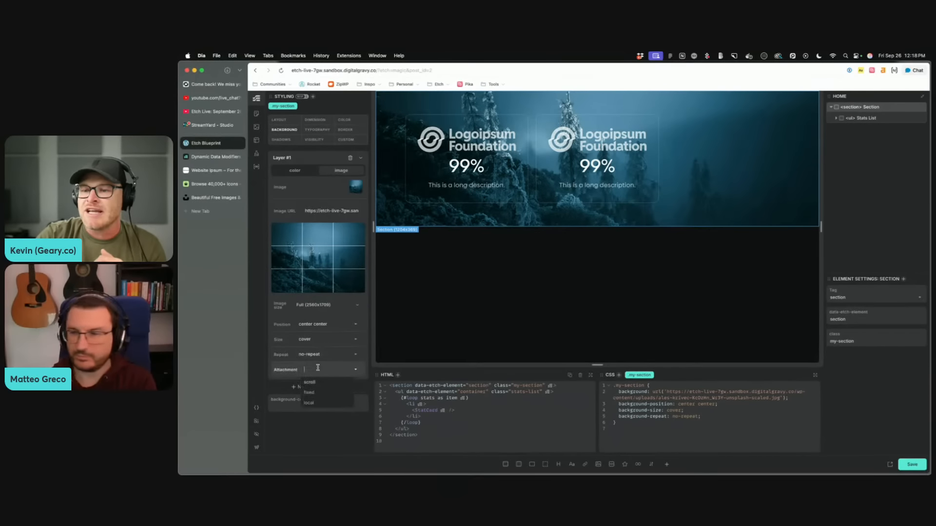
left_click(326, 440)
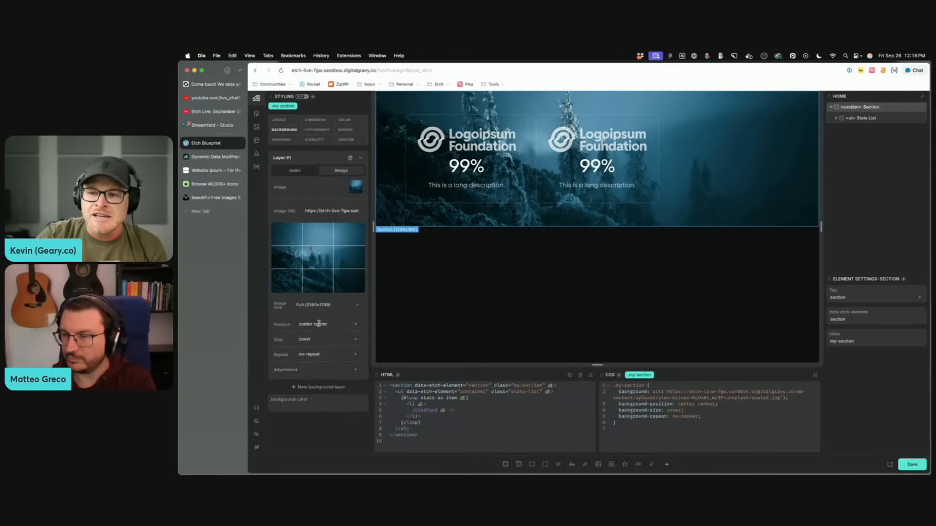
Step: Switch the Layer #1 background image to the 1536x1536 (1536x1025) image size
left_click(324, 306)
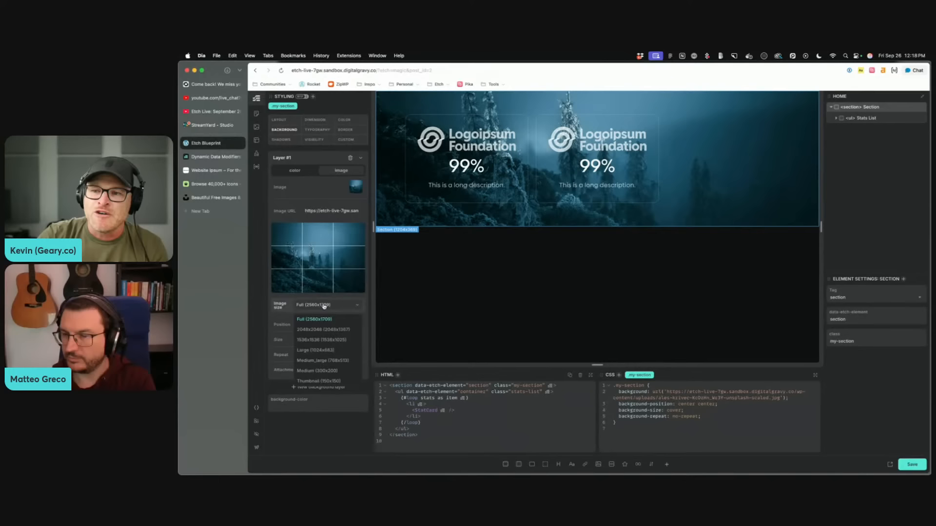
left_click(313, 340)
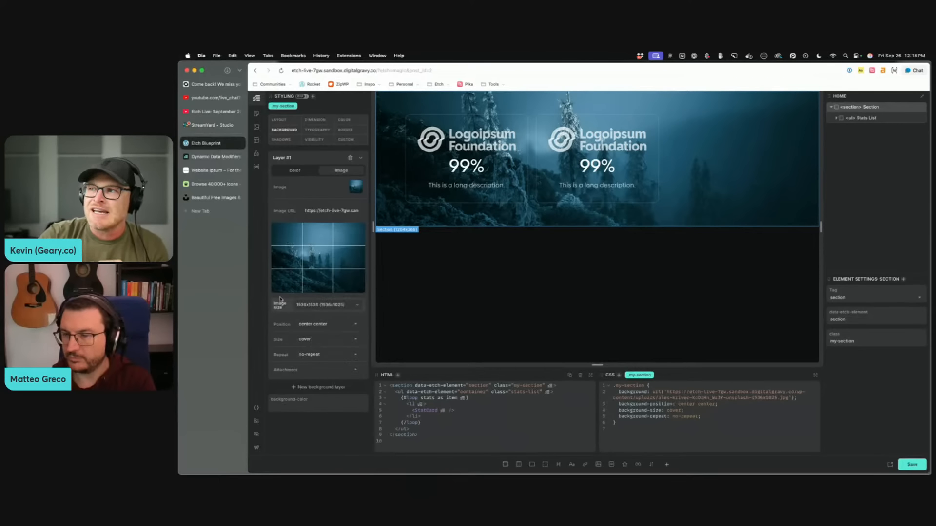
left_click(313, 306)
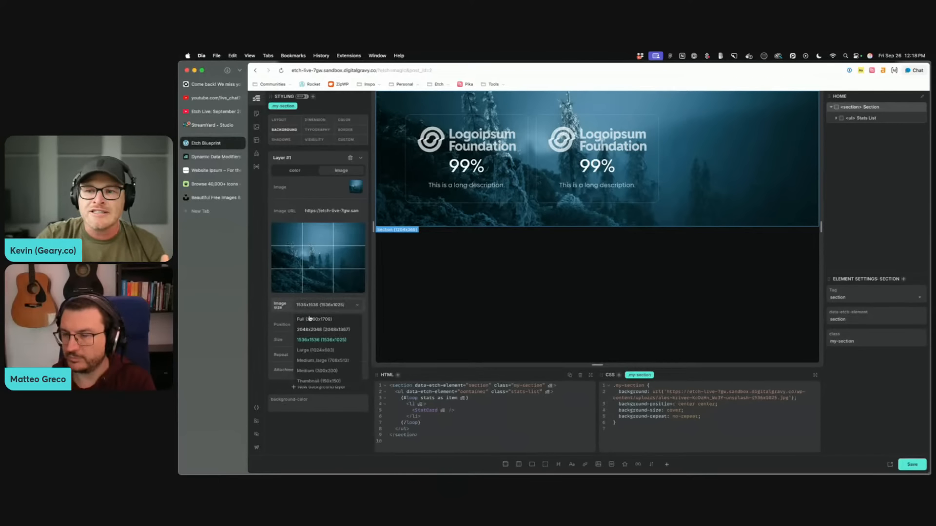
left_click(324, 307)
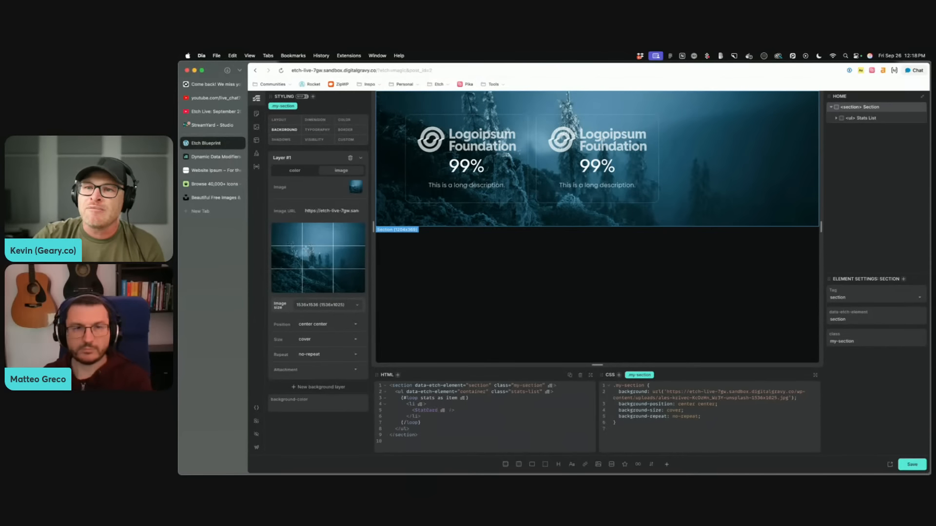
Step: Try several focal points on the background image preview, settling on a position of about 25% 30%
left_click(302, 246)
left_click(294, 271)
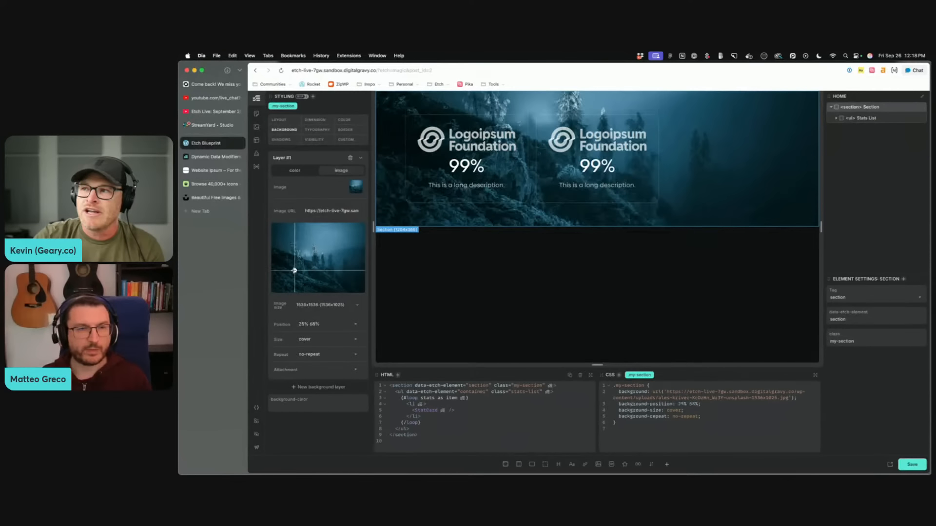
left_click(353, 243)
left_click(354, 276)
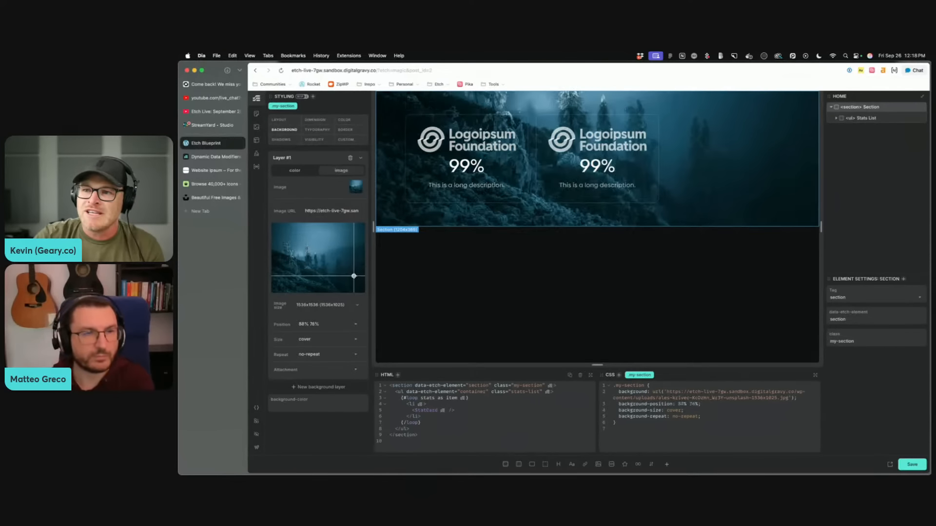
left_click(295, 243)
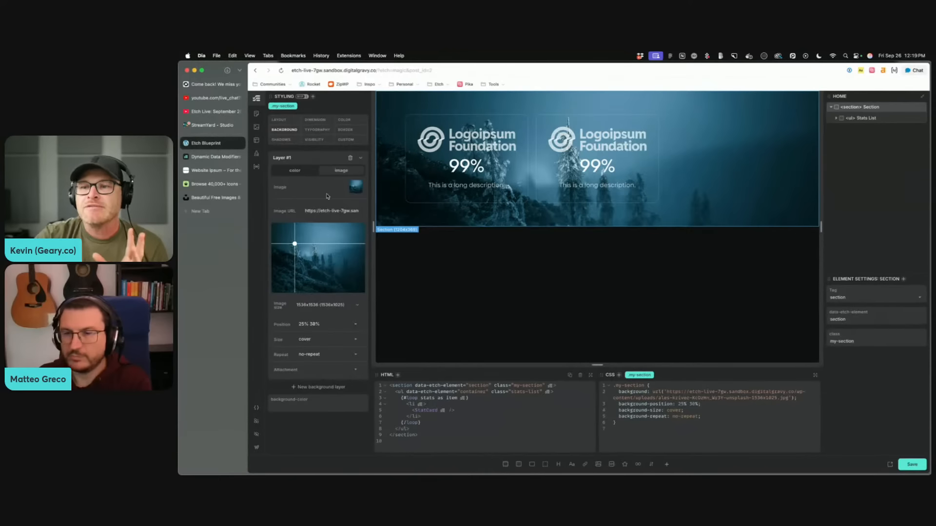
Step: Collapse Layer #1 and examine the CSS generated for the my-section background
left_click(362, 158)
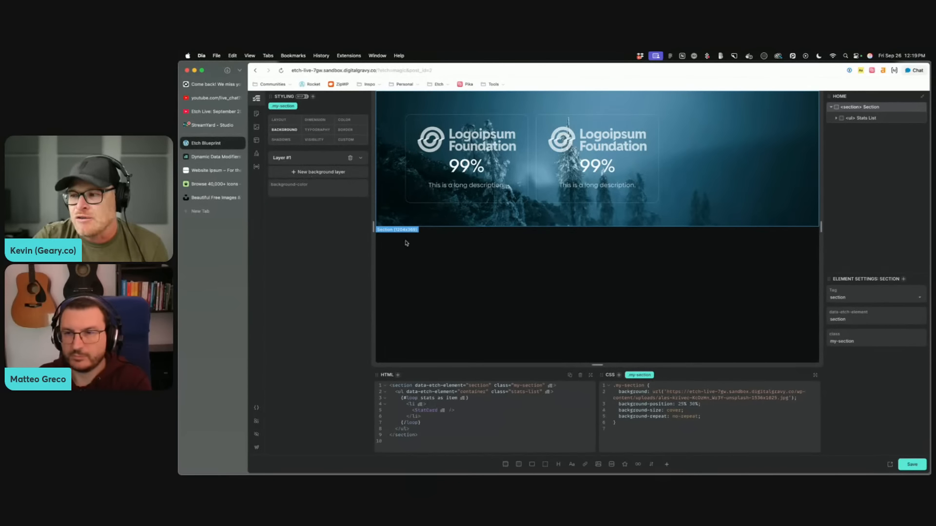
scroll(669, 397, "up", 5)
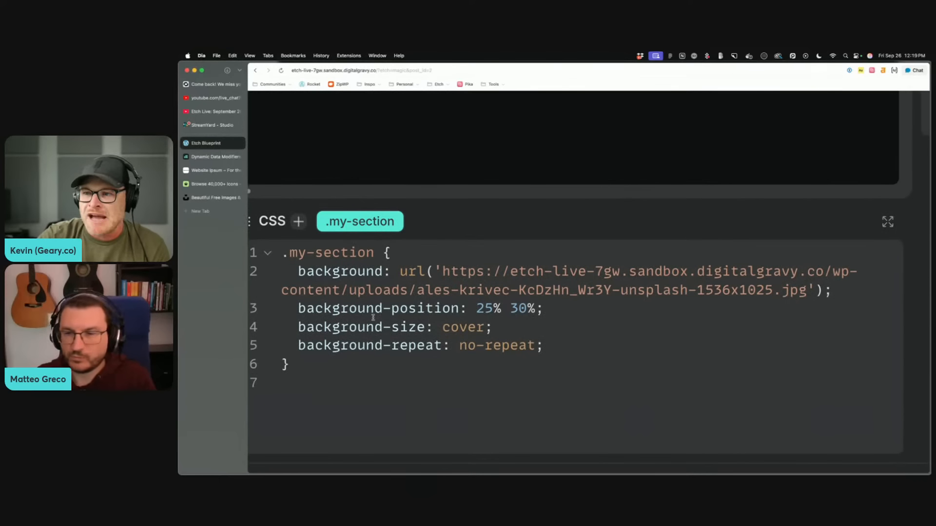
scroll(335, 356, "down", 5)
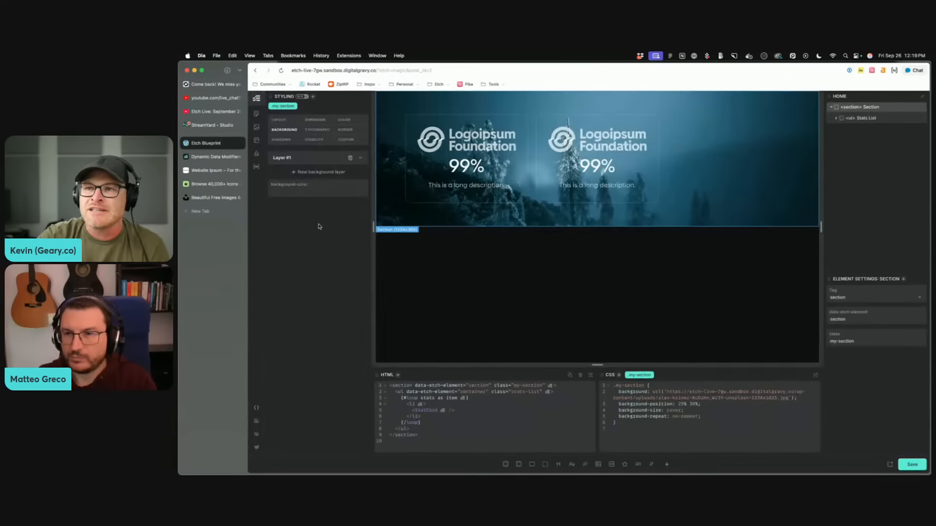
Step: Add a second background layer, collapse Layer #1, and choose gradient as the new layer's color type
left_click(334, 175)
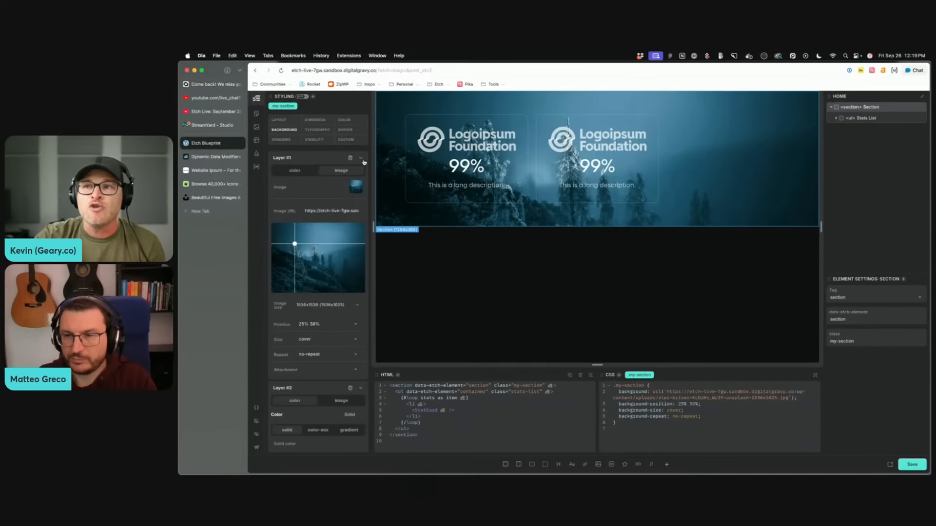
left_click(337, 158)
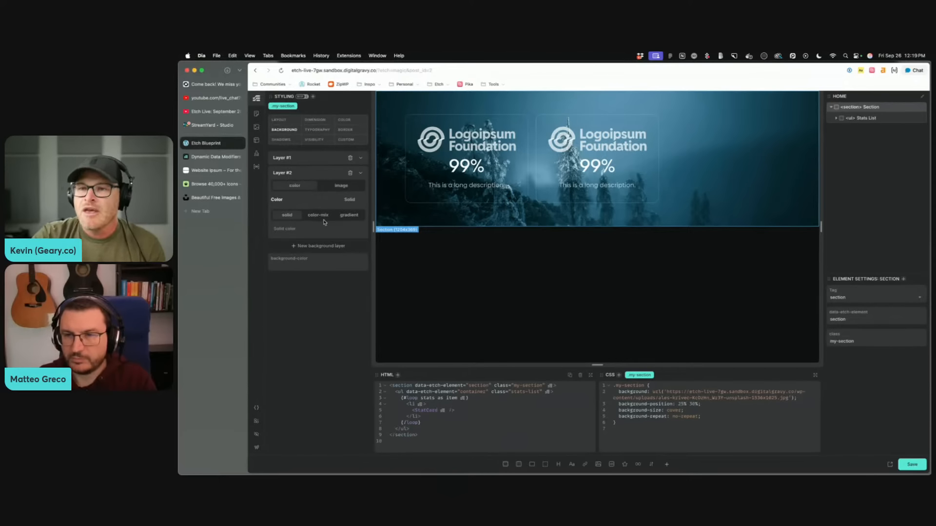
left_click(349, 218)
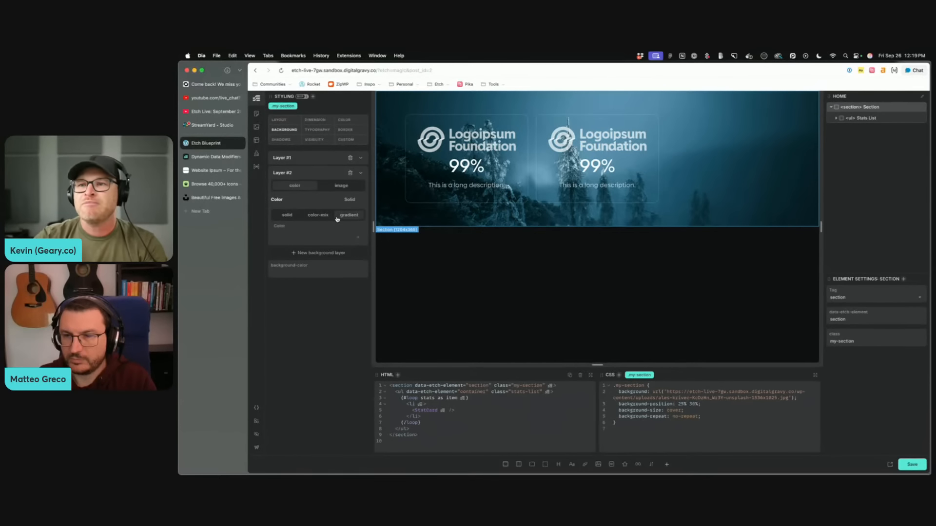
Step: Set Layer #2's gradient color to linear-gradient(to bottom, red, red)
left_click(298, 236)
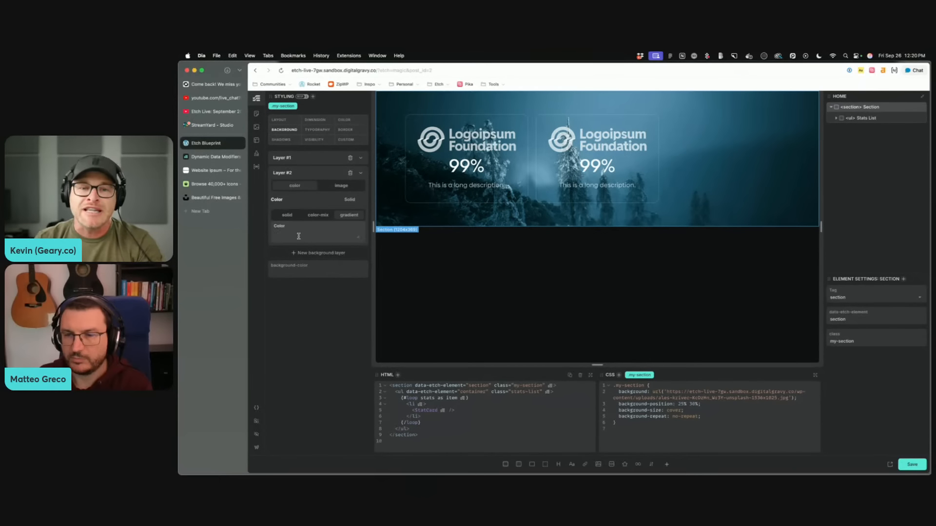
type("l")
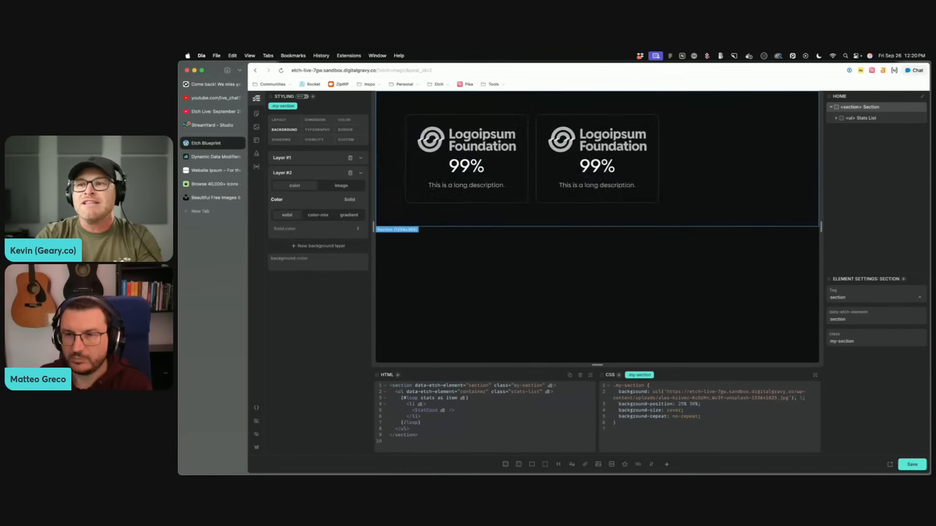
left_click(348, 215)
left_click(304, 235)
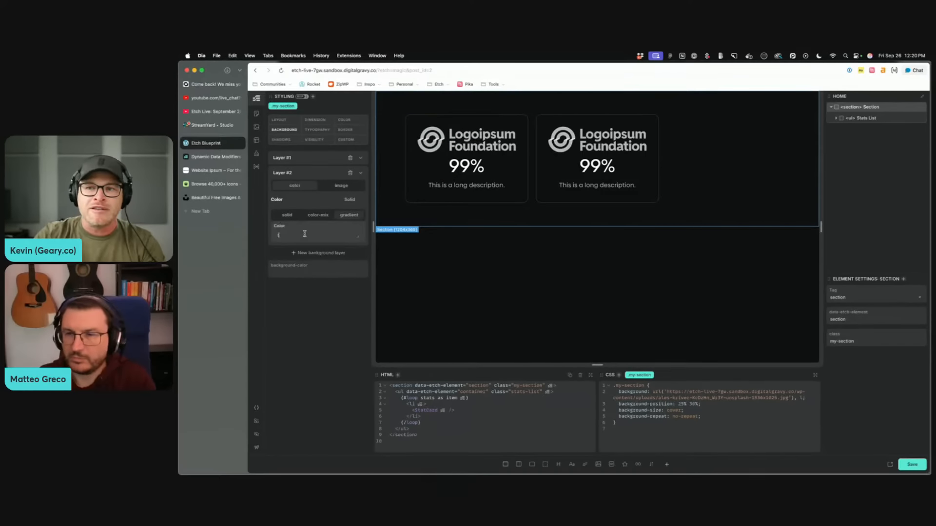
key("BackSpace")
type("l")
left_click(348, 216)
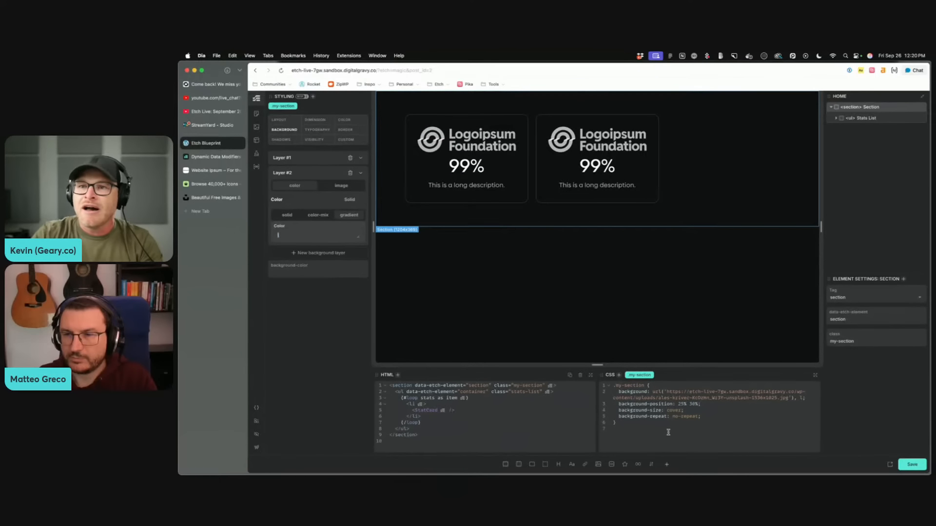
type("i")
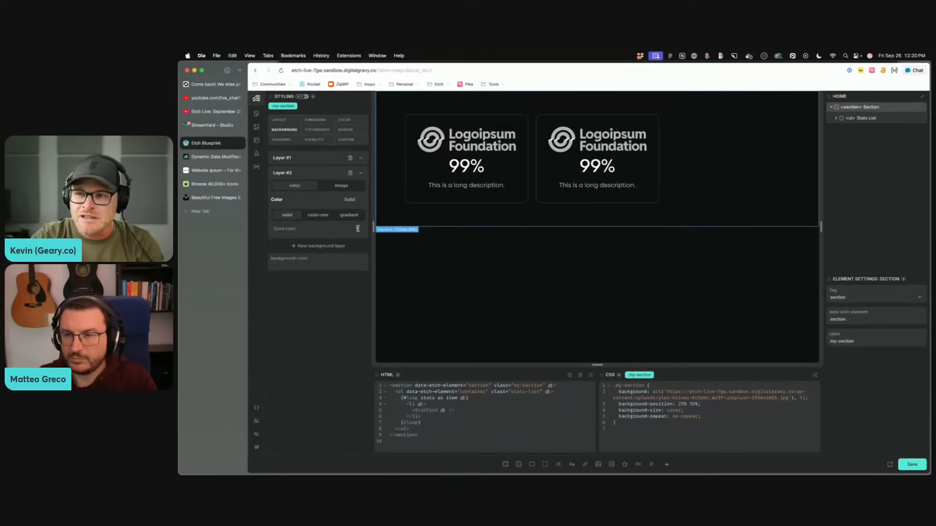
left_click(359, 229)
type("ear-gradient(")
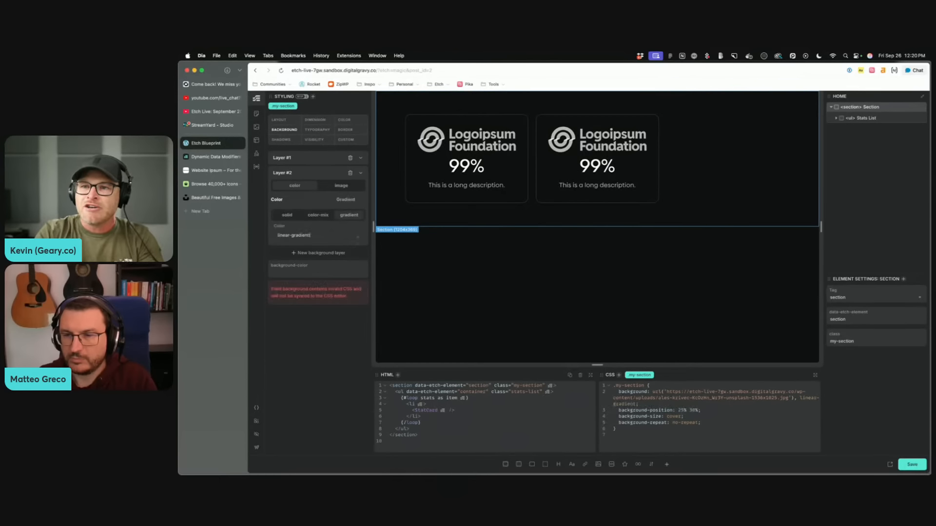
type(")")
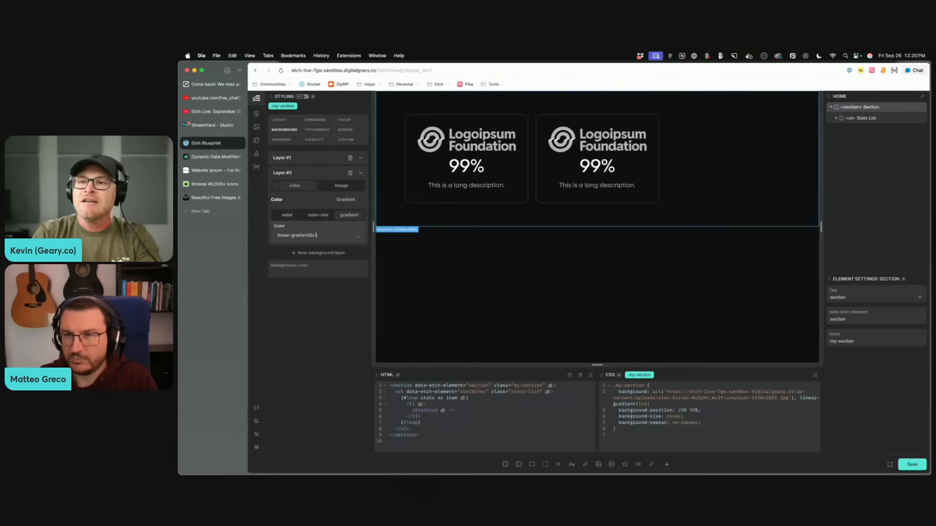
type("bottom, red, red")
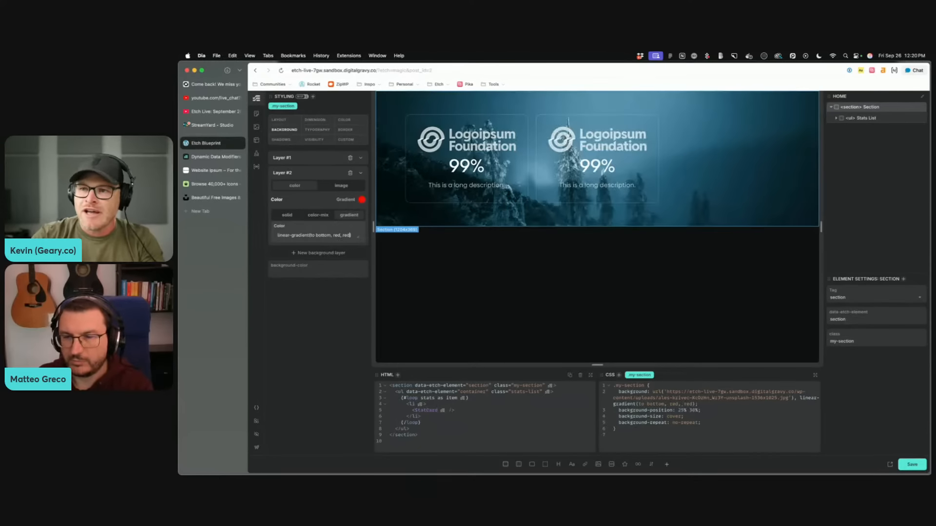
Step: Replace the first red in Layer #2's linear gradient with color-mix(in srgb, red, transparent)
double_click(346, 236)
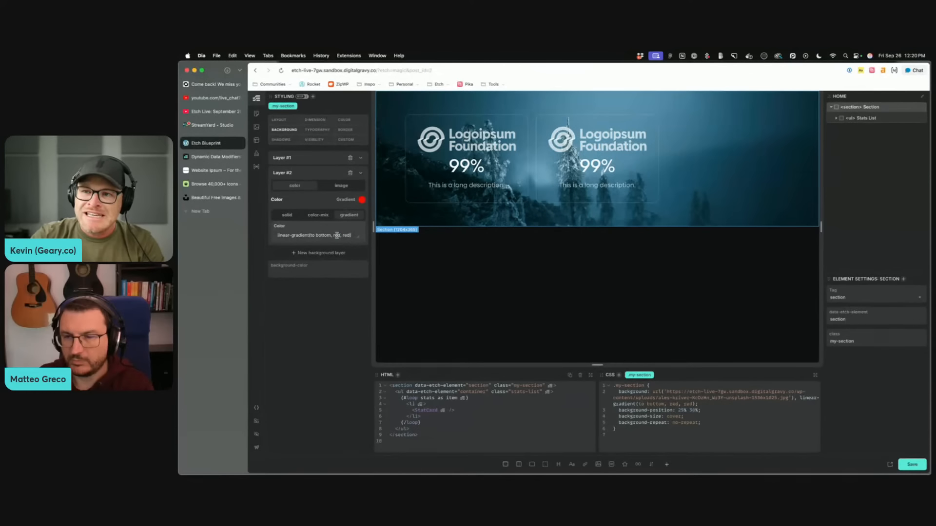
double_click(336, 235)
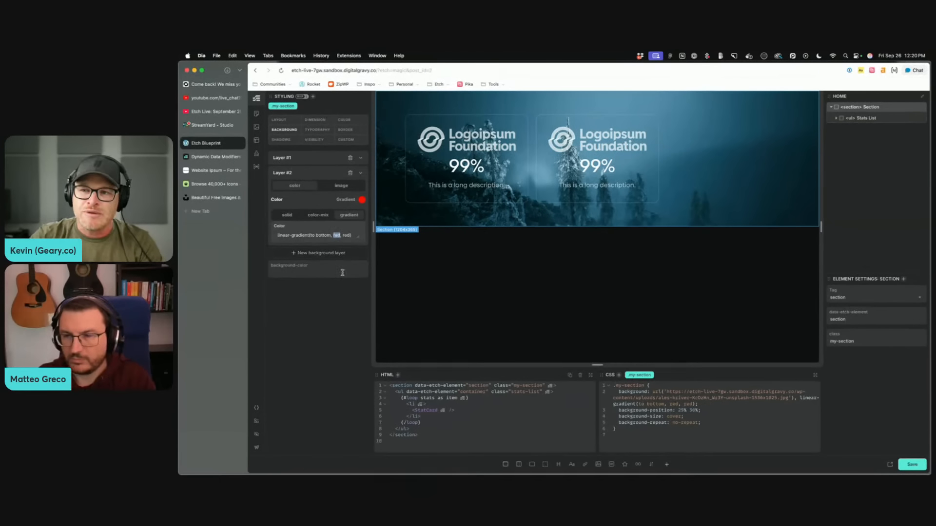
type("color-")
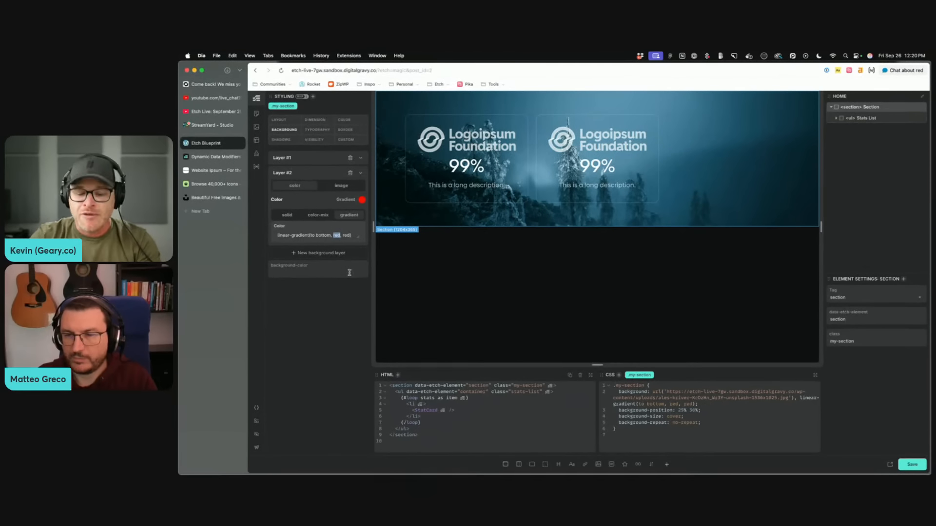
type("mix(")
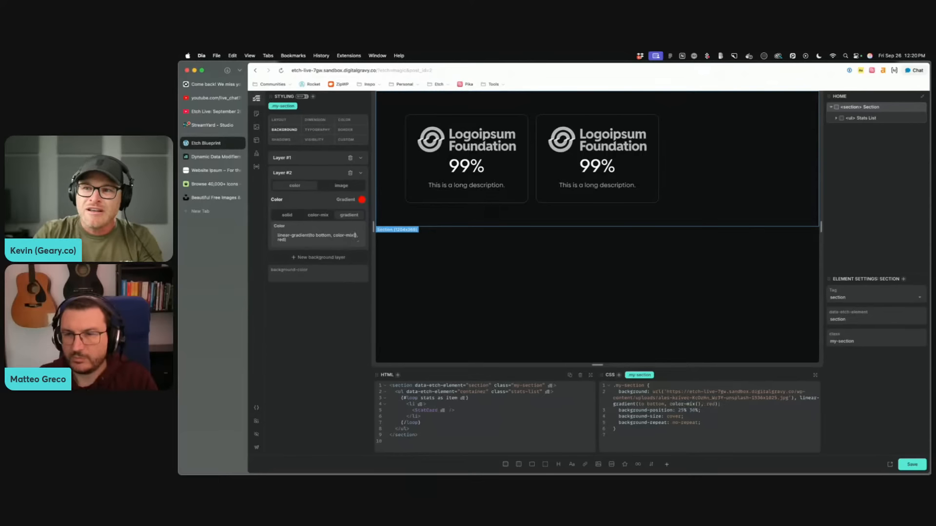
type("in srgb, ")
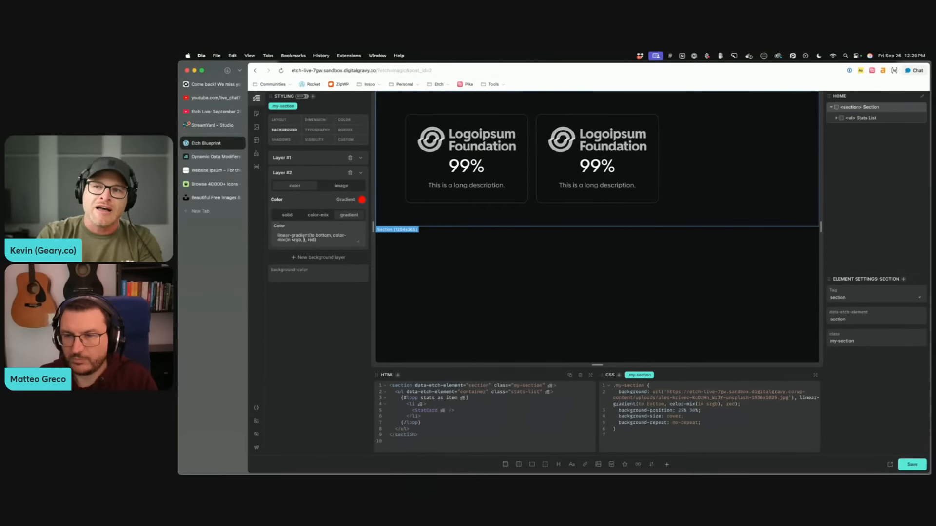
type("red, transparent")
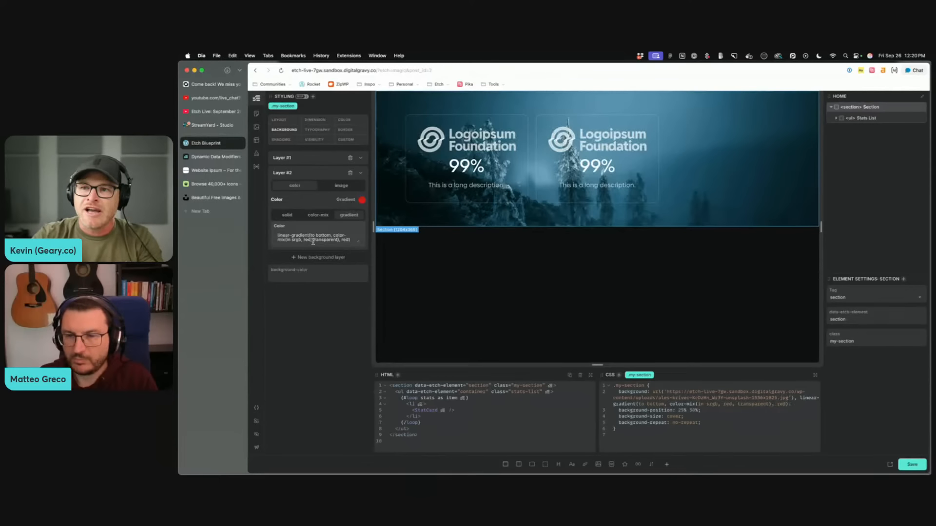
left_click_drag(337, 239, 316, 239)
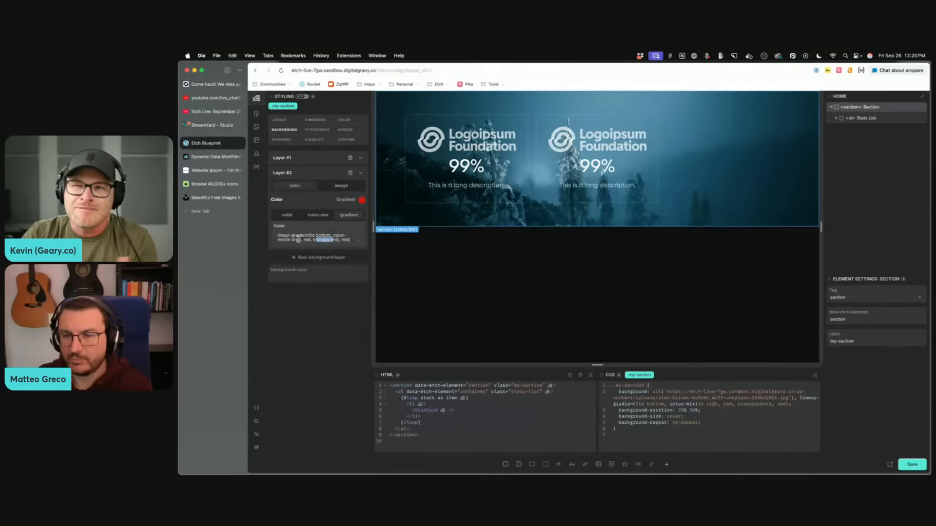
left_click(309, 238)
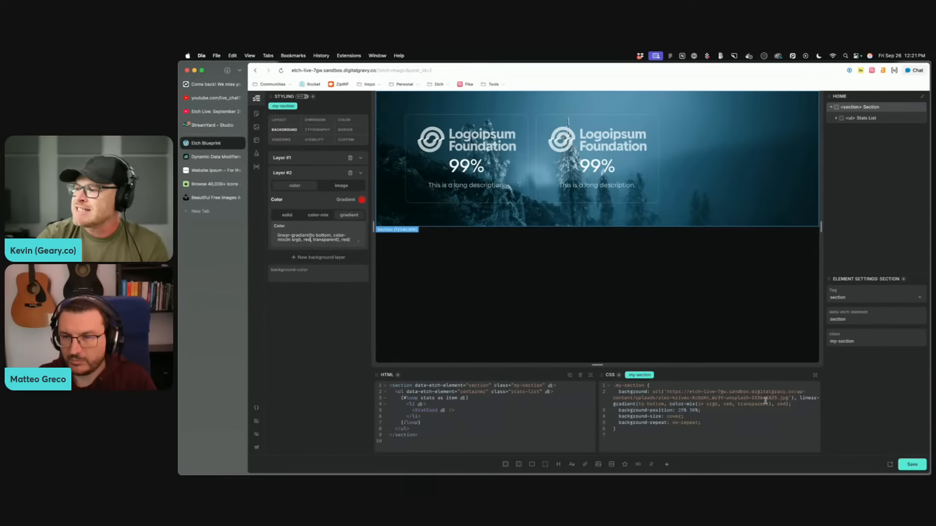
Step: Examine the linear-gradient layer's place after the image URL in the my-section background CSS
scroll(765, 402, "up", 5)
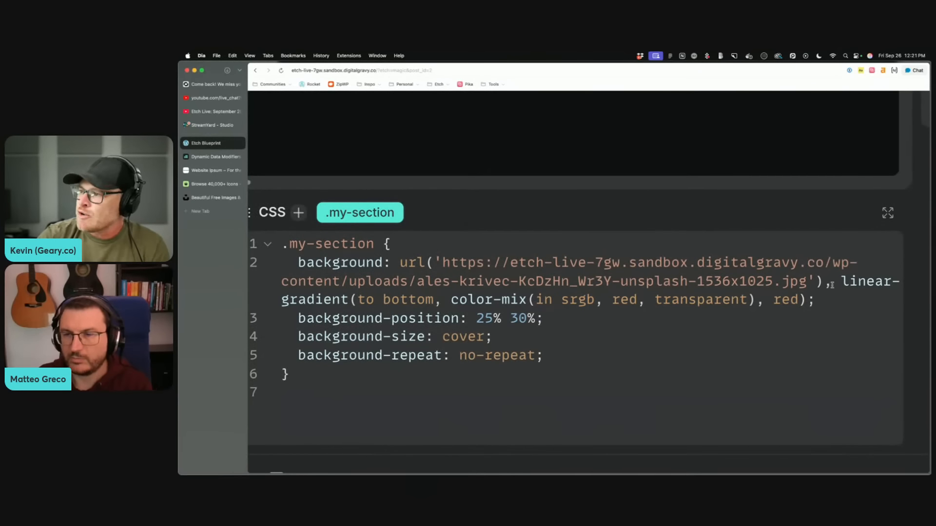
left_click_drag(841, 282, 808, 300)
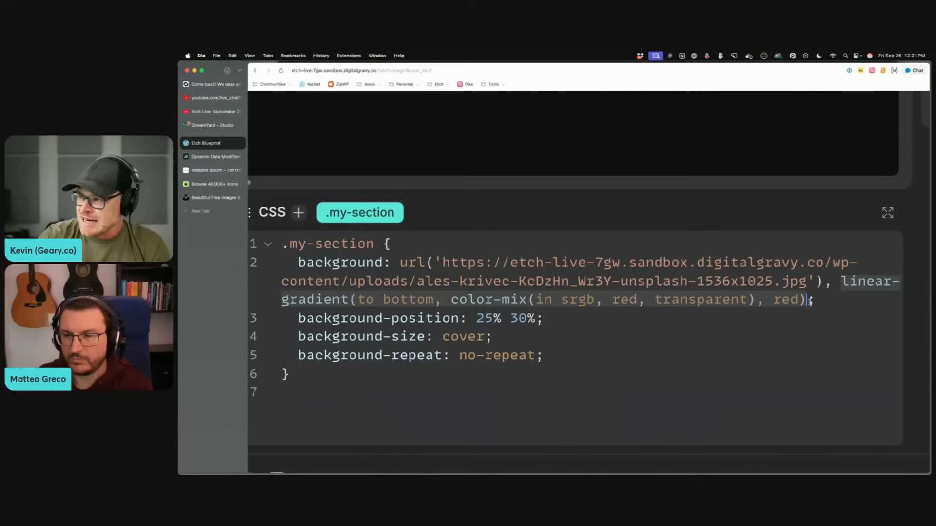
left_click(795, 342)
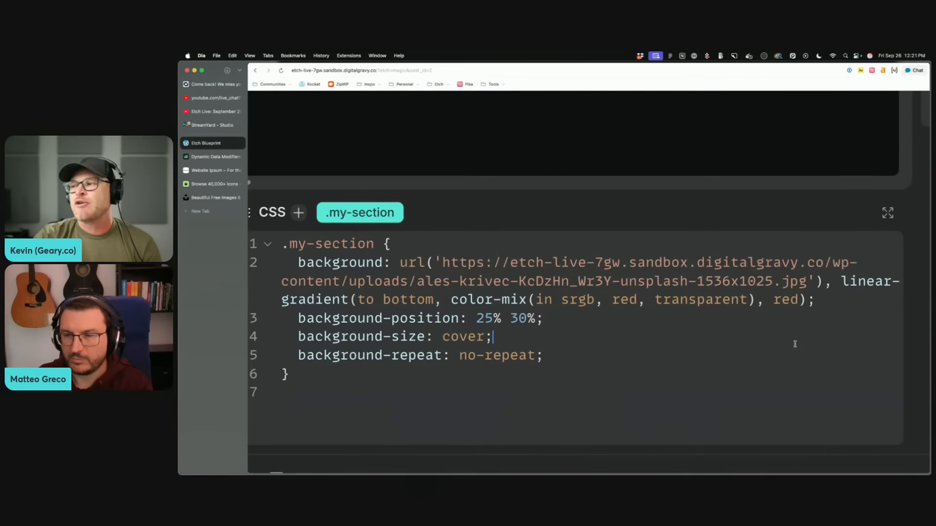
left_click(809, 301)
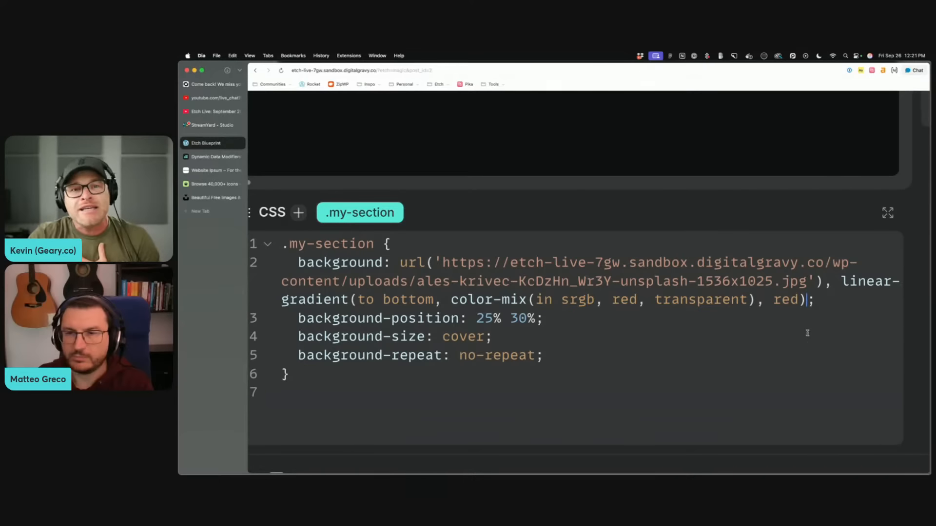
left_click_drag(807, 299, 837, 282)
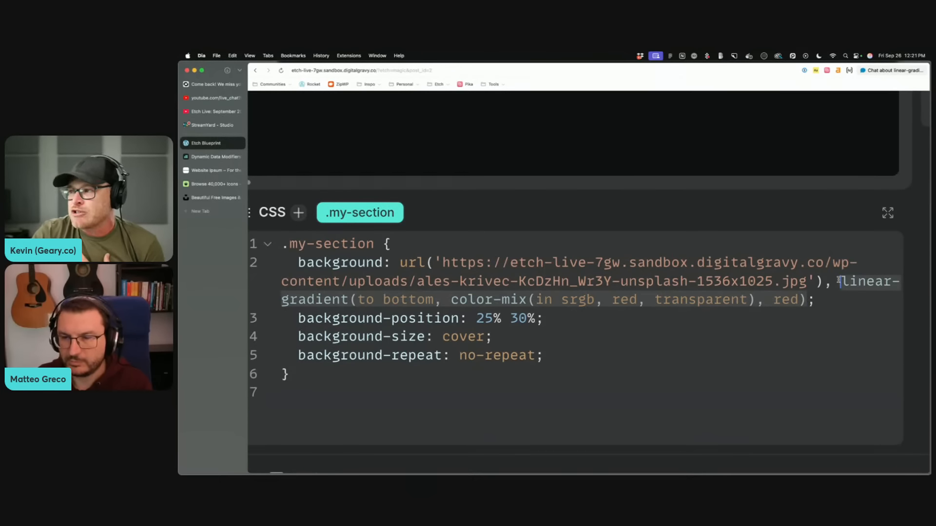
left_click(611, 300)
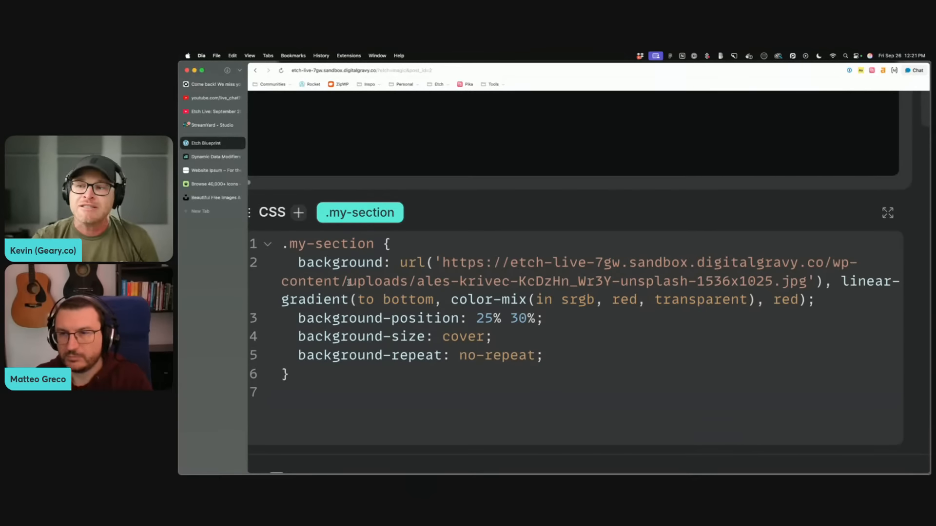
key("Escape")
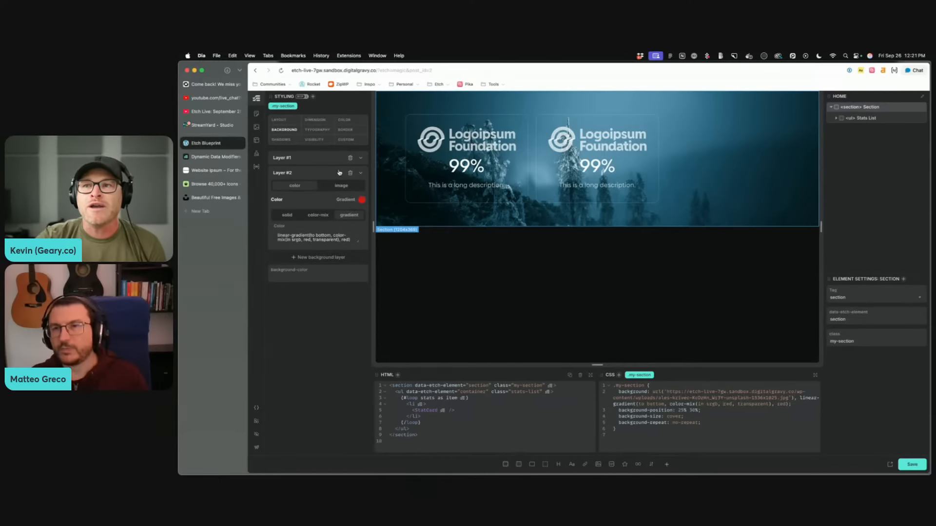
Step: Review the settings of background Layer #1 and Layer #2, leaving both layers collapsed
left_click(361, 173)
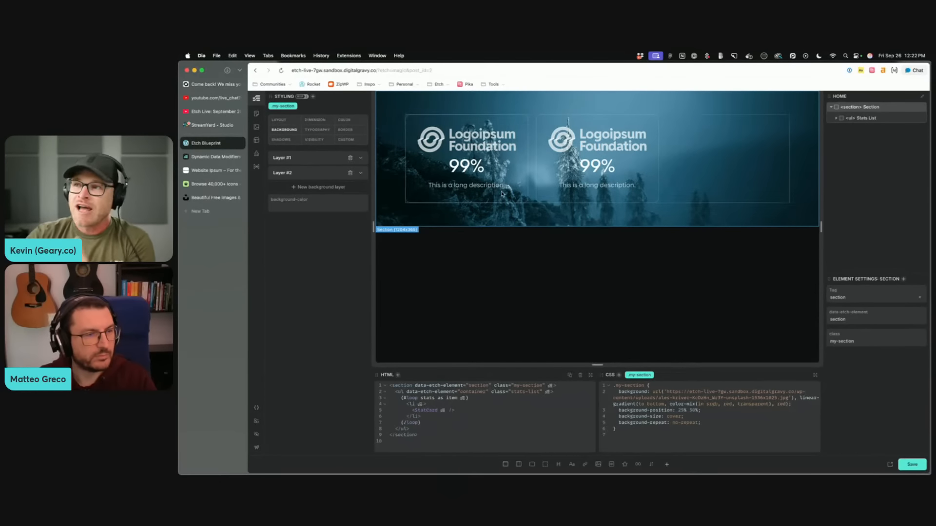
left_click(318, 160)
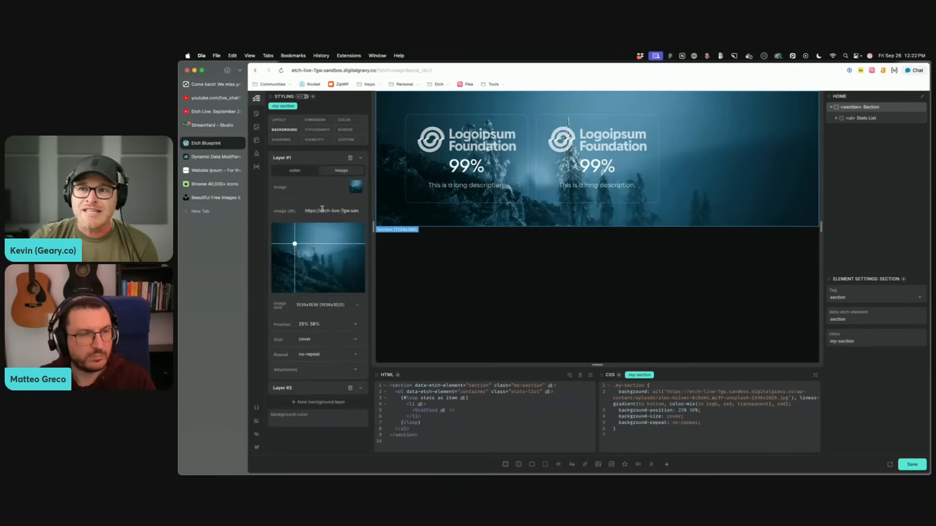
left_click(317, 160)
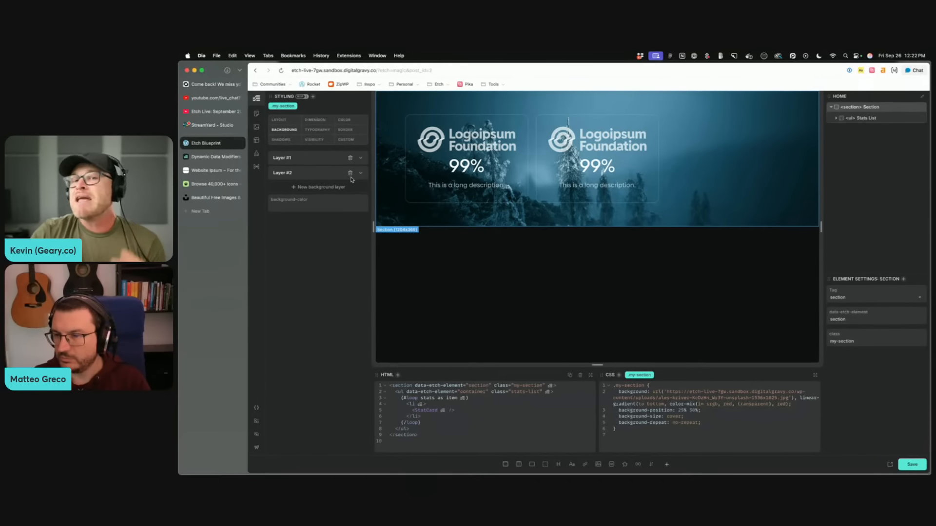
left_click(318, 173)
left_click(330, 176)
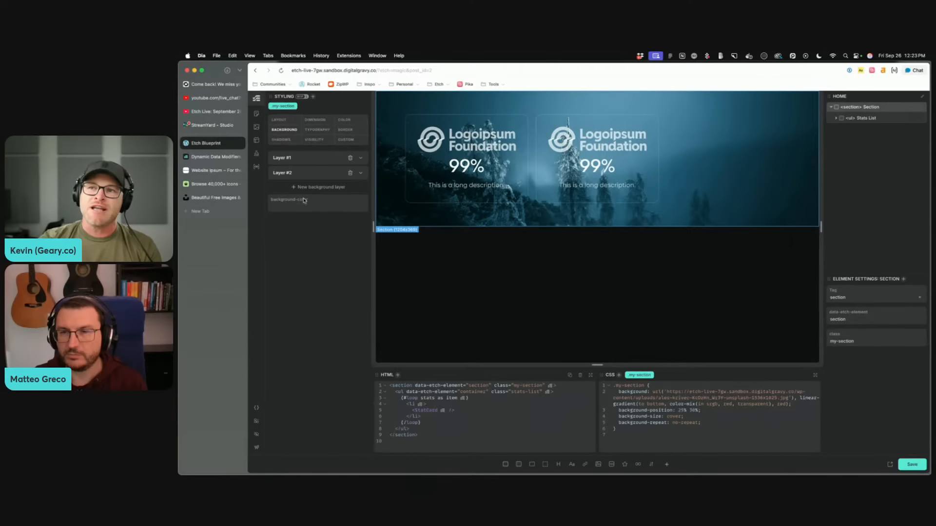
left_click(360, 175)
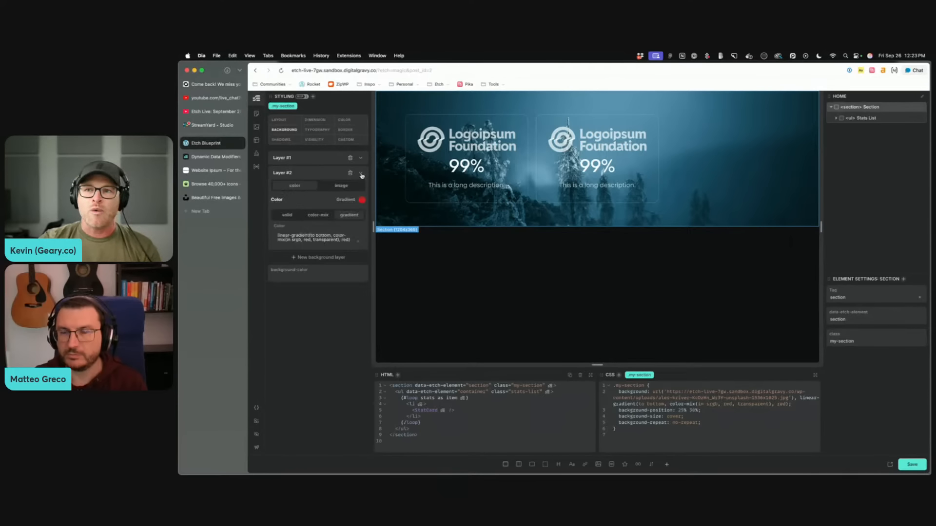
left_click(361, 174)
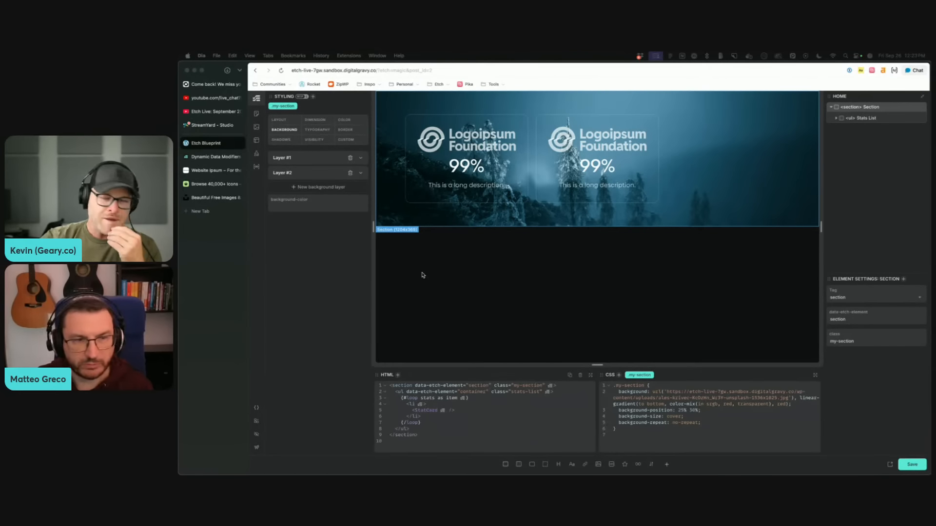
Step: Delete the stats section from the Home page and save the page
left_click(293, 261)
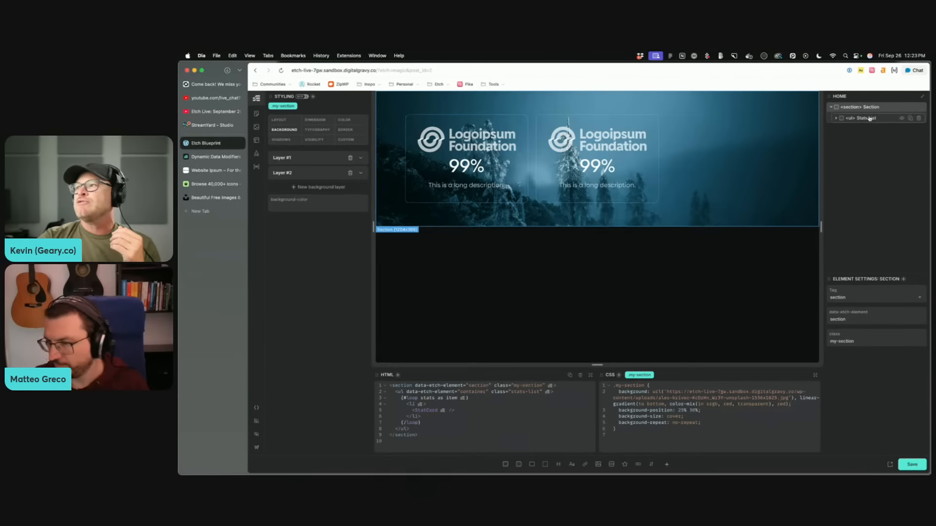
left_click(920, 110)
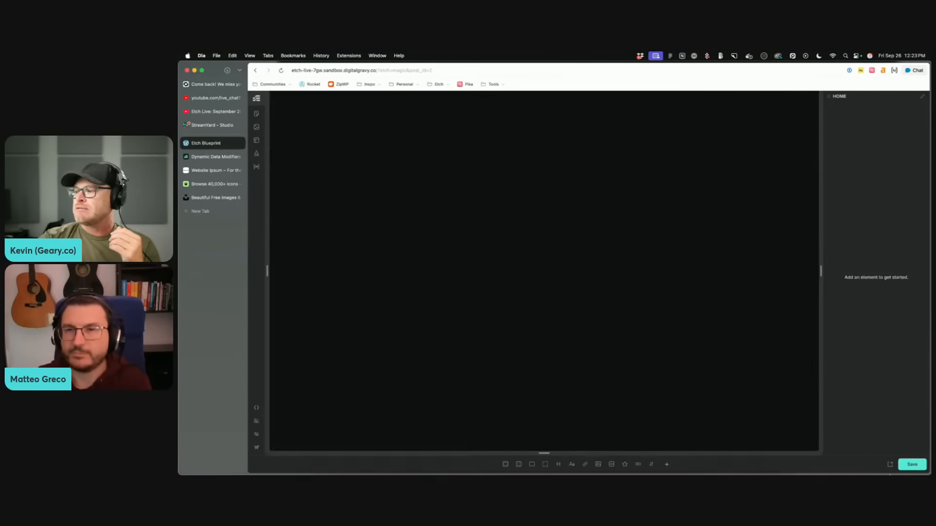
left_click(912, 465)
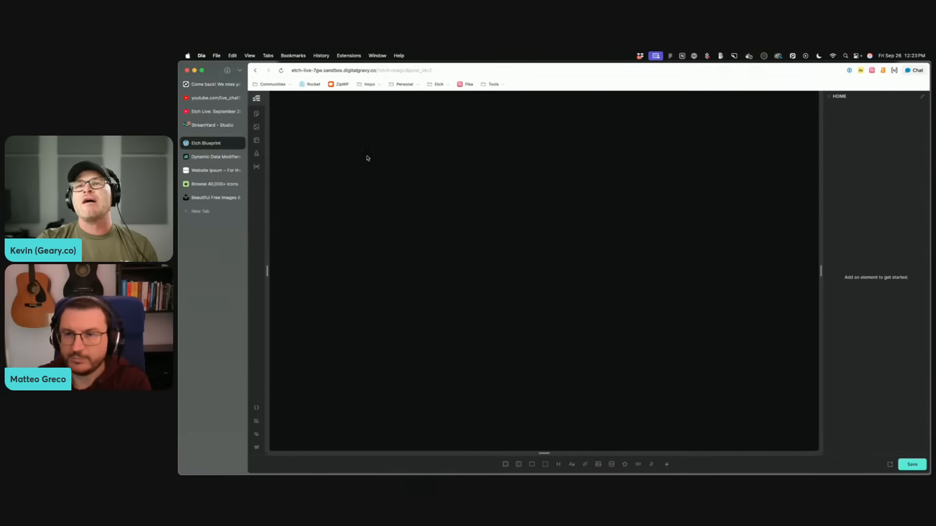
Step: Rename the "Hello world!" post to "Post 1" in the Content Hub
left_click(256, 114)
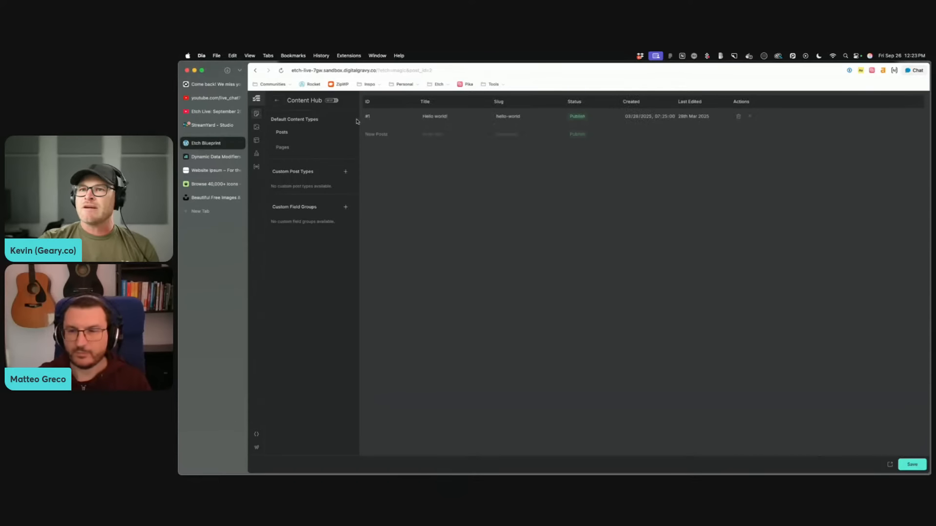
left_click(439, 134)
left_click(438, 116)
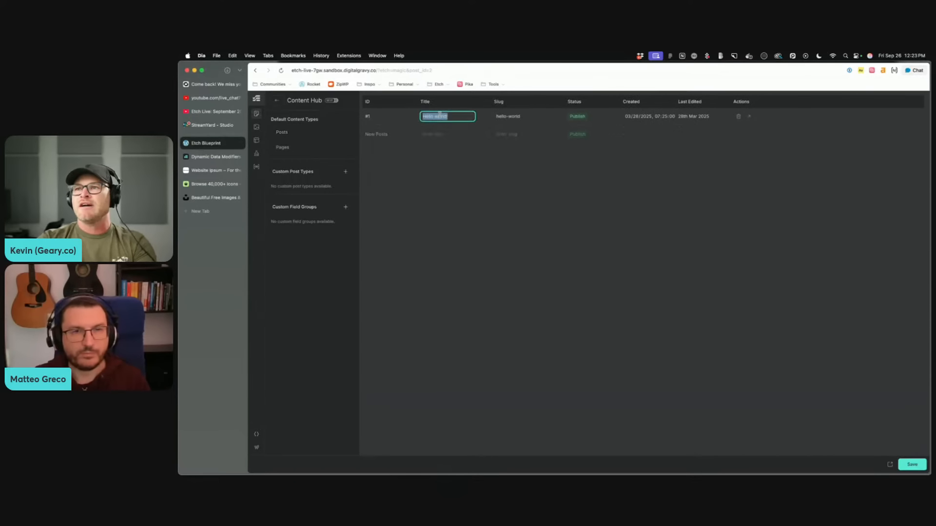
type("Post 1")
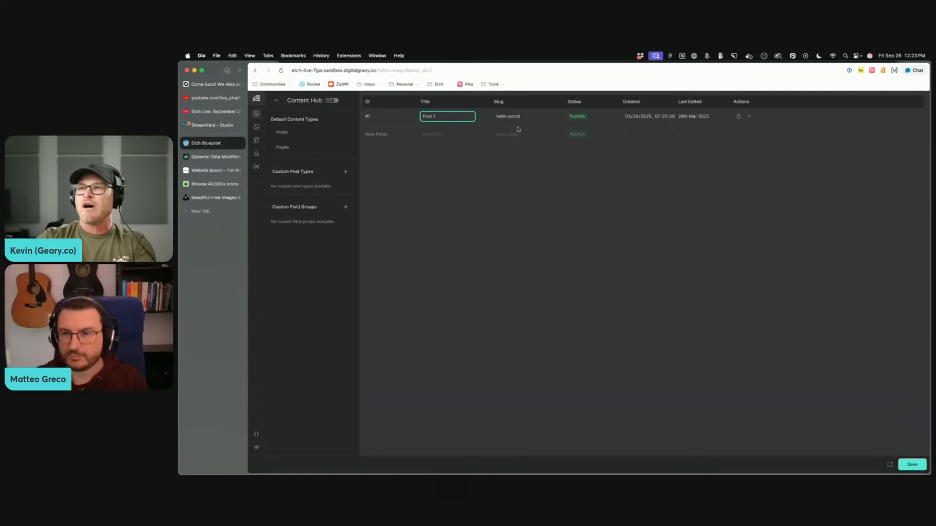
Step: Create two new posts titled "Post 2" and "Post 3" and save the changes
left_click(443, 135)
type("Popst 2")
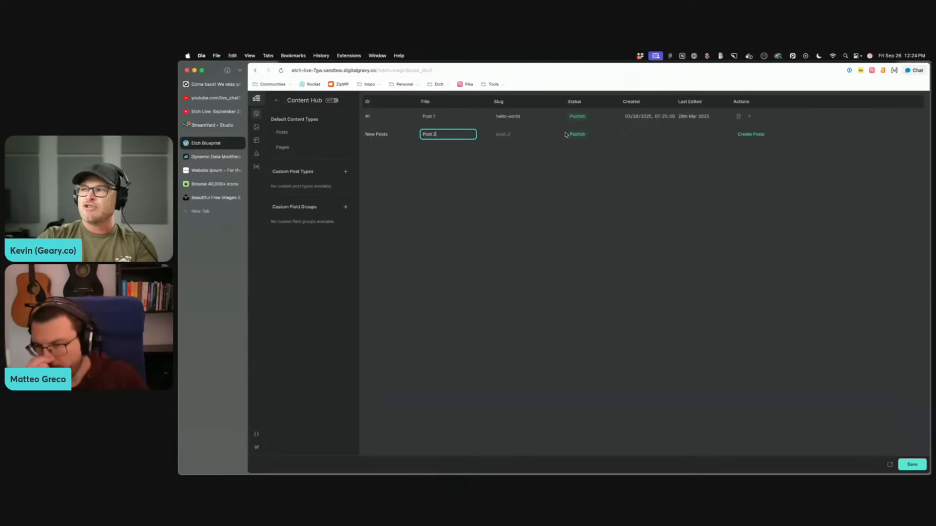
left_click(750, 134)
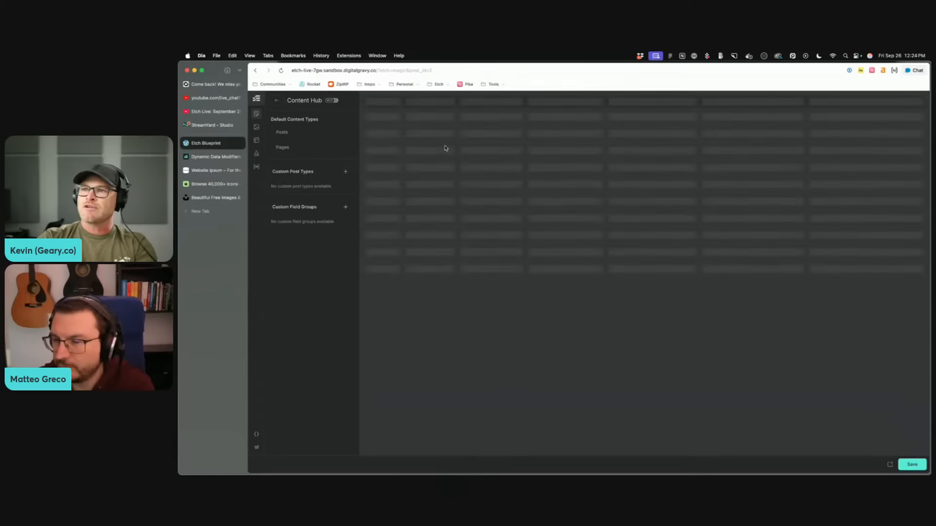
left_click(432, 151)
type("Post 3")
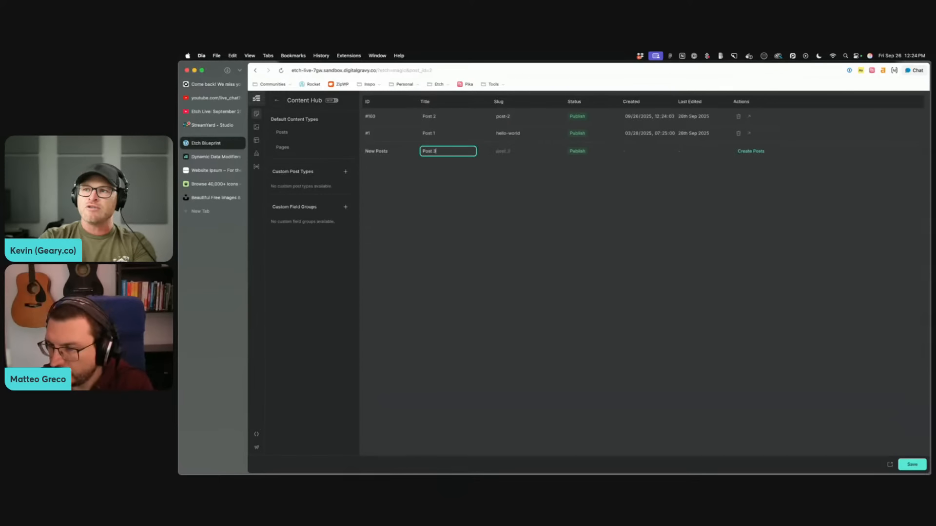
left_click(750, 151)
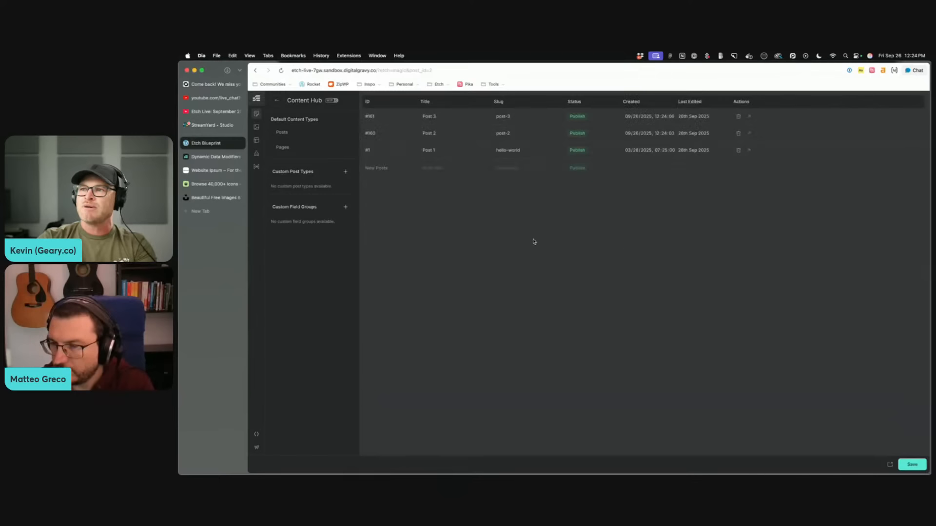
left_click(910, 465)
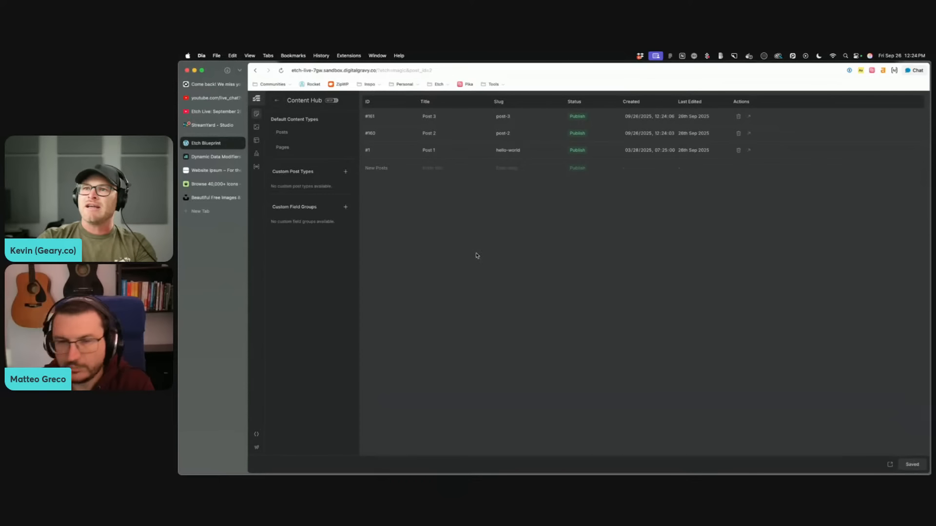
Step: Return to the Home page canvas, add a section with a container, and hide the styling controls
left_click(276, 100)
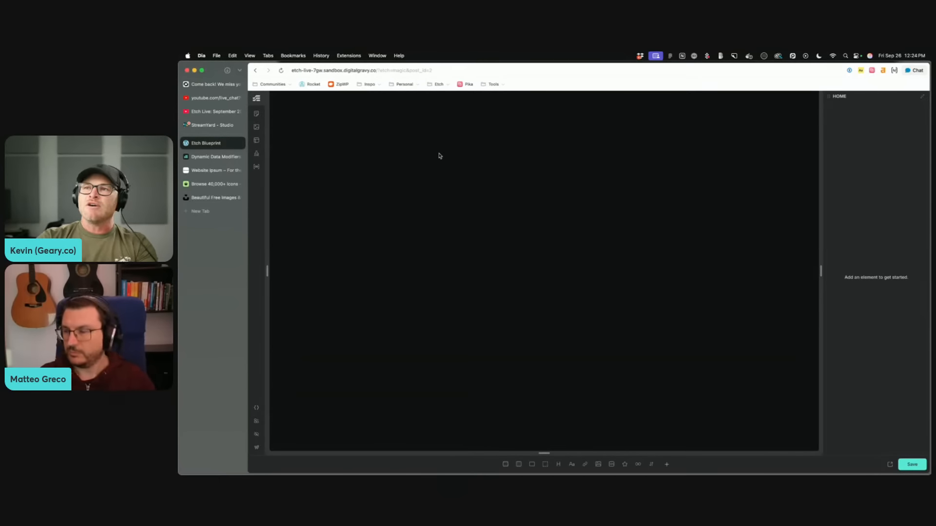
left_click(506, 464)
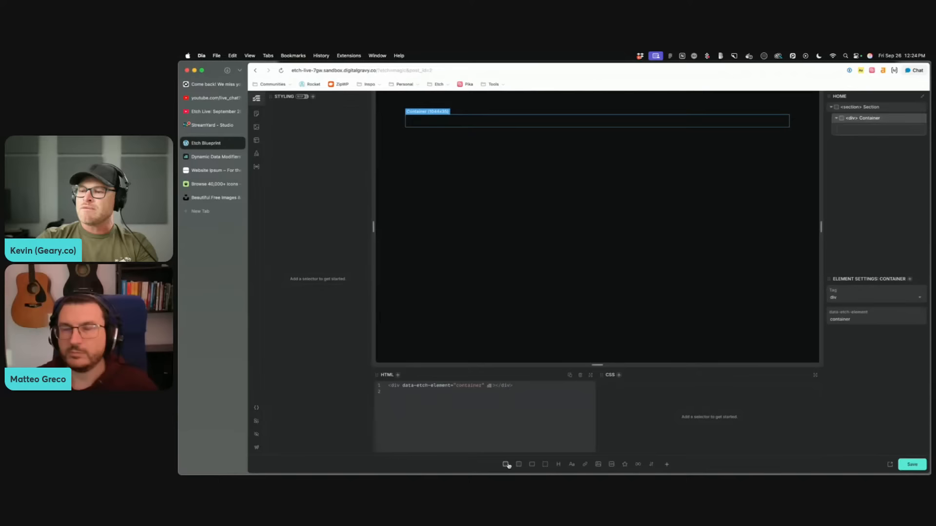
left_click(257, 422)
left_click(310, 421)
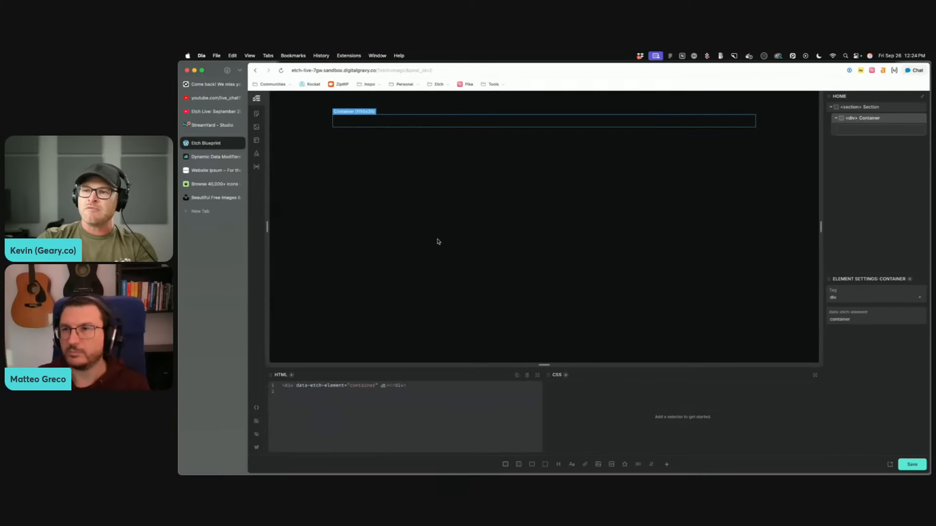
Step: Rename the container inside the section as "Post List" and add a flex div inside it
double_click(870, 119)
type("Post List")
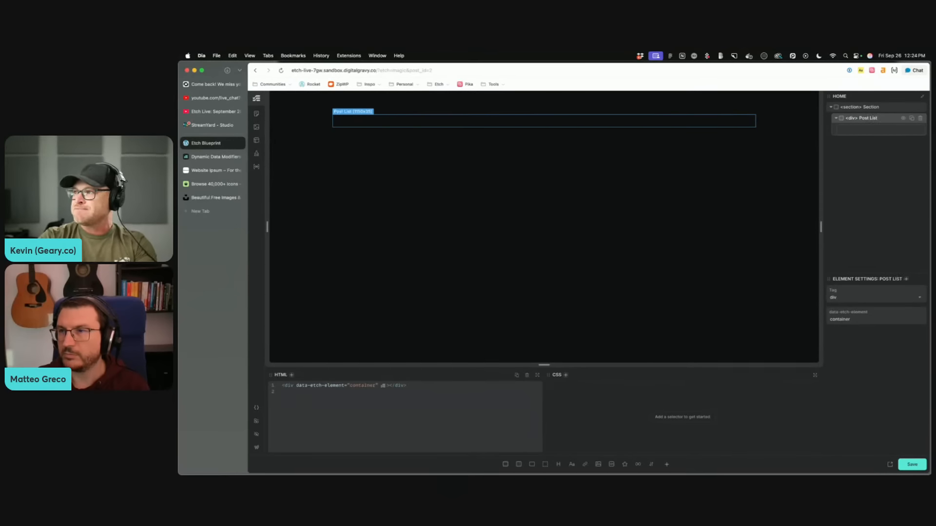
left_click(532, 464)
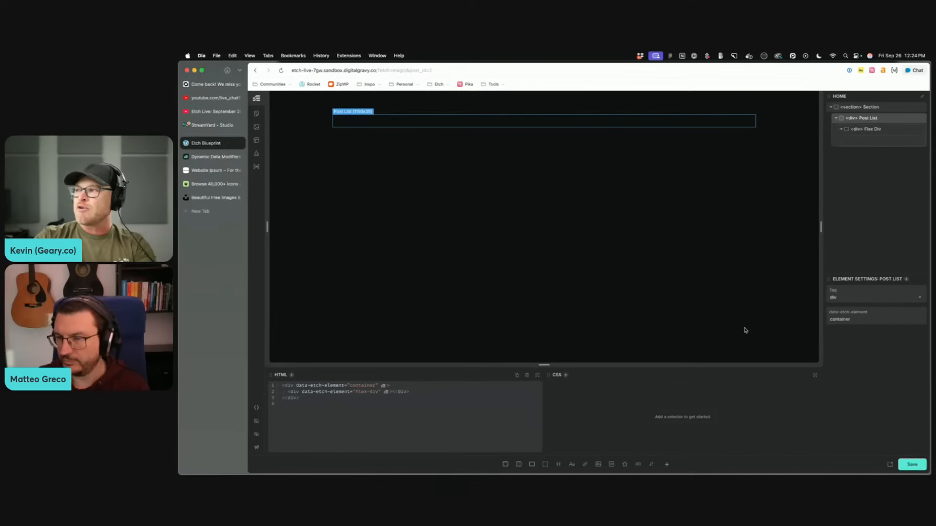
Step: Rename the flex div in Post List as "Post Card" and change its tag to article
double_click(865, 129)
type("Post")
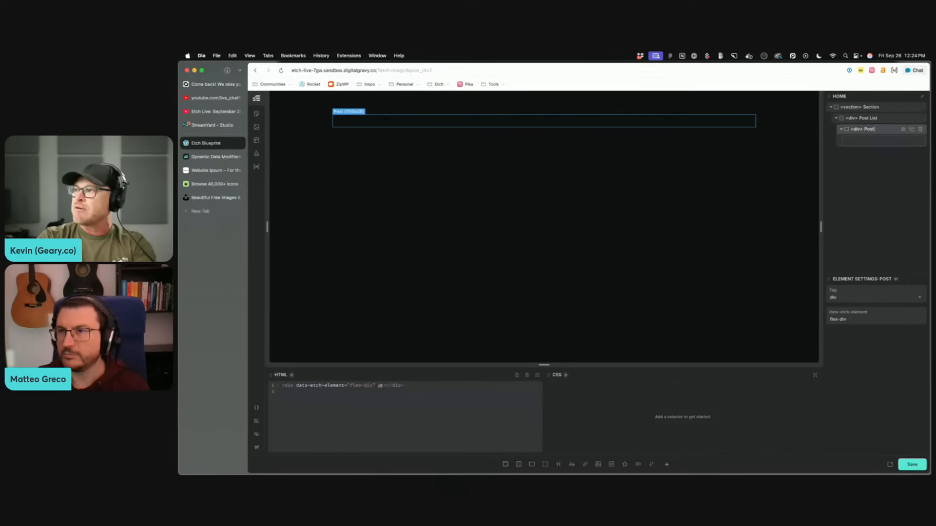
type(" Card")
double_click(855, 129)
type("article")
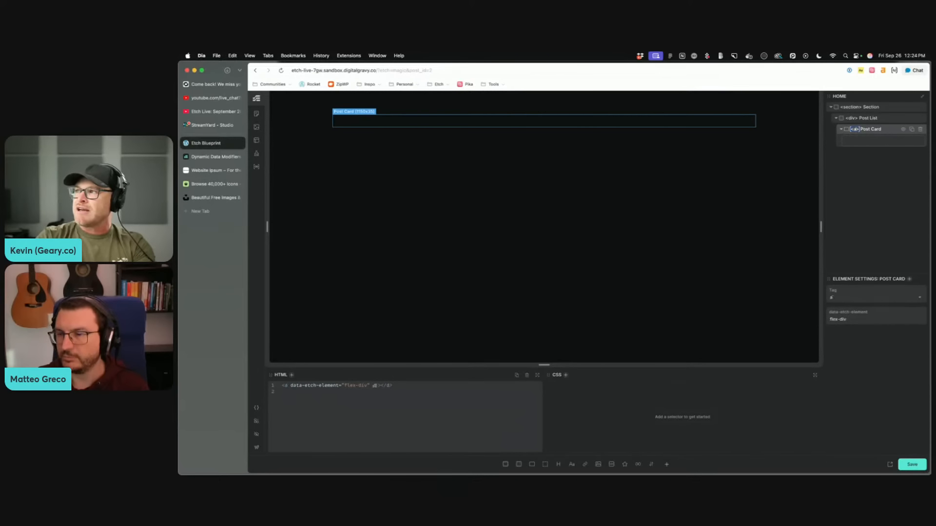
key("Return")
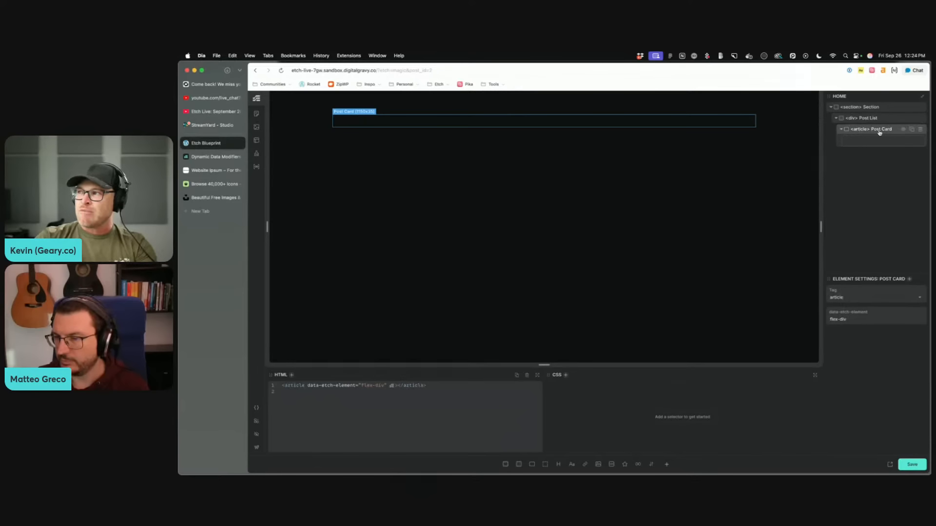
right_click(877, 130)
left_click(829, 183)
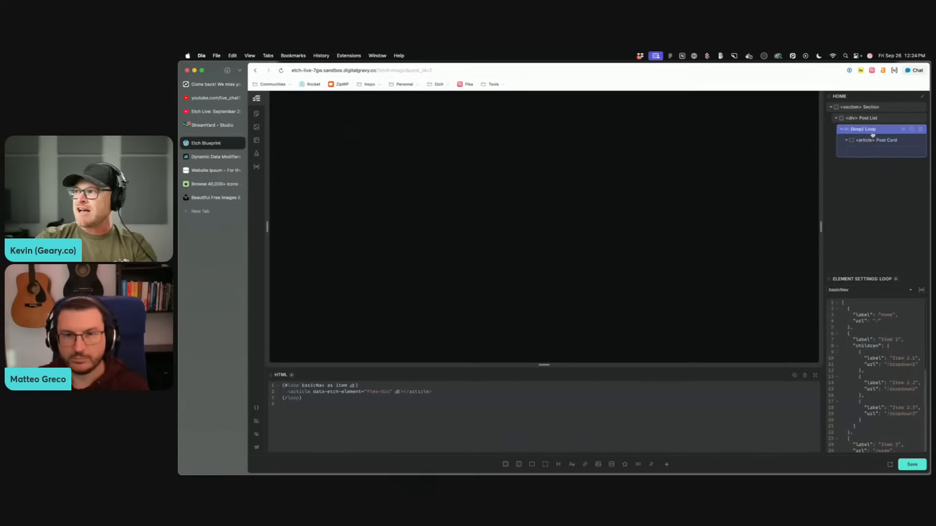
left_click(922, 130)
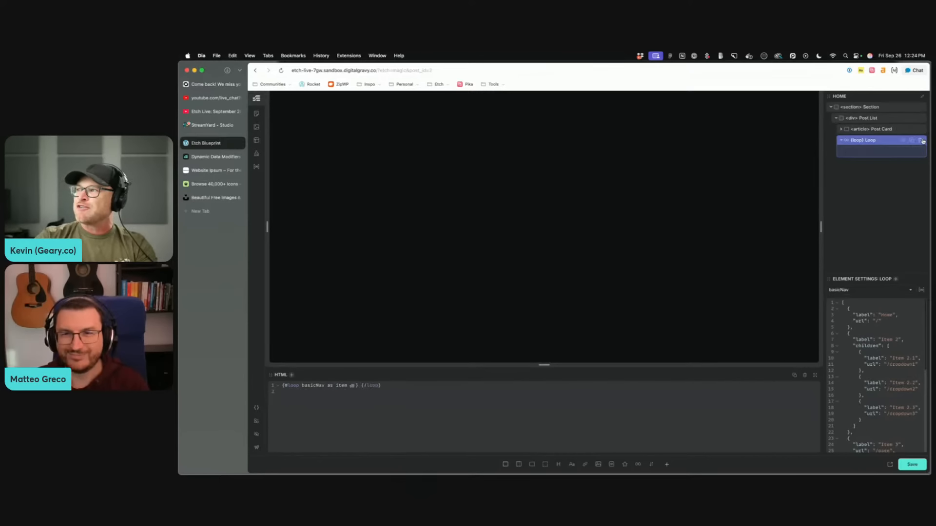
left_click(921, 140)
right_click(877, 131)
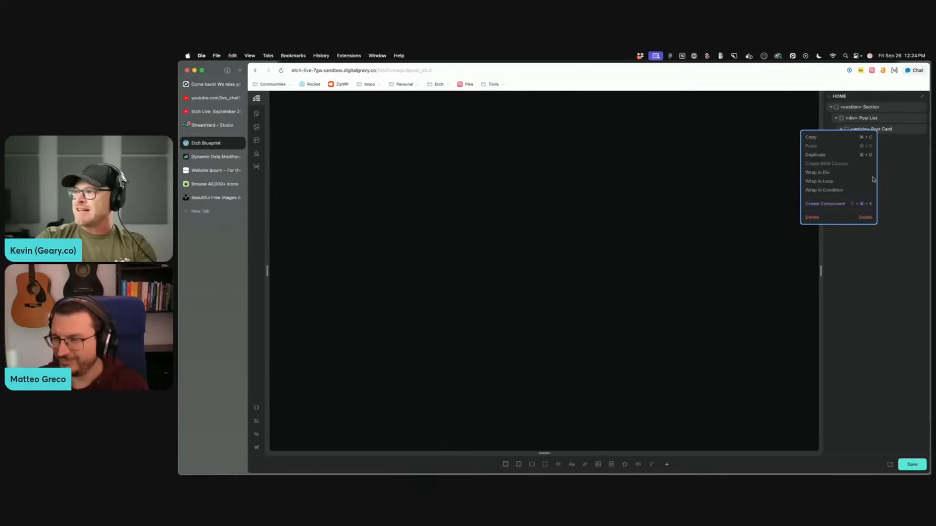
left_click(902, 179)
Step: Convert the Post List container to a list with the Post Card nested in a list item
right_click(870, 118)
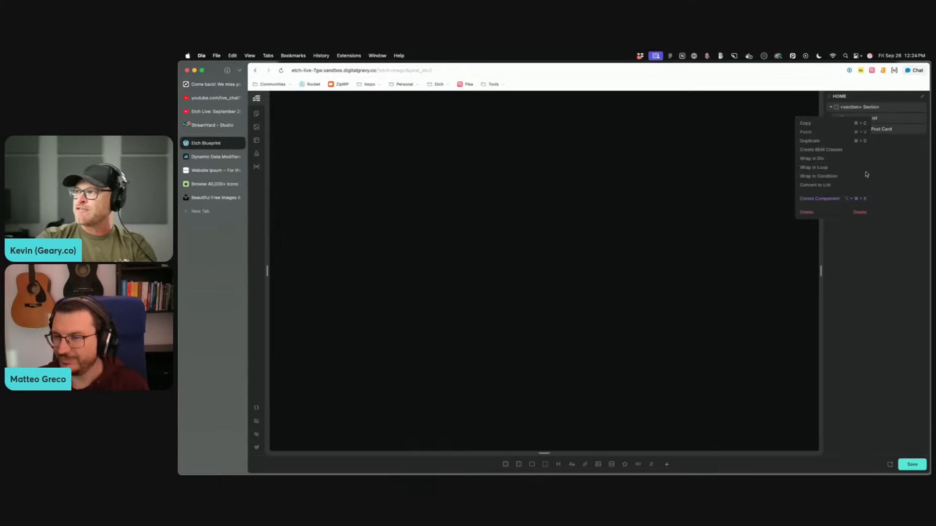
left_click(819, 185)
left_click(877, 131)
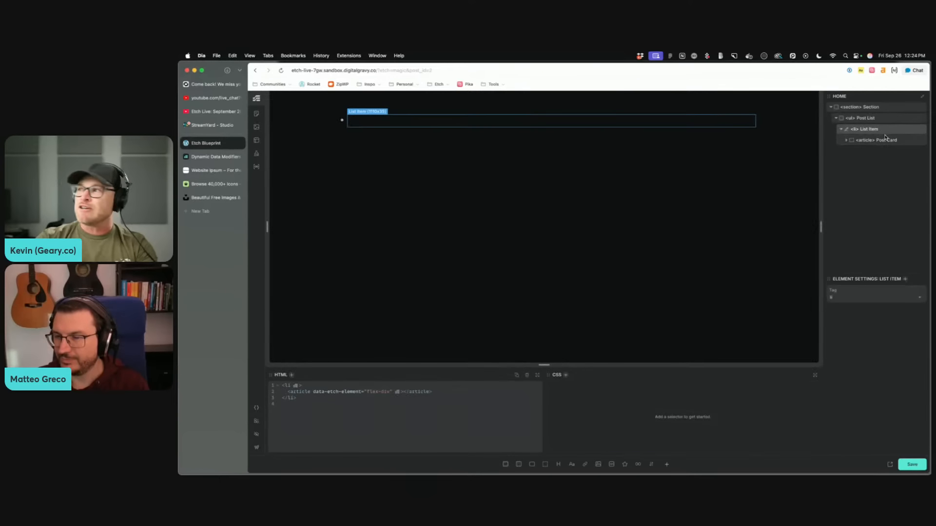
left_click(884, 139)
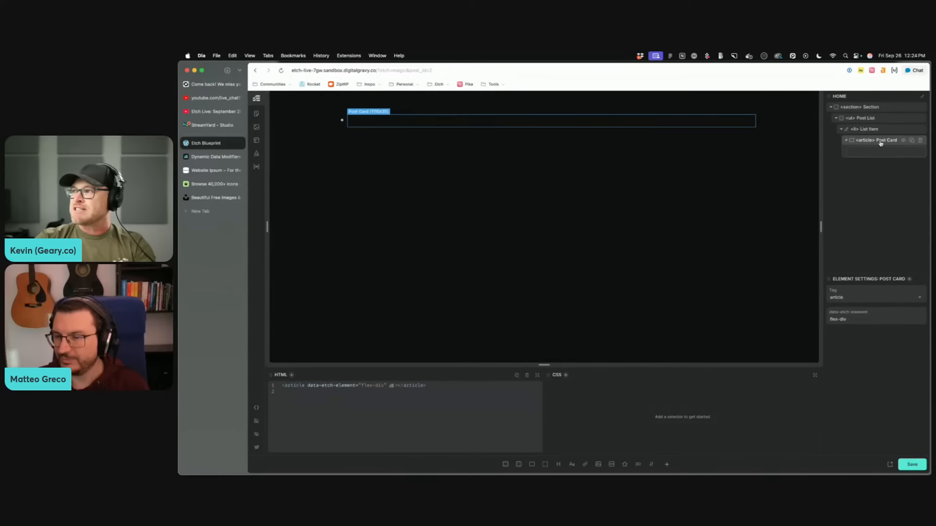
Step: Add the class "post-list" to the Post List element
left_click(870, 118)
key("super+Return")
type("post-list")
key("Return")
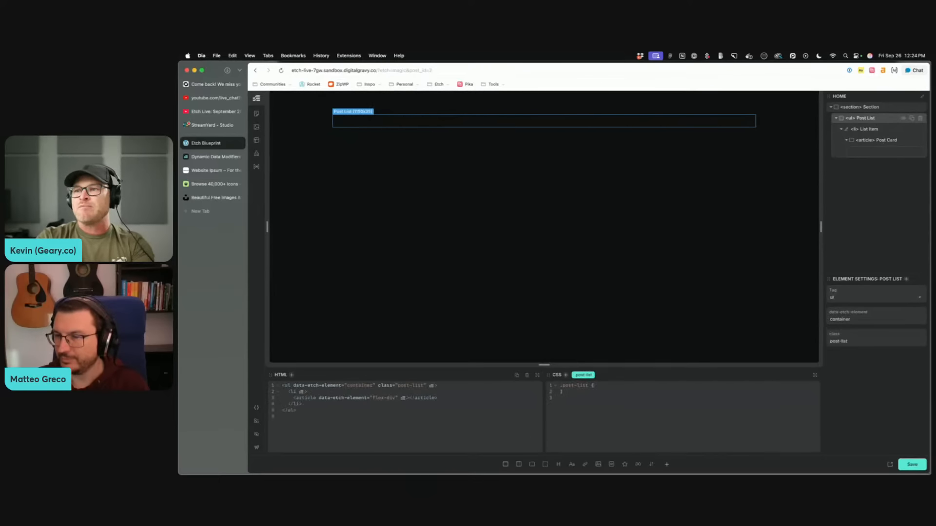
Step: Add two flex divs inside the Post Card article
left_click(888, 141)
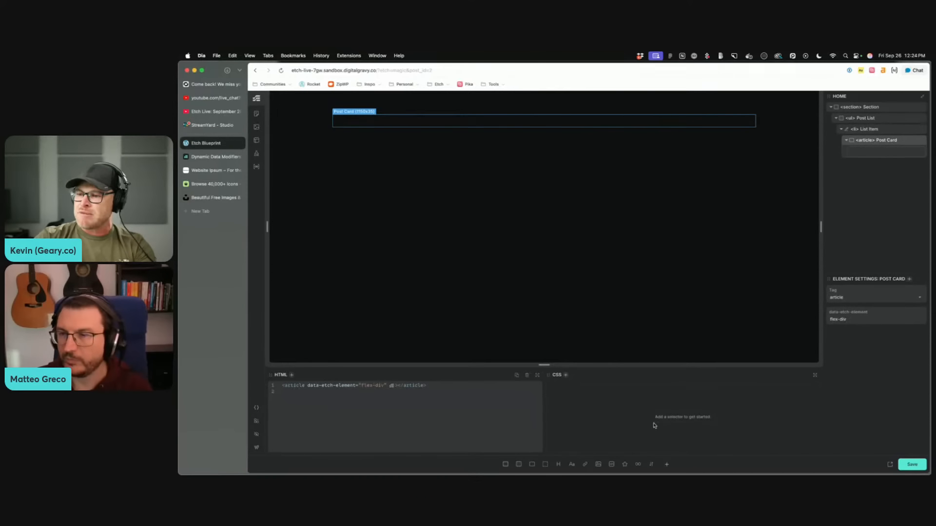
left_click(528, 464)
left_click(528, 465)
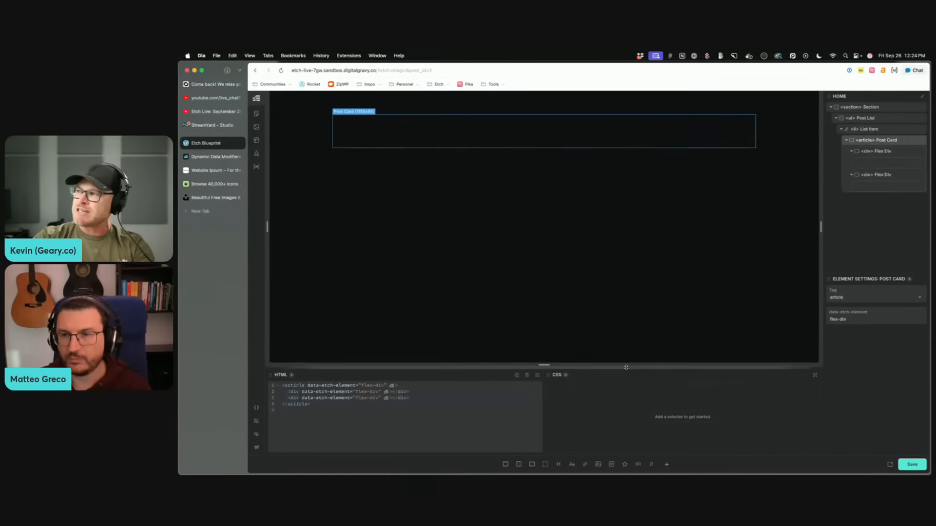
Step: Rename the Post Card's first flex div as "Content Wrapper" and the second as "Media Wrapper"
double_click(876, 151)
type("Content Wrapper")
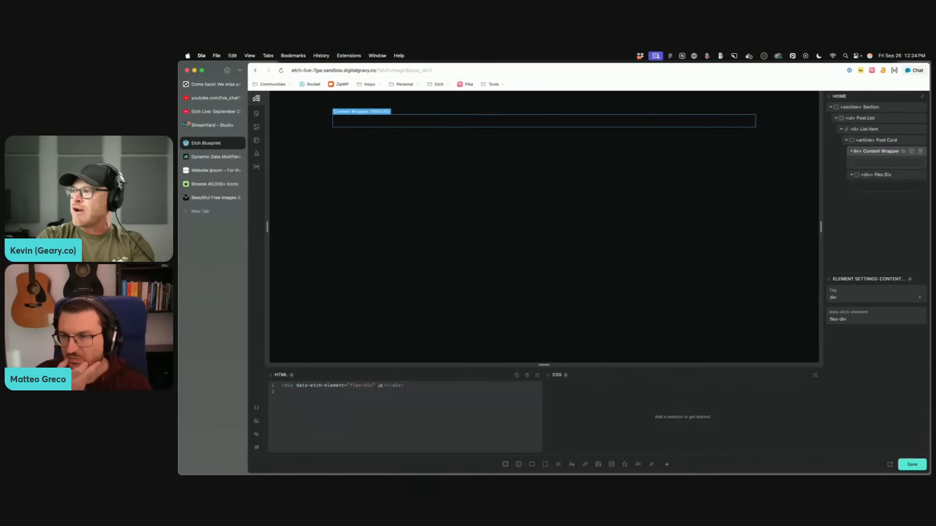
double_click(881, 175)
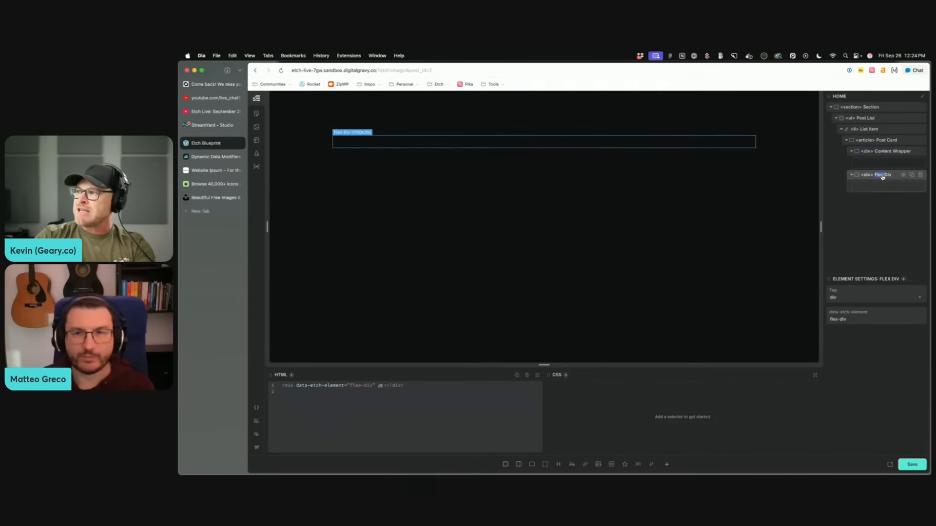
type("Media")
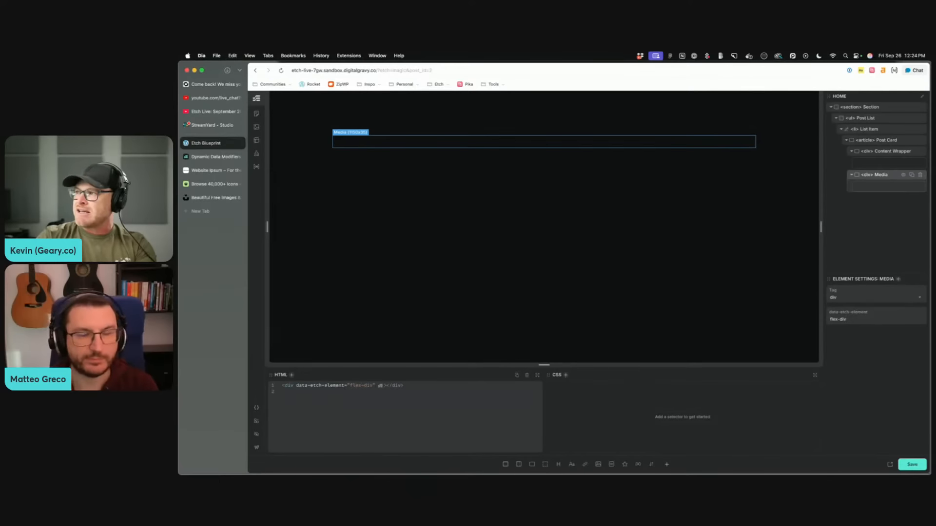
double_click(881, 176)
type("Wrapper")
key("Return")
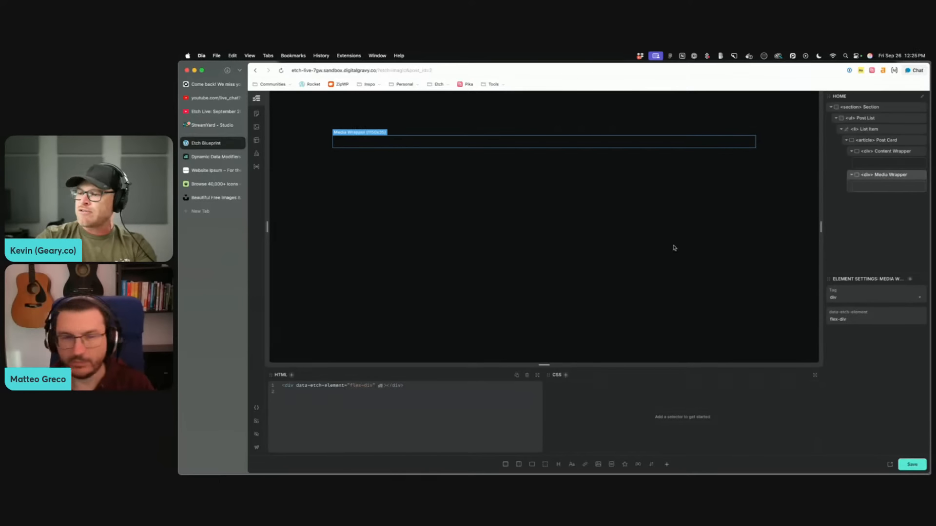
Step: Add an image named "Media" inside Media Wrapper and change the wrapper's tag to figure
left_click(599, 465)
double_click(880, 186)
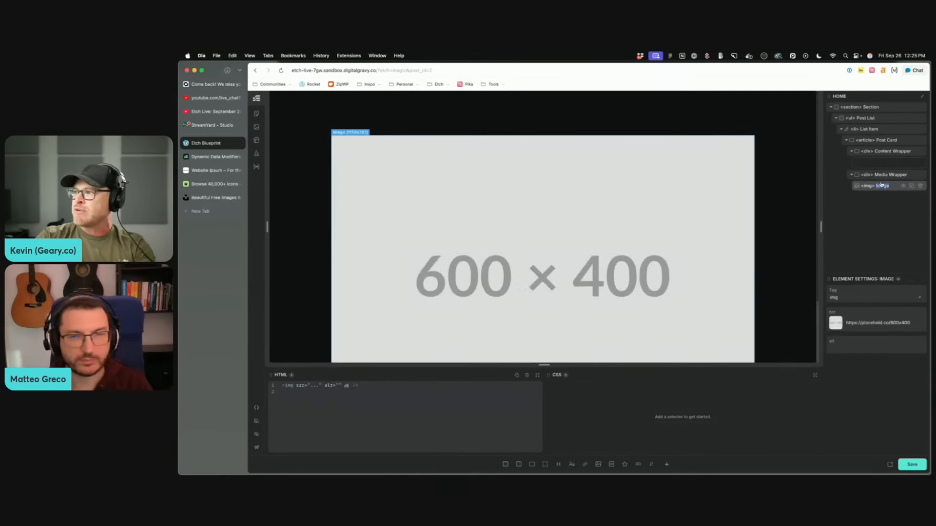
type("Media")
key("Return")
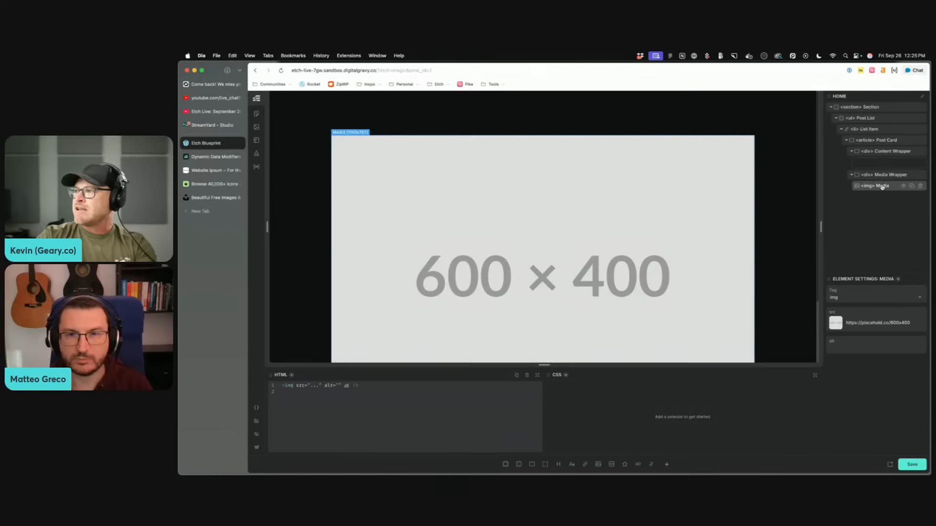
left_click(866, 176)
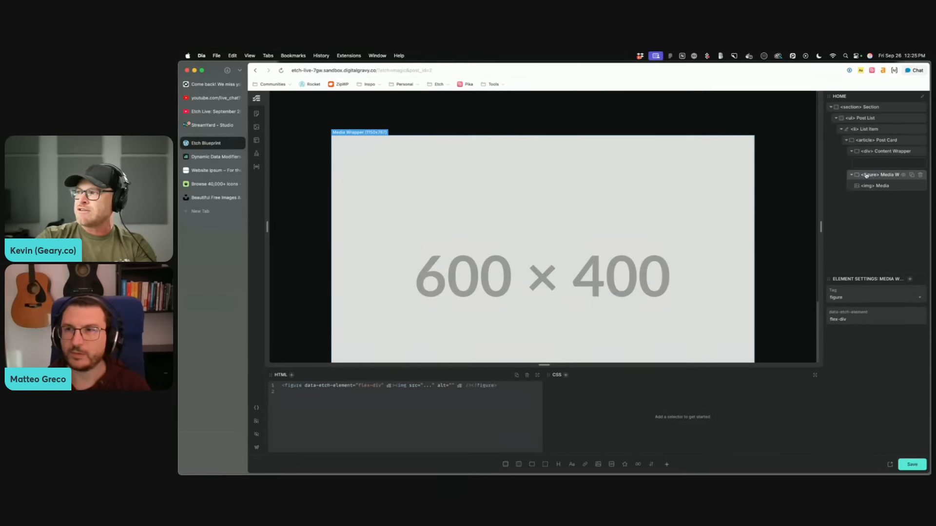
left_click(851, 175)
Step: Add a heading and a text element inside Content Wrapper
left_click(886, 152)
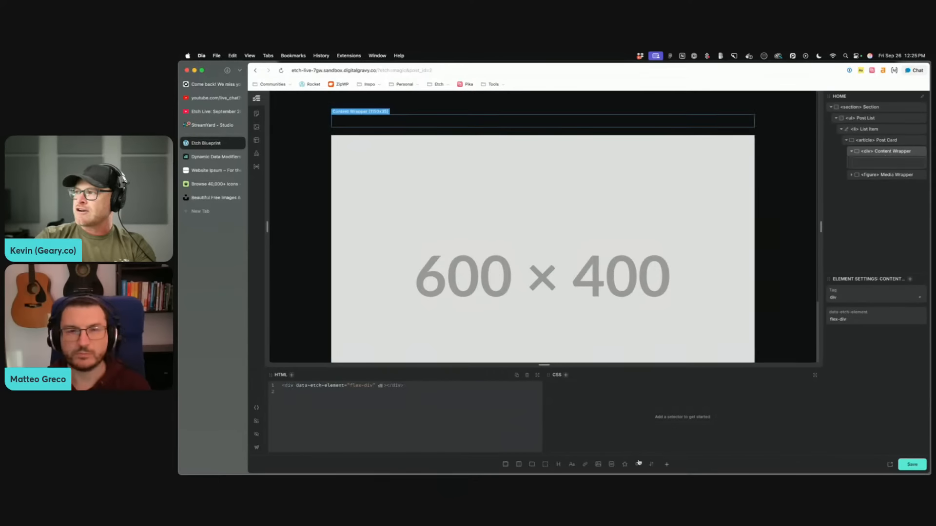
left_click(559, 465)
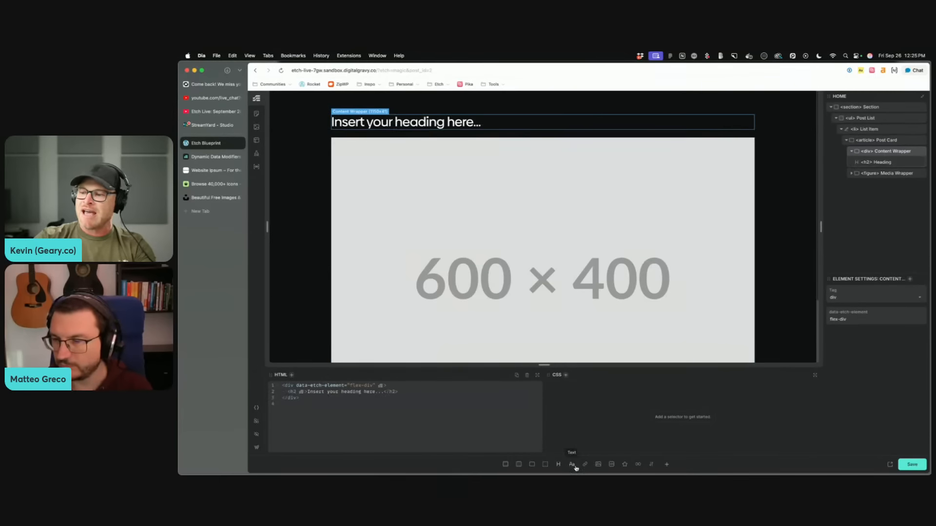
left_click(573, 466)
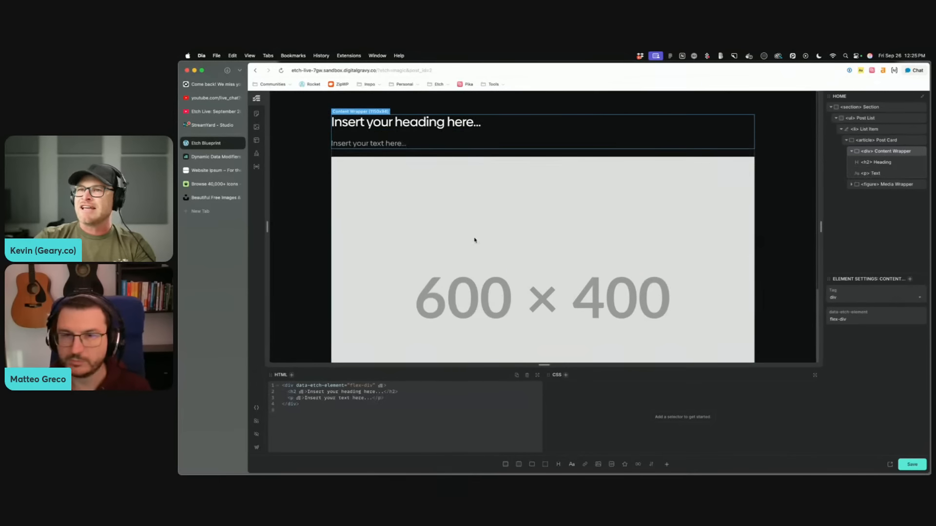
Step: Rename the text element in Content Wrapper as "Read More"
left_click(356, 145)
double_click(875, 173)
type("read")
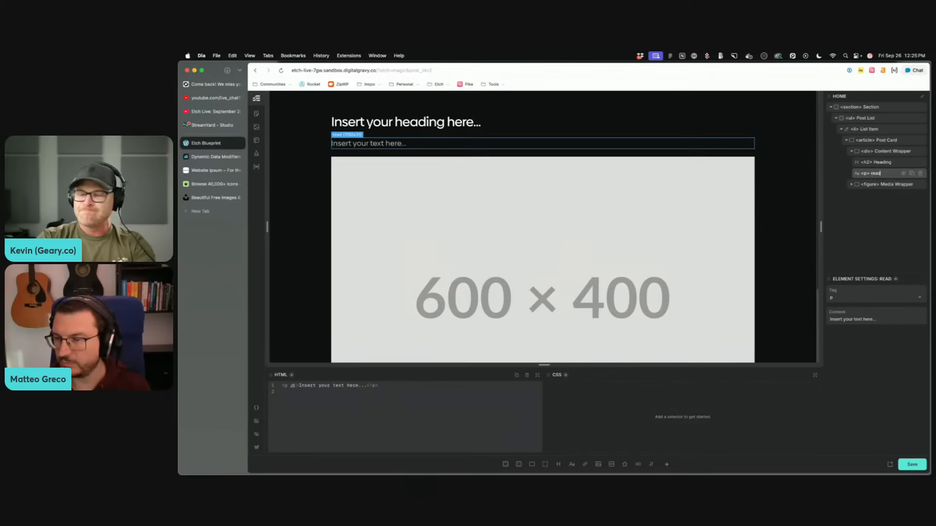
key("BackSpace")
key("BackSpace")
key("BackSpace")
key("BackSpace")
type("Read M")
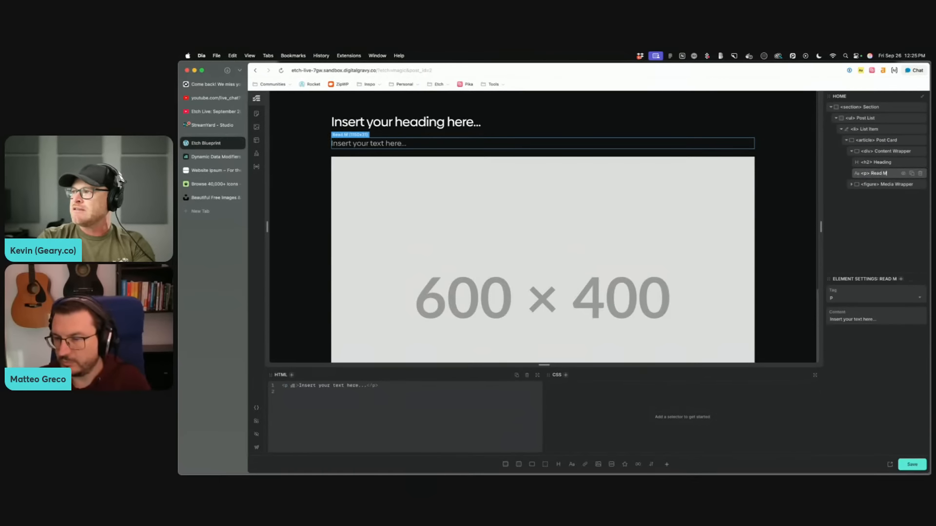
type("ore")
Step: Insert a link inside the card's heading and delete the heading's own placeholder text from the HTML
left_click(880, 164)
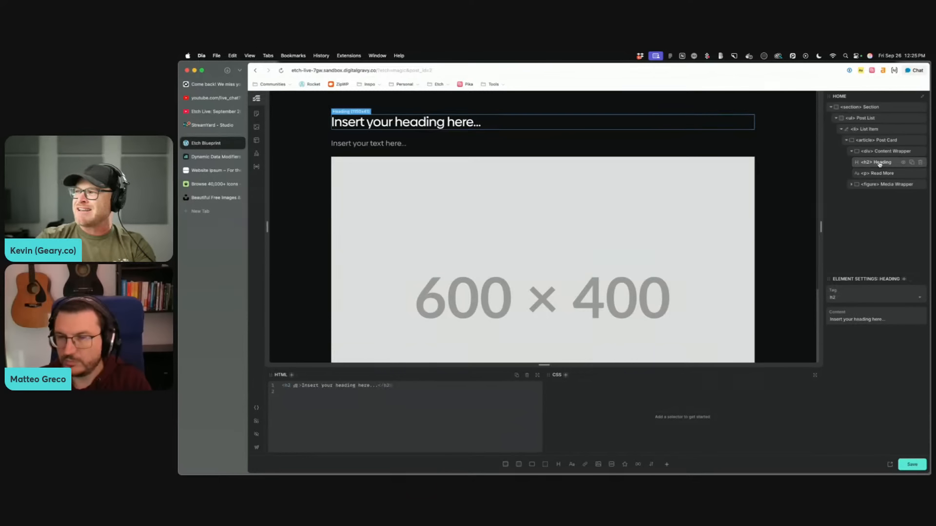
left_click(584, 464)
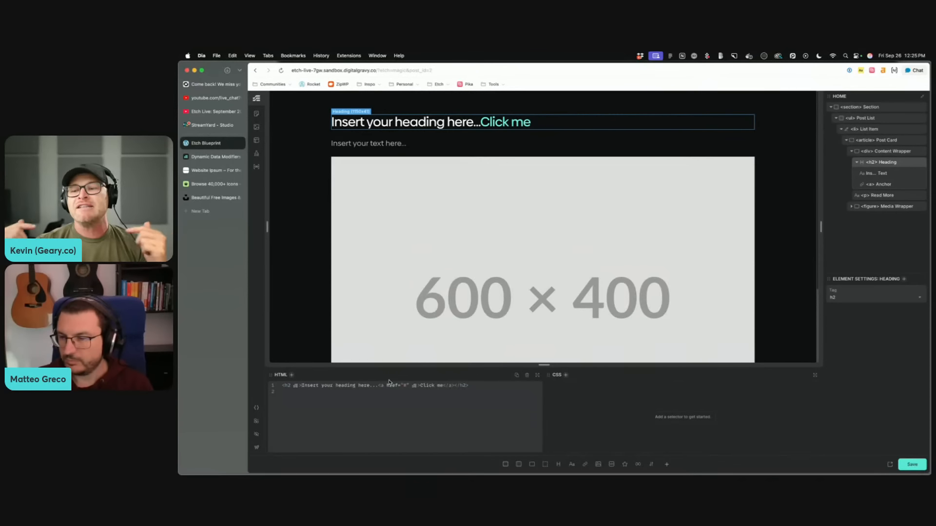
left_click_drag(386, 386, 304, 385)
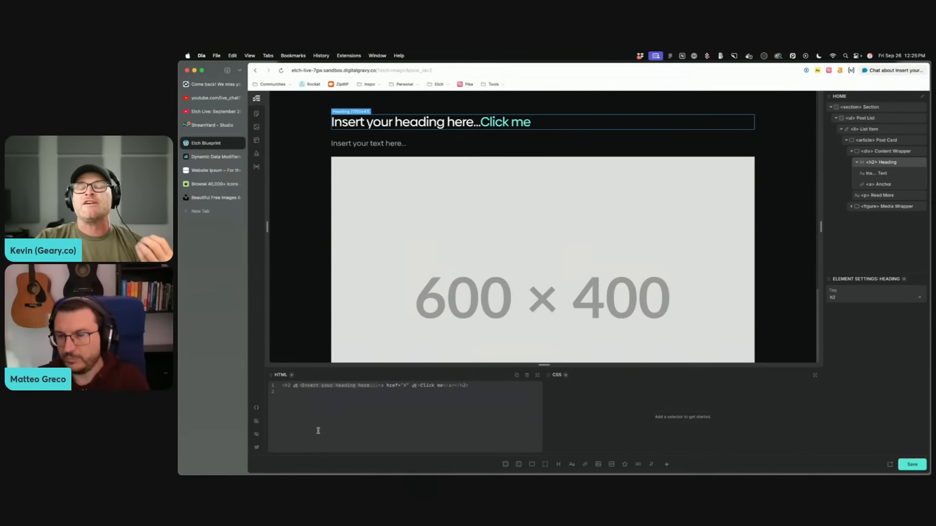
left_click_drag(420, 385, 443, 385)
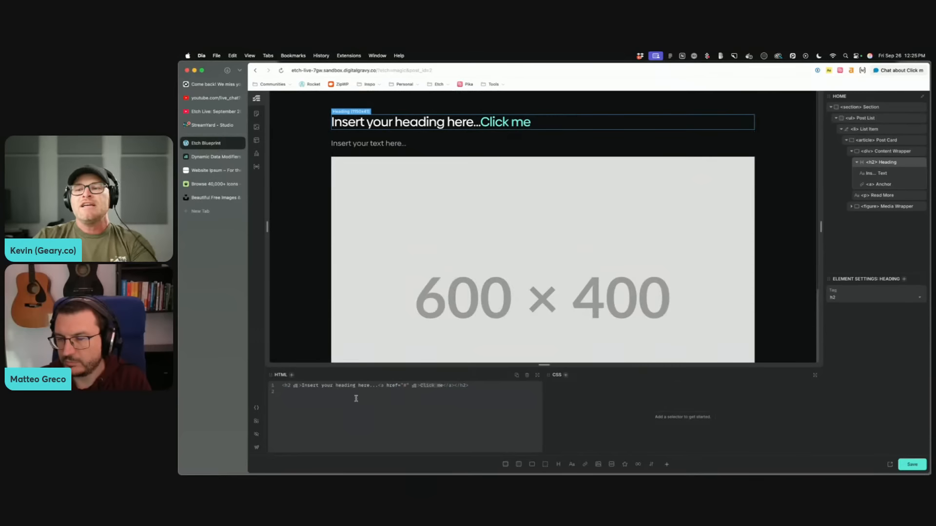
left_click(301, 387)
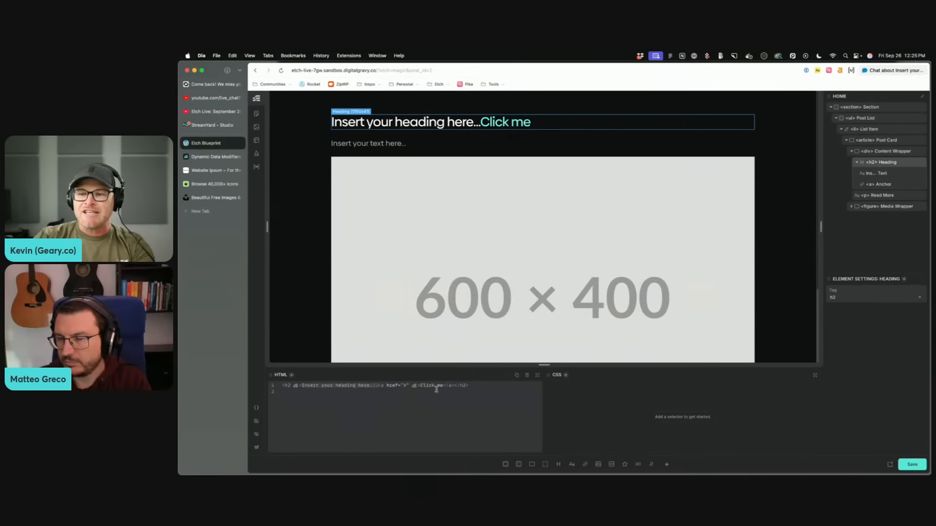
key("BackSpace")
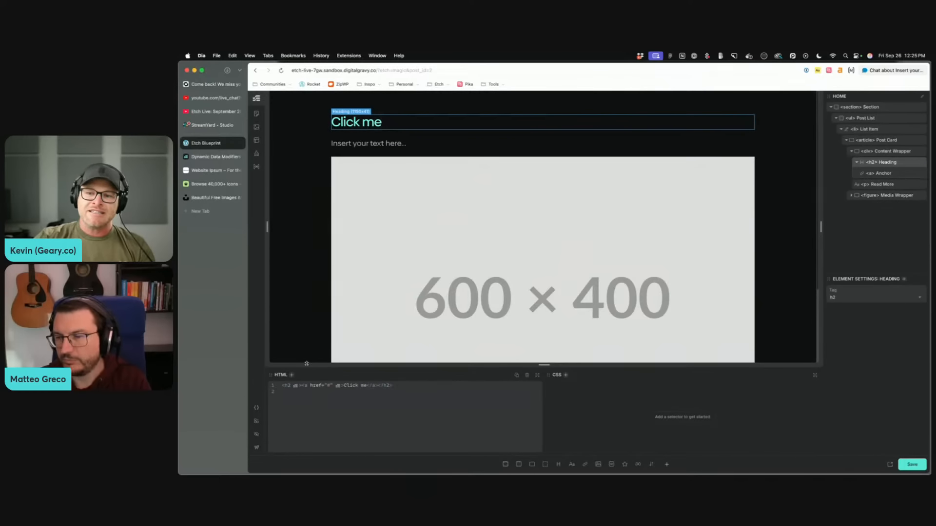
Step: Set the heading link's content to "This is the title"
left_click(356, 122)
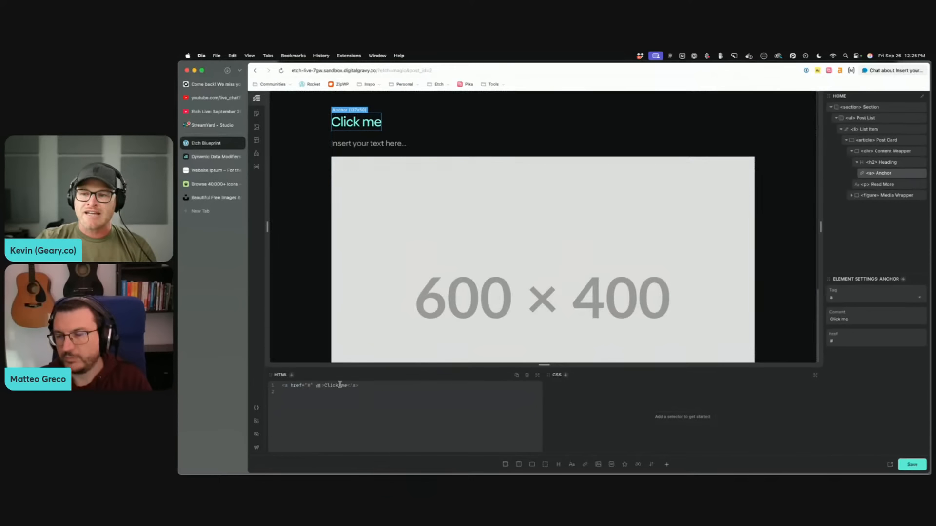
triple_click(856, 320)
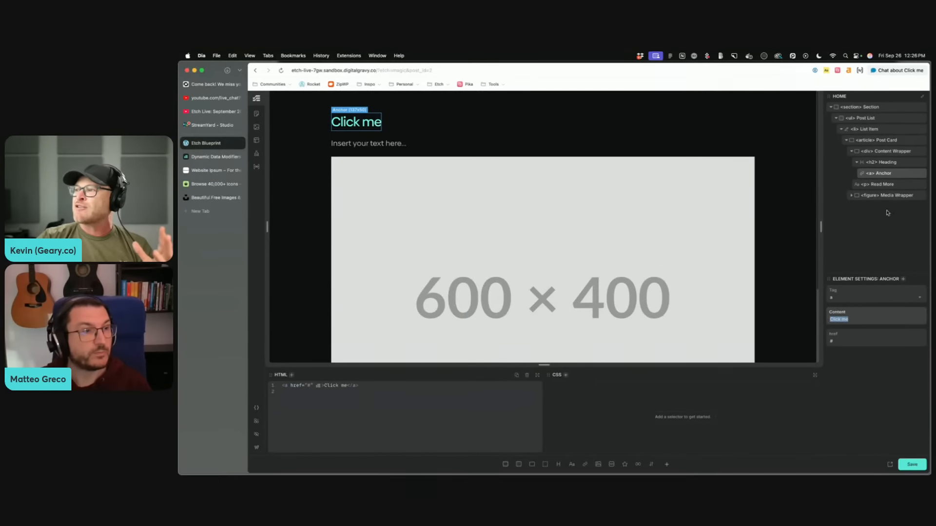
type("This is the title")
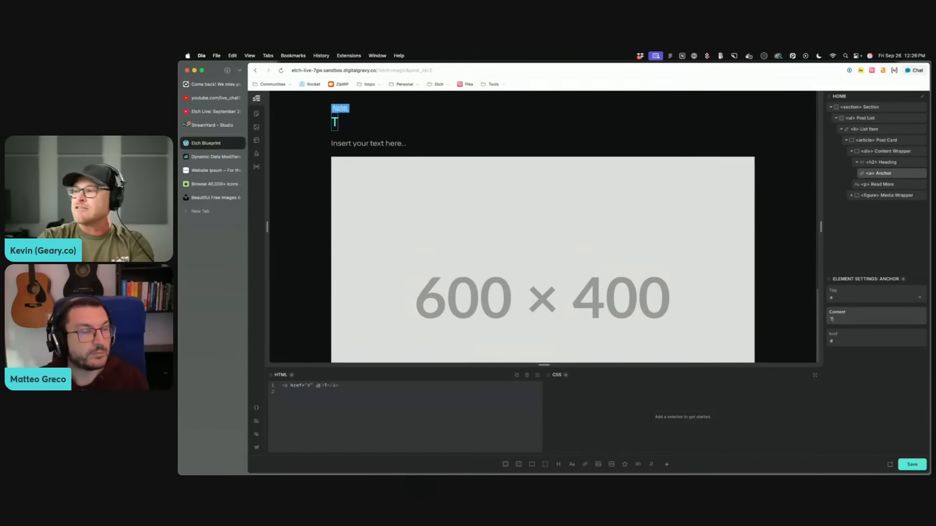
Step: Review the post card's element structure, including its content wrapper, media wrapper and their nested elements
left_click(880, 185)
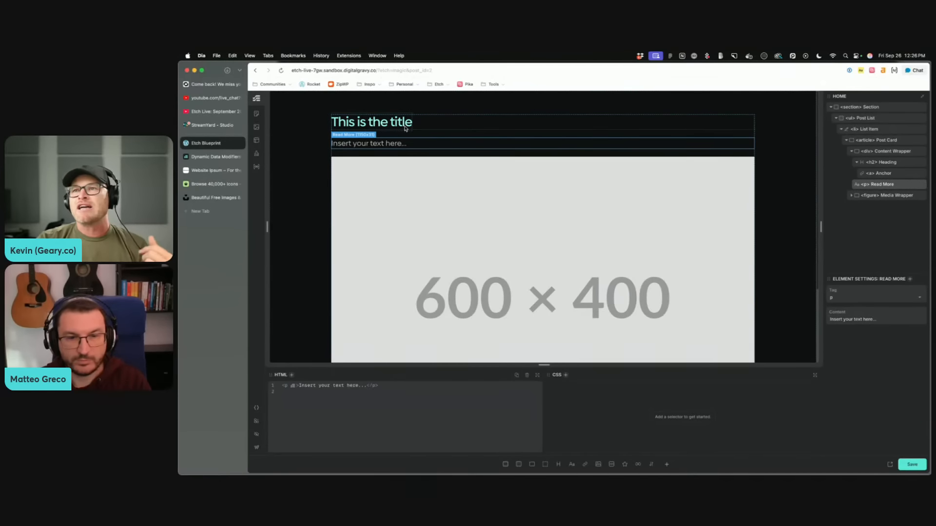
left_click(433, 134)
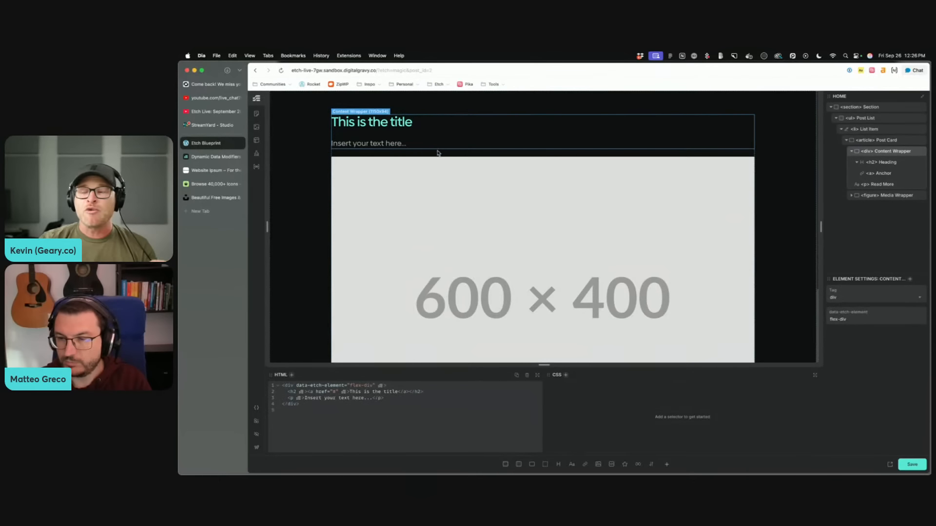
left_click(429, 154)
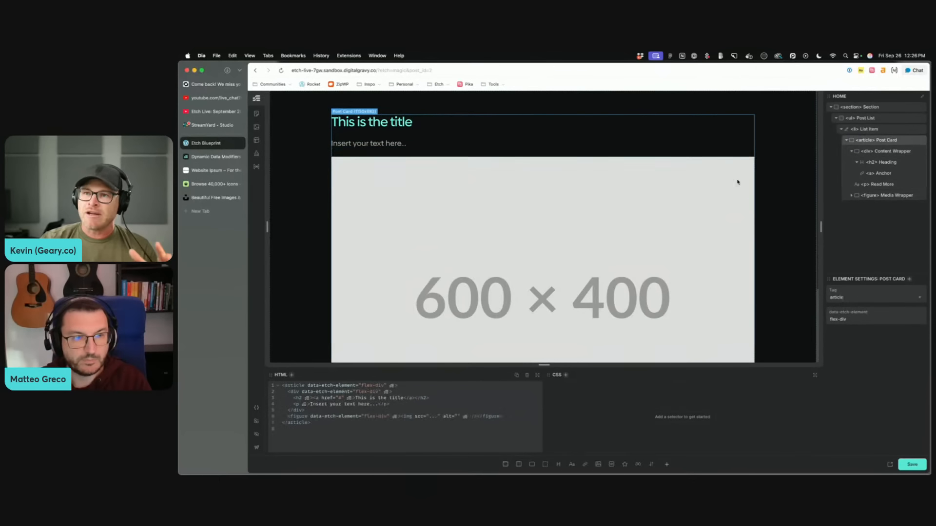
left_click(851, 151)
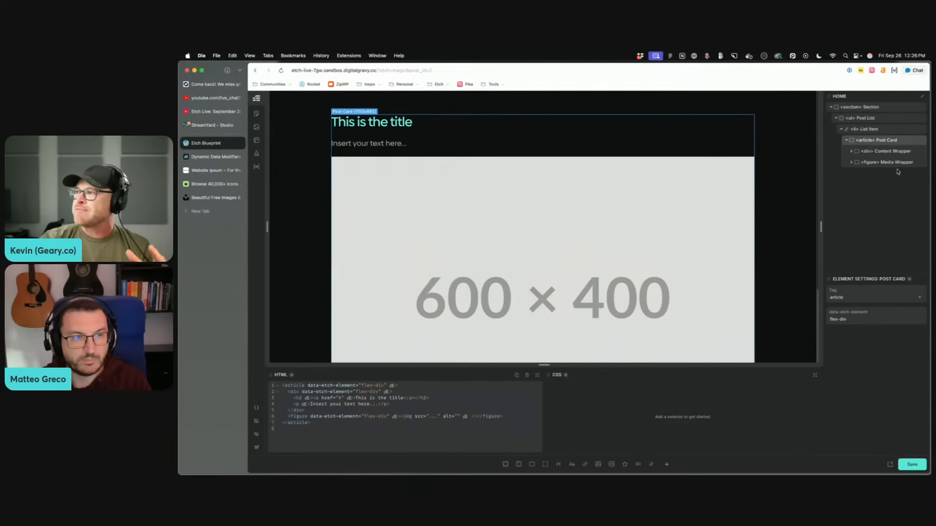
left_click(887, 162)
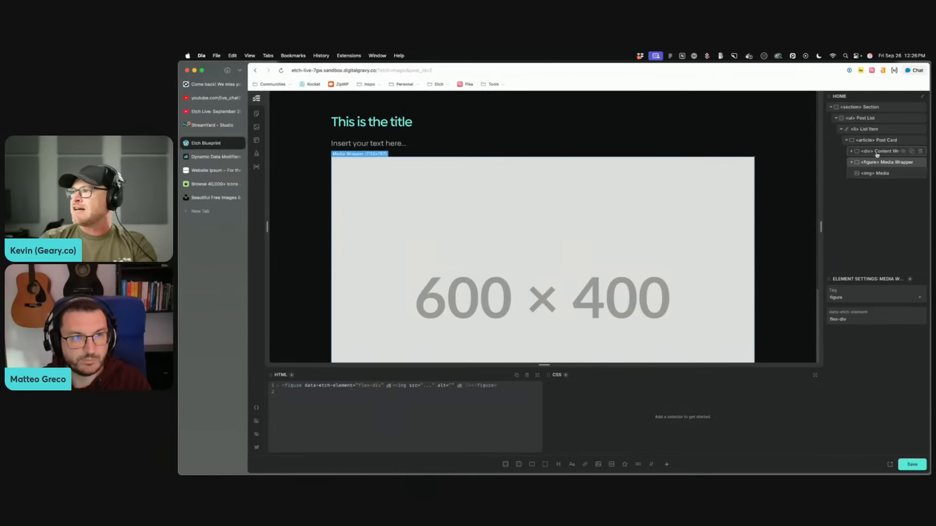
left_click(877, 152)
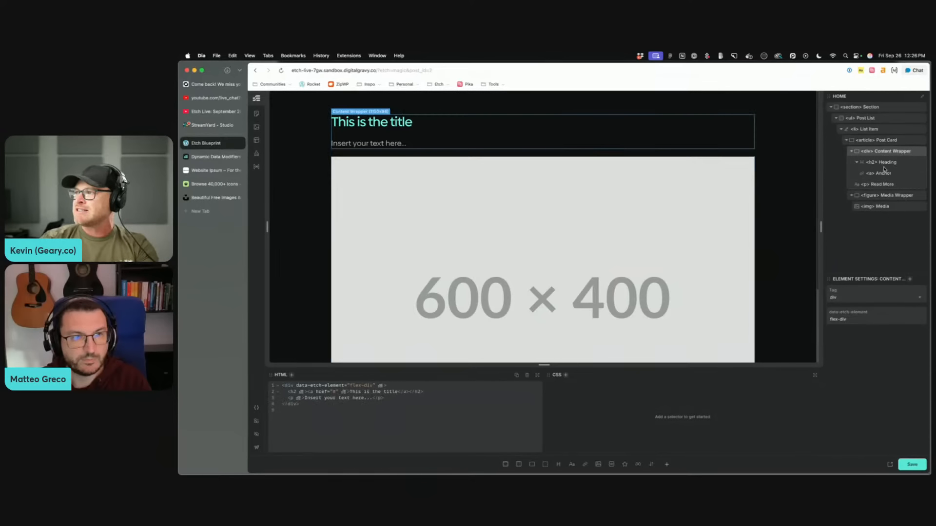
Step: Rename the card's heading element as "Title" and its nested anchor as "Link"
double_click(884, 163)
type("Title")
key("Return")
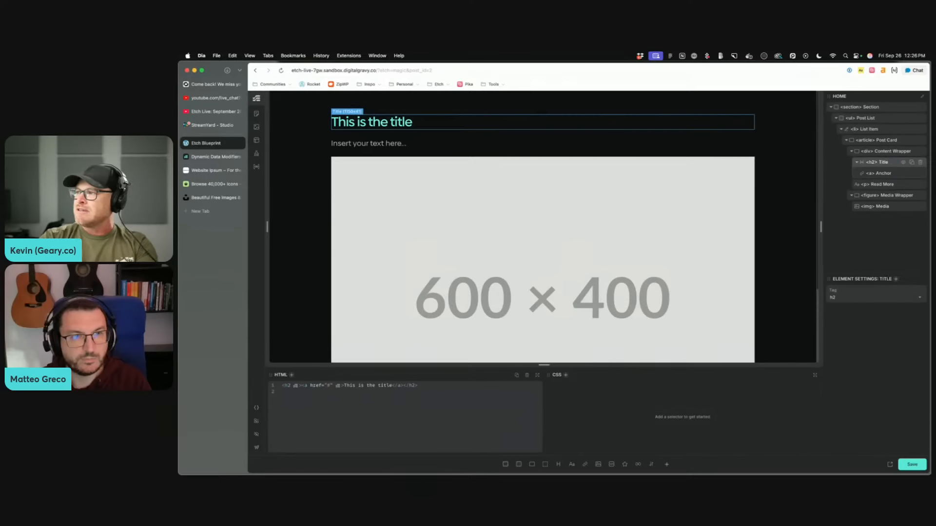
double_click(880, 173)
type("Li")
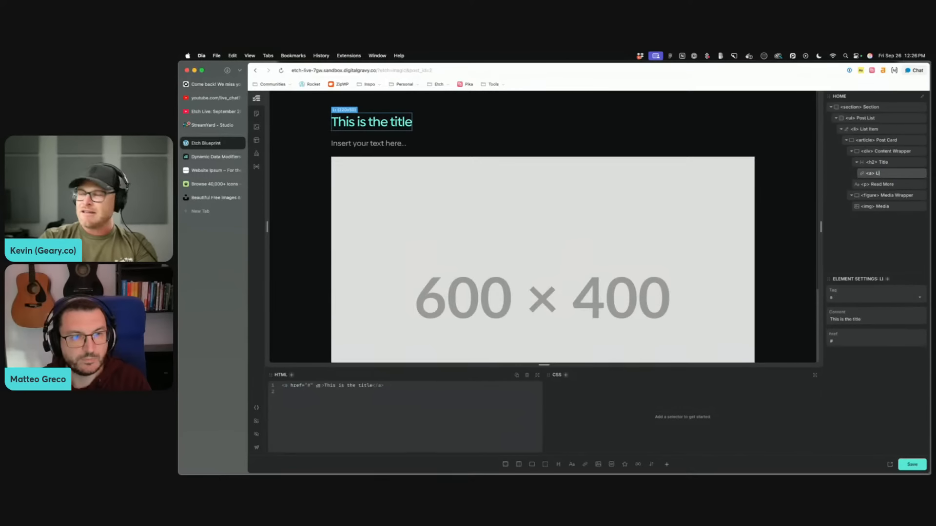
type("nk")
key("Return")
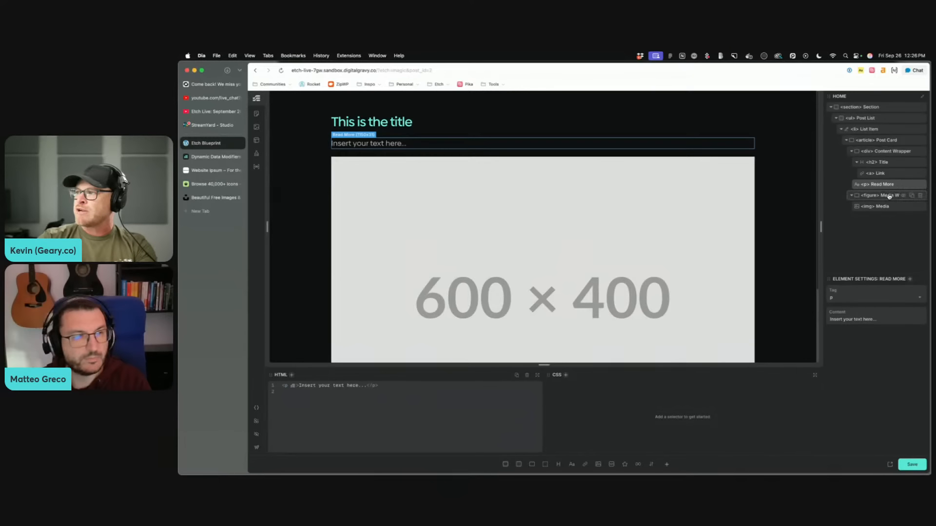
Step: Create BEM classes for the Post Card article and its nested elements
left_click(884, 195)
left_click(886, 205)
right_click(880, 147)
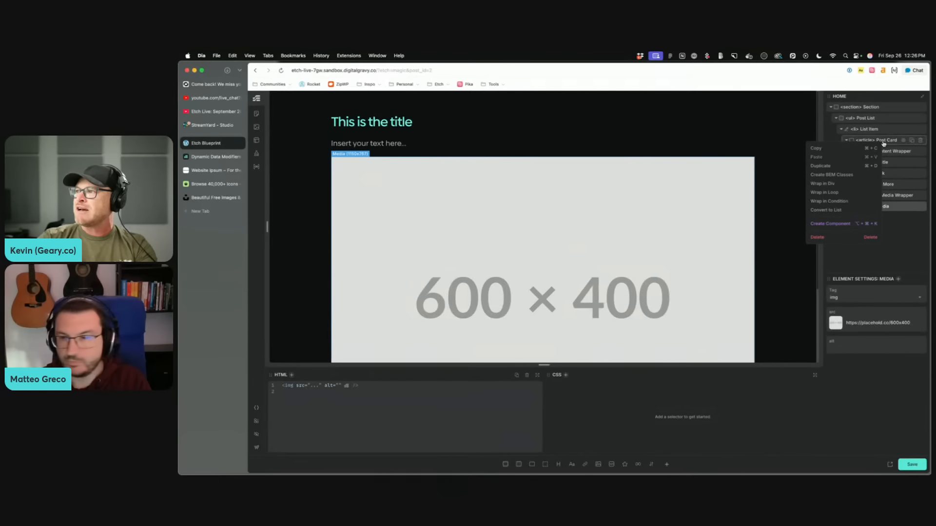
left_click(837, 175)
left_click(846, 141)
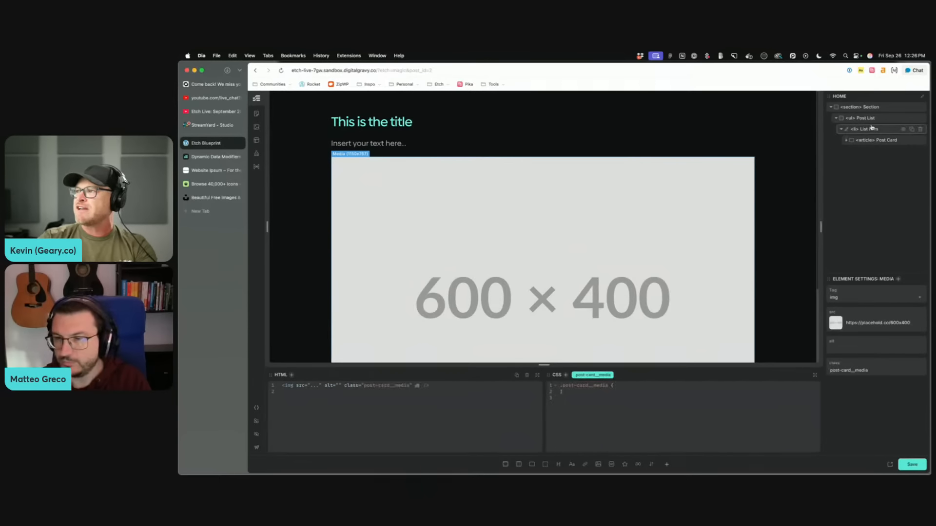
Step: Wrap the List Item in a loop and set the loop's source to the Recent Posts query
left_click(875, 129)
right_click(876, 130)
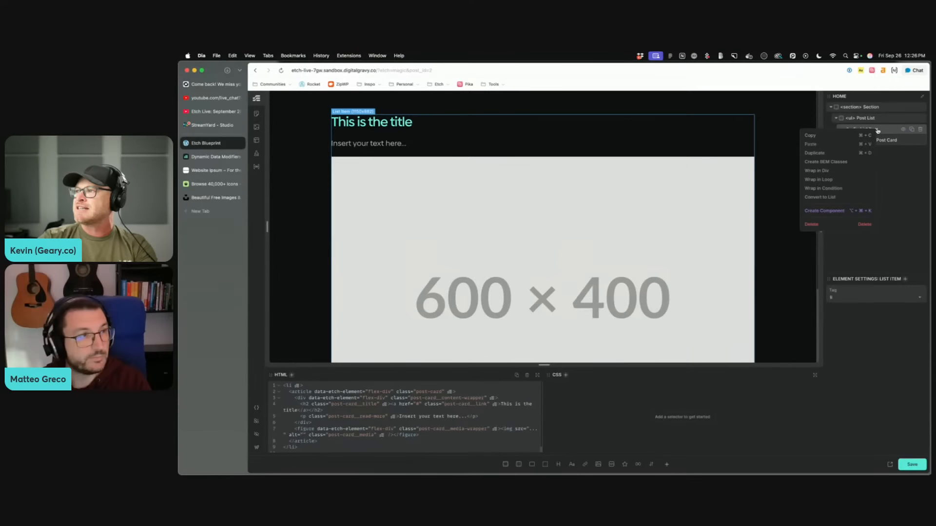
left_click(823, 180)
left_click(857, 290)
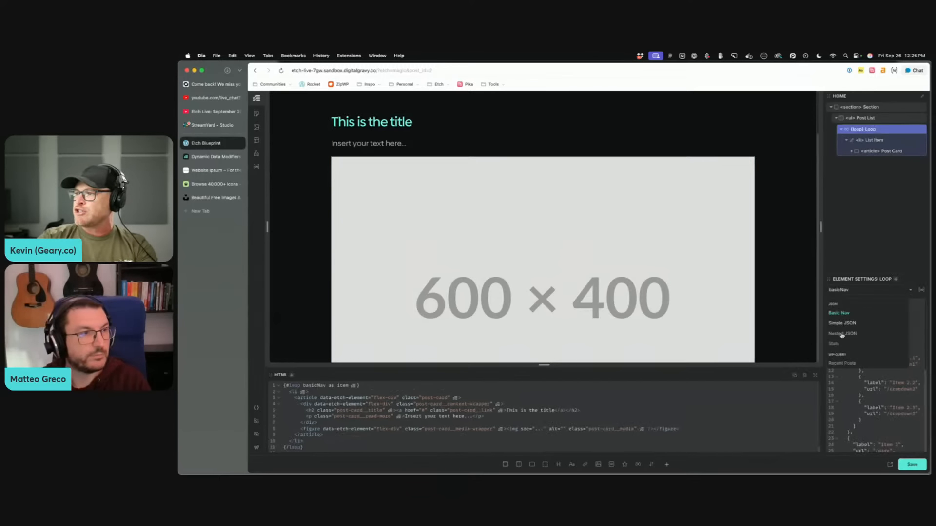
left_click(845, 364)
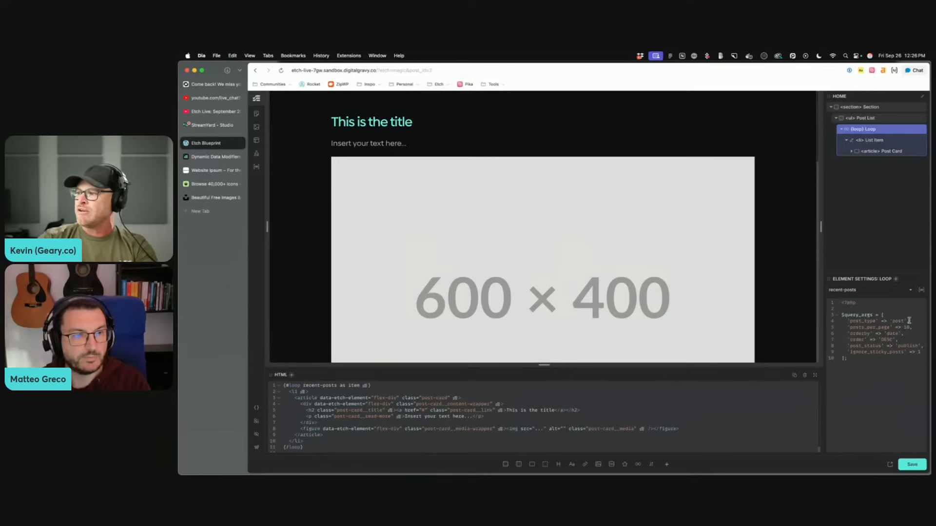
scroll(628, 179, "down", 10)
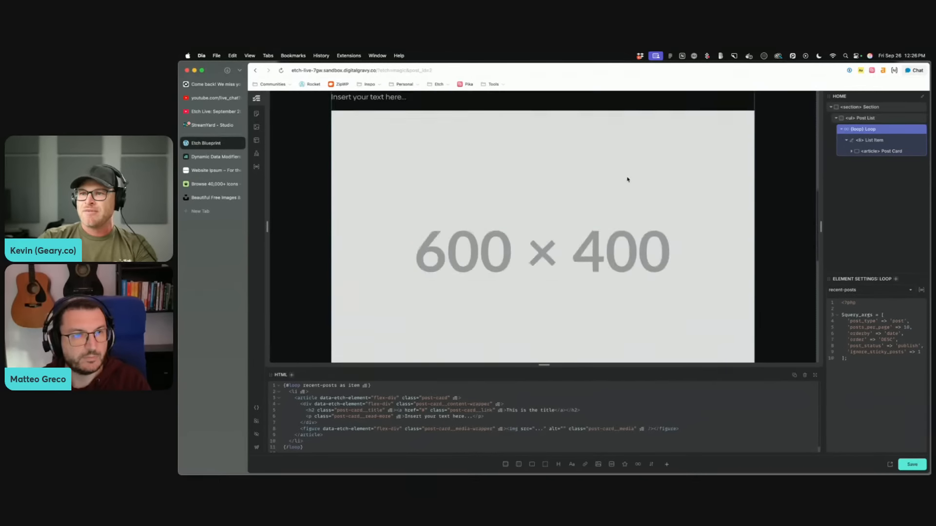
scroll(633, 170, "up", 3)
Step: Style .post-card with padding var(--card-padding), border var(--border) and border-radius var(--radius), and save the page
left_click(883, 140)
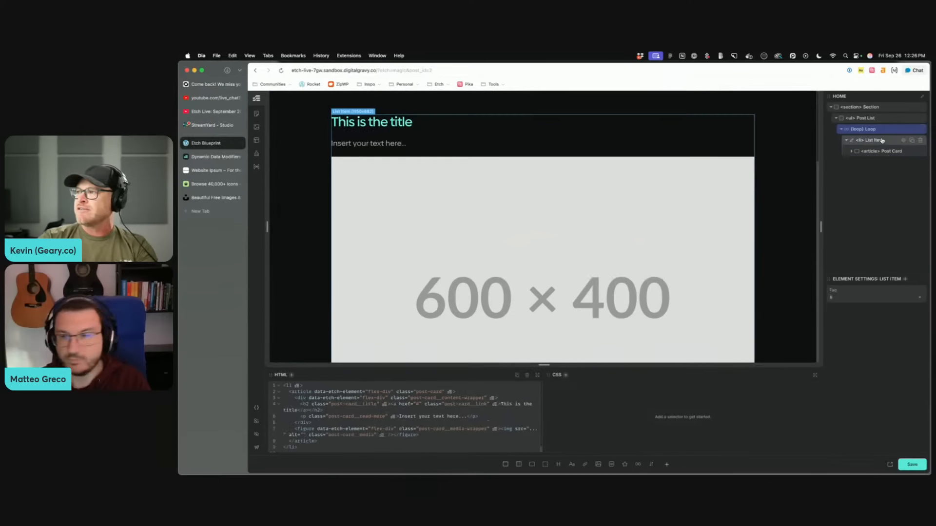
left_click(890, 152)
left_click(852, 153)
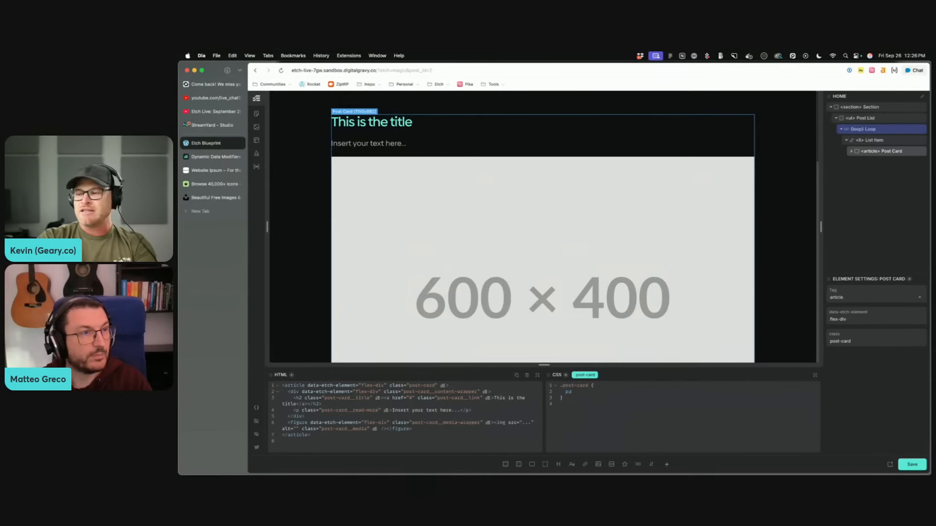
type("dding: var(--card-padding);   ")
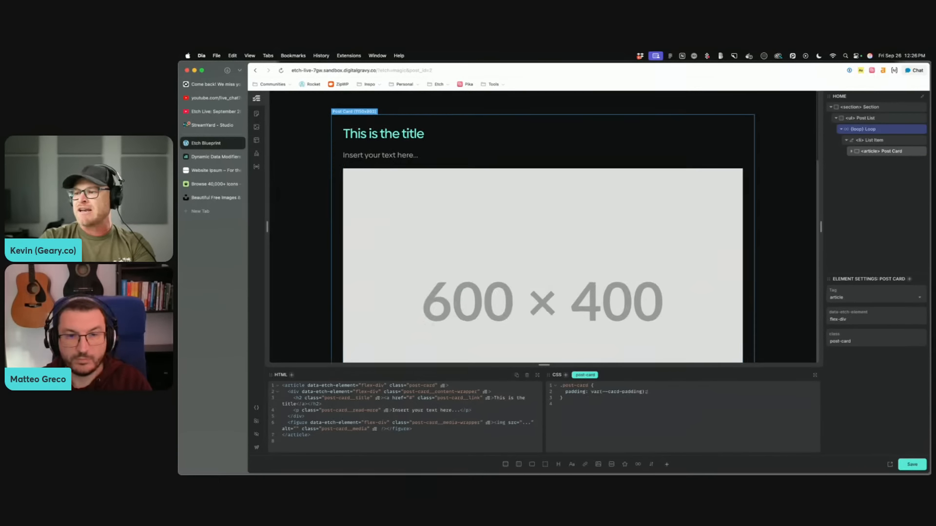
type("bord")
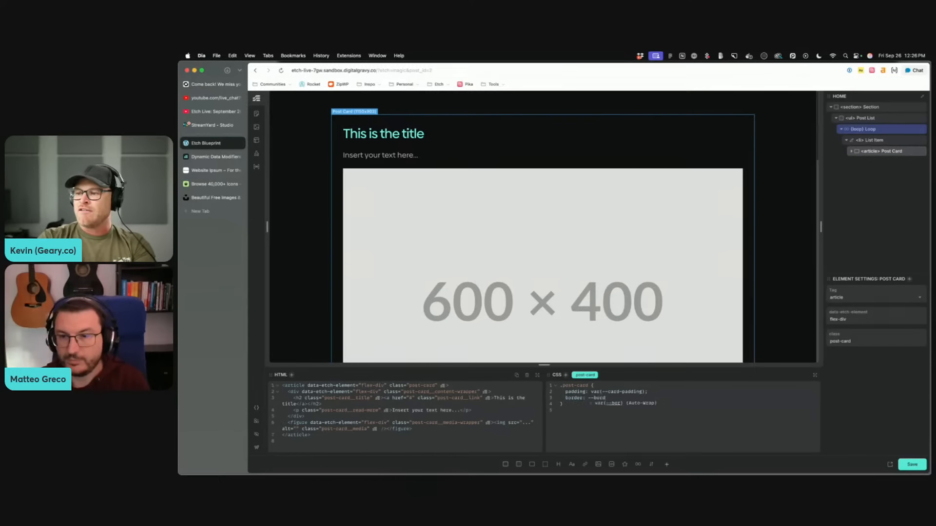
type("er: var(--border);   border-radius: --radius")
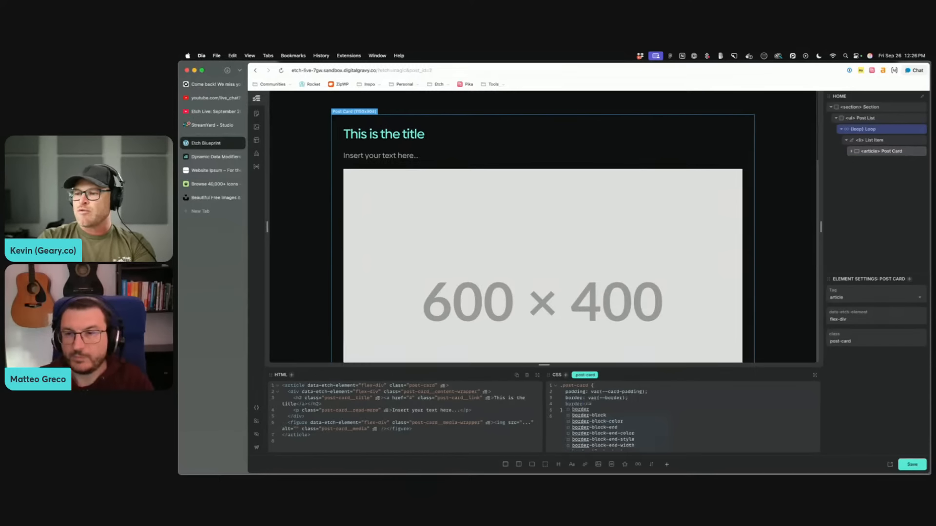
key("Return")
key("Return")
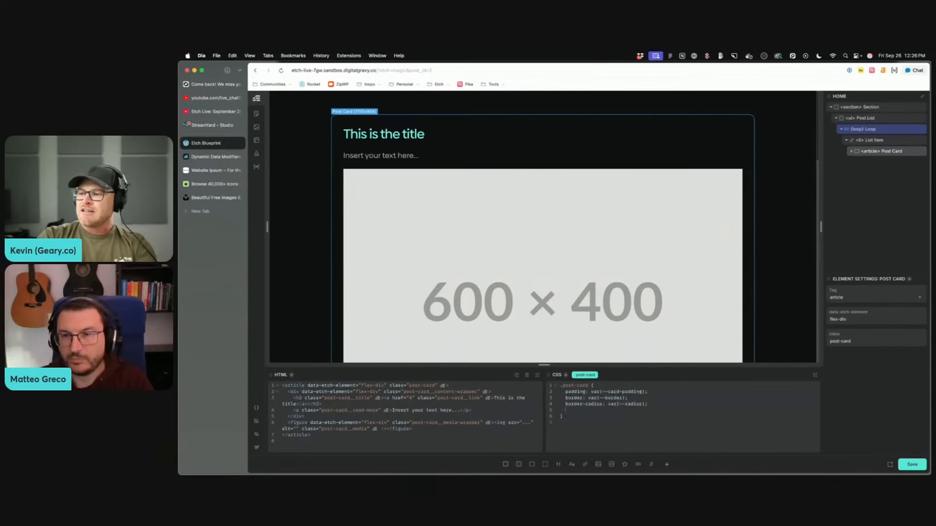
key("super+s")
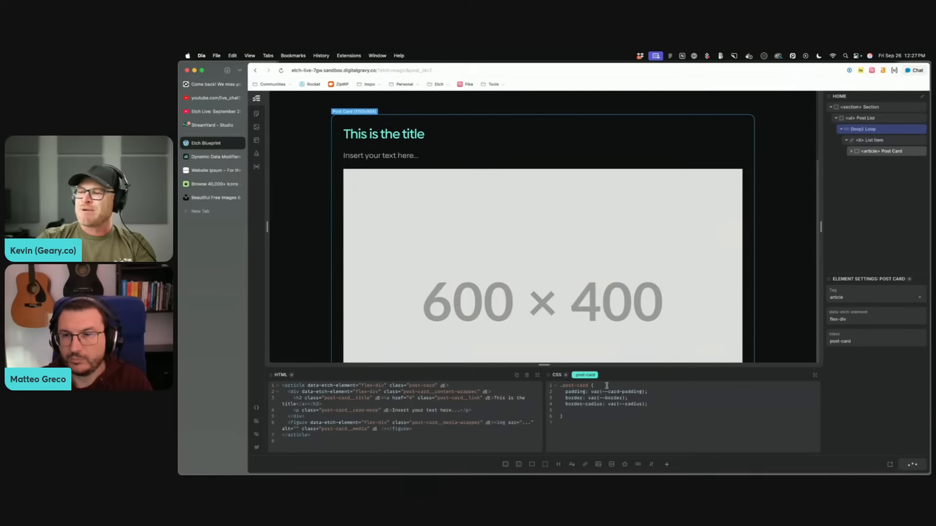
Step: Move the card's image above its content by setting order: -1 on .post-card__media-wrapper
left_click(892, 156)
left_click(887, 206)
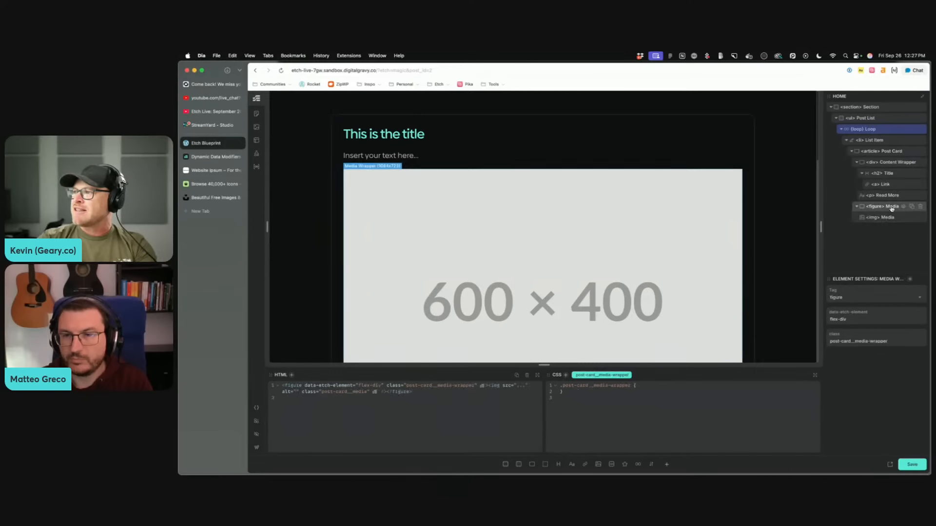
type("rder: -1;")
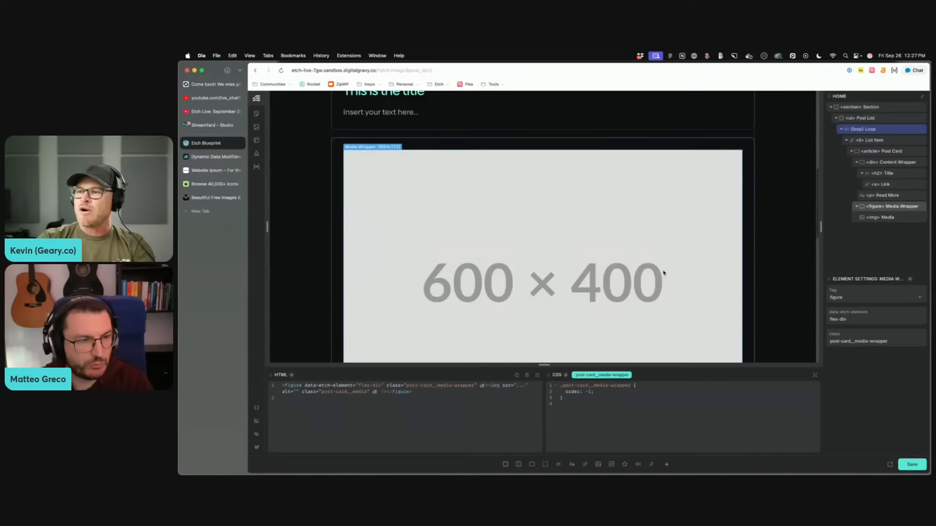
scroll(663, 273, "down", 2)
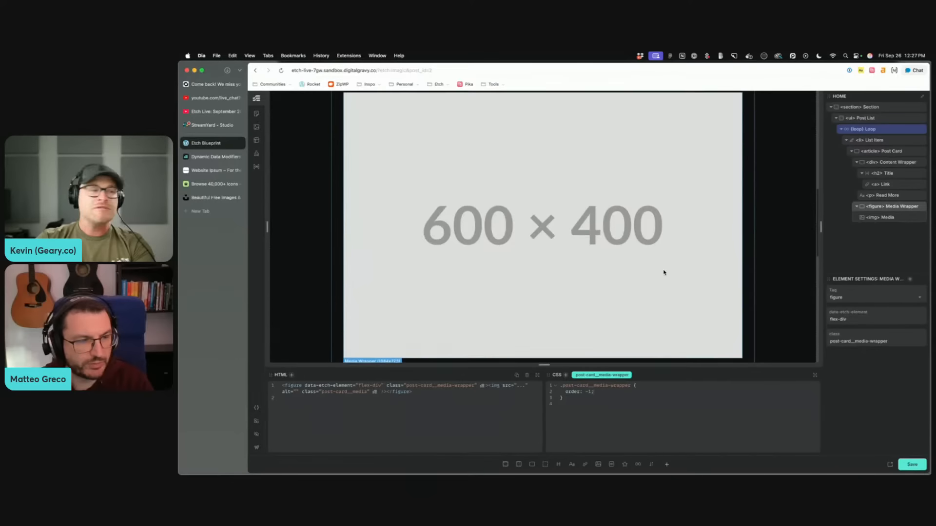
Step: Check the StreamYard studio, the YouTube live stream page and its live chat, and return to the Etch Blueprint page
left_click(213, 126)
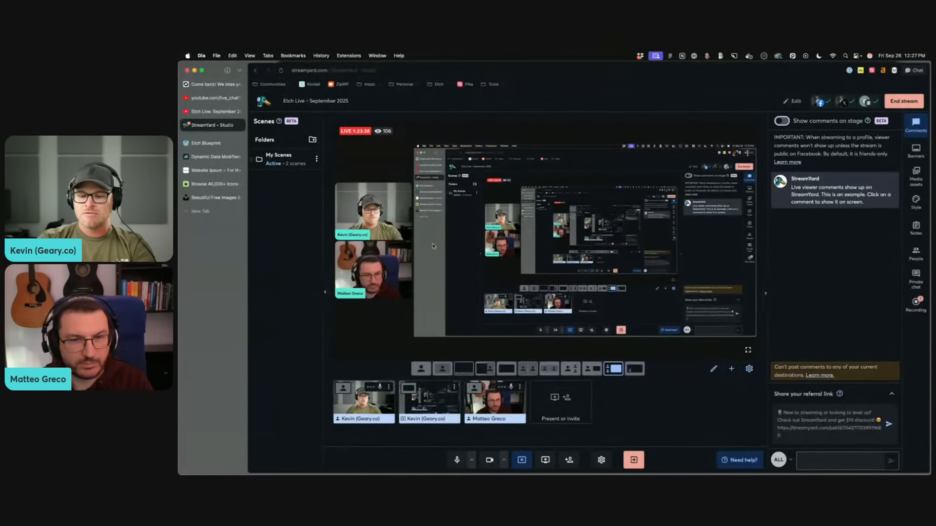
mouse_move(525, 412)
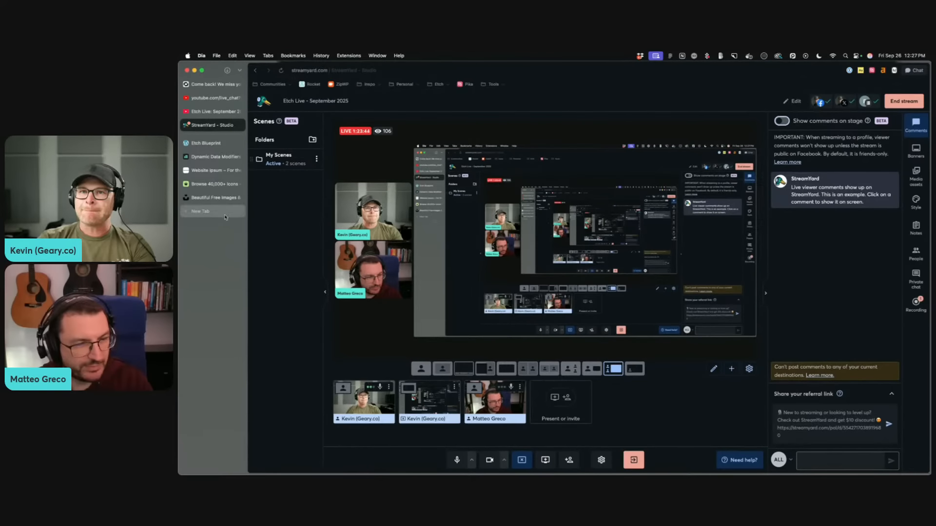
left_click(213, 111)
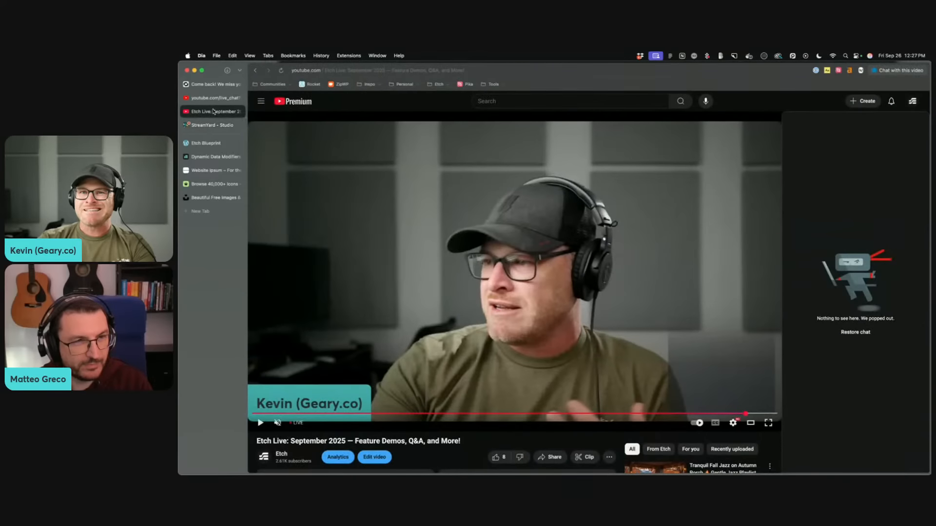
left_click(216, 125)
left_click(218, 111)
left_click(217, 125)
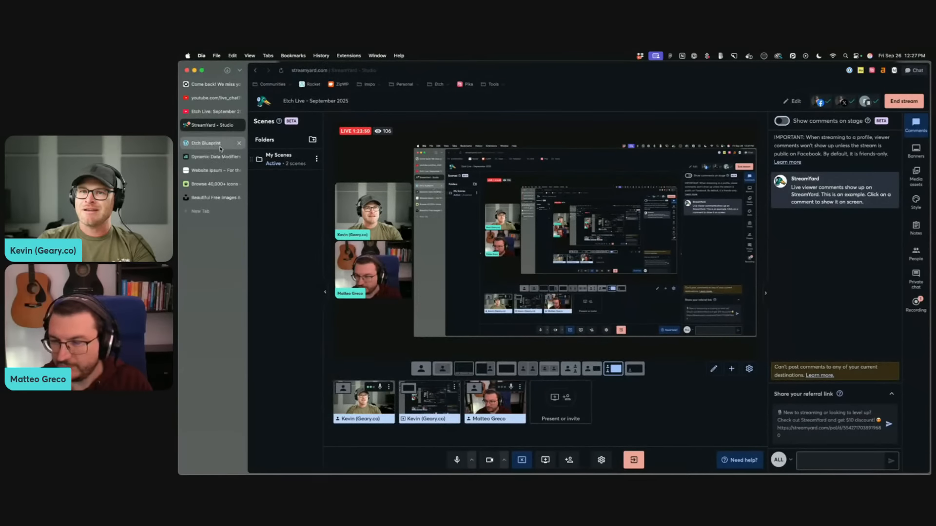
left_click(215, 144)
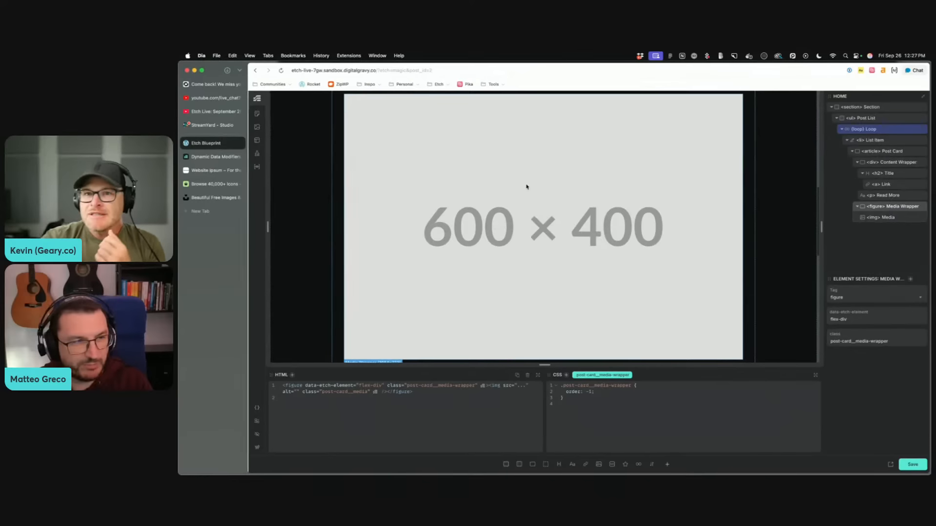
left_click(207, 111)
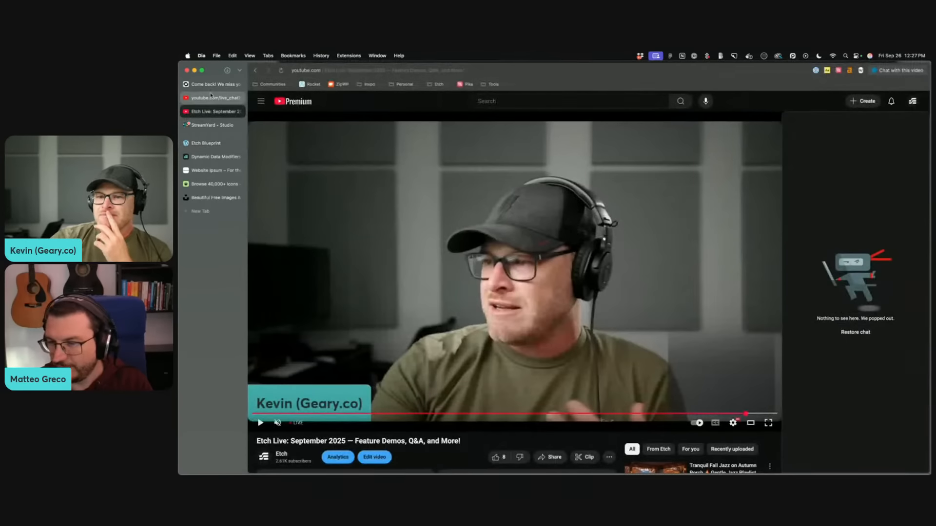
left_click(212, 97)
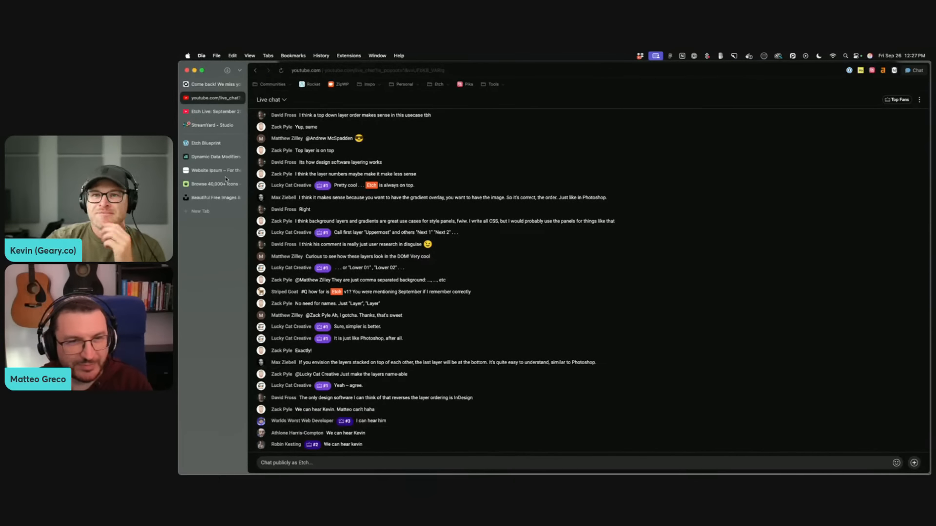
left_click(225, 127)
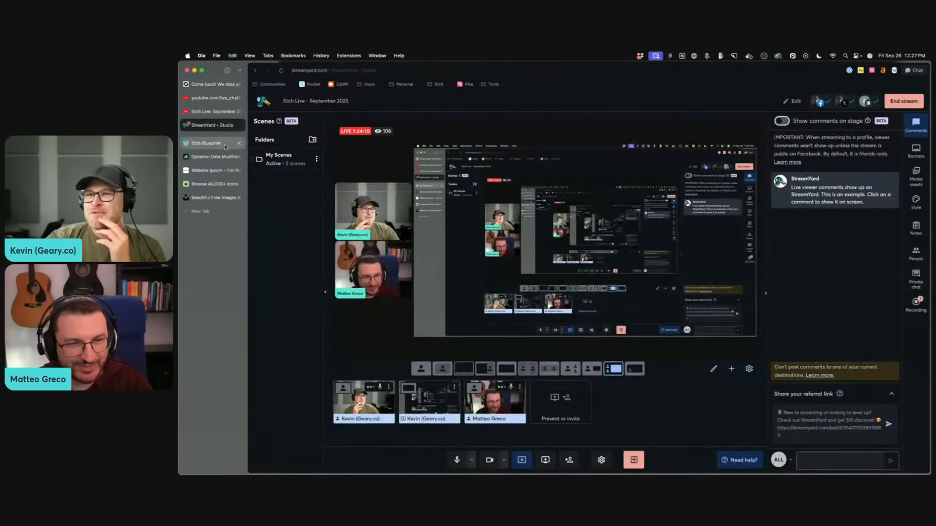
left_click(216, 146)
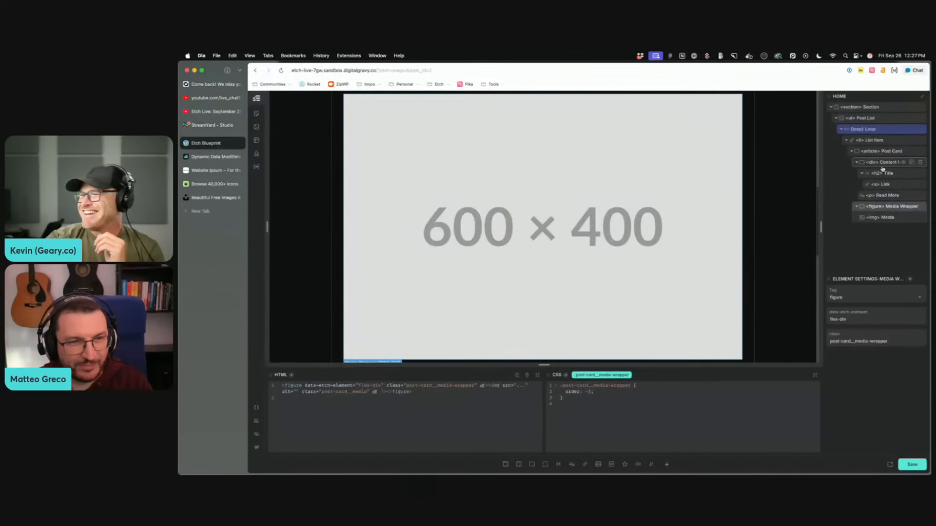
left_click(856, 206)
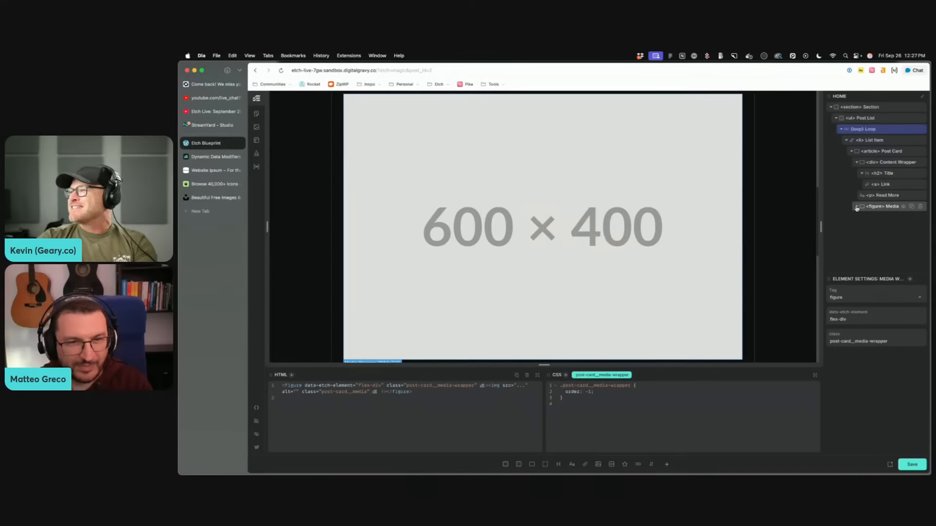
Step: Select the Post List and add display: grid to its .post-list CSS rule
left_click(856, 163)
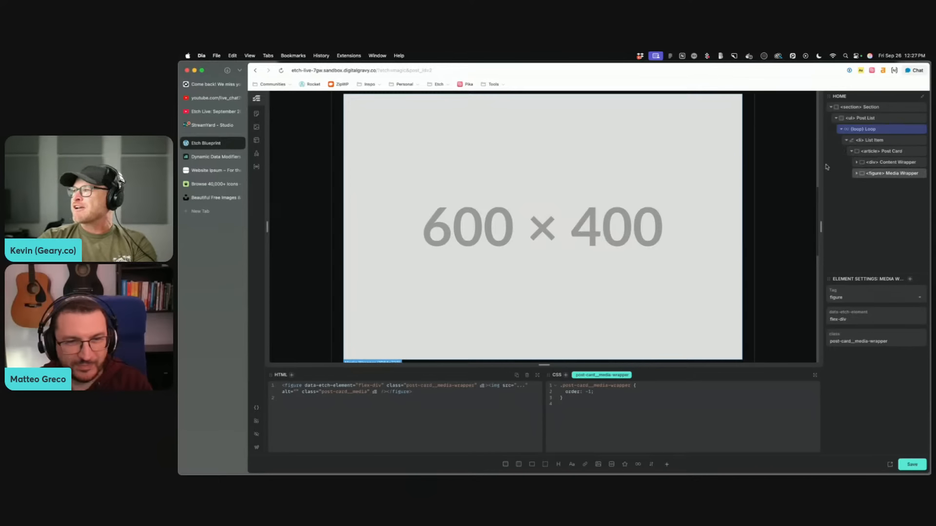
left_click(863, 117)
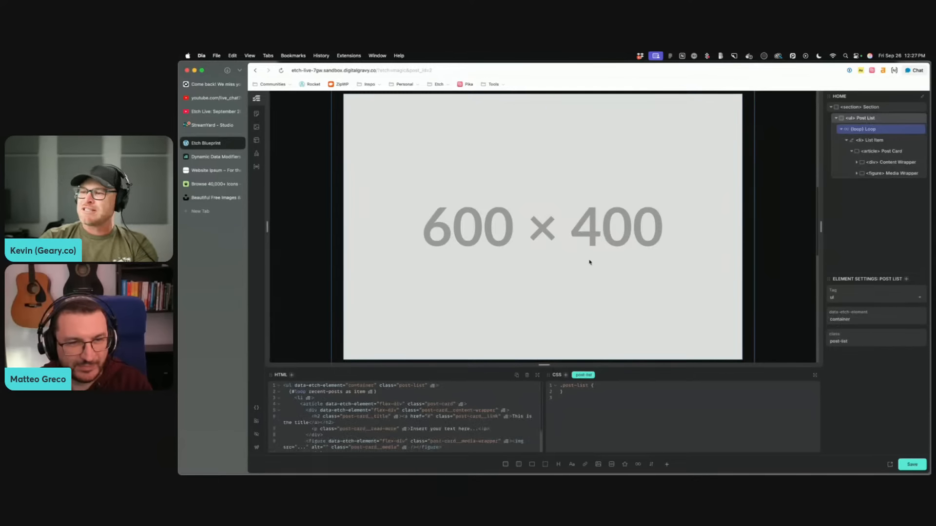
left_click(600, 385)
key("Return")
type("display: grid;")
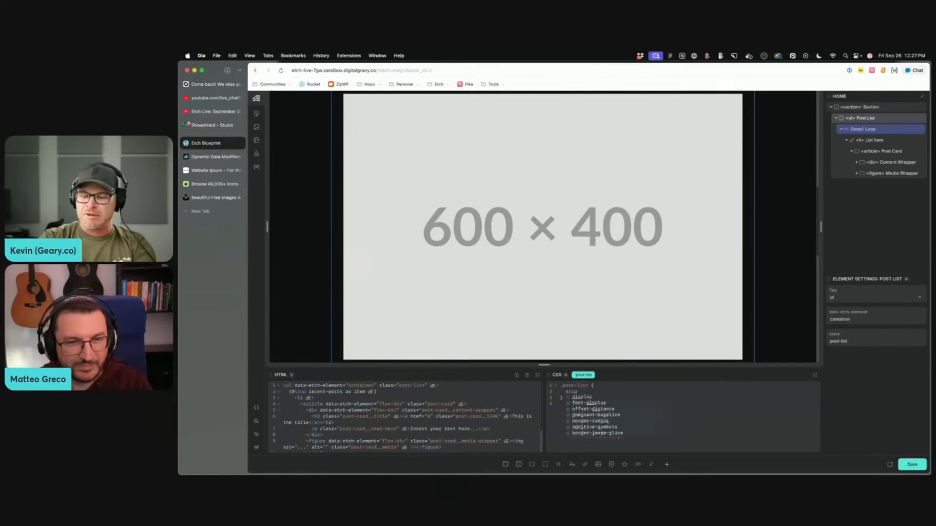
key("Return")
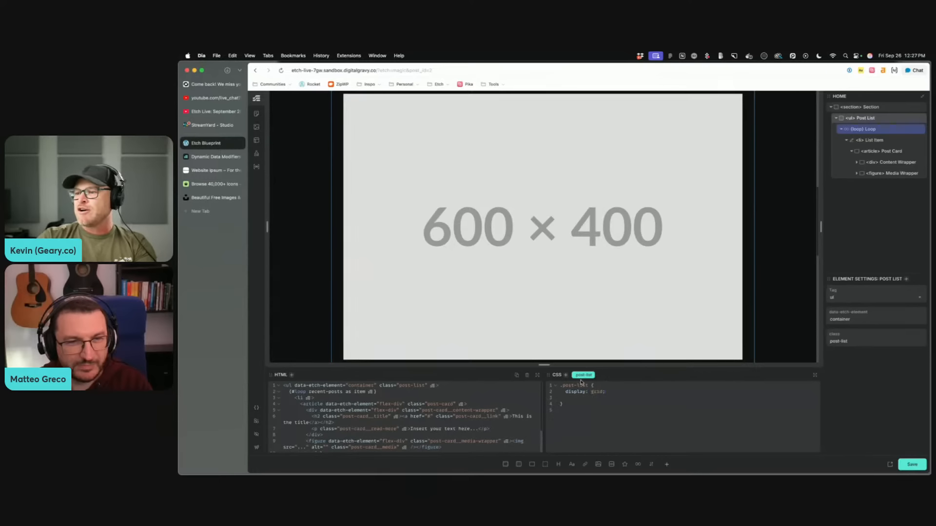
Step: Nest a media query for width >= rem(800px) inside the .post-list rule
type("@media")
key("Return")
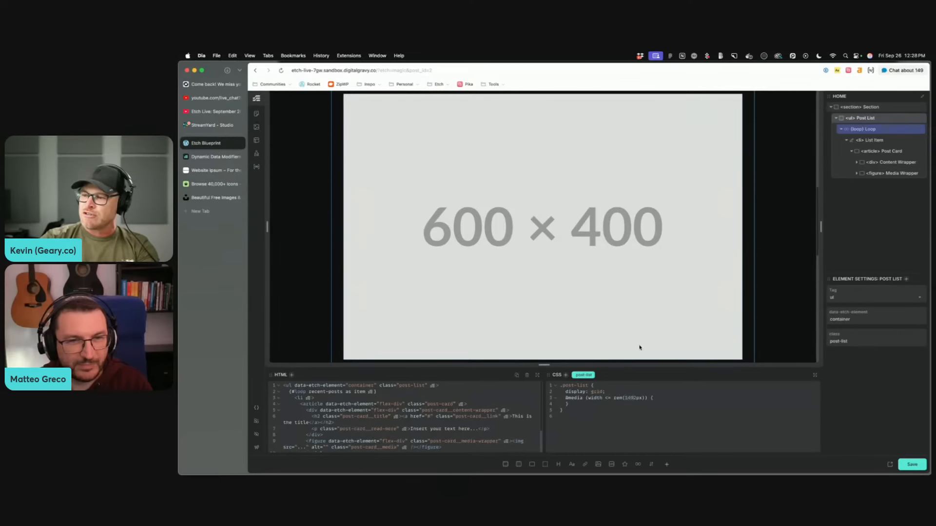
left_click(607, 398)
key("BackSpace")
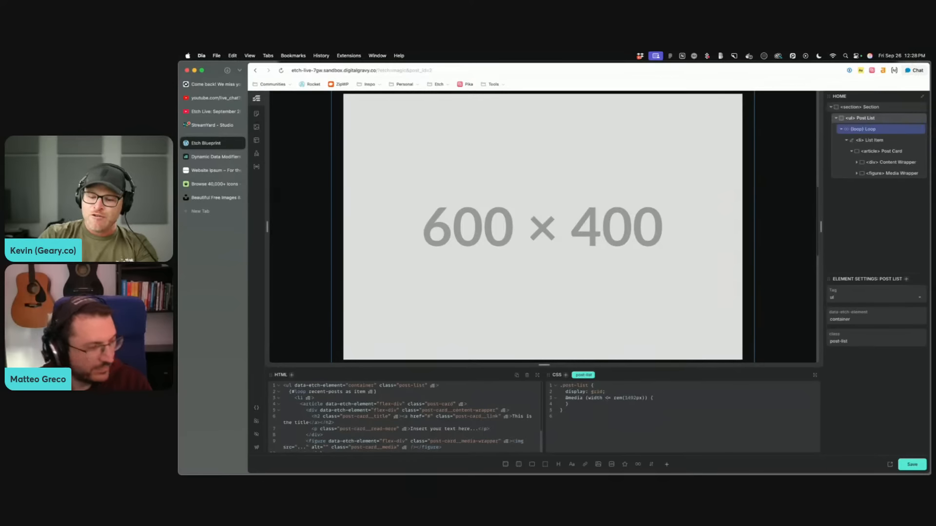
type(">= rem(")
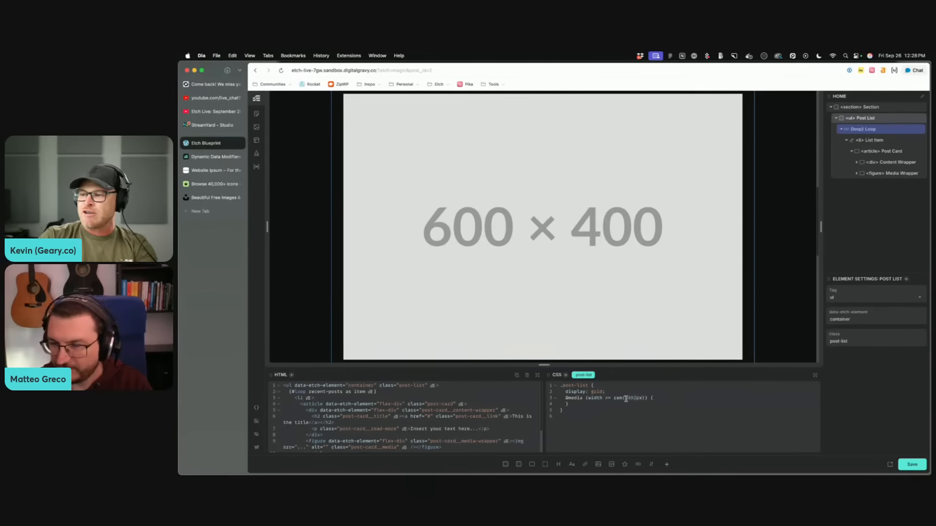
type("800px)) {")
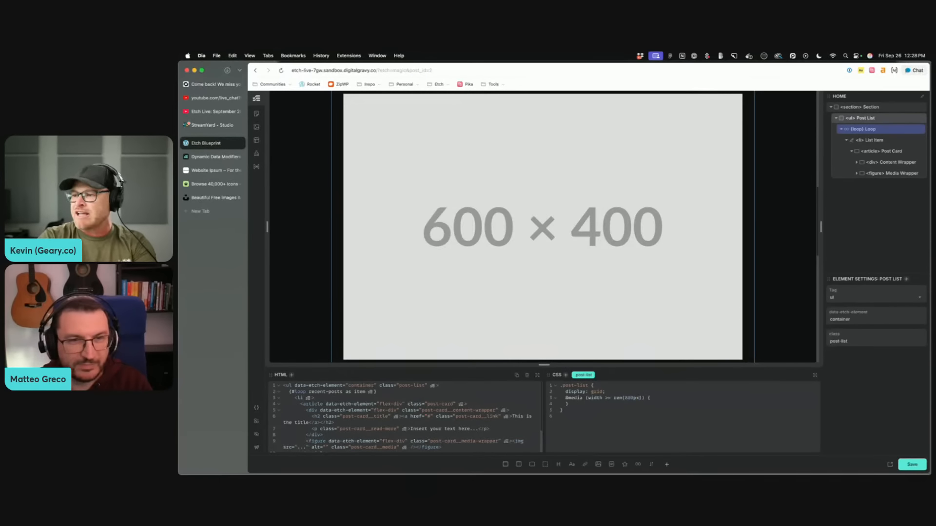
Step: Set grid-template-columns: var(--grid-3) inside the .post-list media query and save the page
type("     grid-tempate")
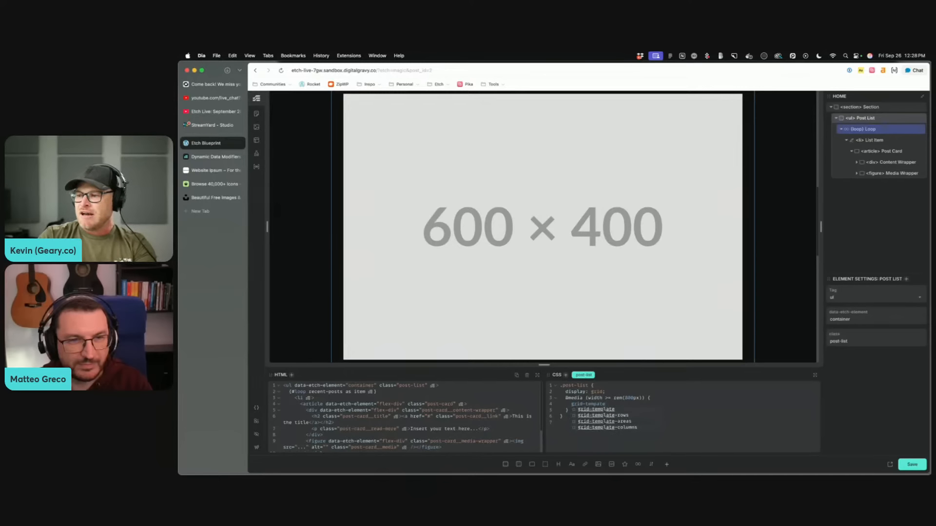
key("Down")
key("Down")
key("Down")
key("Return")
type("--")
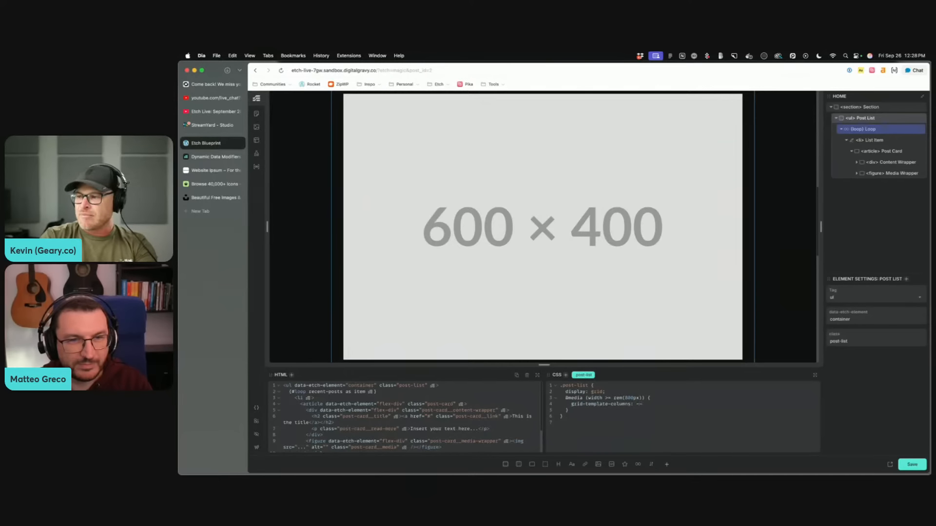
key("BackSpace")
key("BackSpace")
type("var(--grid-3);")
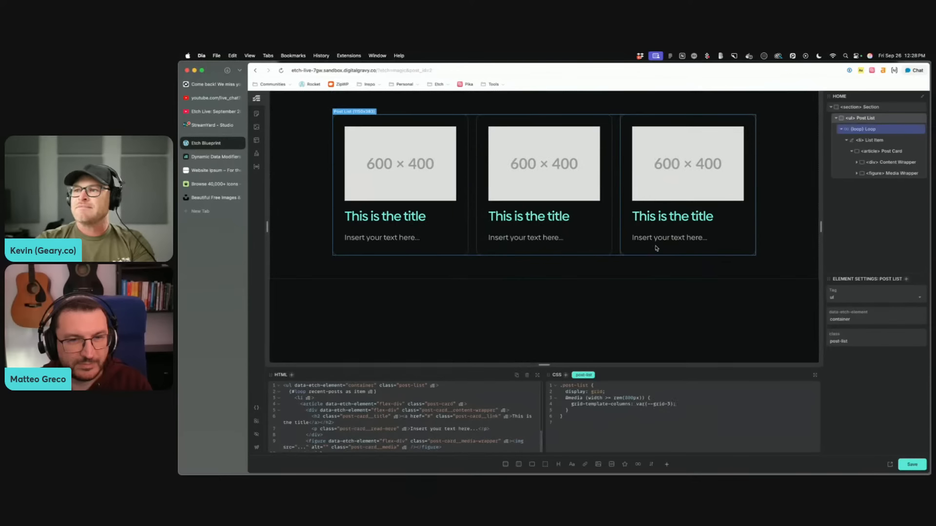
key("super+s")
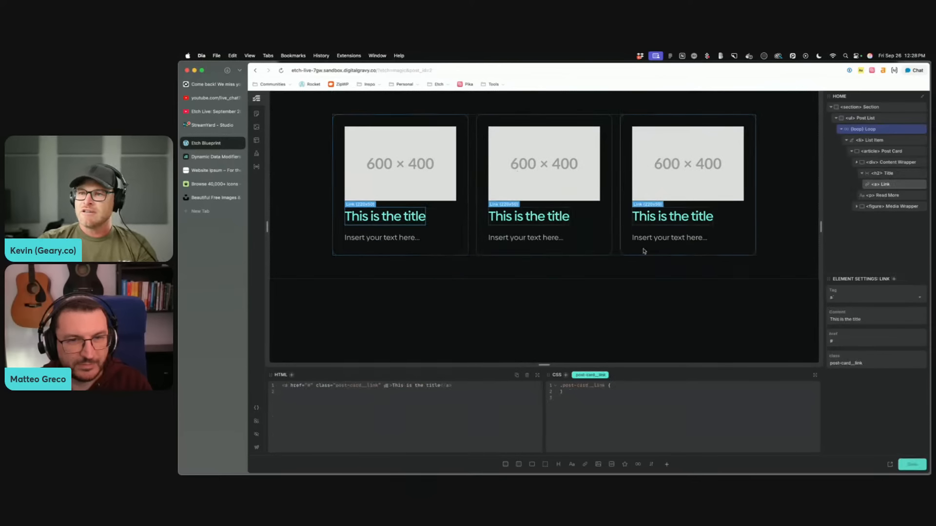
Step: Replace the post card's placeholder image with the blue misty forest photo, and select and collapse the Post Card article in the structure
left_click(428, 174)
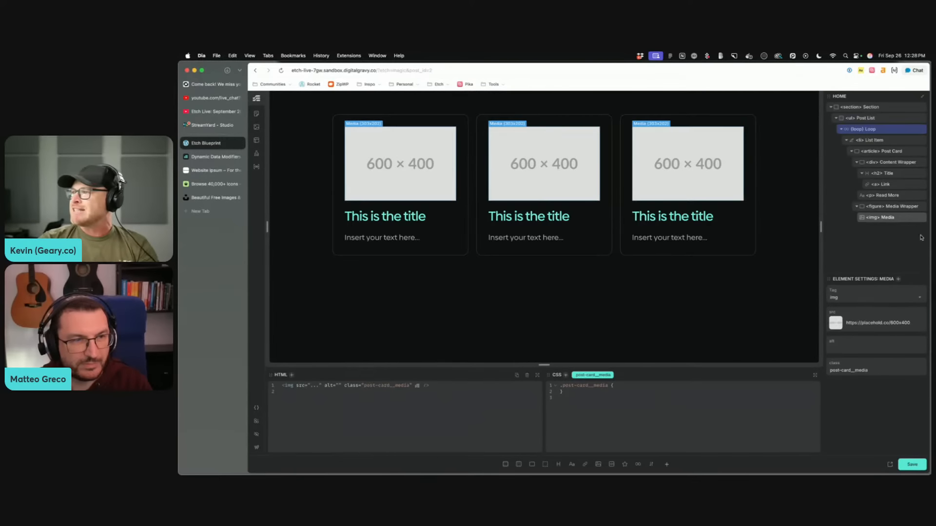
left_click(835, 323)
left_click(277, 185)
left_click(879, 451)
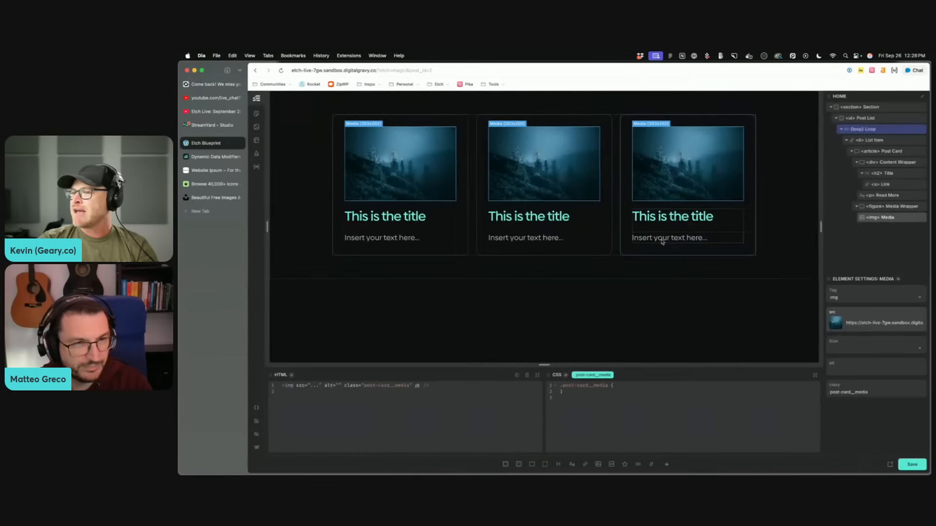
left_click(446, 267)
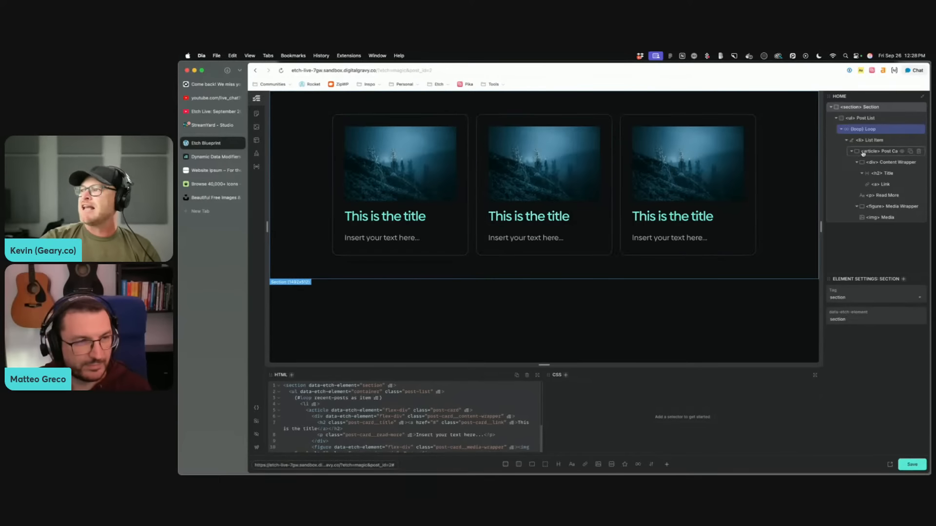
left_click(883, 153)
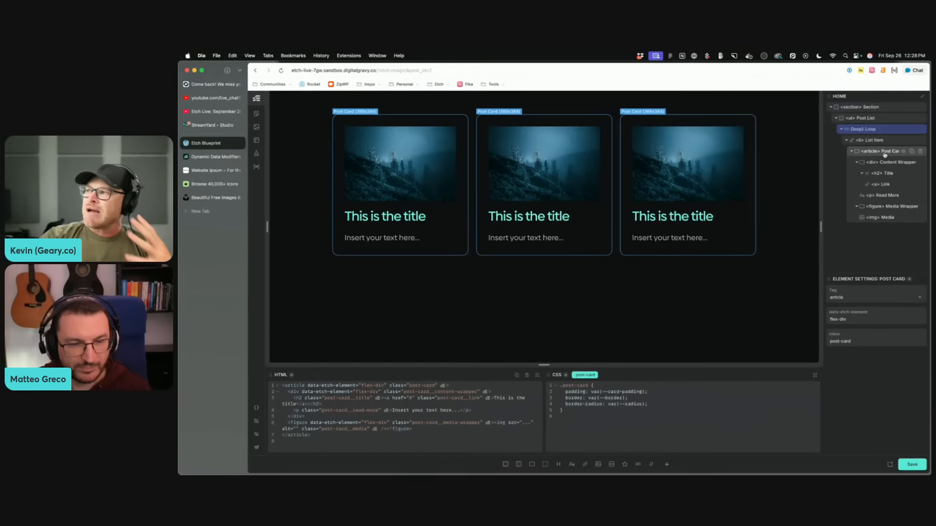
left_click(851, 152)
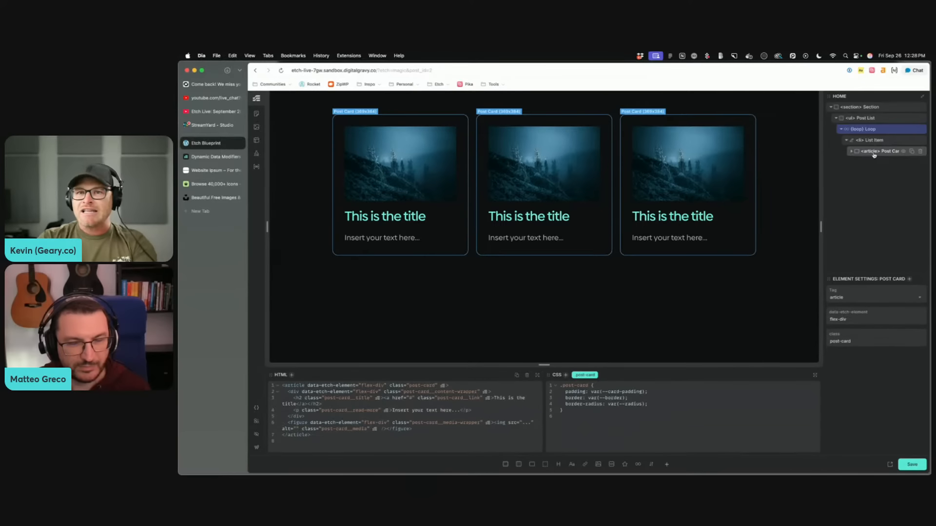
Step: Read the Object Prop page under Component Props in the Etch documentation, including why it exists and how to use it
left_click(215, 156)
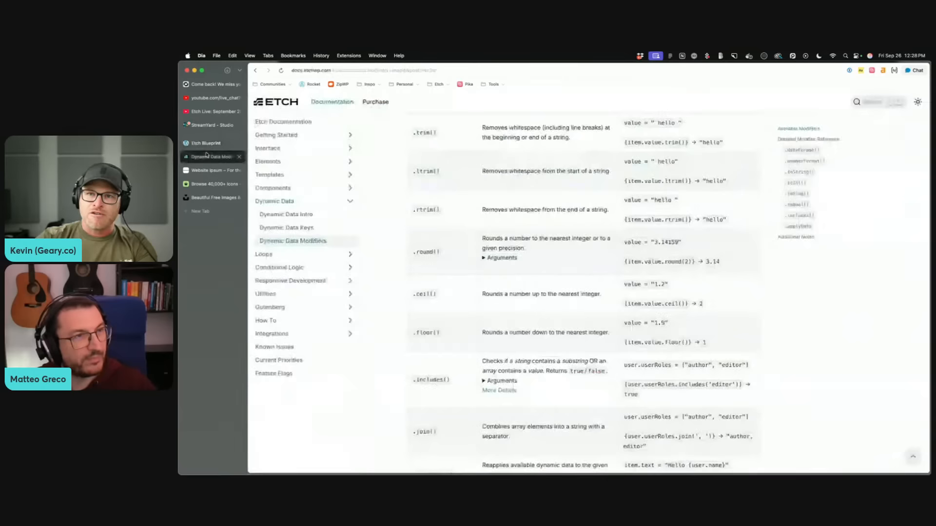
left_click(280, 188)
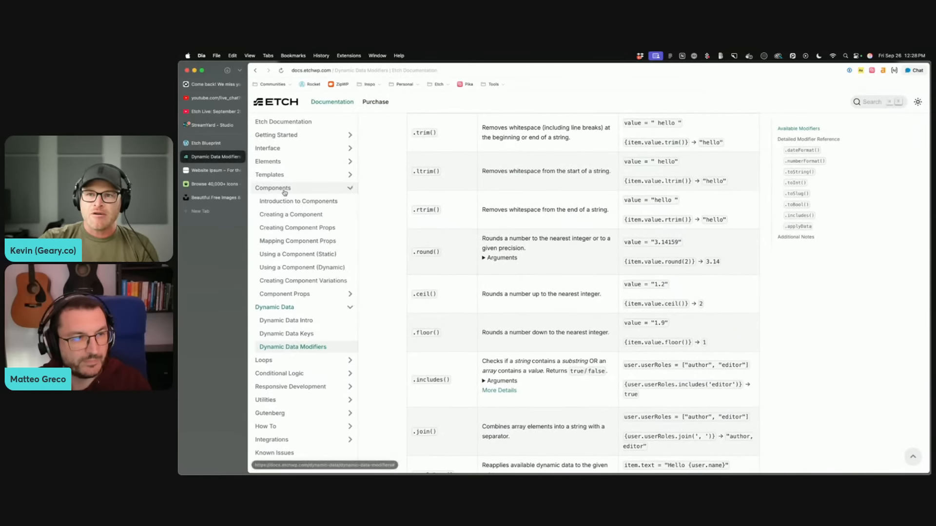
left_click(301, 295)
scroll(298, 297, "down", 3)
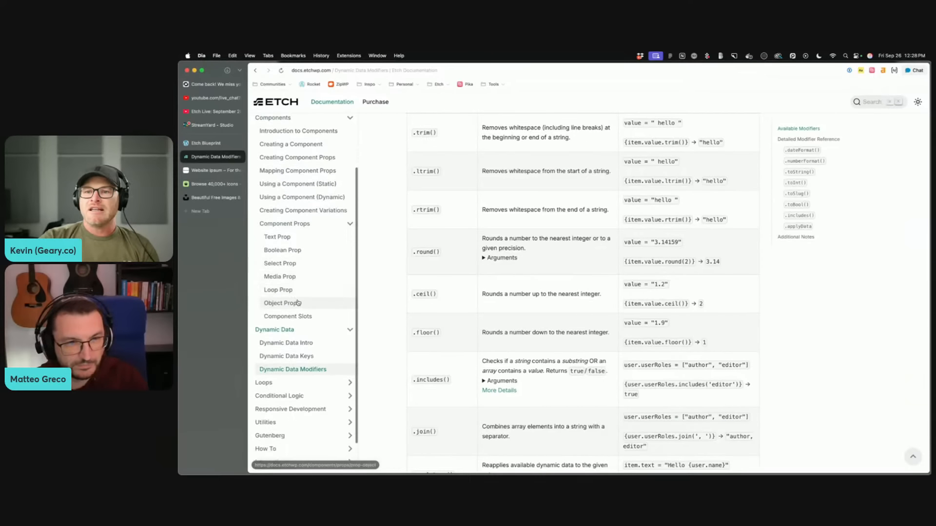
left_click(293, 303)
scroll(553, 254, "down", 5)
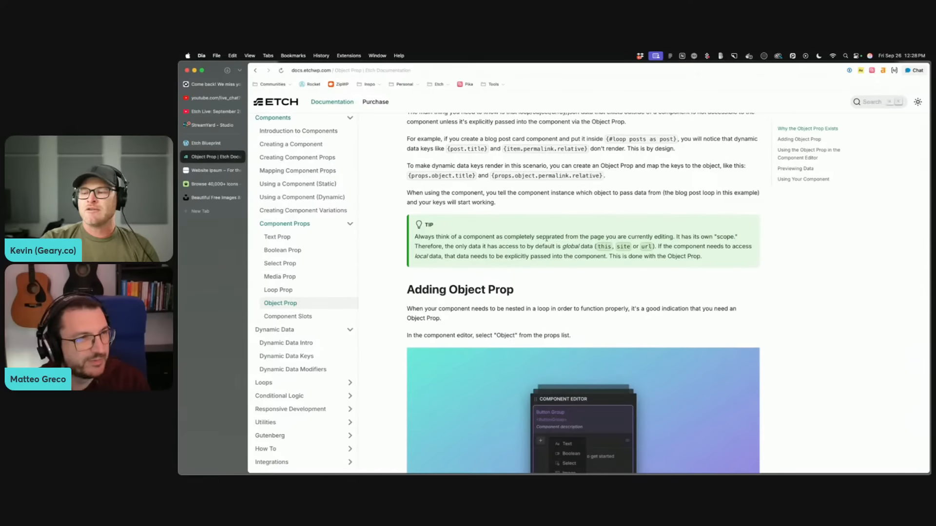
scroll(548, 243, "down", 10)
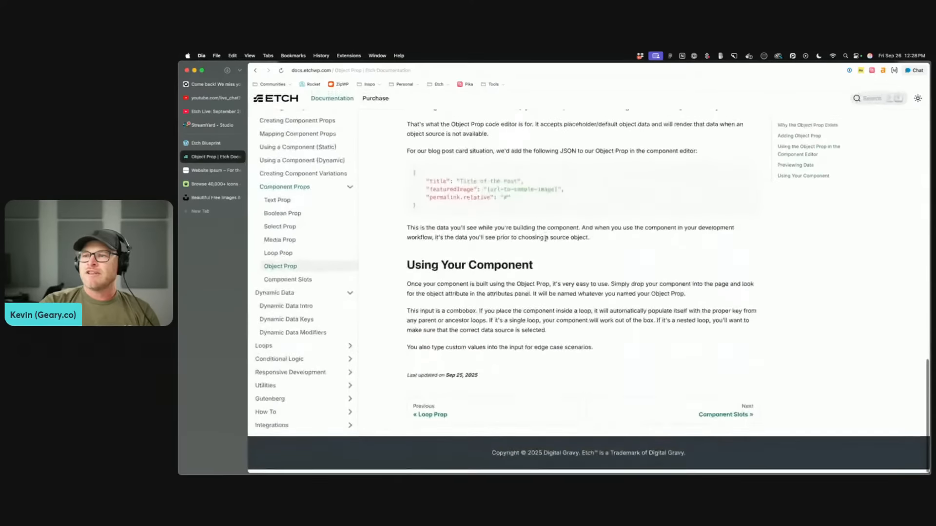
scroll(546, 239, "up", 15)
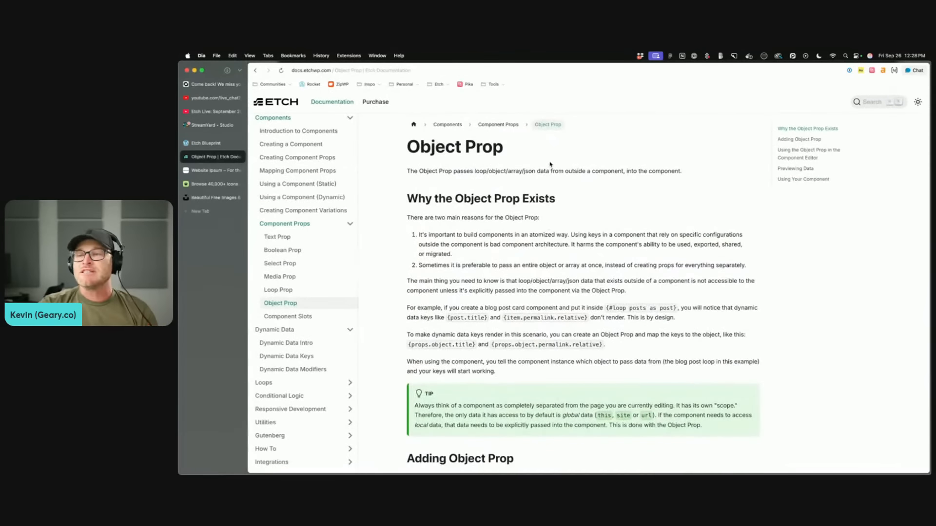
scroll(549, 166, "down", 3)
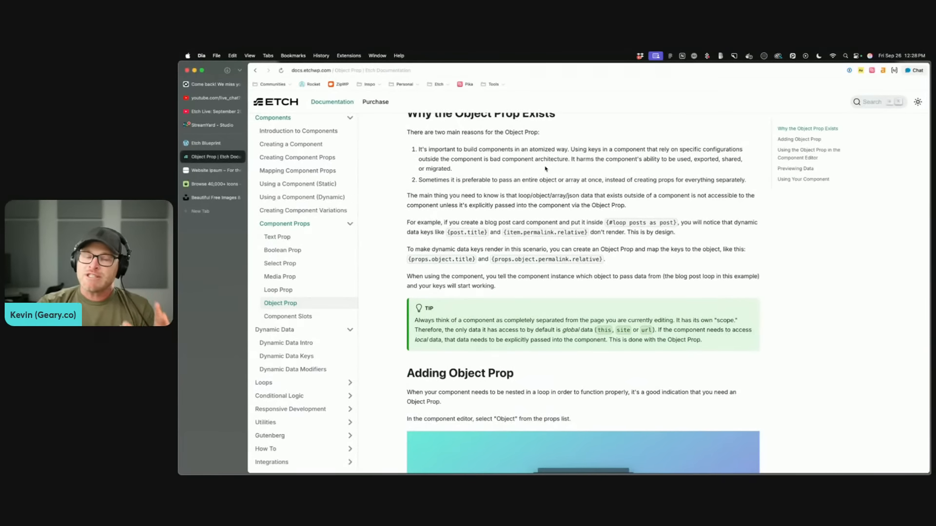
scroll(538, 180, "down", 3)
scroll(537, 185, "up", 5)
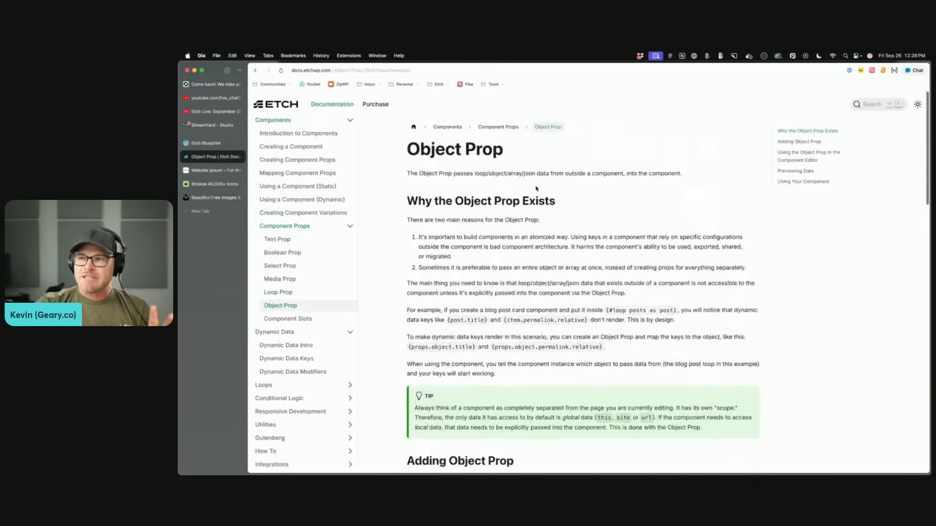
left_click_drag(407, 178, 618, 354)
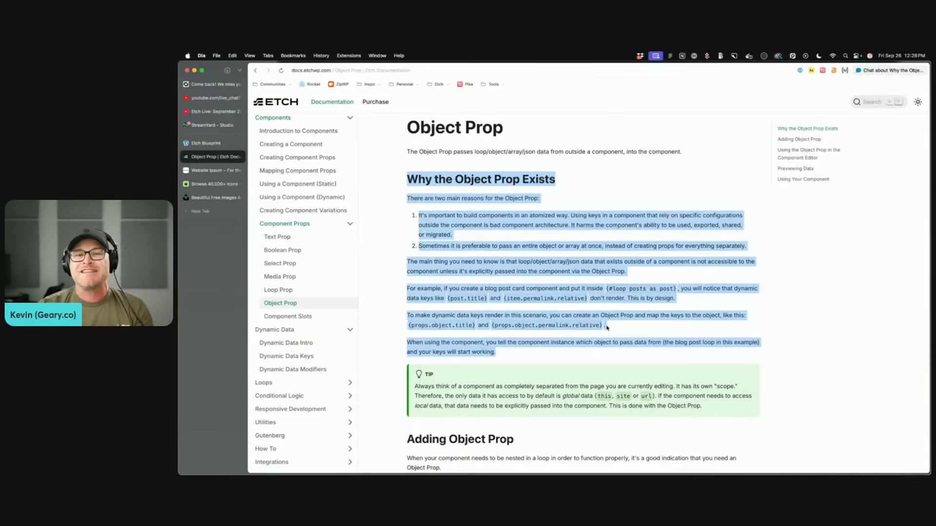
left_click(554, 244)
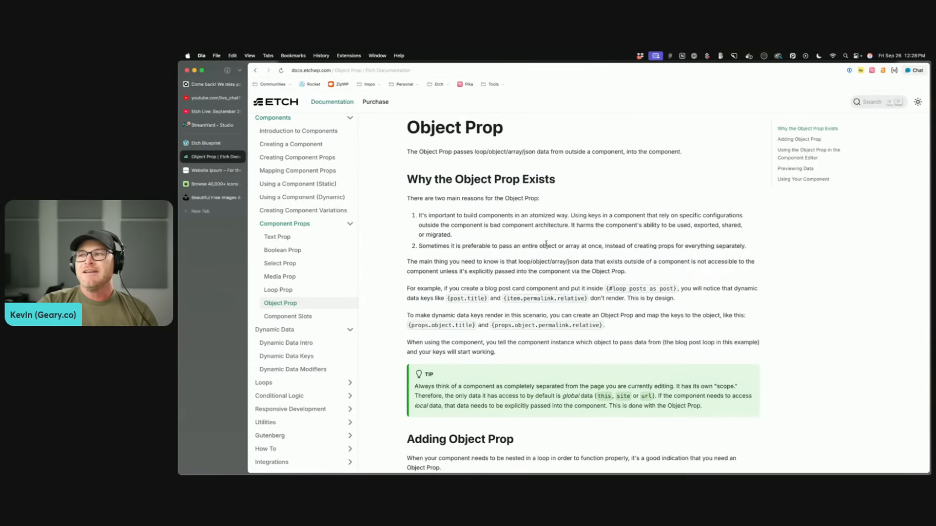
Step: Return to the Etch Blueprint page, create a component from the Post Card article and change its paragraph text to "Read More"
left_click(214, 144)
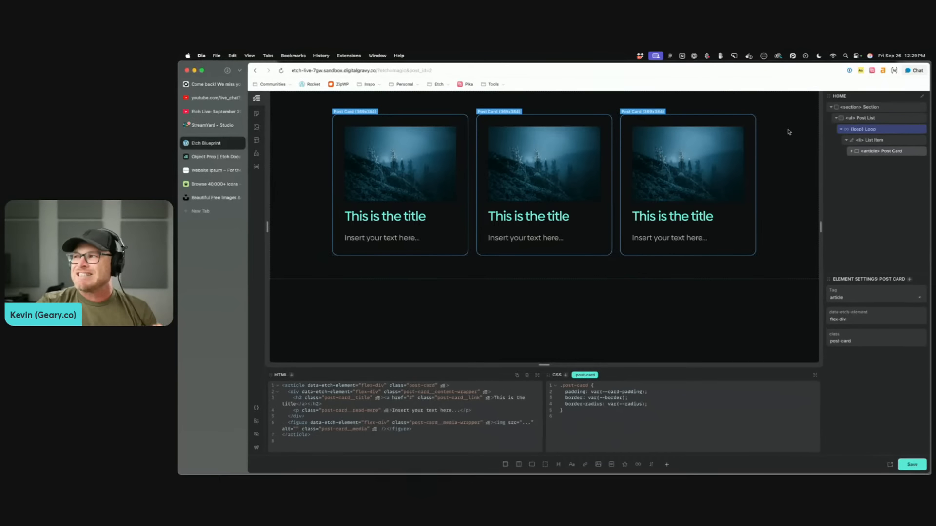
right_click(893, 153)
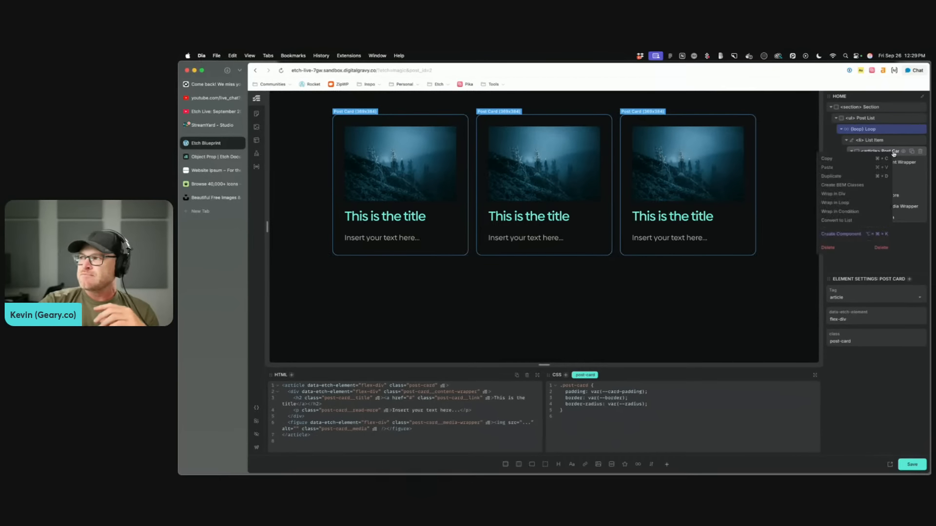
left_click(849, 233)
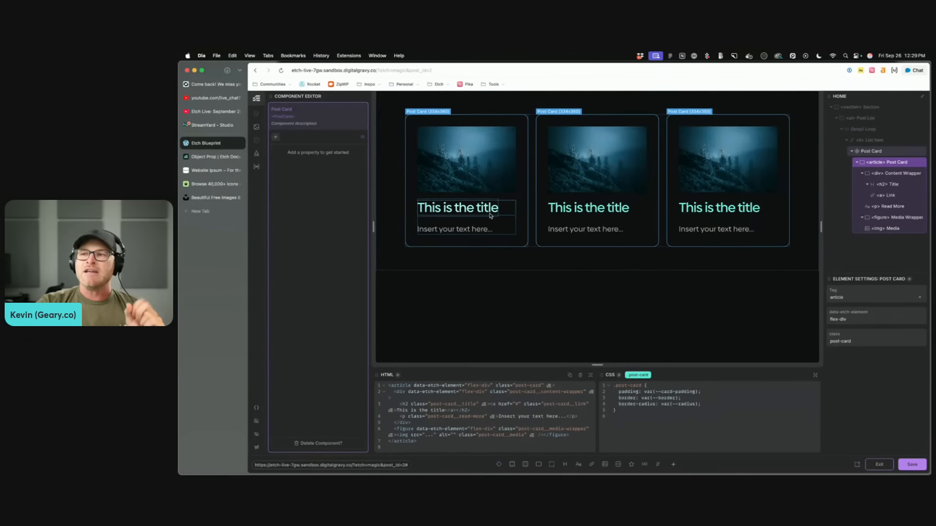
double_click(462, 229)
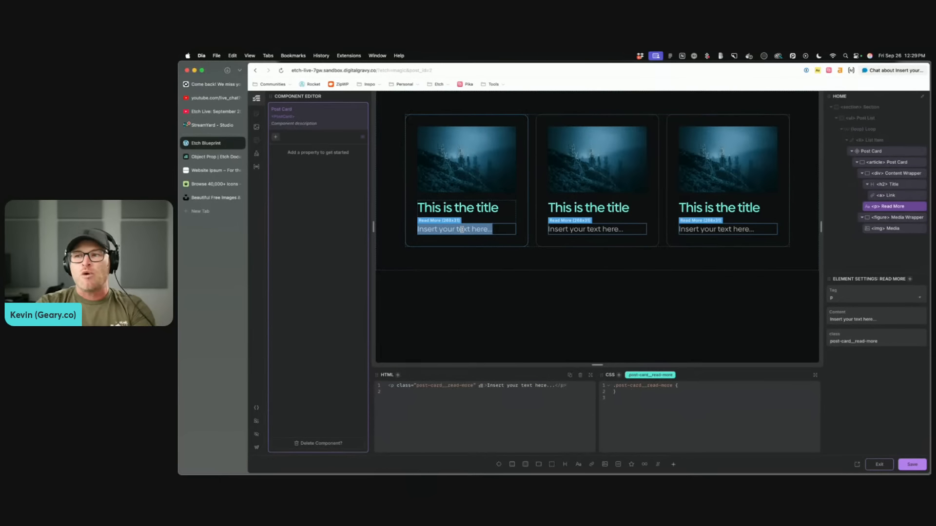
type("Read More")
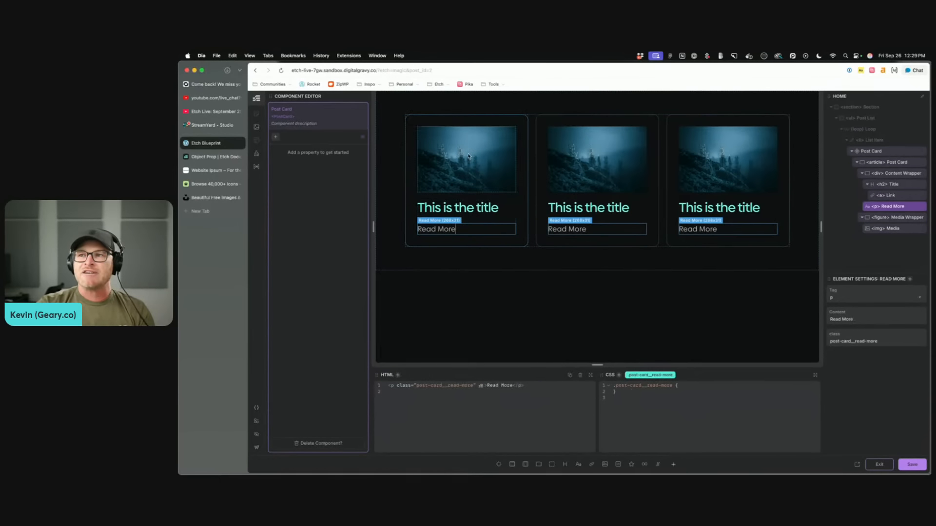
Step: Check the StreamYard studio, return to the Etch Blueprint page and select the card's image in the Post Card component
left_click(212, 125)
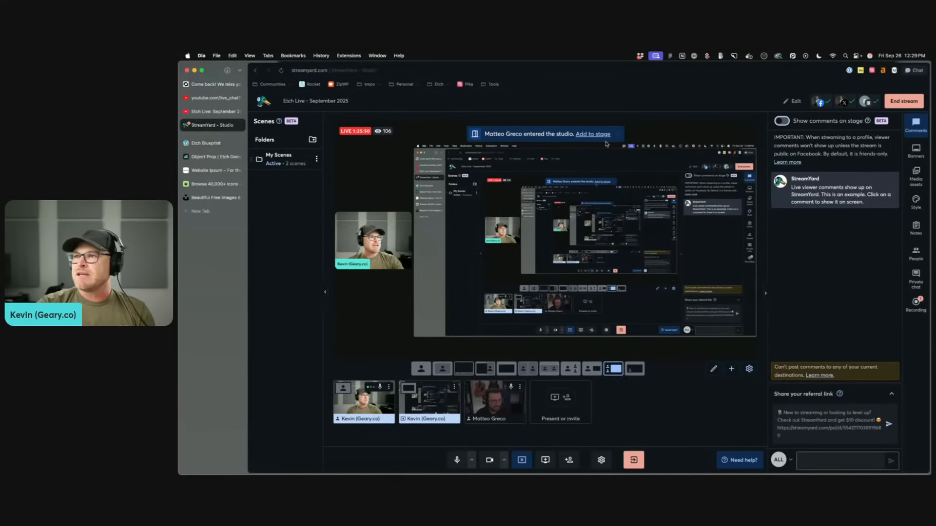
left_click(211, 147)
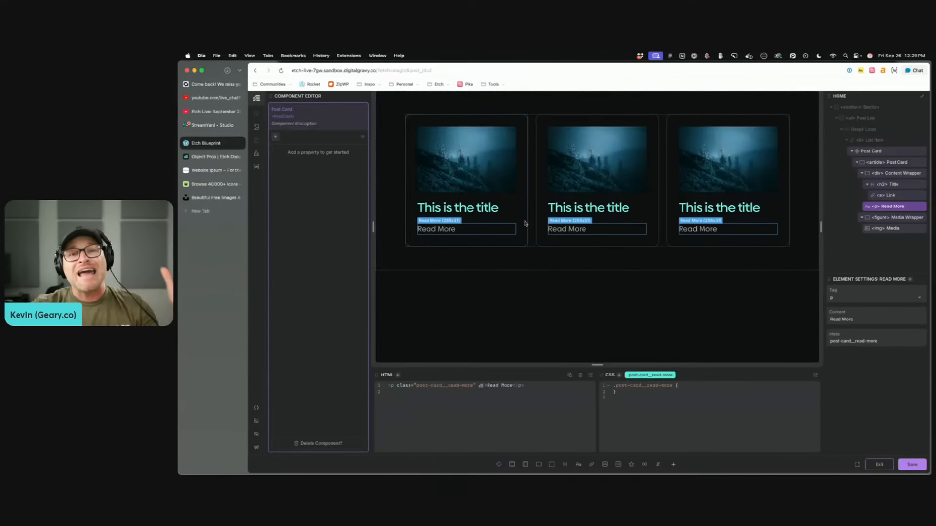
left_click(490, 187)
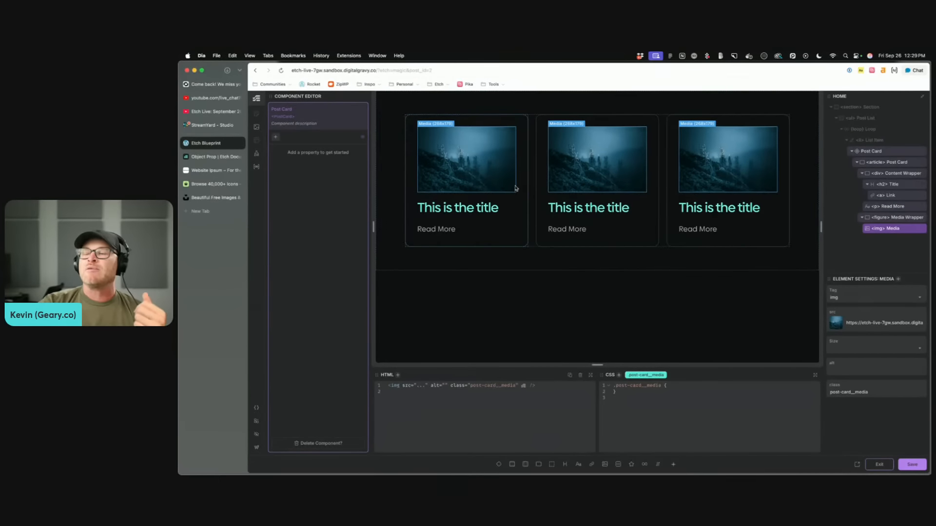
Step: Add an Object property named "post" to the Post Card component and select the card's title link
left_click(479, 121)
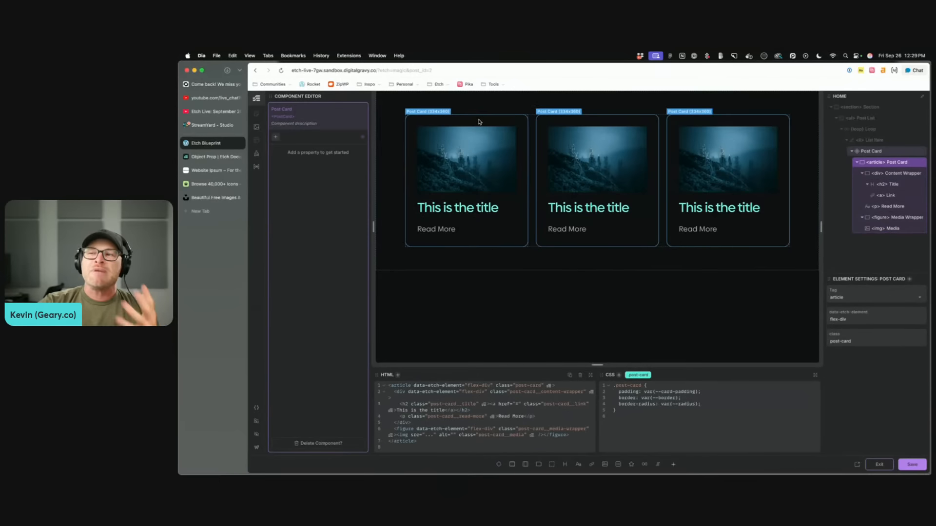
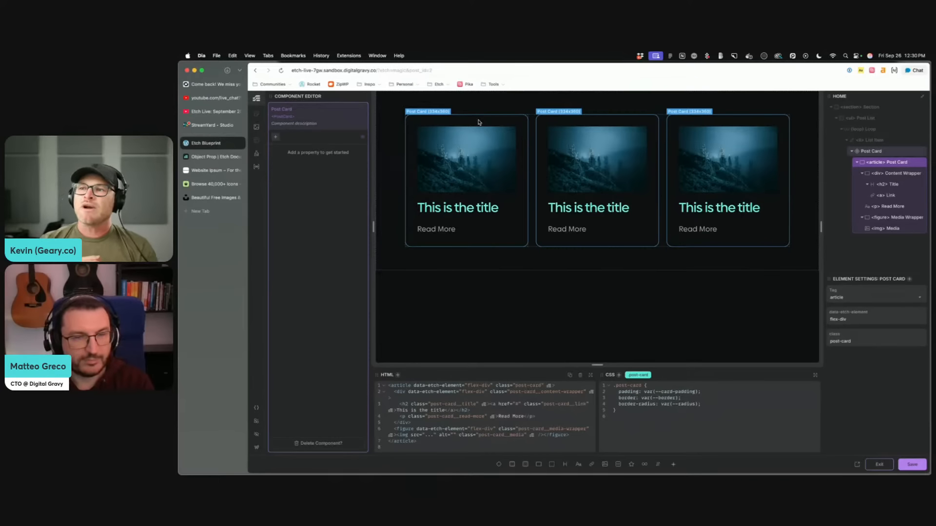
left_click(275, 137)
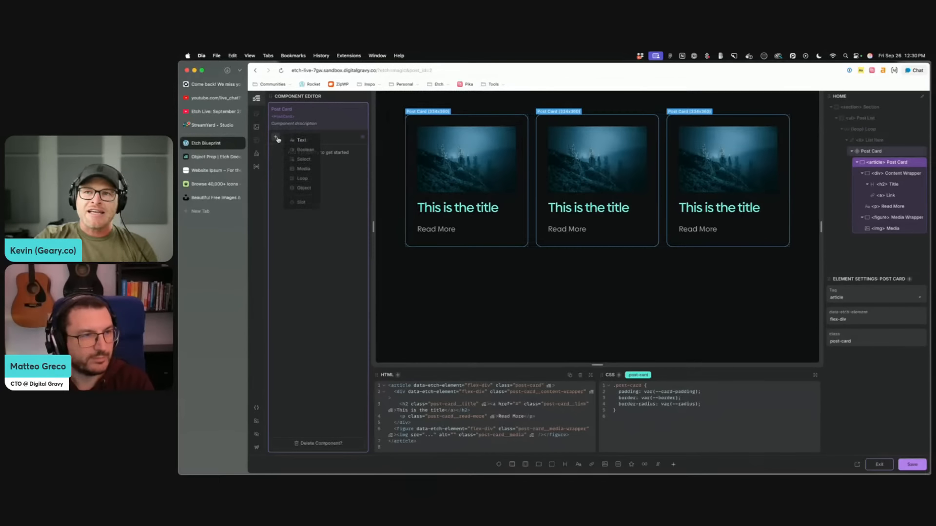
left_click(305, 188)
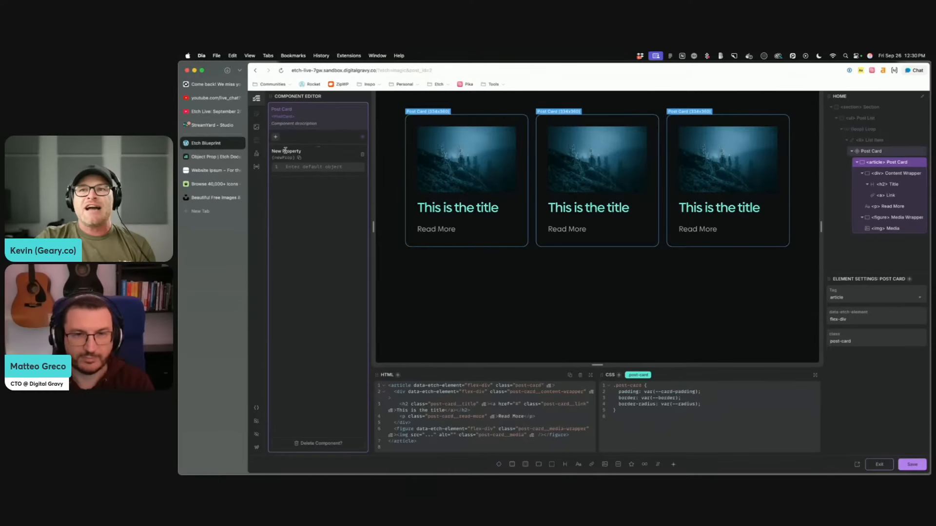
left_click(285, 151)
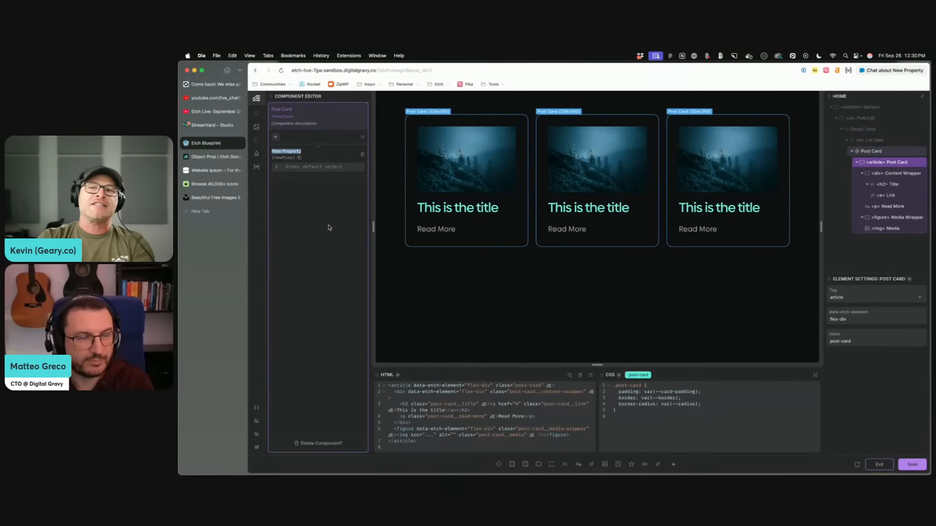
type("post")
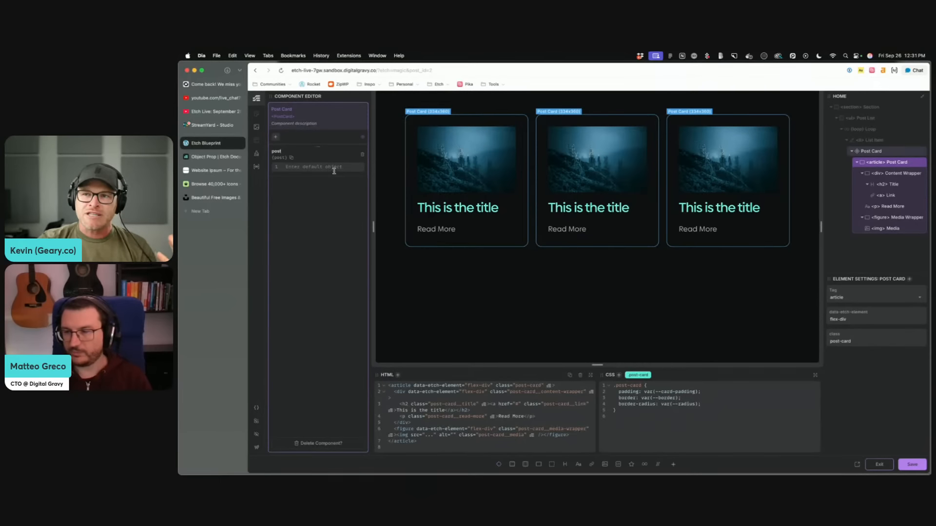
left_click(460, 211)
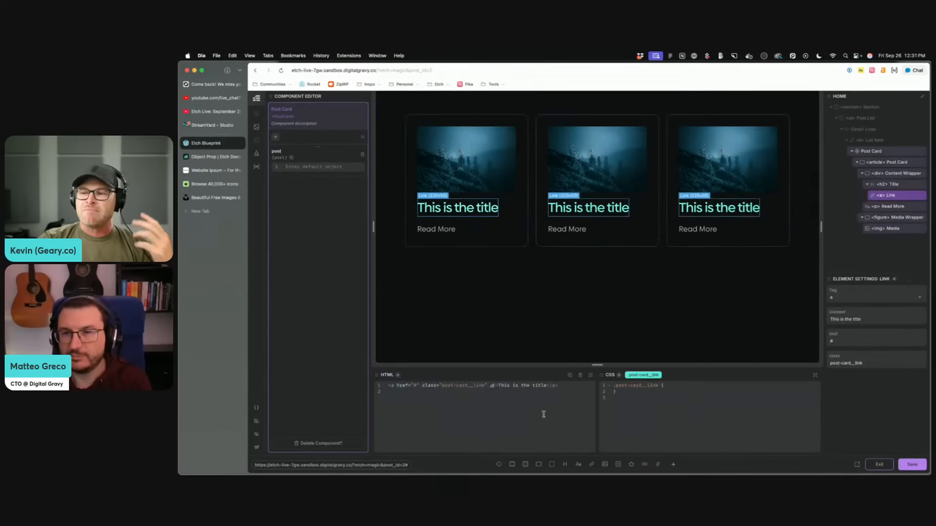
Step: Read how the Etch documentation uses the Object Prop in the component editor, examining the {props.post.title} key for the heading
left_click(214, 156)
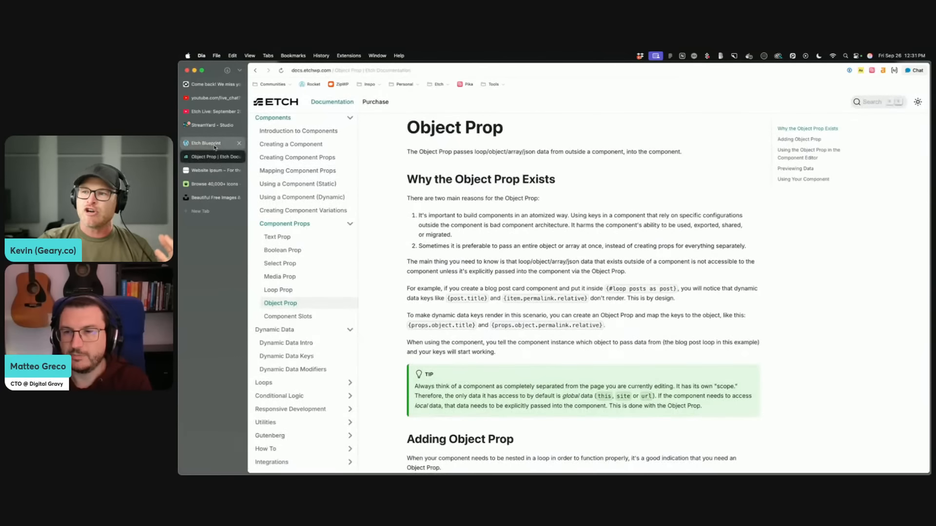
scroll(456, 190, "down", 12)
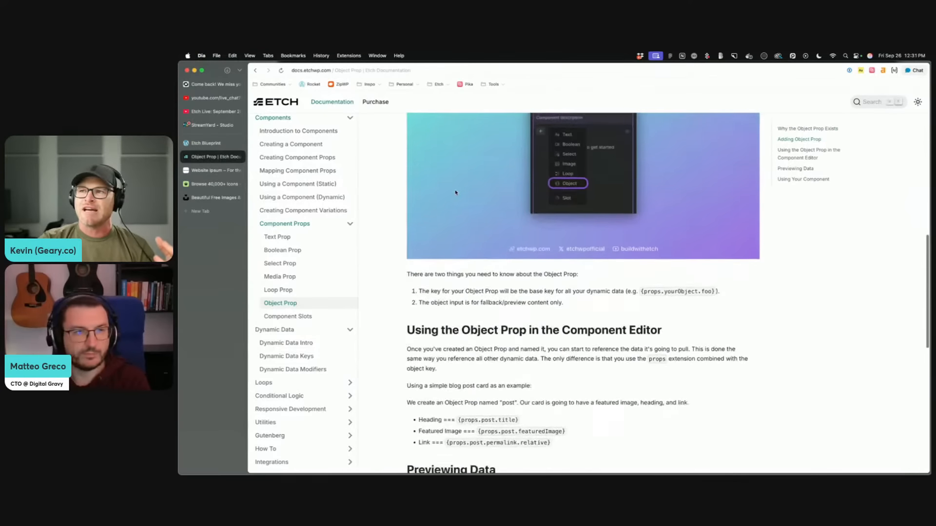
scroll(454, 190, "down", 2)
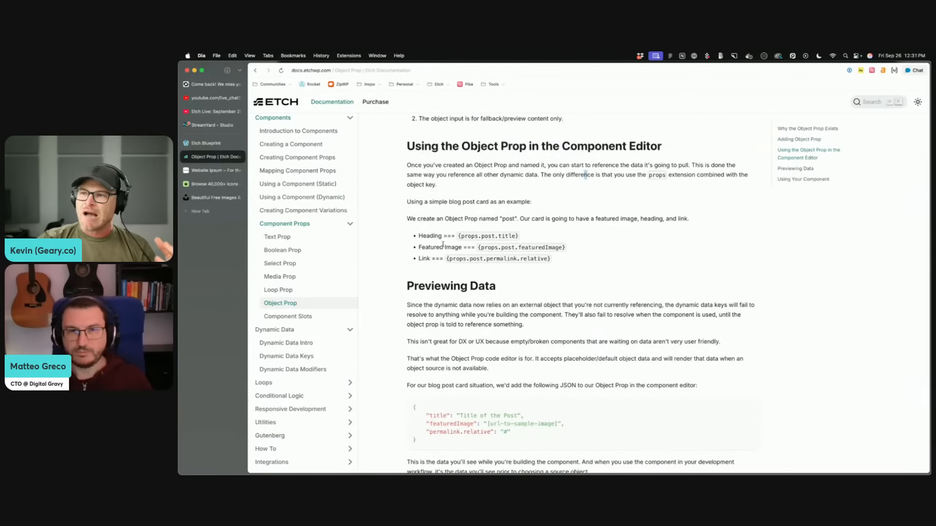
scroll(414, 226, "up", 5)
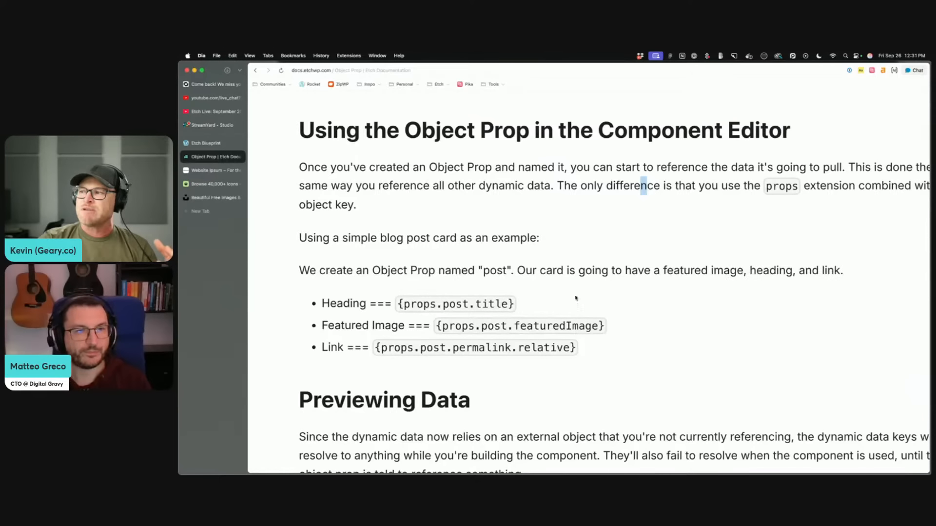
left_click_drag(397, 308, 515, 307)
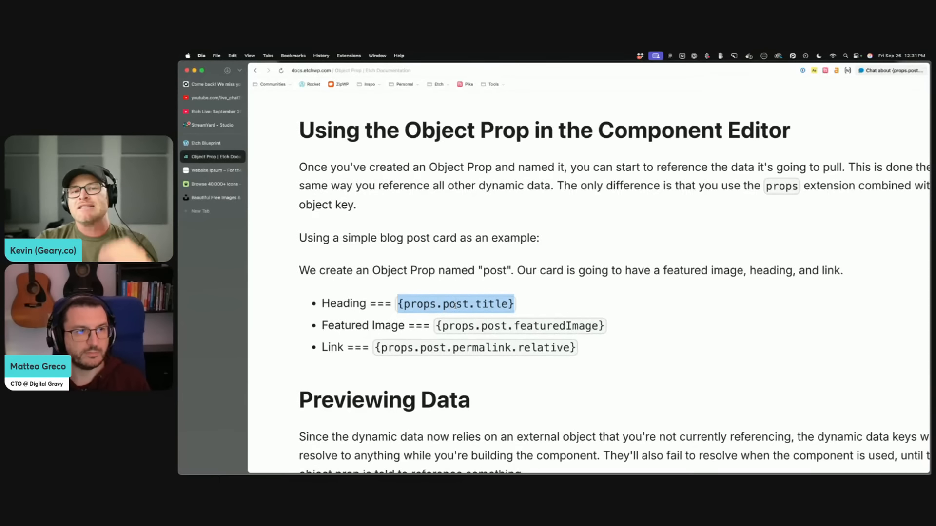
left_click(454, 305)
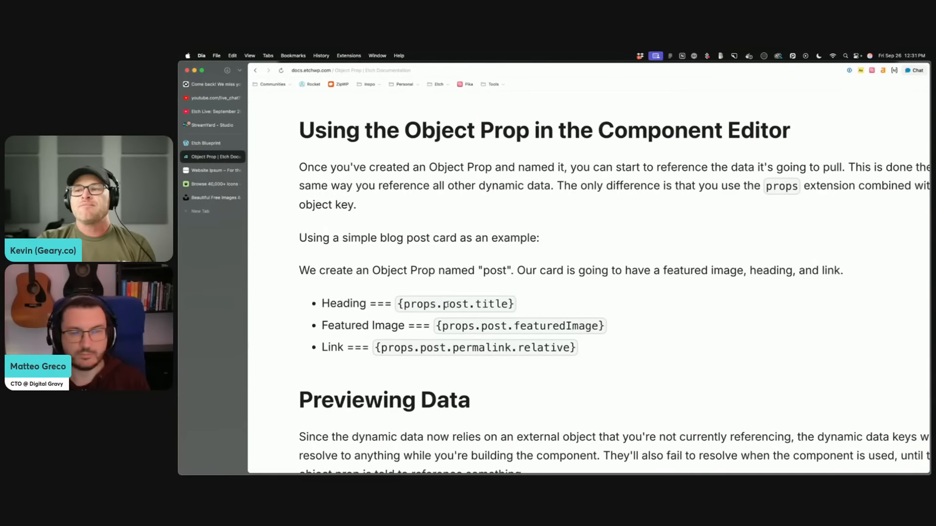
double_click(446, 305)
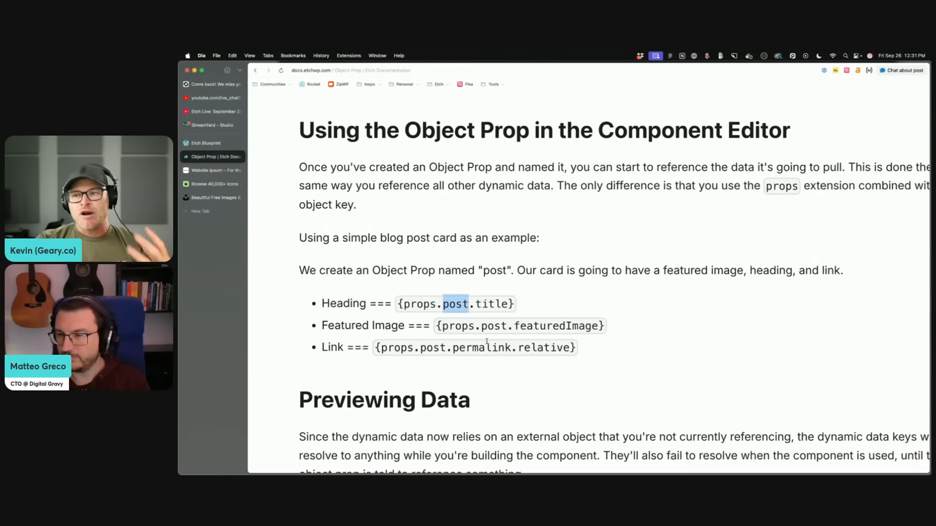
left_click(477, 325)
left_click_drag(399, 304, 507, 306)
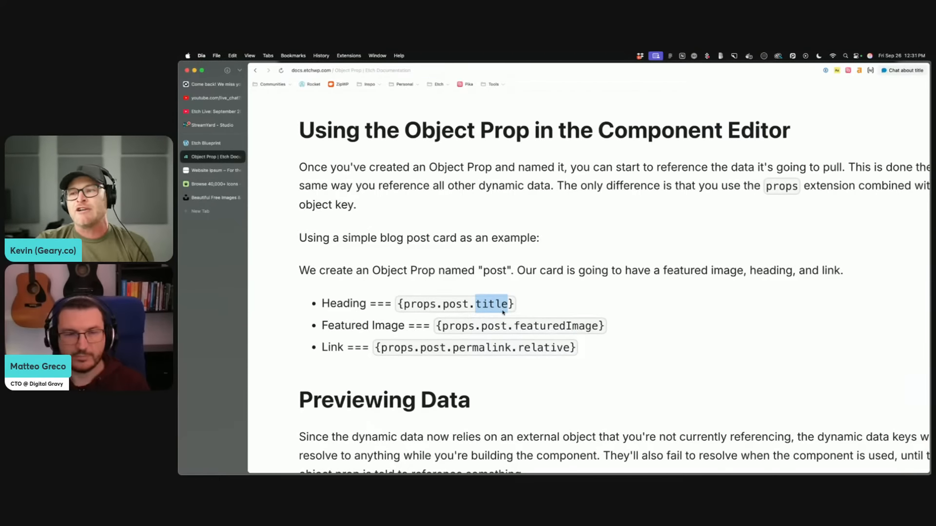
left_click(483, 316)
left_click_drag(478, 305, 509, 304)
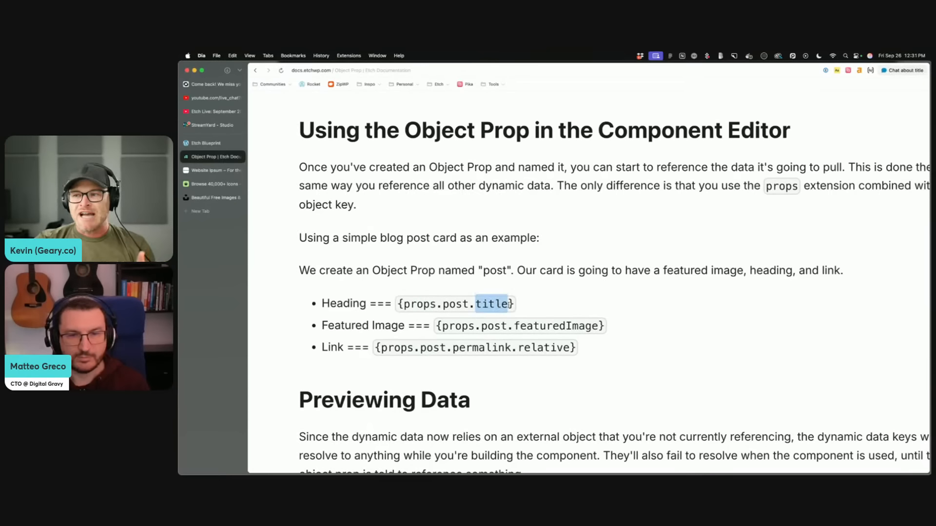
left_click_drag(405, 304, 467, 305)
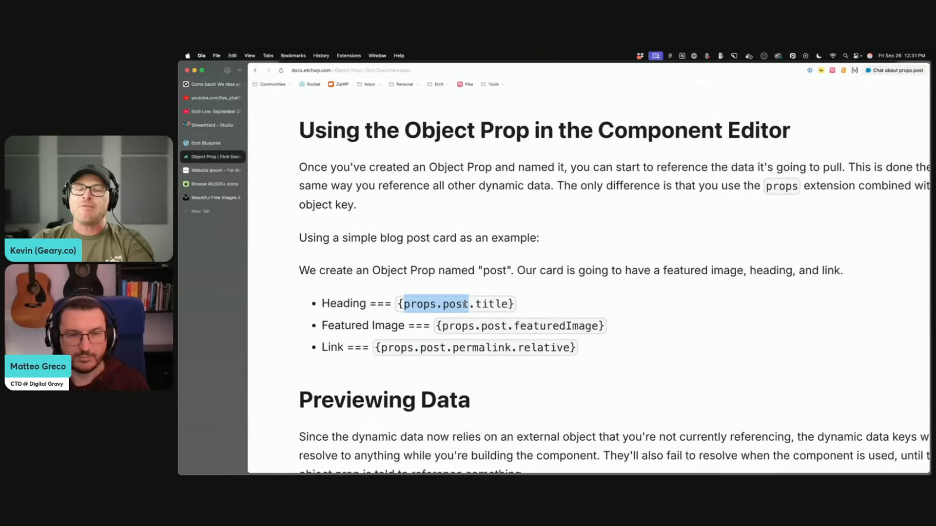
Step: Return to the Etch Blueprint page and replace the title link's text in the HTML with {props.post.title}
left_click(219, 144)
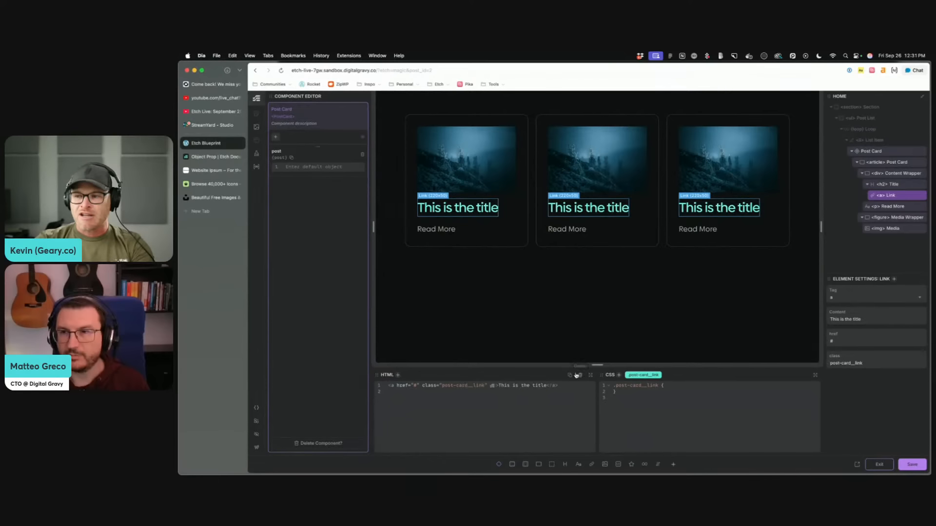
left_click_drag(547, 389, 498, 389)
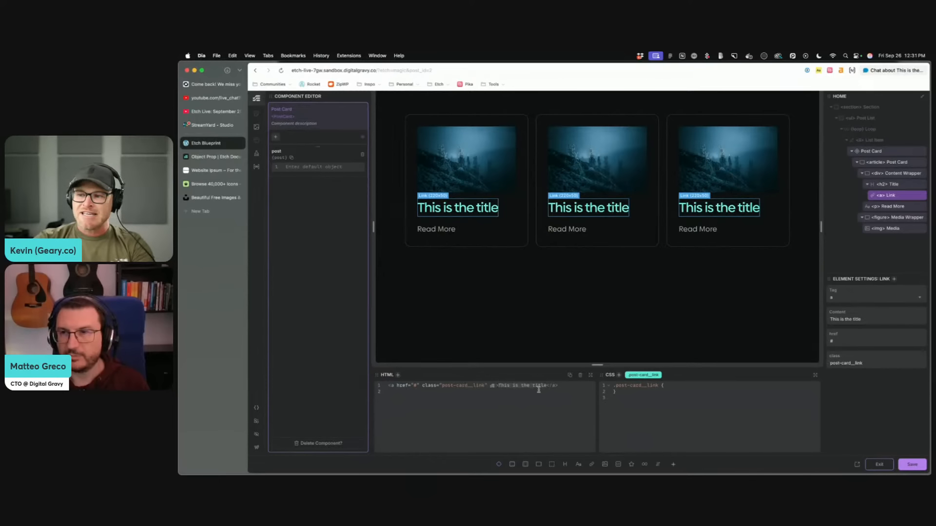
type("{}")
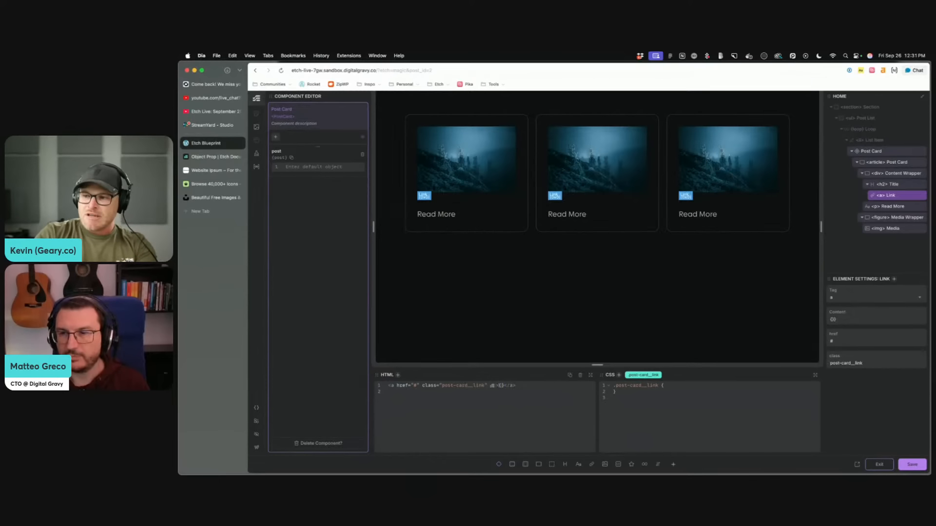
type("props.post.titl")
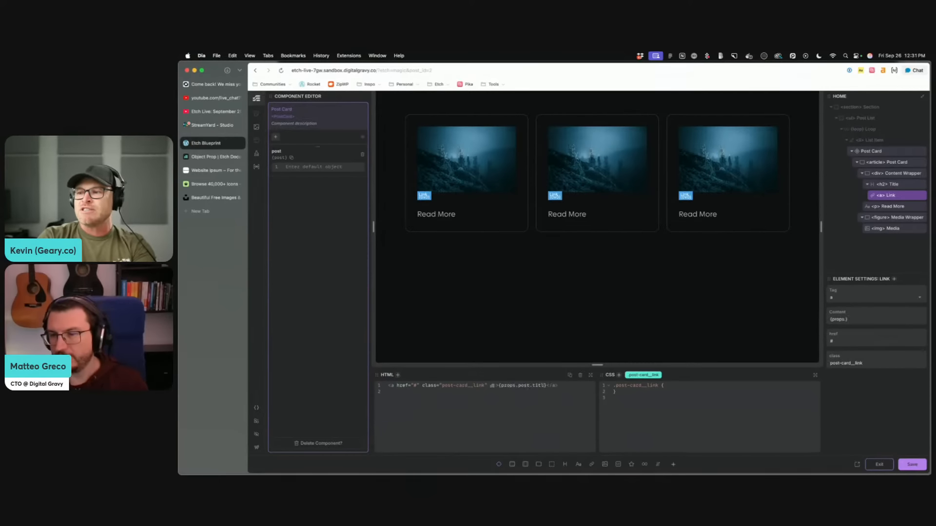
type("e")
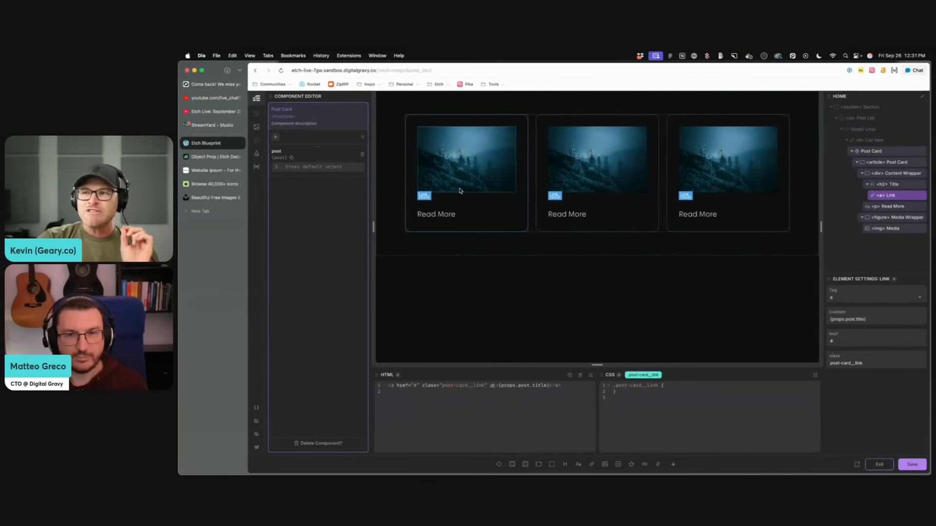
Step: Switch back to the Object Prop documentation and read the Previewing Data section on placeholder object data
left_click(215, 156)
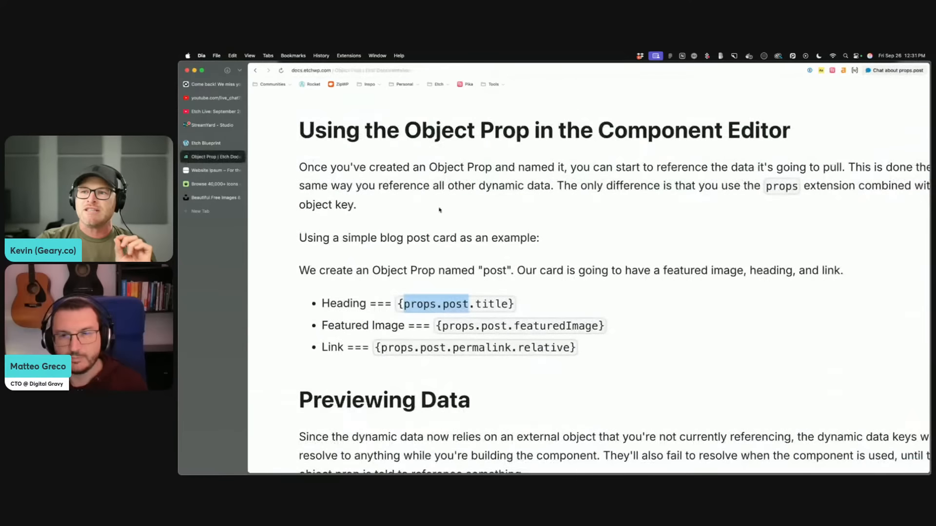
scroll(440, 210, "down", 5)
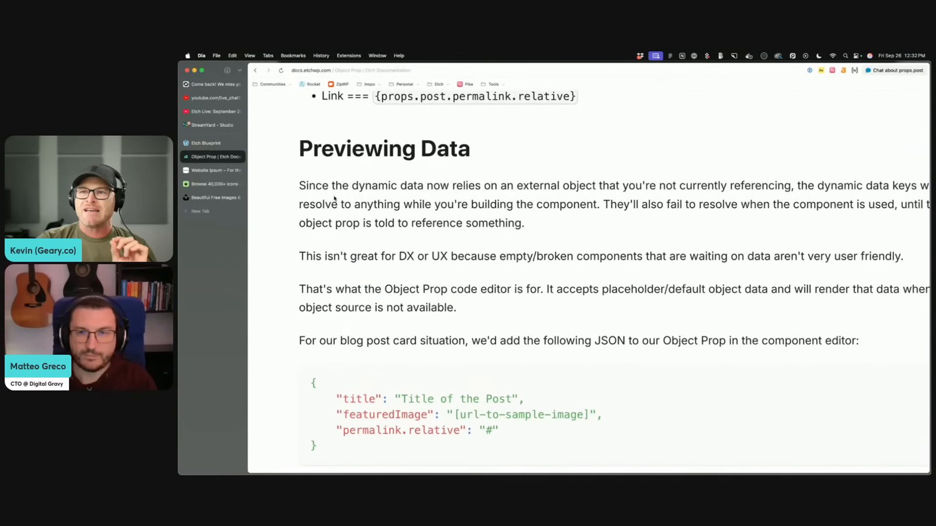
scroll(465, 186, "right", 5)
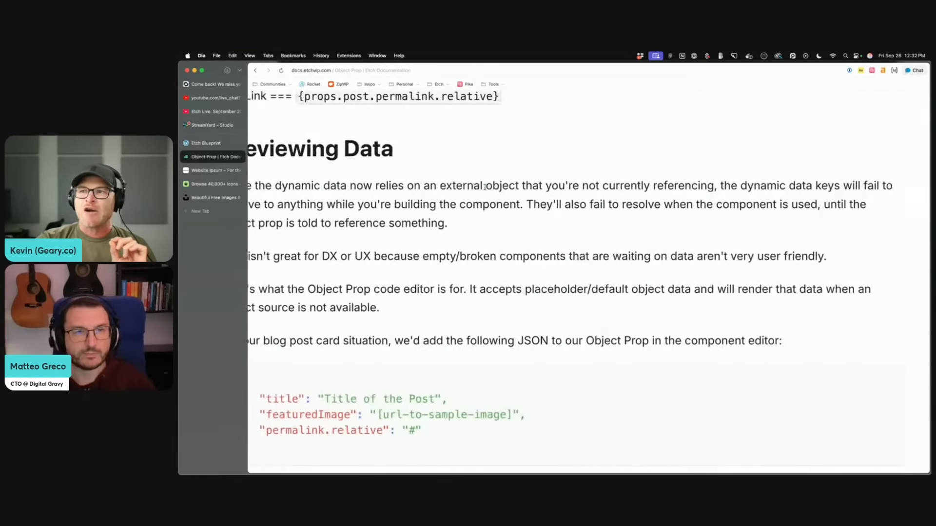
left_click_drag(367, 184, 685, 186)
scroll(723, 191, "left", 6)
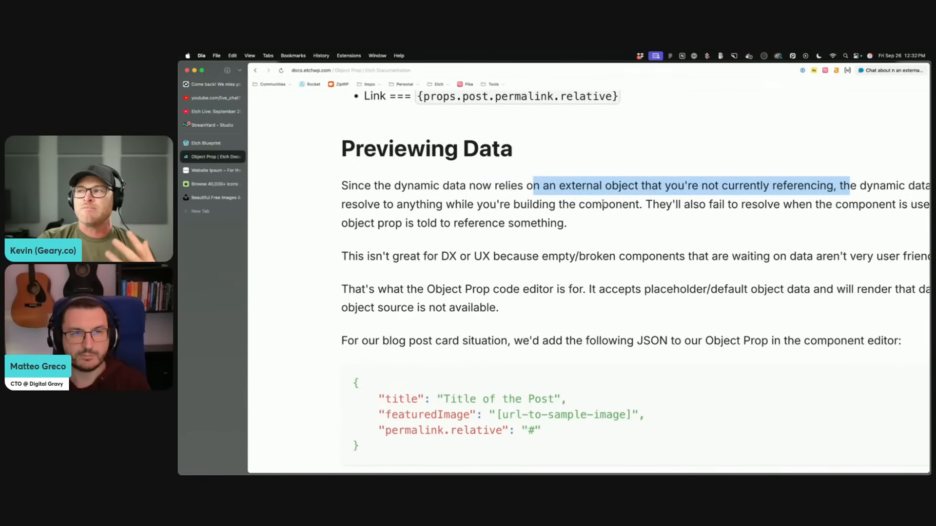
scroll(536, 204, "right", 3)
scroll(503, 205, "down", 5)
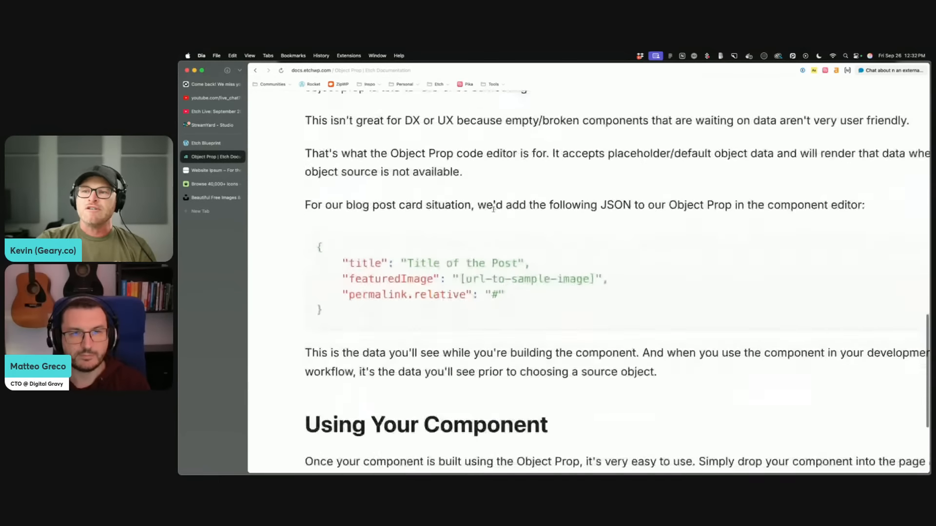
Step: Copy the sample JSON with title, featuredImage and permalink.relative from the documentation into the post property's default object in Etch Blueprint
left_click_drag(306, 259, 316, 242)
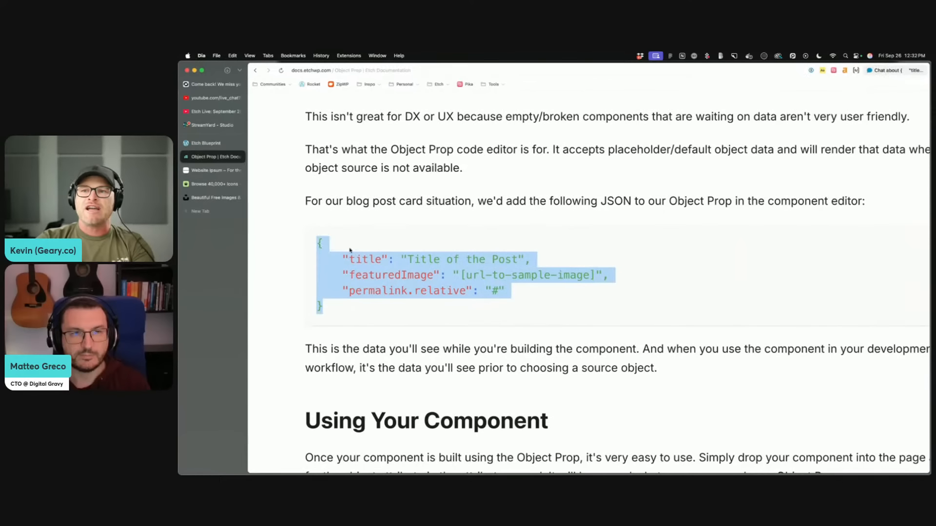
key("super+c")
key("super+alt+Up")
left_click(316, 167)
key("super+v")
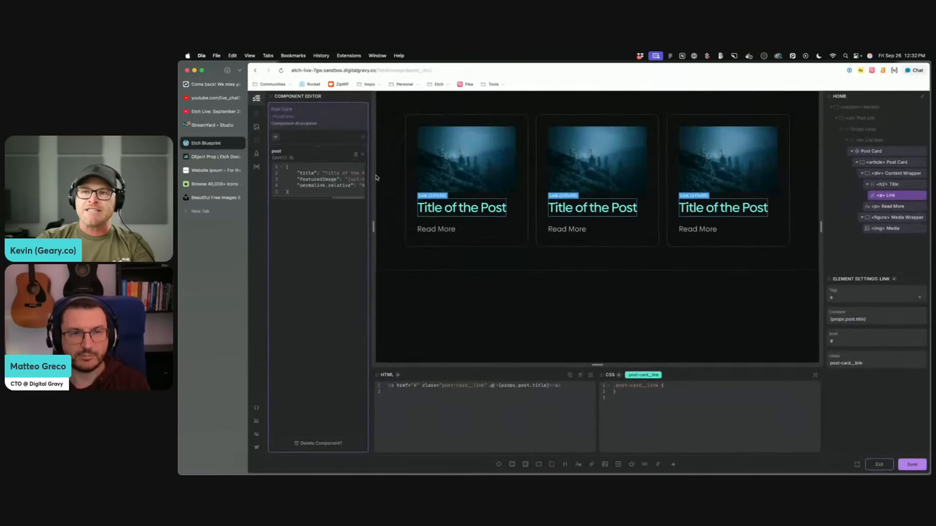
Step: Examine the title, featuredImage and permalink.relative entries in the post property's default object
scroll(320, 178, "right", 3)
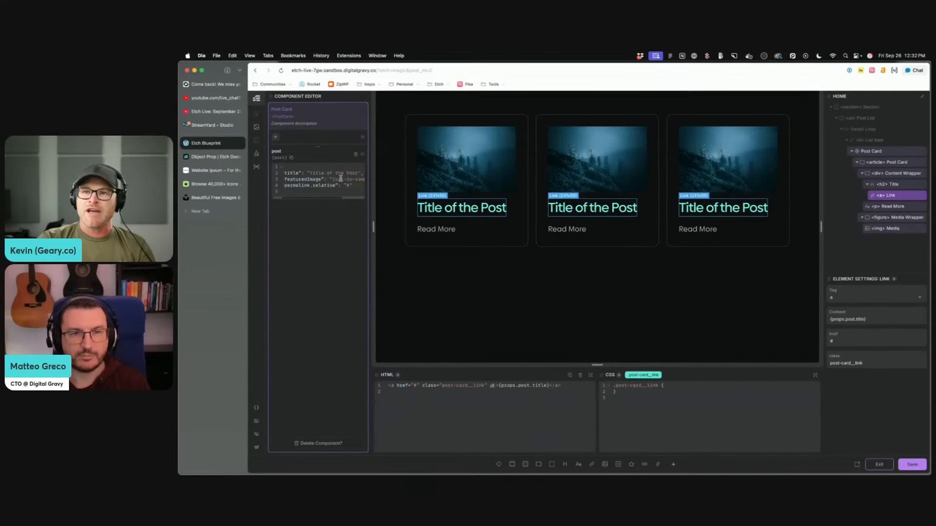
scroll(324, 176, "left", 3)
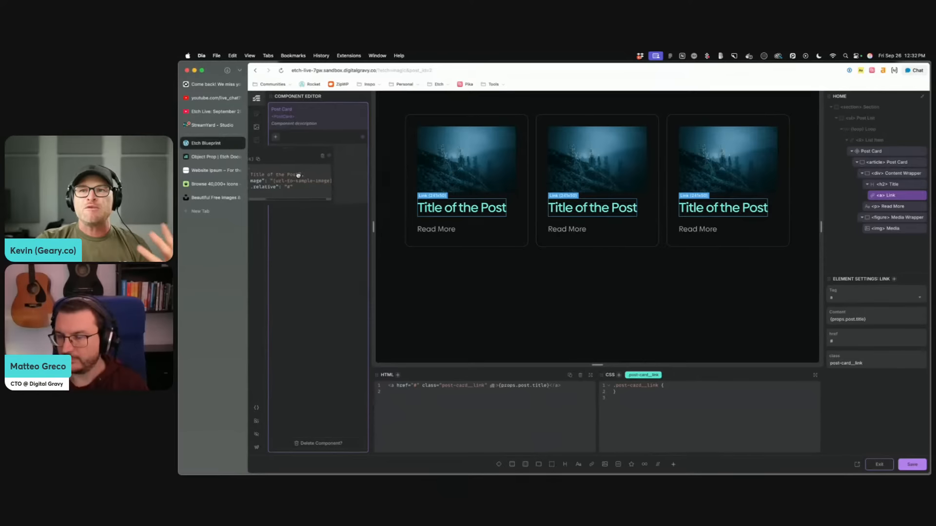
scroll(326, 175, "right", 3)
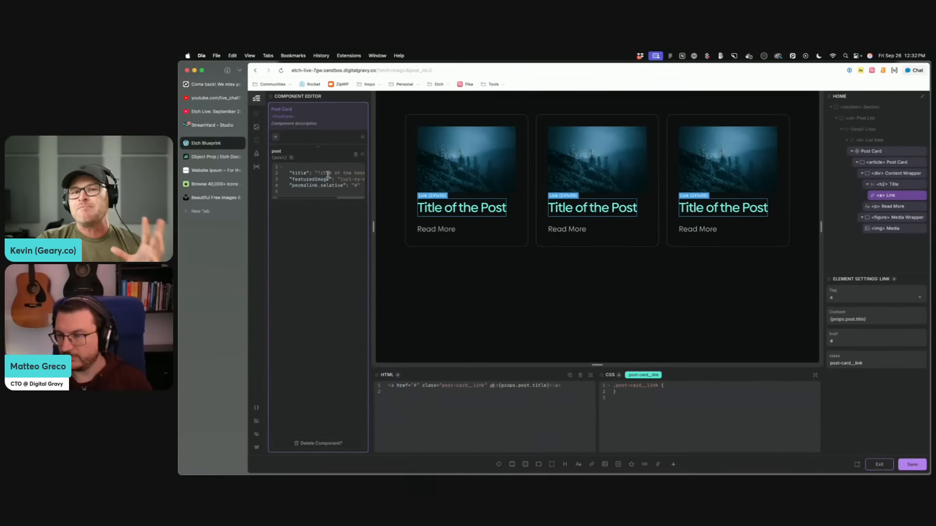
scroll(312, 175, "left", 1)
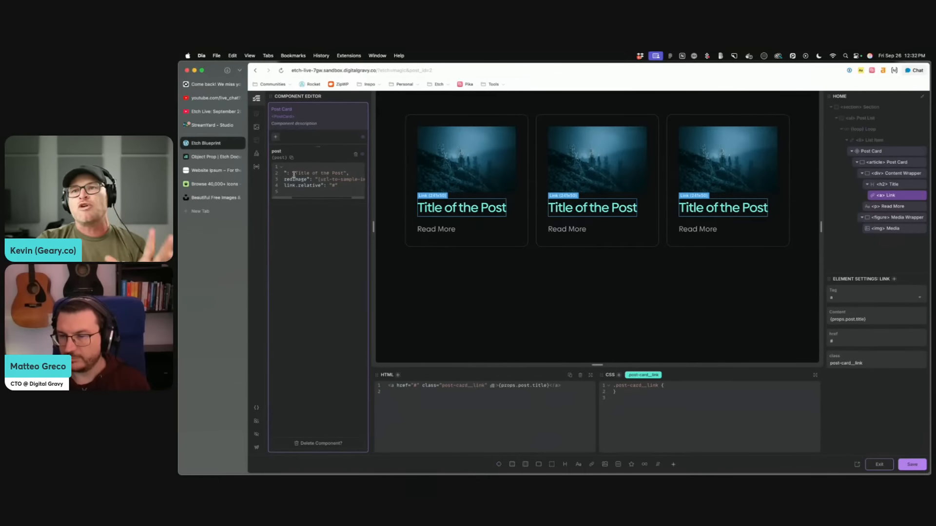
left_click_drag(295, 174, 313, 172)
left_click_drag(313, 173, 313, 171)
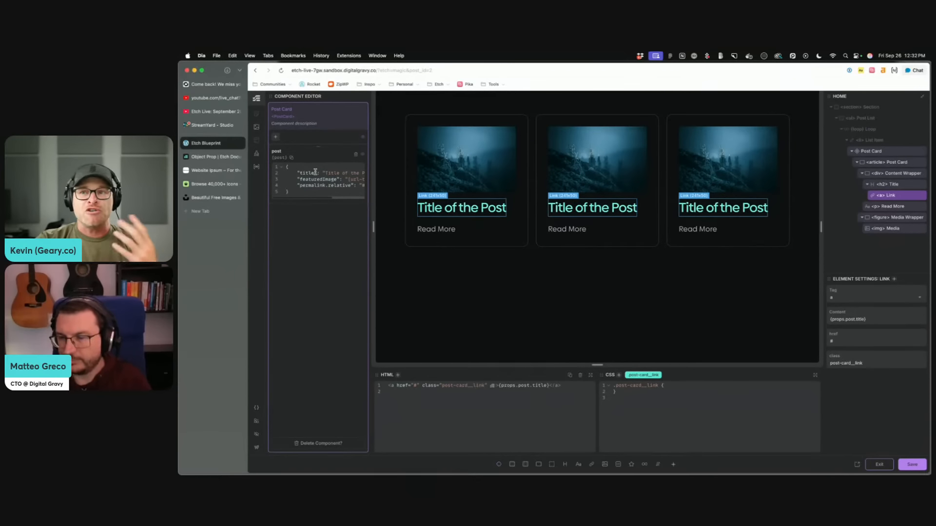
scroll(318, 173, "right", 1)
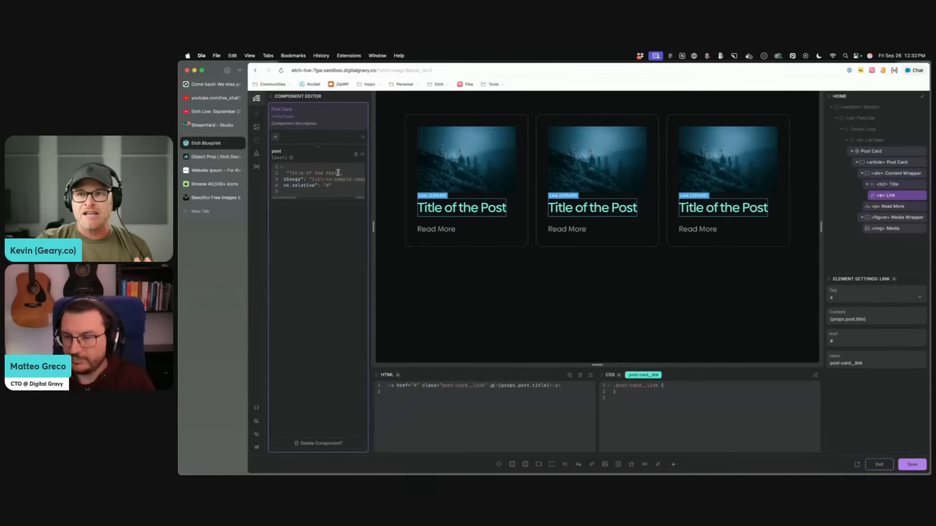
Step: Change the title value in the post property's default object to "Post Title"
key("BackSpace")
key("BackSpace")
key("BackSpace")
key("BackSpace")
key("BackSpace")
key("BackSpace")
key("BackSpace")
key("BackSpace")
key("BackSpace")
key("BackSpace")
key("BackSpace")
key("BackSpace")
key("BackSpace")
key("BackSpace")
key("BackSpace")
key("BackSpace")
key("BackSpace")
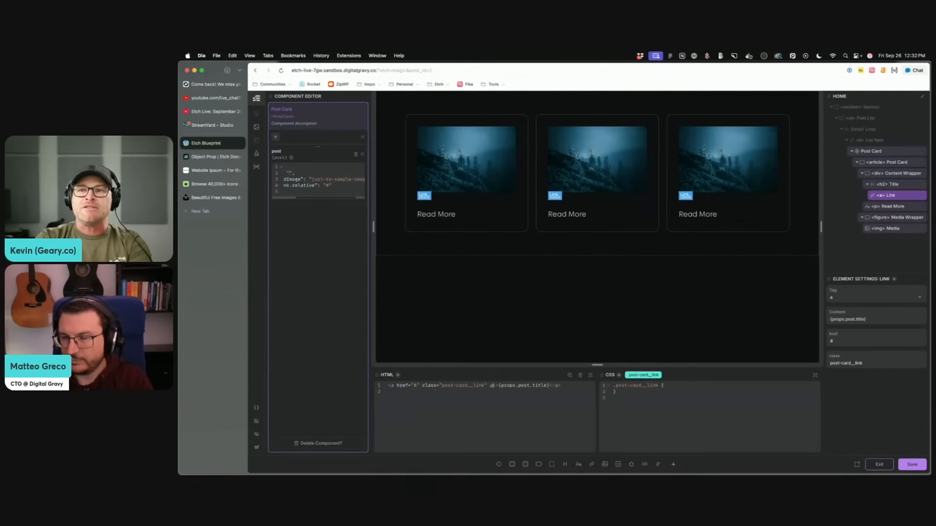
type("Post Title")
key("BackSpace")
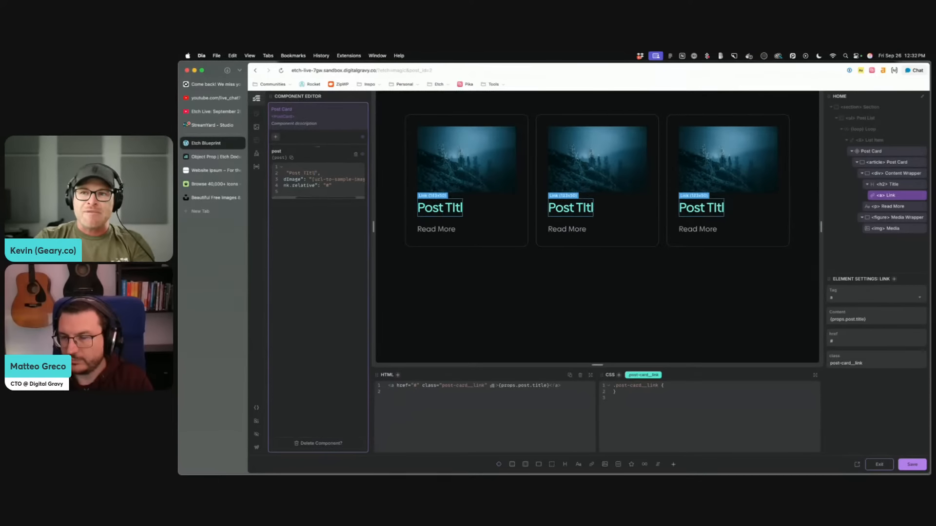
key("BackSpace")
key("BackSpace")
key("BackSpace")
key("BackSpace")
key("BackSpace")
type("Title")
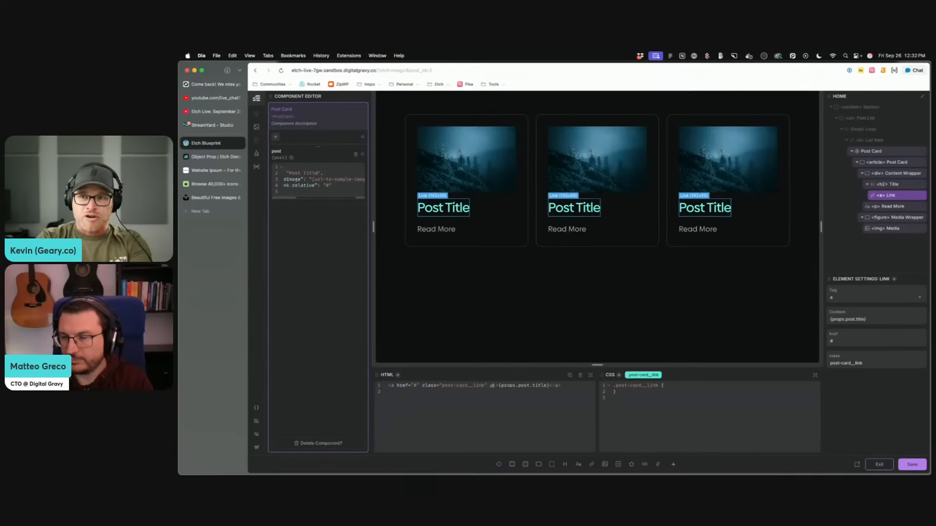
scroll(295, 180, "left", 3)
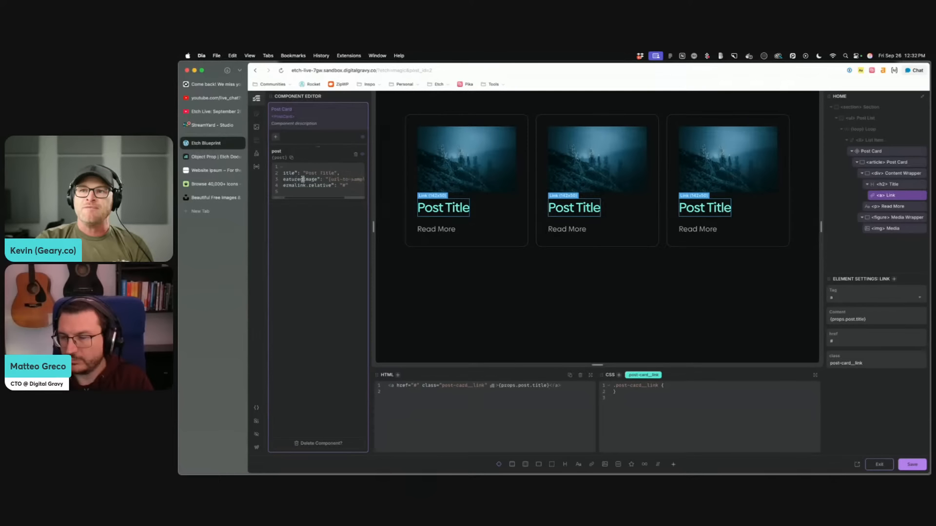
scroll(317, 181, "right", 3)
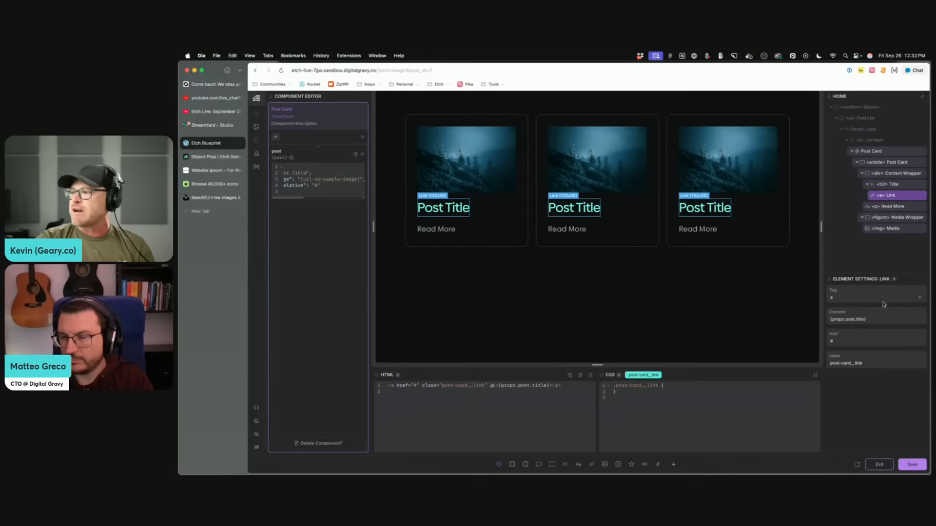
Step: Set the Media image's src in the Post Card component to {props.post.featuredImage} and exit the component editor
left_click(891, 228)
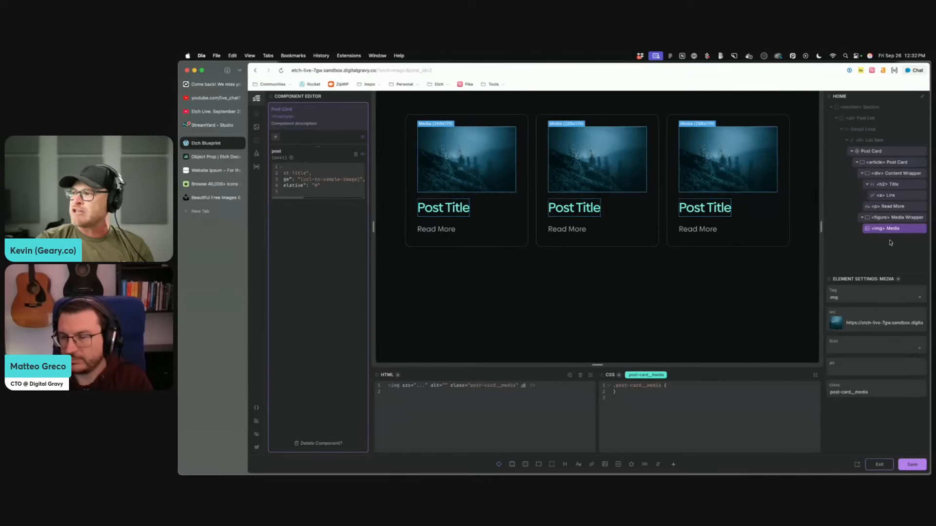
left_click(861, 324)
key("super+a")
type("{")
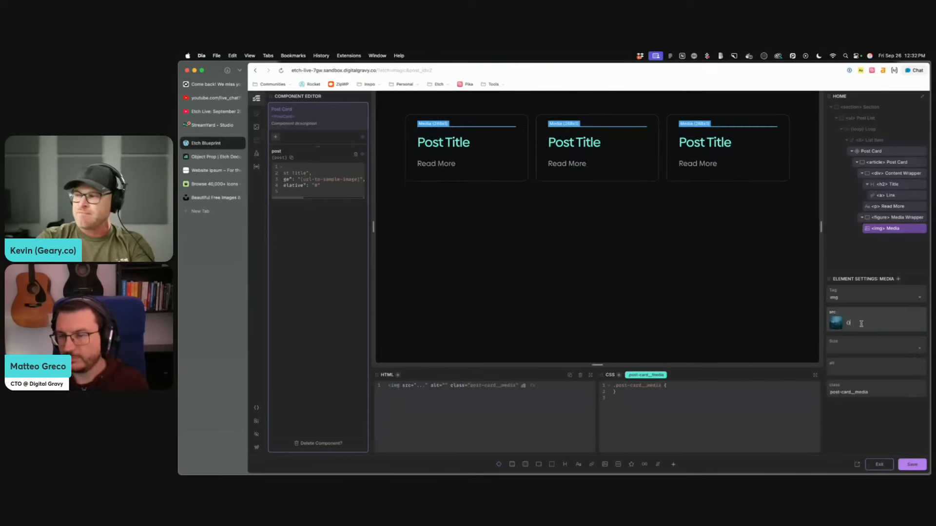
type("props.")
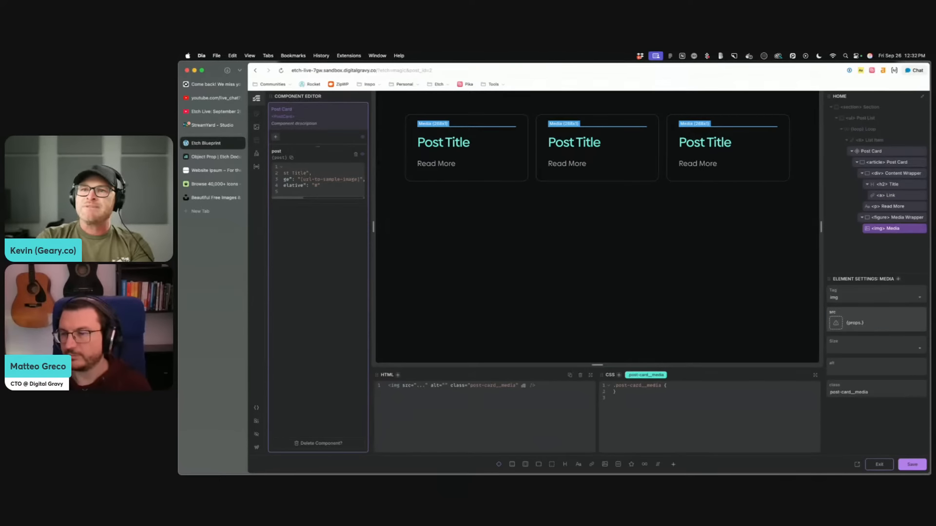
type("post.featured")
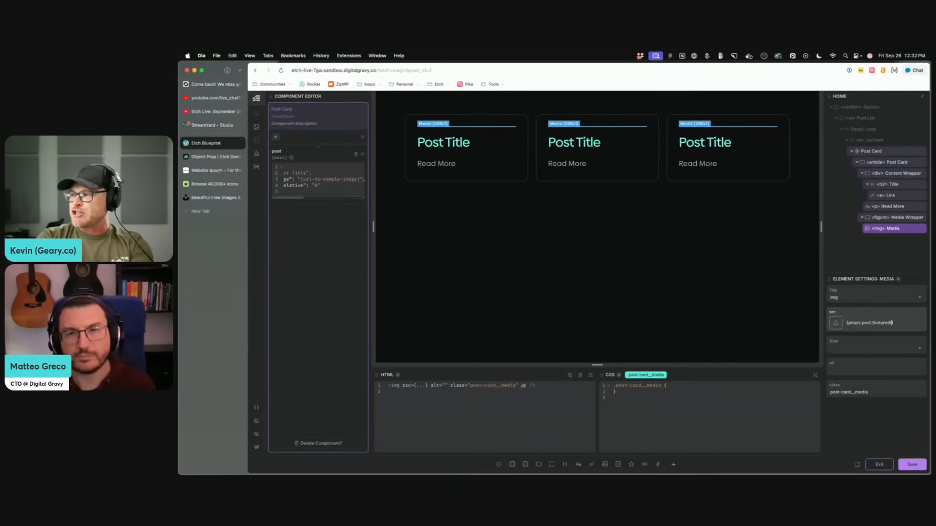
type("Image")
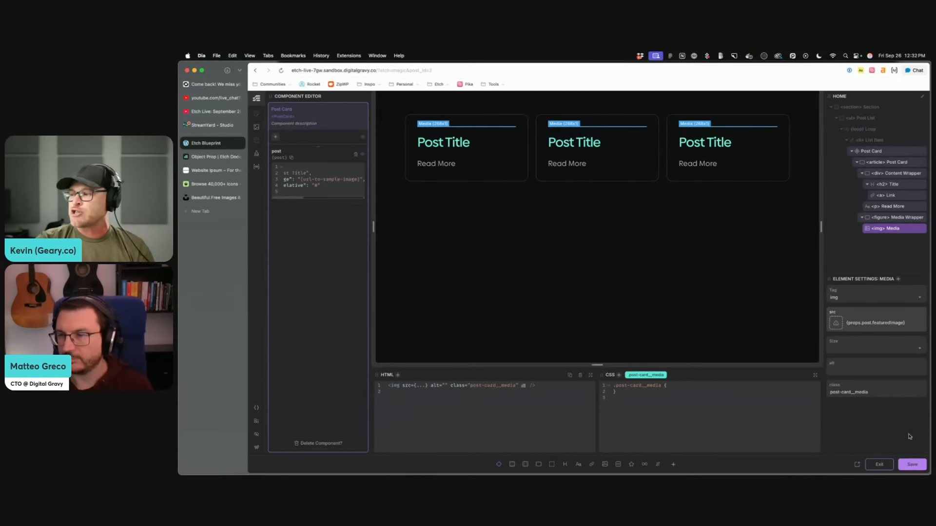
left_click(879, 464)
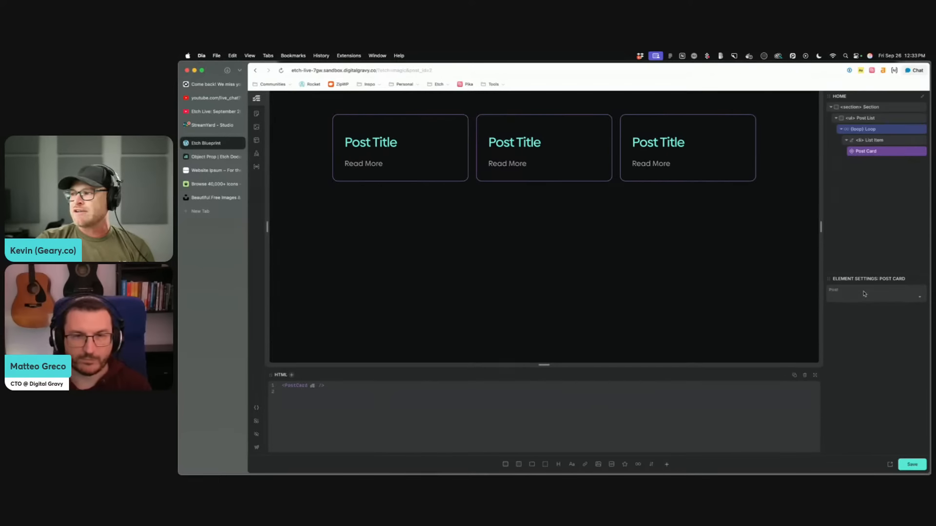
Step: Set the Post property of the Post Card inside the recent-posts loop to {item} and save the page
scroll(844, 302, "up", 5)
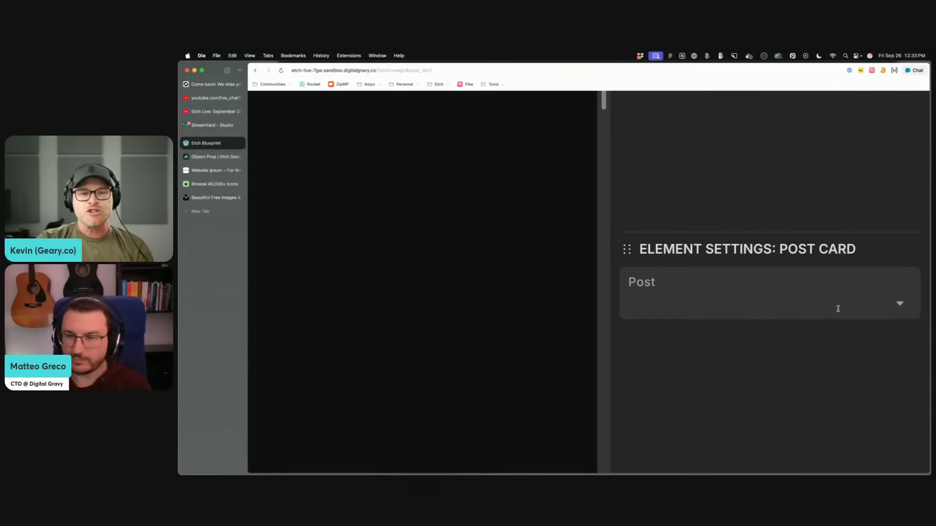
scroll(821, 310, "left", 10)
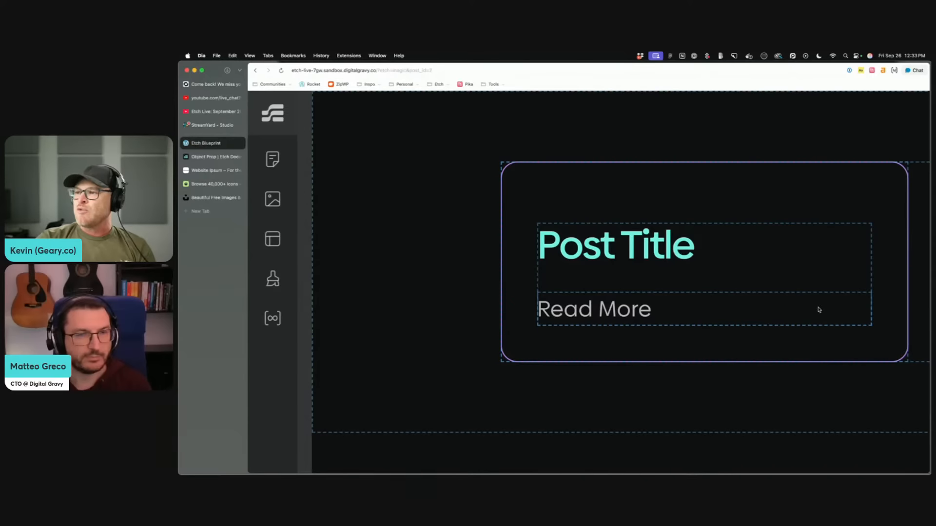
scroll(819, 309, "right", 8)
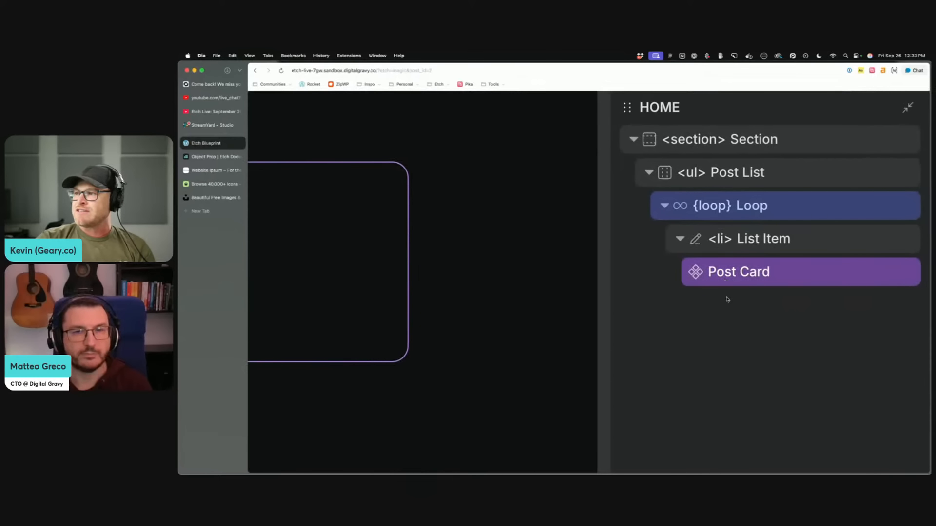
scroll(726, 297, "down", 8)
left_click(698, 275)
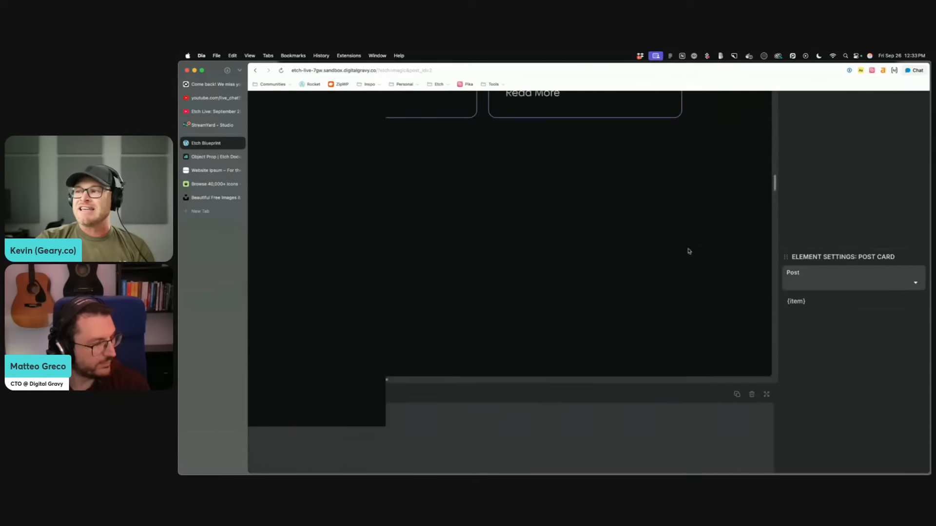
scroll(689, 253, "down", 5)
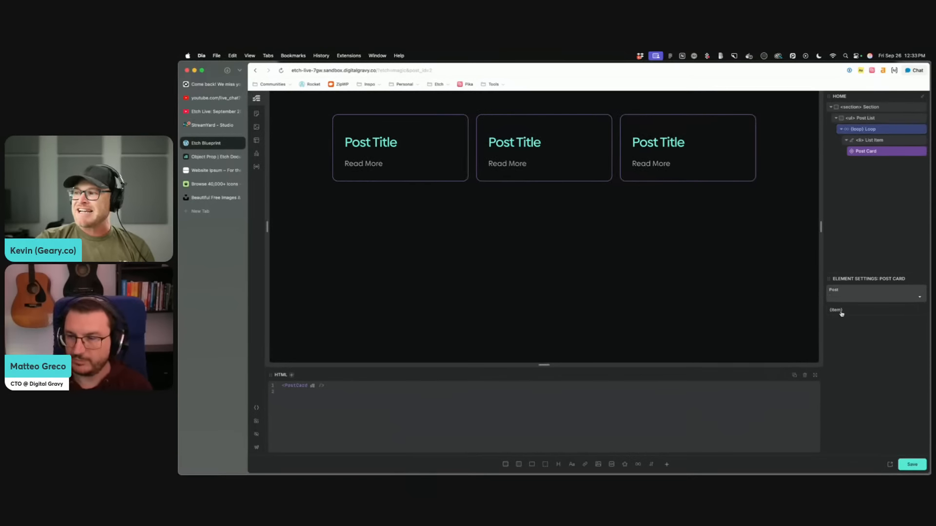
left_click(858, 129)
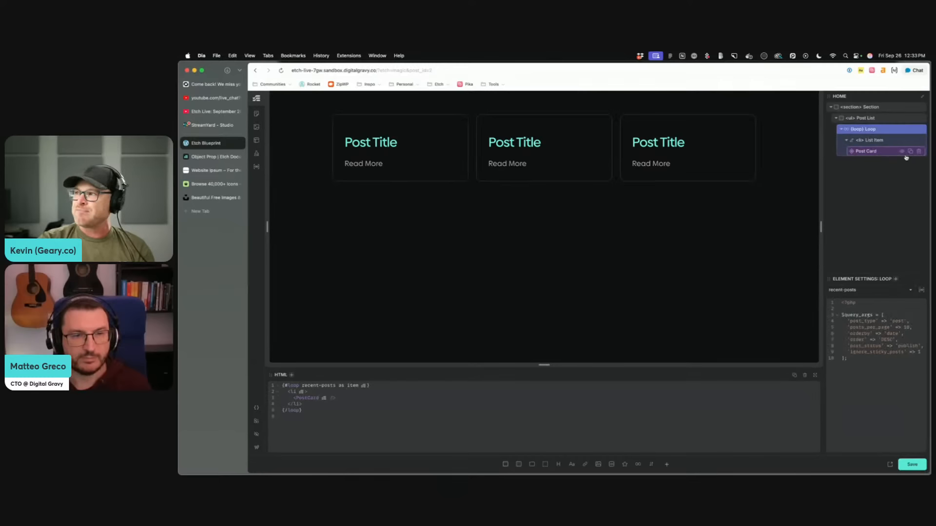
left_click(888, 152)
left_click(852, 297)
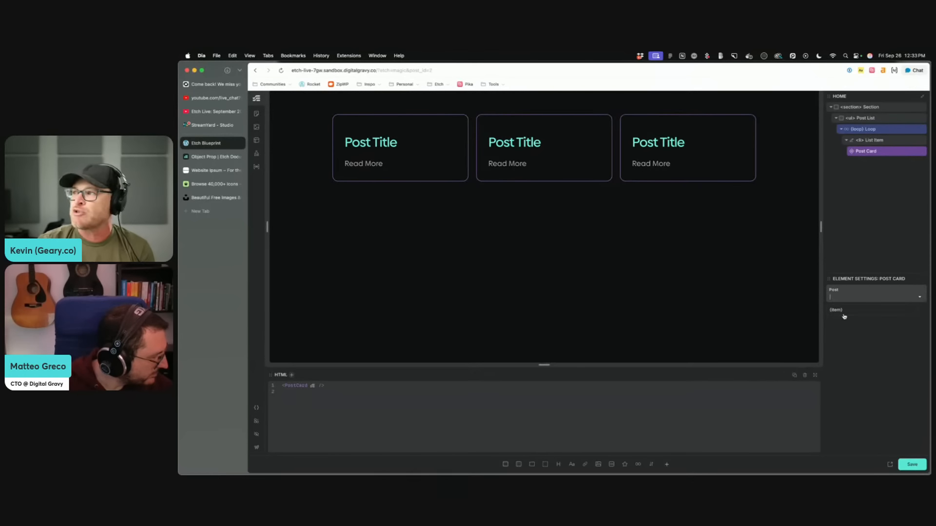
left_click(843, 315)
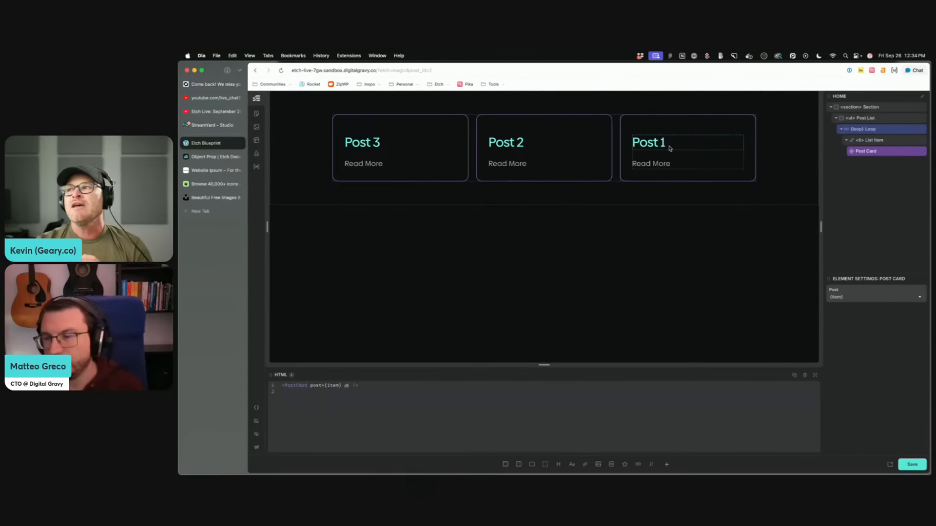
key("super+s")
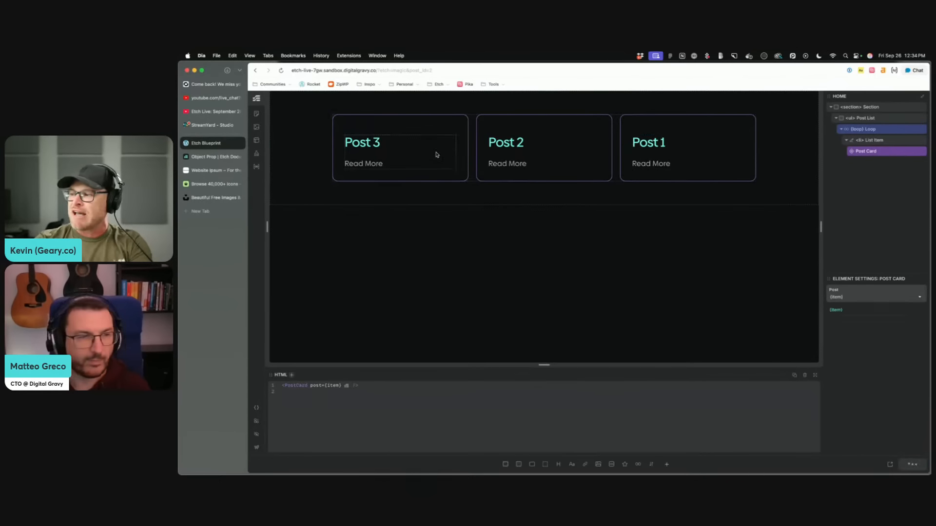
Step: Open Post 1 in the WordPress admin, set the dark misty forest image as its featured image and save the post
left_click(256, 448)
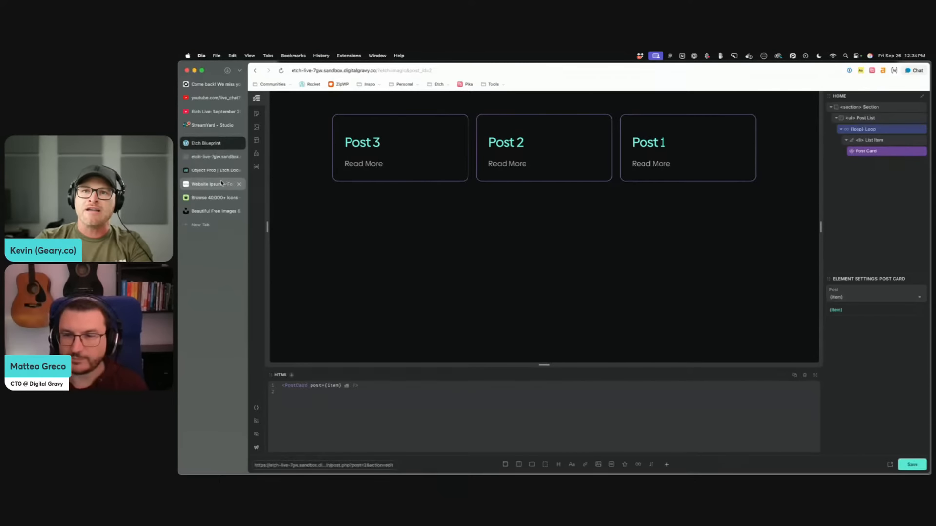
left_click(214, 156)
key("super+bracketleft")
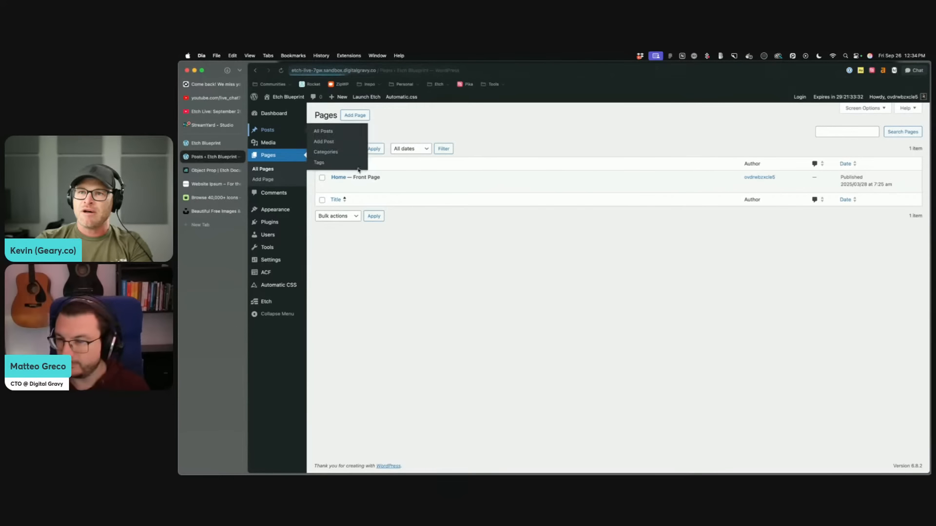
left_click(267, 129)
left_click(342, 222)
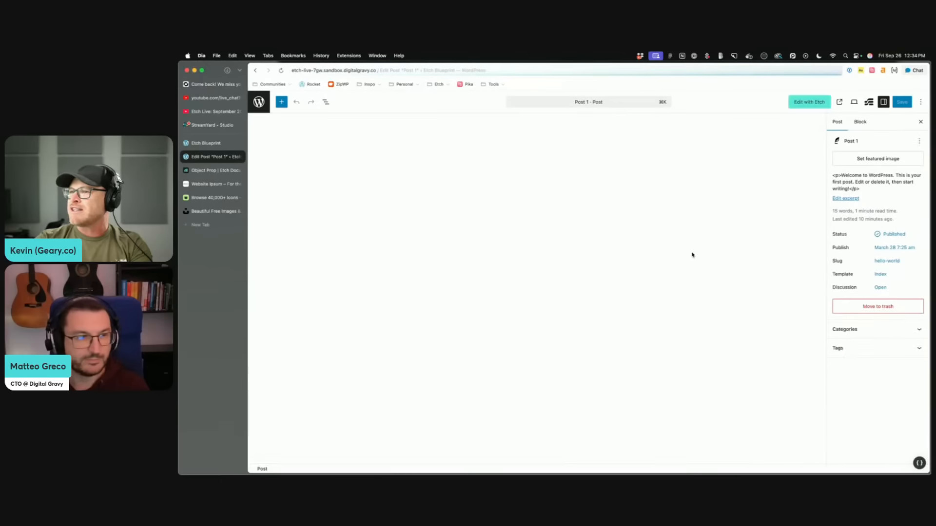
left_click(875, 160)
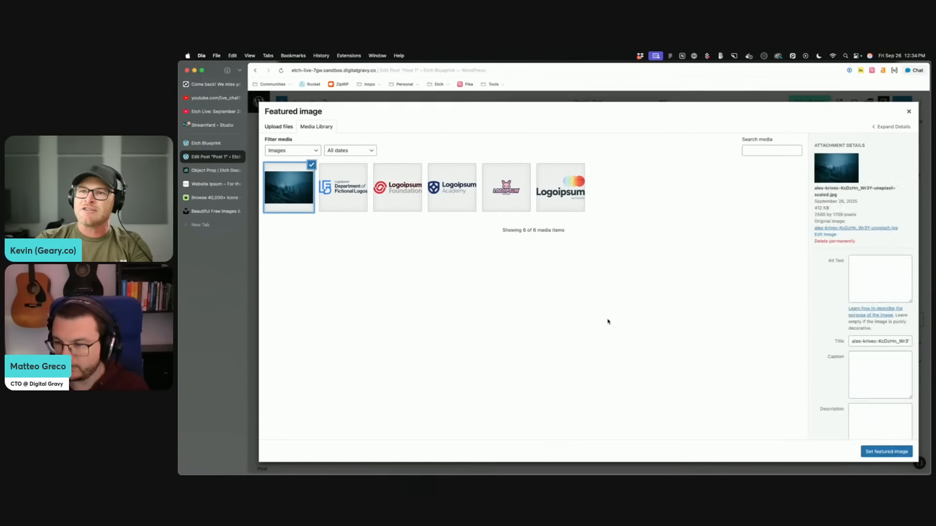
left_click(896, 452)
key("super+s")
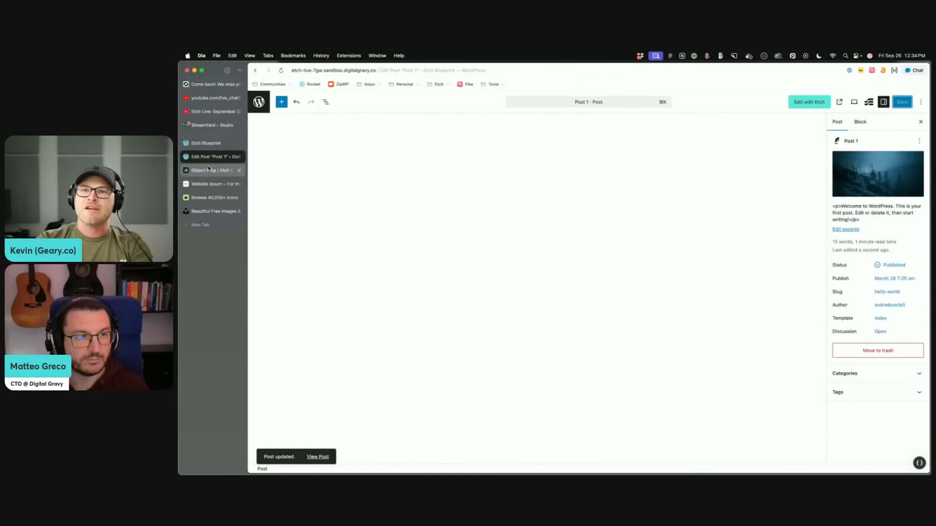
Step: View the post cards on the Home page's front end, and return to the builder to check the Post Card's Post property
left_click(207, 145)
left_click(886, 462)
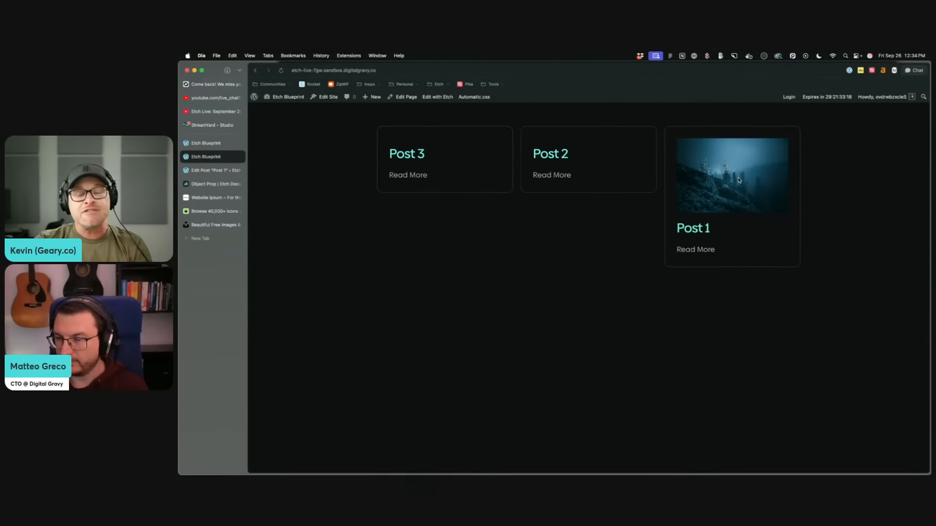
left_click(211, 146)
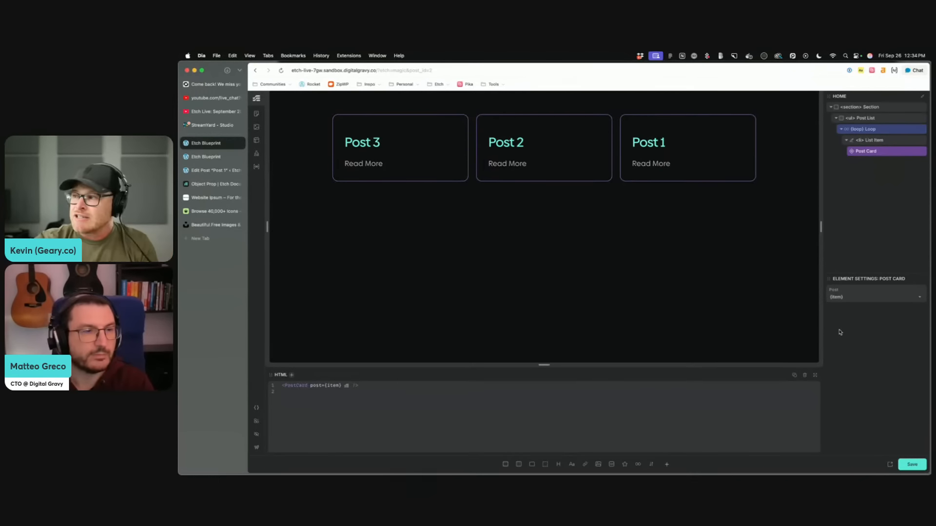
left_click(849, 299)
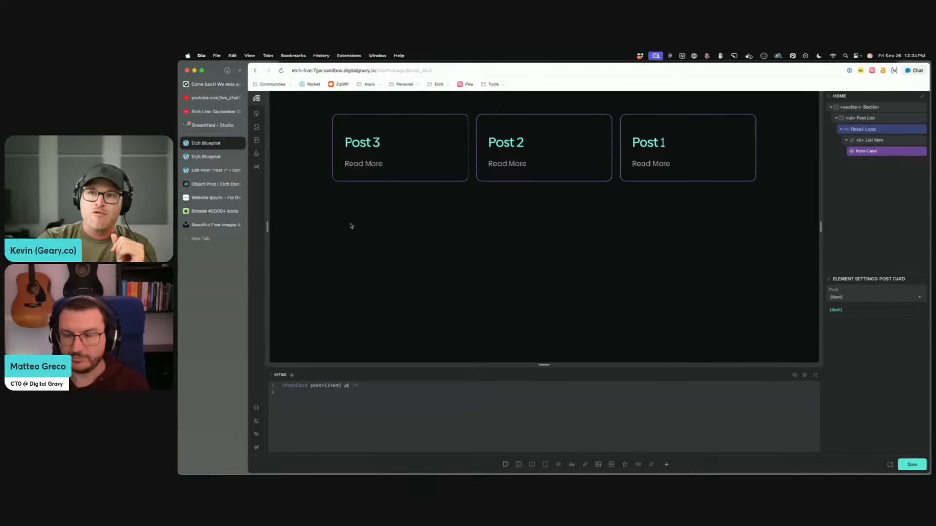
Step: Examine the JSON data of the Stats loop in the Loop Manager and return to the page
left_click(256, 167)
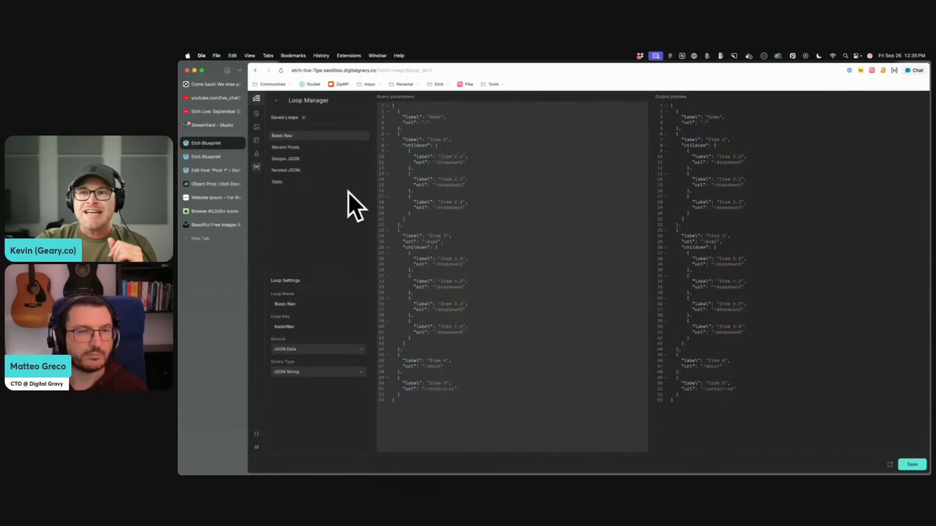
left_click(303, 182)
left_click(453, 184)
key("super+a")
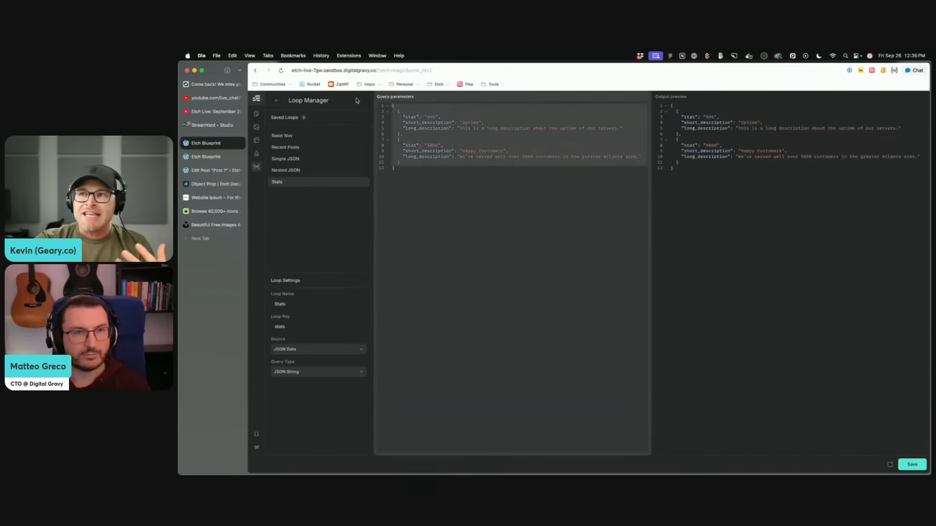
left_click(464, 411)
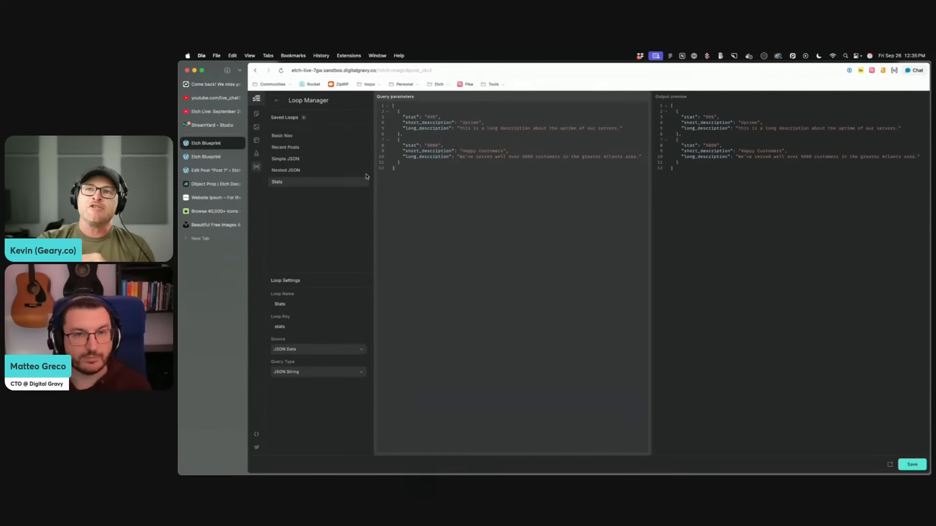
left_click(276, 100)
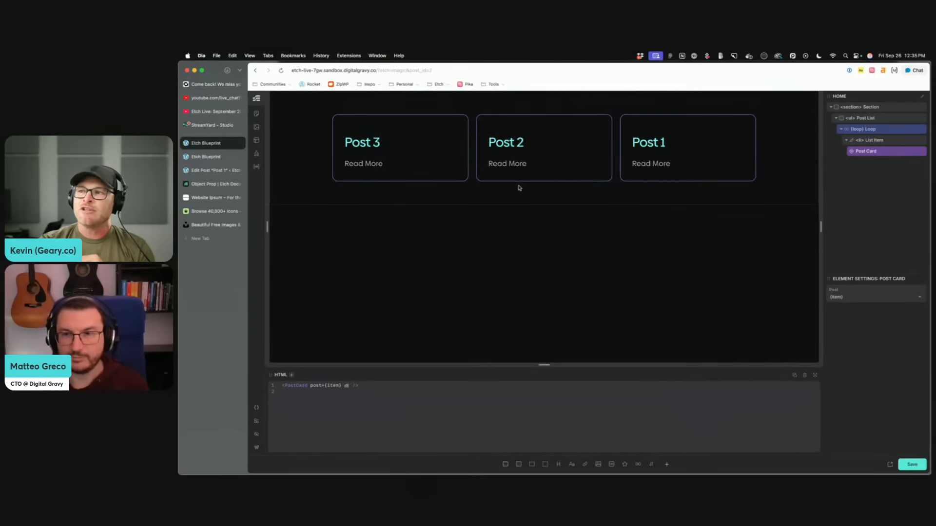
Step: Select the section holding the post list to show its full HTML, and save the Home page
left_click(519, 188)
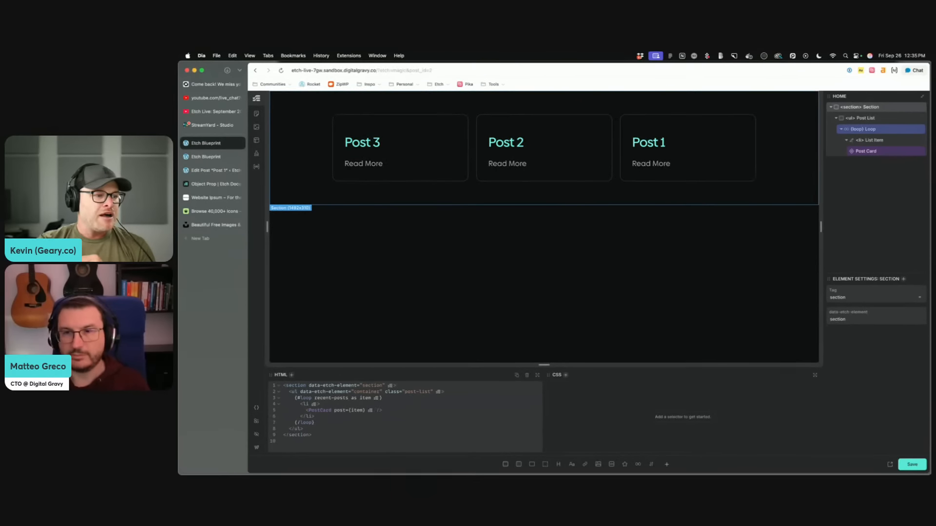
left_click(388, 326)
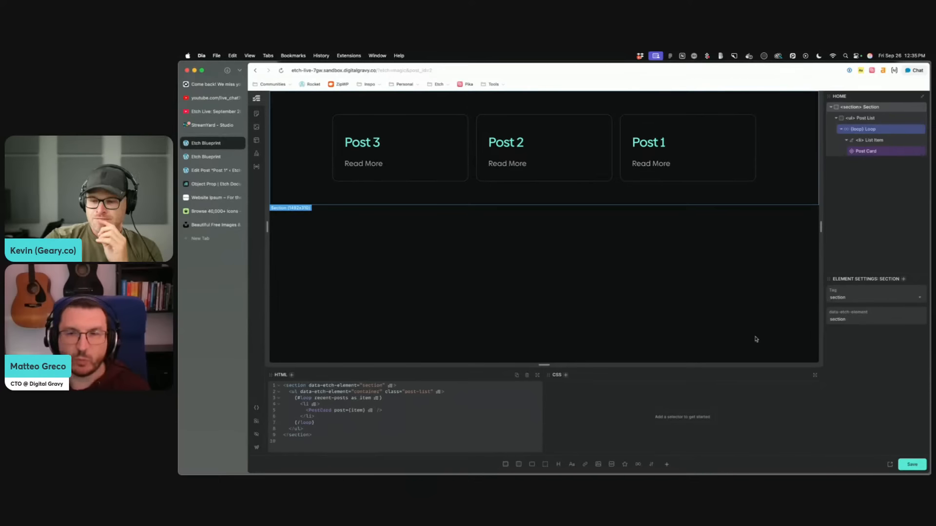
left_click(911, 464)
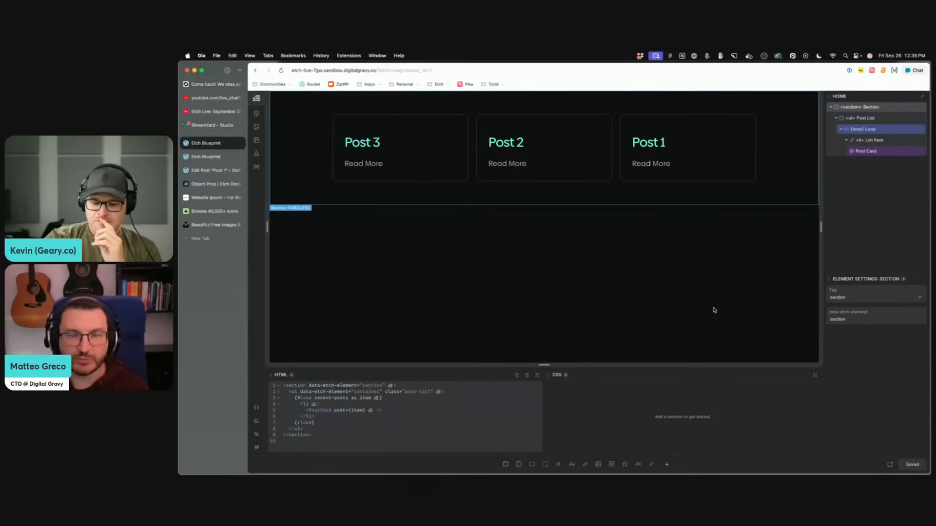
Step: Reload the builder, and open the article "Etch v1.0: What Users Need to Know" from etchwp.com/blog in a new tab to skim it
key("super+r")
key("super+t")
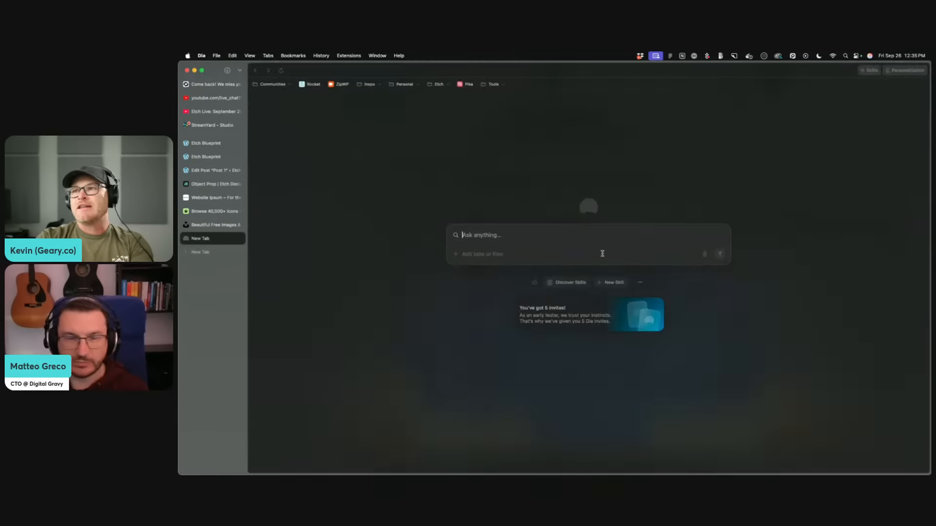
type("etchwp.")
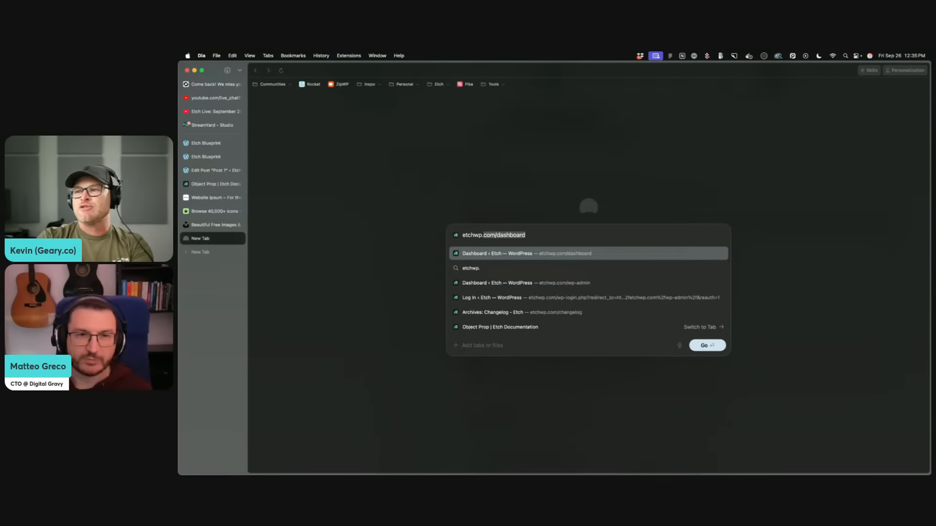
type("com/blog")
key("Return")
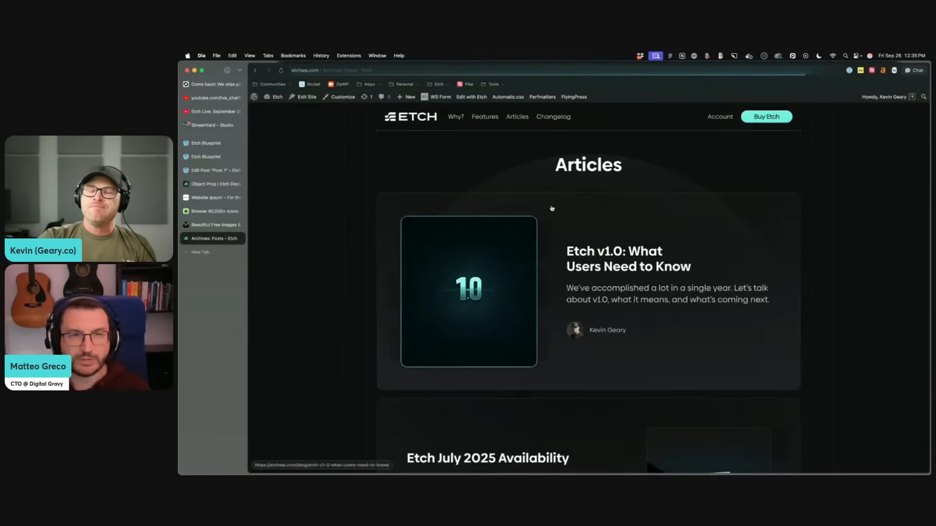
left_click(602, 240)
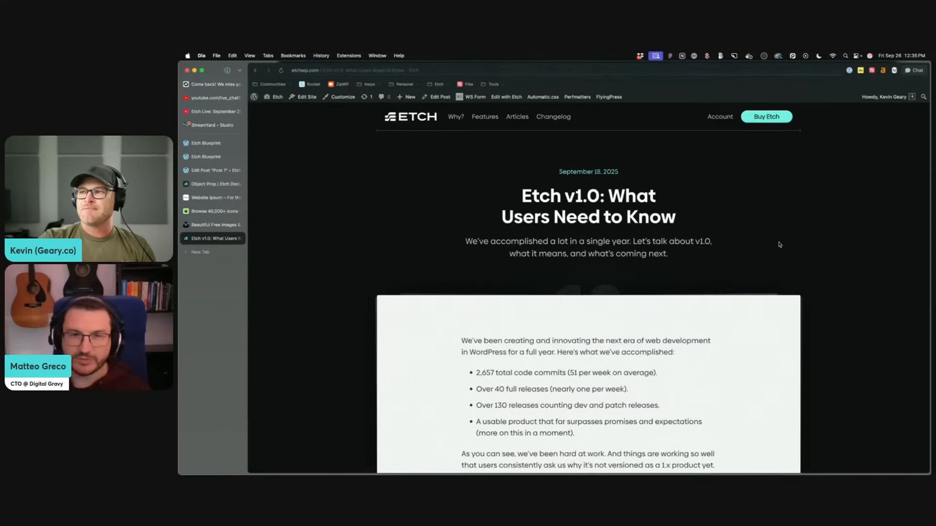
scroll(779, 245, "down", 20)
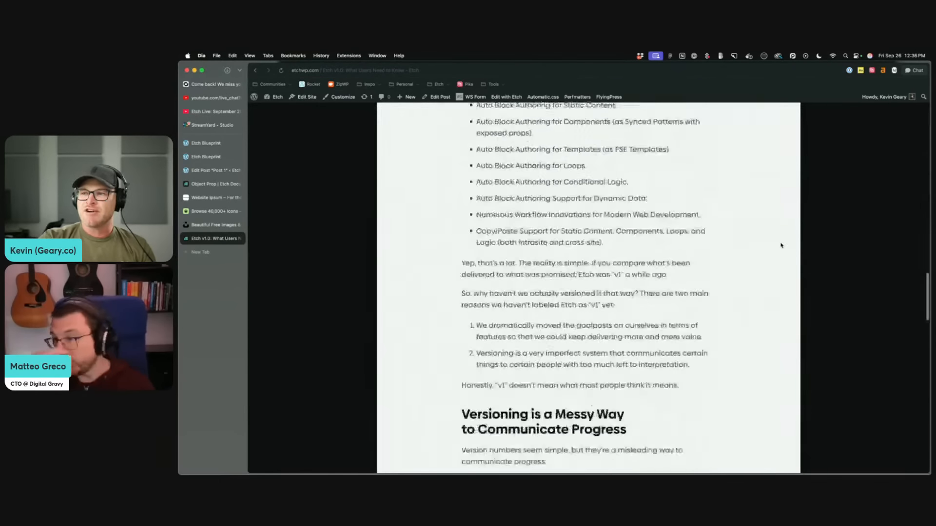
scroll(780, 245, "up", 20)
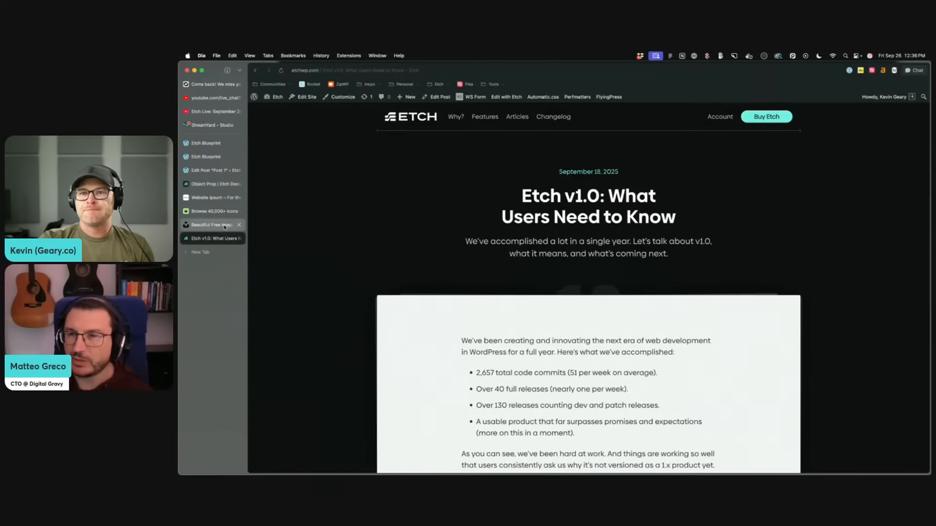
Step: Close the leftover browser tabs, keeping the Home page builder and the Etch v1.0 article open
left_click(238, 224)
left_click(239, 211)
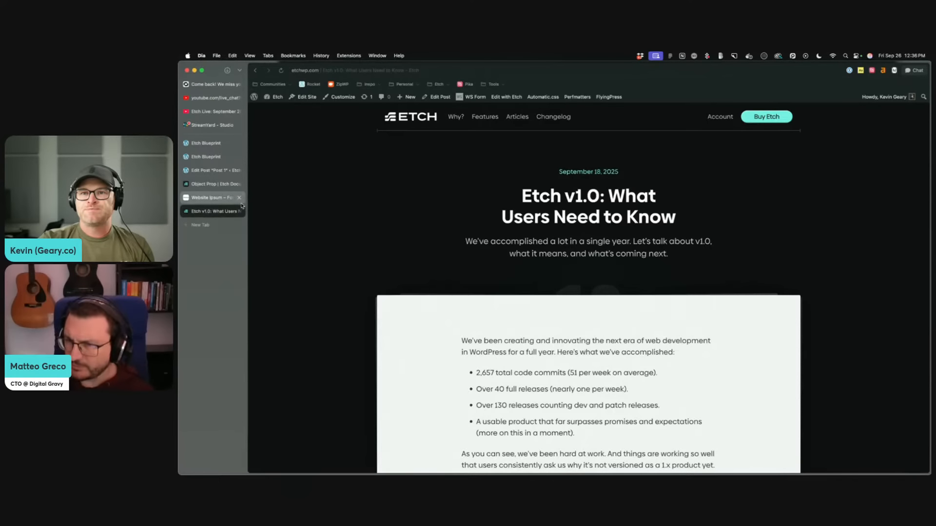
left_click(239, 197)
left_click(239, 184)
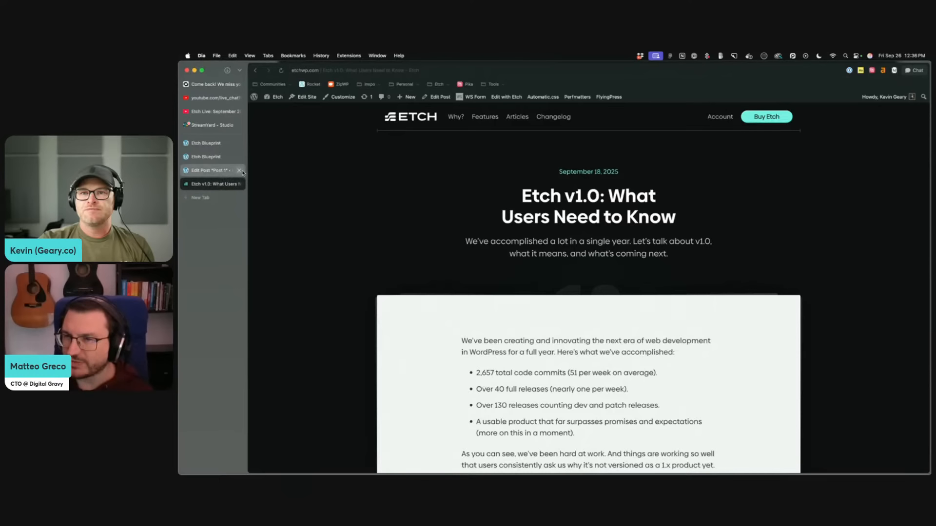
left_click(239, 171)
left_click(239, 157)
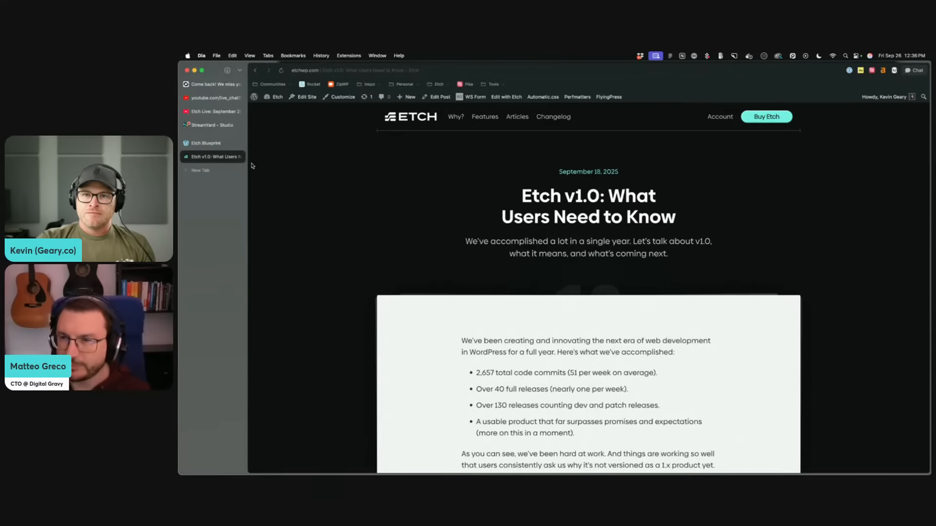
Step: Return to the Home page in the builder and check the Post Card's available actions and its parent list item
left_click(214, 146)
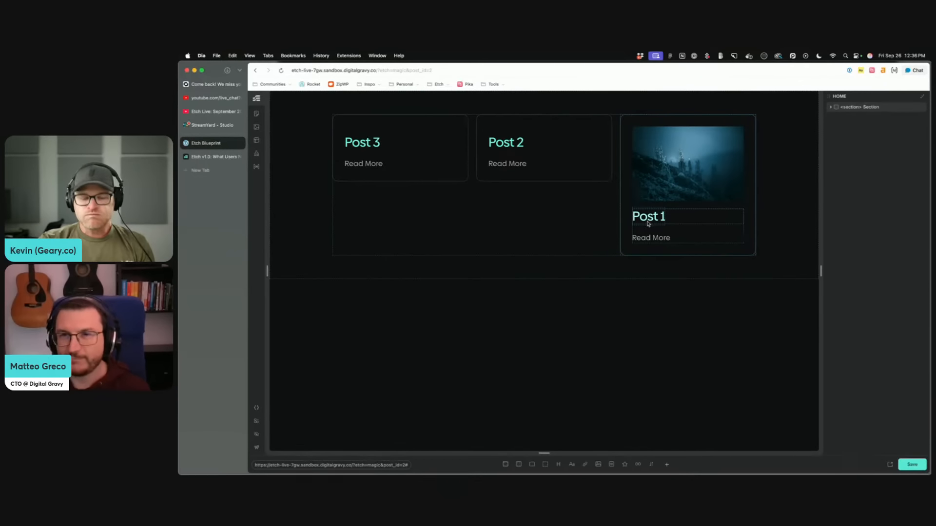
left_click(524, 225)
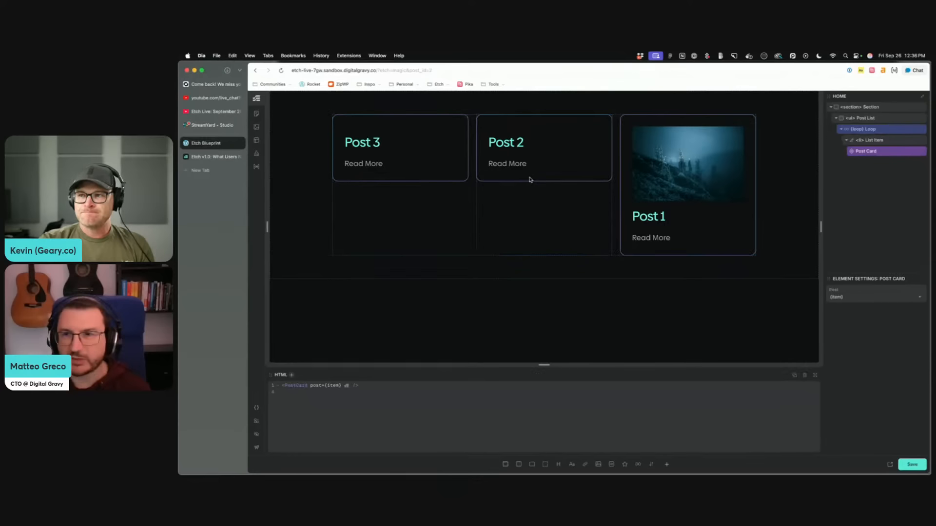
left_click(883, 157)
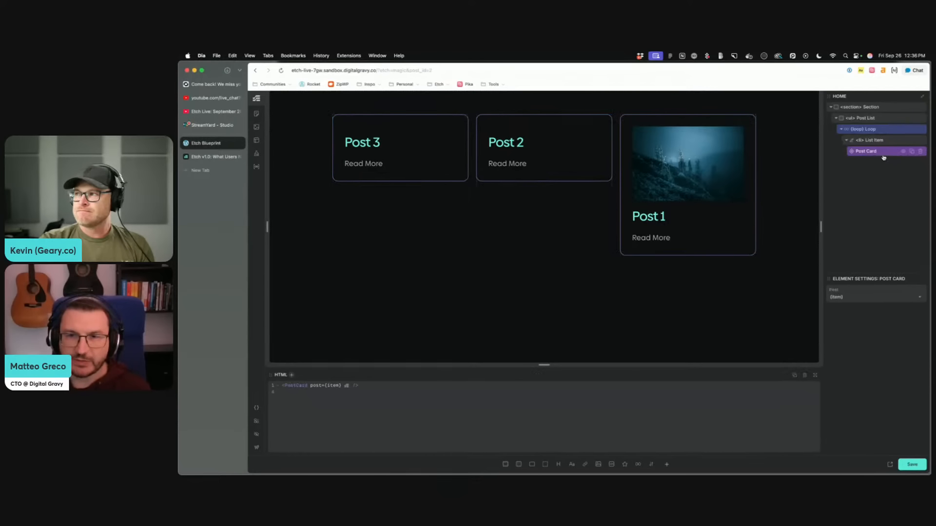
right_click(883, 157)
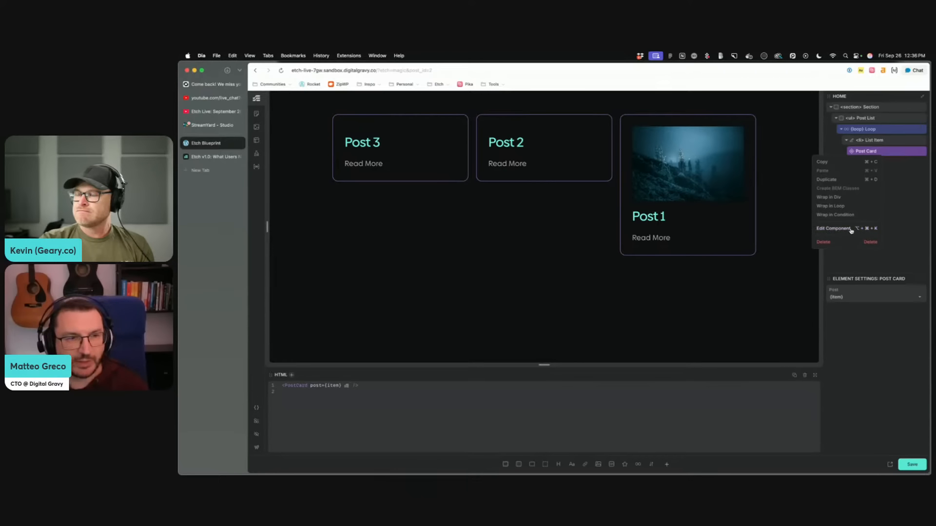
left_click(908, 227)
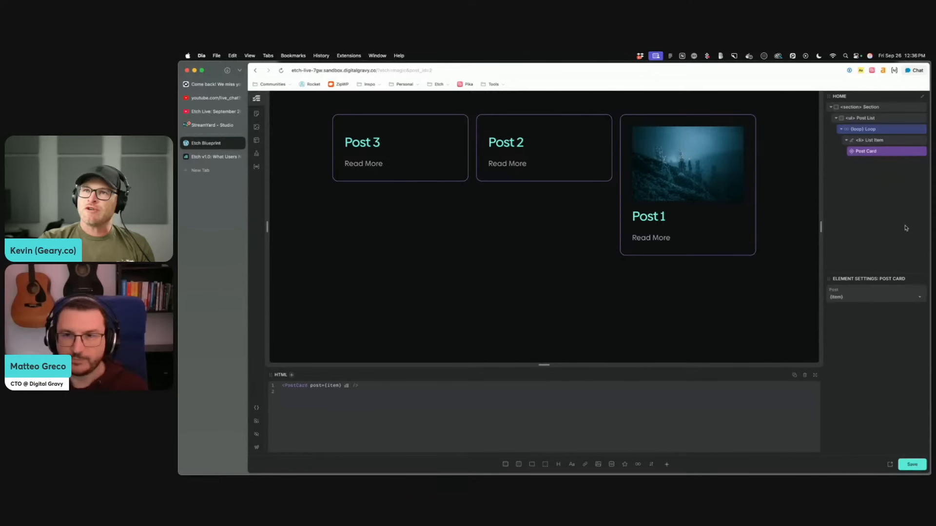
left_click(585, 212)
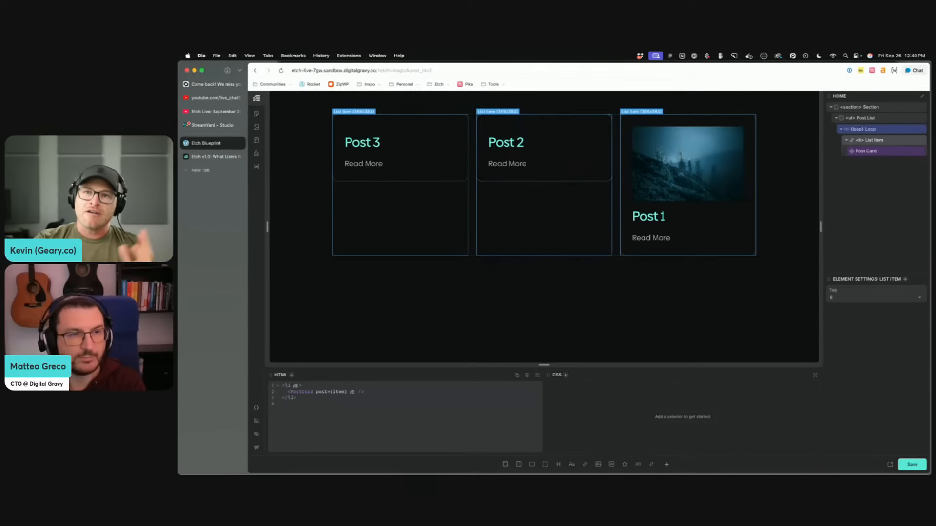
Step: Open docs.etchwp.com in a new tab and bring up the Basic Nav page under Dynamic Elements
left_click(209, 159)
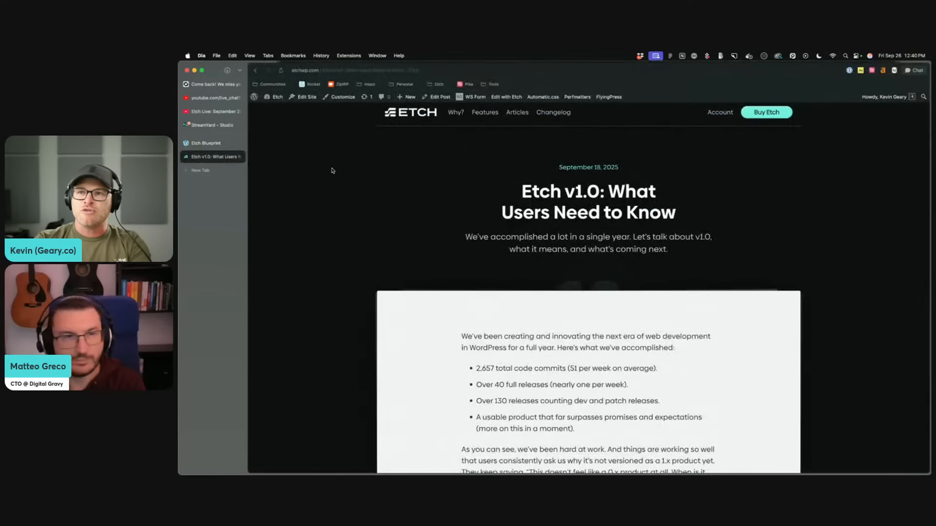
key("super+t")
type("docs.etchwp.com")
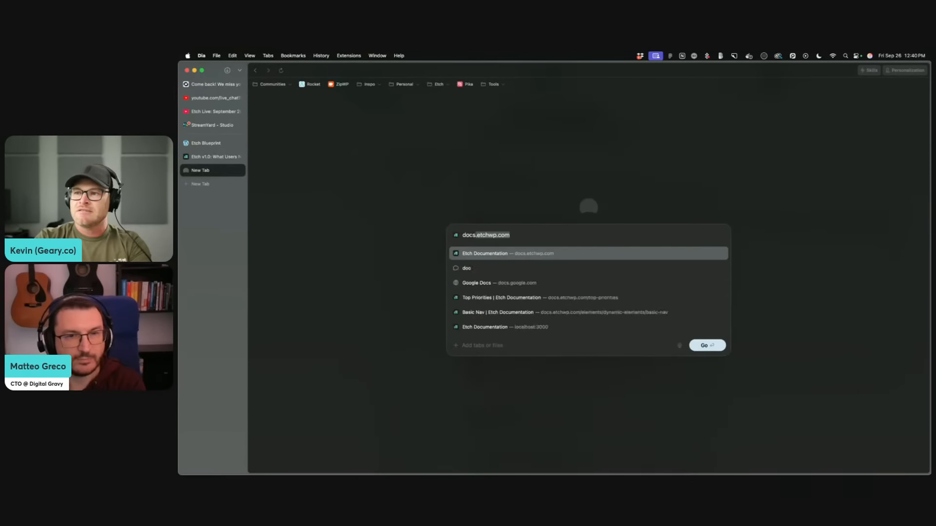
key("Return")
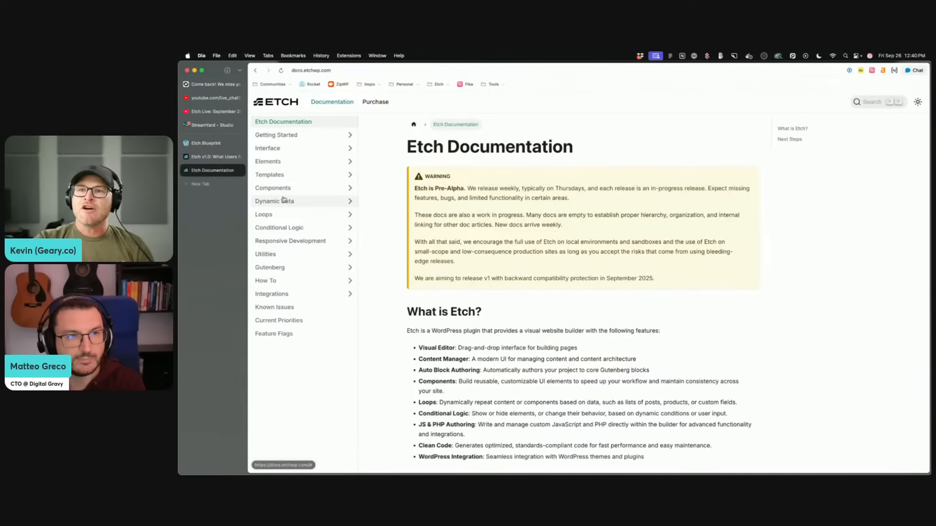
left_click(281, 163)
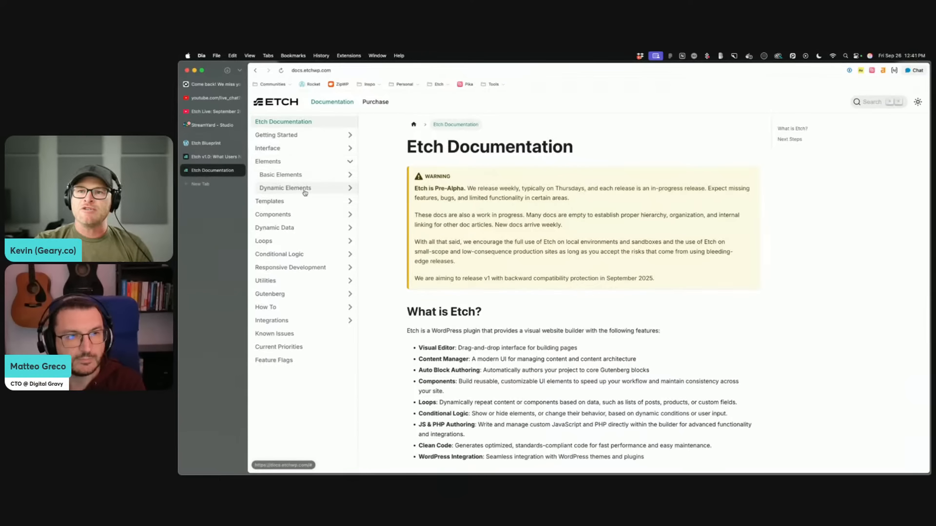
left_click(287, 188)
left_click(278, 254)
scroll(552, 274, "down", 5)
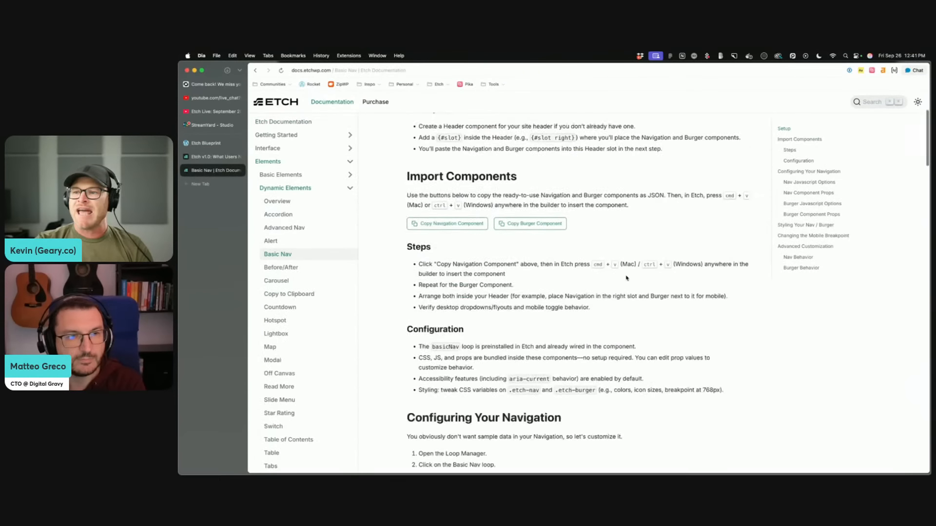
Step: Highlight the Import Components section of the Basic Nav page together with its steps
left_click(447, 185)
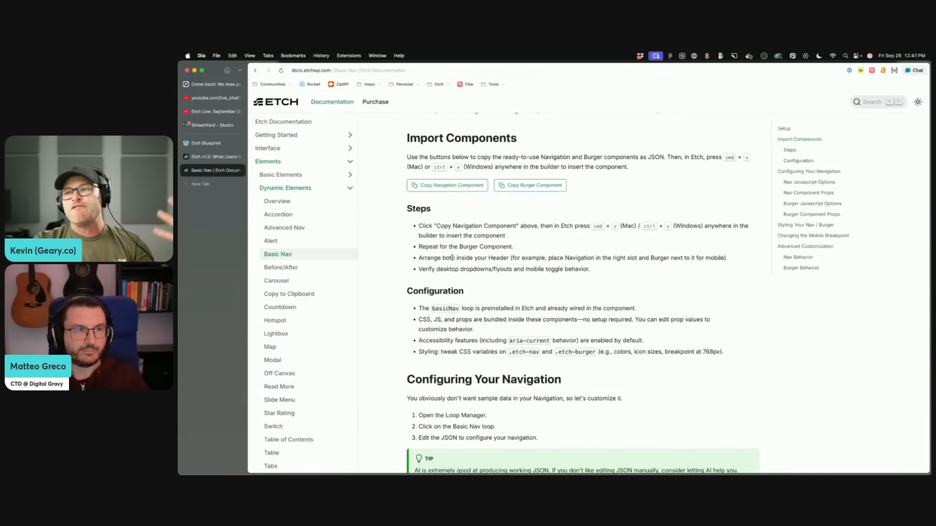
scroll(470, 215, "up", 1)
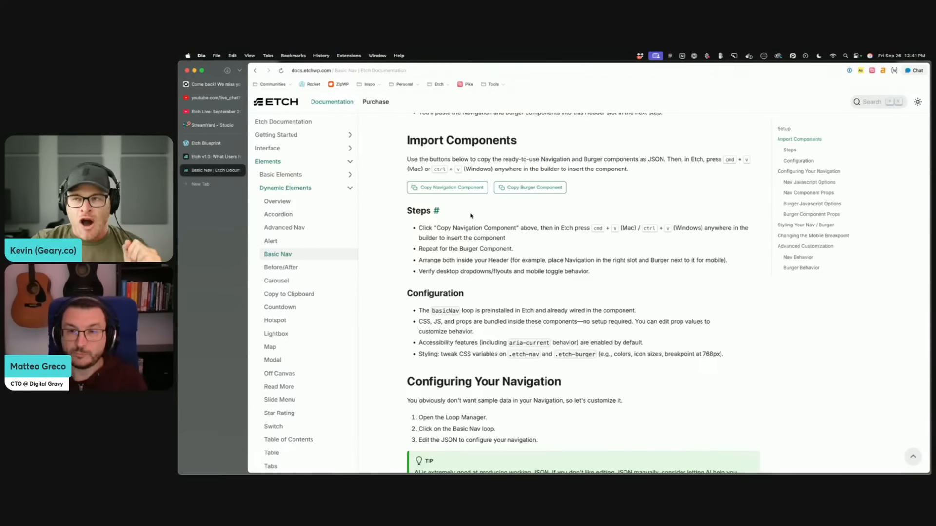
left_click_drag(406, 136, 509, 285)
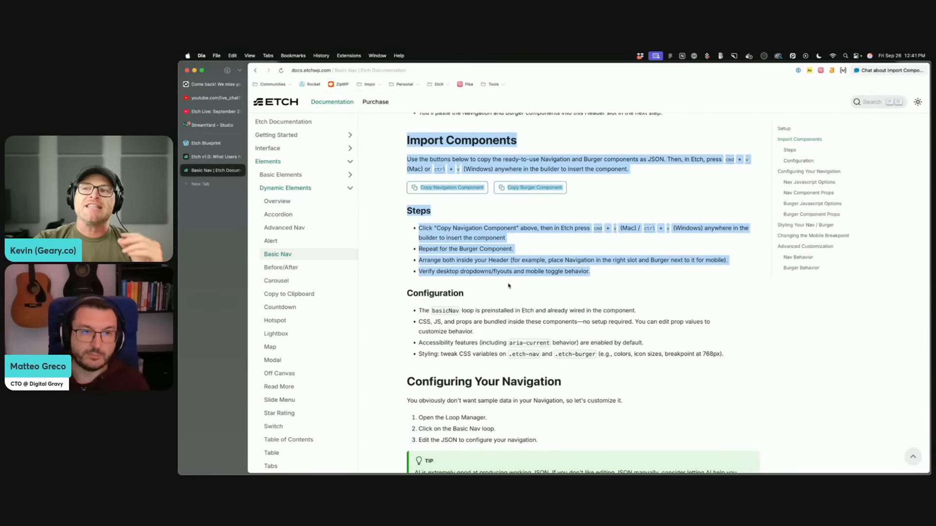
Step: Go back to the Home page in the builder and inspect the HTML of the Post Card and its list item
left_click(226, 157)
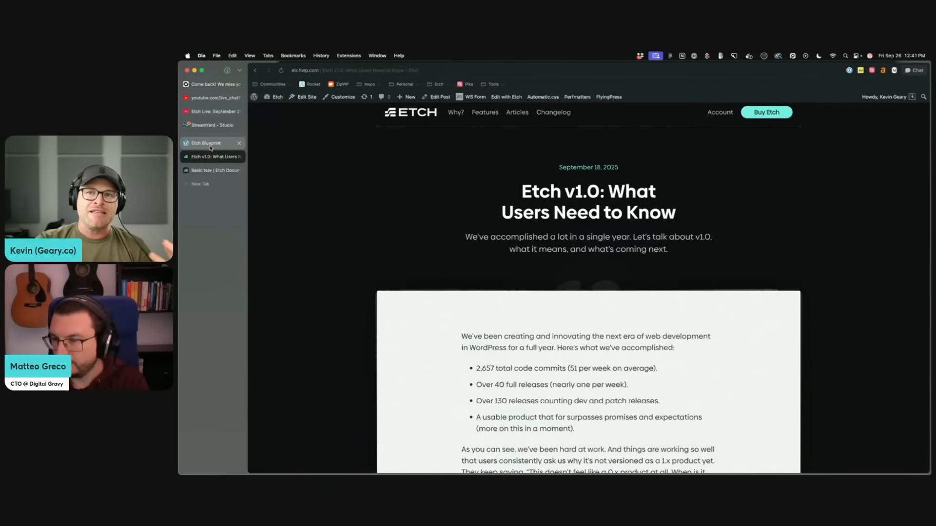
left_click(211, 147)
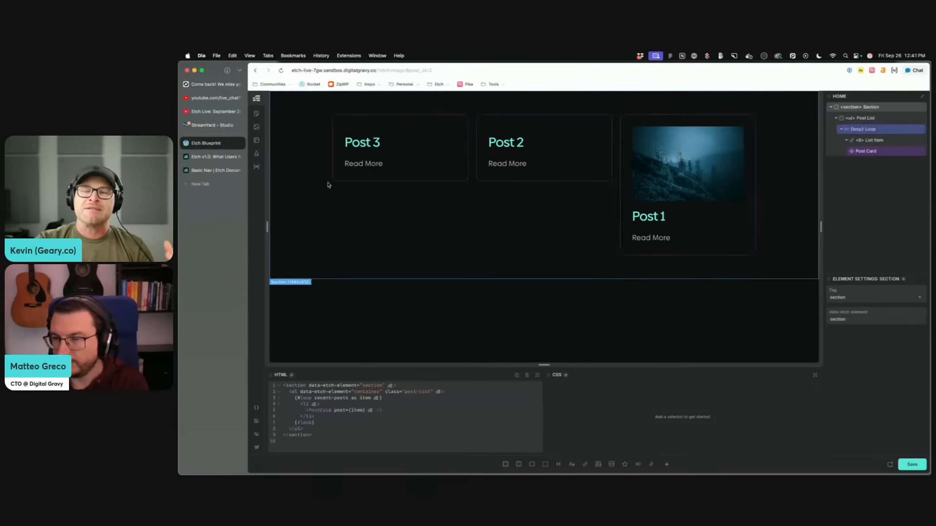
left_click(366, 177)
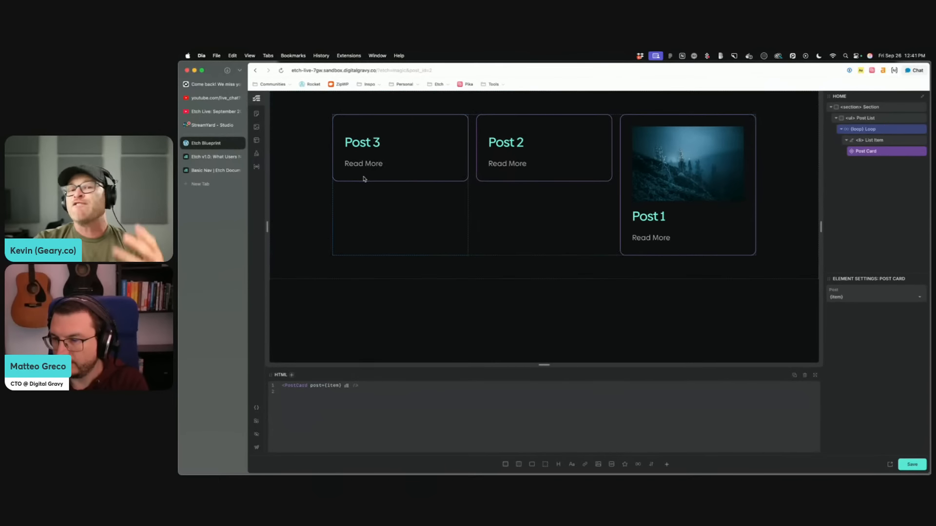
left_click(379, 195)
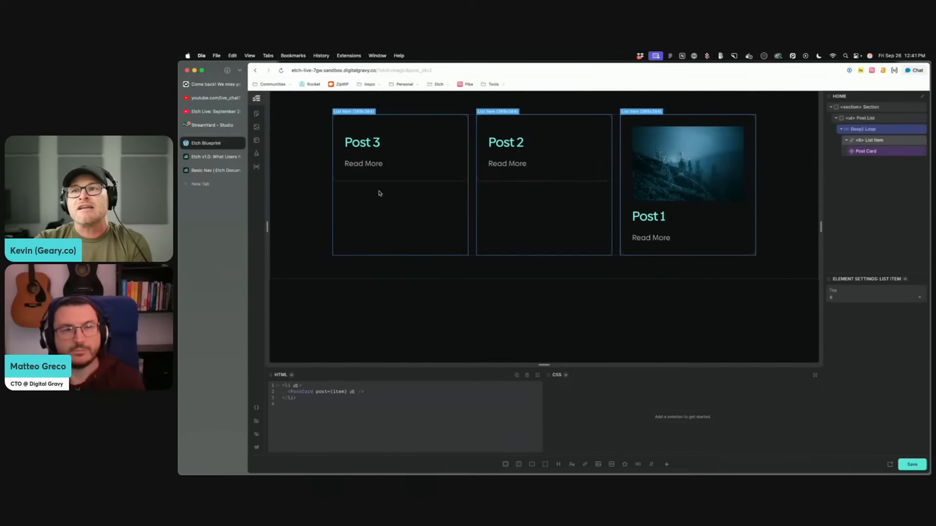
Step: Add a new section with a container after the post list section and insert an SVG element into it
left_click(446, 272)
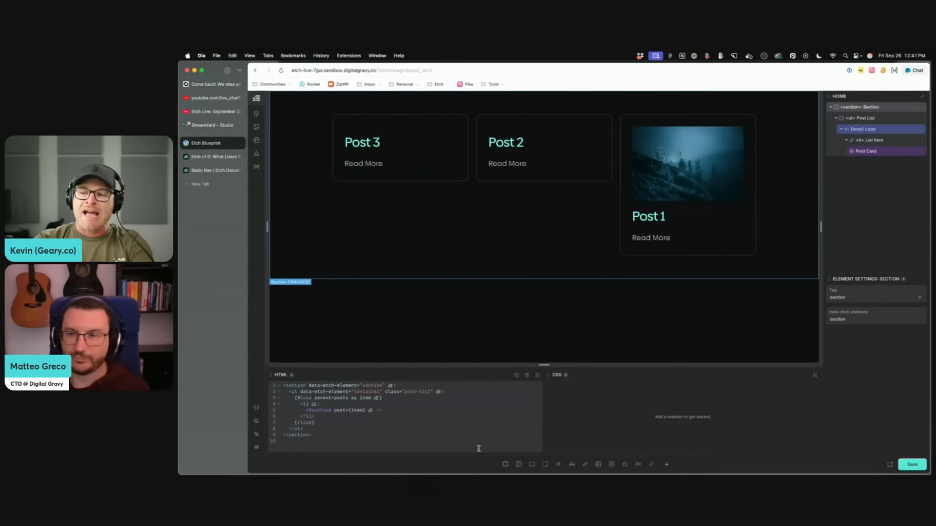
left_click(505, 463)
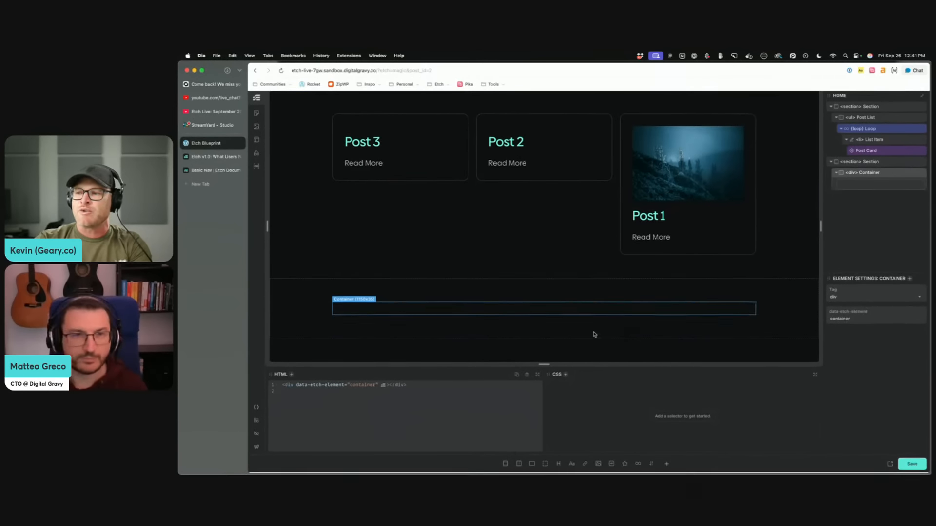
left_click(624, 464)
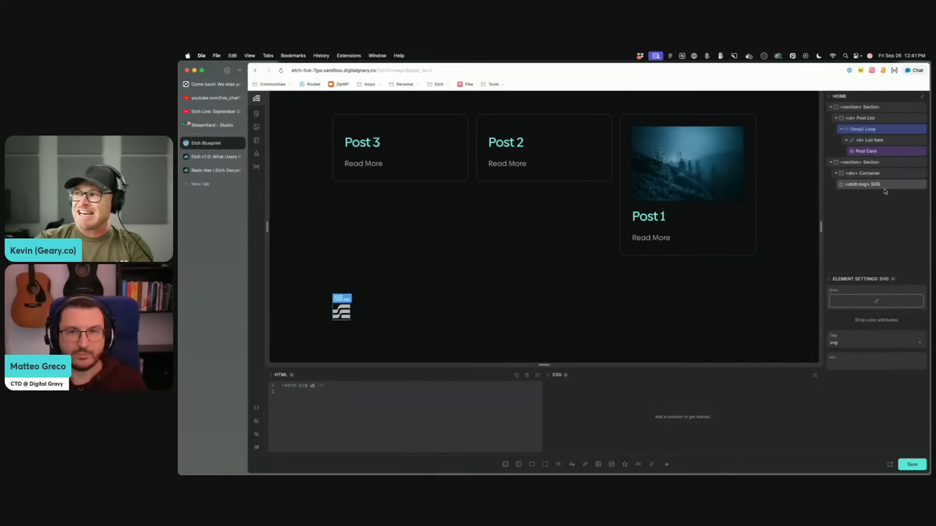
Step: Wrap the SVG in a div and change that div's tag to a
right_click(882, 189)
left_click(822, 229)
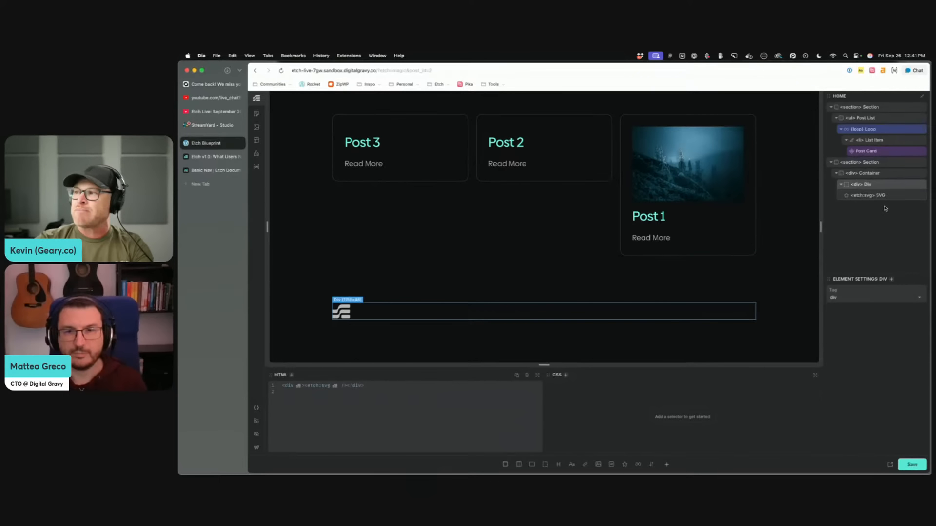
double_click(856, 184)
type("a")
key("Return")
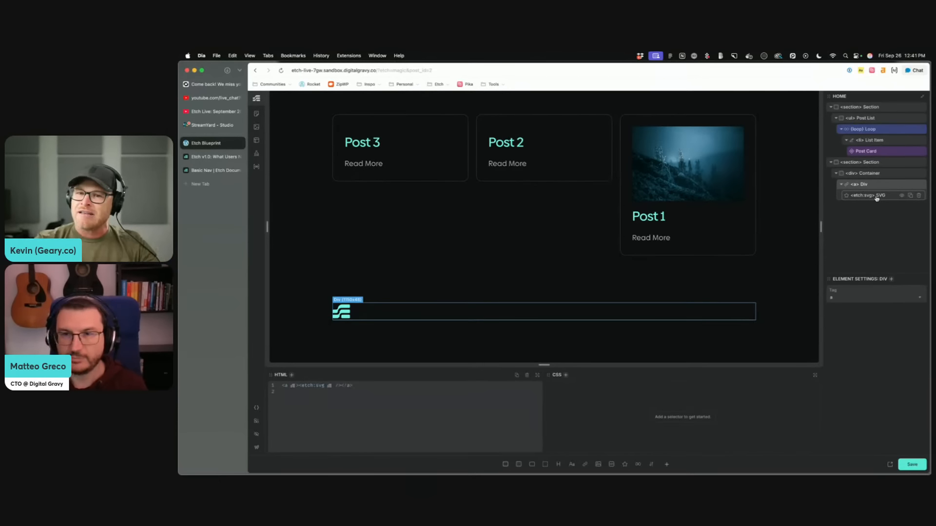
Step: Add an aria-label attribute with the value "Link to Etch" to the link wrapping the SVG
type("a aria-label")
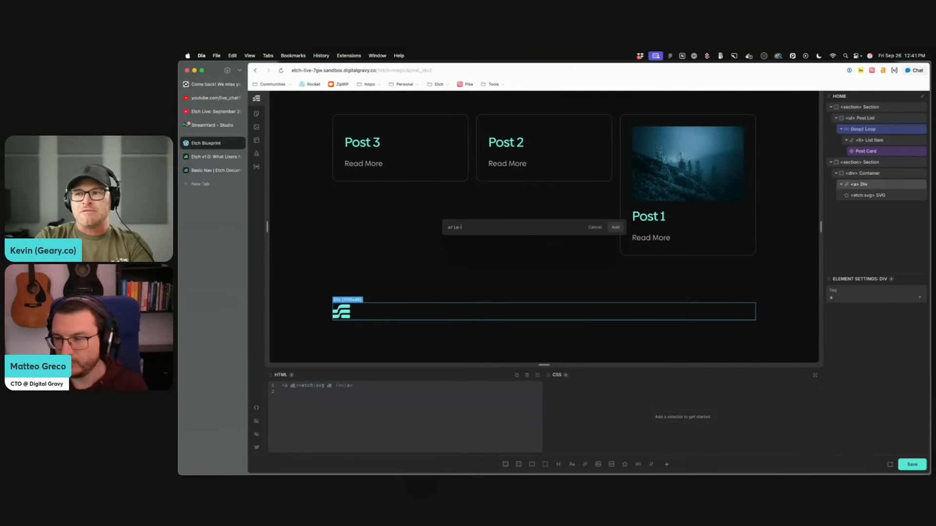
type("=\"")
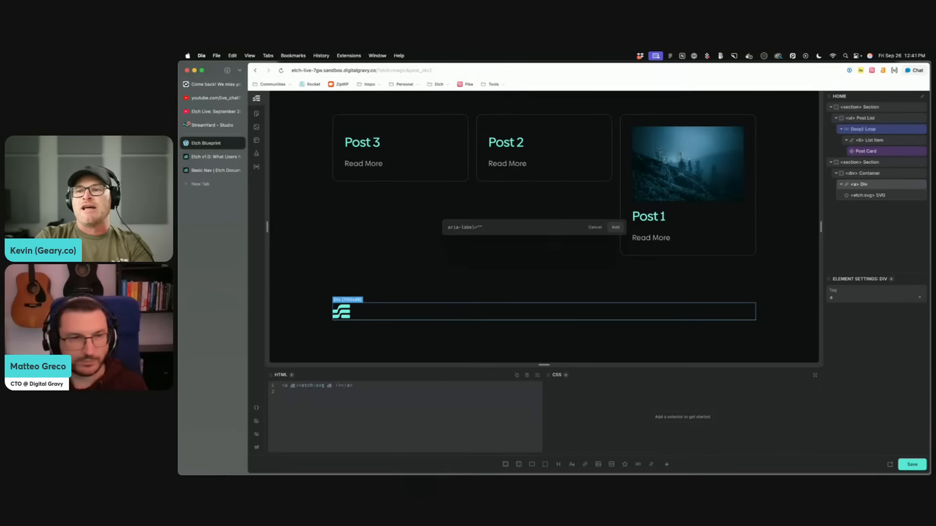
type("Link to Etch")
key("Return")
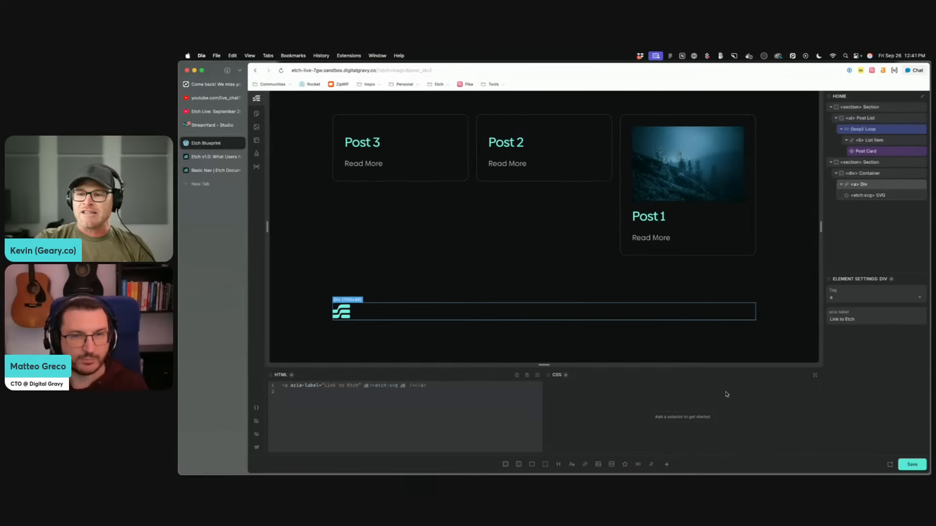
Step: Remove the aria-label attribute from the link wrapping the SVG in its HTML
left_click_drag(289, 387, 366, 387)
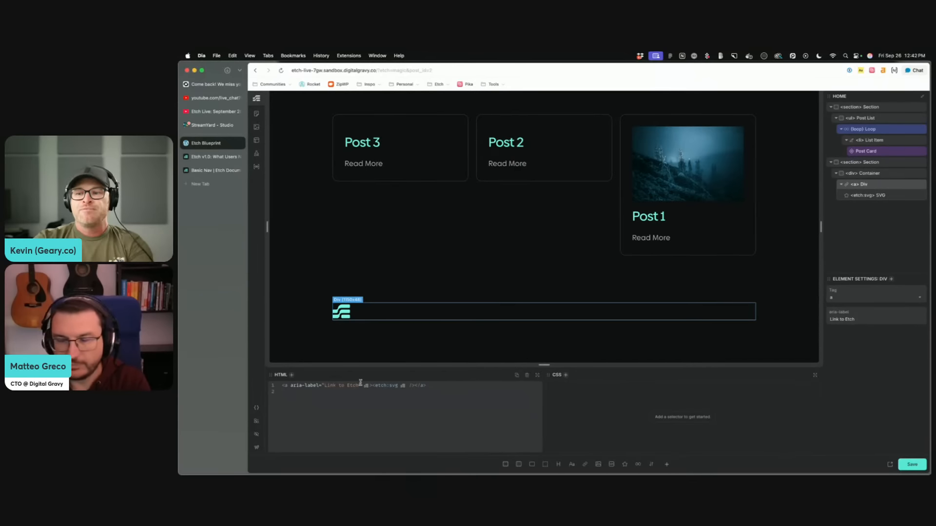
key("BackSpace")
key("BackSpace")
key("BackSpace")
key("BackSpace")
key("BackSpace")
key("BackSpace")
key("BackSpace")
key("BackSpace")
key("BackSpace")
key("BackSpace")
key("BackSpace")
key("BackSpace")
key("BackSpace")
key("BackSpace")
key("BackSpace")
key("BackSpace")
key("BackSpace")
key("BackSpace")
key("BackSpace")
key("BackSpace")
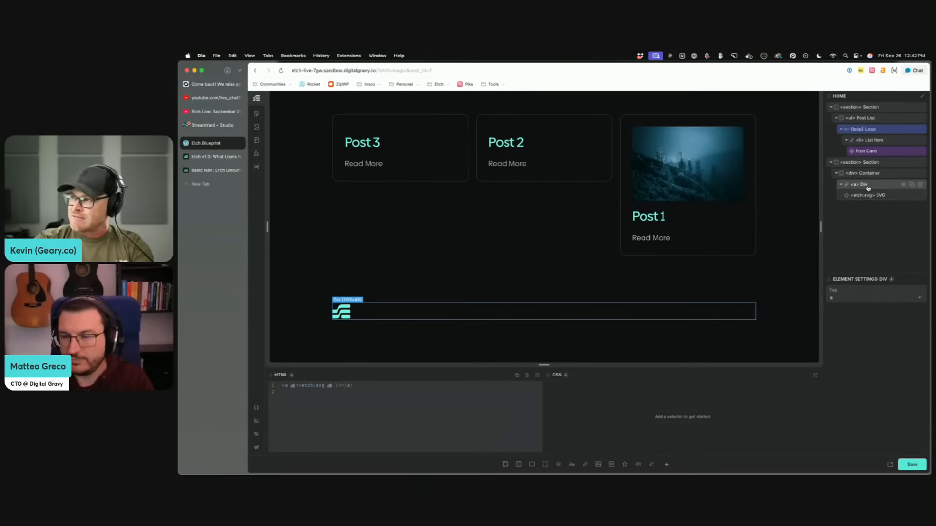
Step: Rename the a element wrapping the SVG from Div to "Link" in the structure tree
double_click(863, 184)
type("Li")
key("Return")
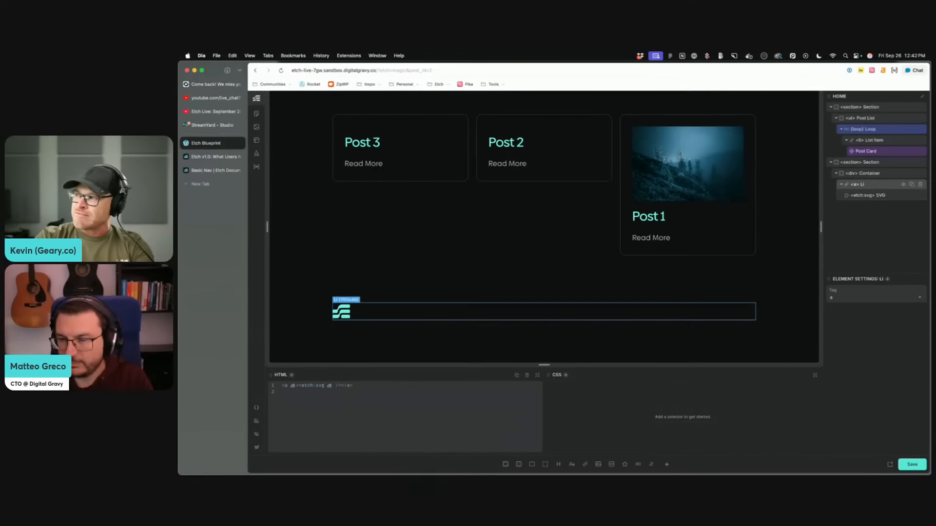
type("nk")
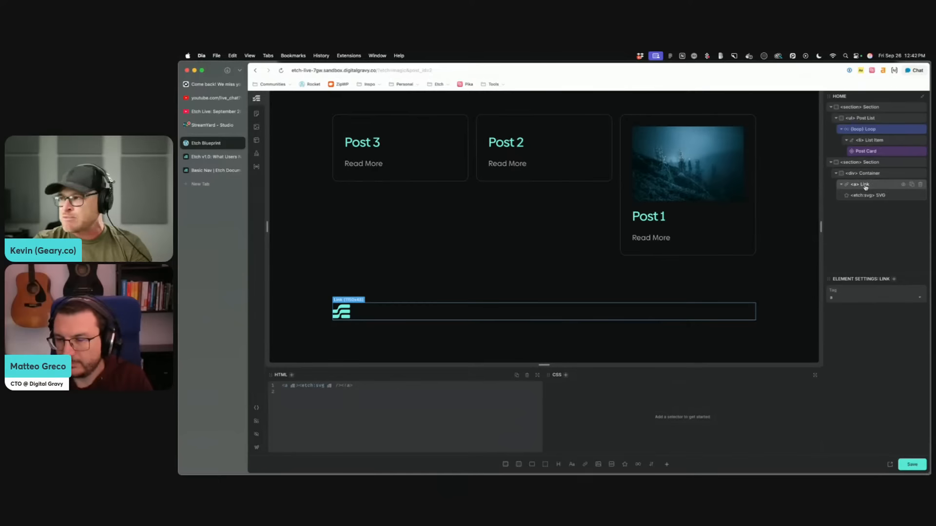
key("Return")
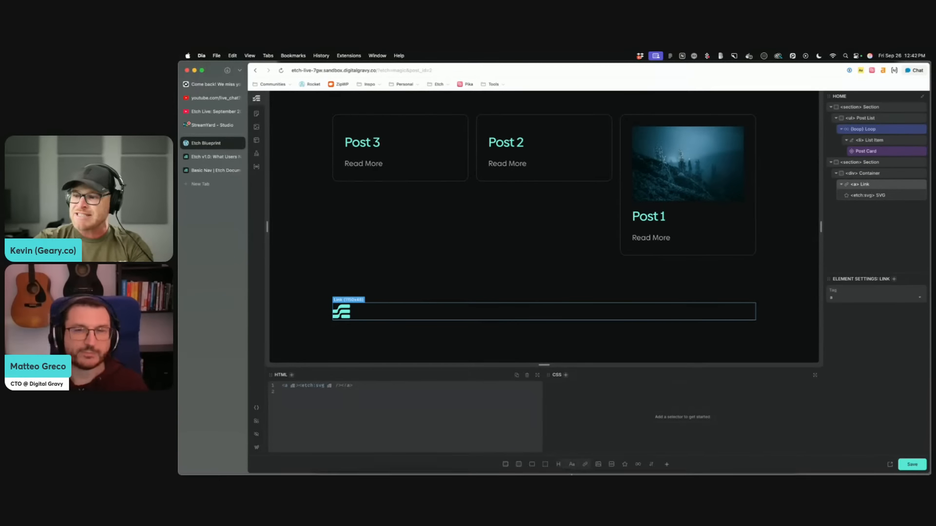
Step: Add a text element after the SVG inside the link and rename it "Link text"
left_click(571, 464)
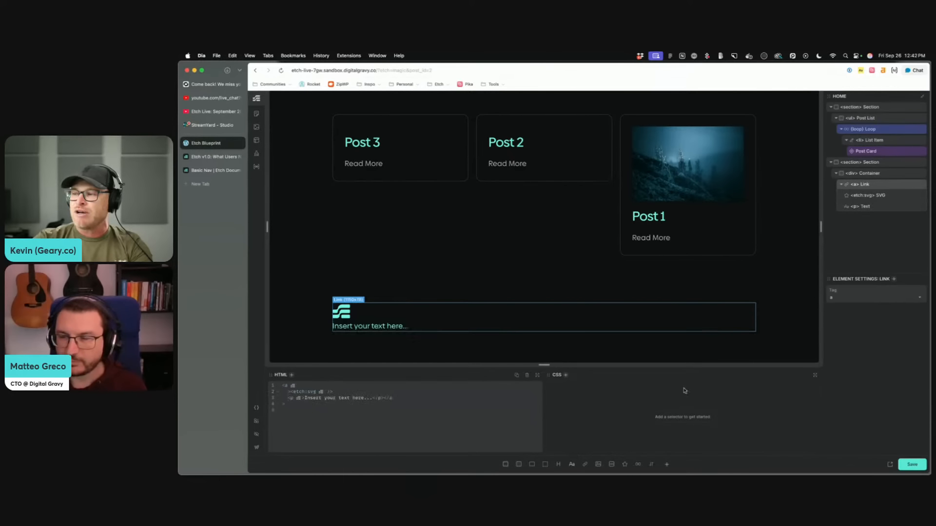
double_click(865, 206)
type("to E")
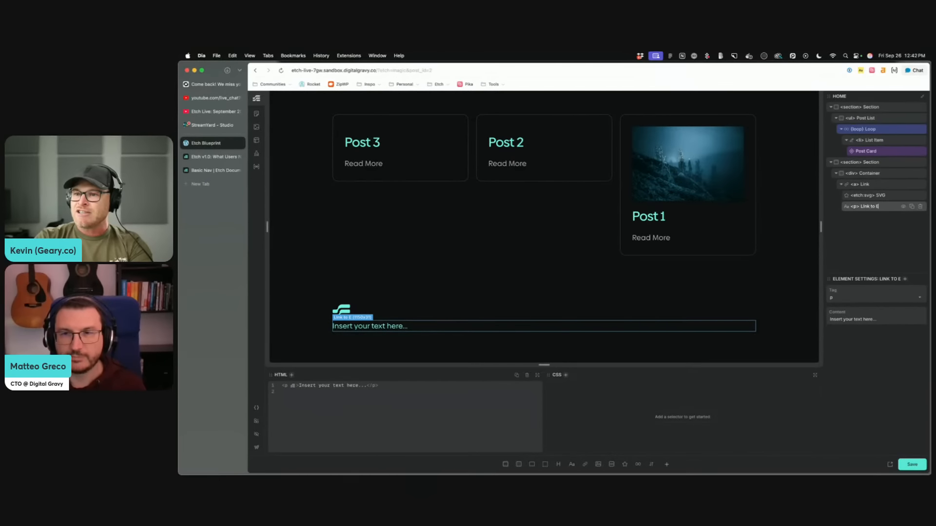
type("tch")
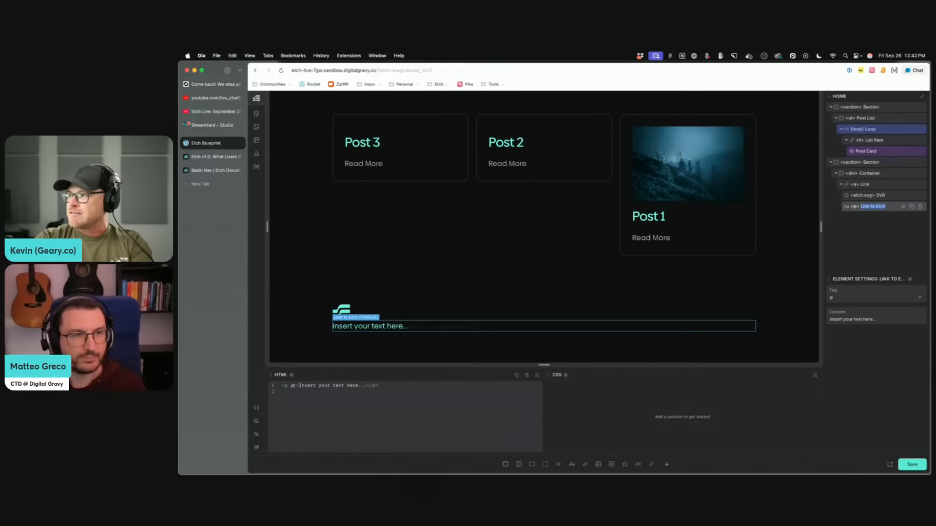
key("BackSpace")
key("BackSpace")
key("BackSpace")
key("BackSpace")
key("BackSpace")
key("BackSpace")
key("BackSpace")
type("text")
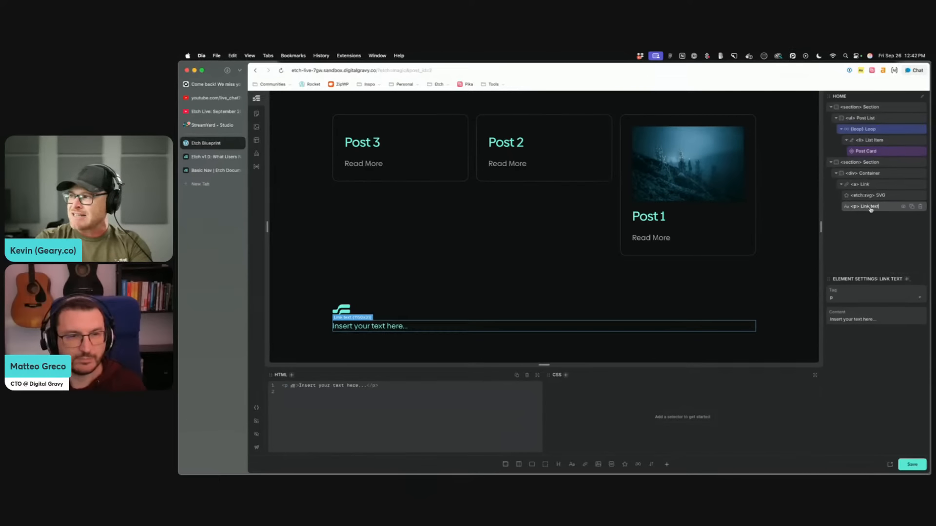
key("Return")
Step: Set the content of the link's text element to "Link to Etch"
triple_click(861, 325)
key("BackSpace")
type("Link to Etch")
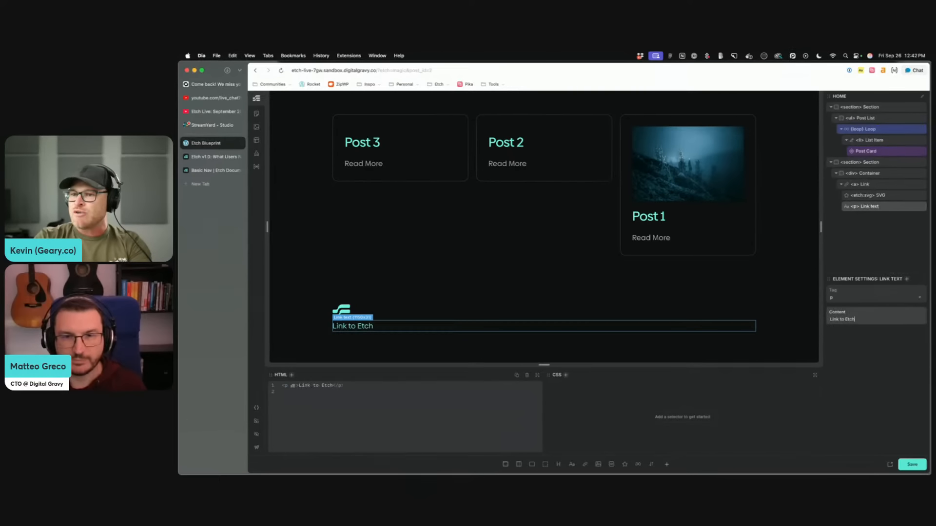
left_click(405, 322)
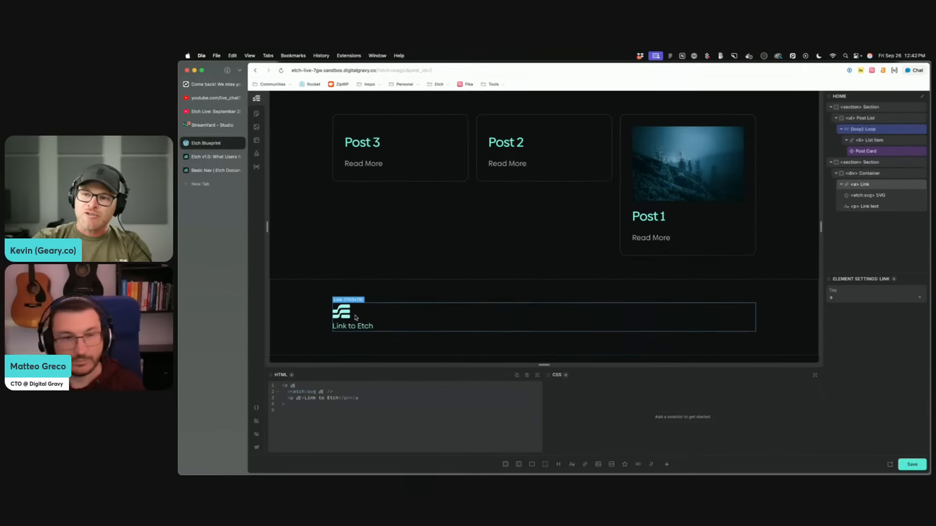
Step: Add the class selector .hidden-accessible to the "Link to Etch" text element and save the page
left_click(356, 326)
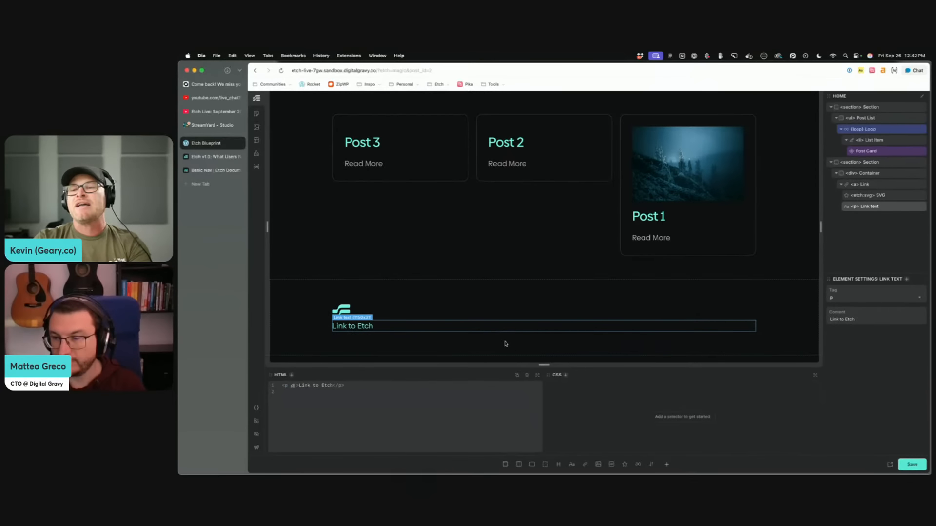
key("super+Return")
type(".")
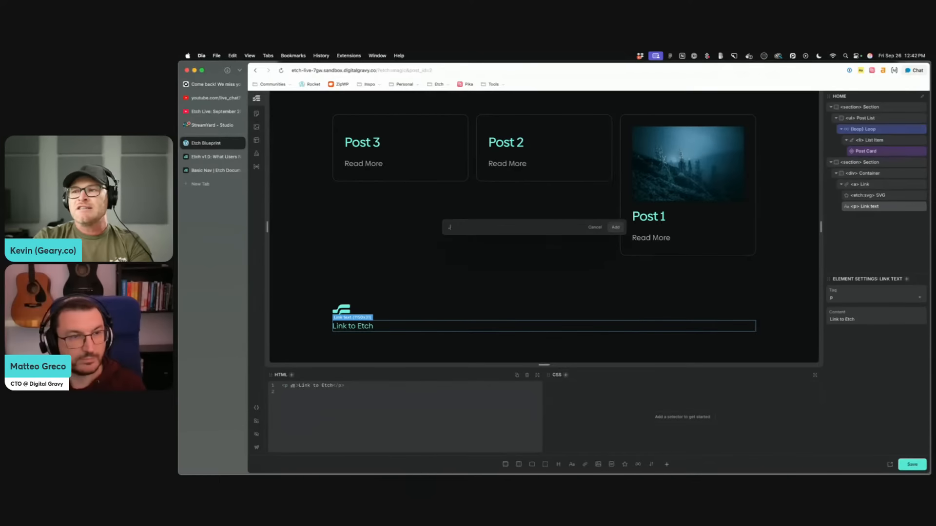
type("hidden-accessible")
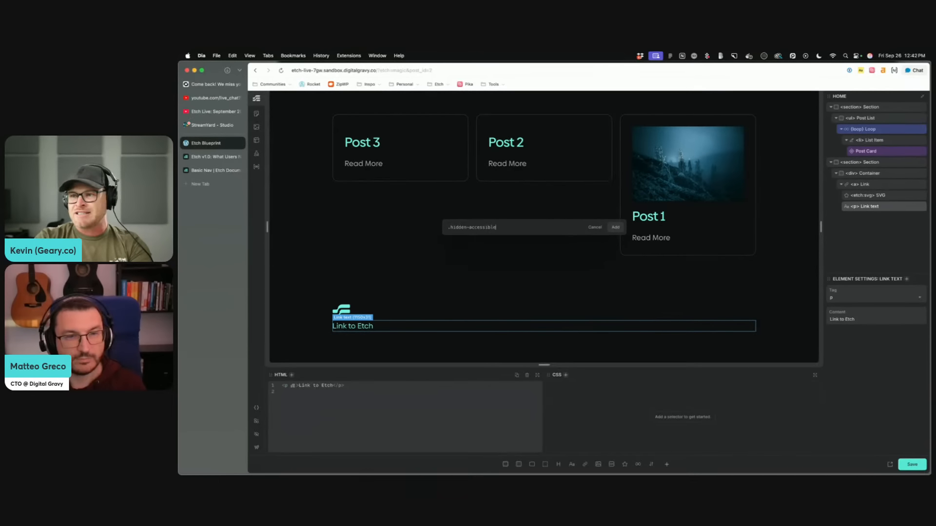
key("Return")
key("super+s")
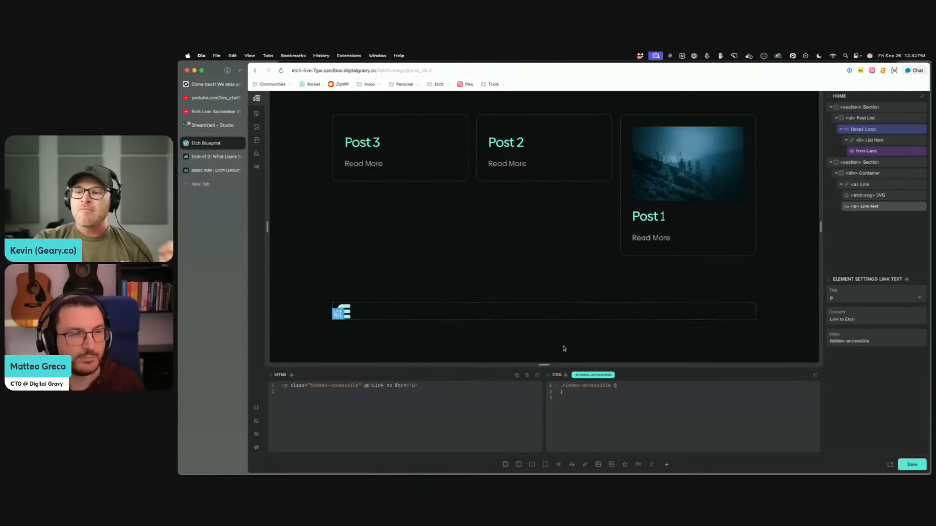
left_click_drag(363, 386, 316, 385)
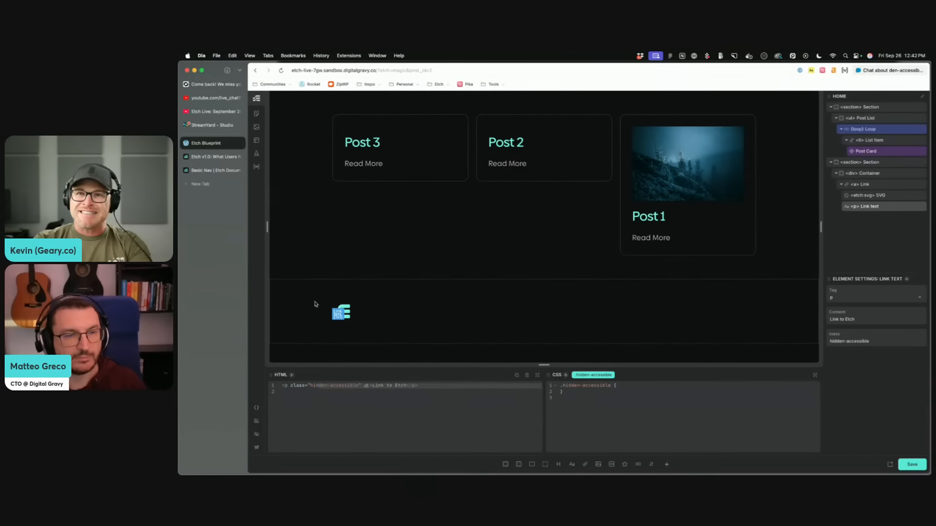
Step: Open the Home page on the front end and inspect the markup of the SVG link and its hidden text
left_click(890, 465)
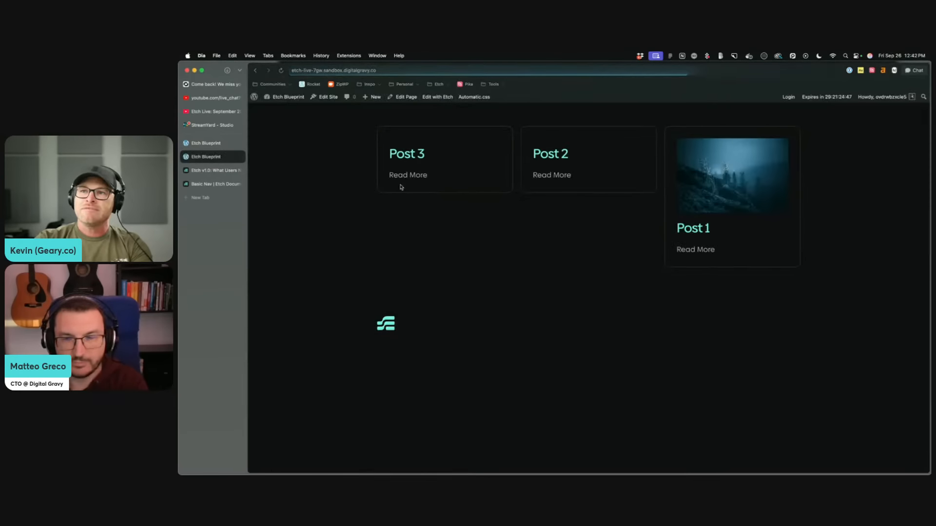
right_click(382, 325)
left_click(397, 416)
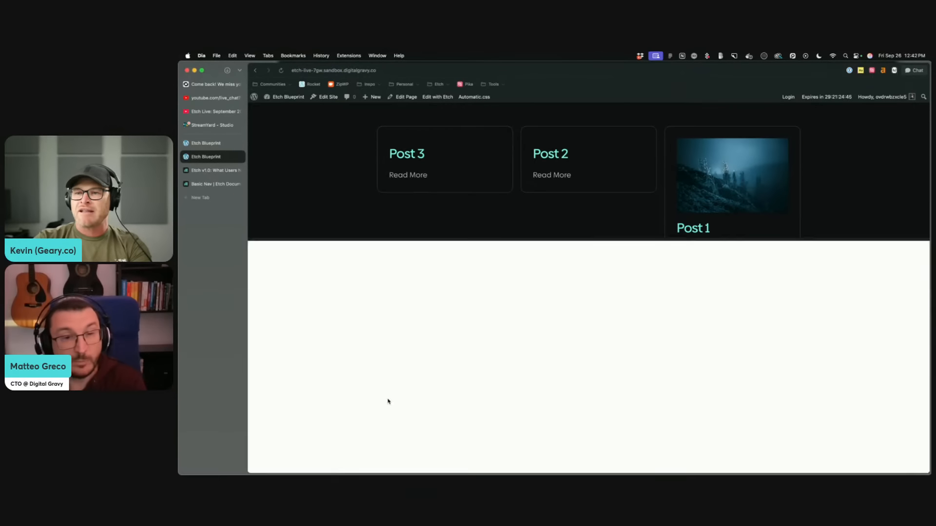
left_click(293, 346)
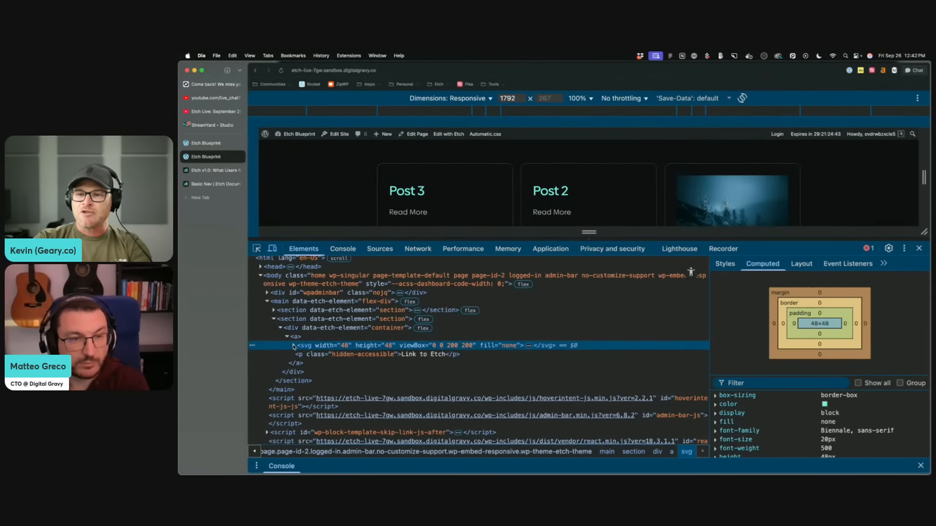
left_click(342, 354)
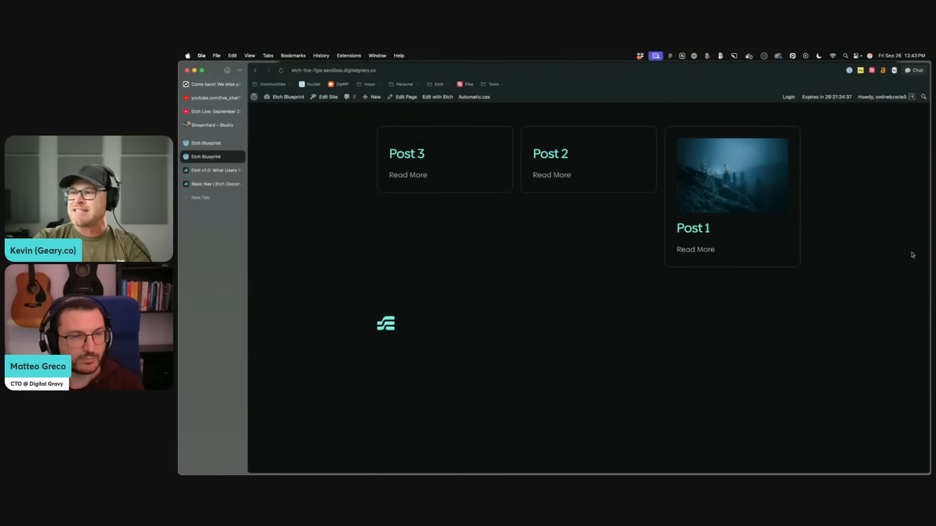
left_click(918, 248)
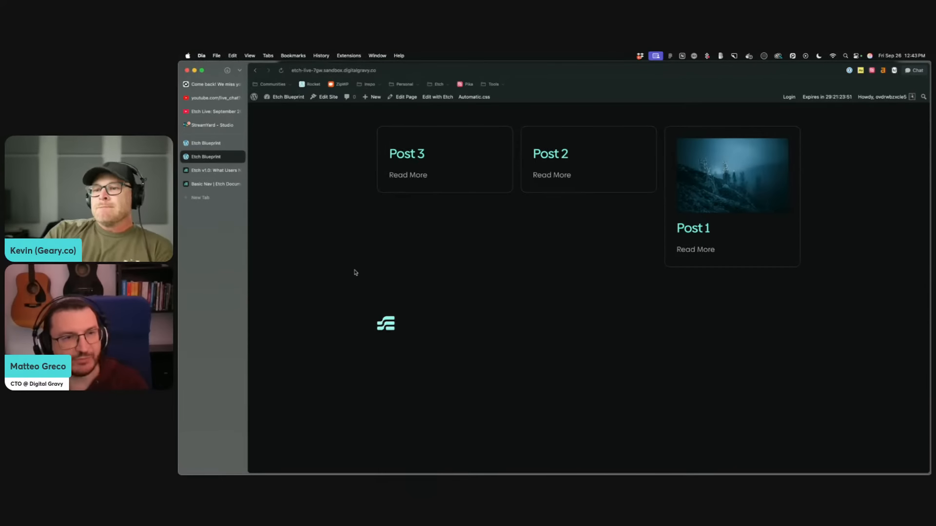
Step: Return to the Home page in the builder and examine the HTML of the section containing the SVG link
left_click(207, 143)
left_click(222, 171)
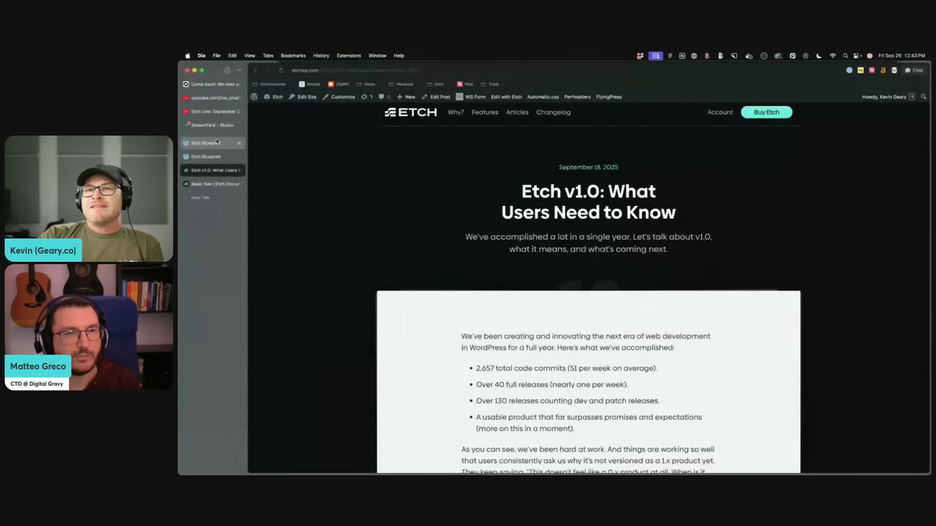
left_click(207, 143)
left_click(378, 267)
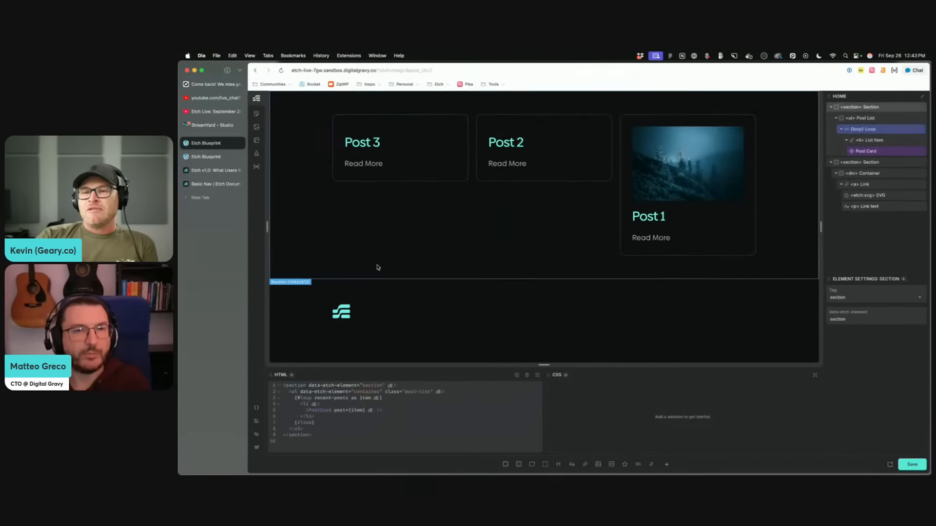
left_click(389, 301)
left_click(391, 298)
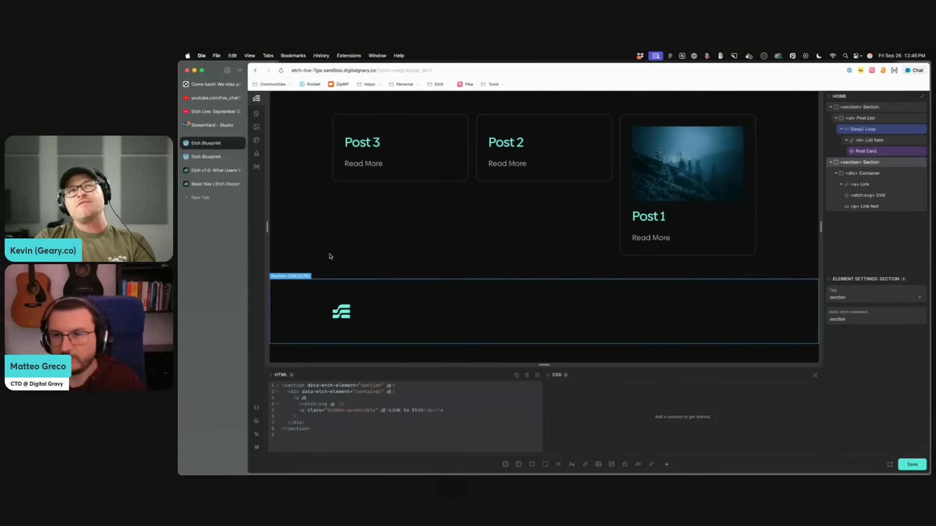
Step: Open automaticcss.com in a new tab and look through the feature icon grid on its home page
key("super+t")
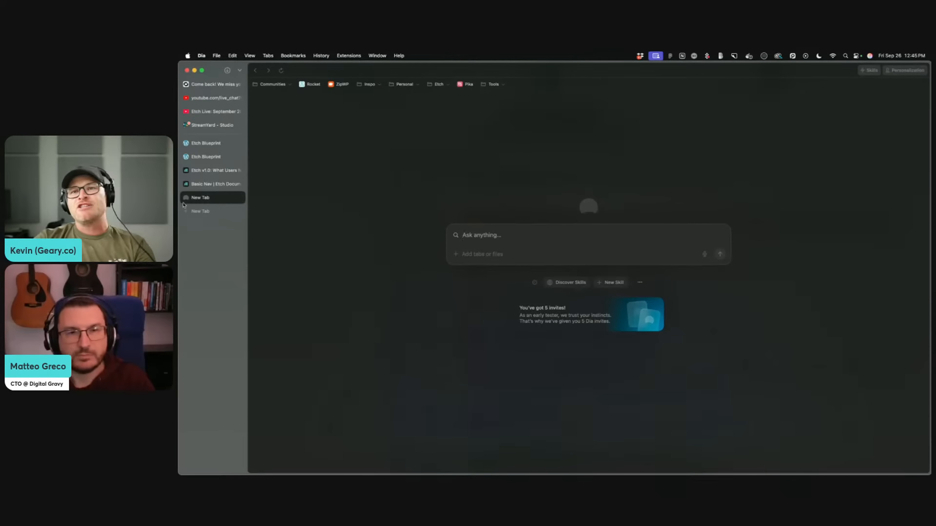
type("automaticcss.com")
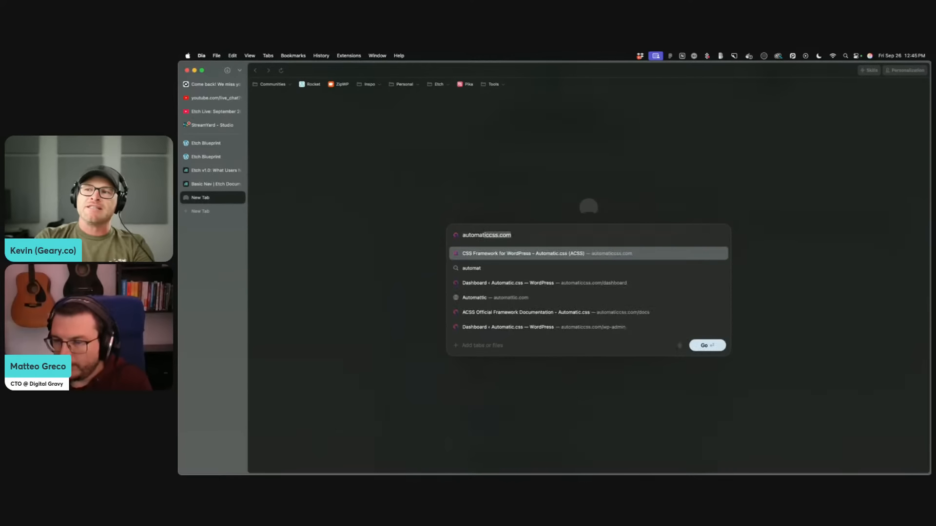
key("Return")
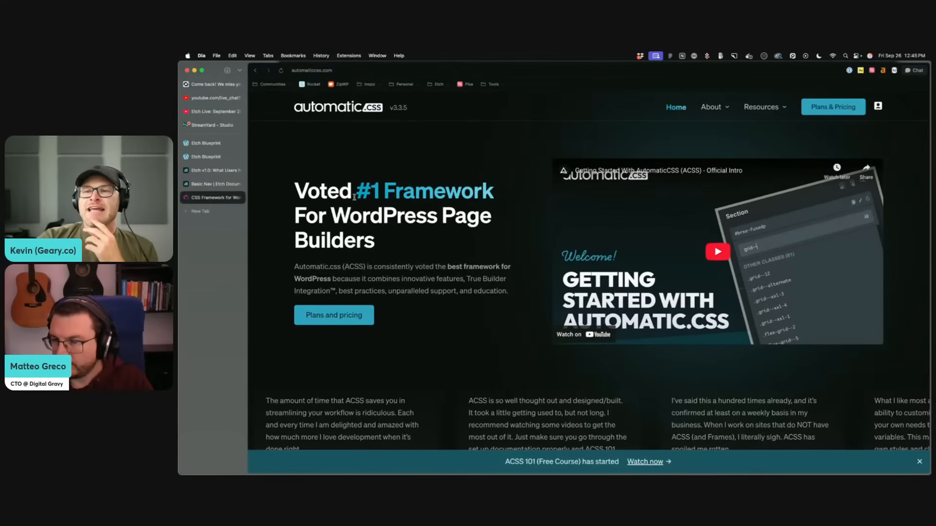
scroll(355, 197, "down", 10)
scroll(355, 198, "up", 3)
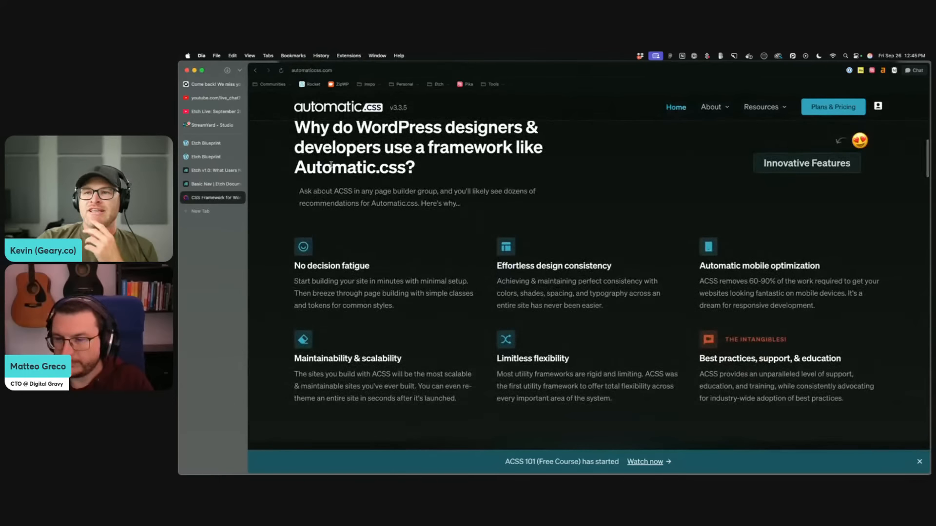
scroll(536, 243, "up", 3)
scroll(422, 263, "down", 3)
scroll(449, 320, "up", 2)
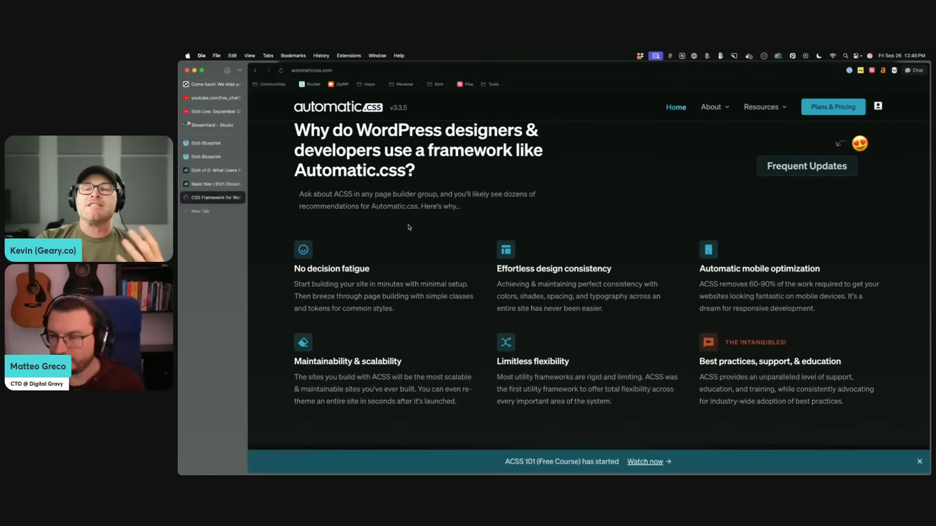
right_click(285, 204)
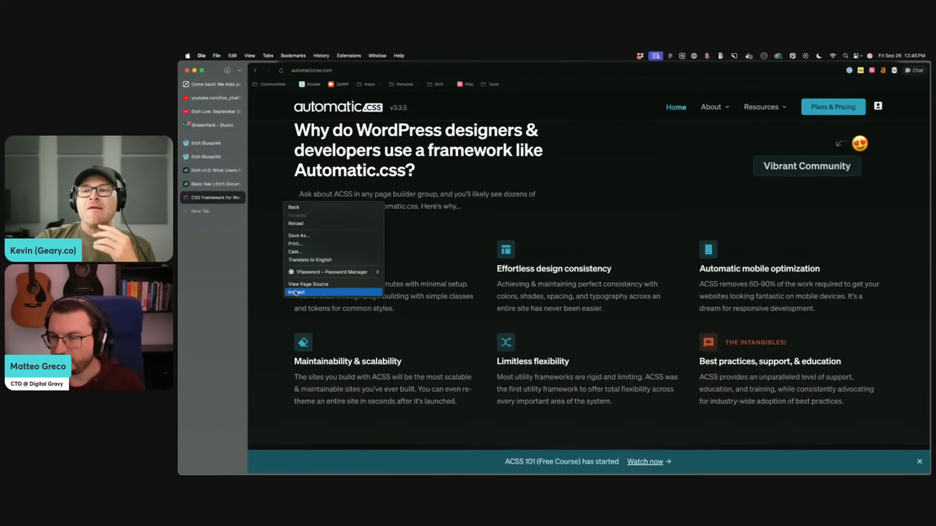
left_click(269, 291)
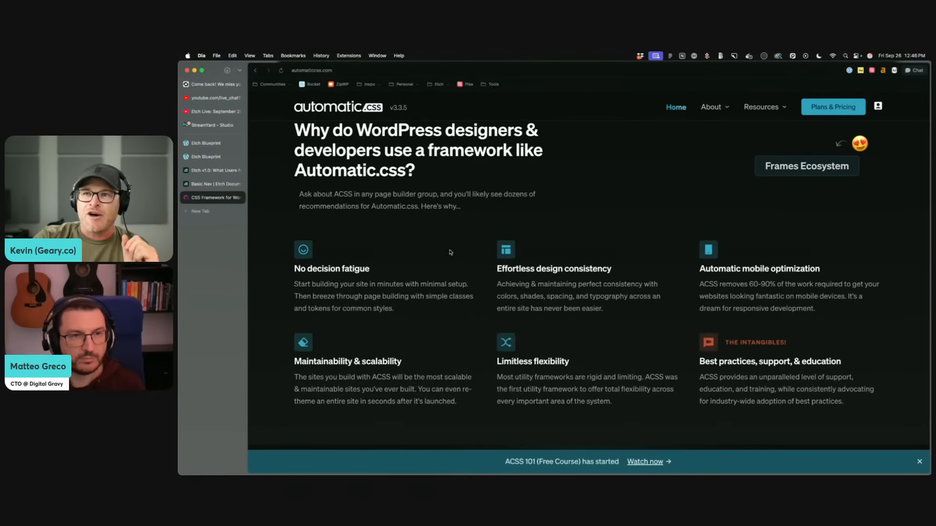
left_click(310, 71)
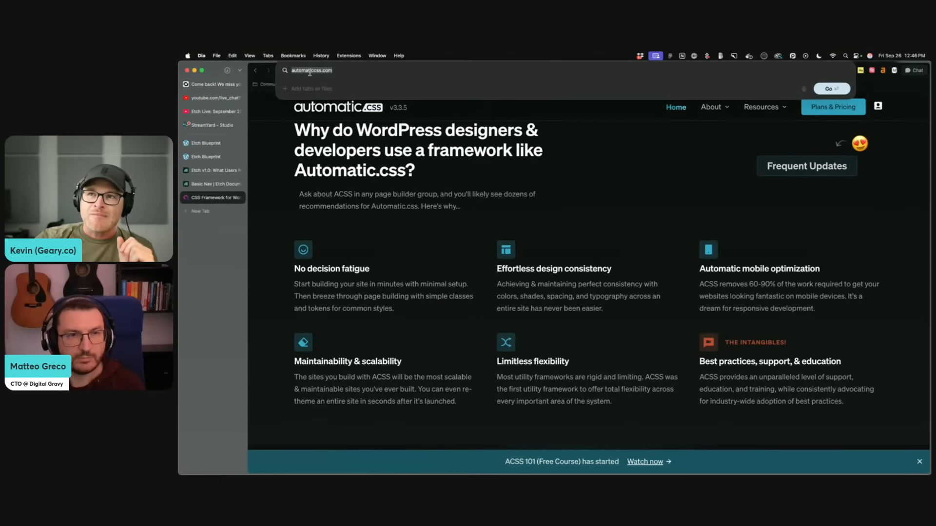
left_click(335, 224)
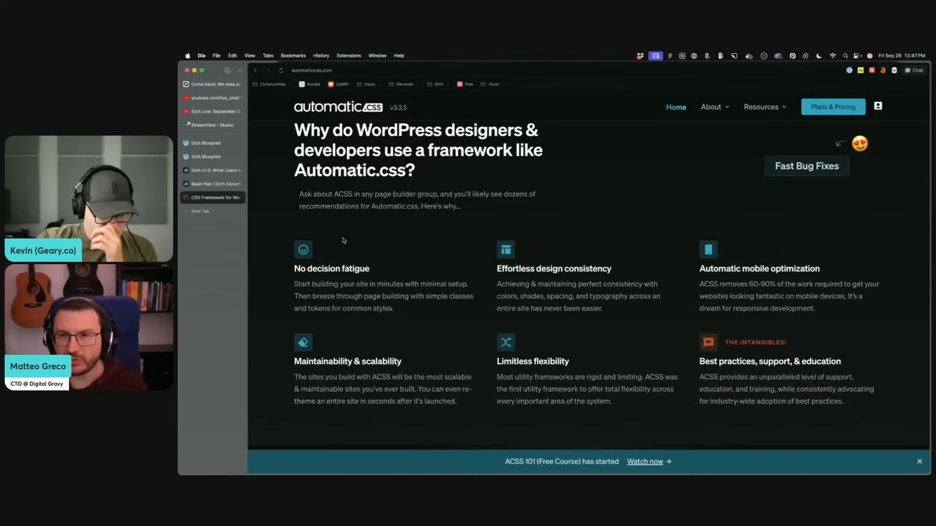
Step: Go through the open tabs back to the front-end view of the Home page
left_click(217, 187)
left_click(215, 173)
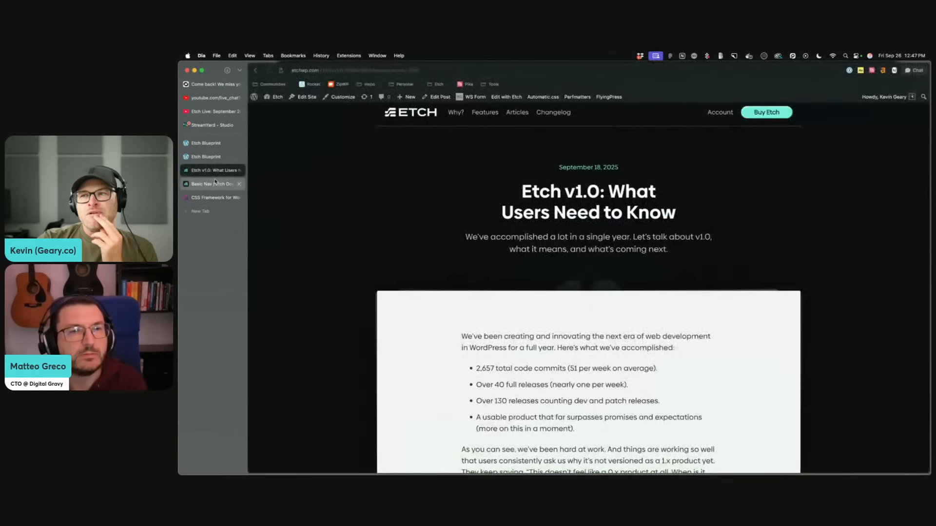
left_click(214, 197)
left_click(214, 184)
left_click(215, 170)
left_click(215, 157)
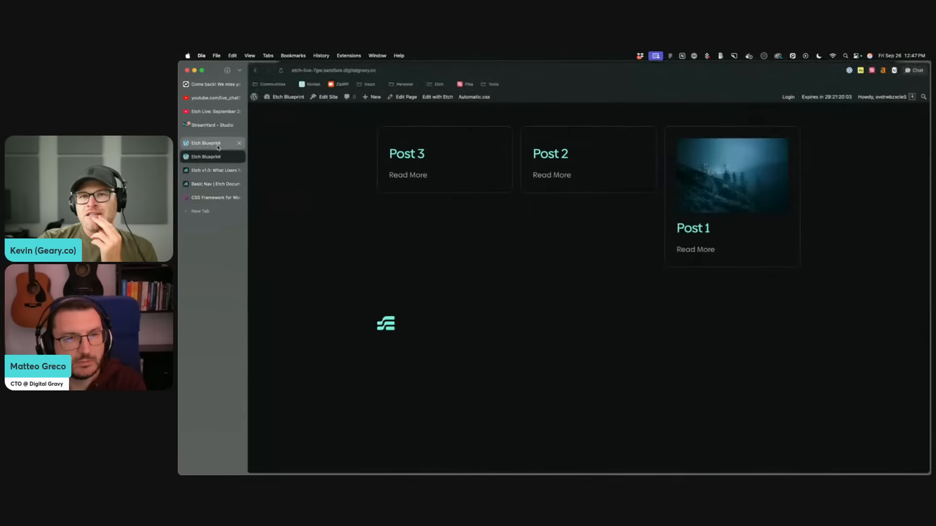
Step: Go through the open tabs, close the automaticcss.com one, and clear the text selection on the Basic Nav documentation page
left_click(218, 144)
left_click(217, 171)
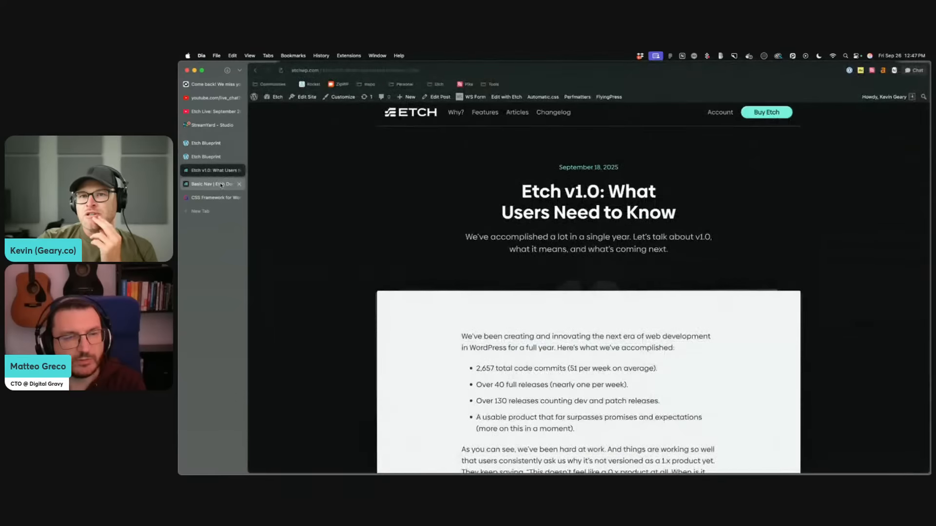
left_click(221, 184)
left_click(219, 198)
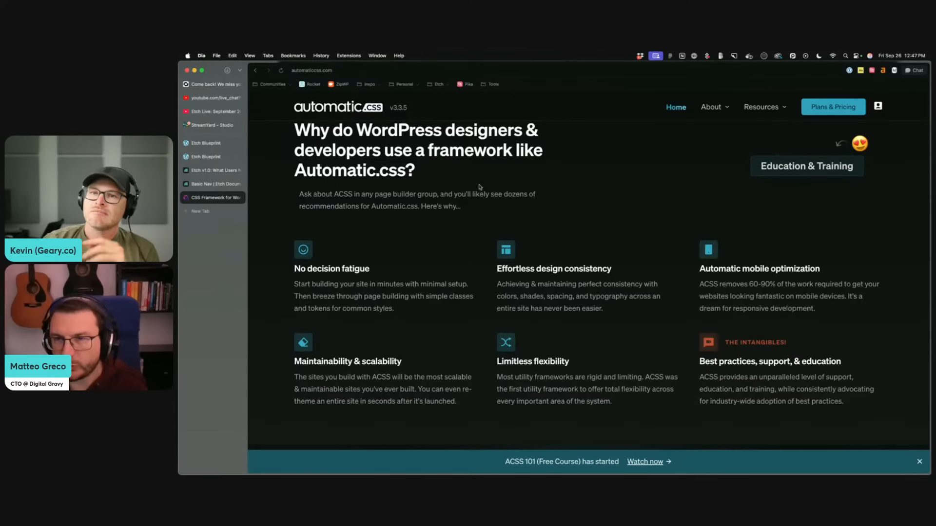
left_click(239, 198)
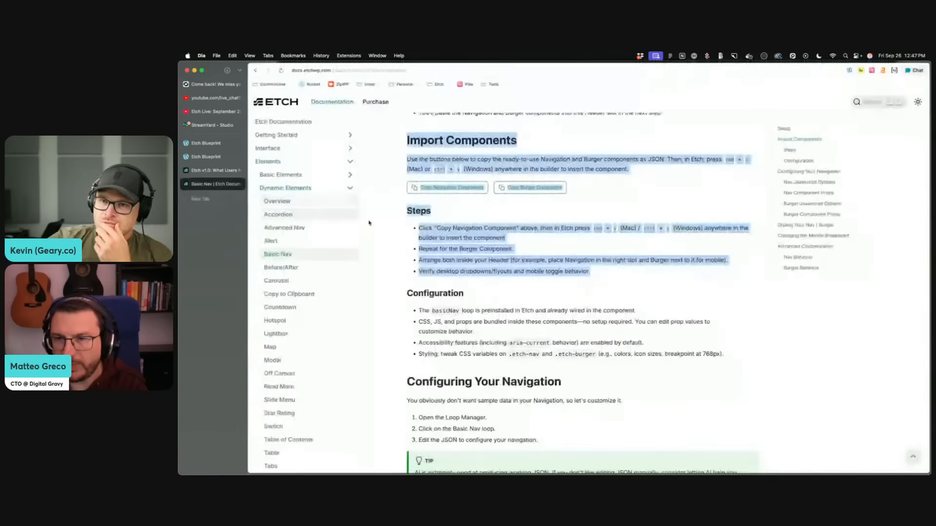
left_click(458, 228)
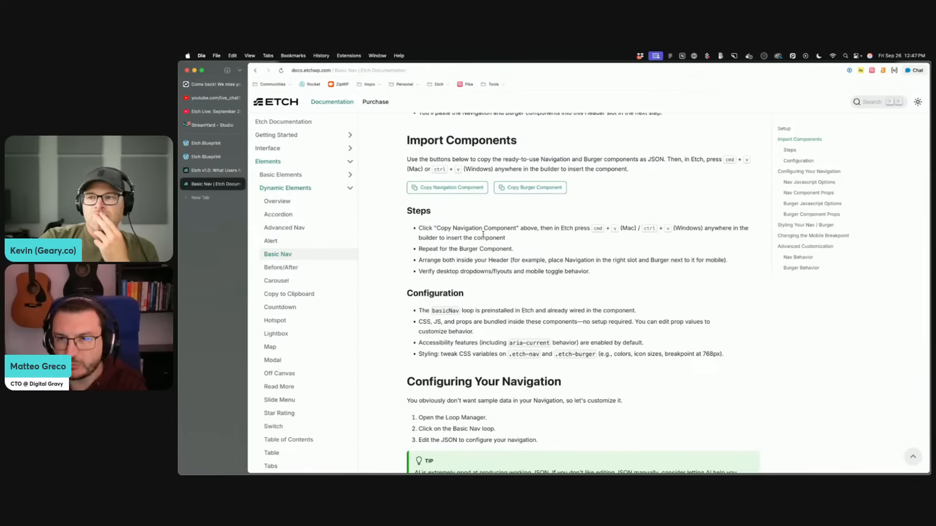
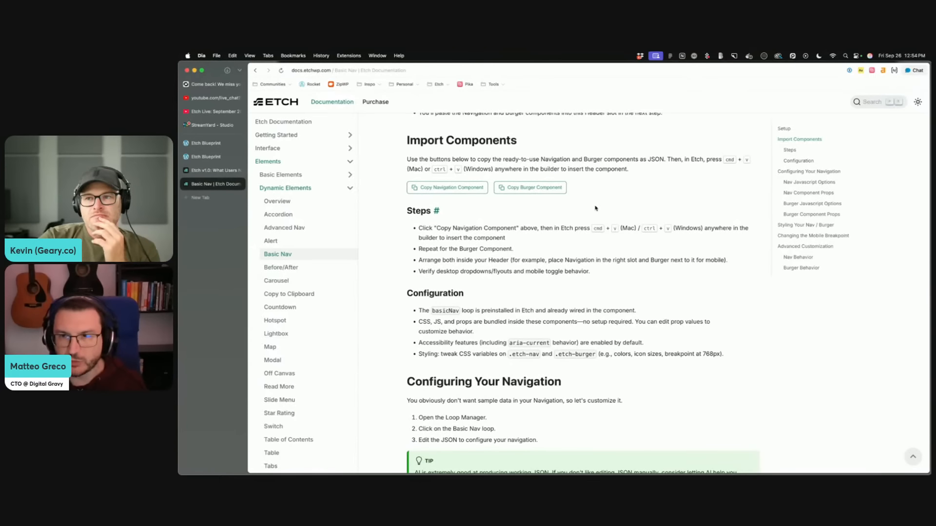
Step: Check the Home page in the Etch builder and return to the Basic Nav documentation page
left_click(215, 155)
left_click(213, 146)
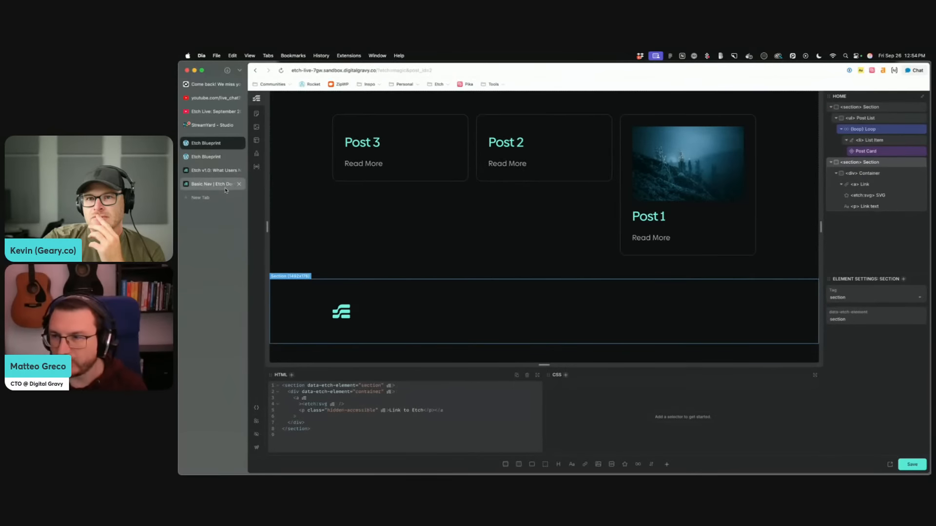
left_click(215, 184)
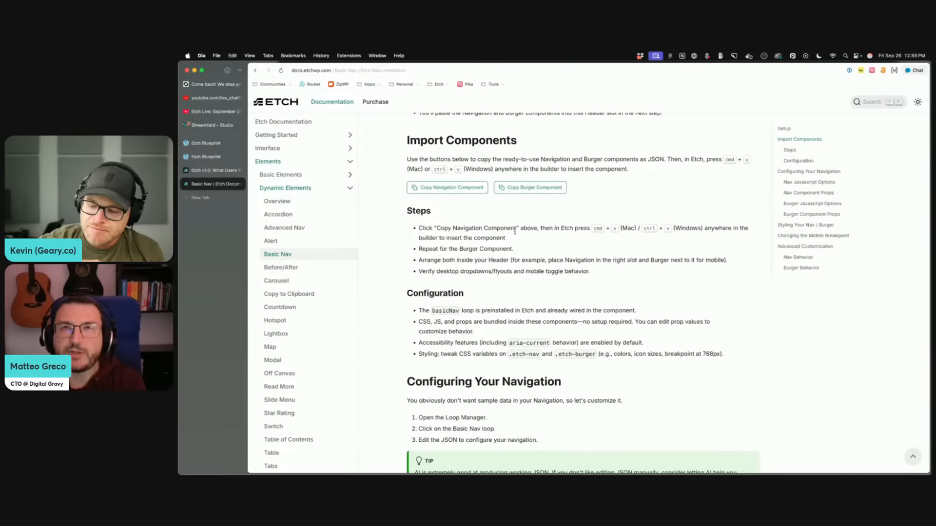
left_click_drag(484, 234, 485, 235)
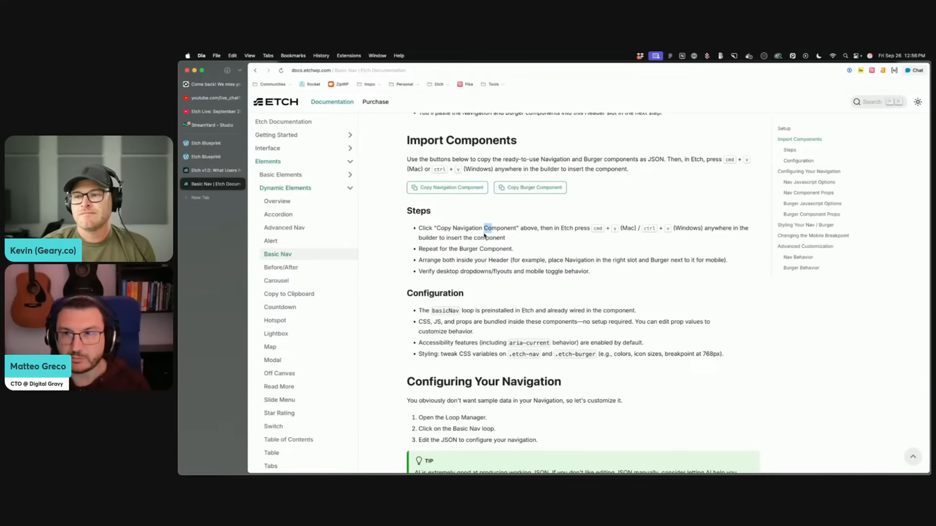
left_click(498, 245)
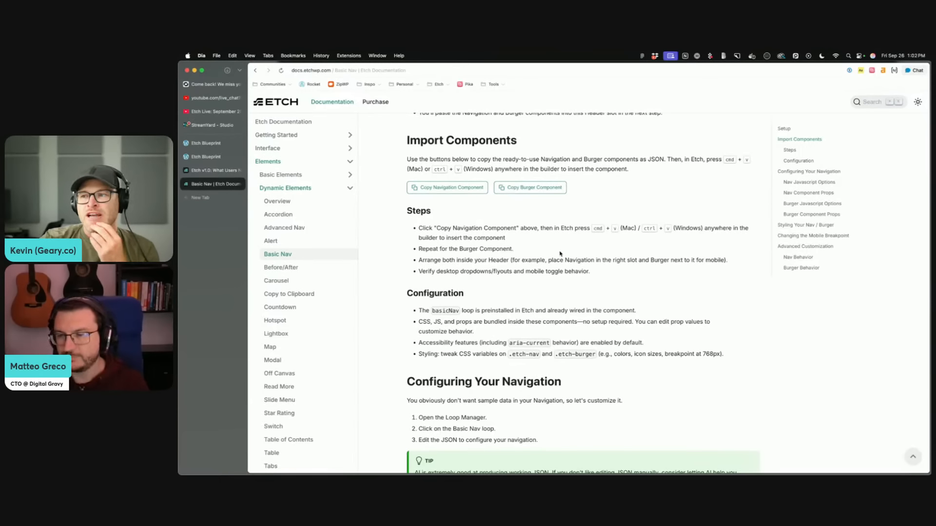
left_click_drag(547, 252, 418, 236)
left_click(519, 272)
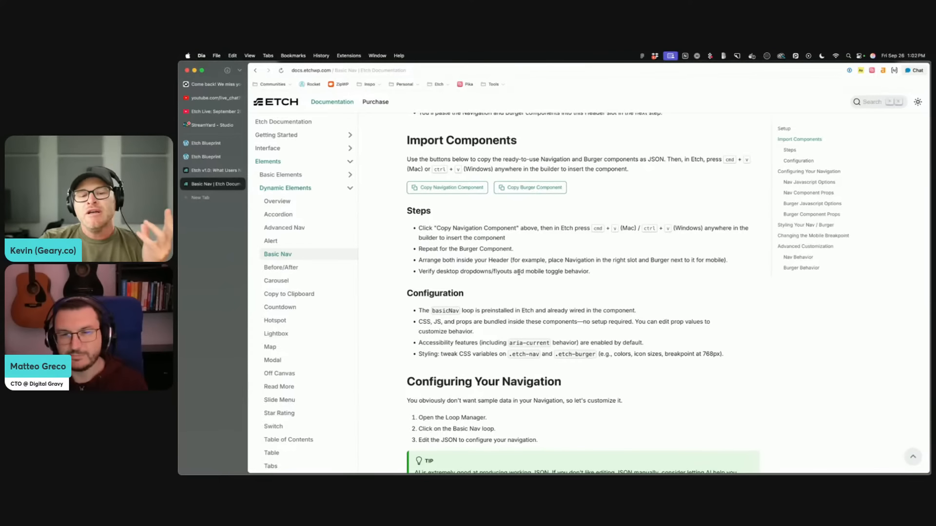